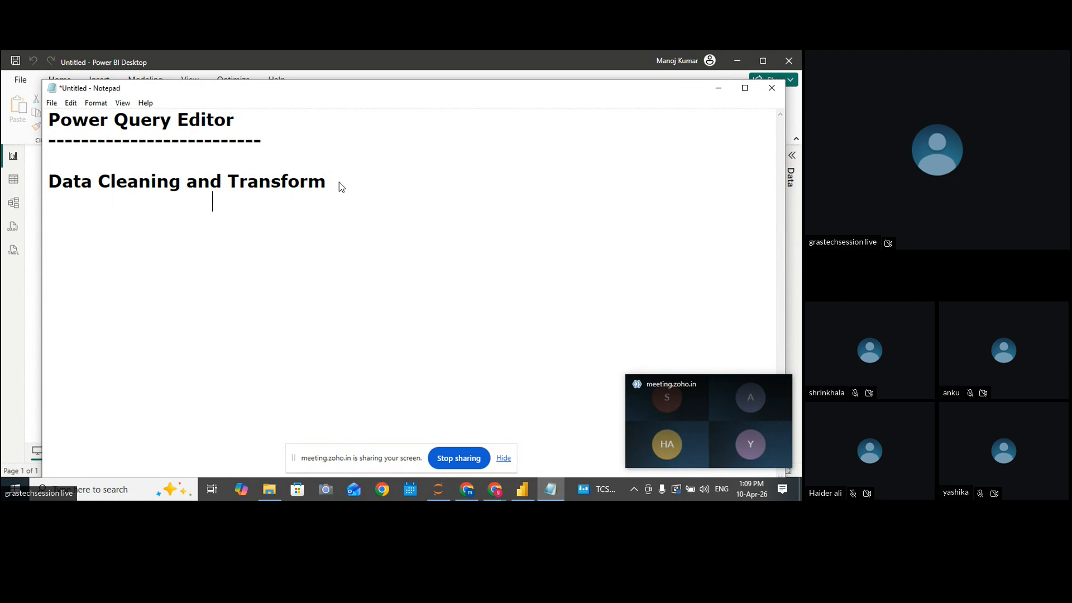
Add the line "-------- ETL" below the Data Cleaning and Transform heading in the notes, followed by an empty line
type("-- ETL")
key("Return")
key("Return")
left_click(255, 202)
key("Delete")
type("---")
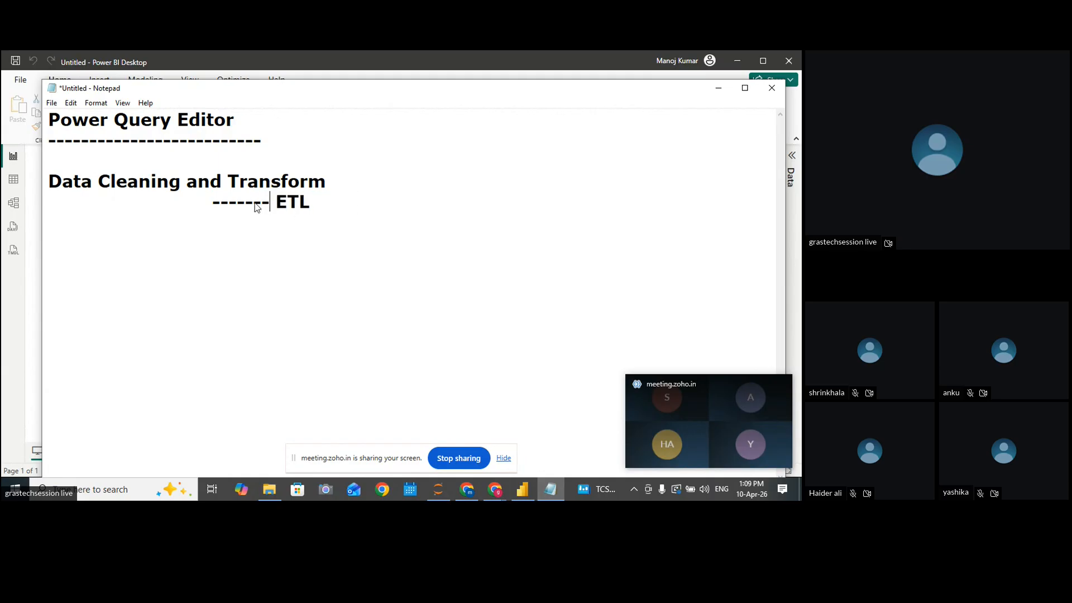
left_click(333, 216)
left_click(328, 204)
key("Return")
key("Return")
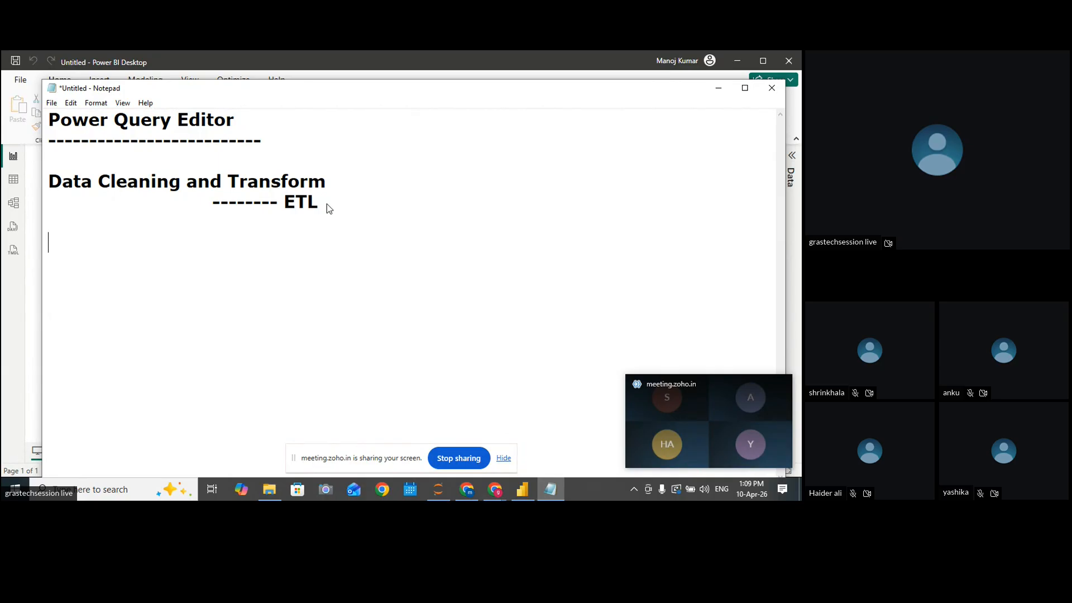
Add a "Data Import" heading to the notes below the ETL line
type("Data IMPORT")
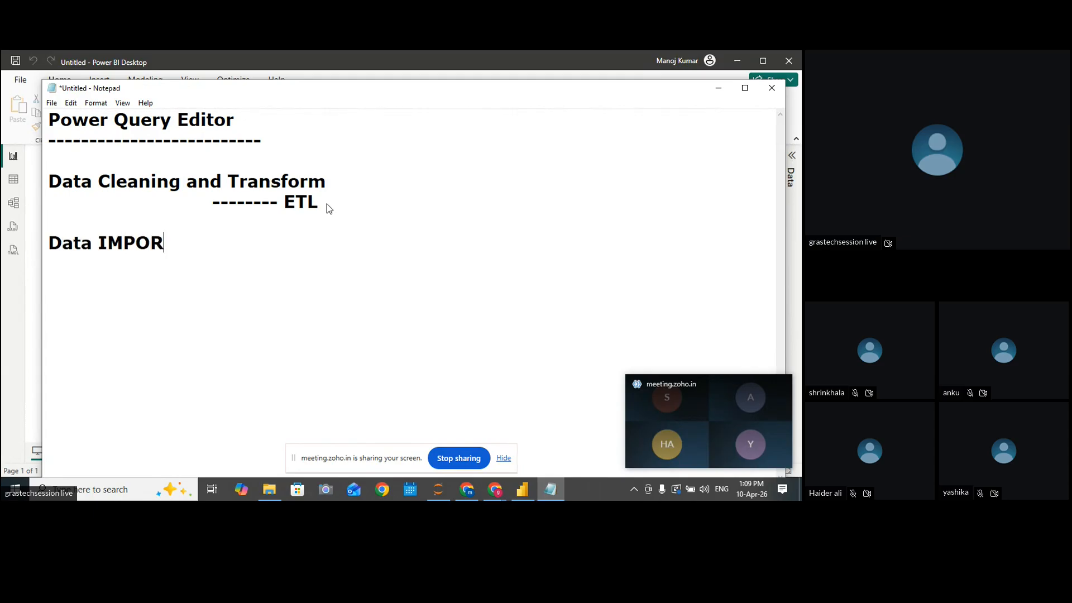
key("BackSpace")
key("BackSpace")
key("BackSpace")
key("BackSpace")
key("BackSpace")
type("mport")
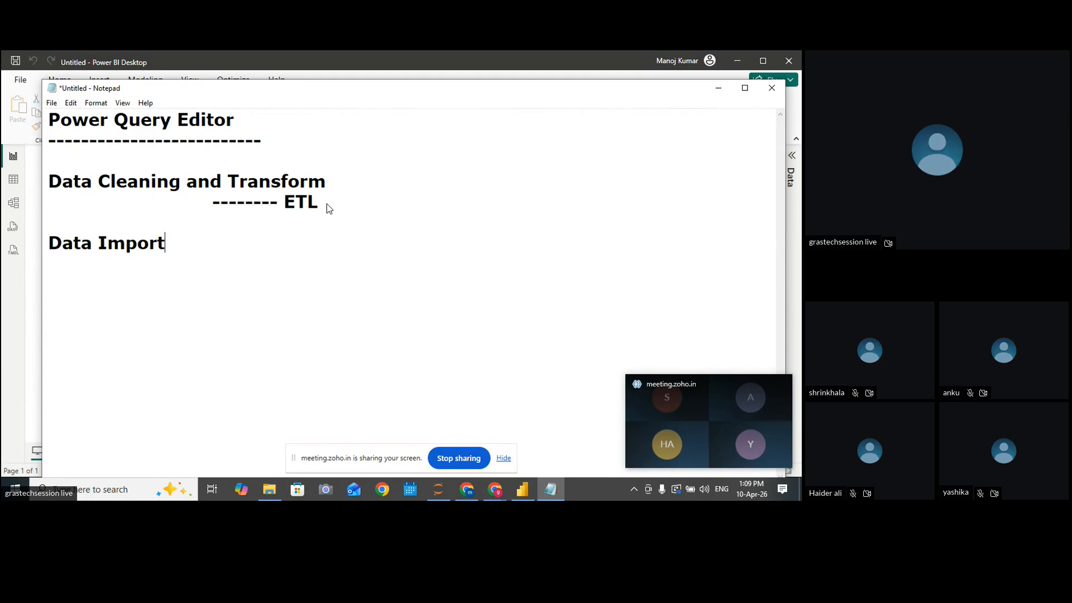
Add the line "-----Step-1 - Data type" under the Data Import heading, followed by empty lines
key("Return")
type("-----Step- ")
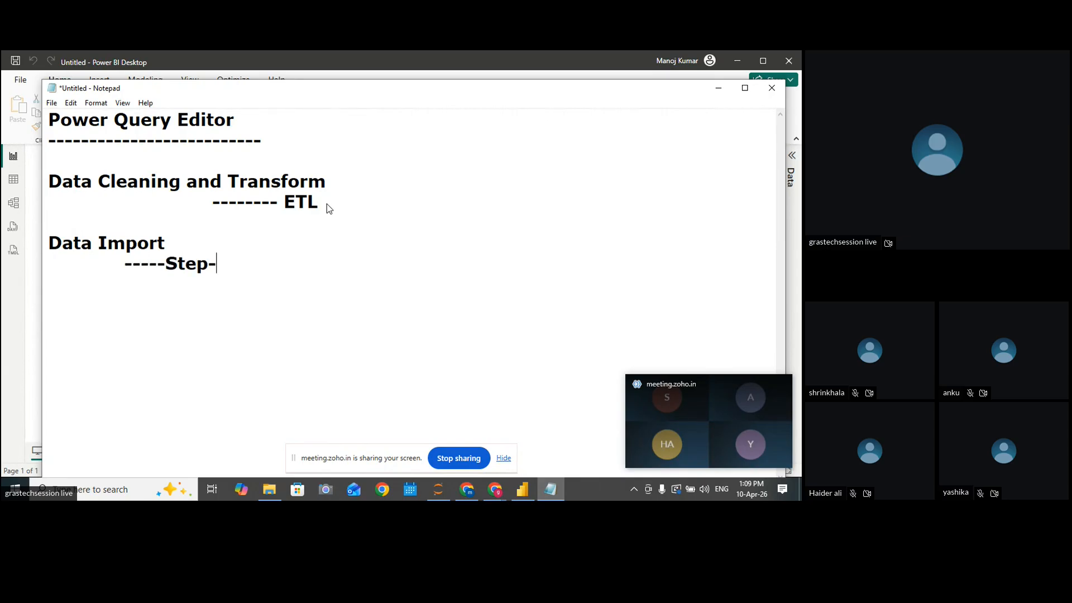
type("1 - Data type")
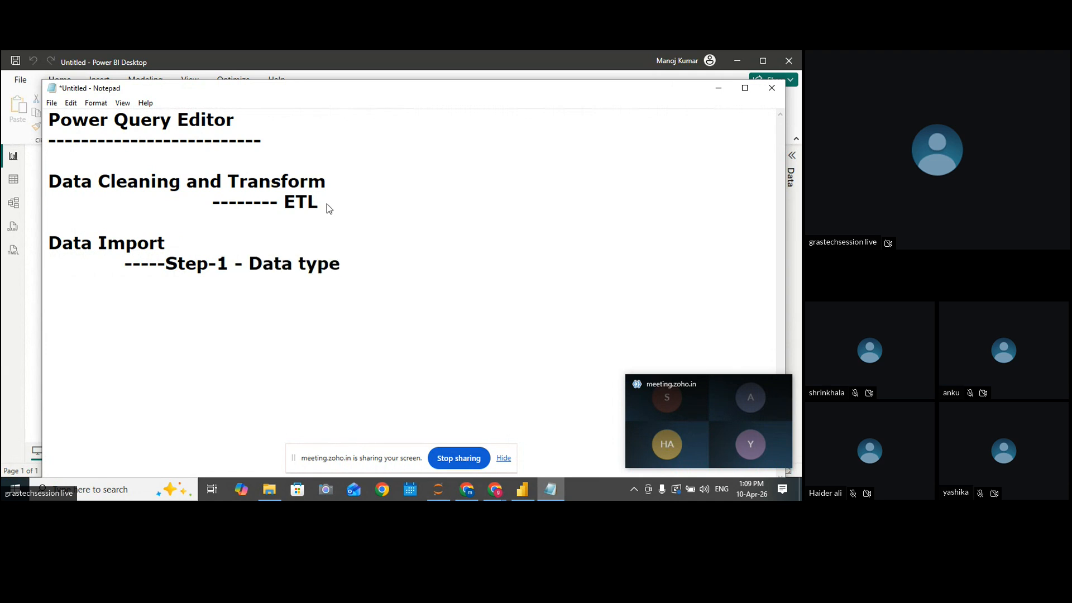
key("Return")
key("Return")
key("Return")
Switch to Power BI Desktop and open the Superstore workbook from D:\Dashboard\Project 1 as an Excel data source
left_click(34, 300)
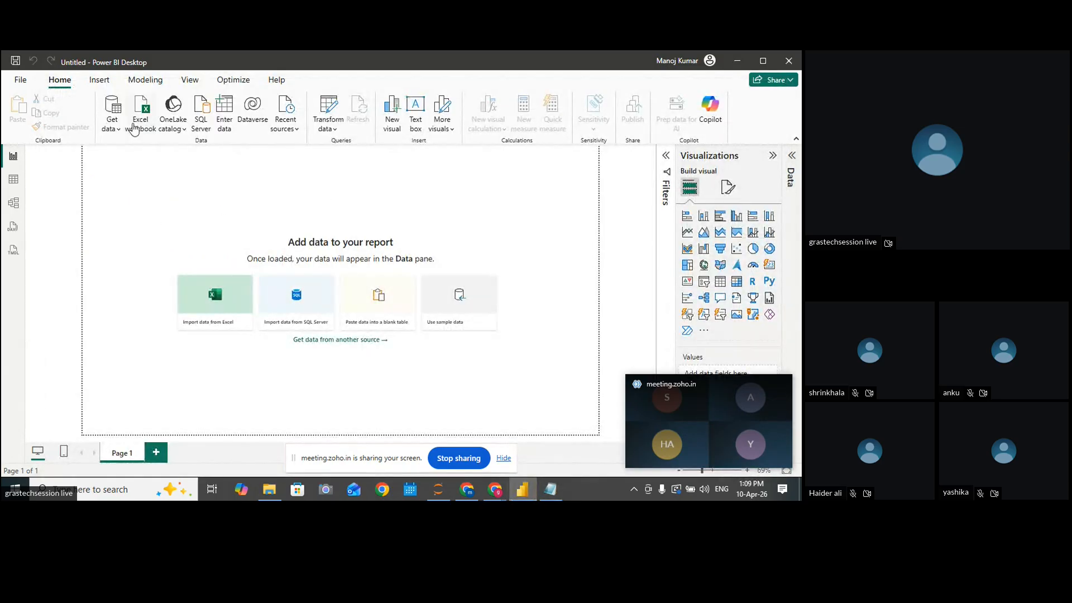
left_click(109, 131)
left_click(139, 162)
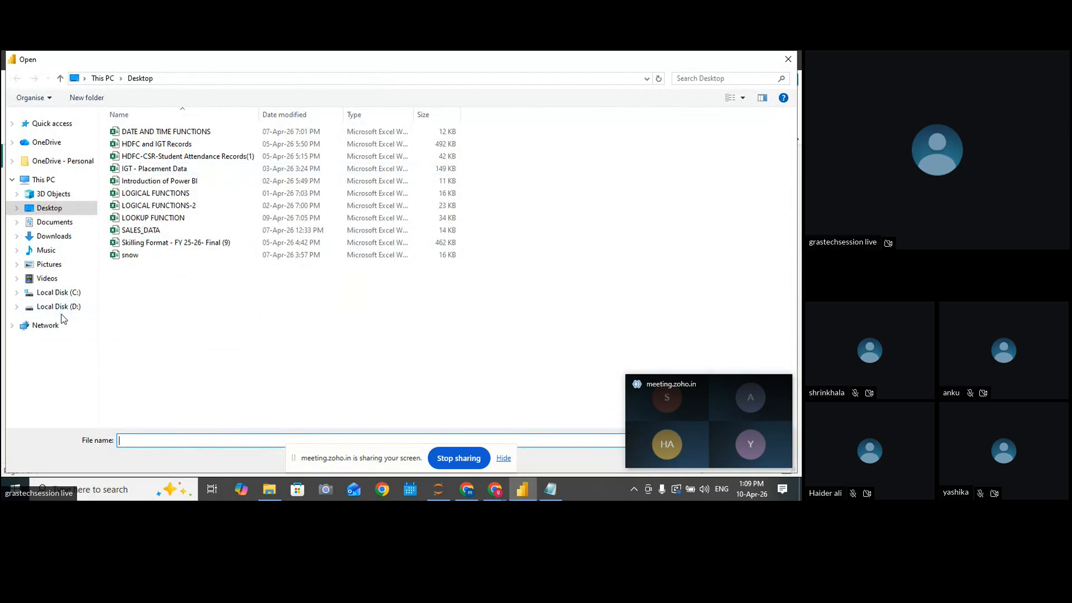
left_click(79, 307)
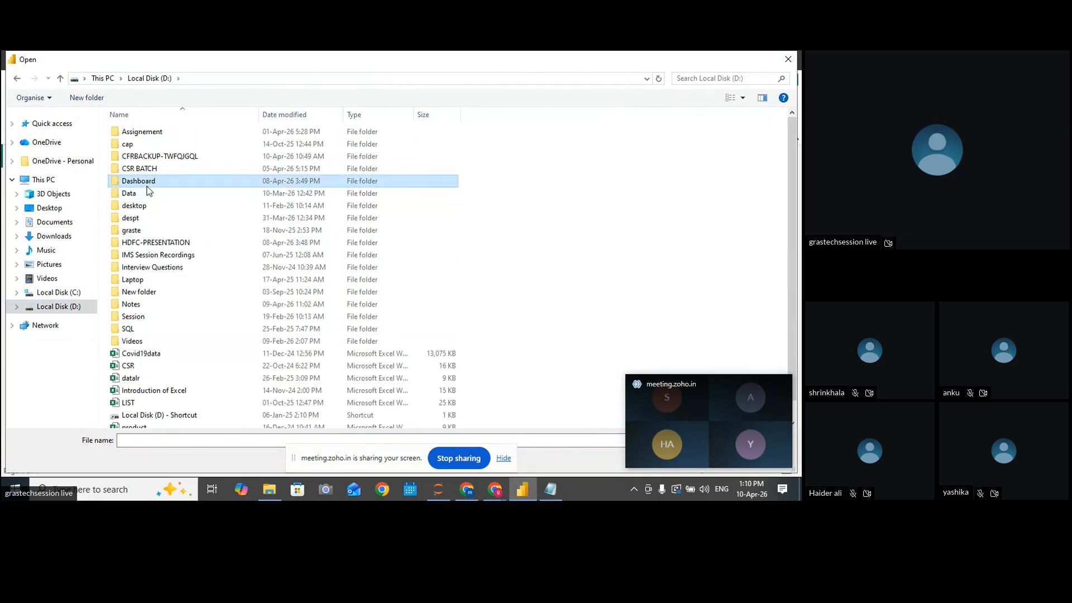
double_click(137, 181)
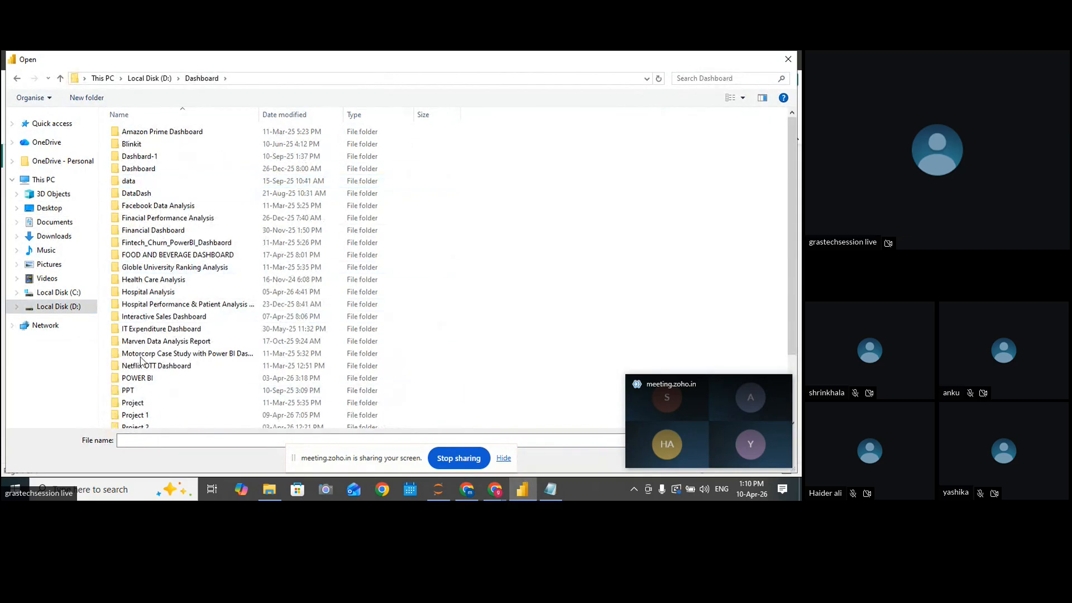
double_click(144, 415)
left_click(147, 158)
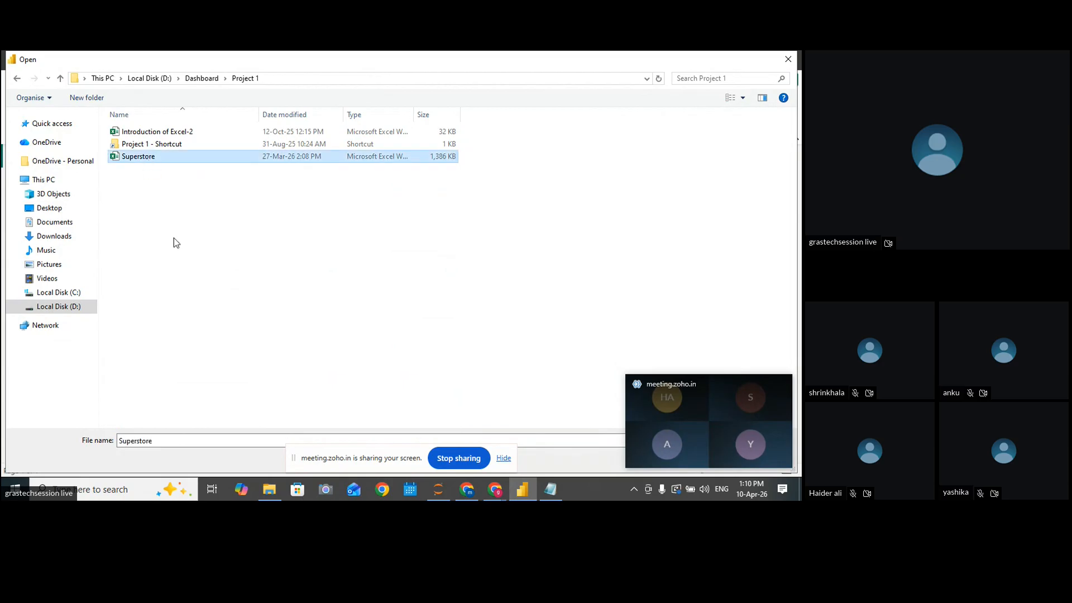
mouse_move(644, 400)
left_click(754, 385)
left_click(709, 457)
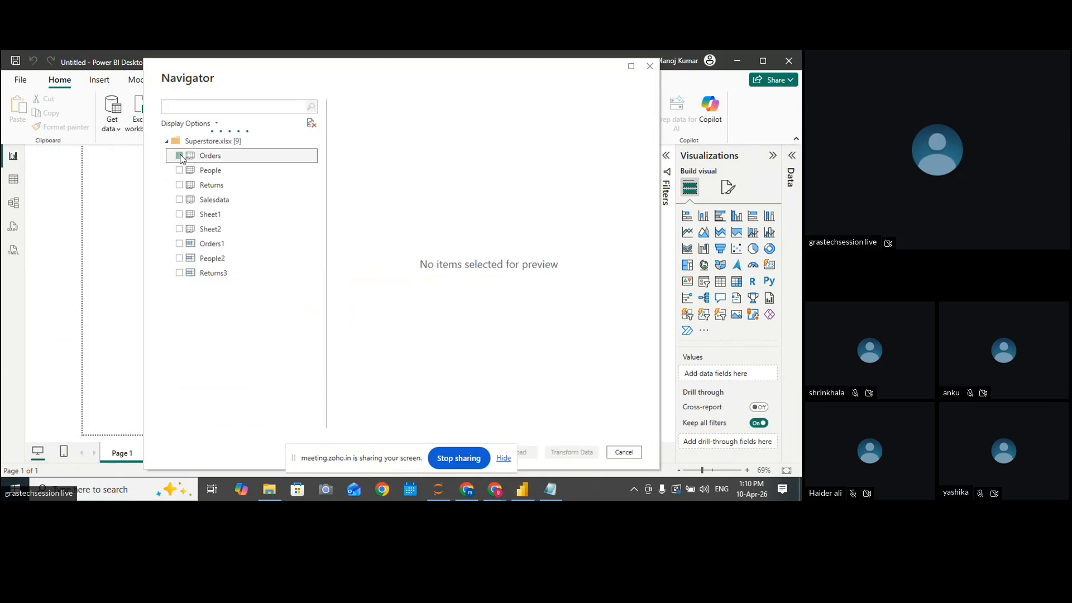
Load the Orders table from the Superstore workbook and hide the screen-sharing notice
left_click(179, 155)
left_click(529, 453)
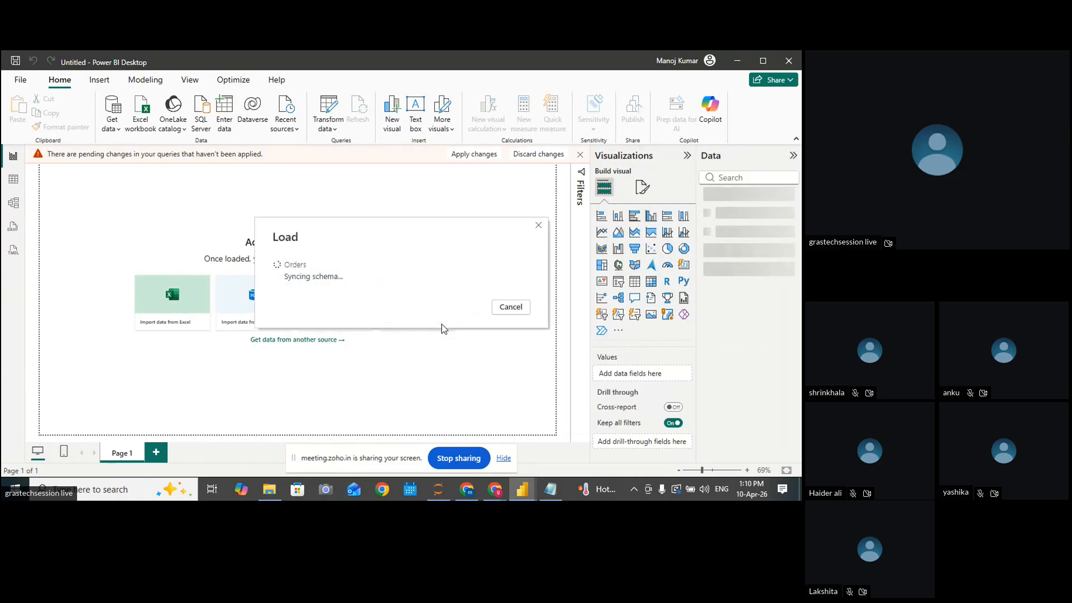
left_click(504, 457)
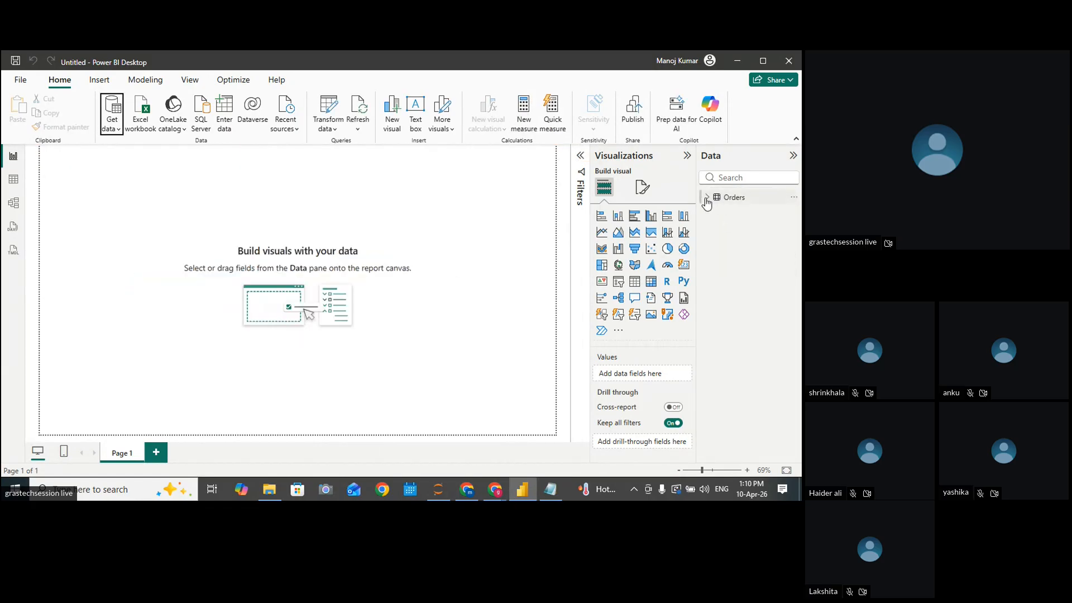
Expand the fields of the Orders table and open the data in Power Query Editor
left_click(706, 198)
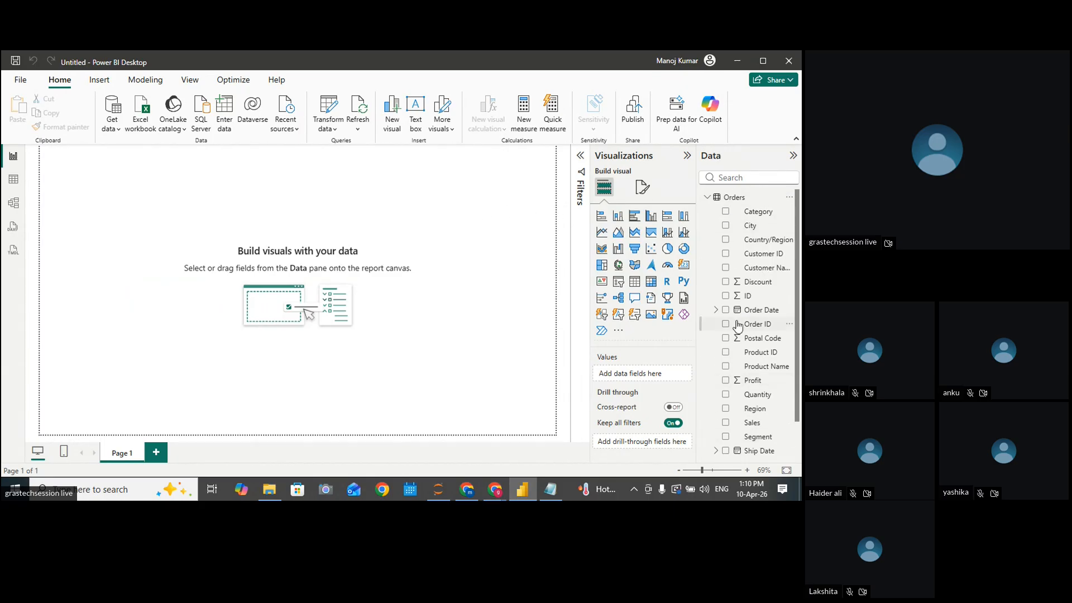
left_click(327, 129)
left_click(357, 148)
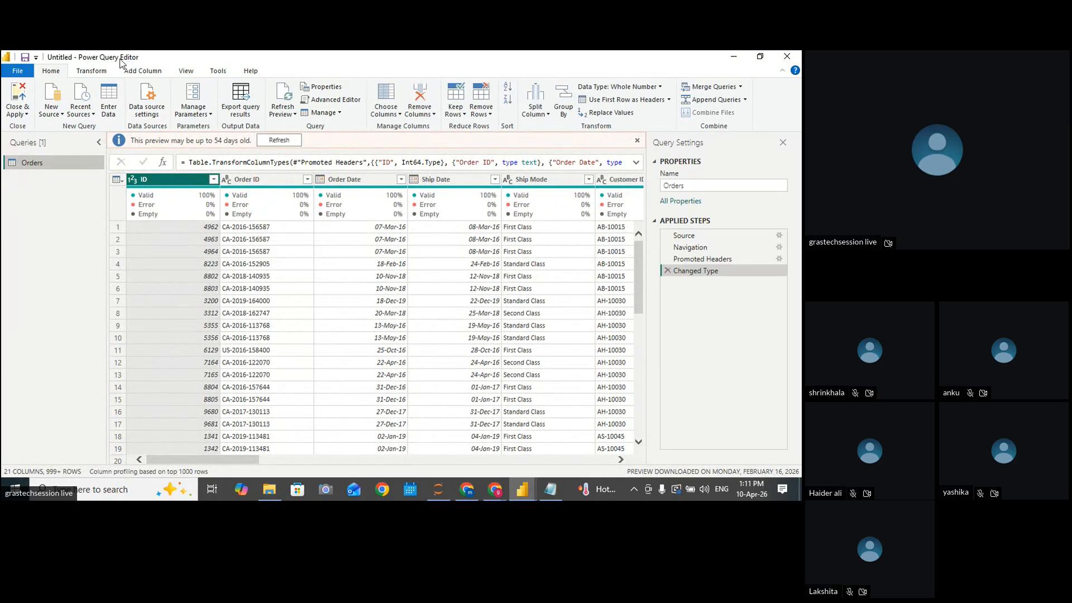
Restore and re-maximize the Power Query Editor window, and dismiss the notice about the preview's age
double_click(222, 56)
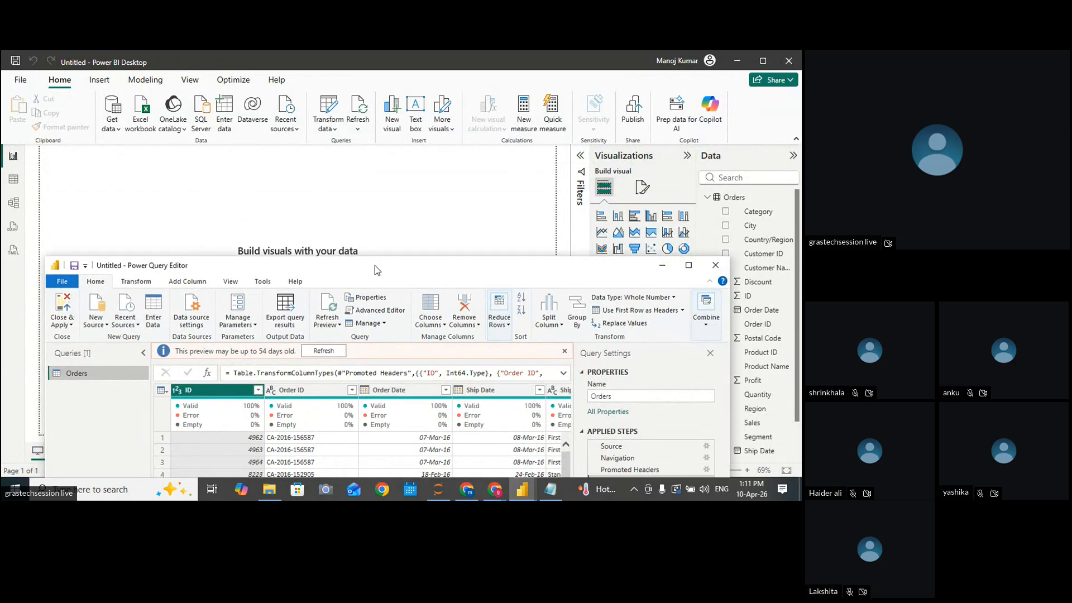
left_click_drag(372, 275, 350, 76)
left_click(664, 76)
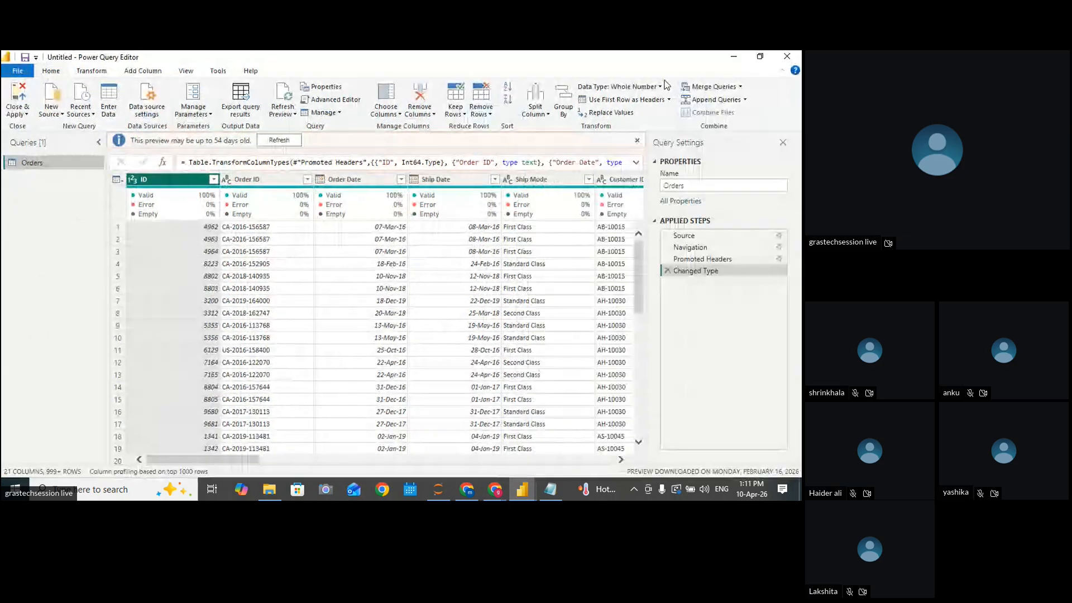
left_click(637, 140)
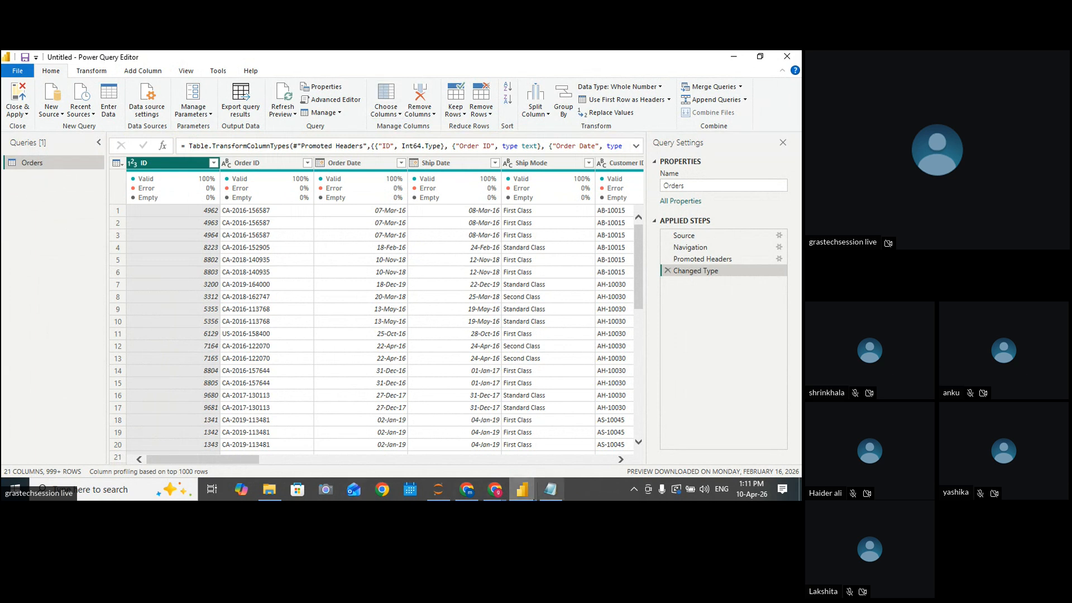
Compare the Orders query with the report's field list and examine the data types of the Sales and Quantity columns
double_click(621, 59)
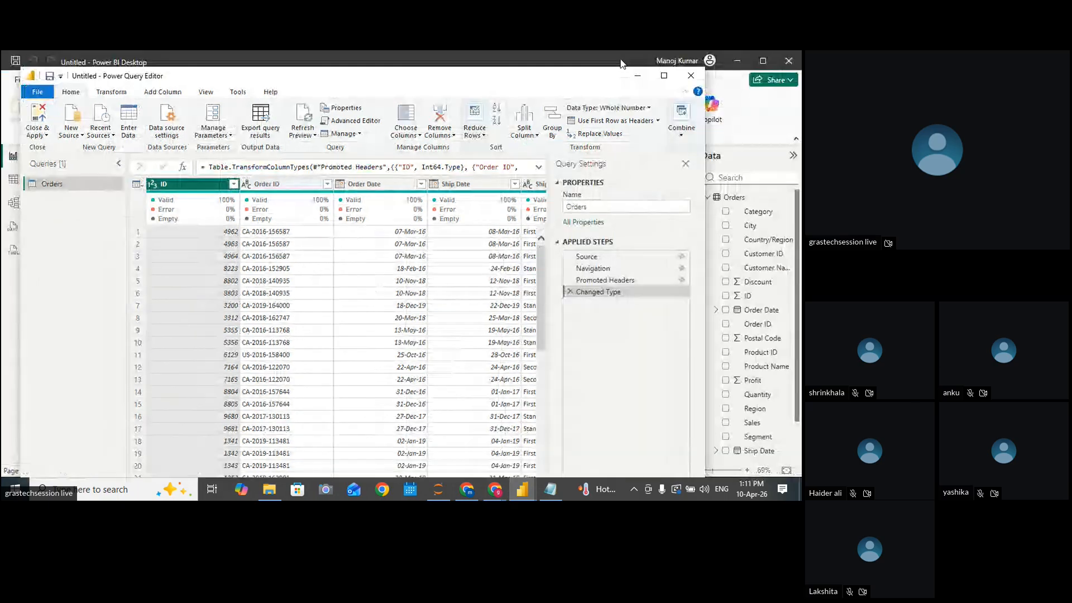
left_click_drag(591, 81, 547, 79)
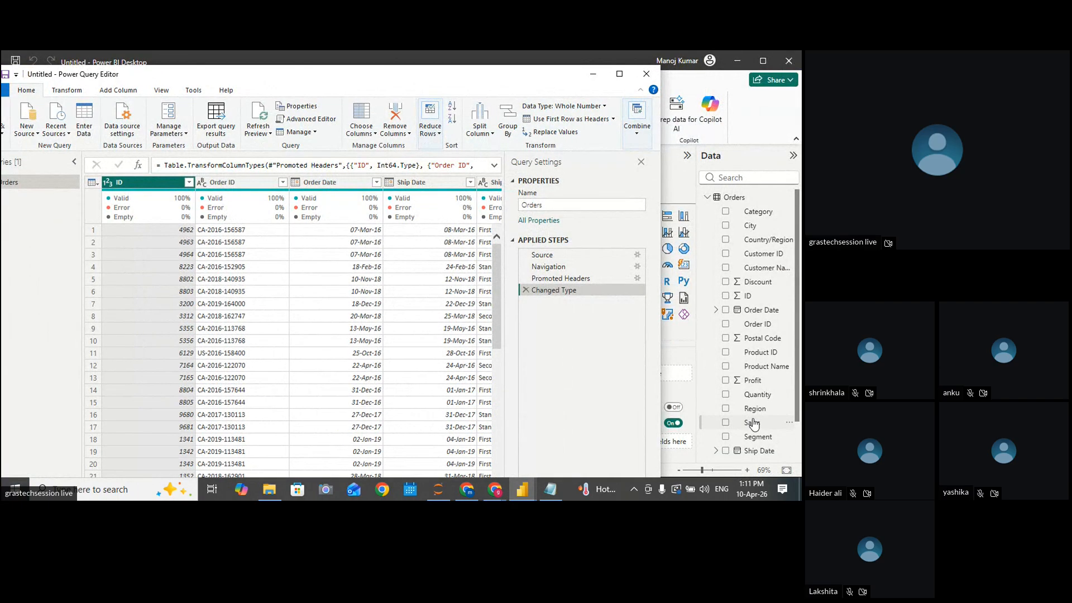
left_click(620, 74)
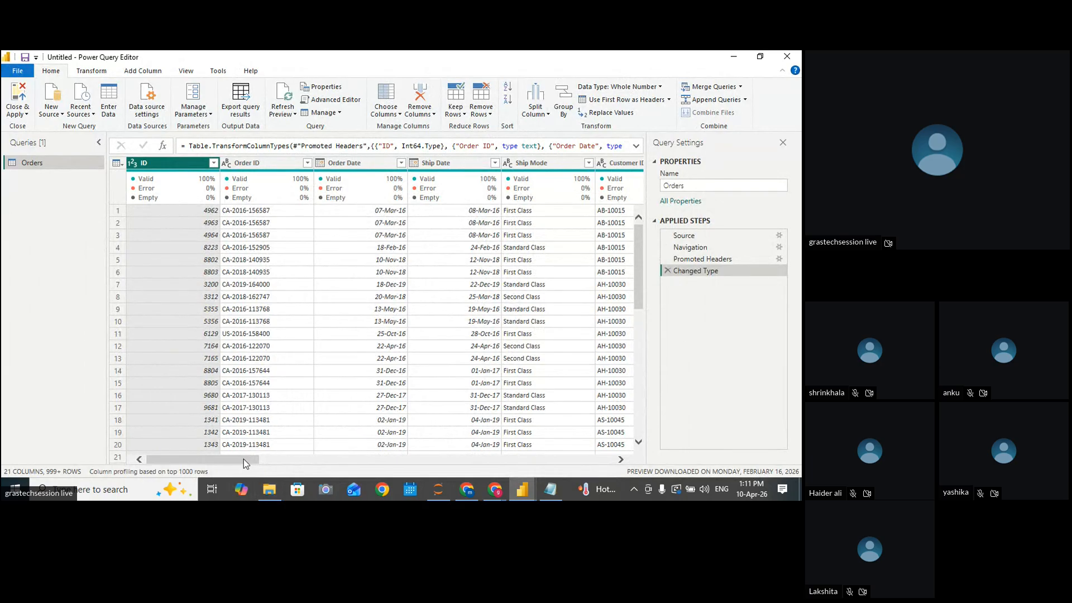
left_click_drag(244, 461, 586, 454)
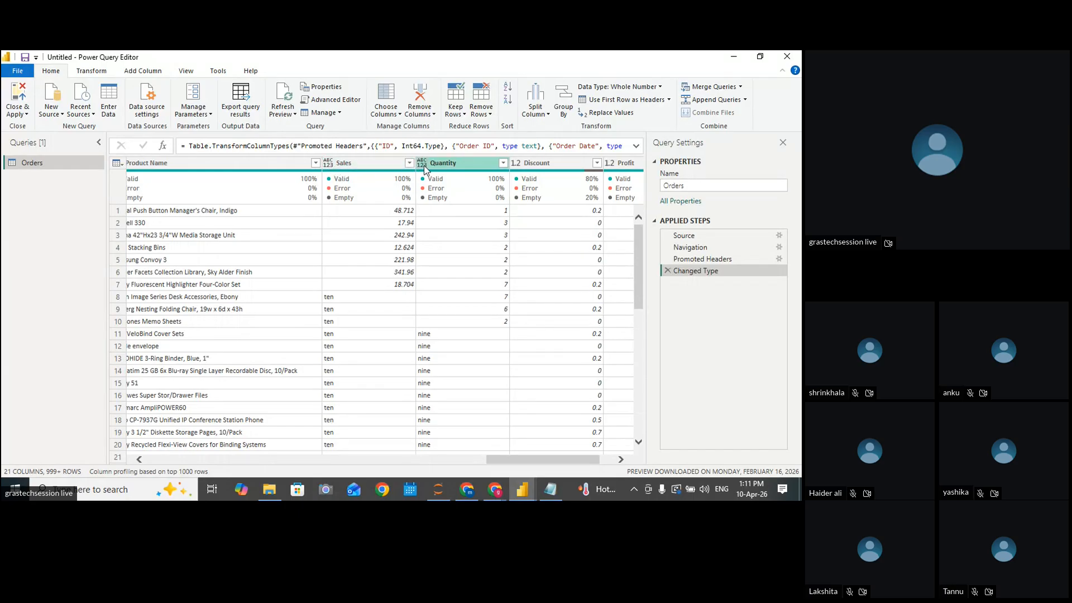
Switch to Notepad and replace the indent and dashes before "Step-1 - Data type" with "---" at the line start
left_click(550, 490)
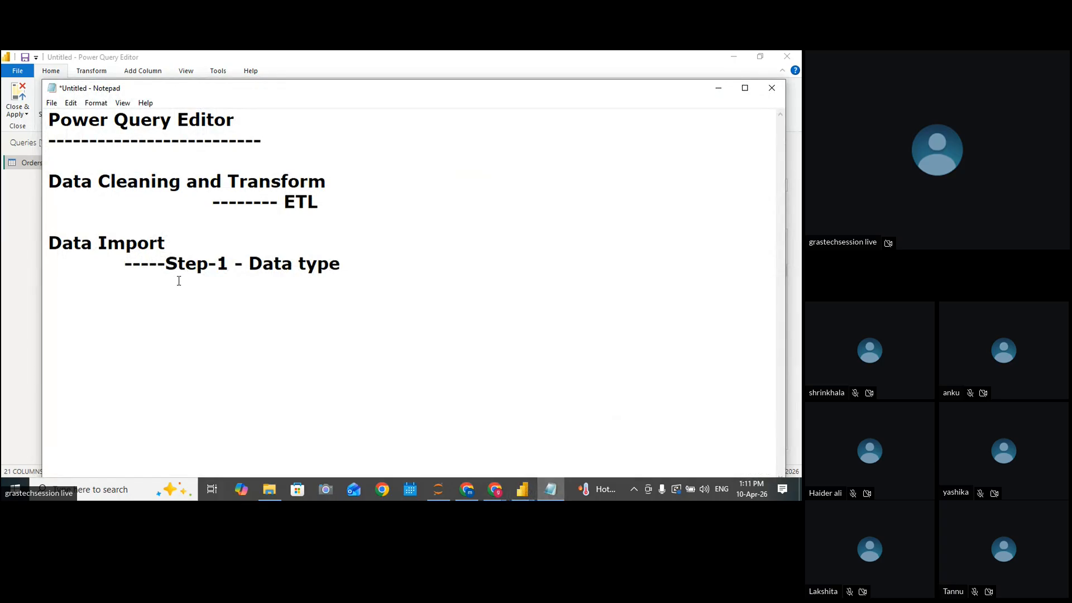
key("BackSpace")
key("BackSpace")
key("BackSpace")
key("BackSpace")
key("BackSpace")
key("BackSpace")
key("BackSpace")
key("BackSpace")
key("BackSpace")
key("BackSpace")
key("BackSpace")
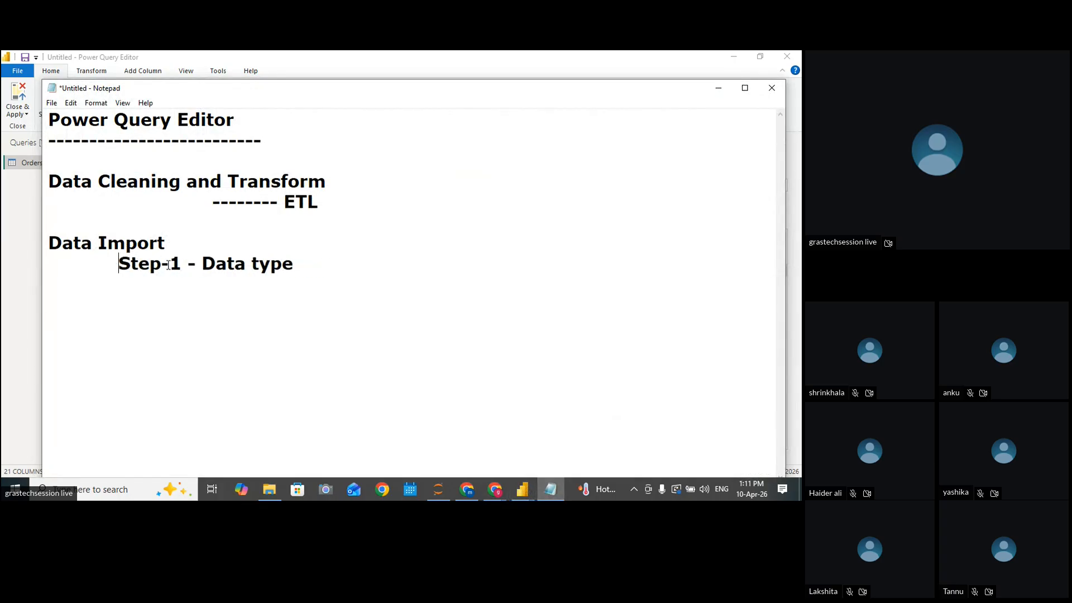
key("BackSpace")
key("BackSpace")
key("BackSpace")
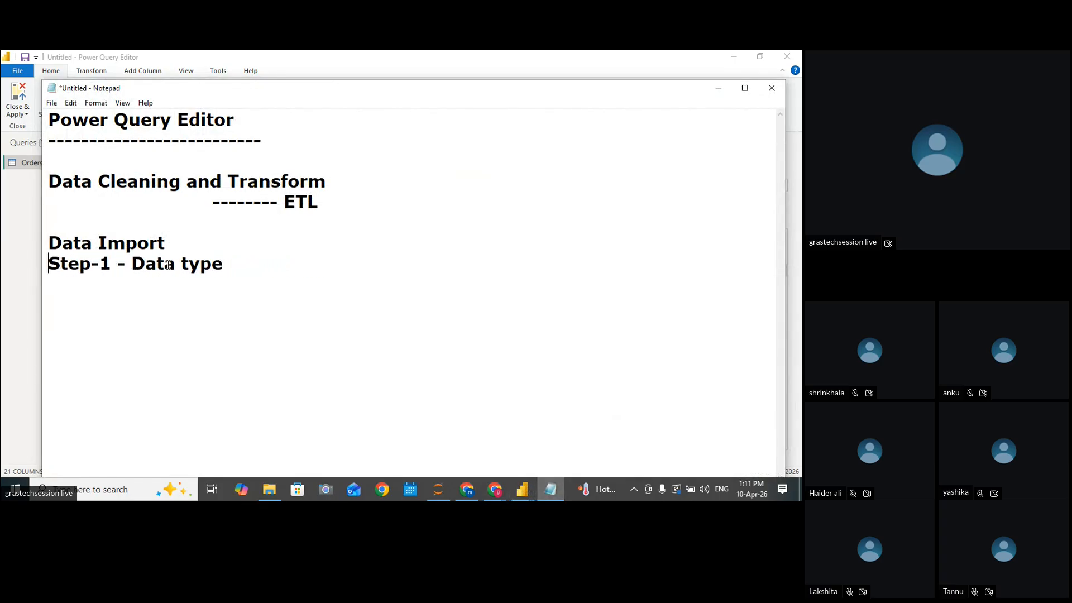
type("---")
Add the data type note "ABC -- Text" below the Step-1 line, separated by an empty line
left_click(254, 266)
key("Return")
key("Return")
type("ab")
key("BackSpace")
key("BackSpace")
type("A")
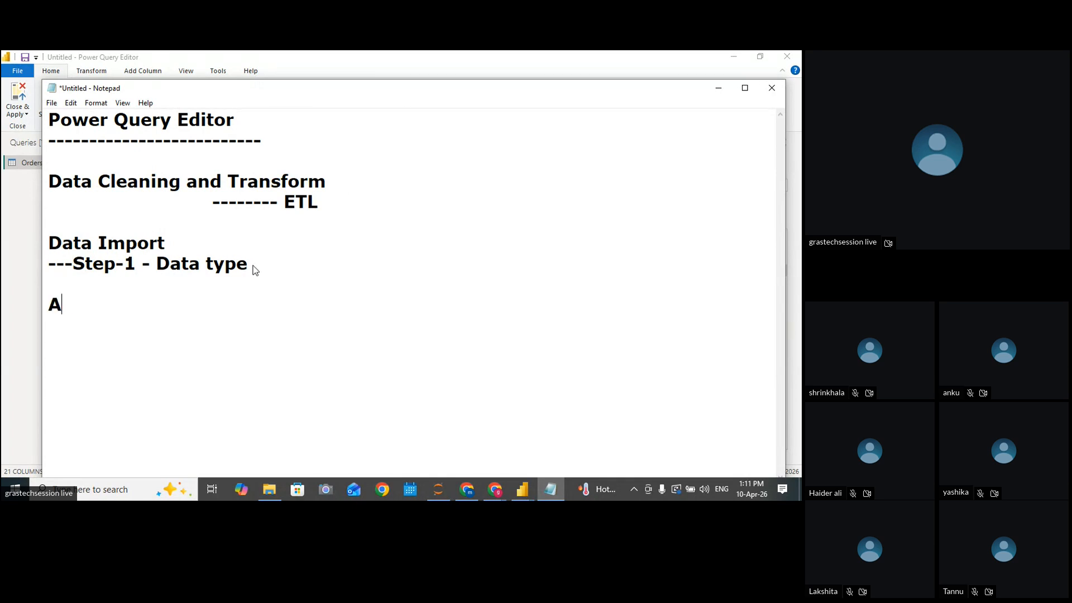
type("BC -- tEXT")
key("BackSpace")
key("BackSpace")
key("BackSpace")
key("BackSpace")
type("t")
key("BackSpace")
type("Text")
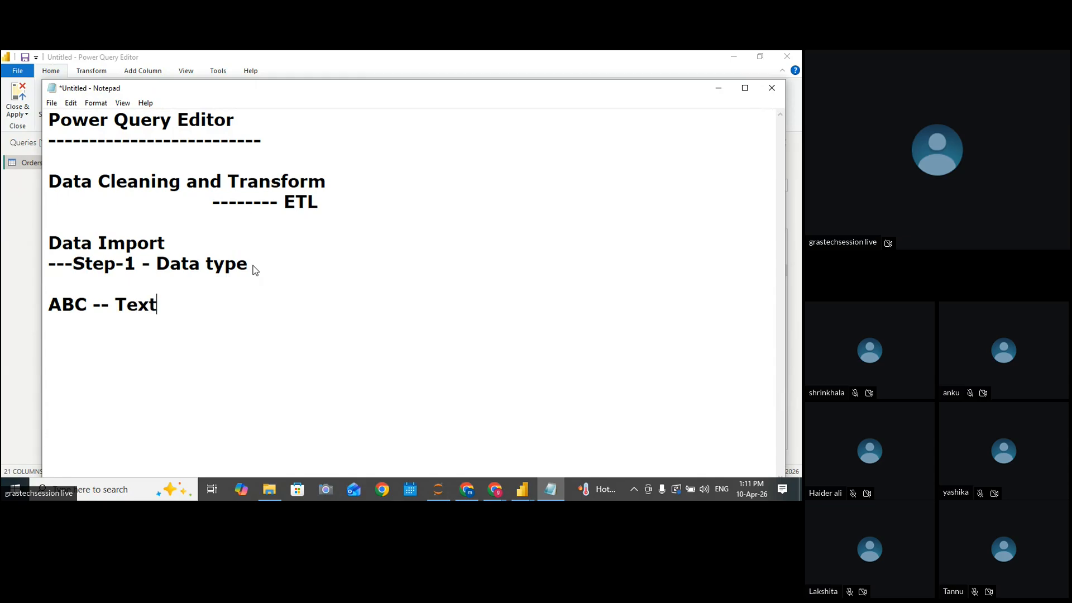
Add the data type notes "123 -- int", "1.2 -- decimal" and "cale -- date" on separate lines
key("Return")
type("123 ")
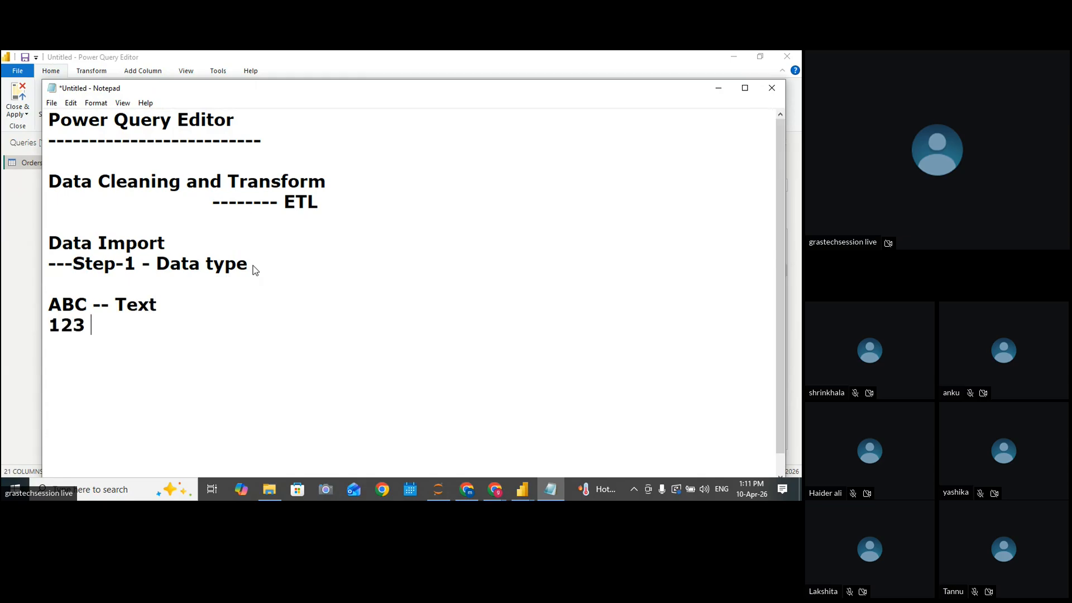
type("-- int")
key("Return")
type("1")
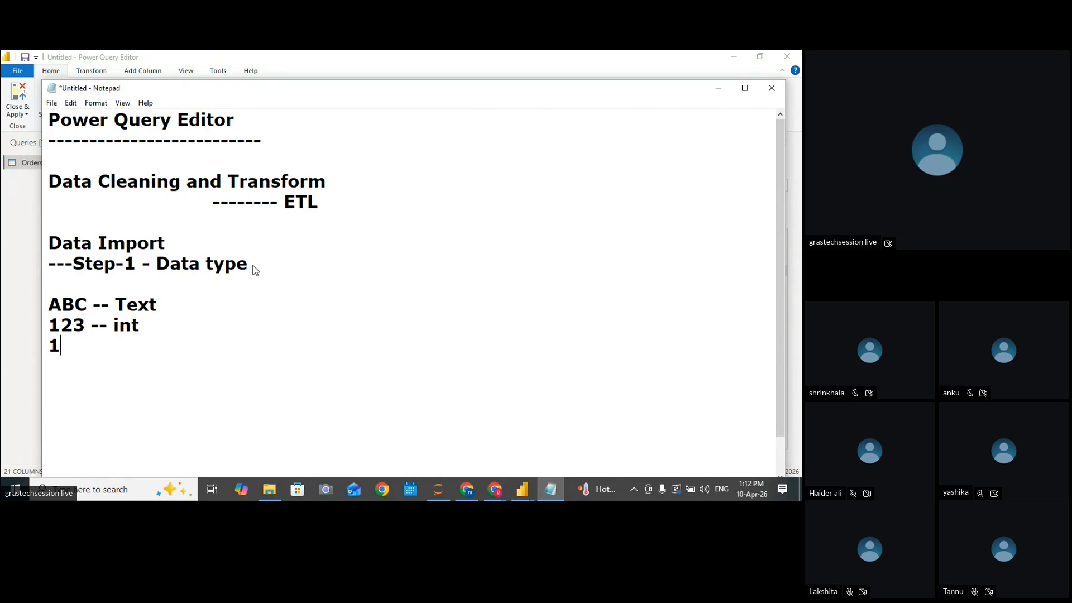
type(".2 -- decimal")
key("Return")
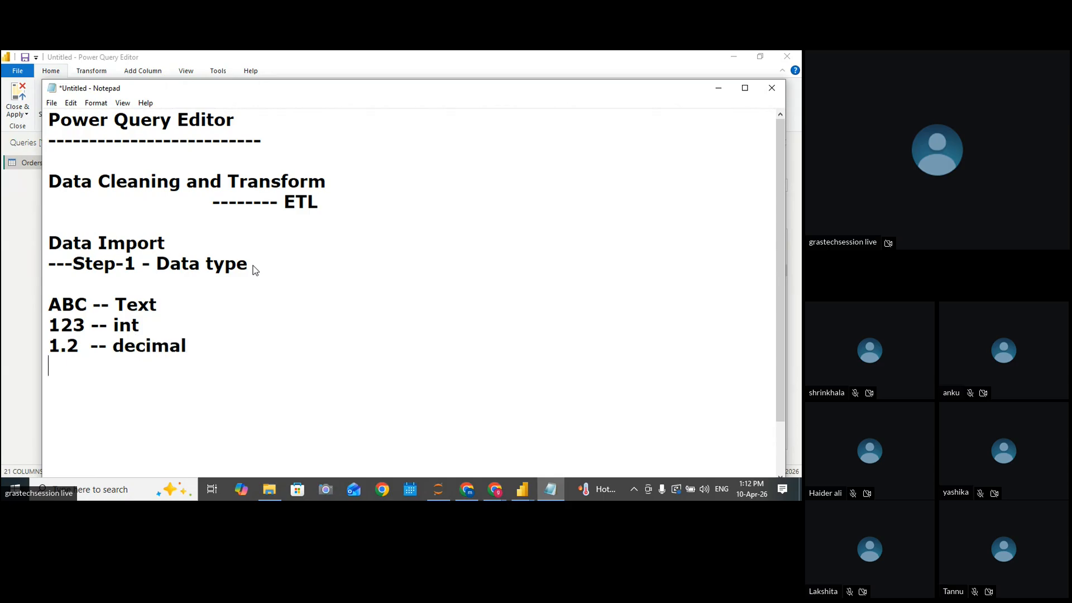
type("cale -- date")
key("Return")
Add the note "abc123- undefine" as the last data type line and highlight its "abc" part
type("and")
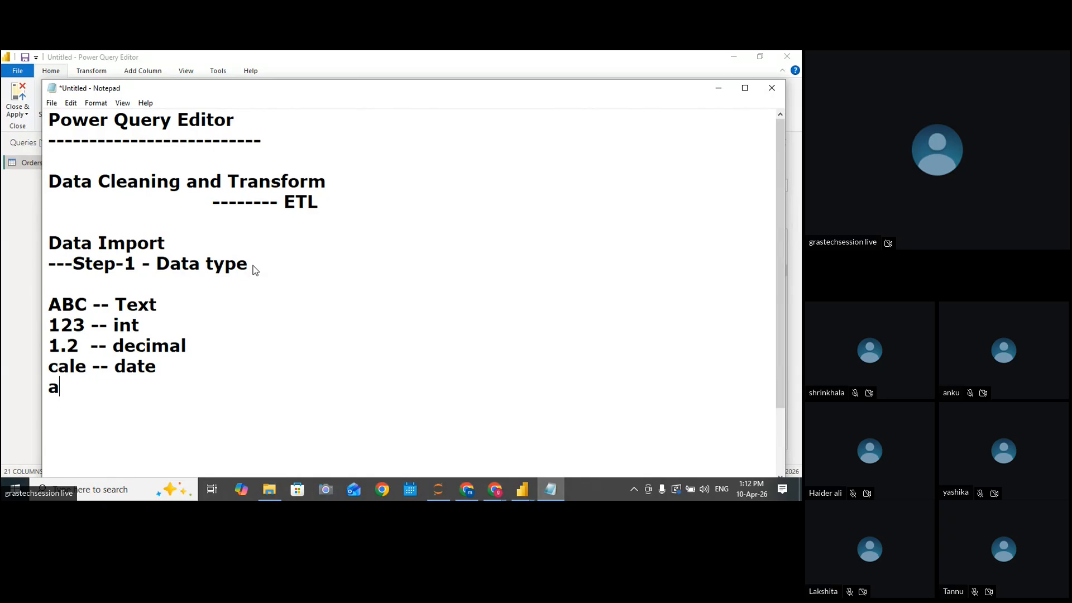
key("BackSpace")
key("BackSpace")
key("BackSpace")
type("abc123")
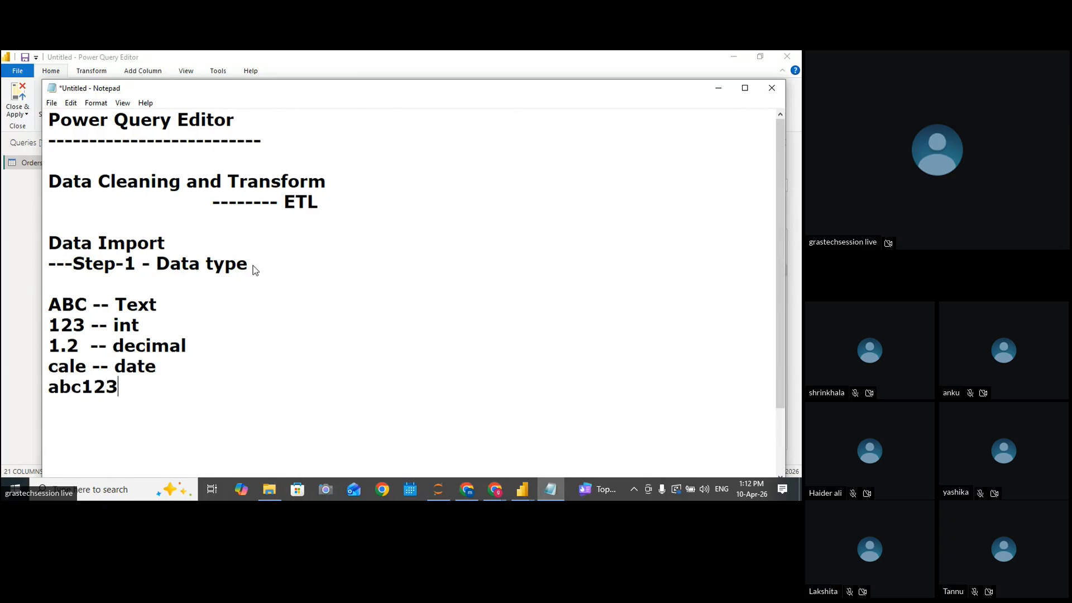
type("- undefine")
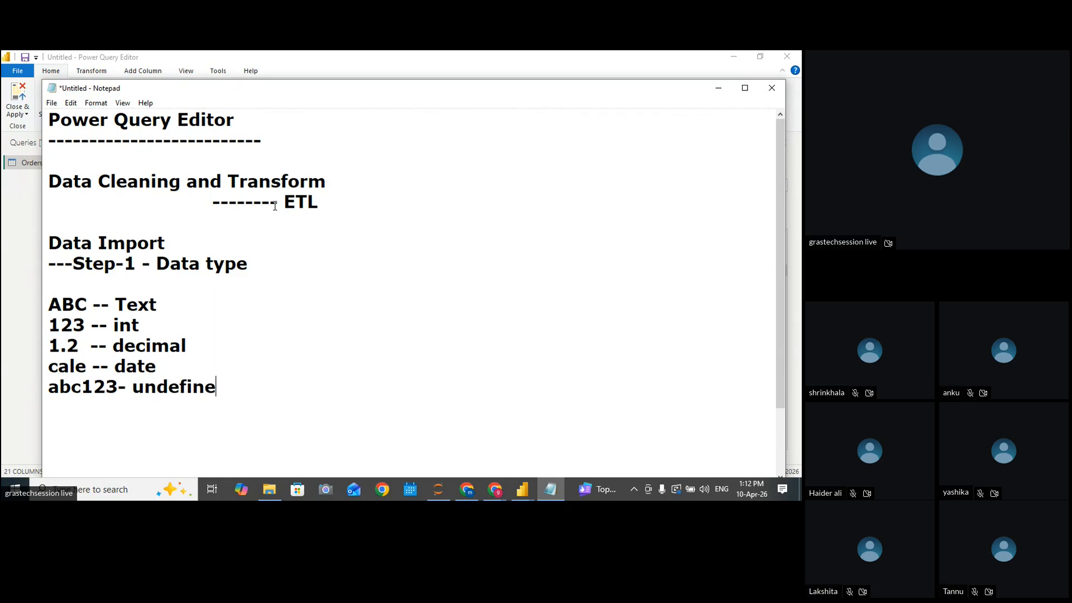
left_click(76, 389)
left_click_drag(77, 389, 32, 389)
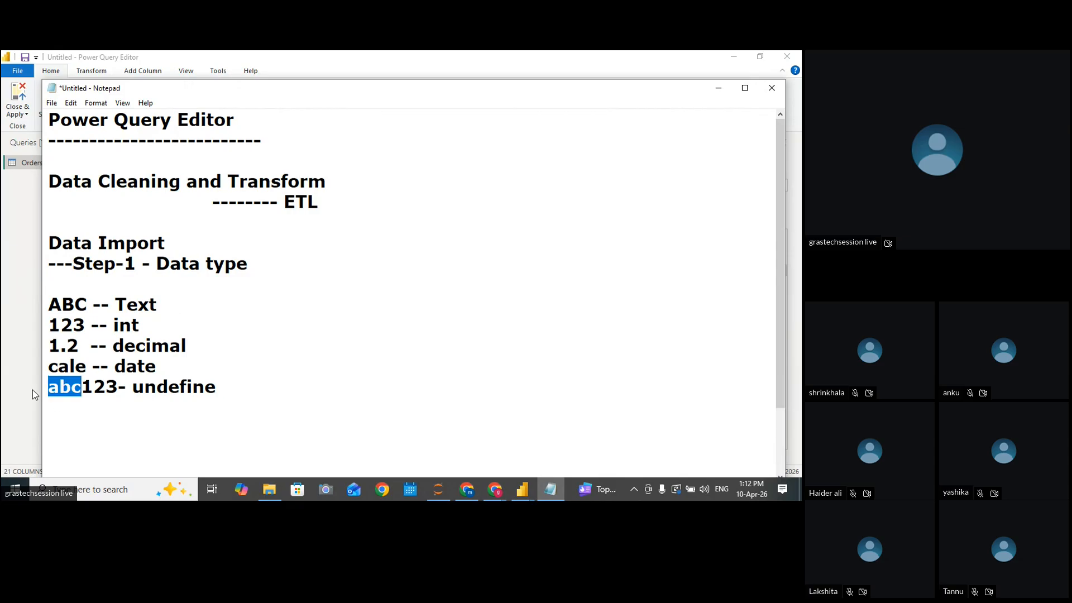
Replace the highlighted "abc" in the undefine note with "ABC" and switch back to Power Query Editor
type("ABC")
left_click(31, 372)
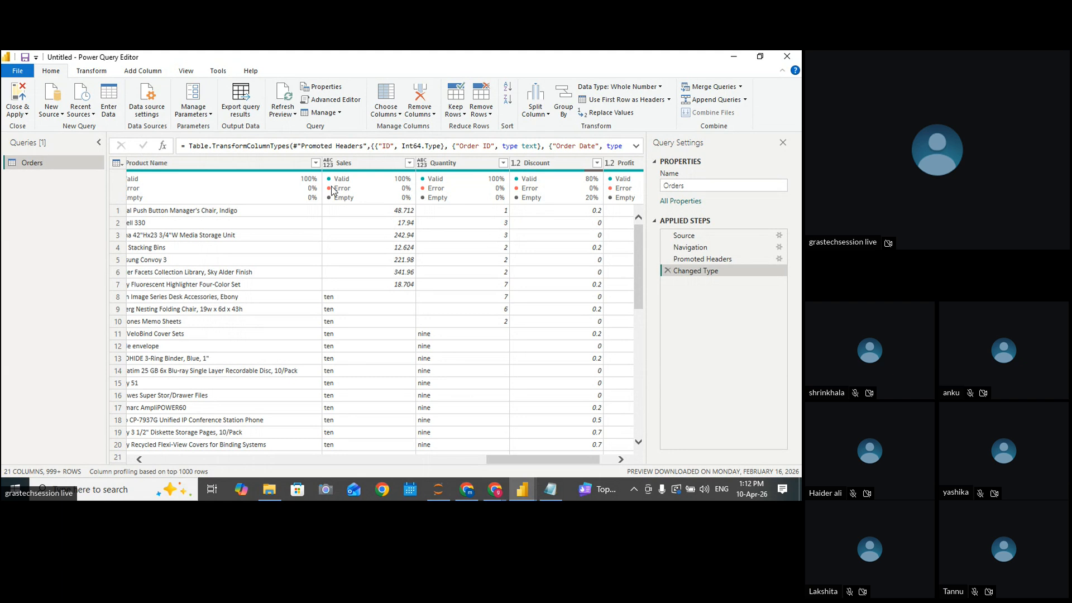
Change the data type of the Sales column to Decimal Number
left_click(328, 163)
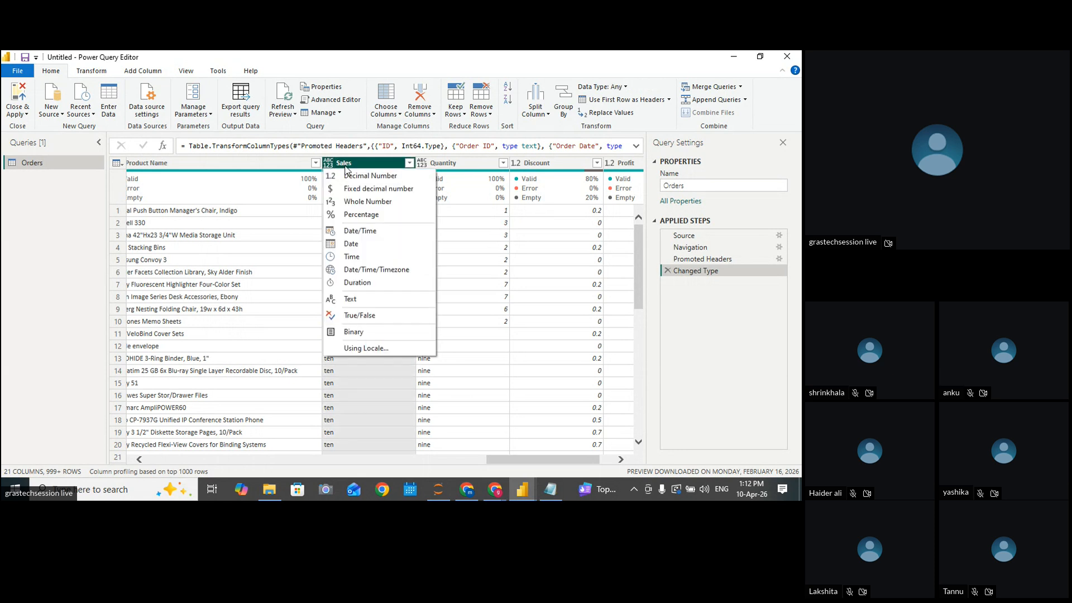
left_click(549, 335)
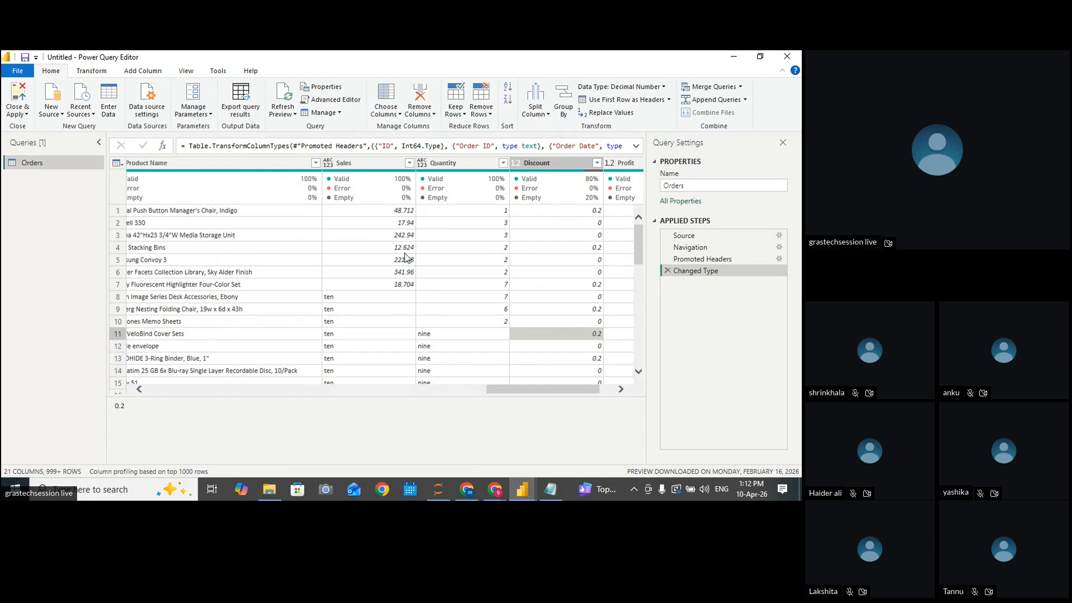
left_click(328, 162)
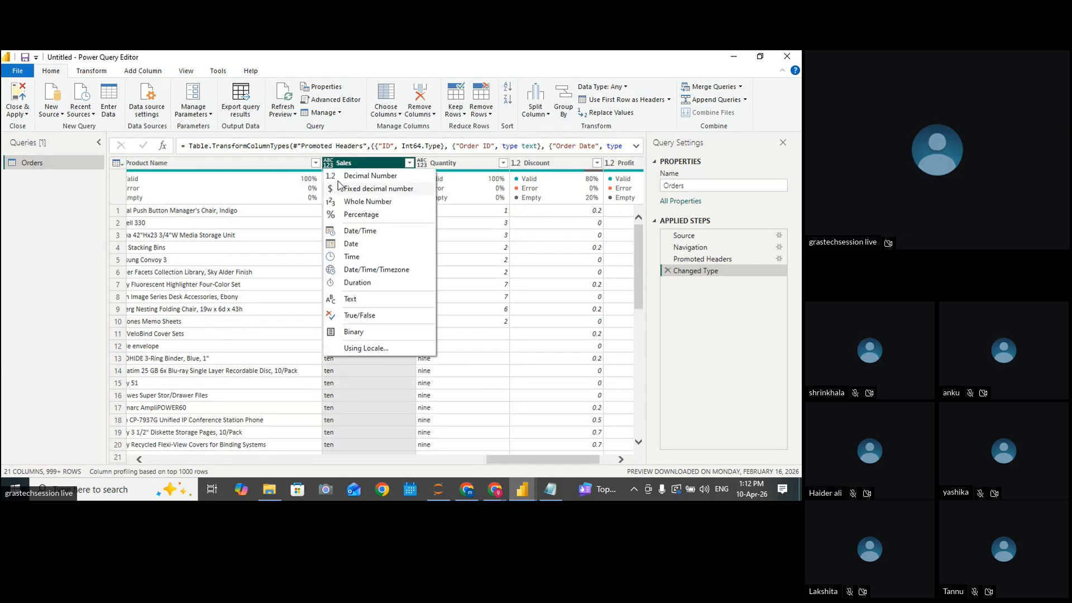
left_click(338, 177)
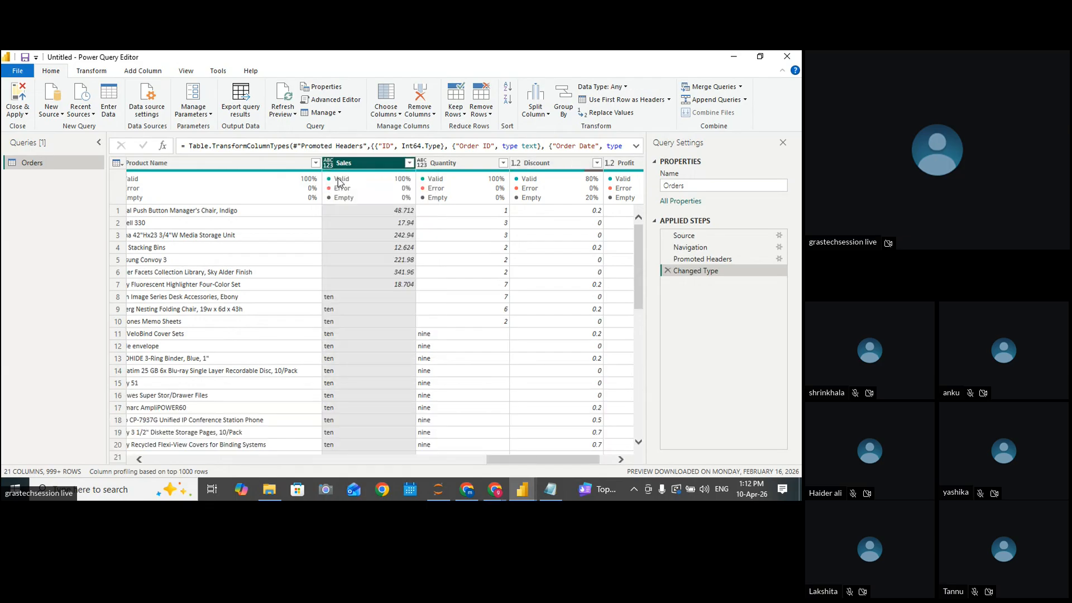
Change the data type of the Quantity column to Whole Number
left_click(422, 163)
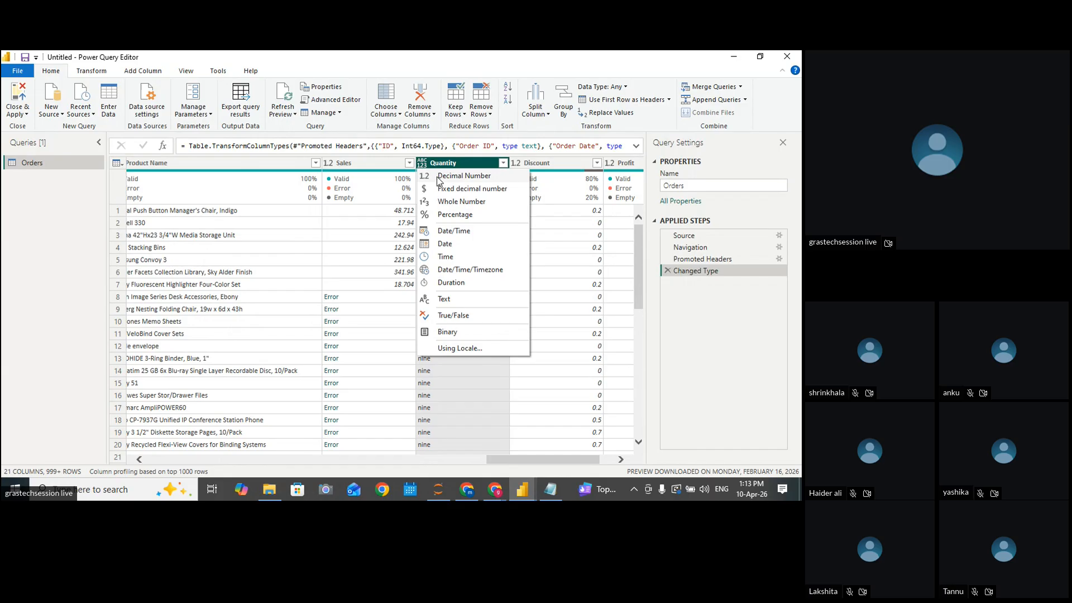
left_click(440, 175)
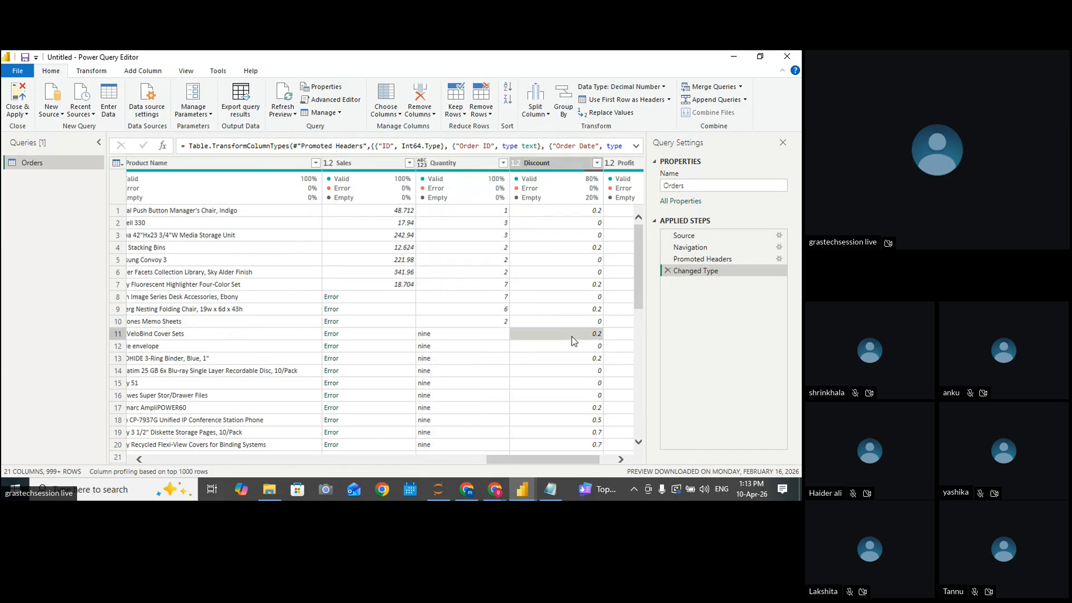
left_click(423, 165)
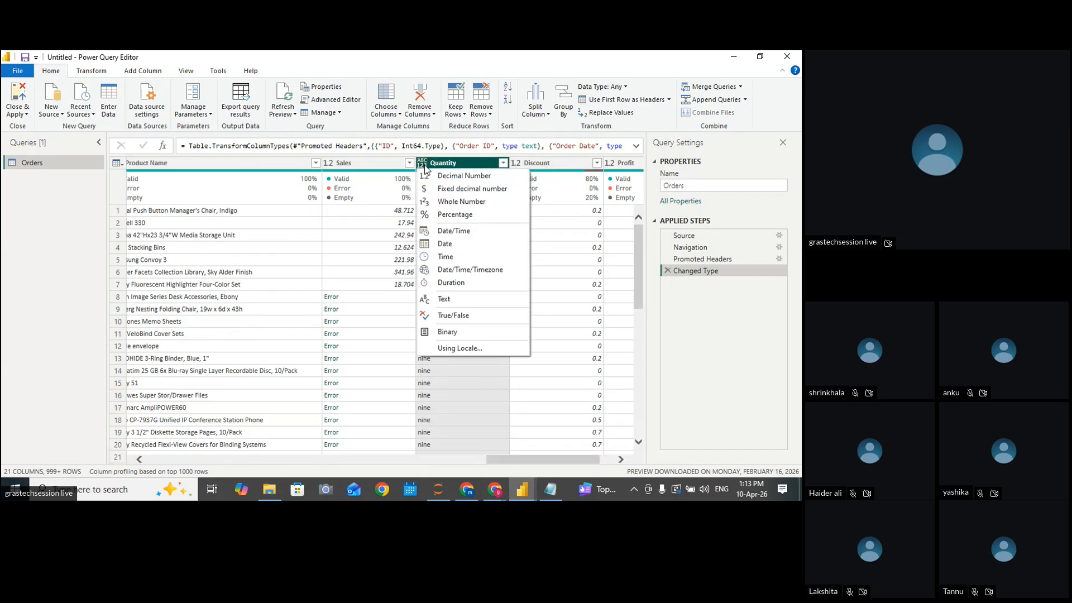
left_click(457, 202)
left_click_drag(533, 458, 589, 457)
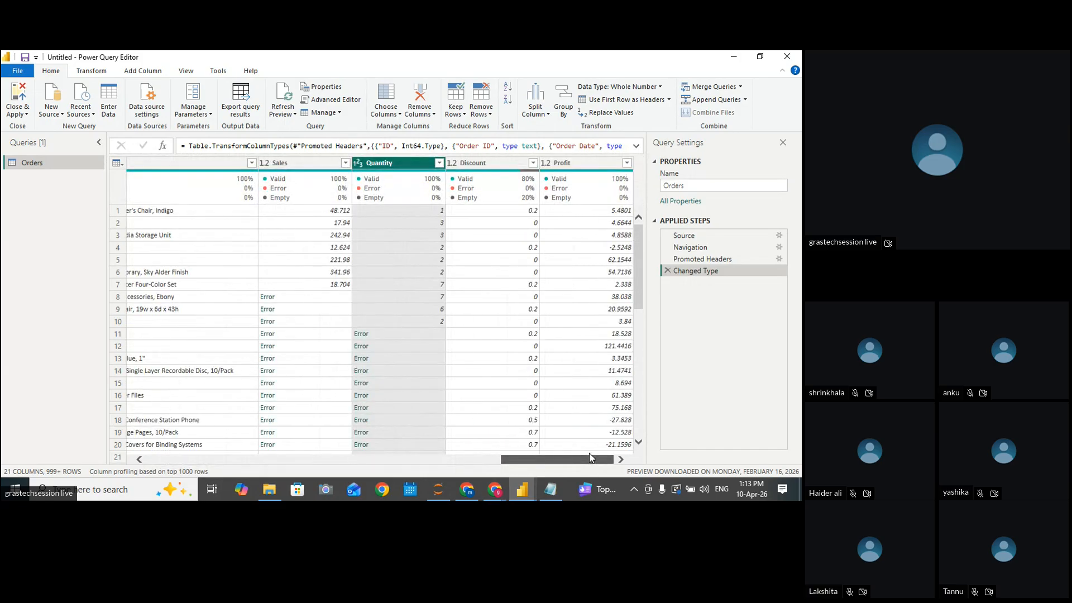
Switch to Notepad and add the line "--- Step-2" below the data type notes, separated by an empty line
left_click(551, 489)
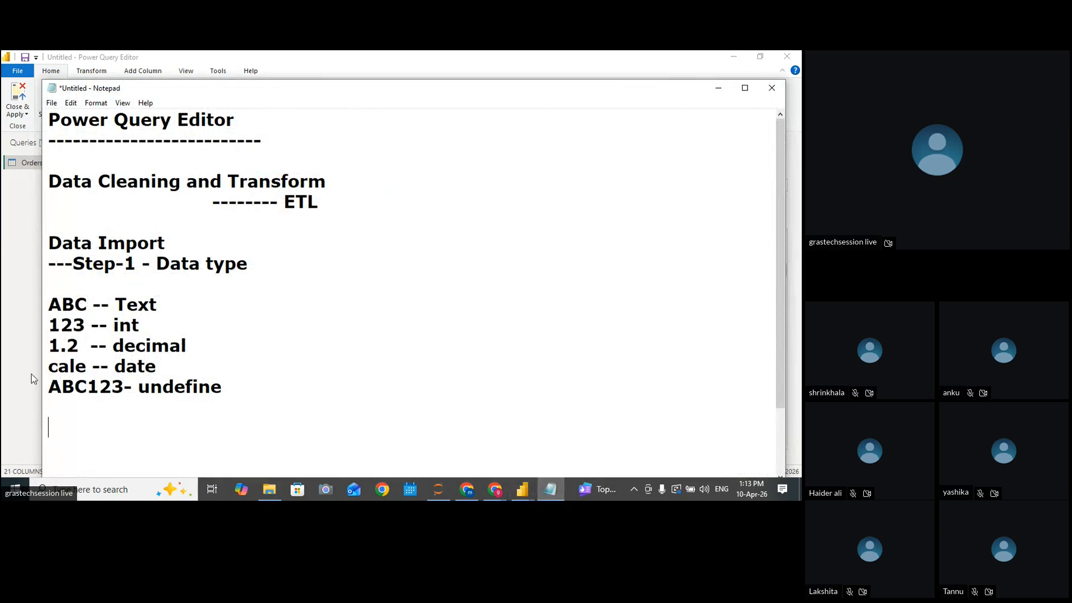
left_click_drag(49, 304, 215, 383)
left_click(265, 389)
key("Return")
key("Return")
type("--- STEP")
key("BackSpace")
key("BackSpace")
key("BackSpace")
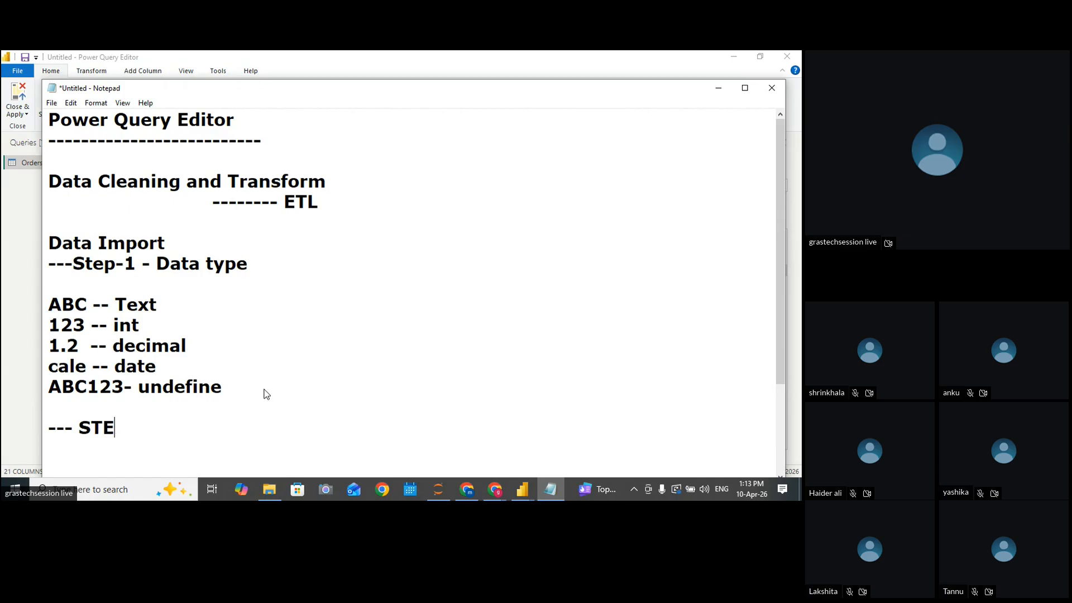
type("tep")
key("BackSpace")
key("BackSpace")
type("ep-2")
Add the heading "Data Profilling" on the line below "--- Step-2"
key("Return")
type("Data prfo")
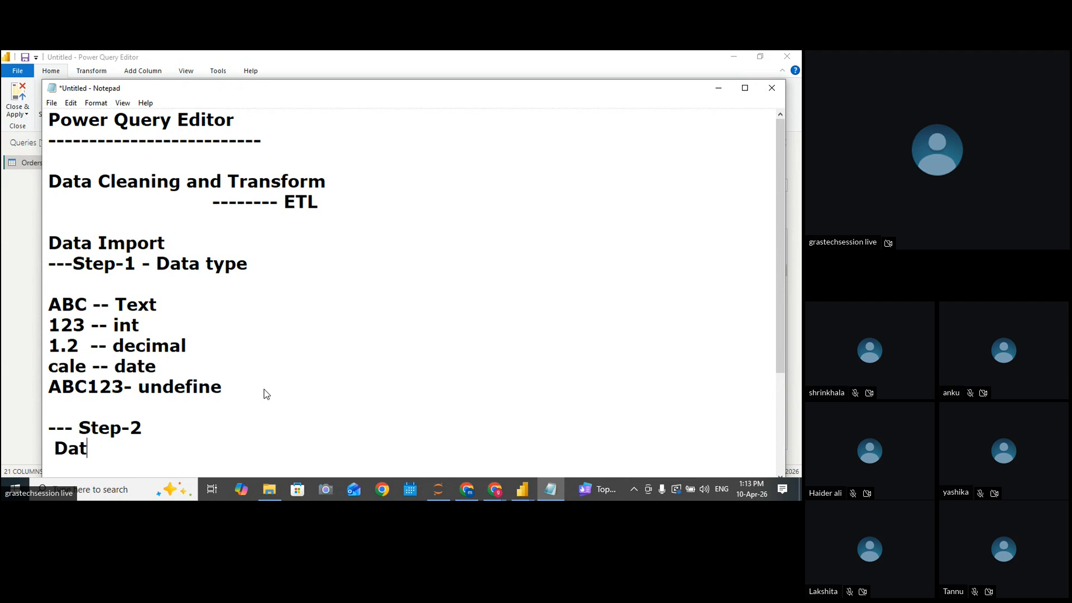
key("BackSpace")
key("BackSpace")
key("BackSpace")
type("Prof")
key("BackSpace")
key("BackSpace")
key("BackSpace")
key("BackSpace")
key("BackSpace")
type("p")
key("BackSpace")
type("Profilling")
List "-- Colum Profile", "-- Colum Quality" and "---Column Dist" as indented lines under the Data Profilling heading
key("Return")
type("-- Colum Profile")
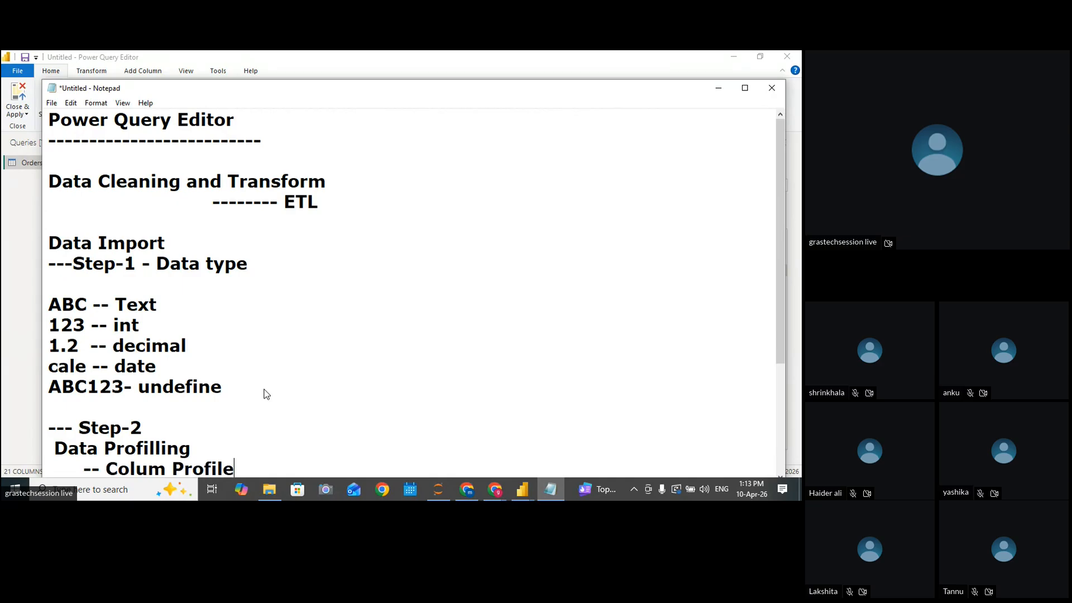
key("Return")
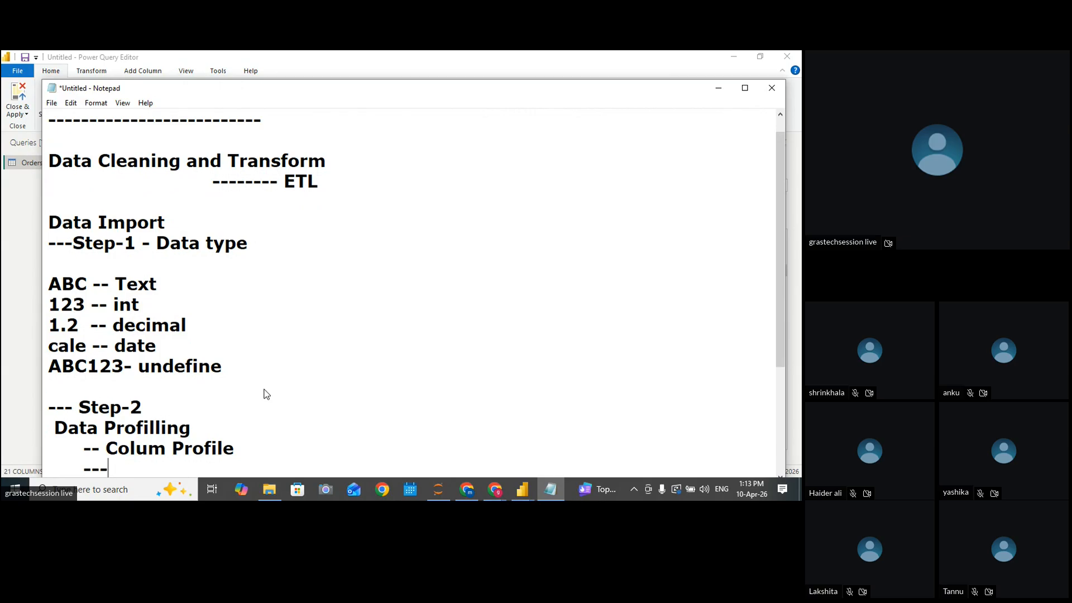
type("-- Colum Qualtiy")
key("BackSpace")
key("BackSpace")
key("BackSpace")
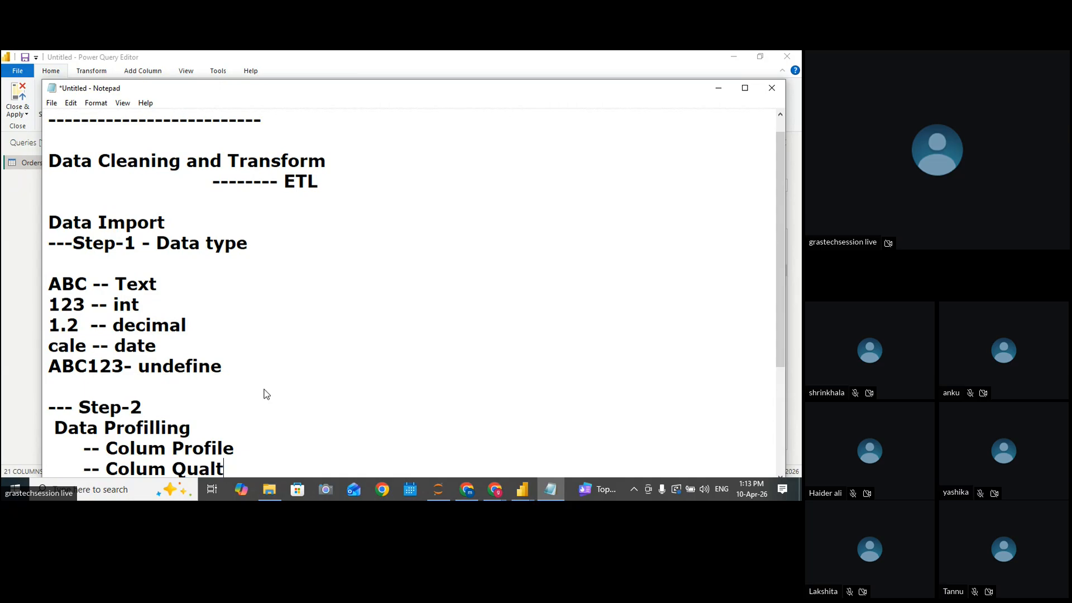
type("ity")
key("Return")
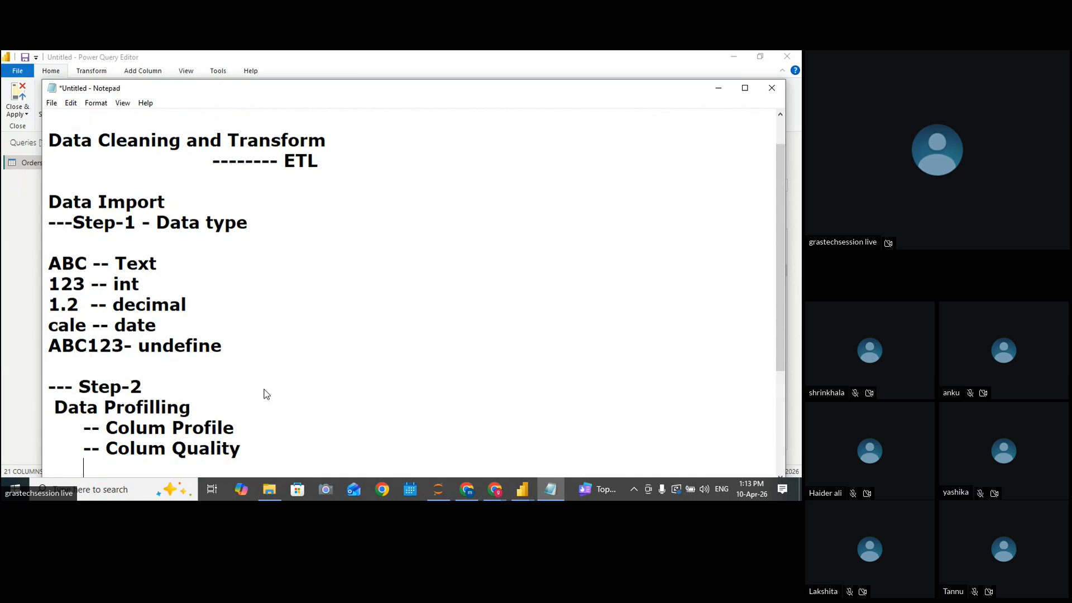
type("---Column")
type("Disti")
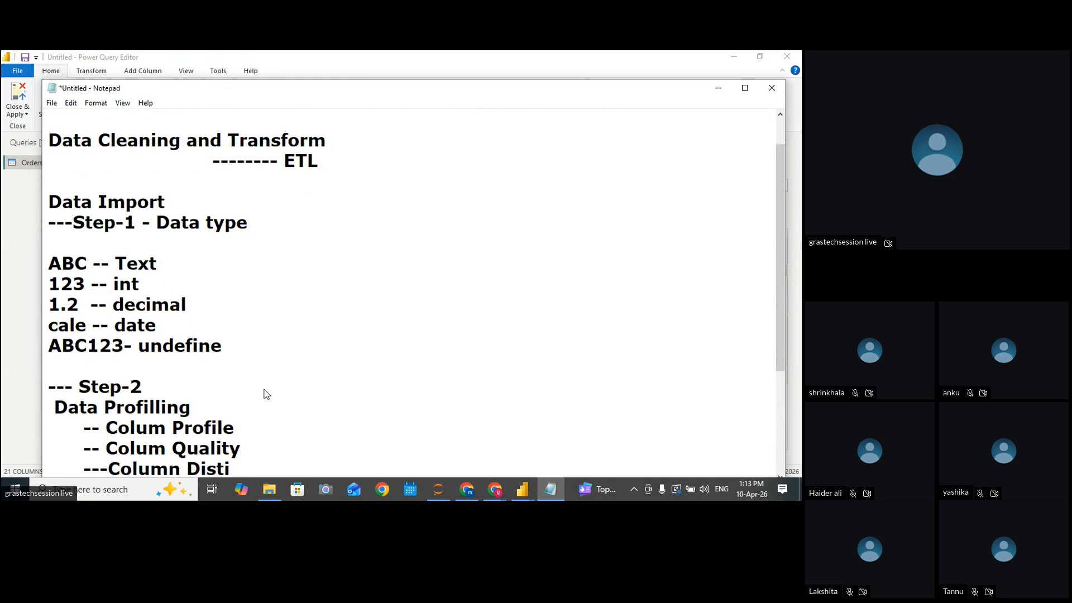
key("BackSpace")
Insert the further indented line "----- Count, Min , Max, Zero , NA, sdt....." below "-- Colum Profile"
left_click(265, 432)
key("Return")
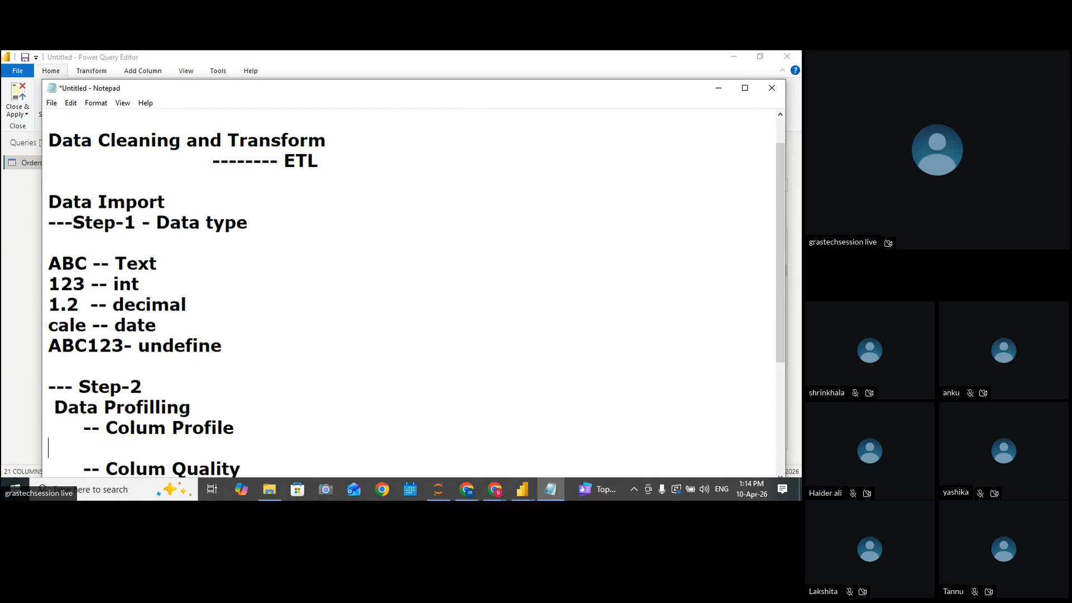
key("BackSpace")
key("BackSpace")
type("----- Con")
key("BackSpace")
type("unt, M")
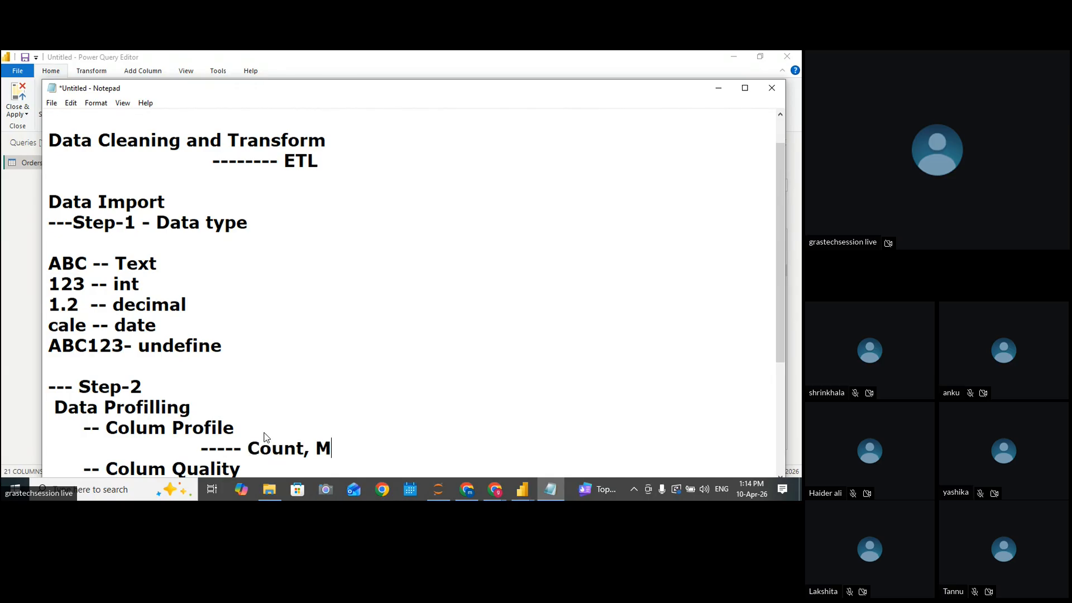
type("in , Max, Zroe")
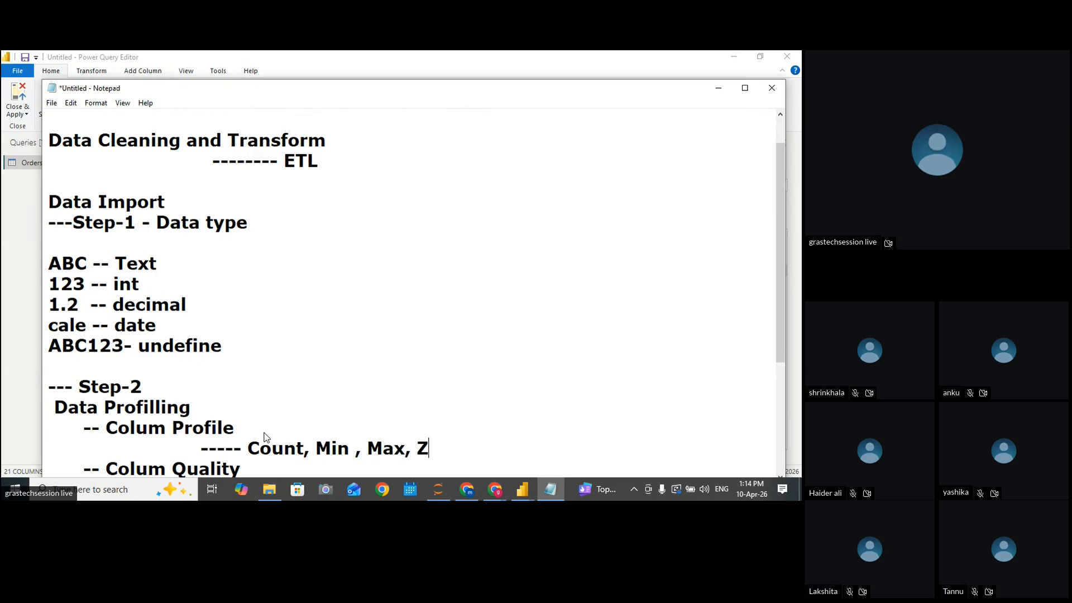
key("BackSpace")
key("BackSpace")
key("BackSpace")
type("eor")
key("BackSpace")
key("BackSpace")
key("BackSpace")
type("ro , NA, ")
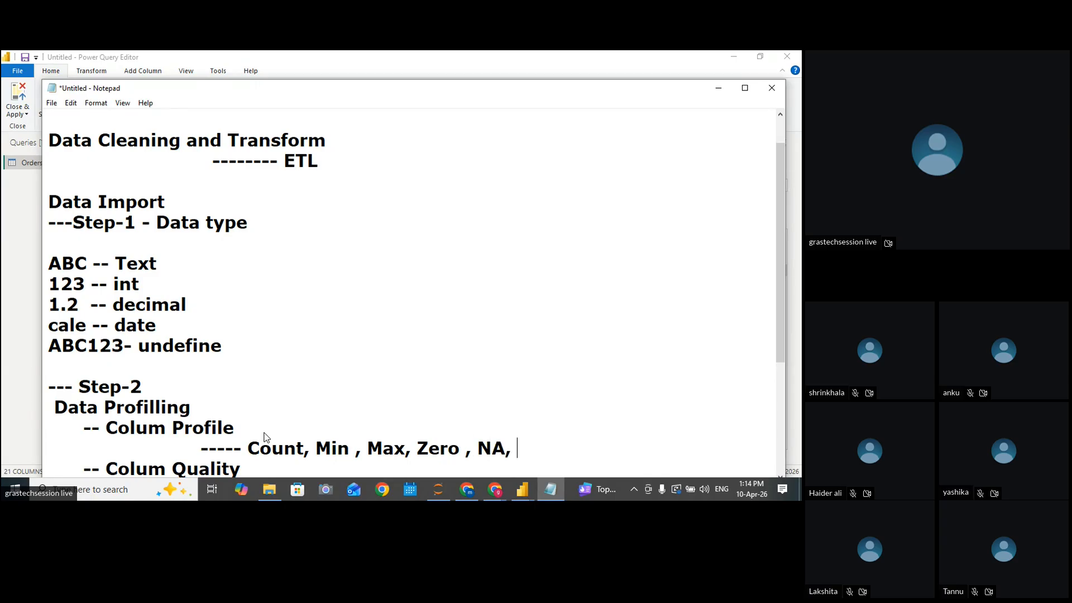
type("sdt.....")
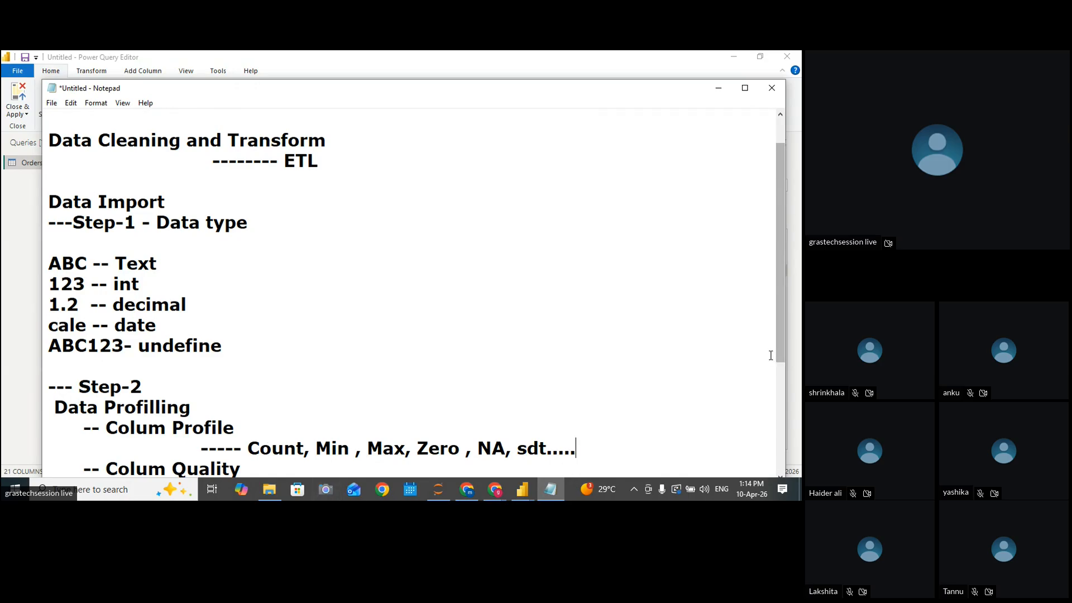
Highlight the terms Zero, Min and Max, Count, and sdt in turn in the Colum Profile detail line
left_click_drag(780, 351, 776, 413)
left_click(255, 370)
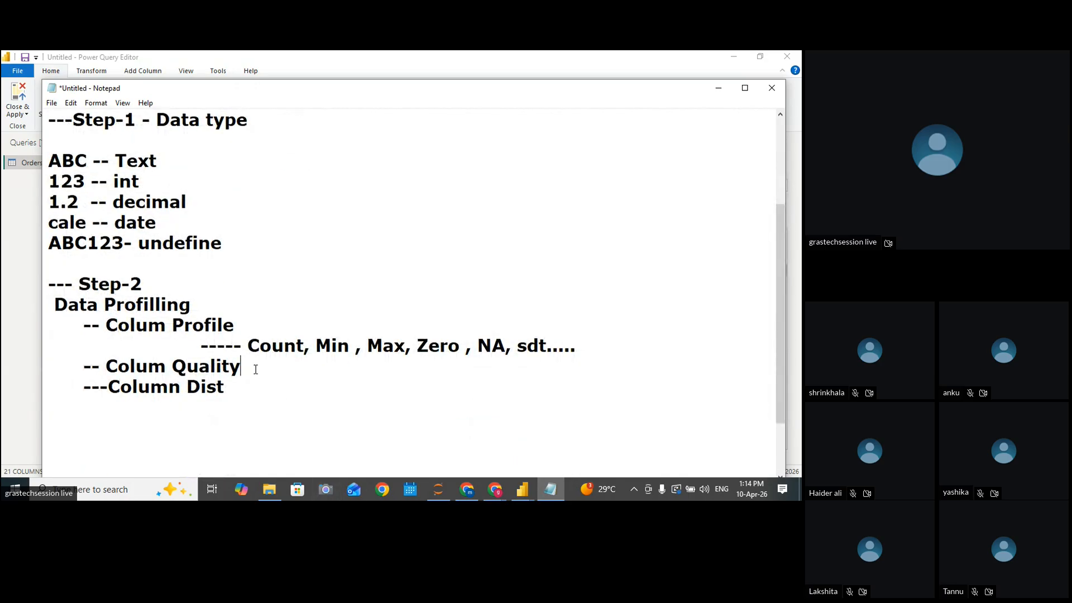
left_click(420, 346)
left_click_drag(421, 346, 463, 340)
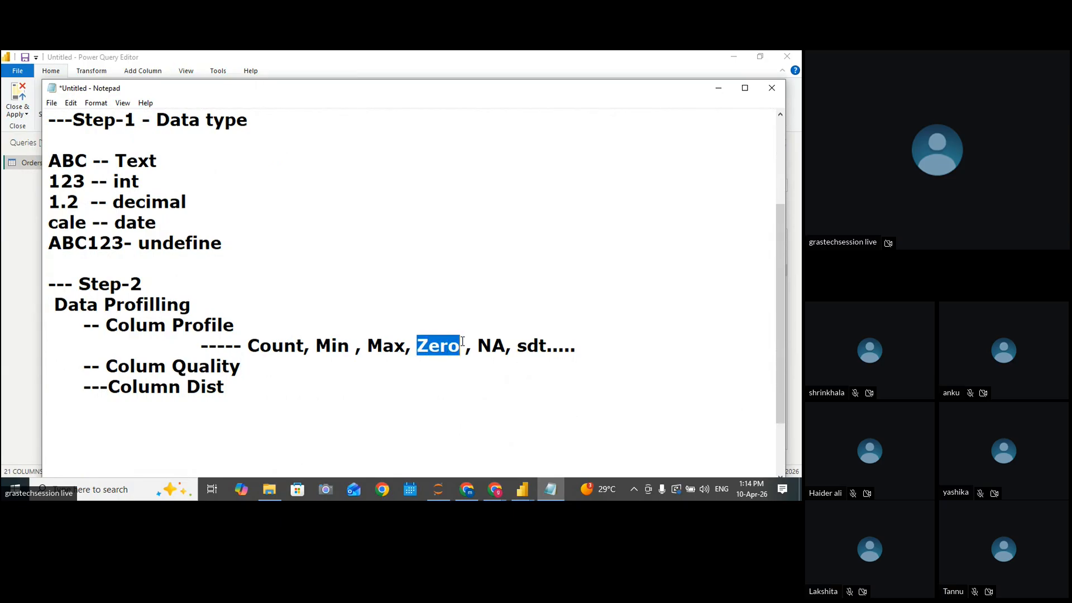
left_click(464, 341)
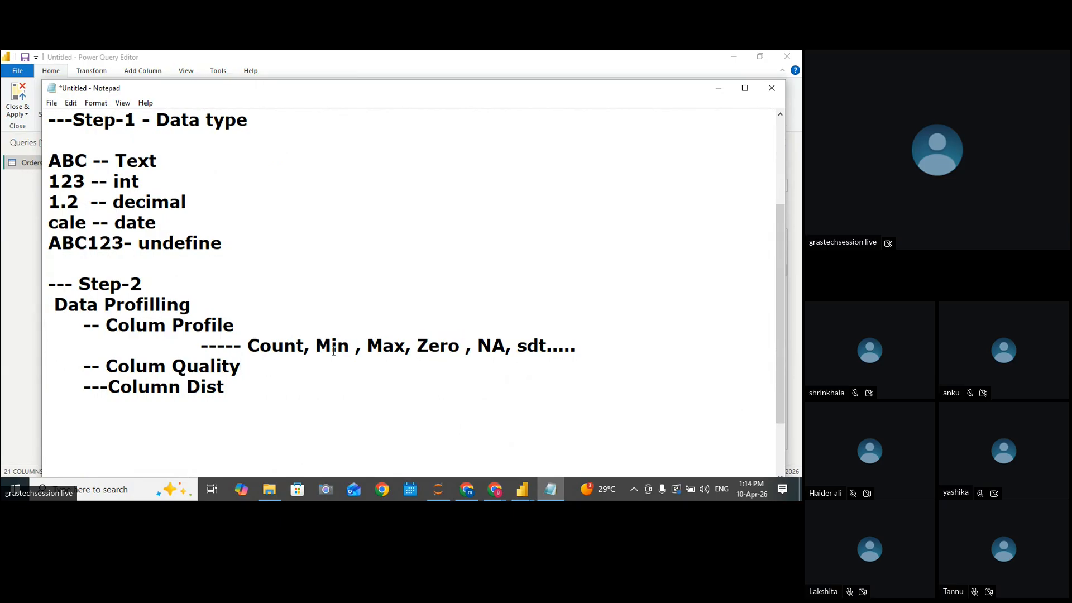
left_click_drag(310, 346, 405, 346)
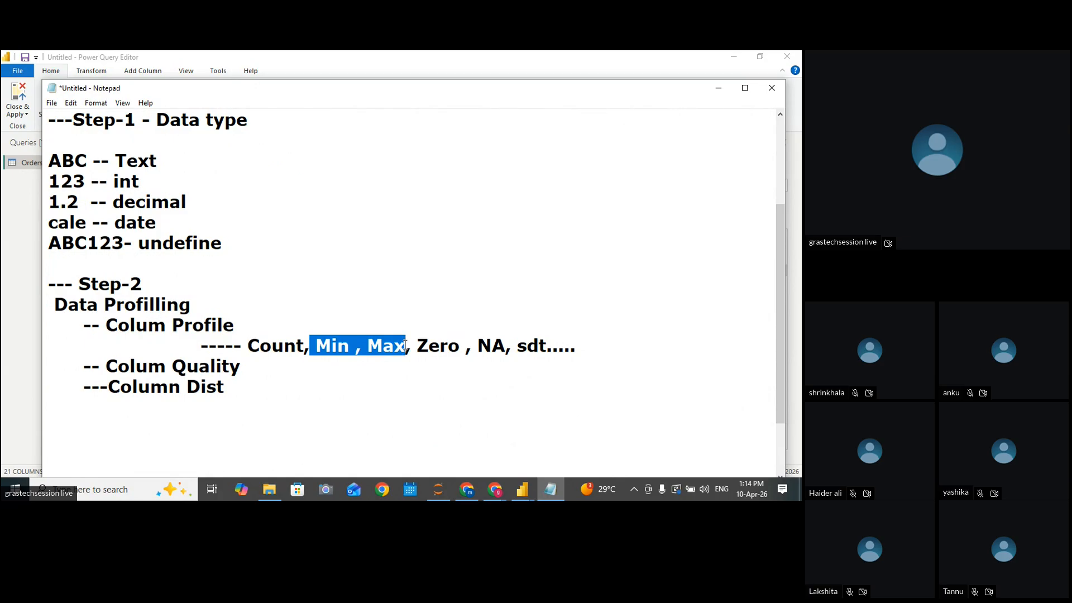
left_click(385, 349)
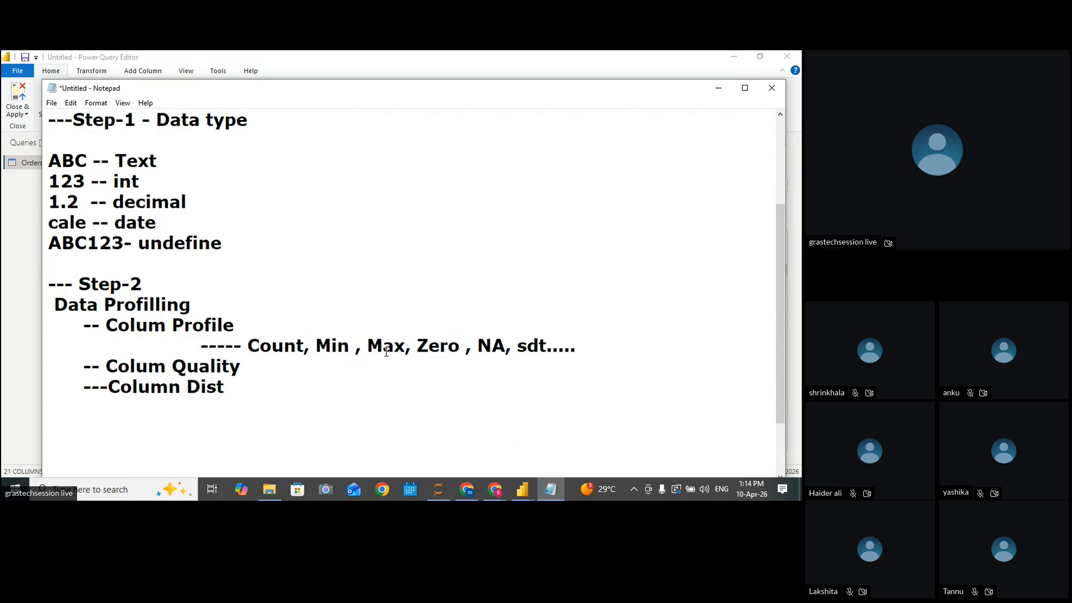
left_click_drag(305, 346, 250, 347)
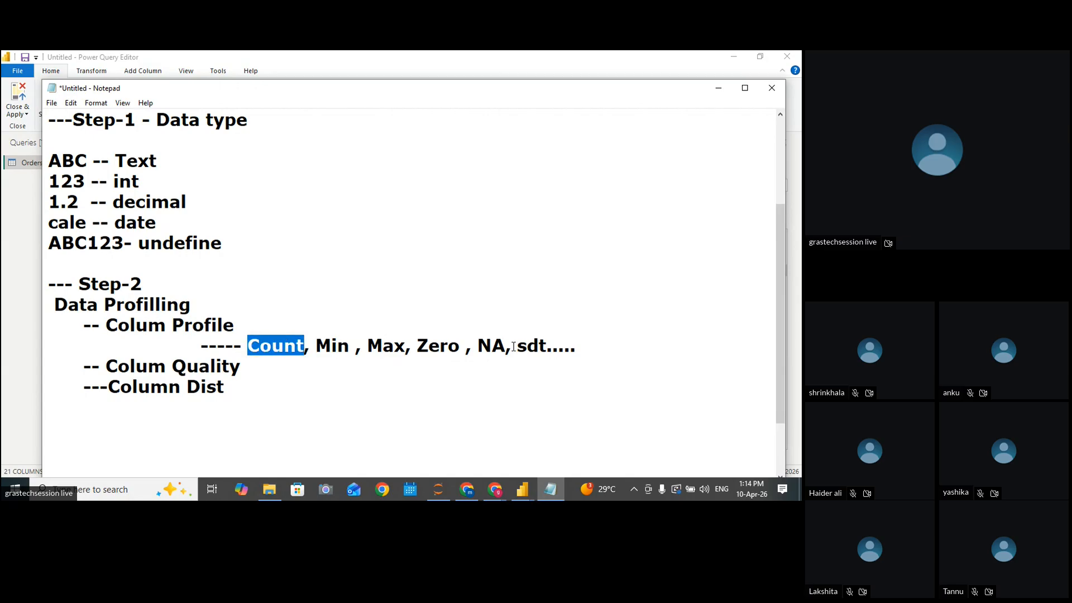
left_click_drag(512, 346, 559, 337)
left_click(592, 340)
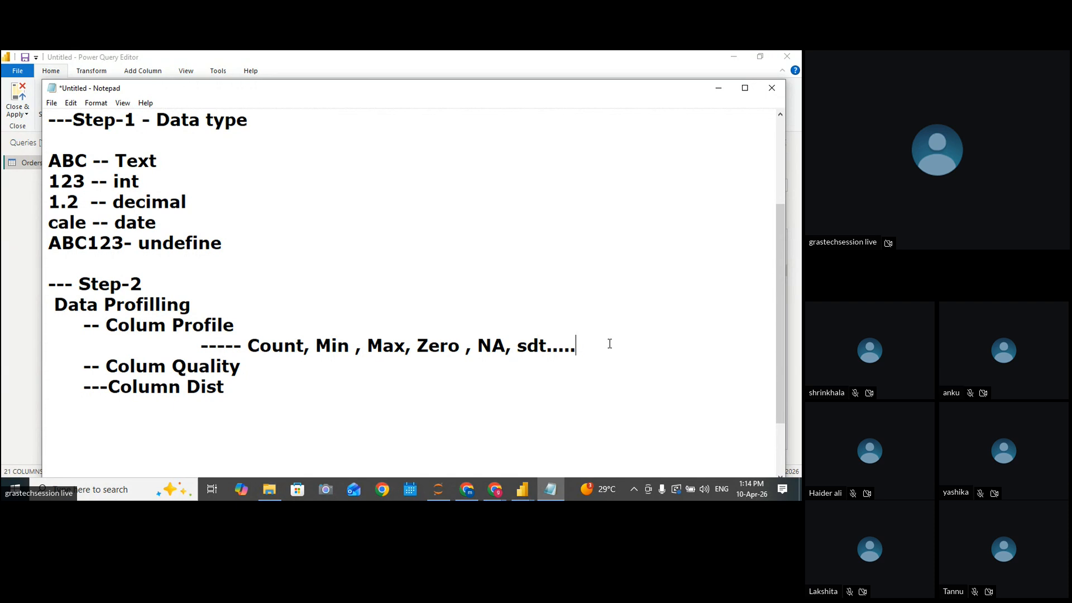
left_click_drag(560, 383, 563, 346)
left_click(564, 346)
Insert the further indented line "---- Valid% , Error% , Emply%" below "-- Colum Quality"
left_click(249, 371)
key("Return")
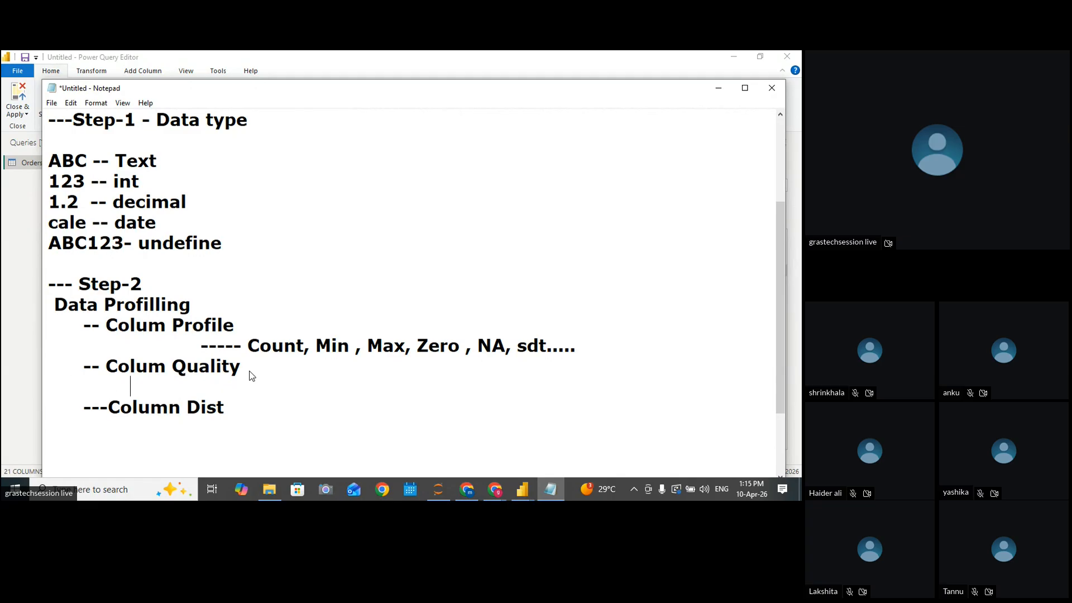
key("BackSpace")
key("BackSpace")
type("---- Vlid")
key("BackSpace")
key("BackSpace")
key("BackSpace")
type("alid% ")
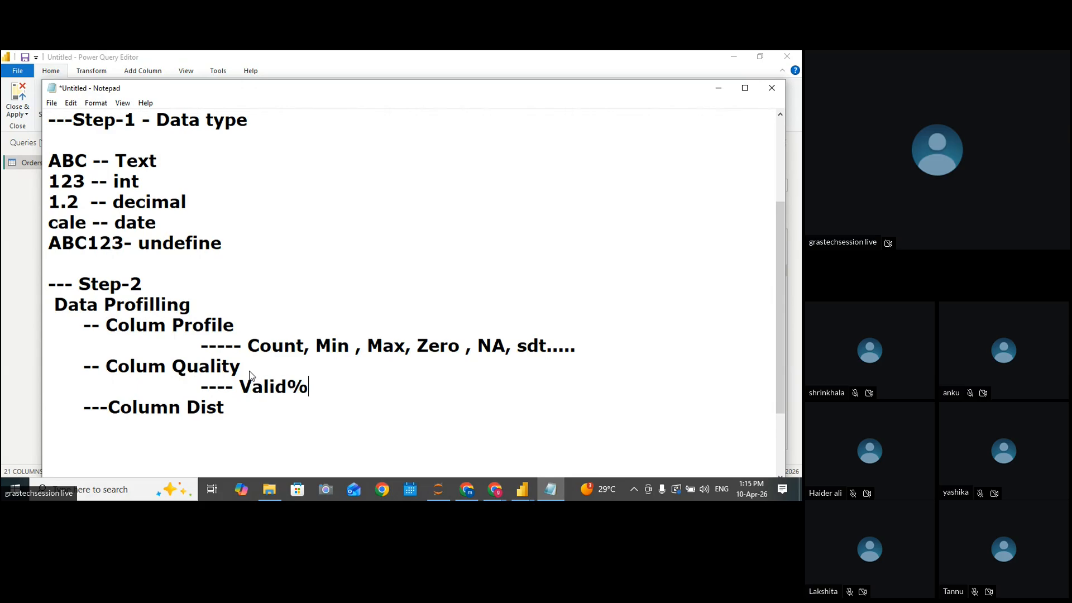
type(", Error% ,")
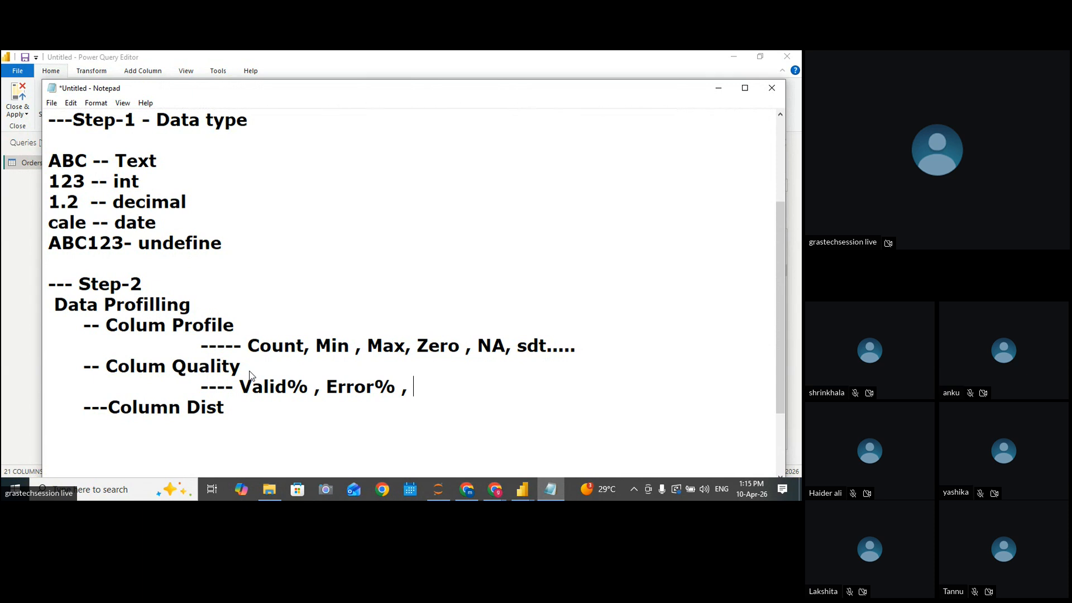
type("Emply")
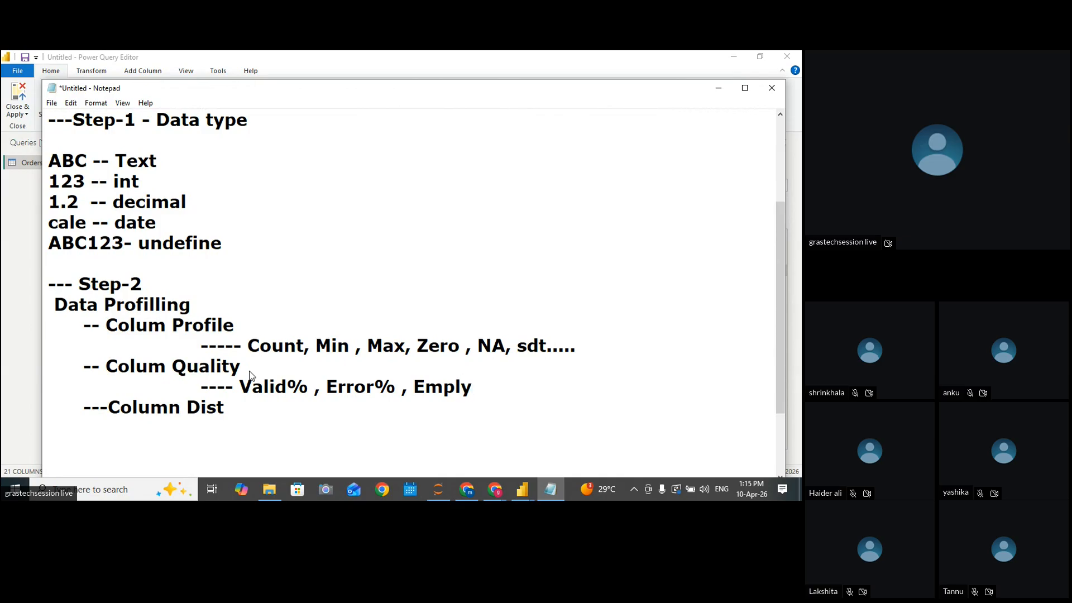
type("%")
Insert the further indented line "---- Unique, Distinct........" below "---Column Dist"
scroll(514, 407, "down", 1)
left_click_drag(167, 304, 255, 308)
left_click(241, 352)
key("Return")
key("Tab")
type("--")
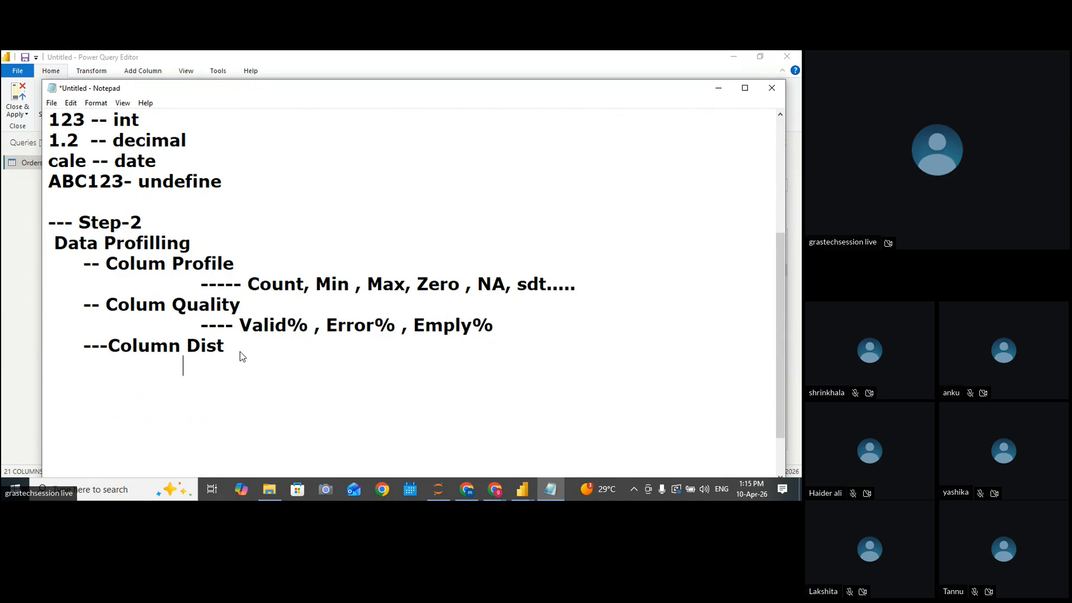
type("--")
type("Di")
key("BackSpace")
key("BackSpace")
type("u")
key("BackSpace")
type("Uniquw")
key("BackSpace")
type("e,")
type("Din")
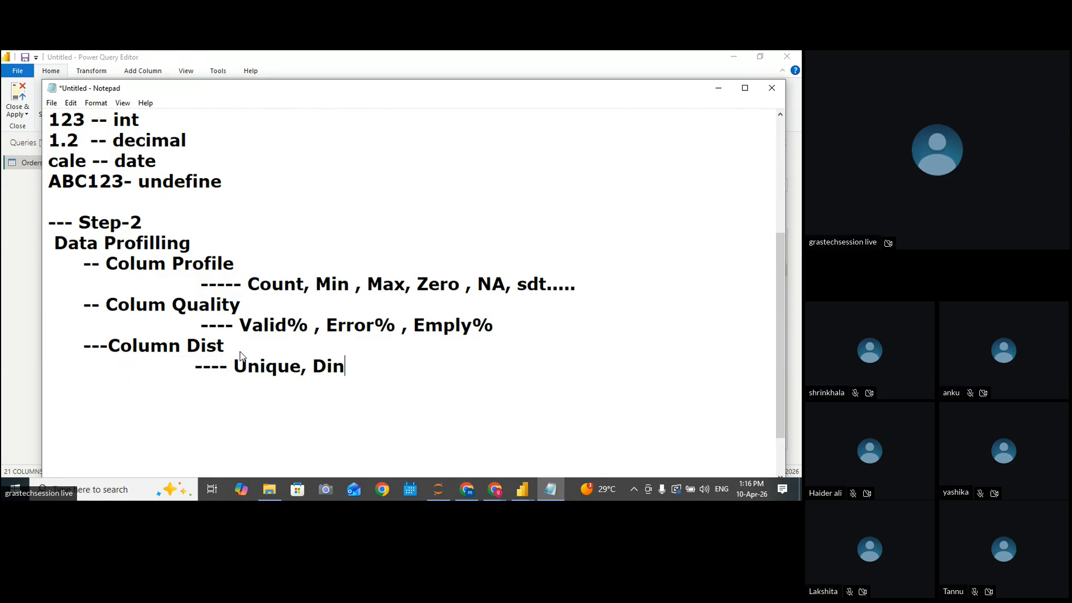
key("BackSpace")
type("stinct........")
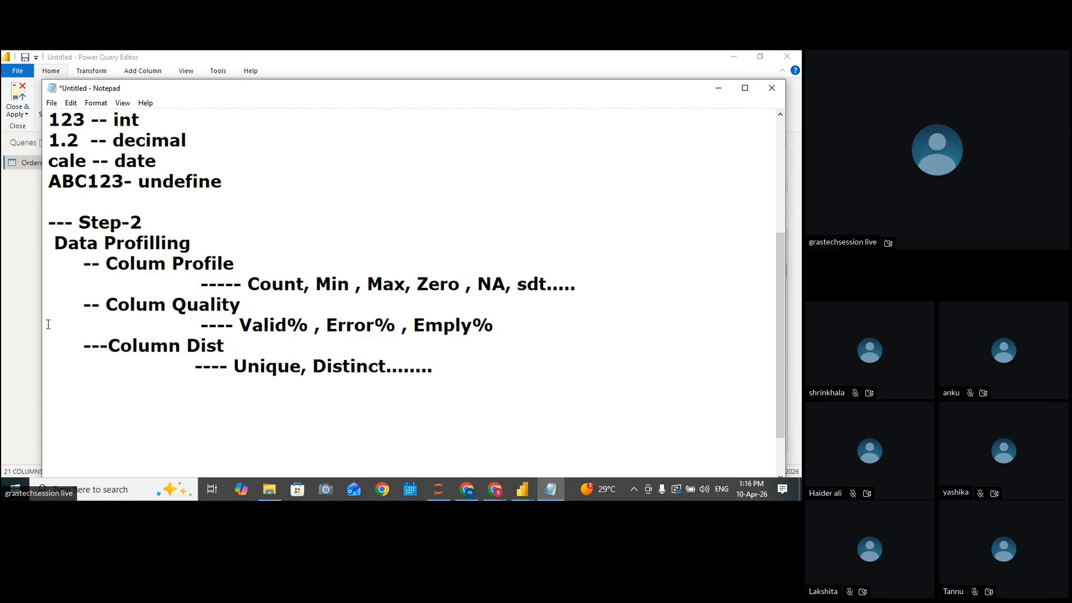
Switch to Power Query Editor, toggle Column quality off and back on, and examine the valid, error and empty percentages across the Orders columns
left_click(27, 311)
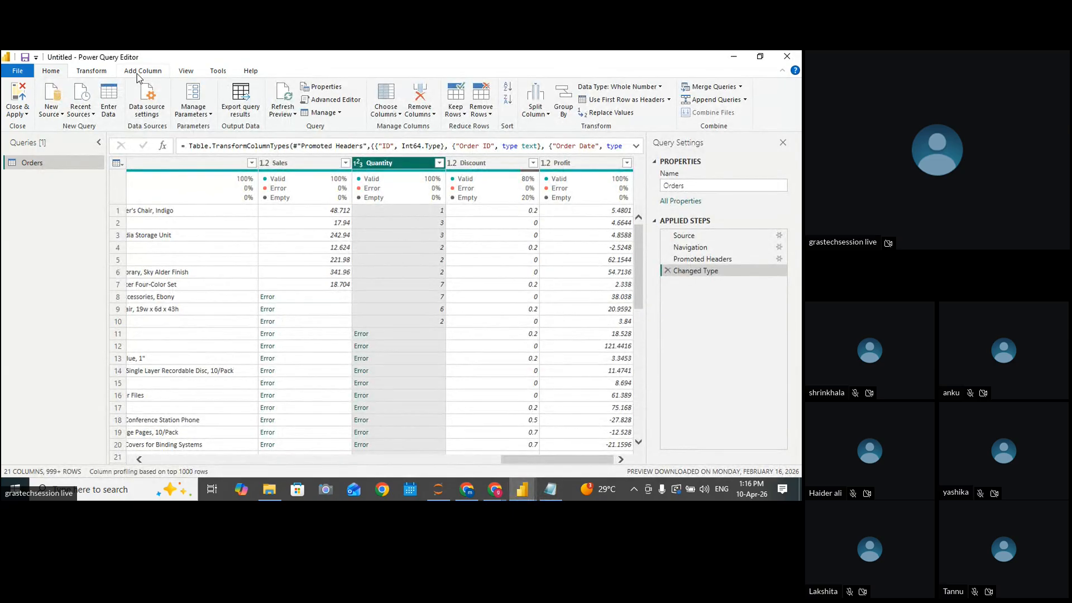
left_click(186, 72)
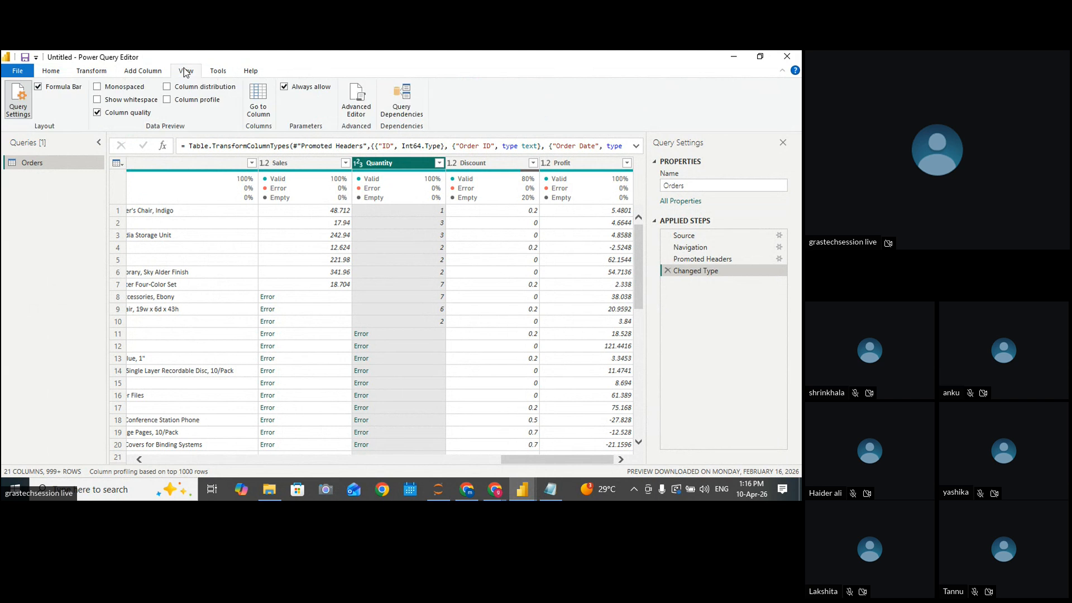
left_click(97, 112)
left_click(97, 113)
scroll(290, 390, "left", 10)
scroll(185, 420, "left", 3)
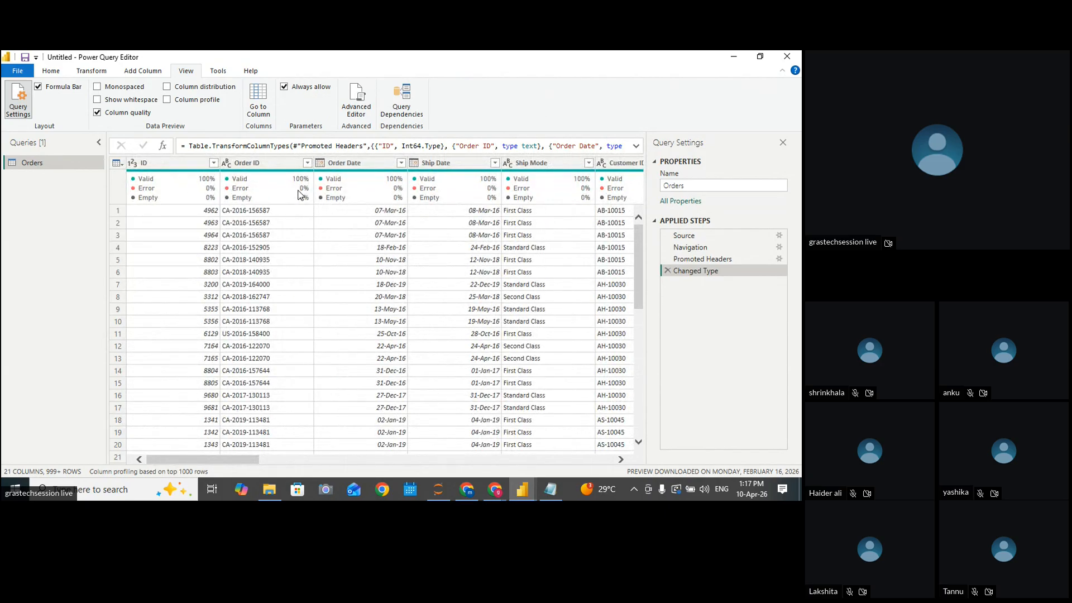
mouse_move(546, 193)
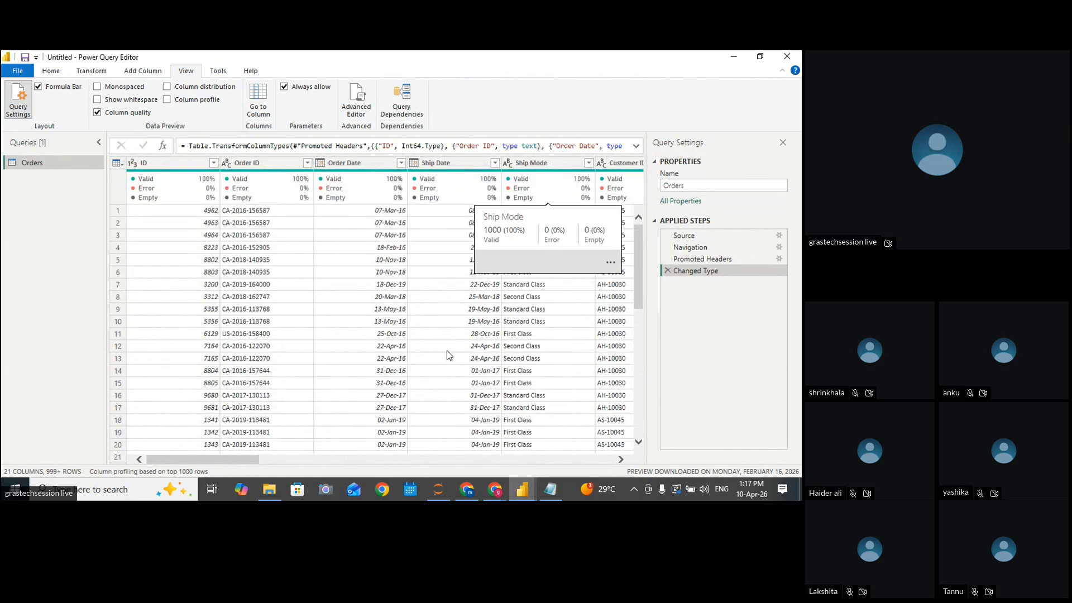
left_click_drag(244, 461, 614, 461)
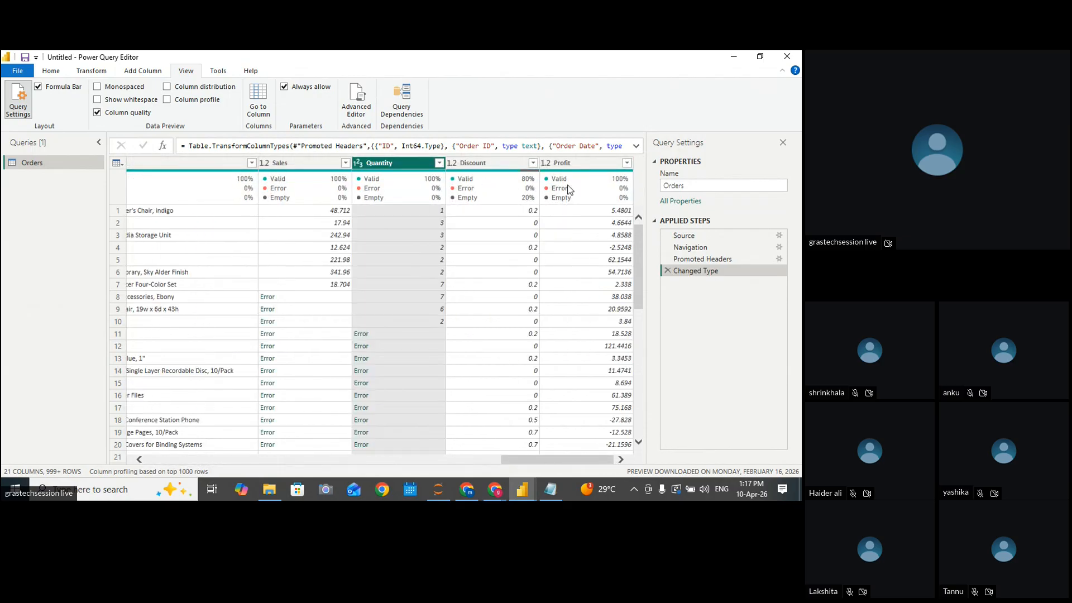
mouse_move(561, 190)
left_click_drag(536, 459, 184, 459)
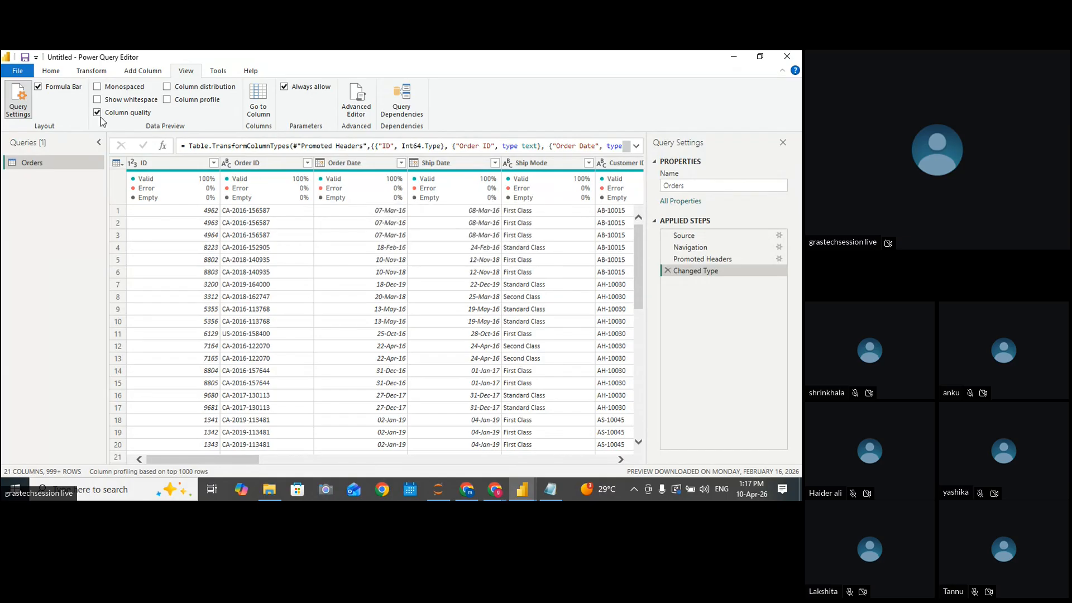
Refresh all queries and check the quality percentages from the Order ID column through to the Profit column
left_click(56, 73)
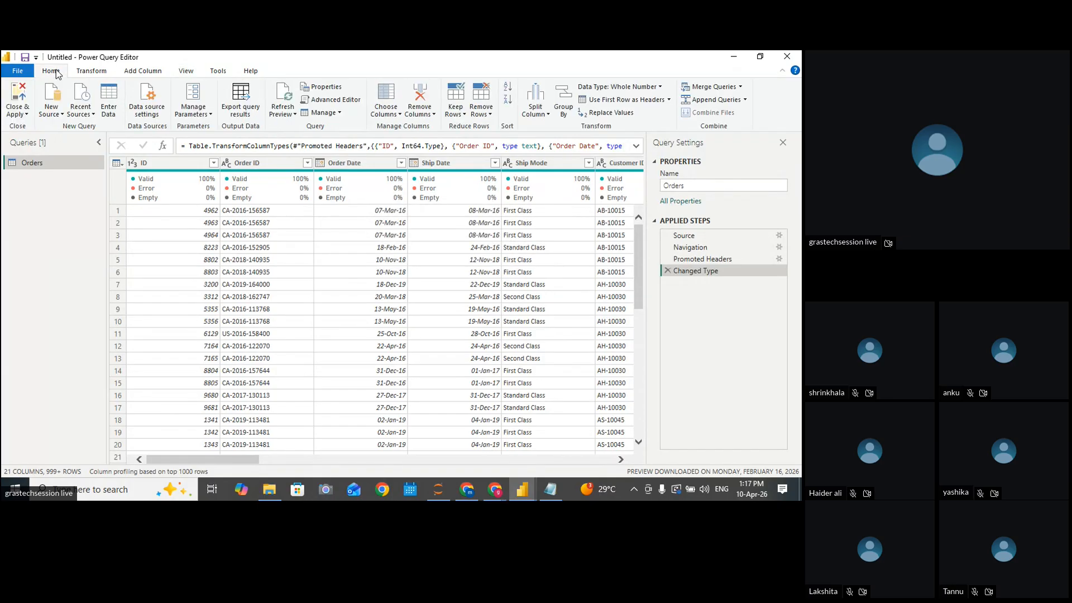
left_click(287, 114)
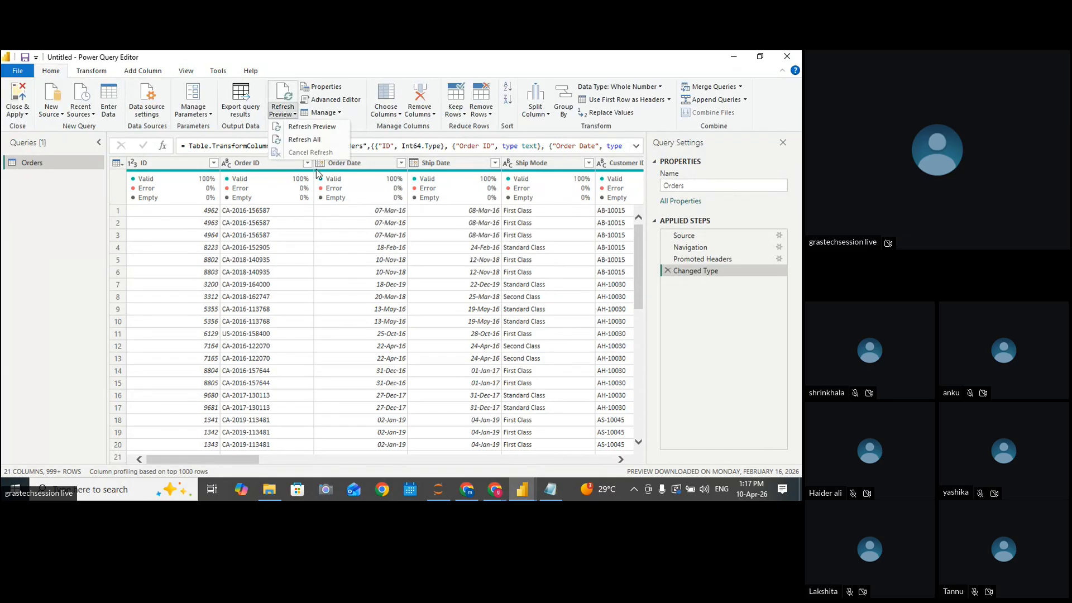
left_click(308, 142)
mouse_move(302, 200)
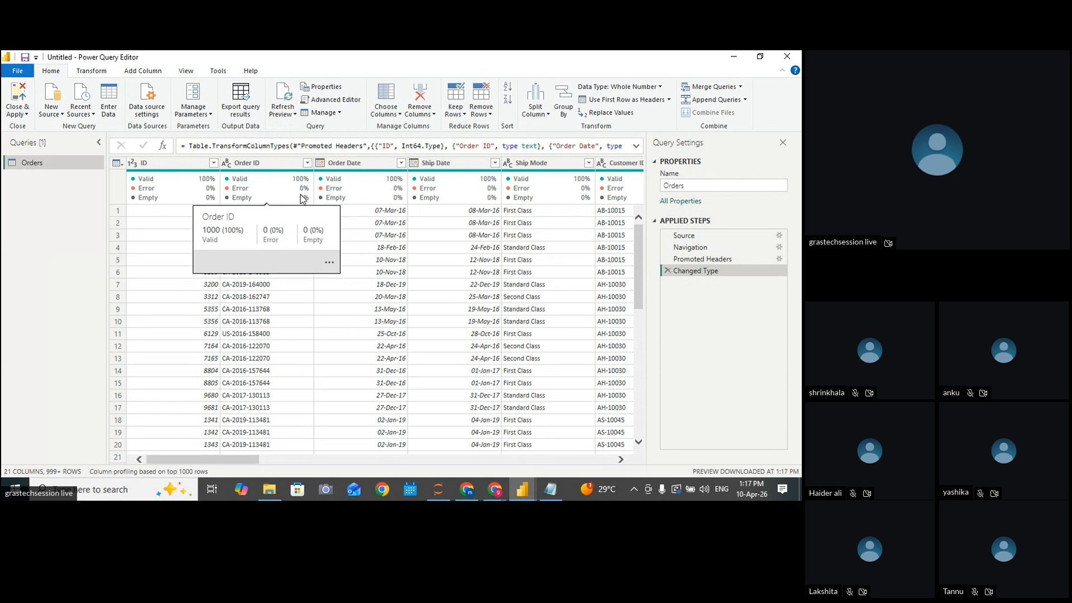
left_click_drag(240, 461, 595, 465)
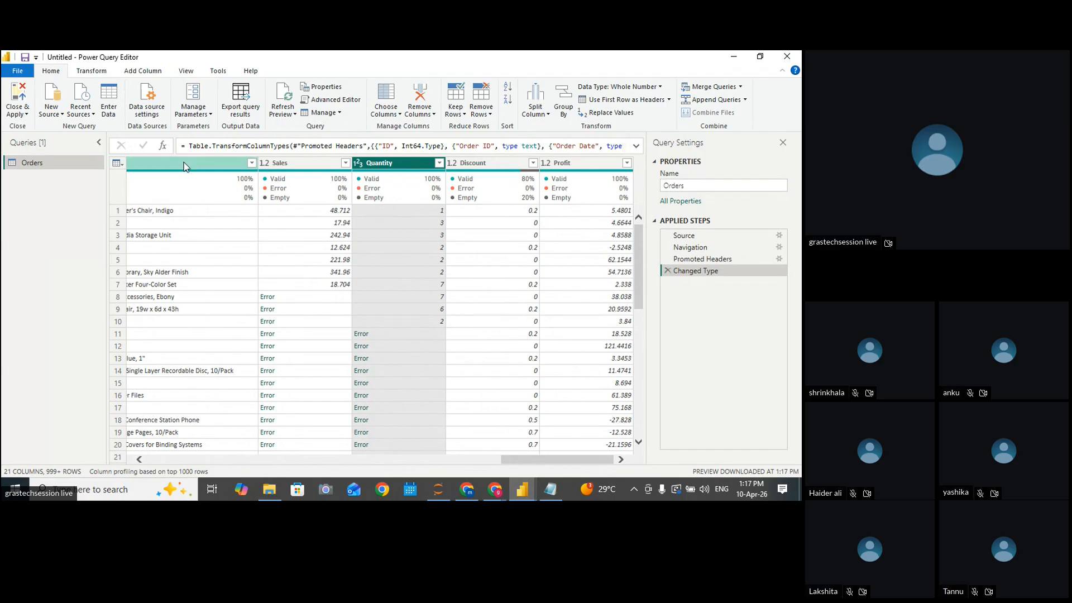
Refresh the Orders preview and run Refresh All again
left_click(282, 111)
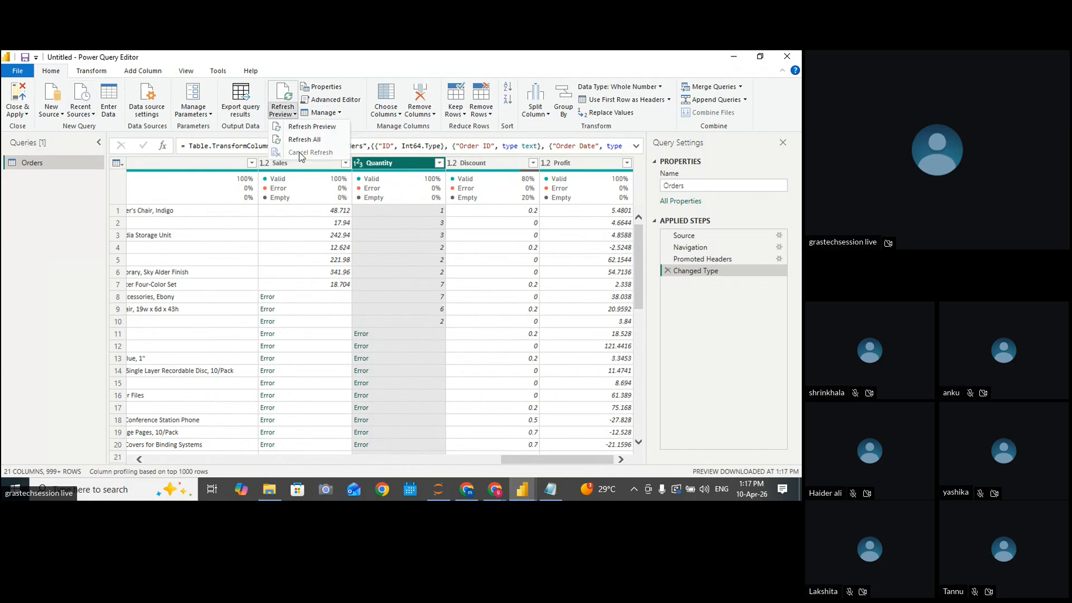
left_click(312, 127)
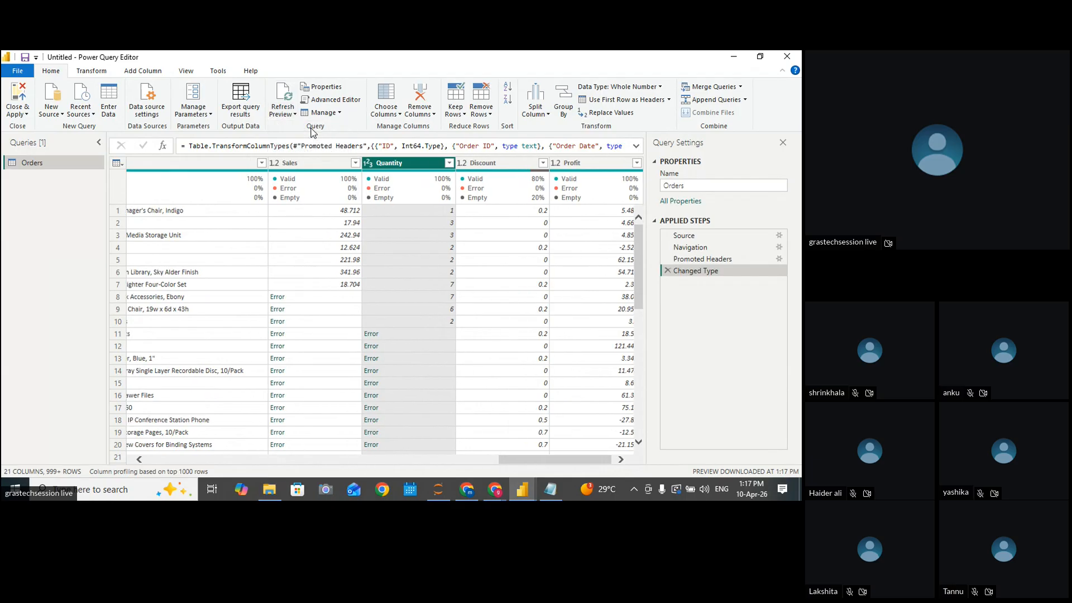
left_click(294, 113)
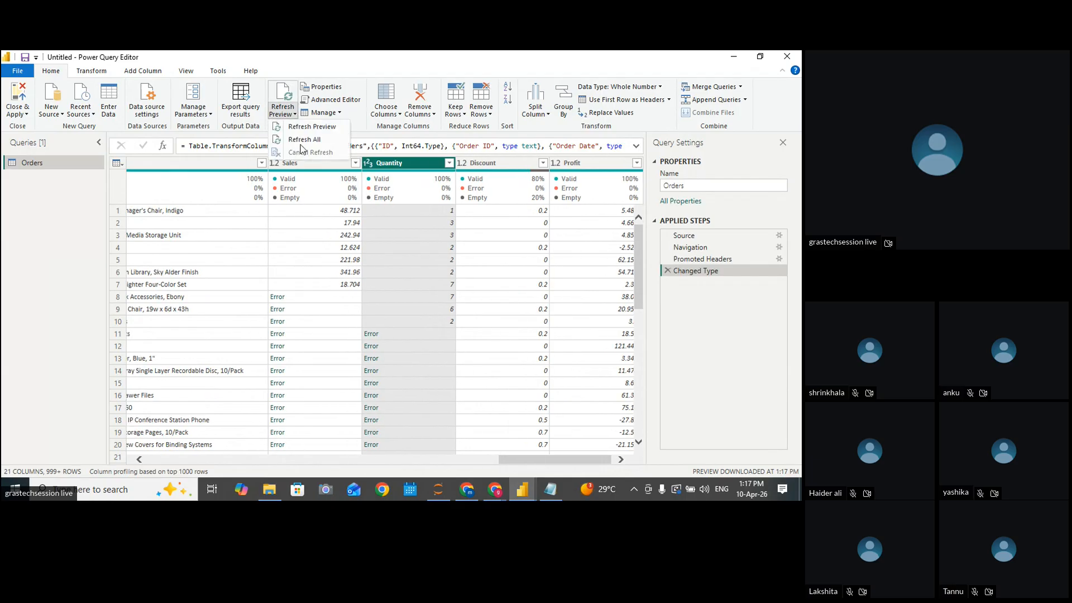
left_click(300, 140)
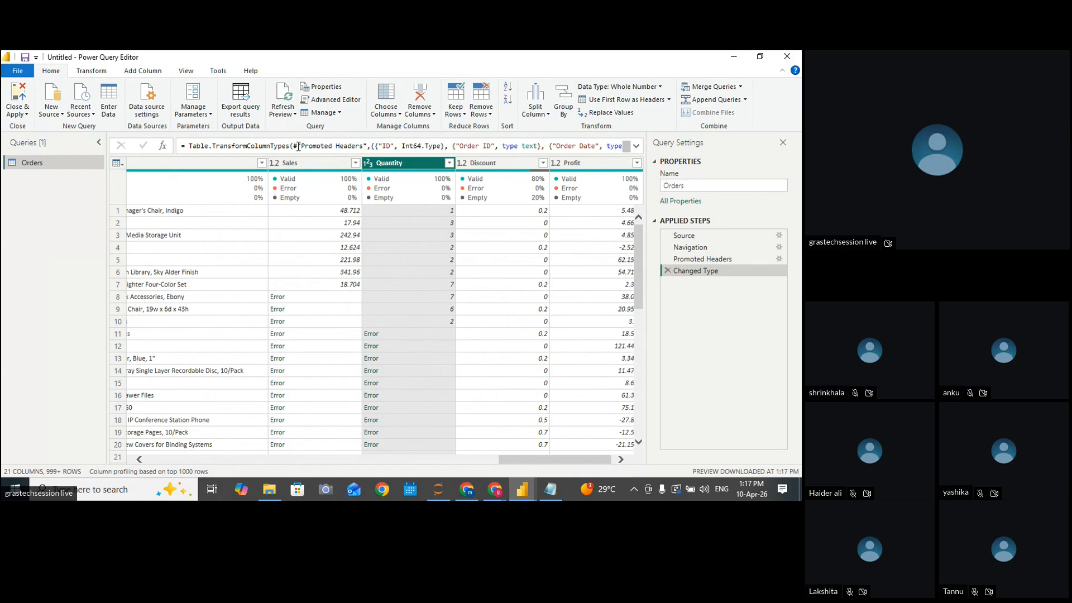
left_click(298, 146)
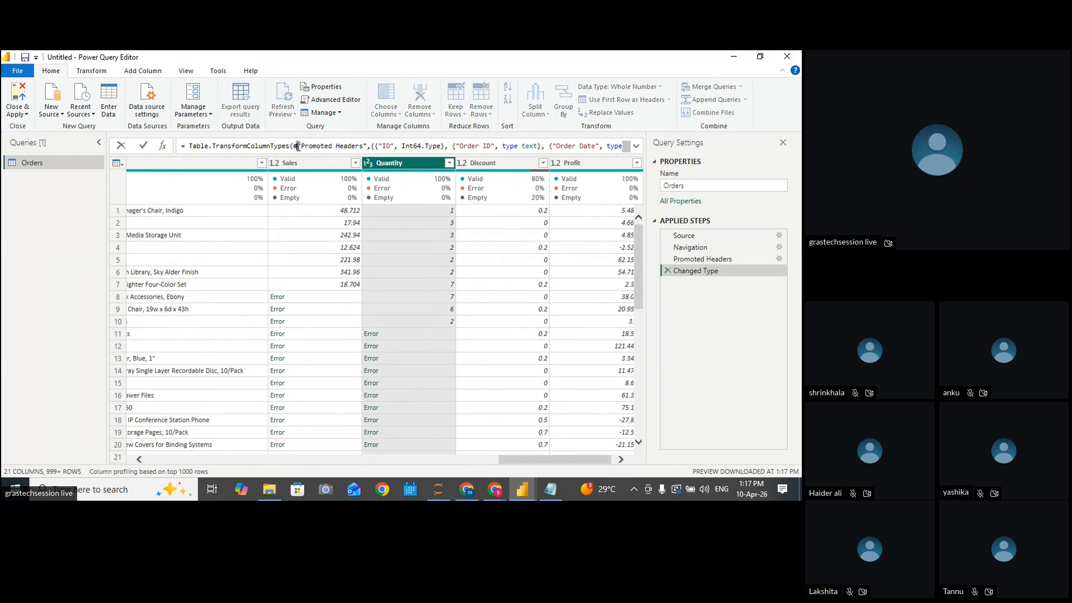
key("Escape")
left_click(298, 145)
triple_click(299, 146)
triple_click(300, 146)
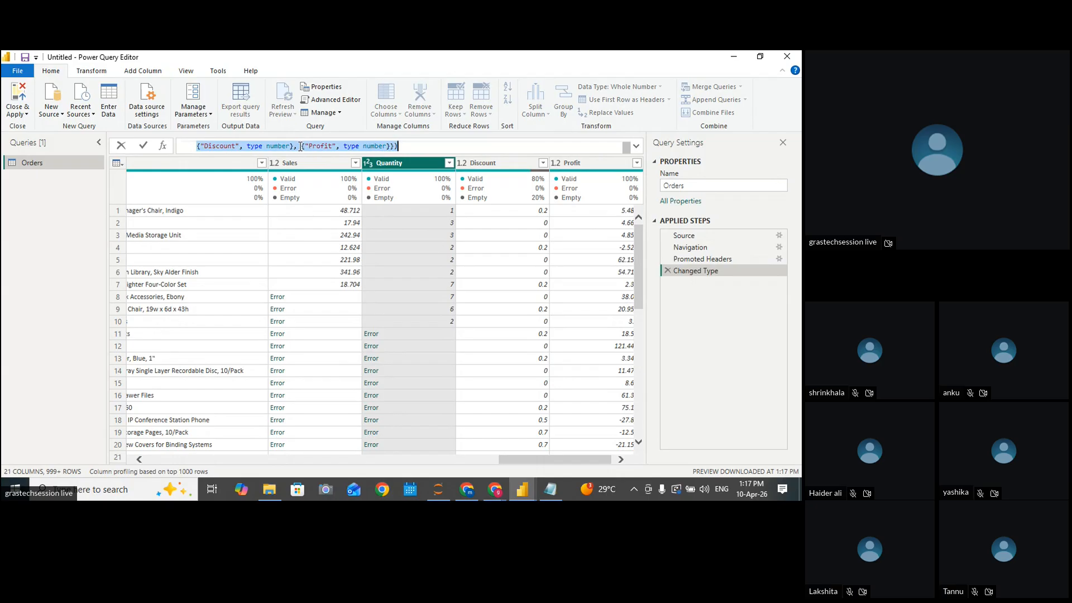
key("Escape")
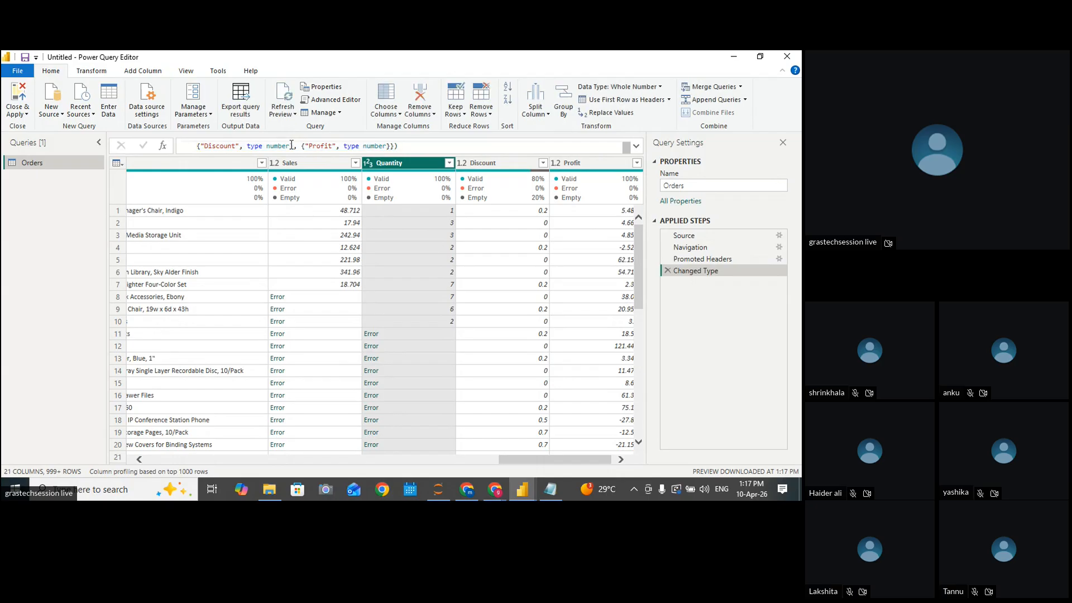
left_click(410, 147)
Select the Product Name, Quantity and Discount columns in turn to inspect their quality percentages
left_click(226, 163)
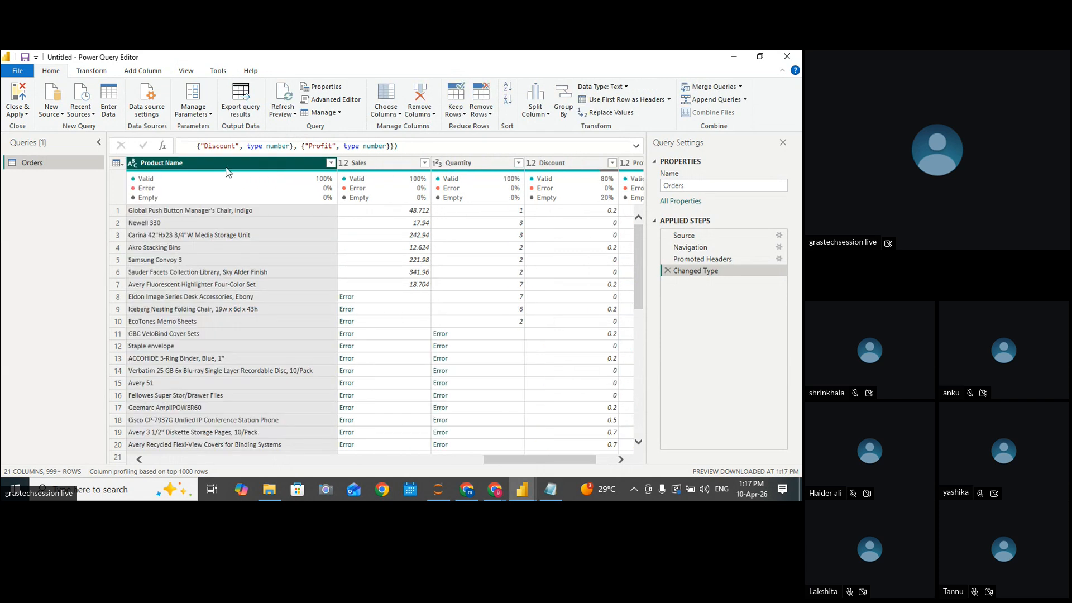
left_click_drag(499, 461, 539, 461)
left_click(390, 163)
left_click(486, 163)
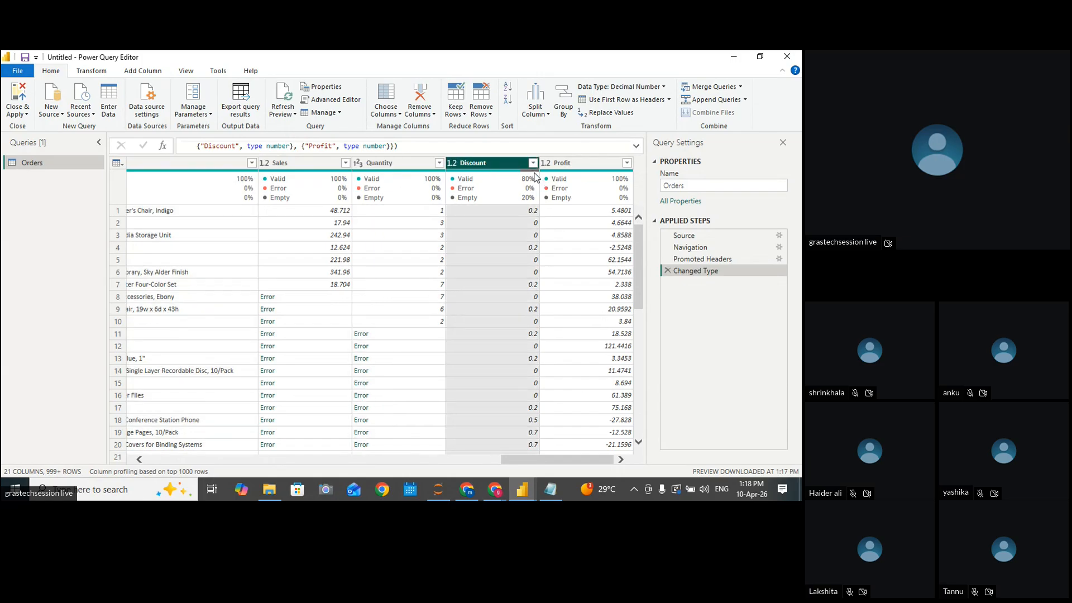
mouse_move(512, 186)
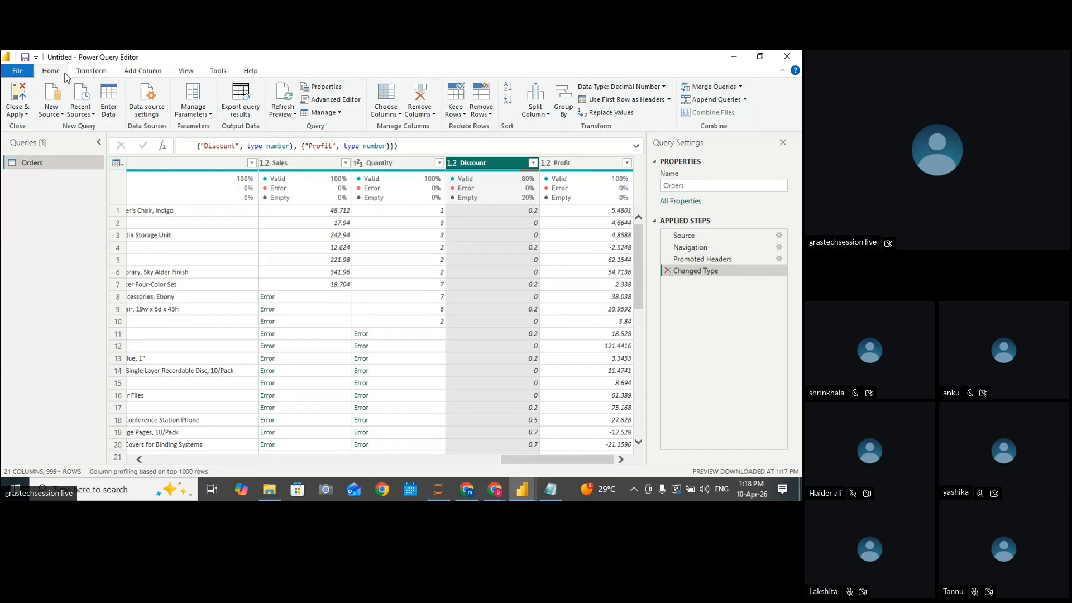
Reverse the row order of the Orders table twice
left_click(91, 71)
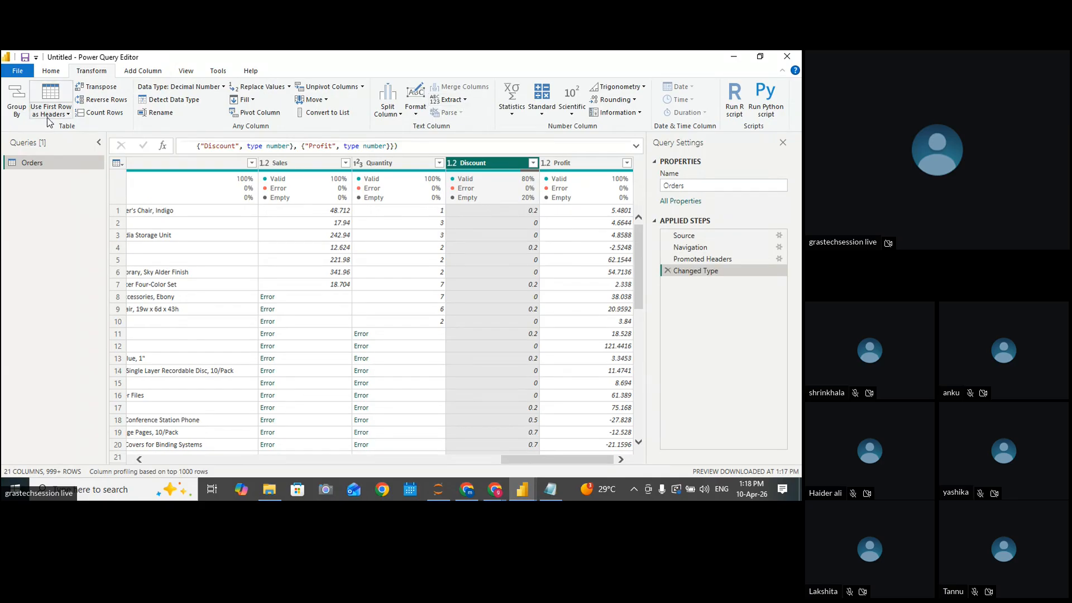
left_click(109, 103)
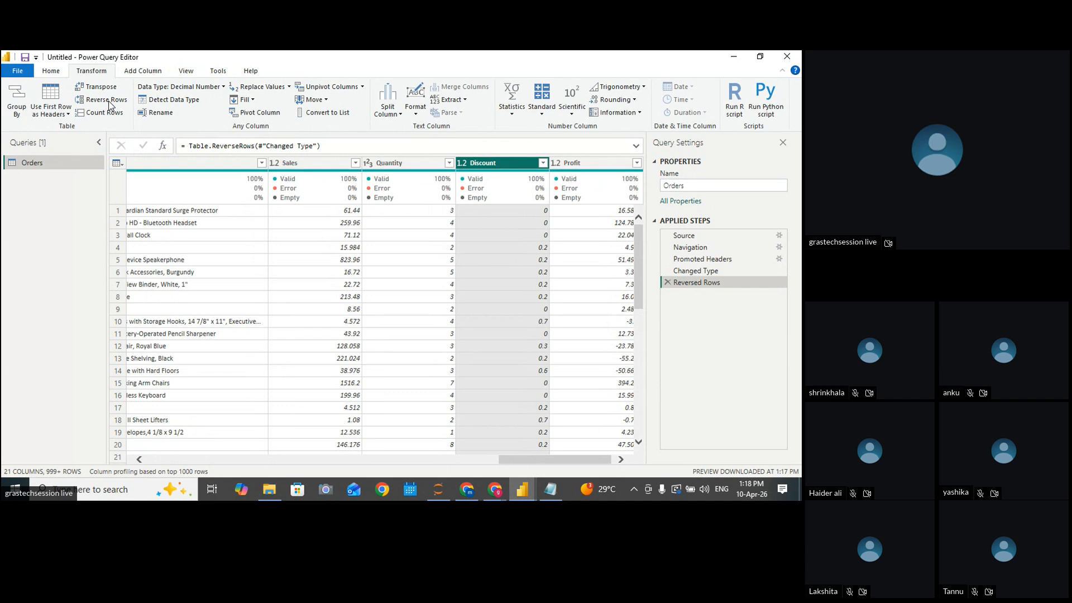
left_click(109, 103)
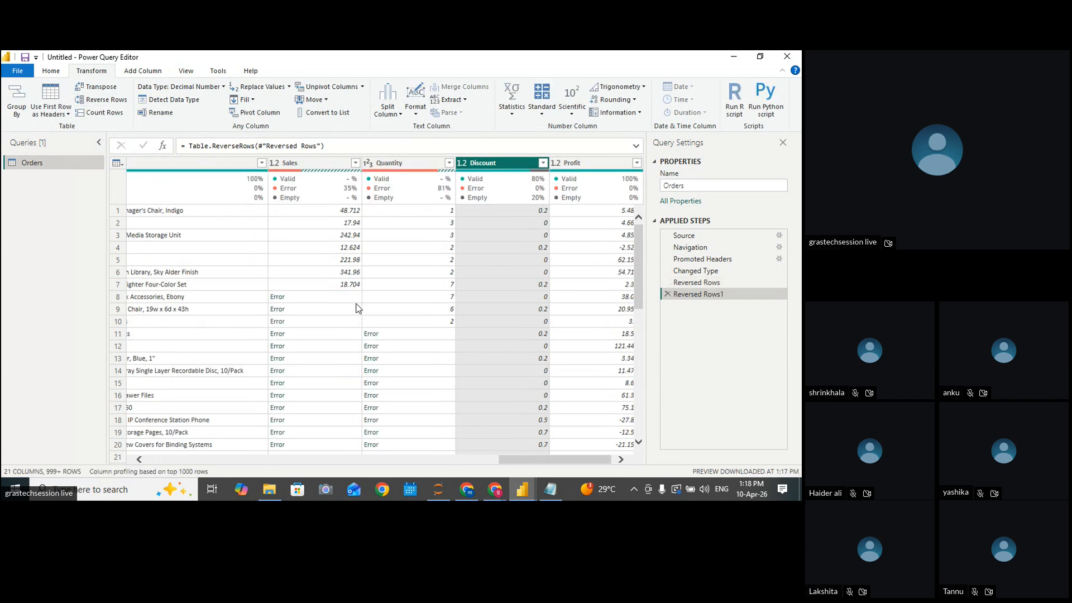
Examine the quality percentages of Sales, Quantity and Discount and compare them with the first columns of the table
mouse_move(372, 196)
mouse_move(286, 178)
mouse_move(414, 176)
left_click_drag(528, 460, 177, 448)
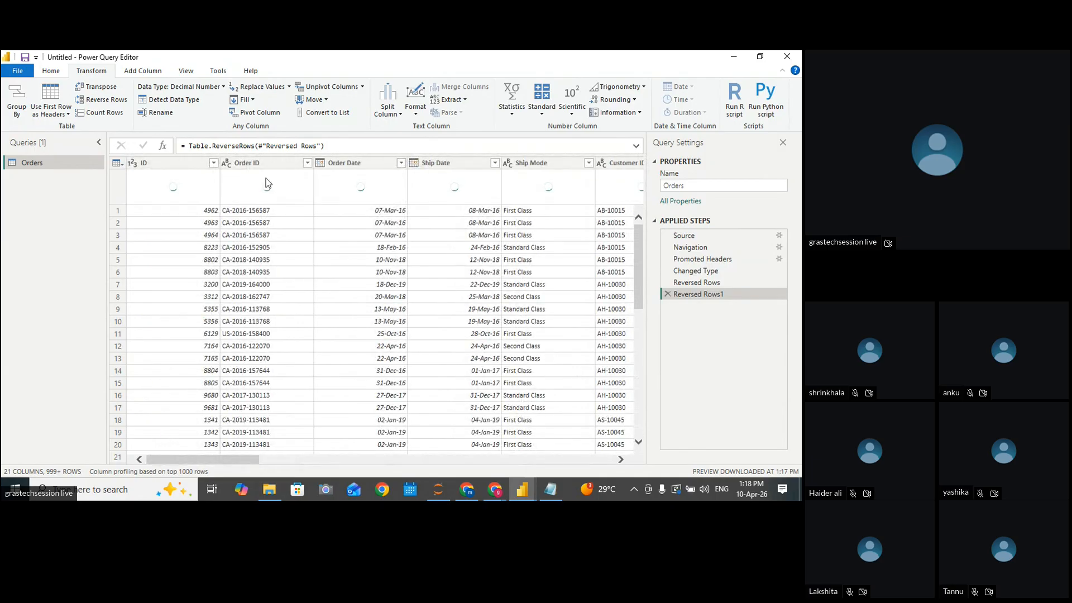
left_click_drag(234, 457, 631, 456)
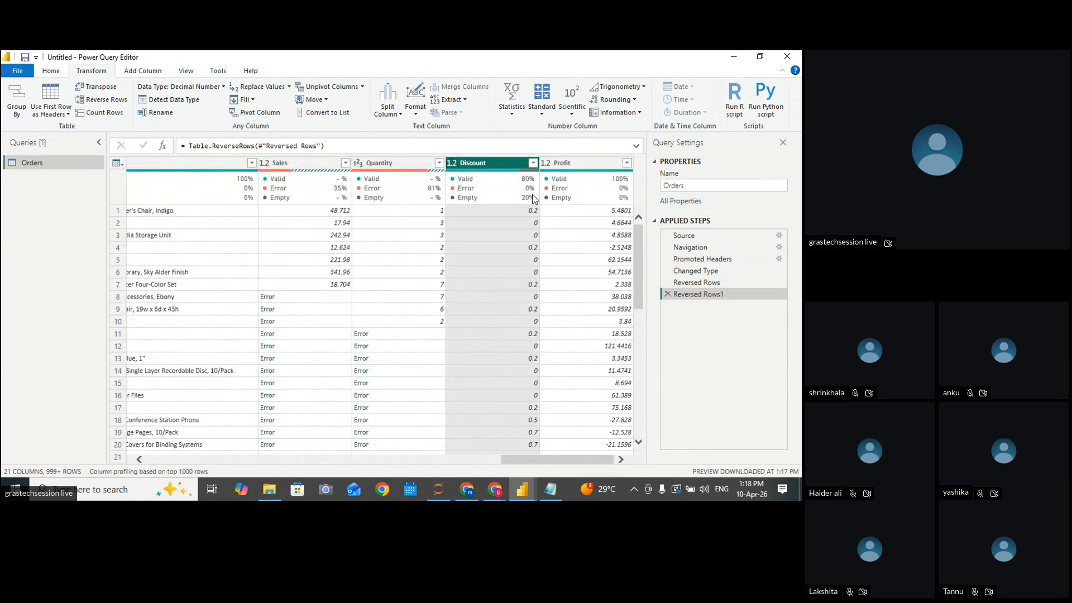
Toggle Column quality off and back on, and compare the valid, error and empty percentages from Ship Date through to Profit
left_click(186, 70)
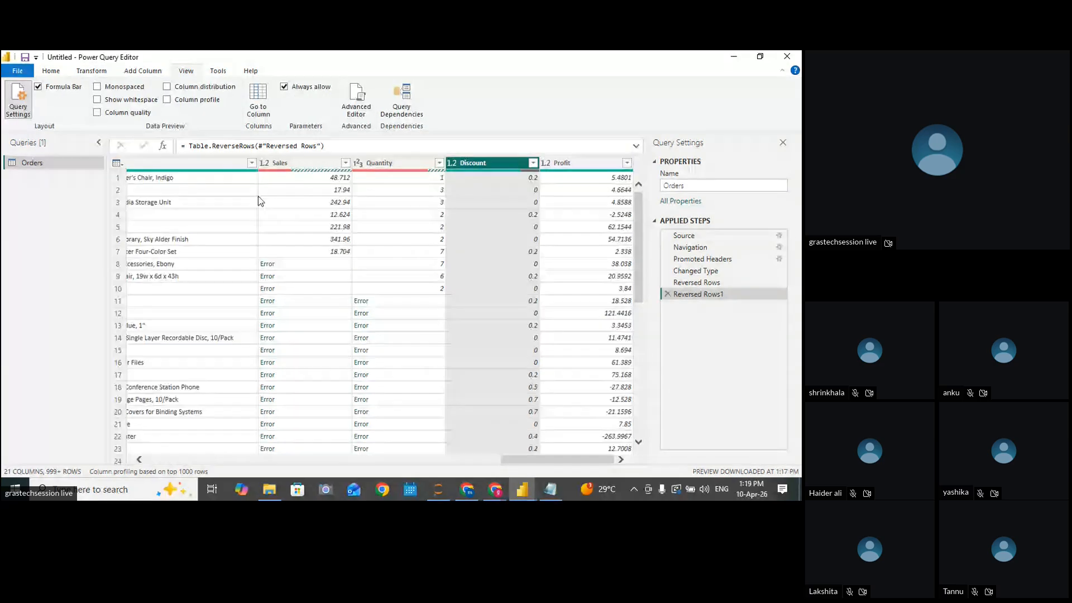
mouse_move(526, 169)
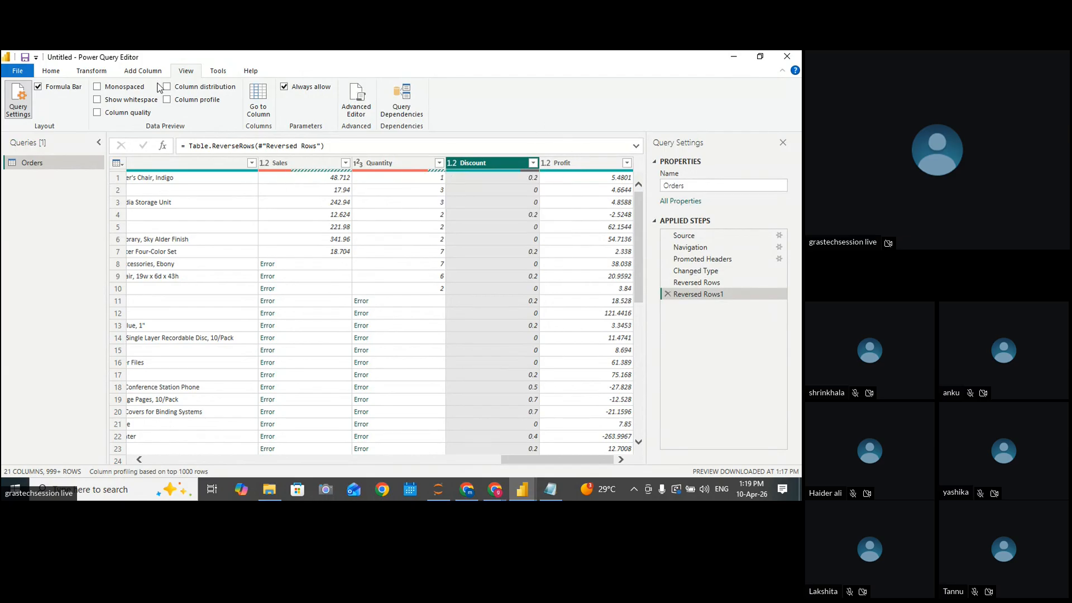
left_click(97, 112)
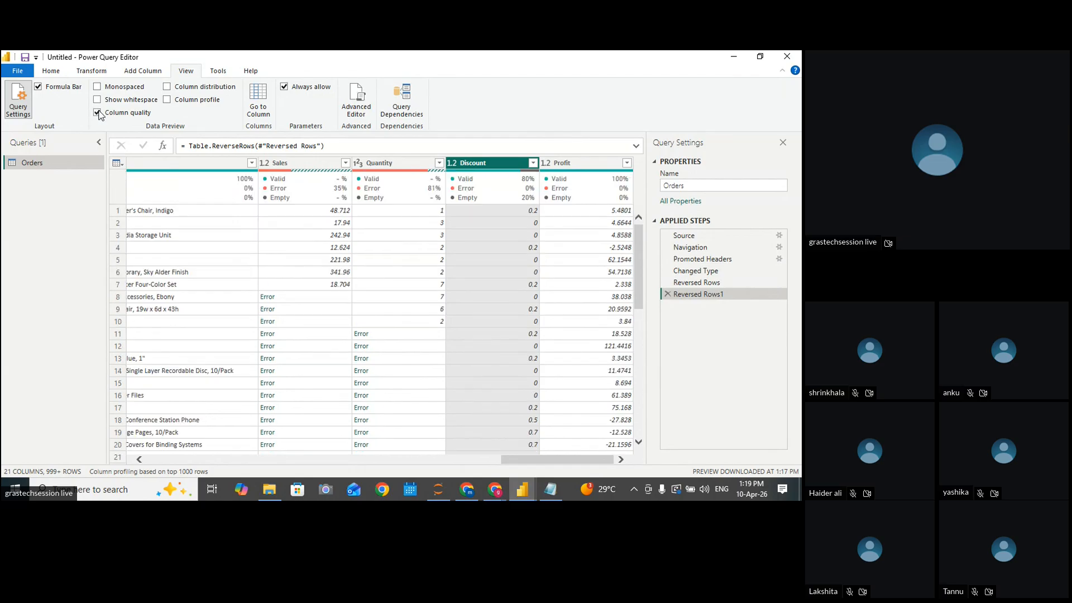
mouse_move(338, 196)
mouse_move(442, 191)
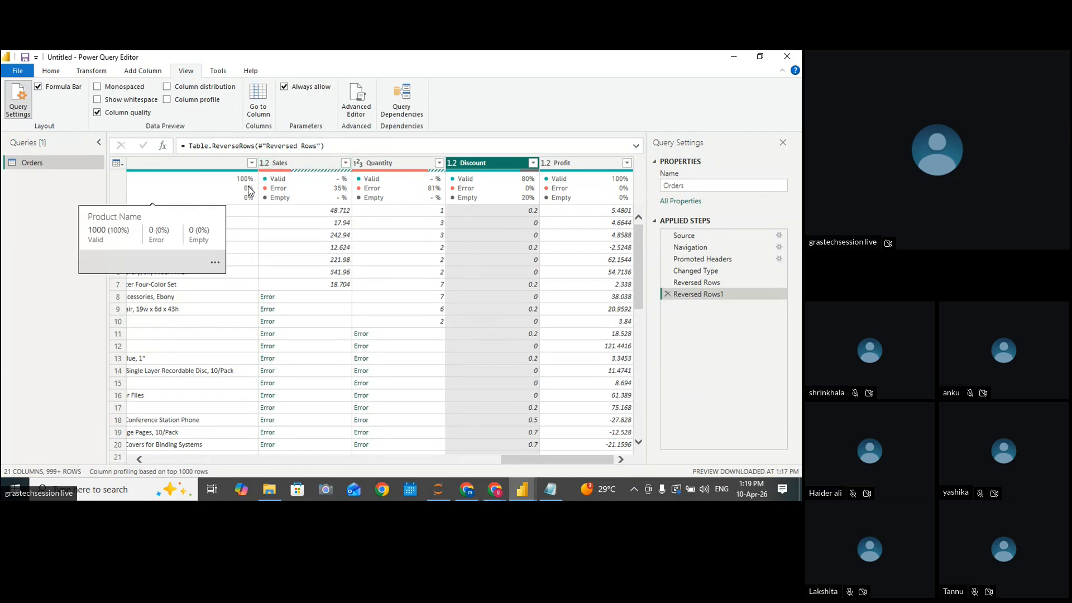
mouse_move(503, 223)
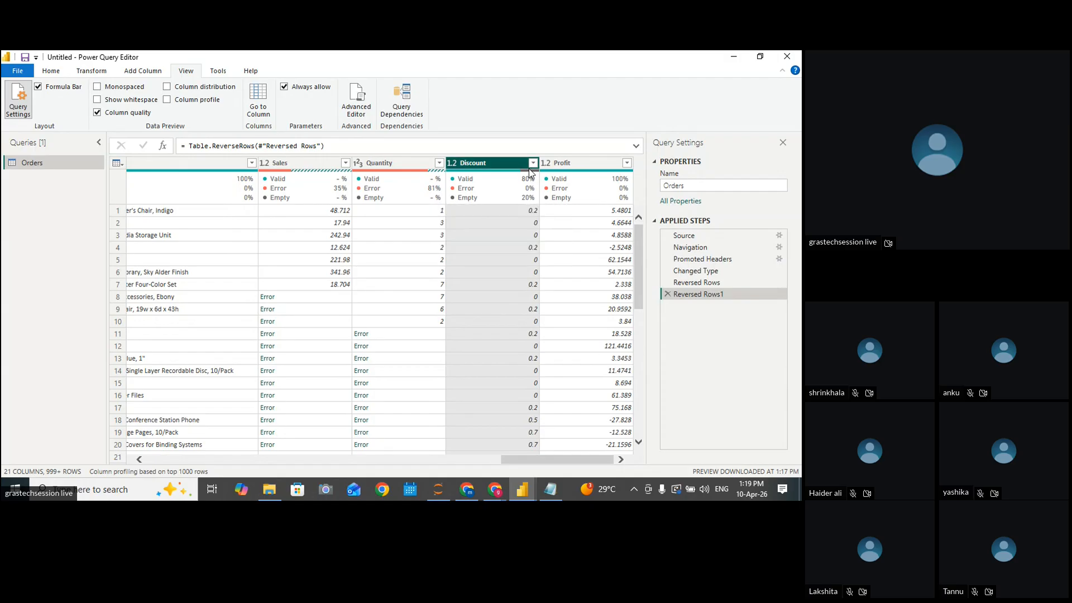
left_click_drag(513, 458, 124, 444)
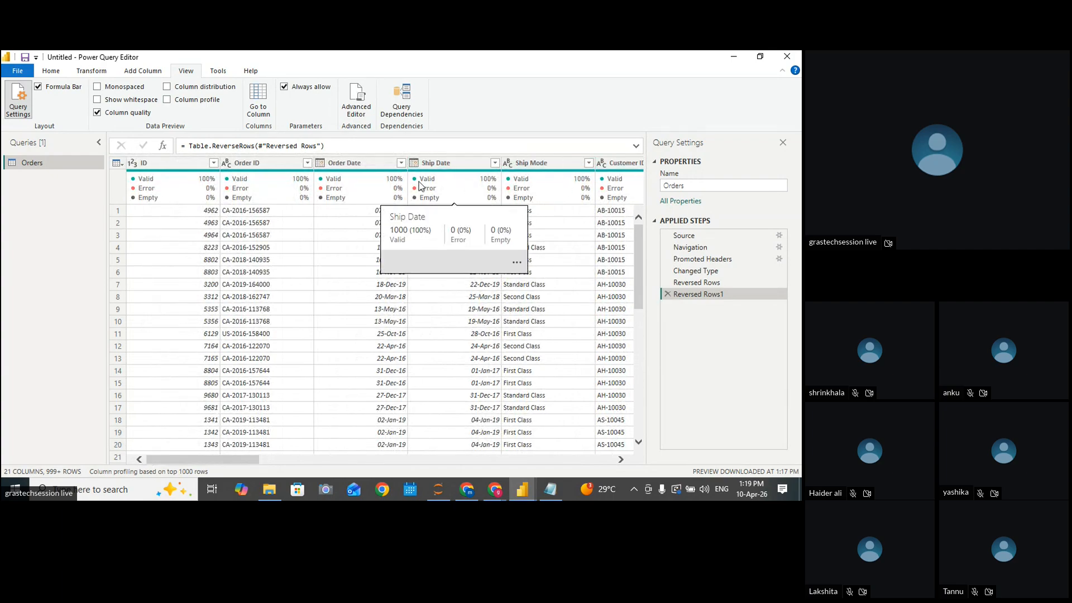
left_click_drag(242, 461, 596, 461)
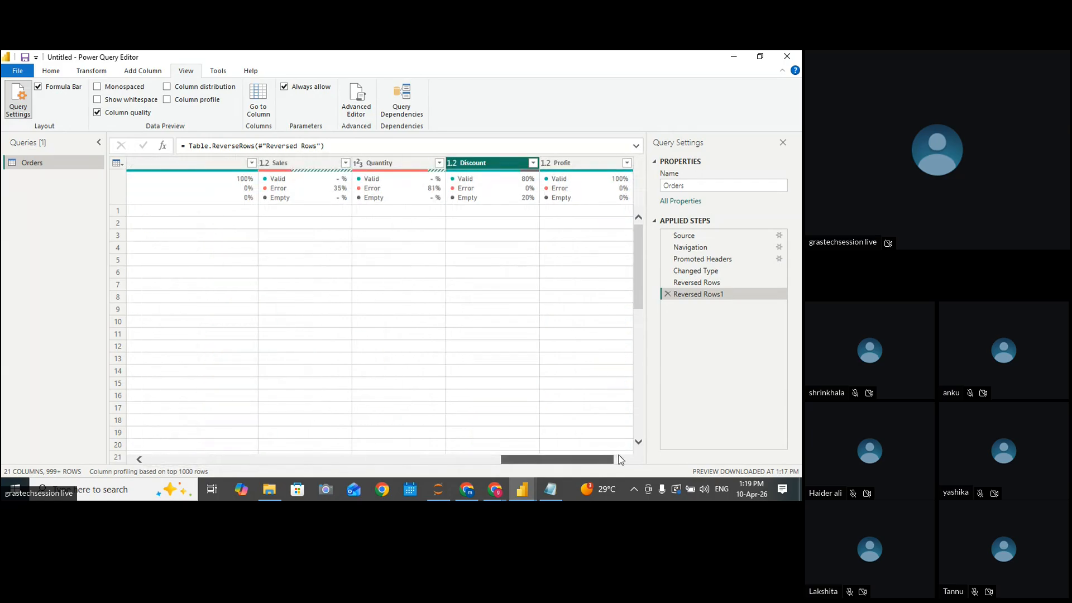
Select the Profit column and enable Column profile to review its column statistics and value distribution
left_click(456, 343)
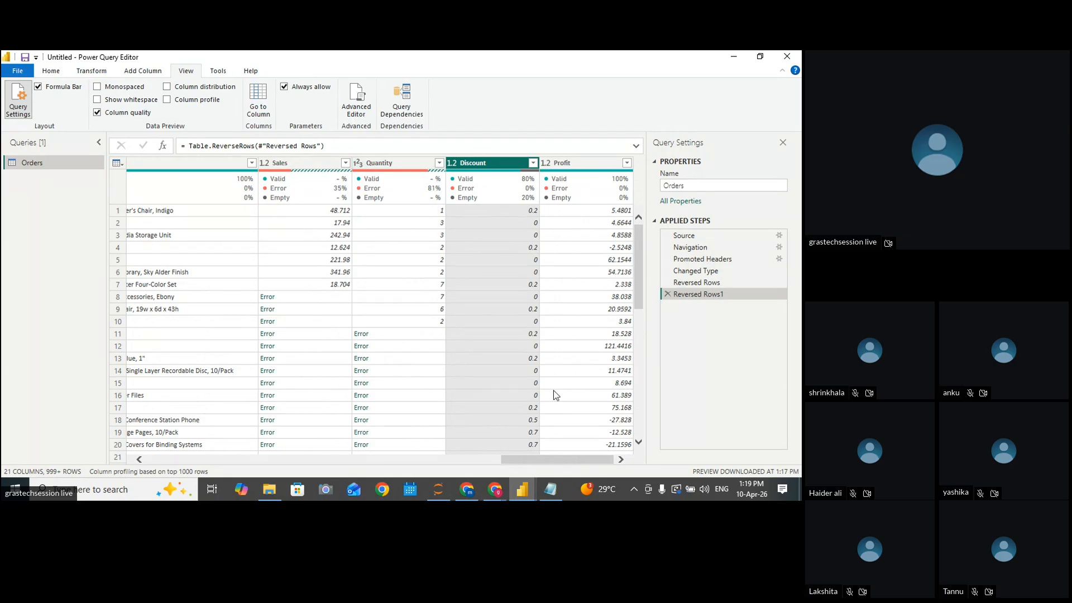
left_click(574, 166)
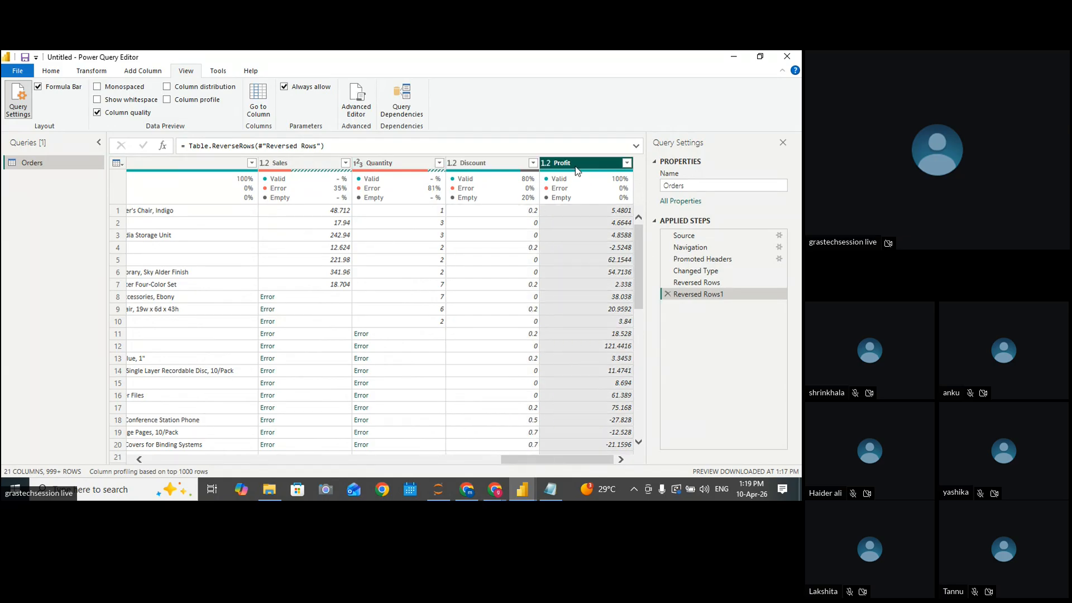
left_click(167, 101)
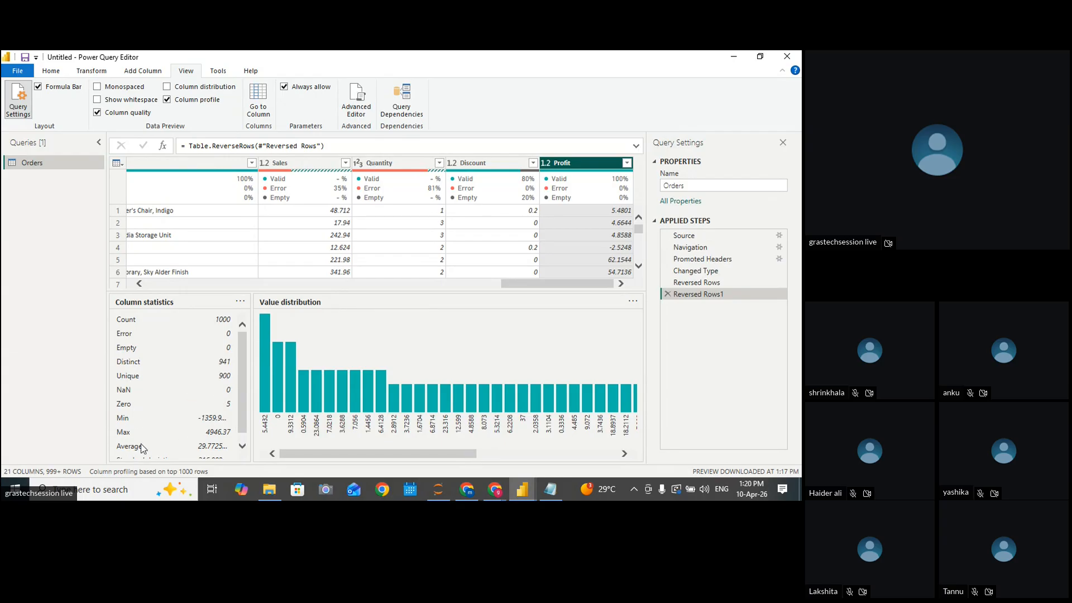
scroll(244, 432, "down", 1)
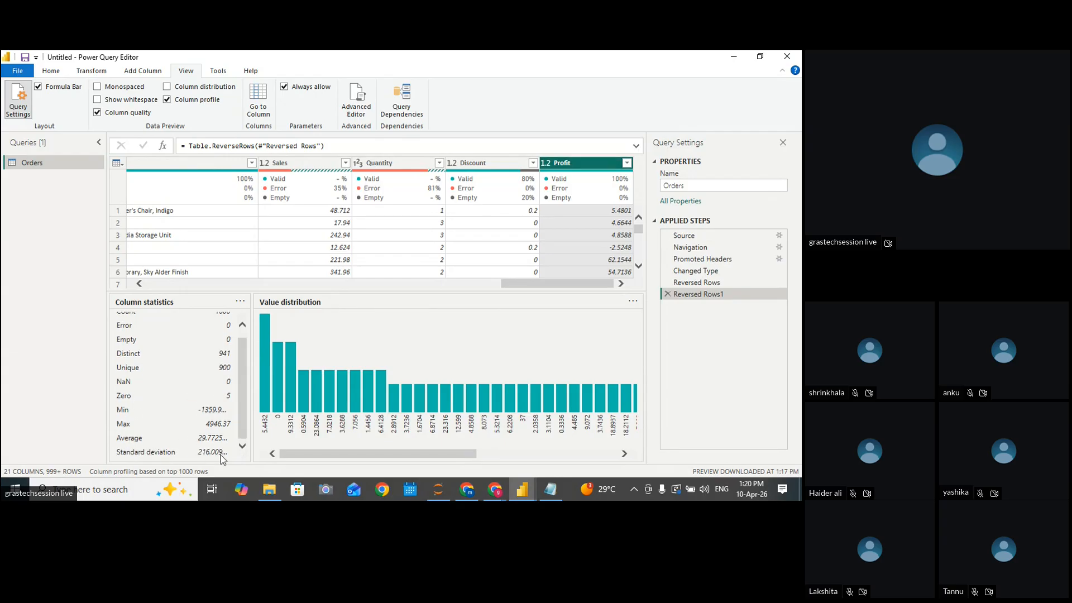
scroll(245, 417, "up", 1)
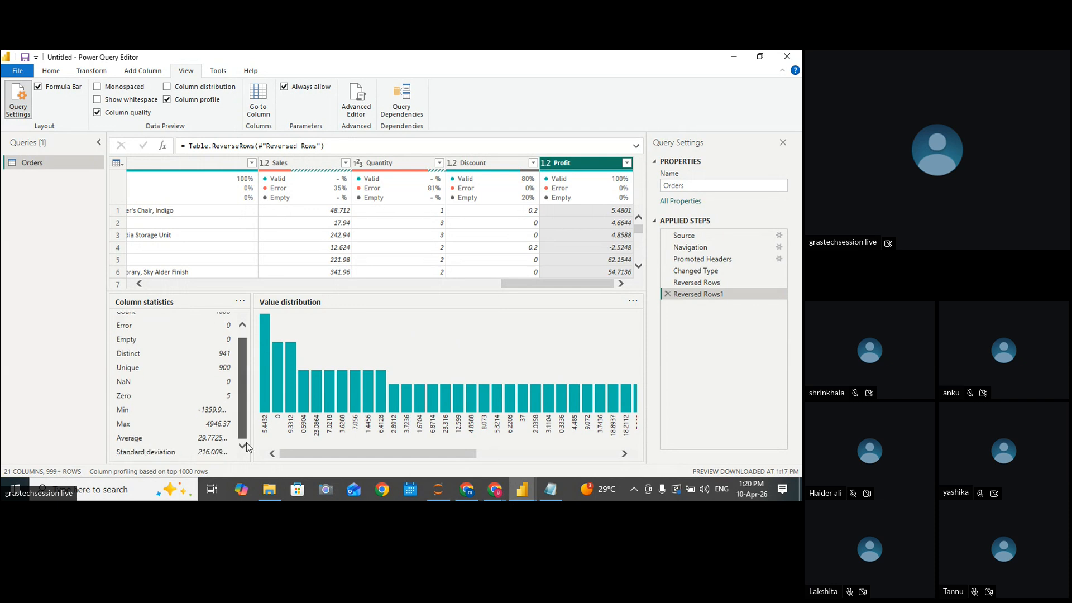
Enable Column distribution and compare the distinct and unique counts of the Profit and ID columns
left_click(166, 87)
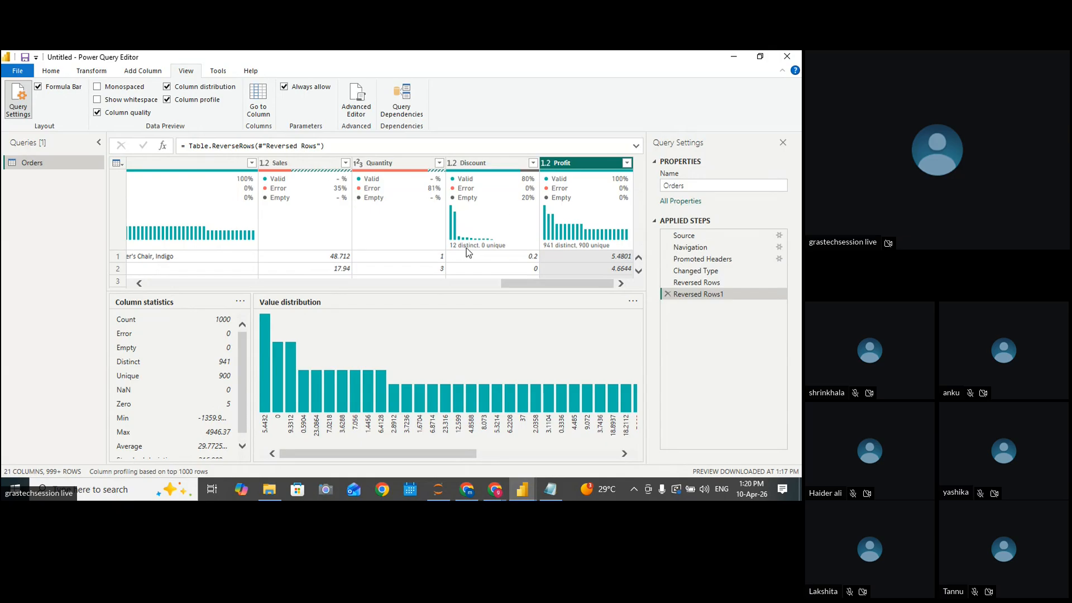
mouse_move(562, 248)
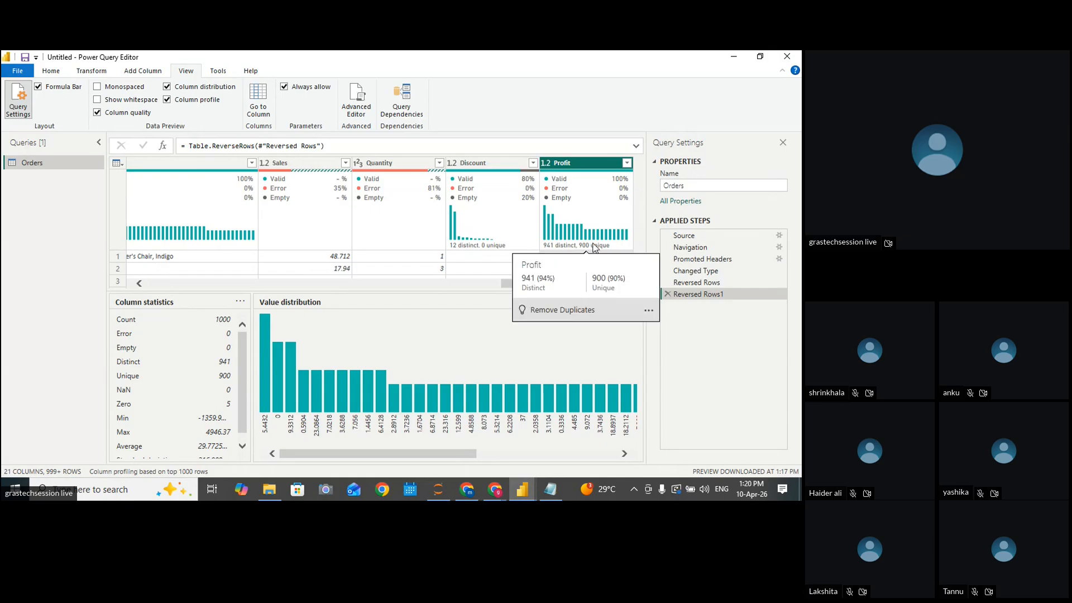
left_click_drag(514, 283, 117, 288)
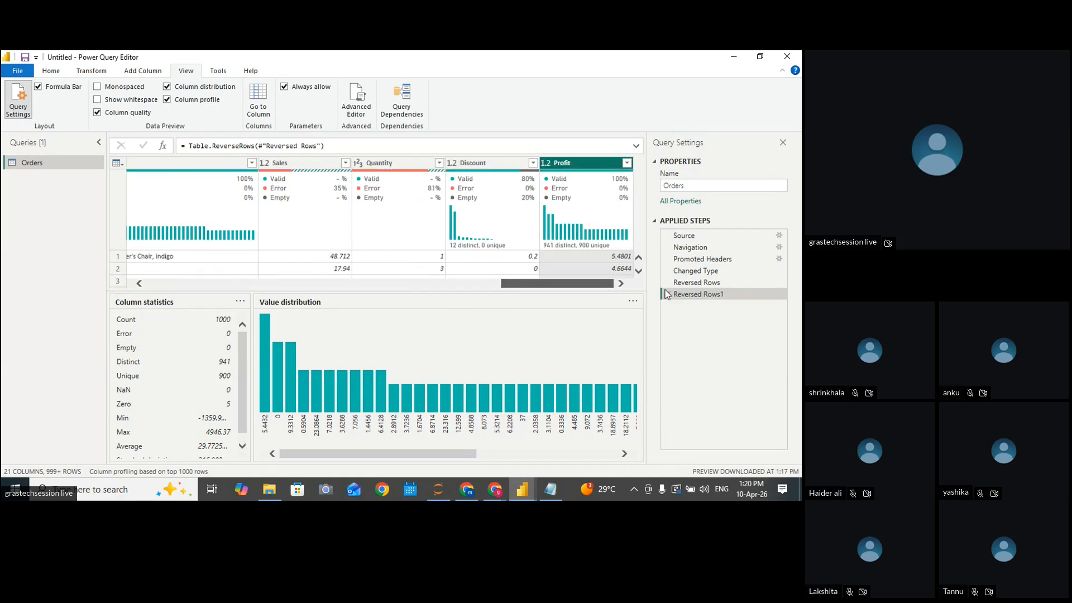
left_click_drag(664, 290, 105, 284)
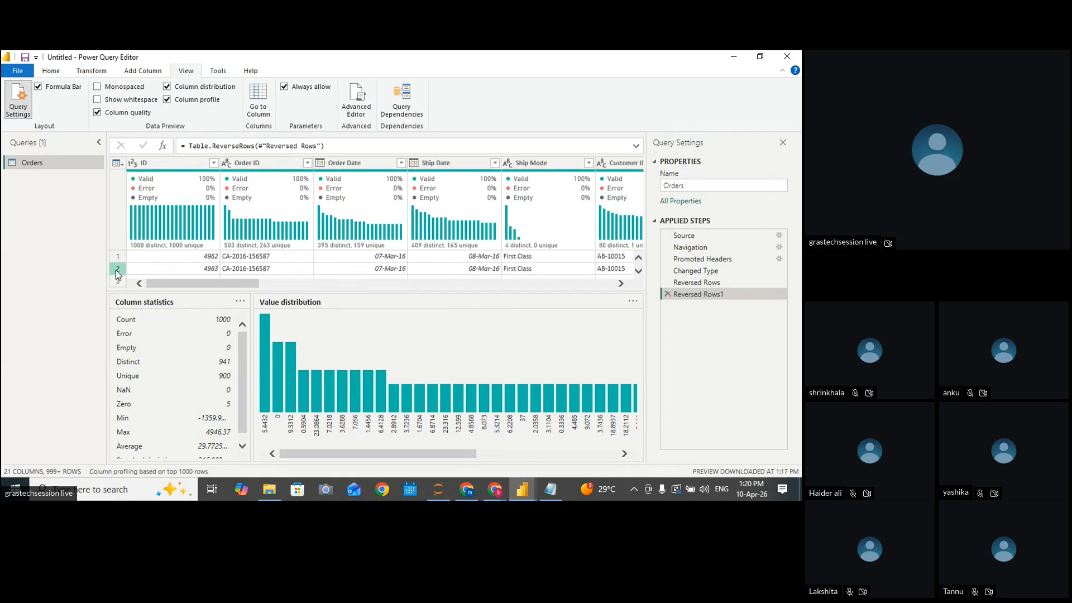
mouse_move(193, 249)
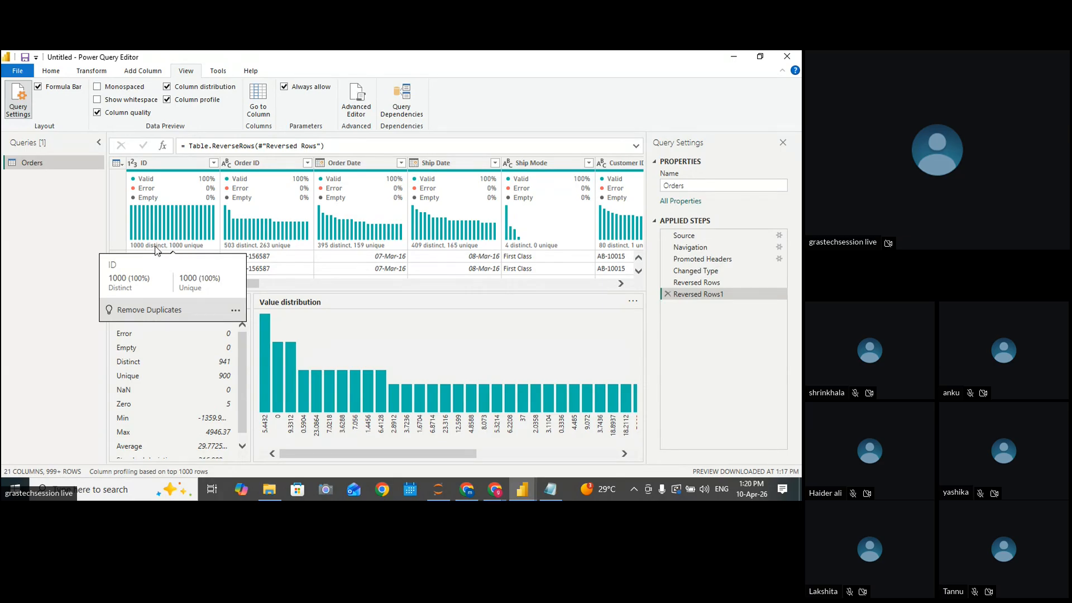
left_click(153, 166)
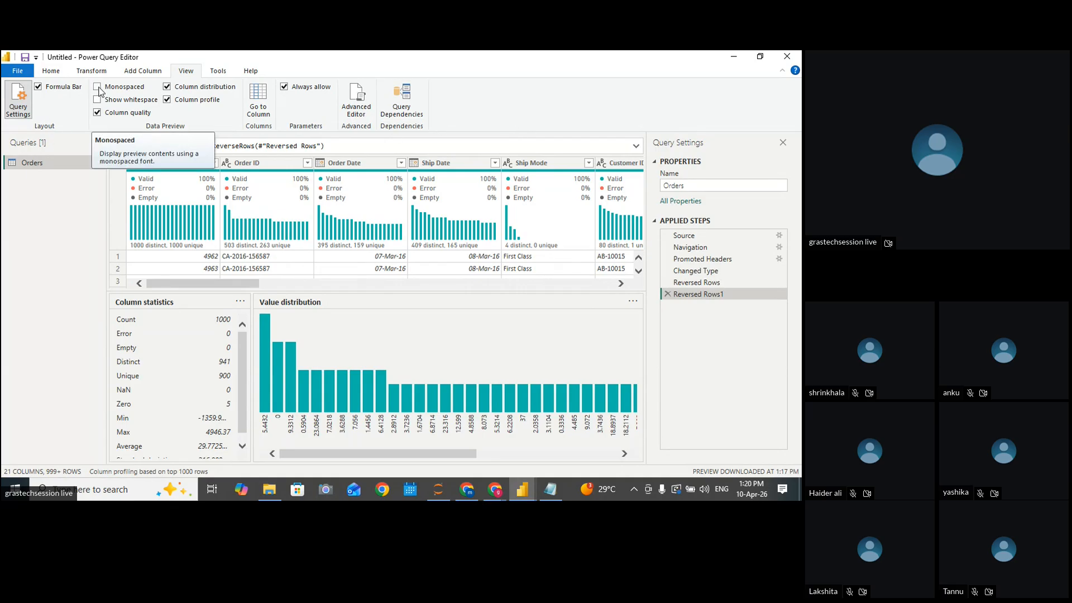
Turn off Column quality, Column profile and Column distribution in the data preview
left_click(97, 112)
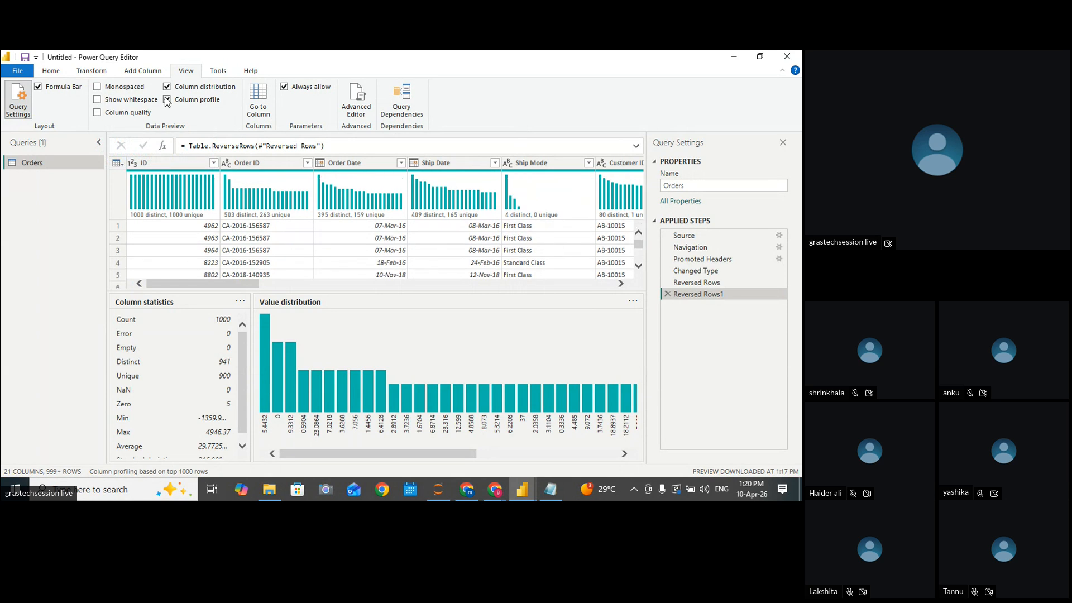
left_click(167, 99)
left_click(166, 87)
Display the Orders preview in a monospaced font, toggling it to compare, and turn on Show whitespace
left_click(97, 87)
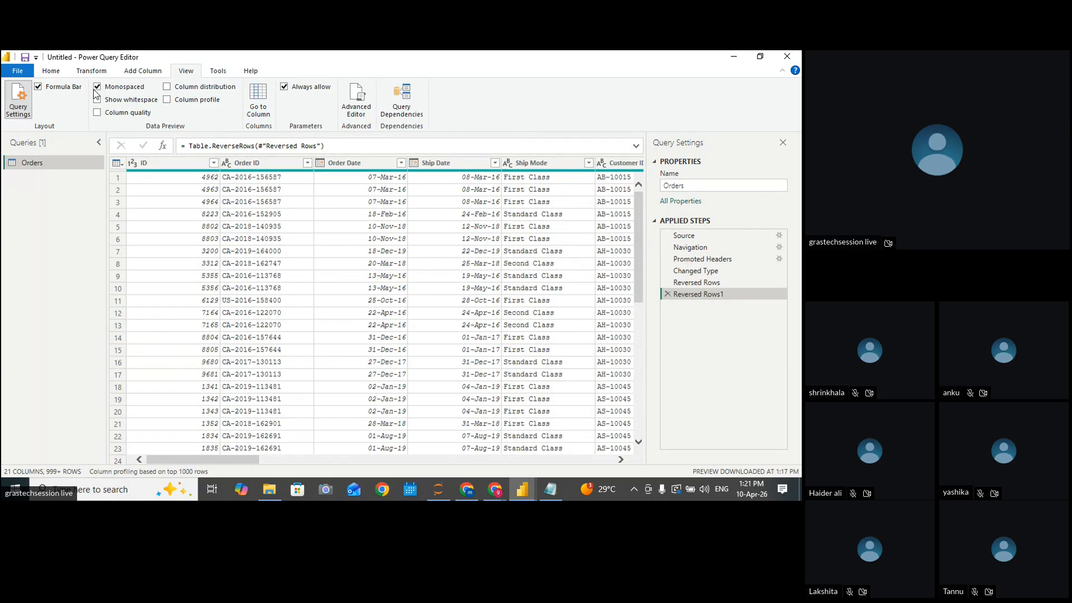
left_click(98, 87)
left_click(98, 88)
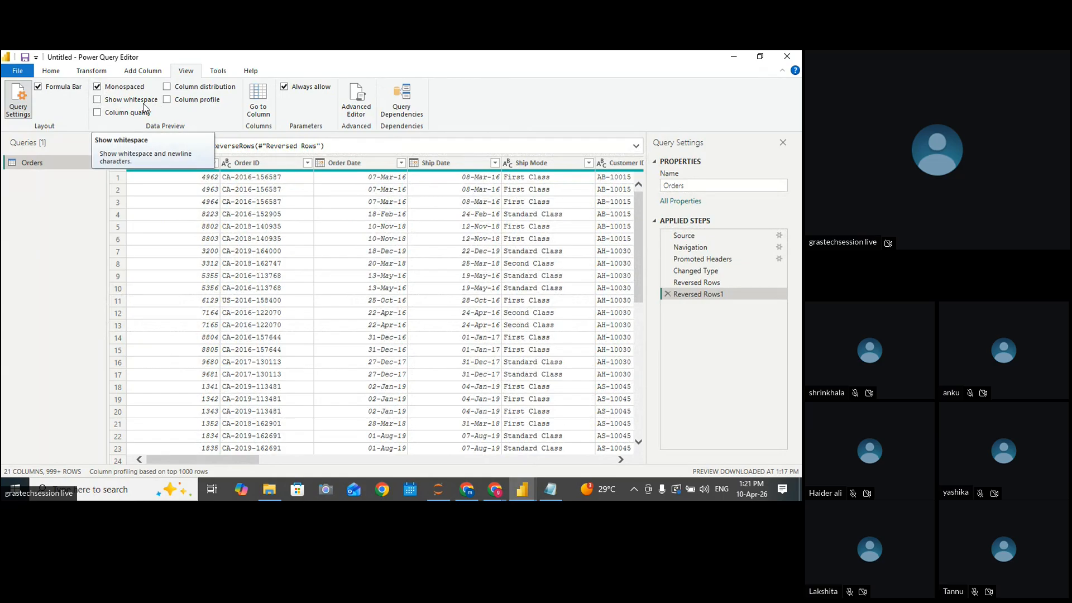
left_click(98, 101)
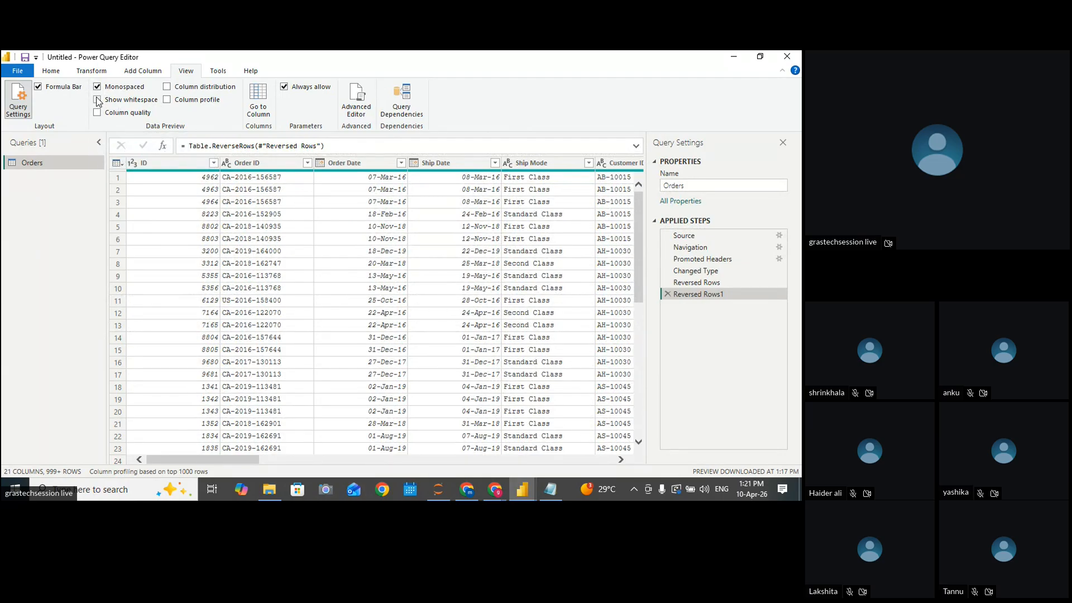
left_click(97, 101)
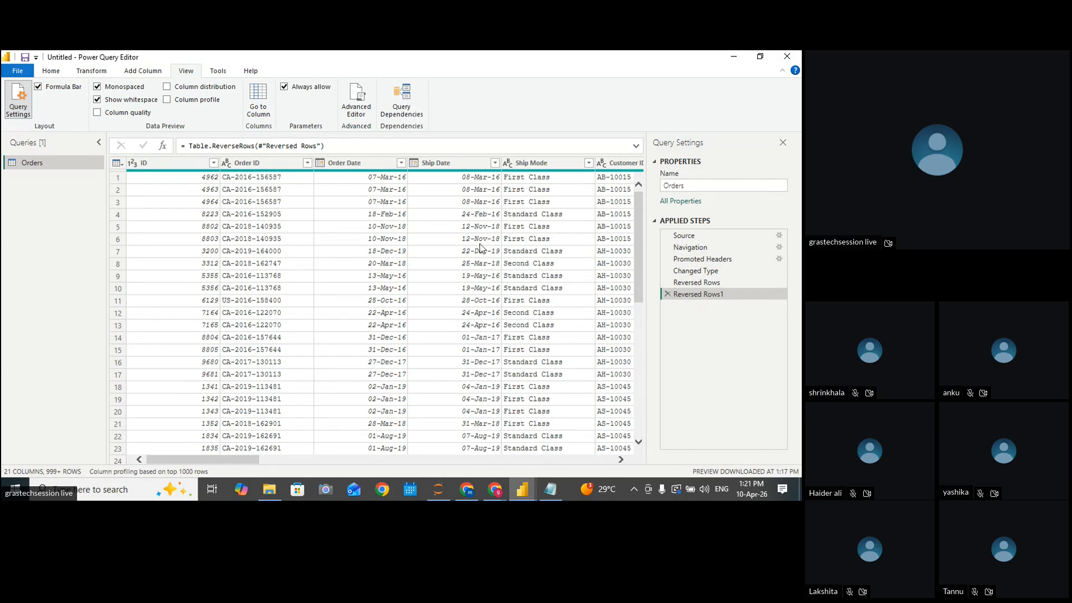
Search Windows for Excel, launch it and create a blank workbook
left_click(112, 489)
type("excel")
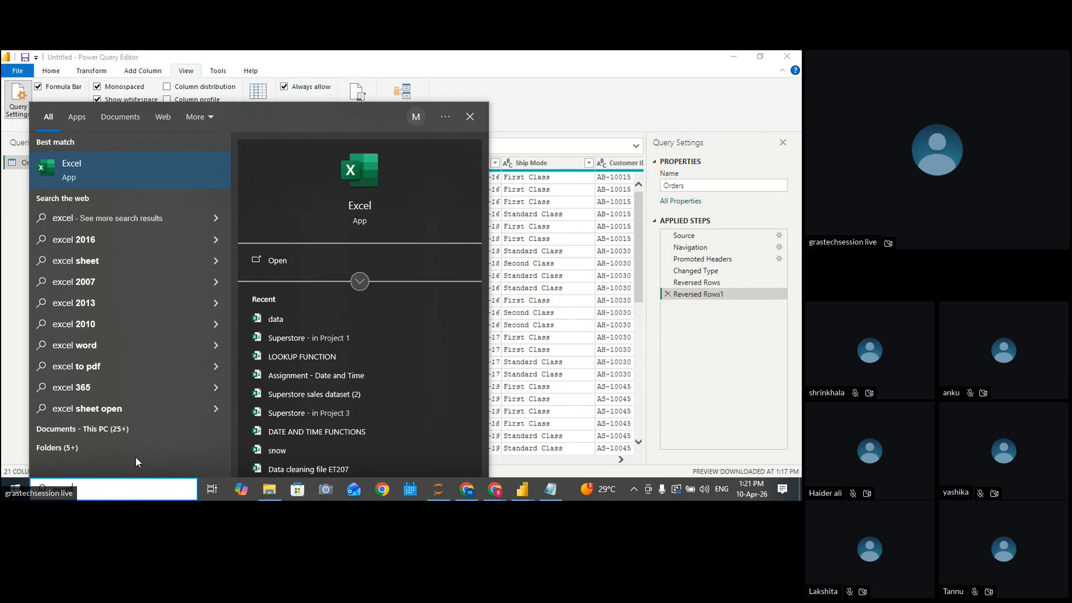
left_click(393, 198)
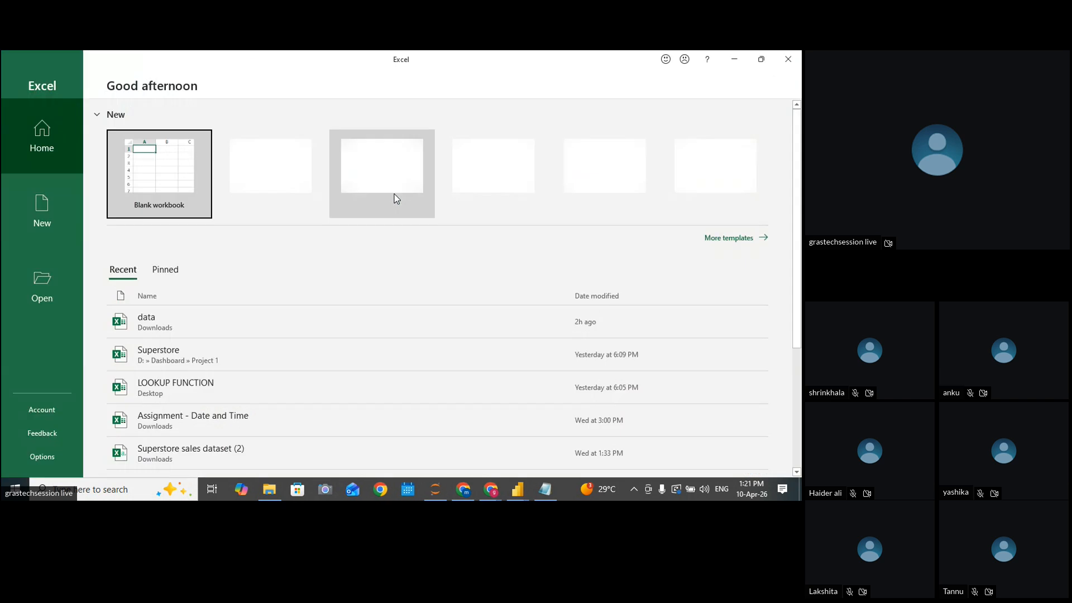
left_click(160, 167)
left_click(399, 202)
Enter "introduction of excel" in cell I1 and "pyhton" in cell J1
left_click(347, 192)
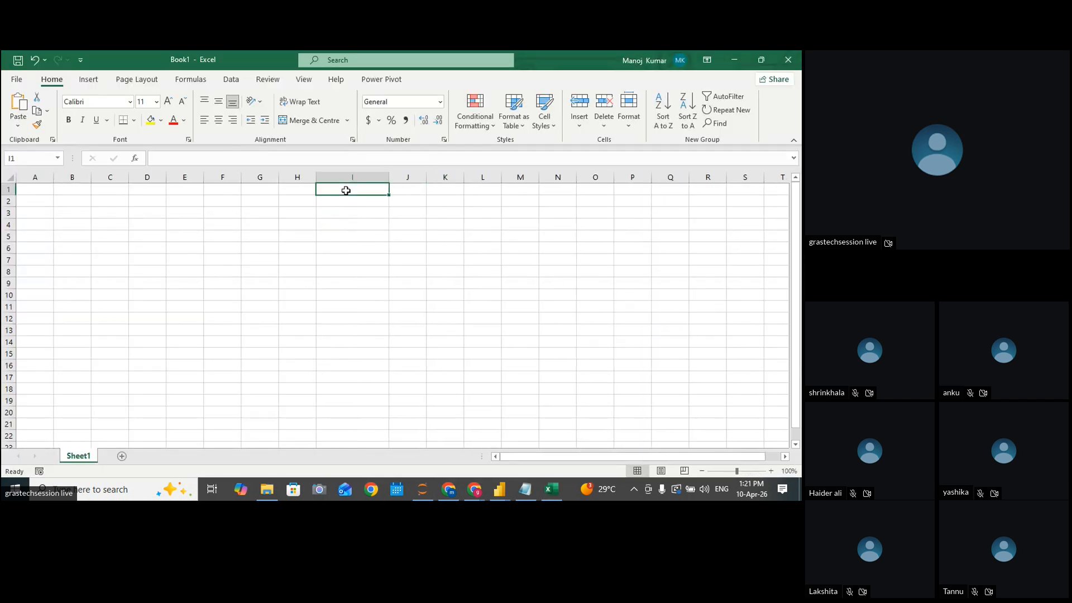
type("introduction")
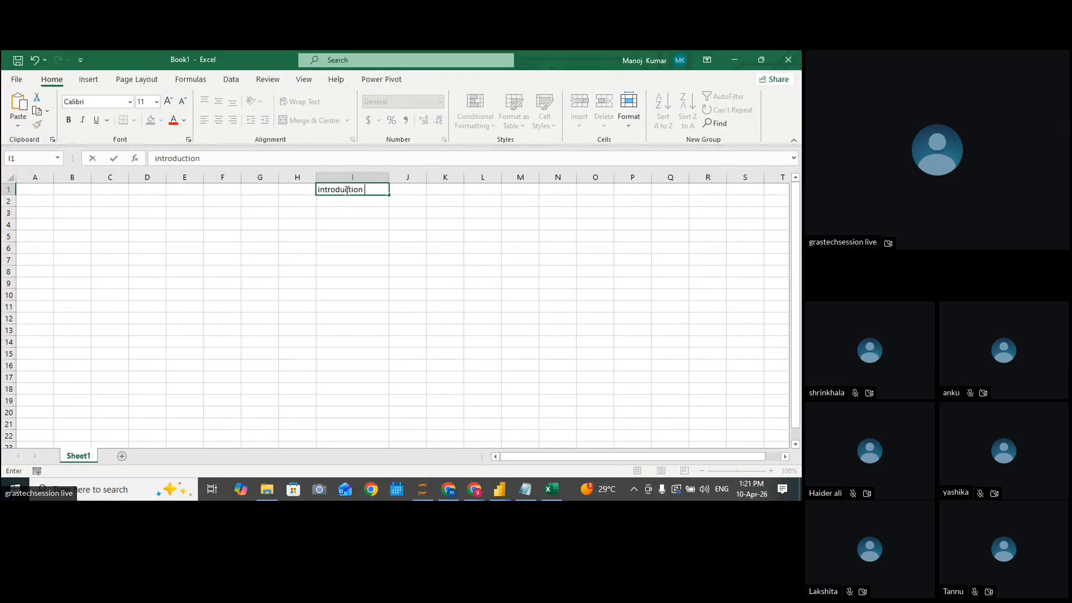
type(" of excel")
left_click(531, 198)
left_click(407, 189)
type("pyhton")
left_click(430, 222)
Apply Wrap Text to cell I1 and switch back to Power Query Editor to compare it with Show whitespace
left_click(361, 177)
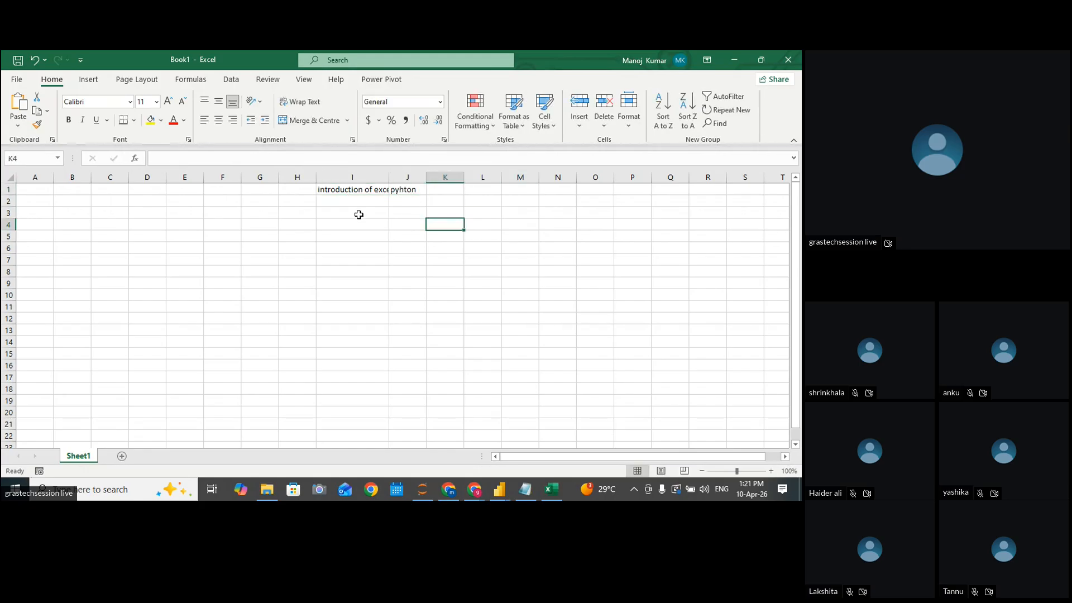
left_click(362, 189)
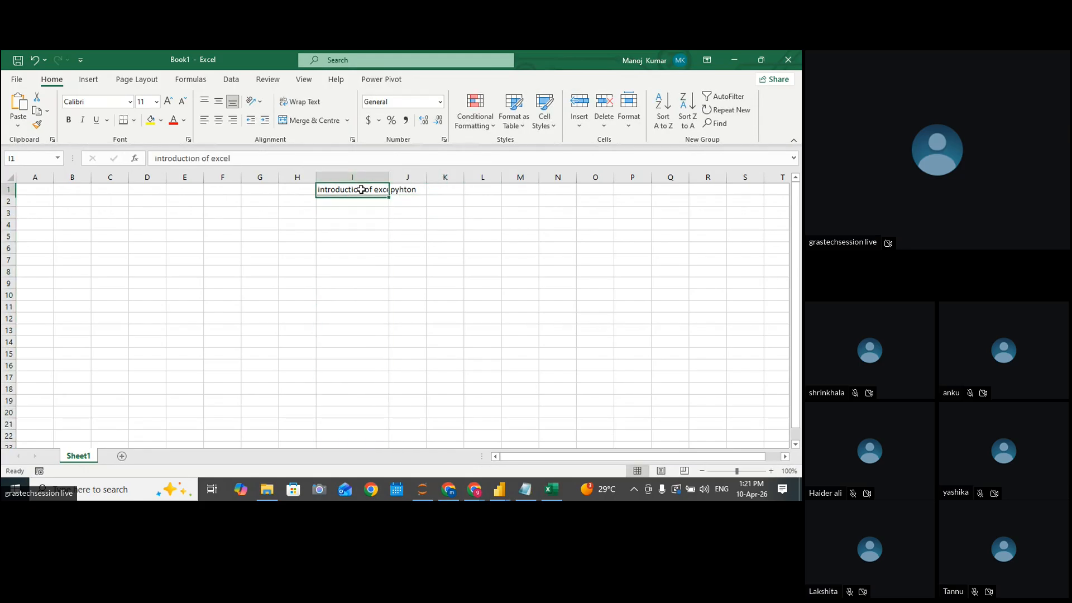
left_click(301, 102)
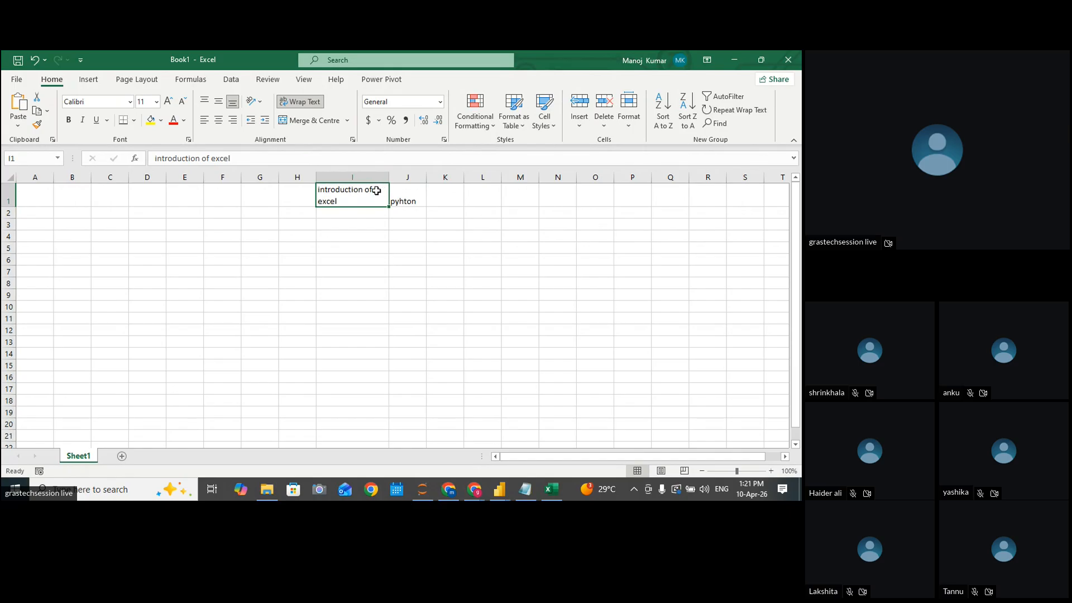
left_click(355, 236)
left_click(351, 211)
left_click(342, 195)
left_click(499, 489)
left_click(559, 437)
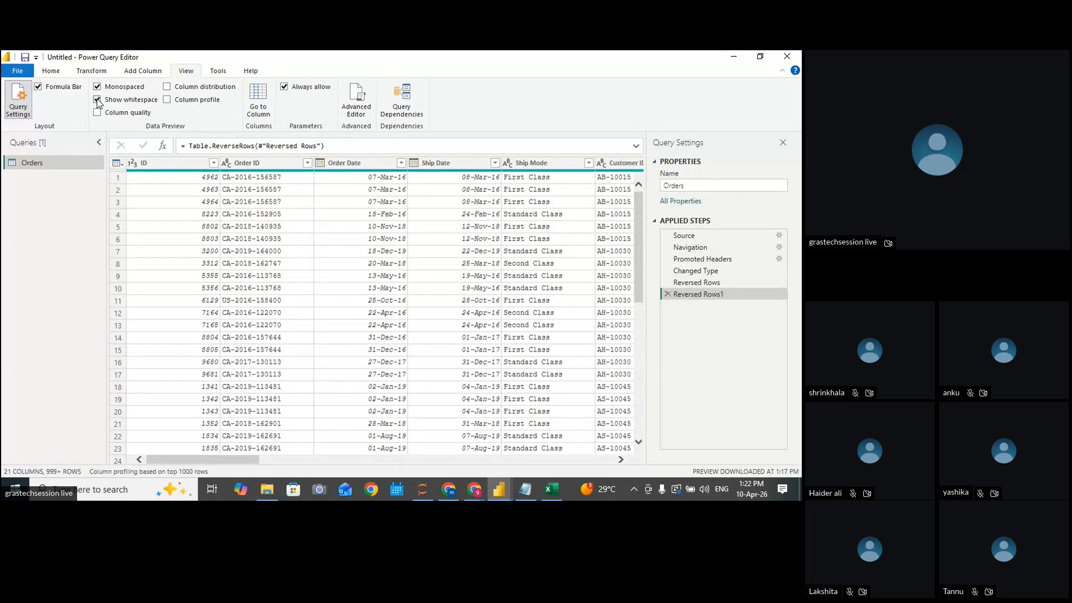
Return to Excel, toggle Wrap Text on cell I1 off, on and off again, and switch back to Power Query Editor
left_click(551, 489)
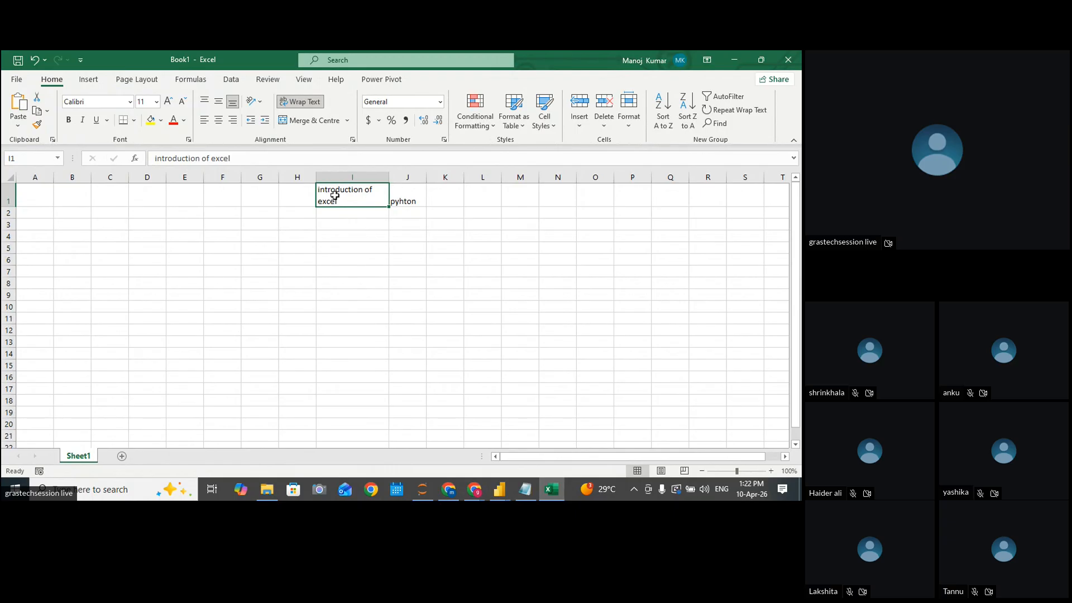
left_click(307, 106)
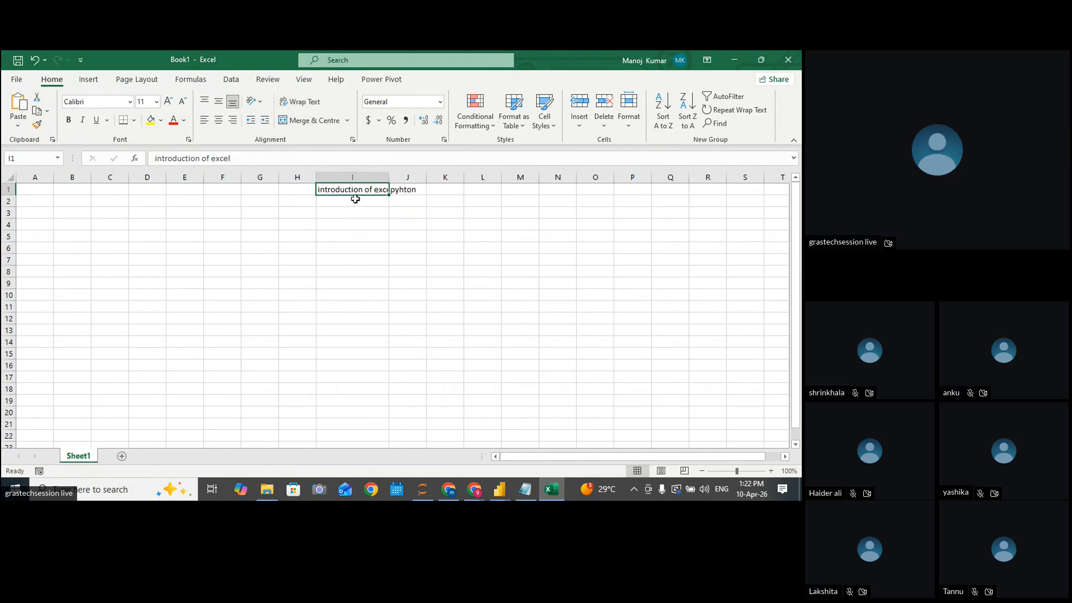
left_click(312, 100)
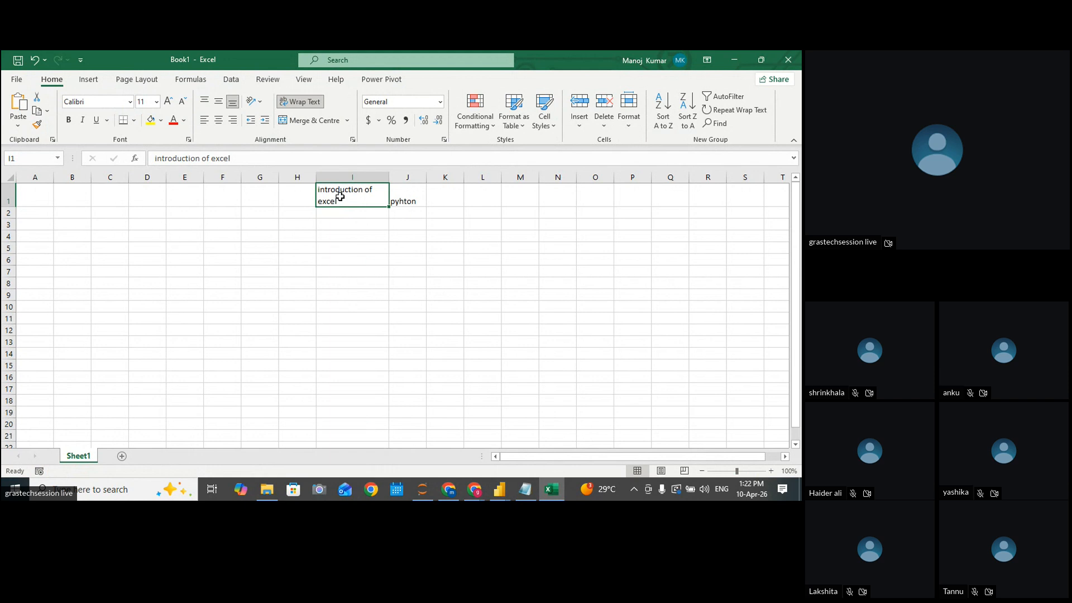
left_click(302, 102)
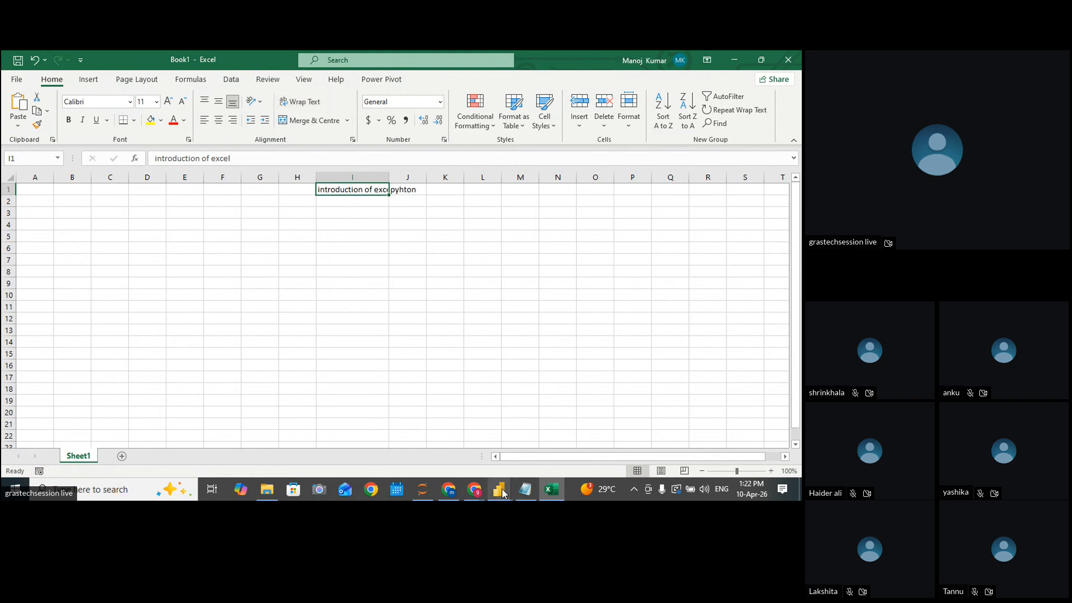
mouse_move(504, 493)
left_click(525, 461)
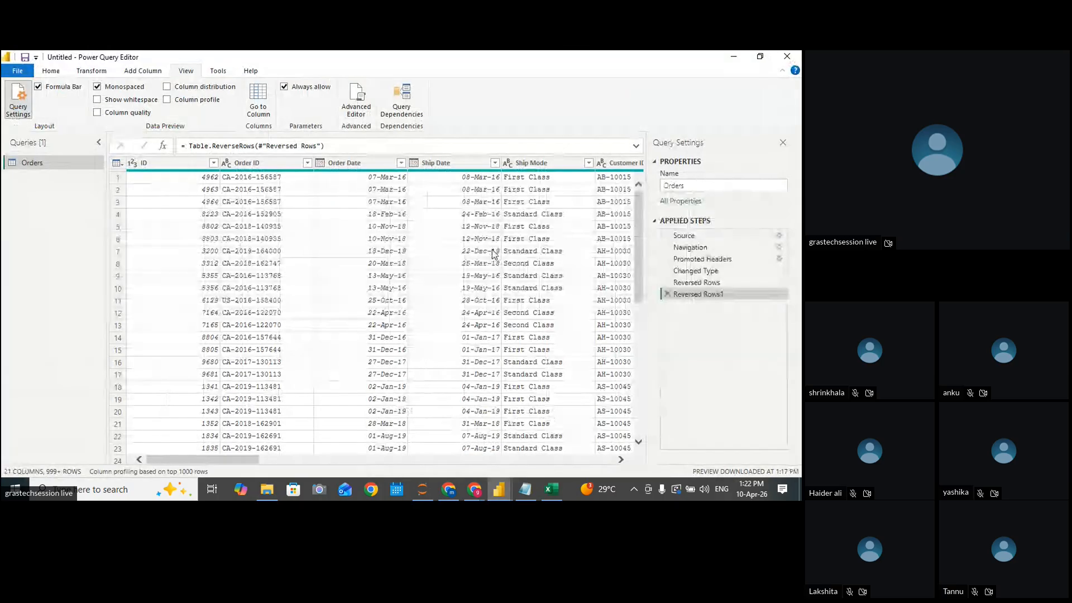
Jump to the Customer ID column of the Orders table with Go to Column
left_click(258, 109)
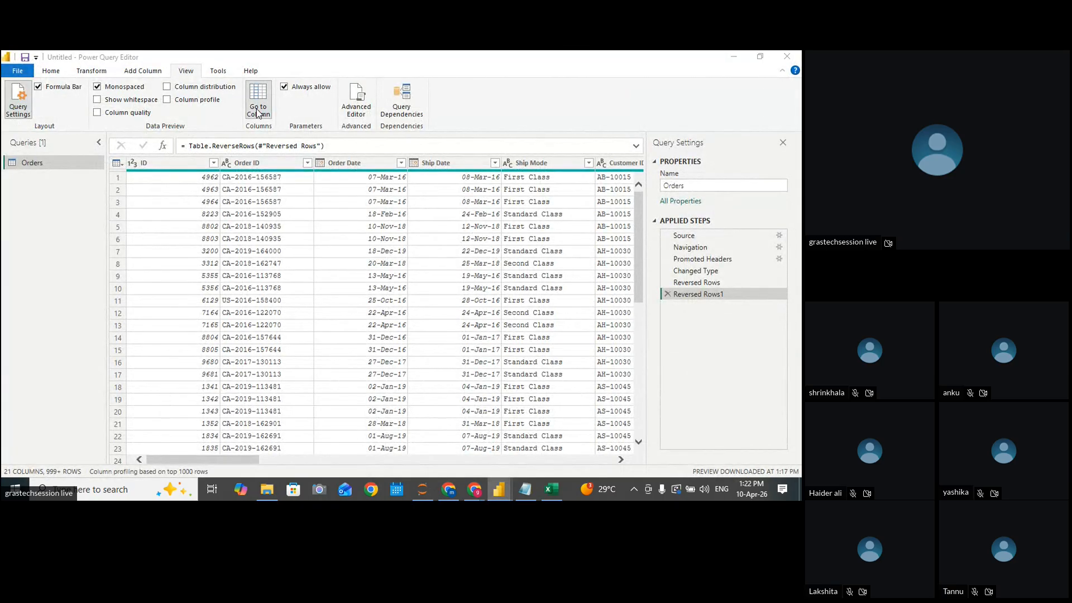
left_click(397, 191)
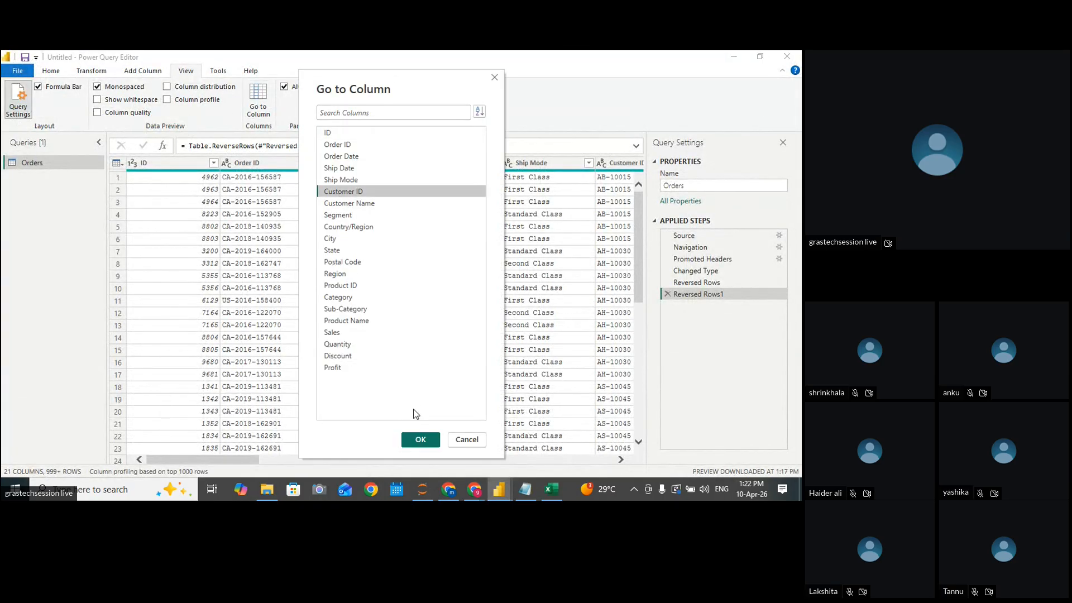
left_click(420, 440)
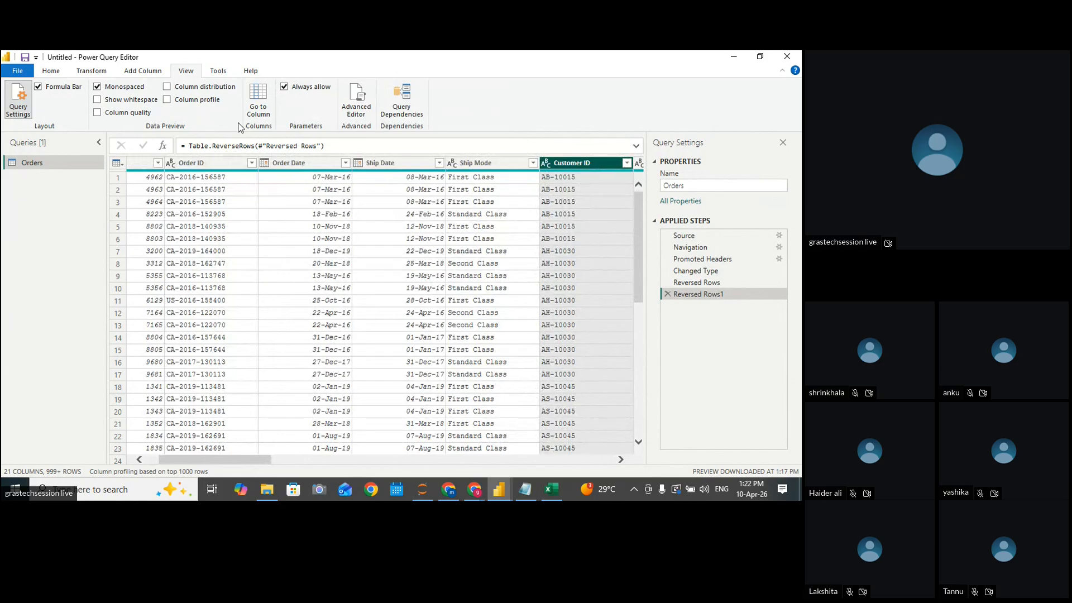
left_click(257, 106)
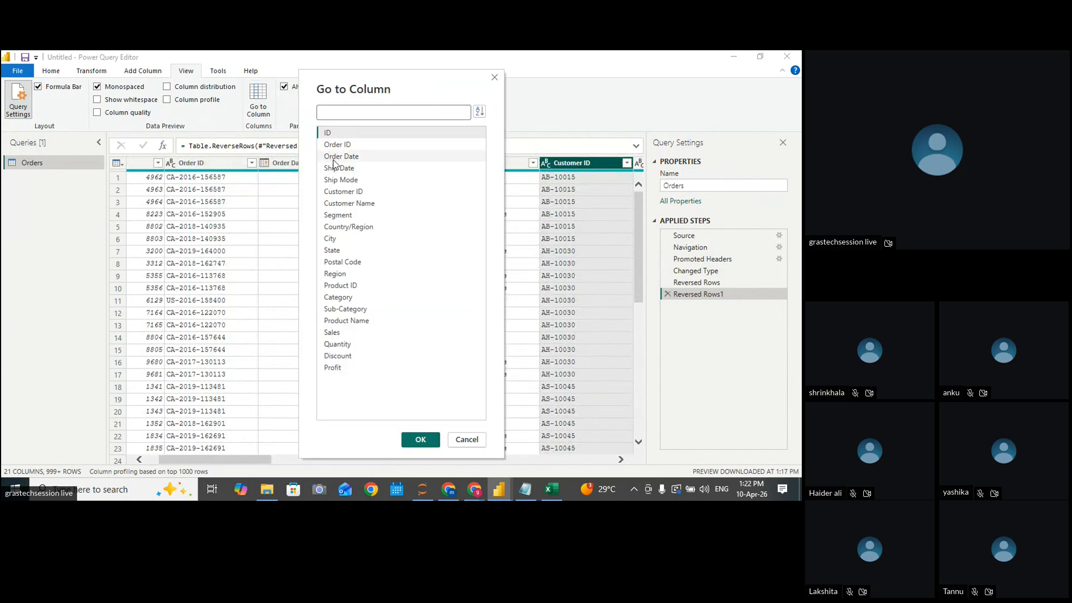
left_click(466, 439)
left_click_drag(267, 466, 181, 348)
left_click(255, 73)
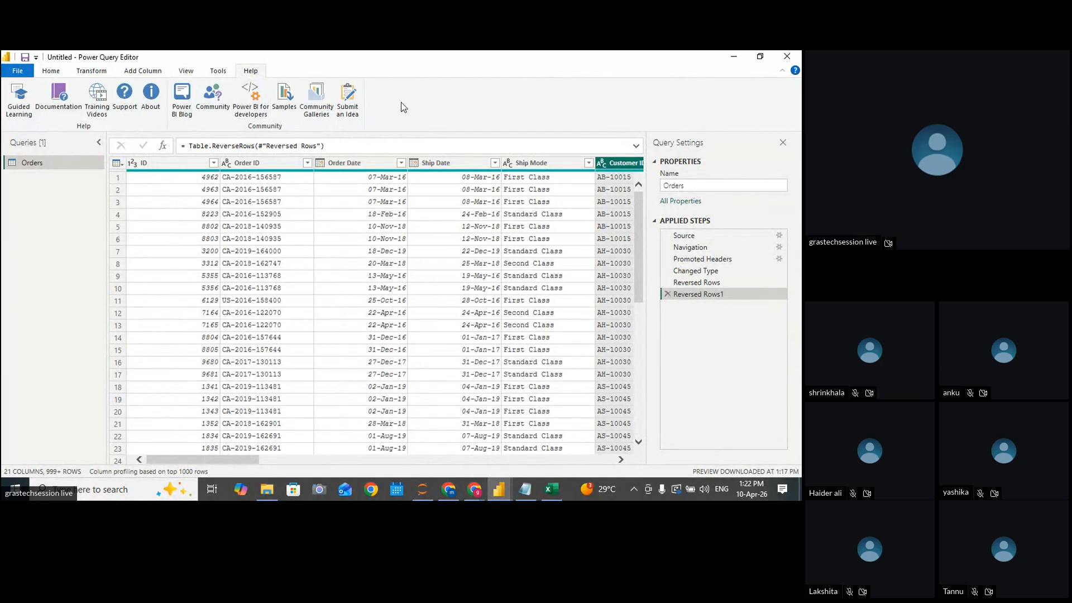
Jump to the Region column of the Orders table with Go to Column
left_click(186, 72)
left_click(258, 100)
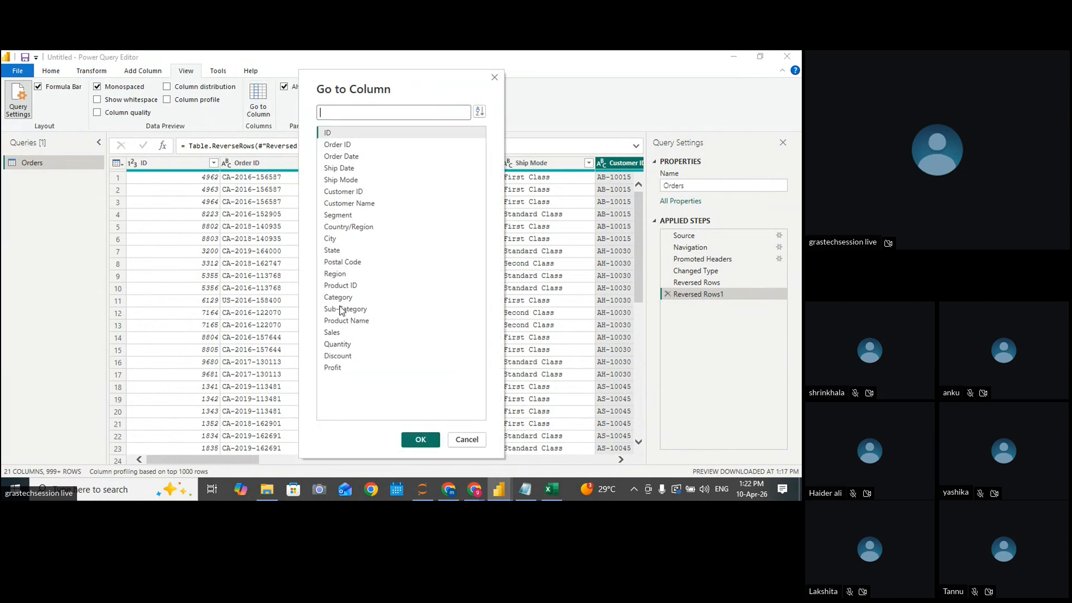
left_click(337, 273)
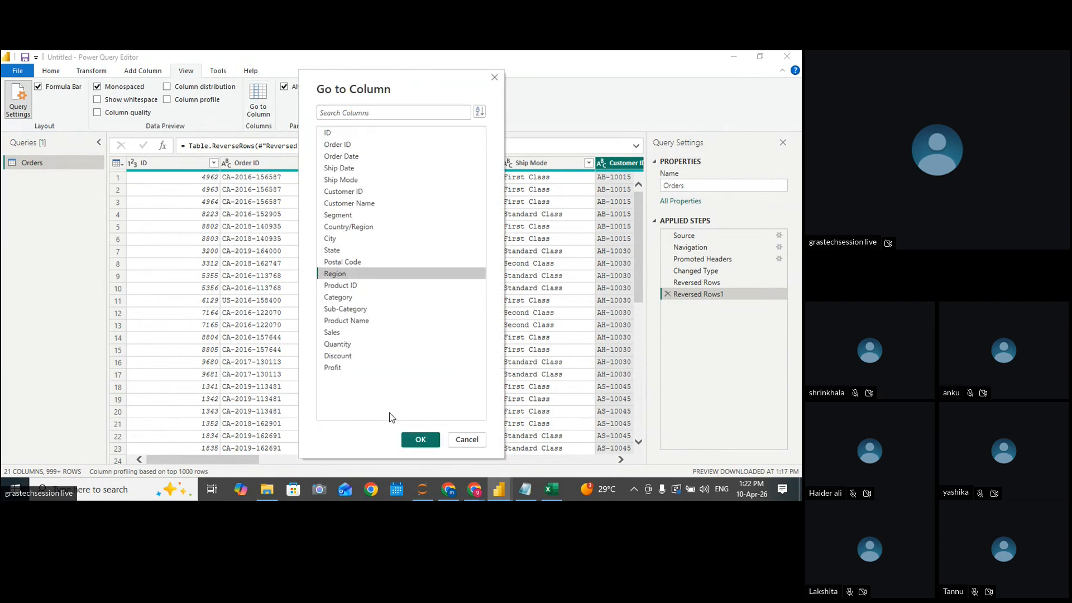
left_click(420, 439)
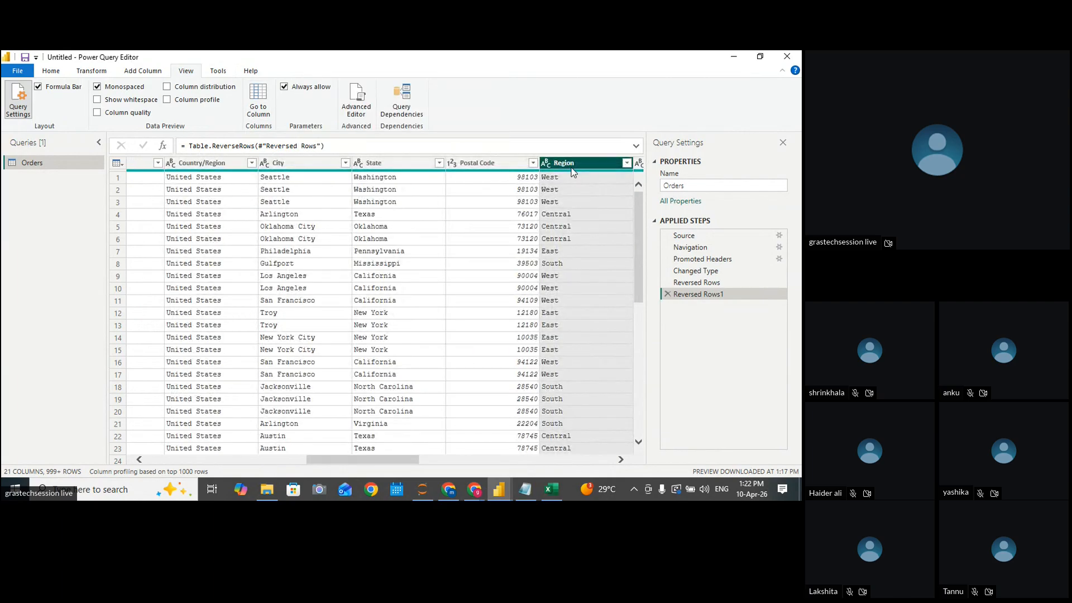
View the Query Dependencies diagram linking the Superstore workbook to Orders twice, closing it each time
left_click(415, 107)
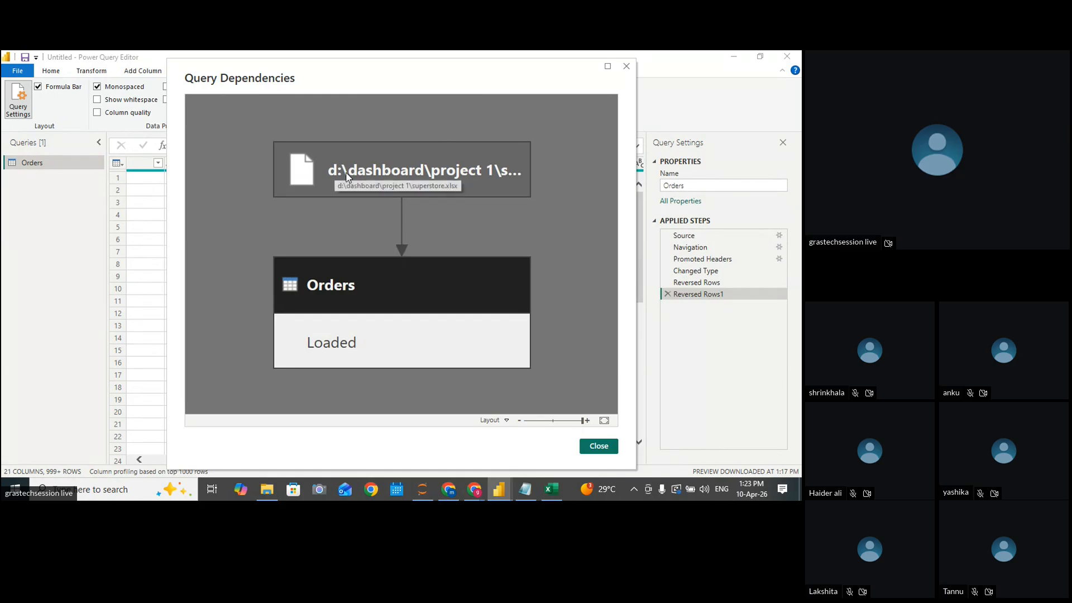
left_click(626, 66)
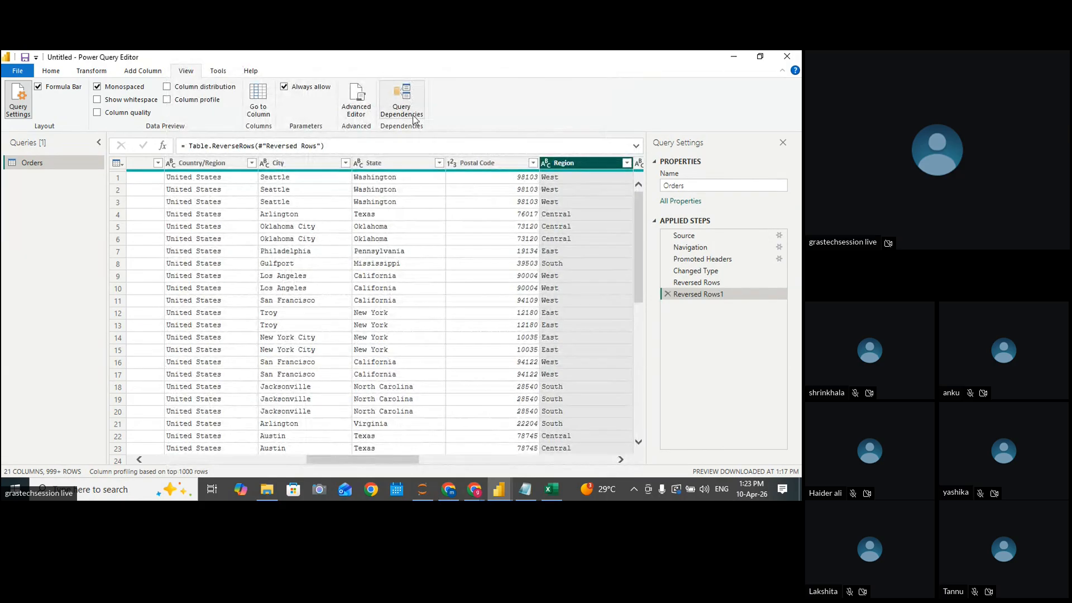
left_click(399, 101)
left_click(389, 319)
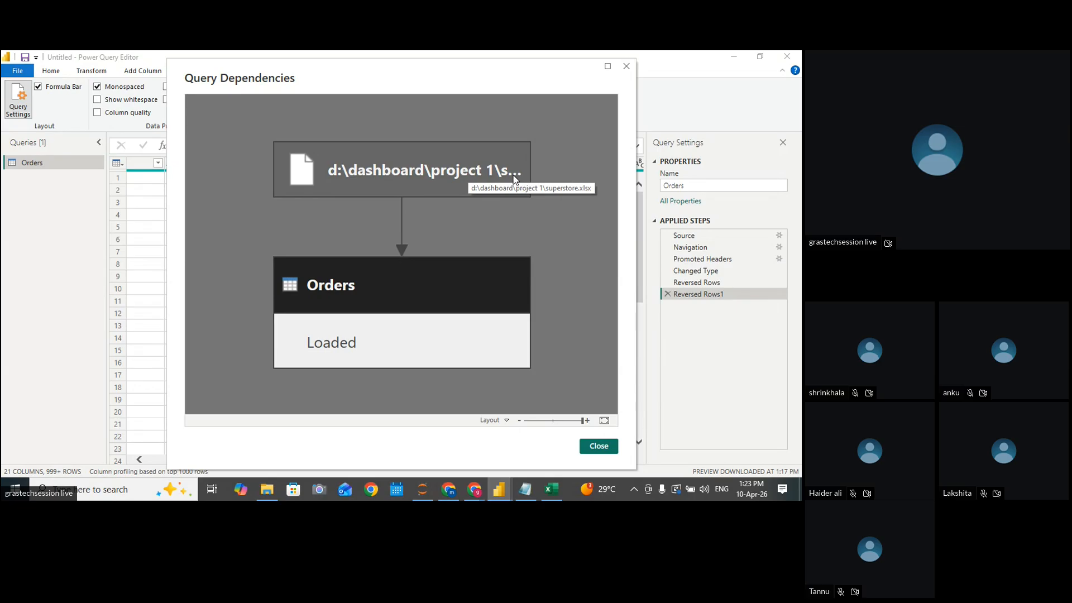
left_click(626, 66)
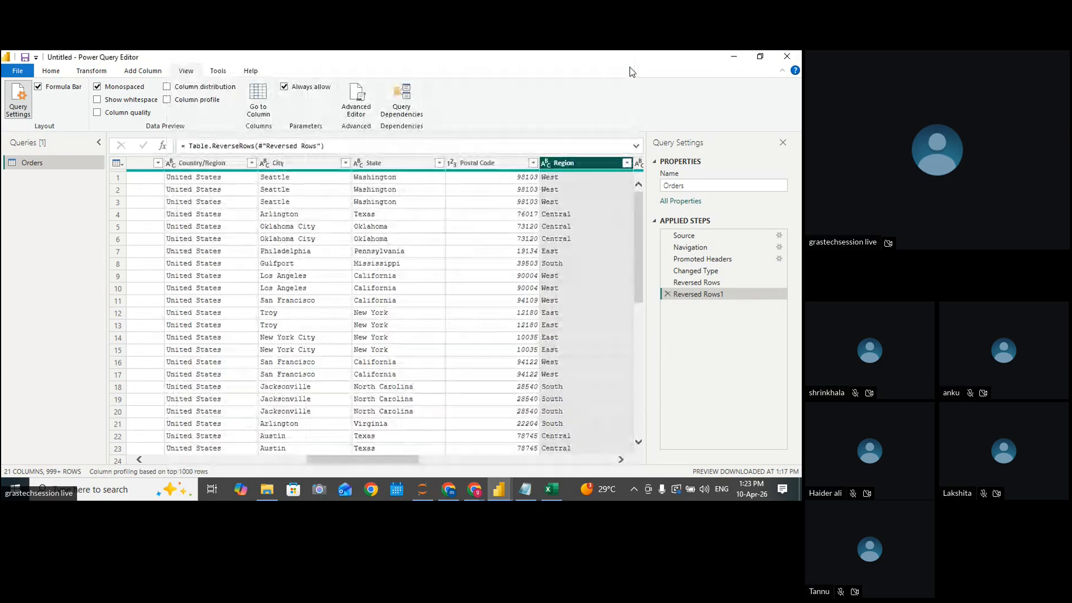
Open the Advanced Editor for Orders, widen and reposition it to compare the M code with the applied steps, and close it
left_click(365, 108)
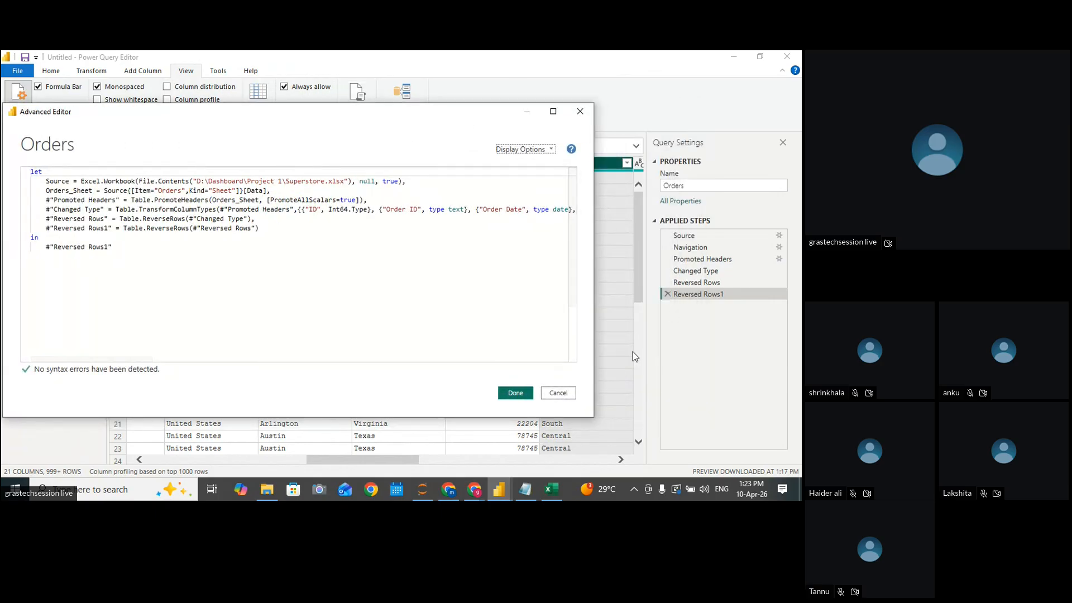
left_click_drag(594, 212, 757, 213)
left_click_drag(322, 111, 358, 87)
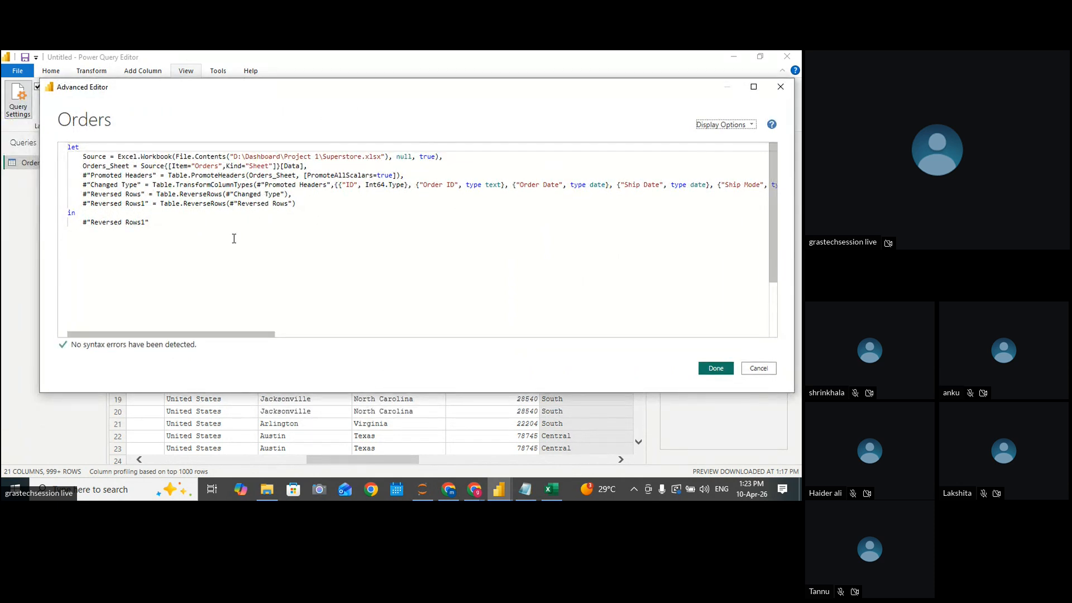
left_click_drag(83, 166, 304, 222)
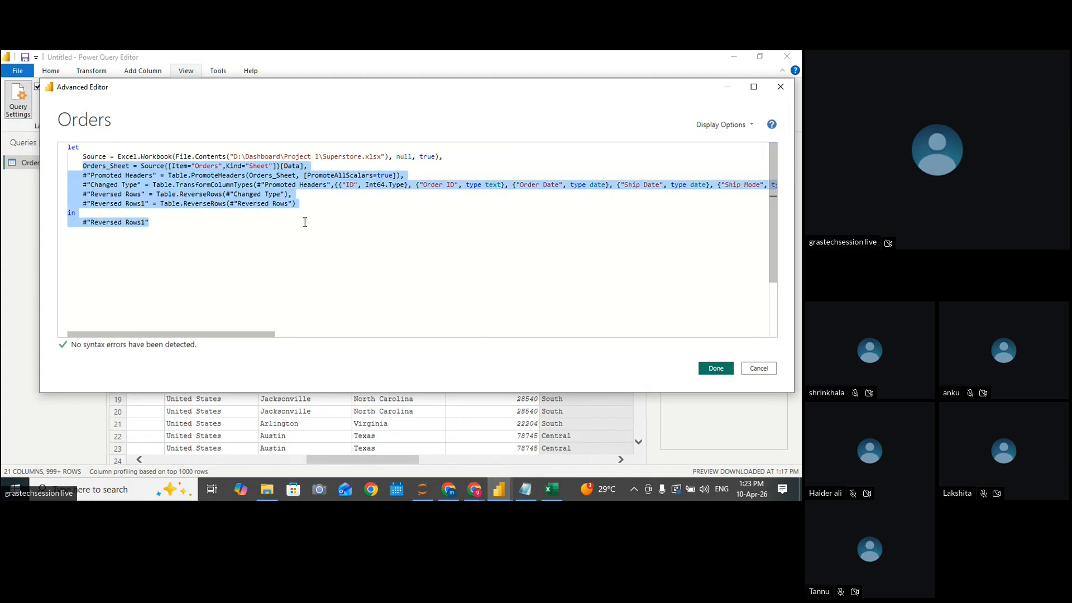
left_click(304, 222)
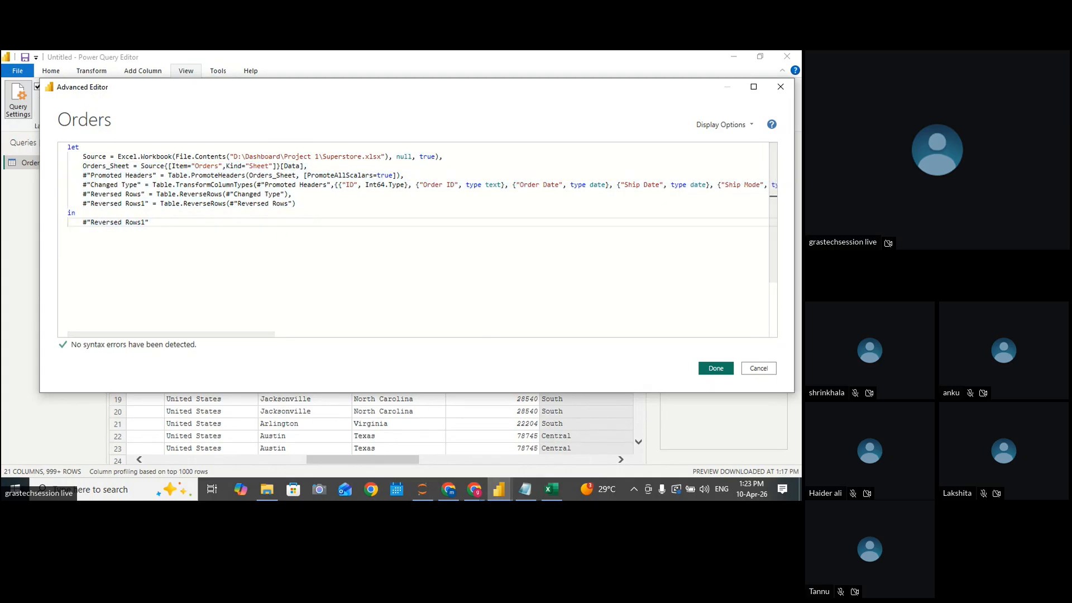
left_click_drag(339, 87, 233, 301)
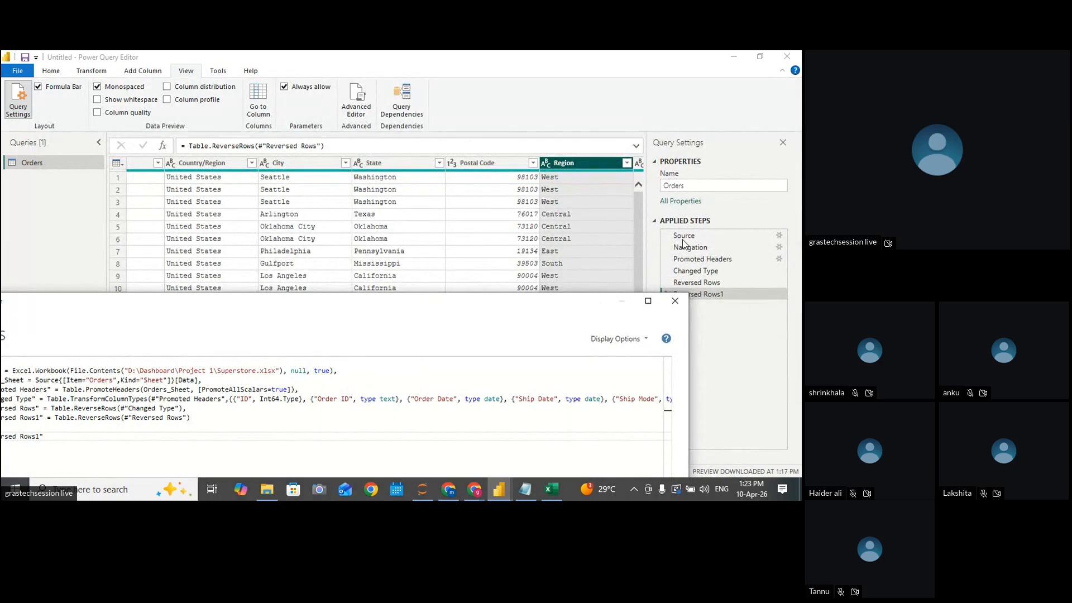
left_click(676, 301)
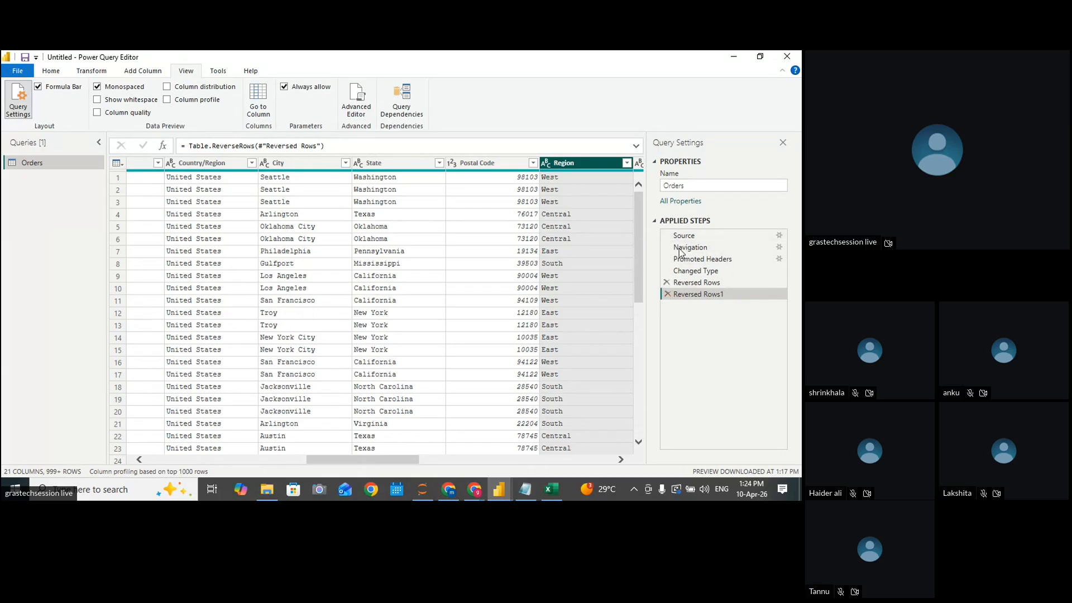
Reopen the Advanced Editor and highlight the Promoted Headers, Changed Type, Reversed Rows and Reversed Rows1 step names in the code
left_click(403, 118)
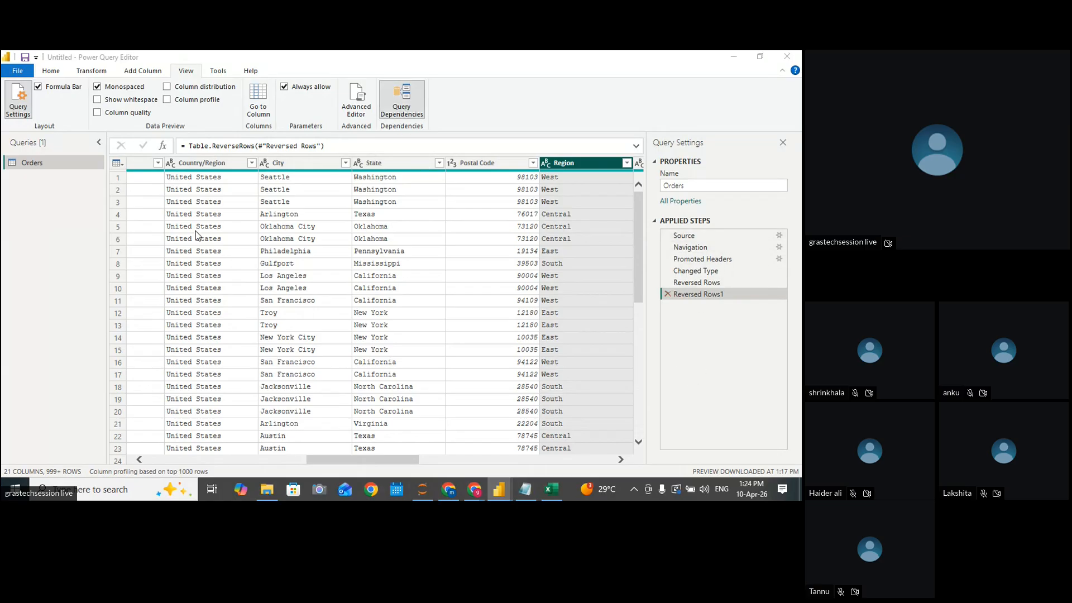
left_click(623, 72)
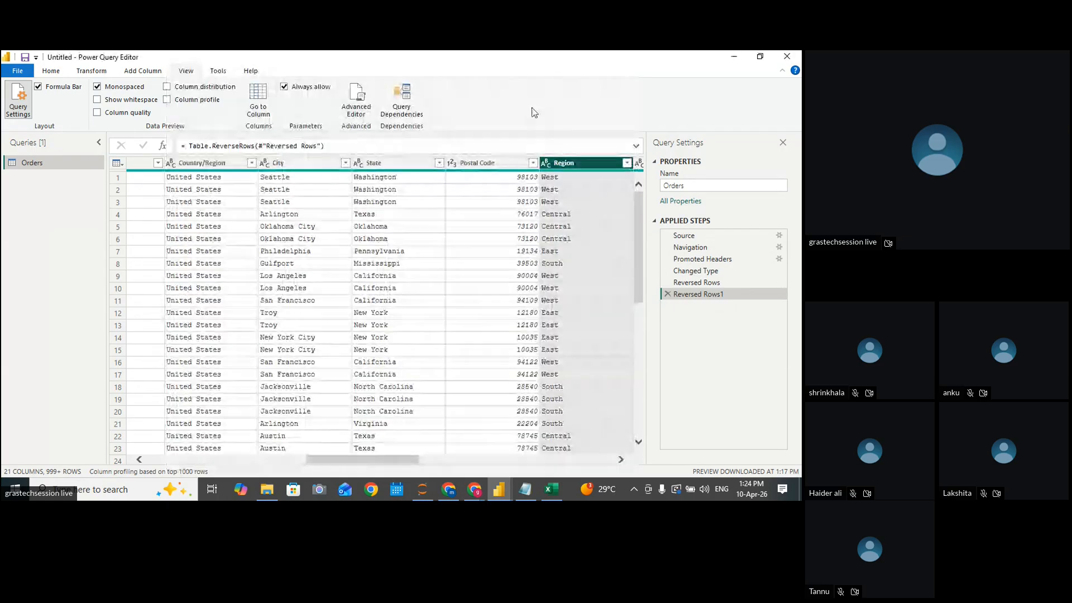
left_click(356, 92)
left_click_drag(378, 120, 302, 119)
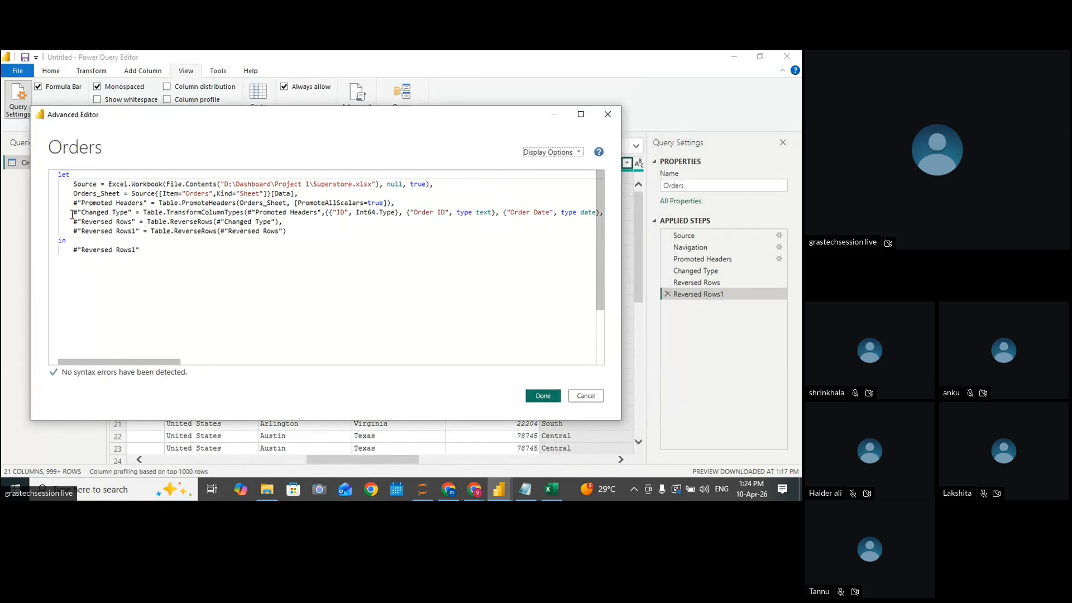
left_click_drag(72, 203, 140, 203)
left_click_drag(70, 213, 134, 213)
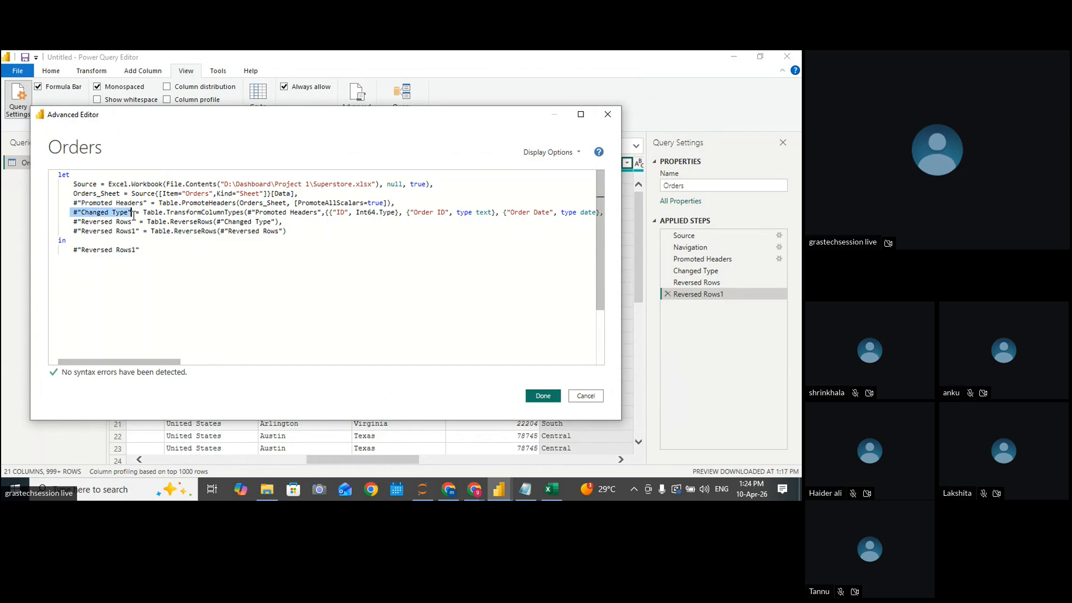
left_click_drag(71, 222, 131, 223)
left_click_drag(67, 230, 133, 233)
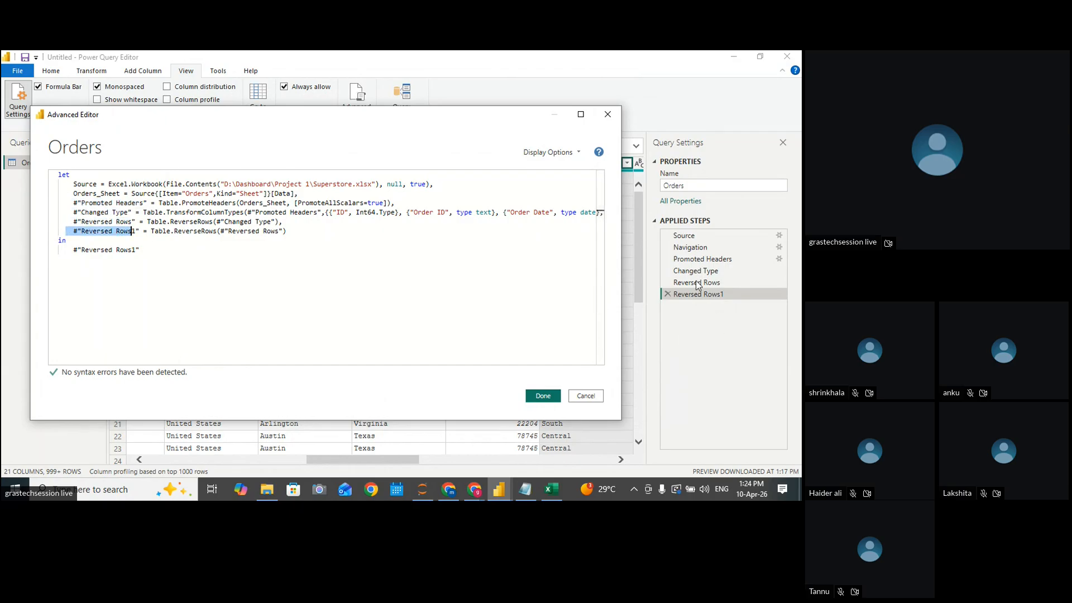
Maximize the Advanced Editor, examine the Orders query code from the Source line to the end, and close it without changes
left_click(579, 117)
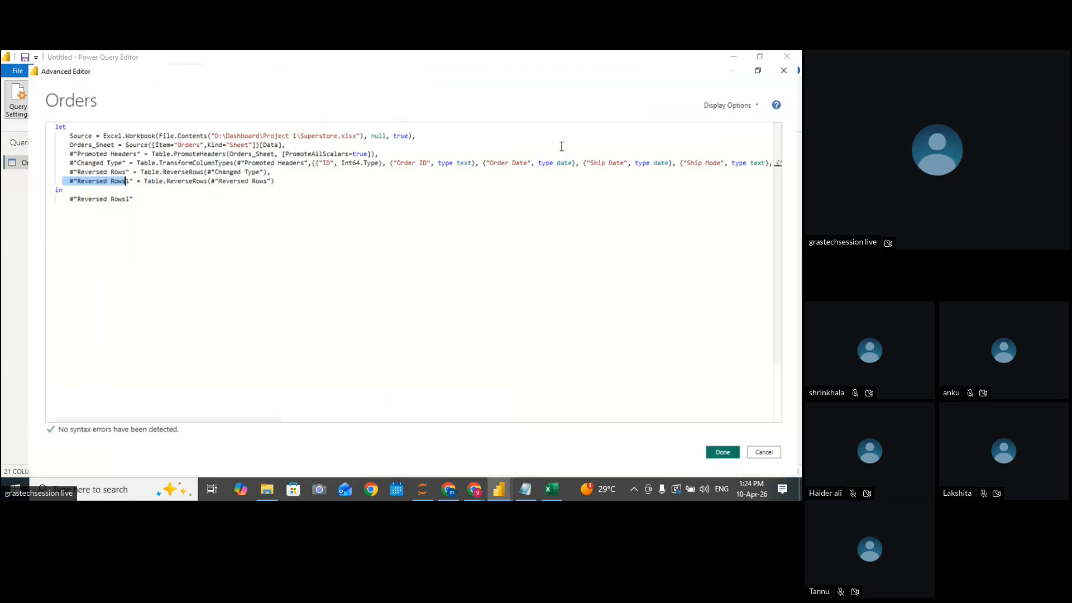
left_click_drag(44, 133, 229, 177)
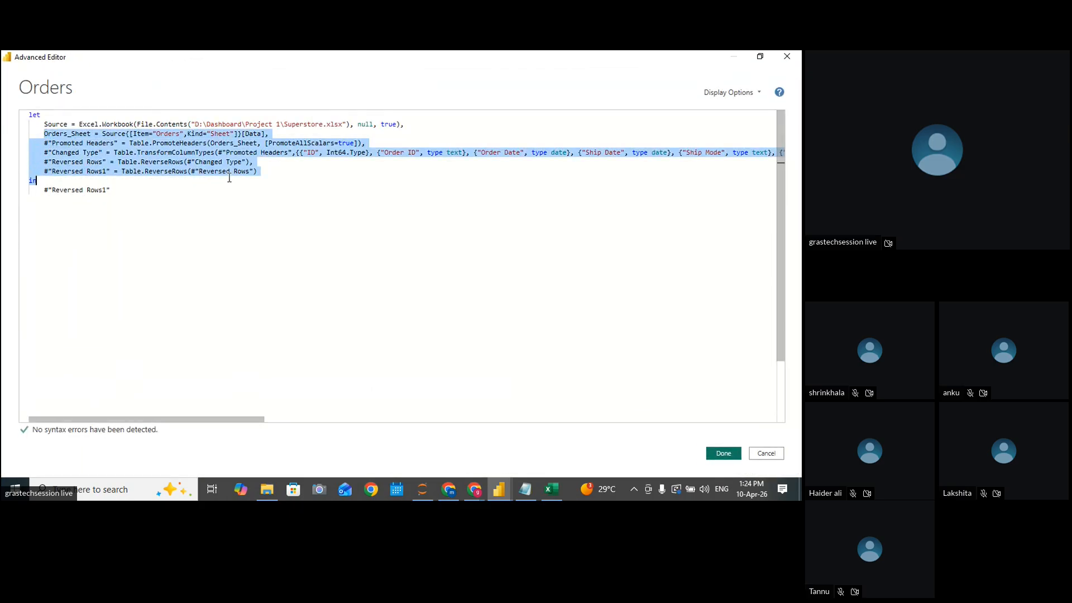
left_click(271, 175)
left_click_drag(98, 190, 18, 121)
left_click(44, 124)
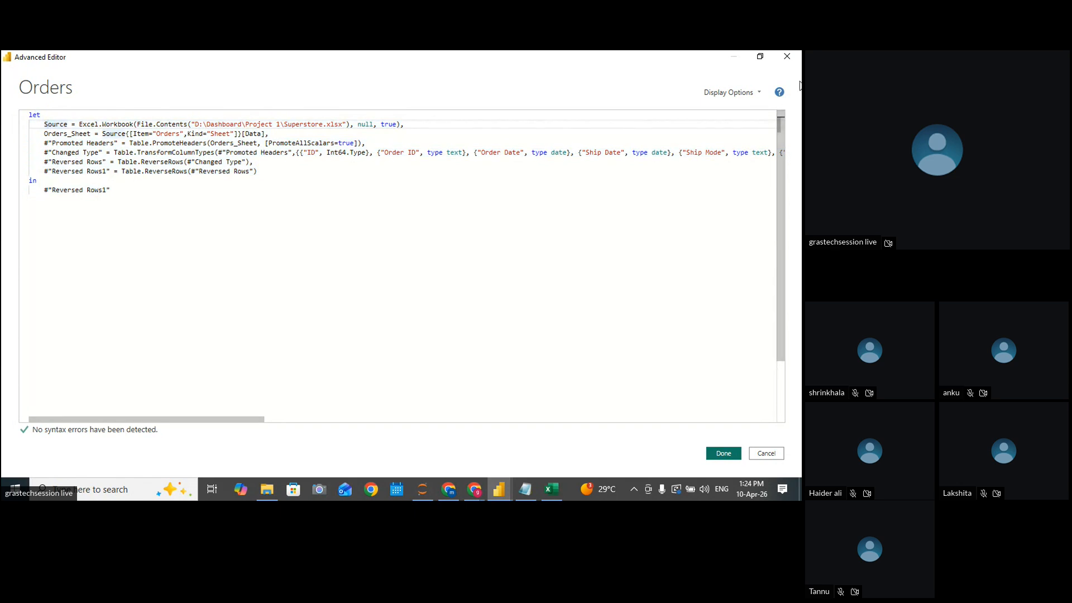
left_click(787, 58)
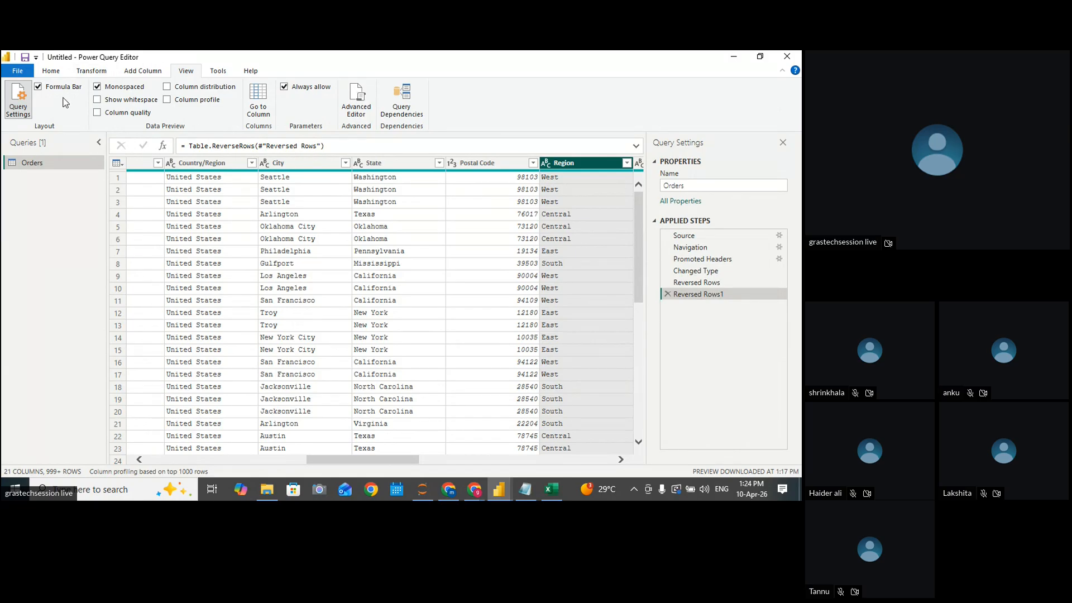
Display the commands for adding columns, comparing them briefly with the Transform commands
left_click(138, 70)
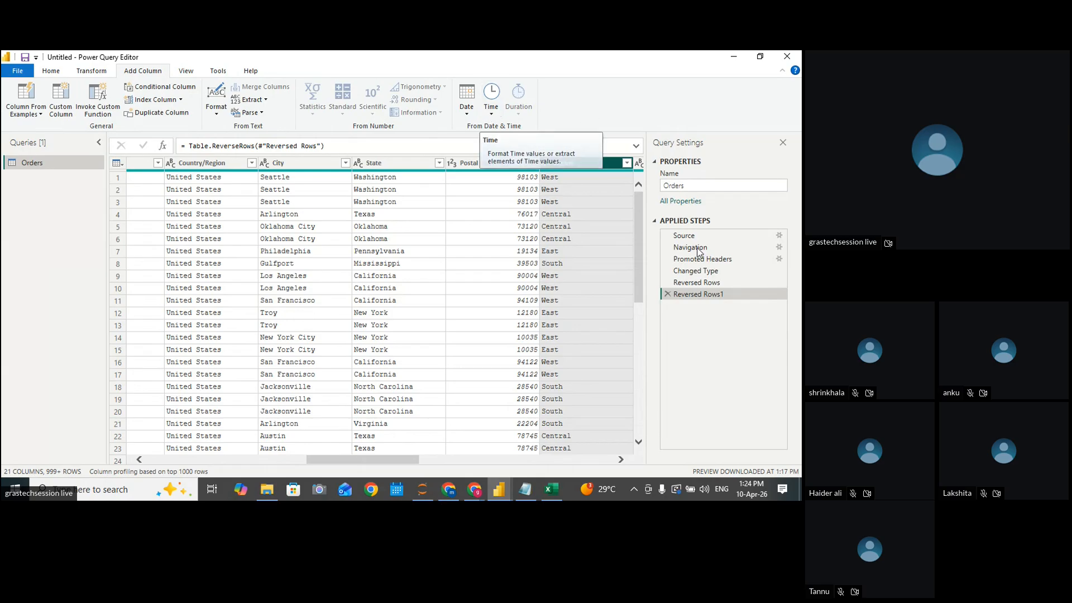
left_click(94, 72)
left_click(146, 75)
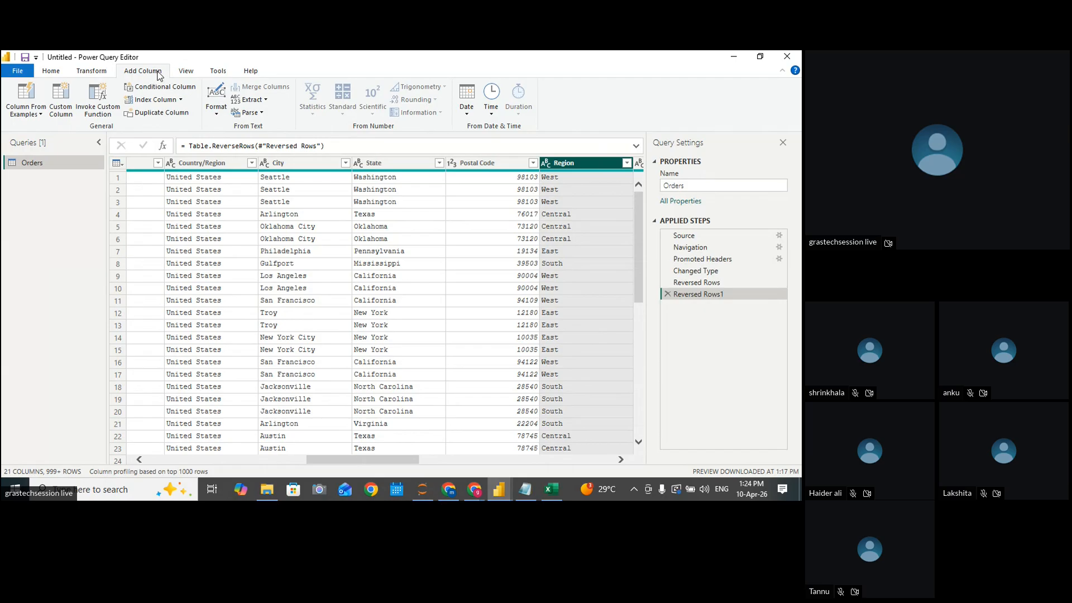
Switch to the Notepad notes and review the data types and the Step-2 Data Profilling entries for column profile, quality and distribution
left_click(520, 487)
left_click(440, 370)
key("Return")
key("Return")
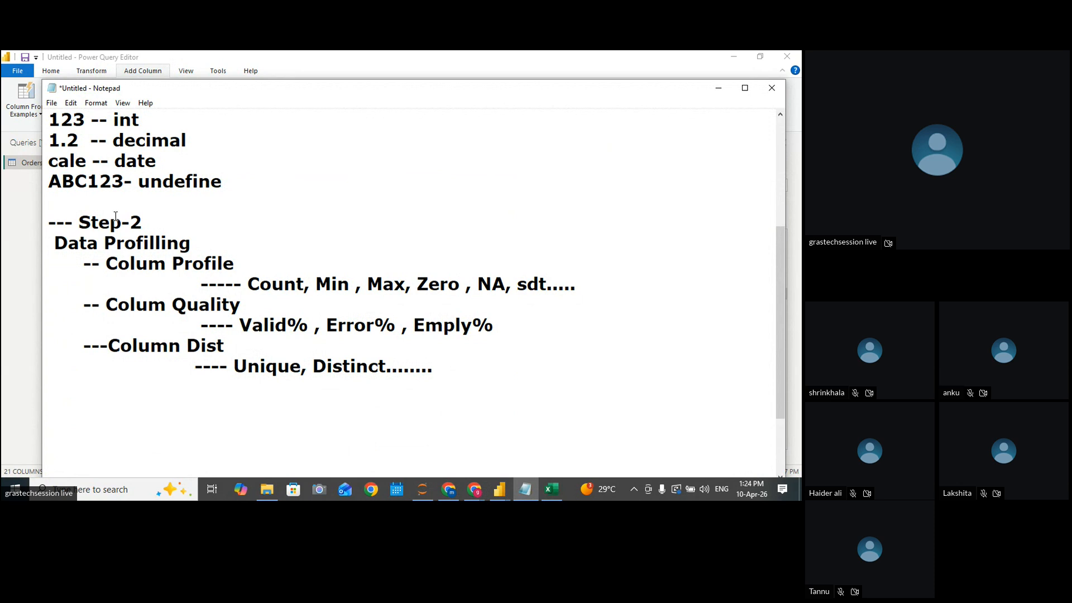
scroll(100, 206, "up", 1)
left_click_drag(73, 120, 254, 120)
scroll(293, 338, "down", 1)
left_click_drag(62, 223, 467, 373)
left_click(469, 373)
left_click_drag(240, 326, 494, 331)
left_click(309, 328)
left_click_drag(396, 328, 325, 328)
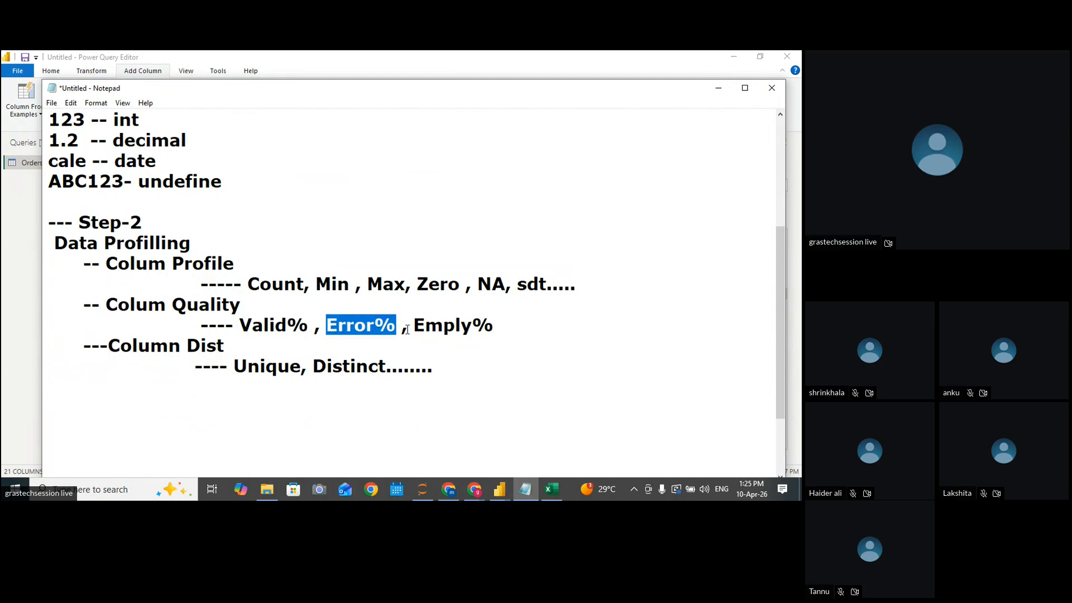
left_click_drag(413, 329, 494, 328)
left_click_drag(234, 368, 382, 369)
left_click_drag(247, 285, 615, 292)
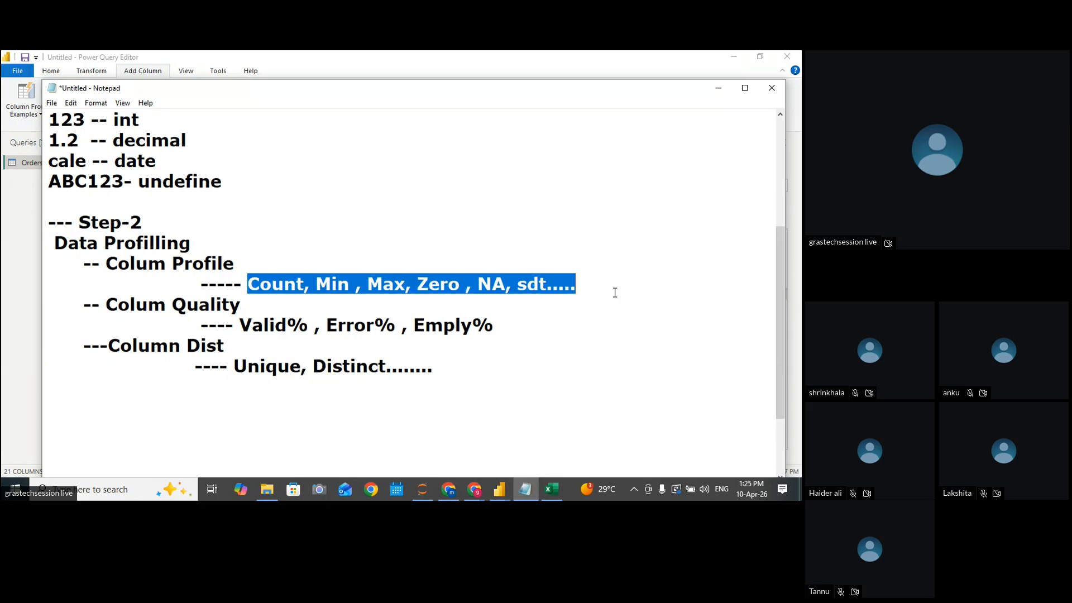
Add the heading "Add Column" below the data profiling notes, with a line of ten dashes under it
left_click(465, 373)
key("Return")
key("Return")
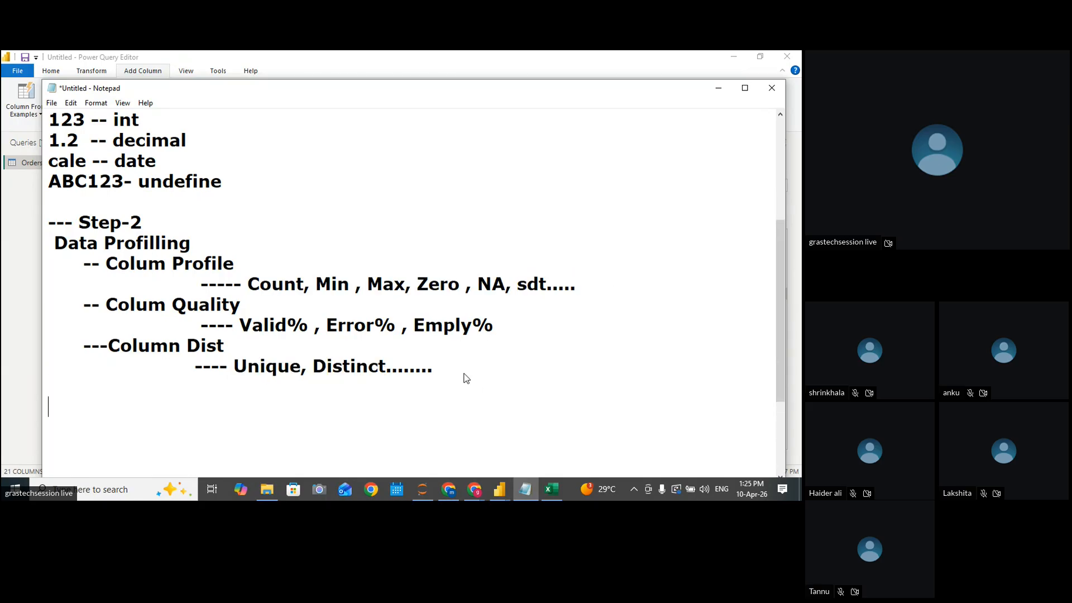
type("Add COLUMN\\\\\\")
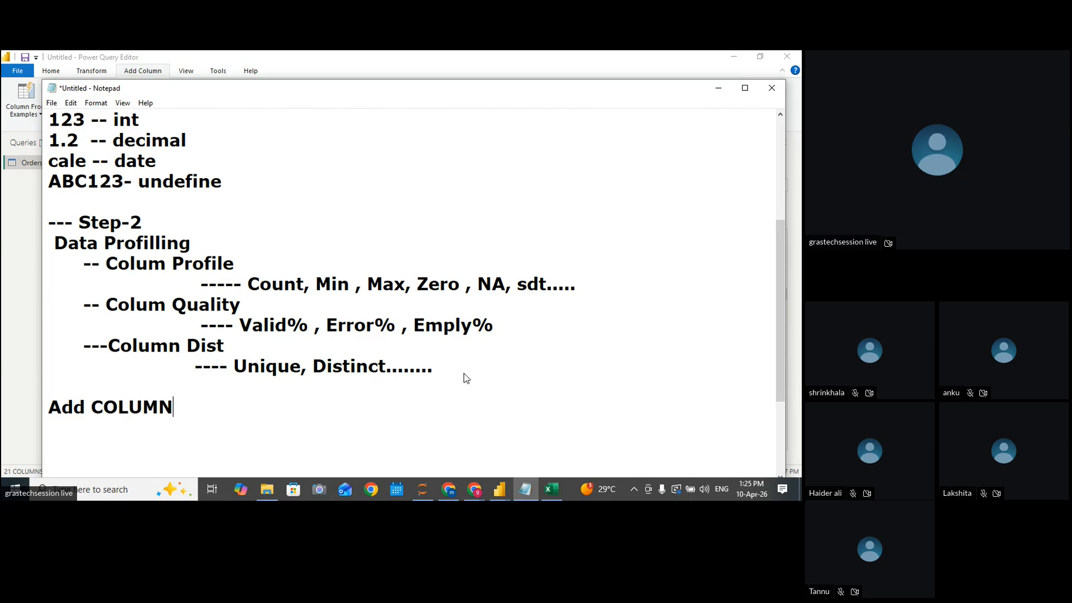
key("BackSpace")
key("BackSpace")
key("BackSpace")
key("BackSpace")
key("BackSpace")
key("BackSpace")
key("BackSpace")
key("BackSpace")
type("olumn")
key("Return")
type("----------")
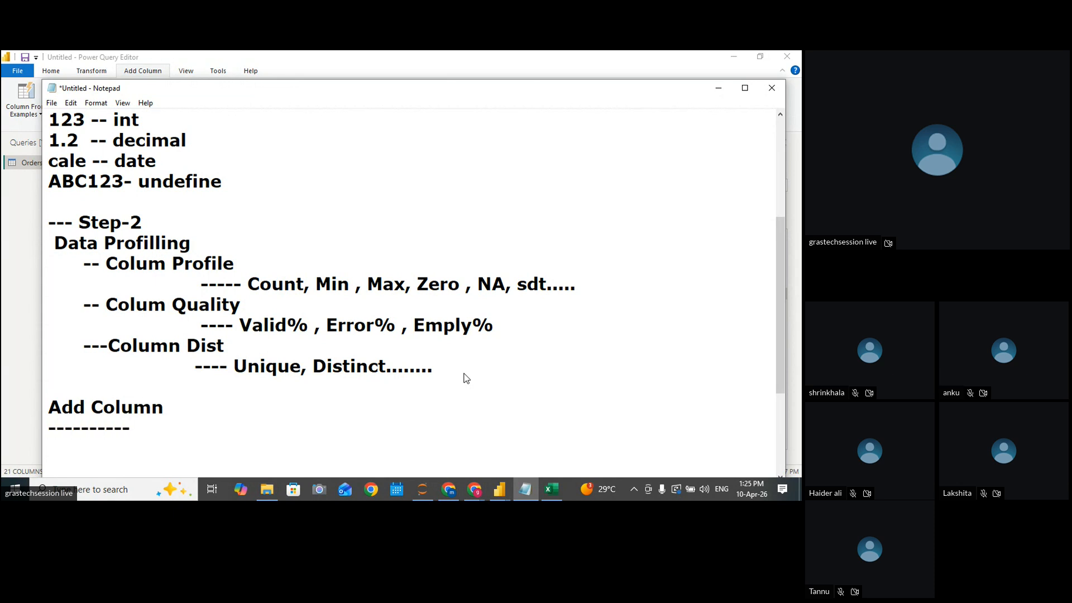
Add the subheading "General" with an indented "----" line beneath it, followed by blank lines
key("Return")
type("General")
key("Return")
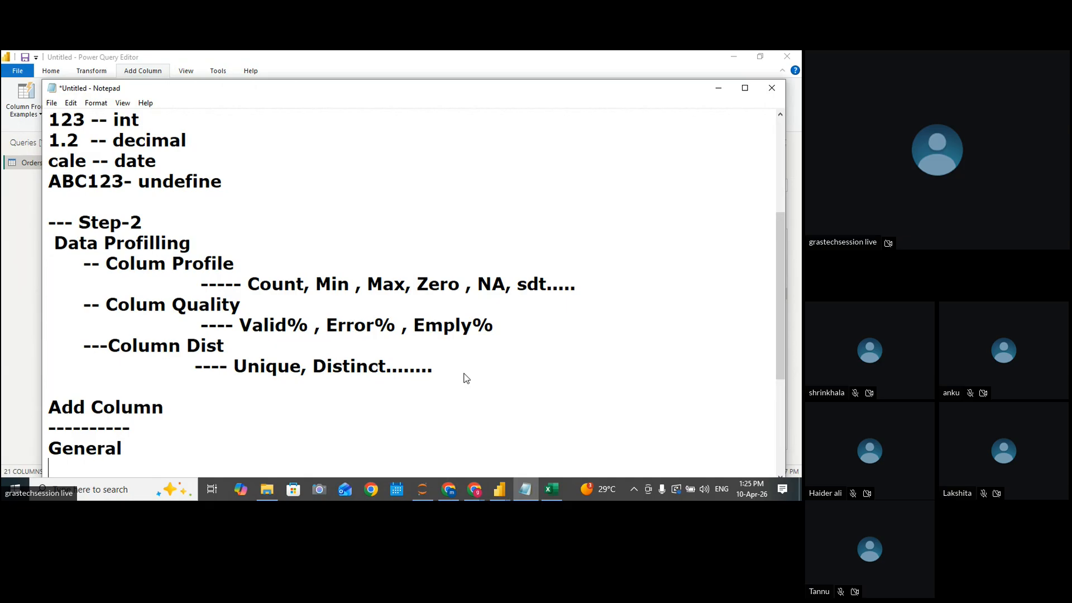
type("----")
key("Return")
key("Return")
key("Return")
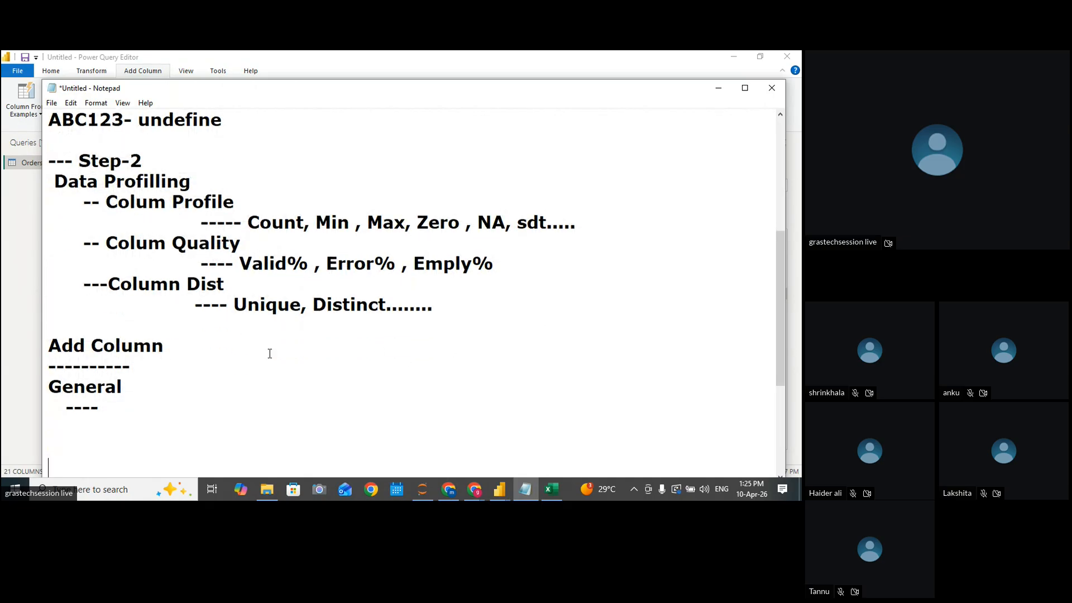
Maximize Notepad and enter the list item "1- Column form example" under General
double_click(277, 99)
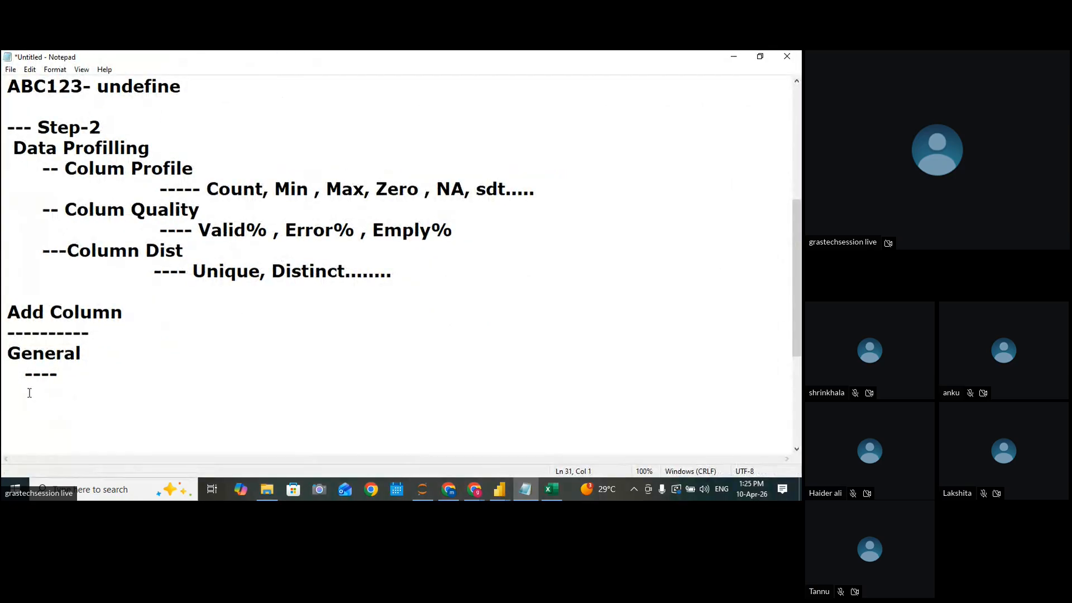
type("1- Column fo")
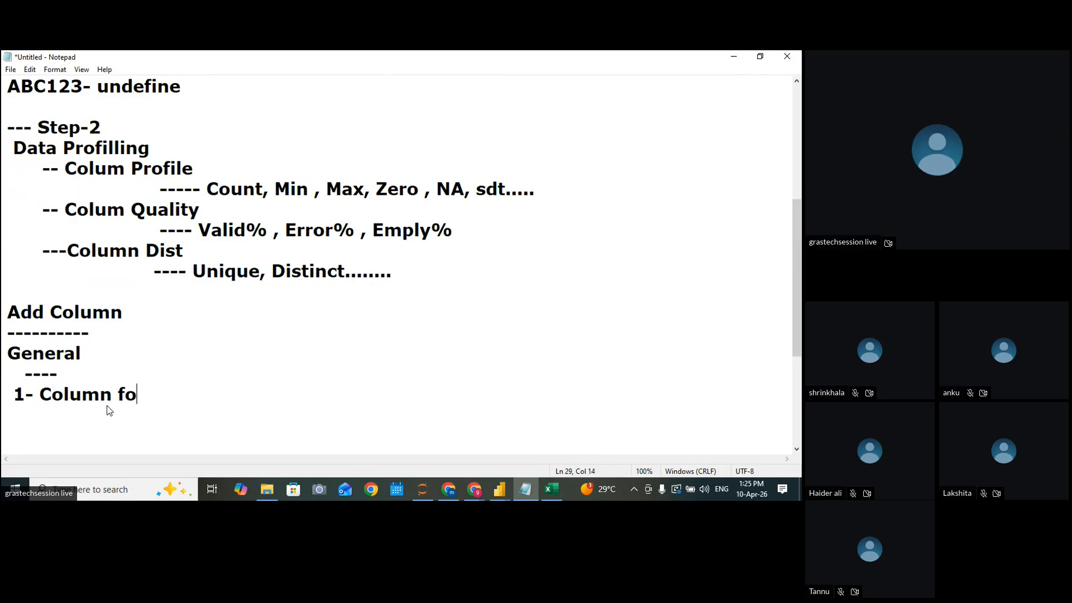
type("rm example")
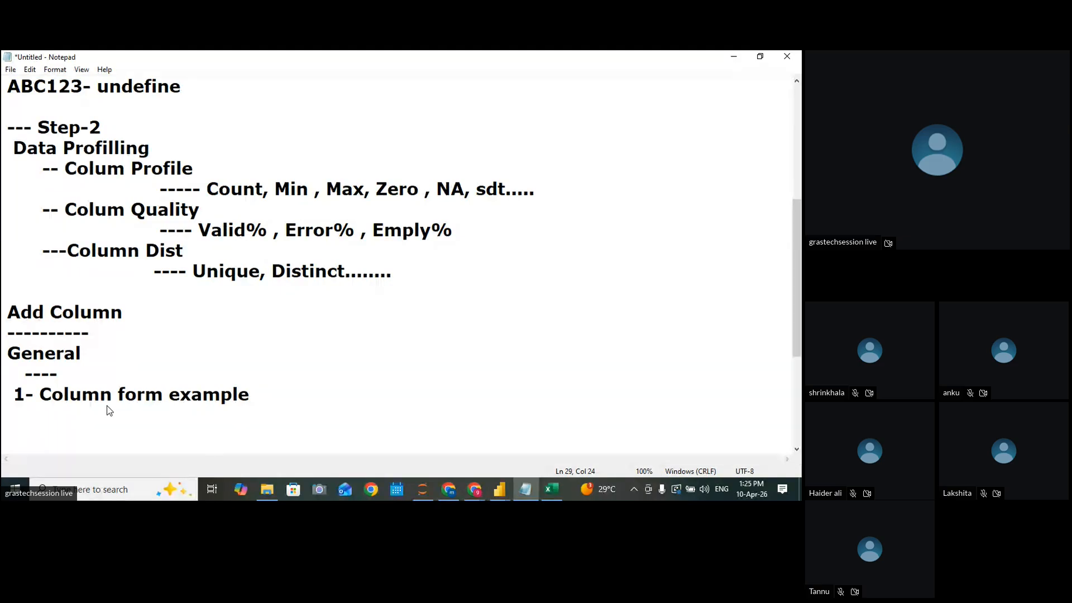
Add the list items "2- Custom Column" and "3- Conditional Column" under General
key("Return")
type("2- Ci")
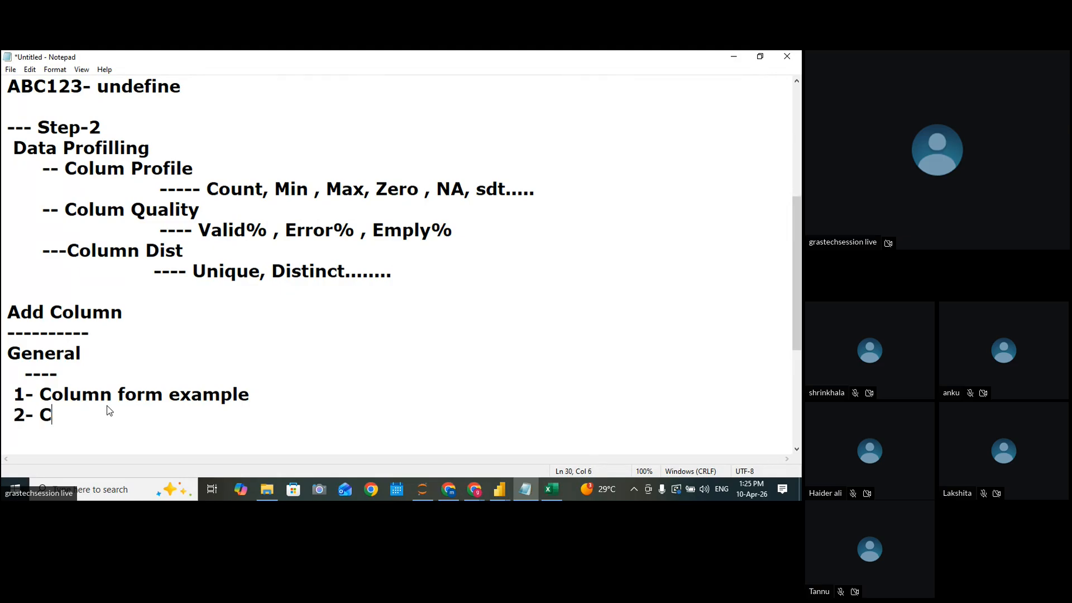
key("BackSpace")
type("ustom Column")
key("Return")
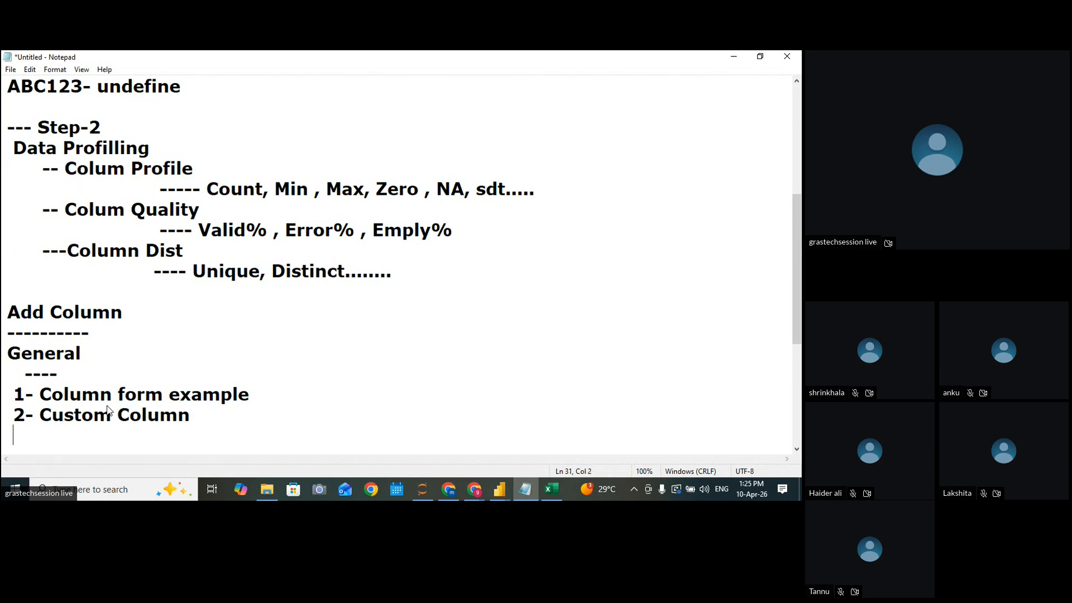
type("3- Conditional")
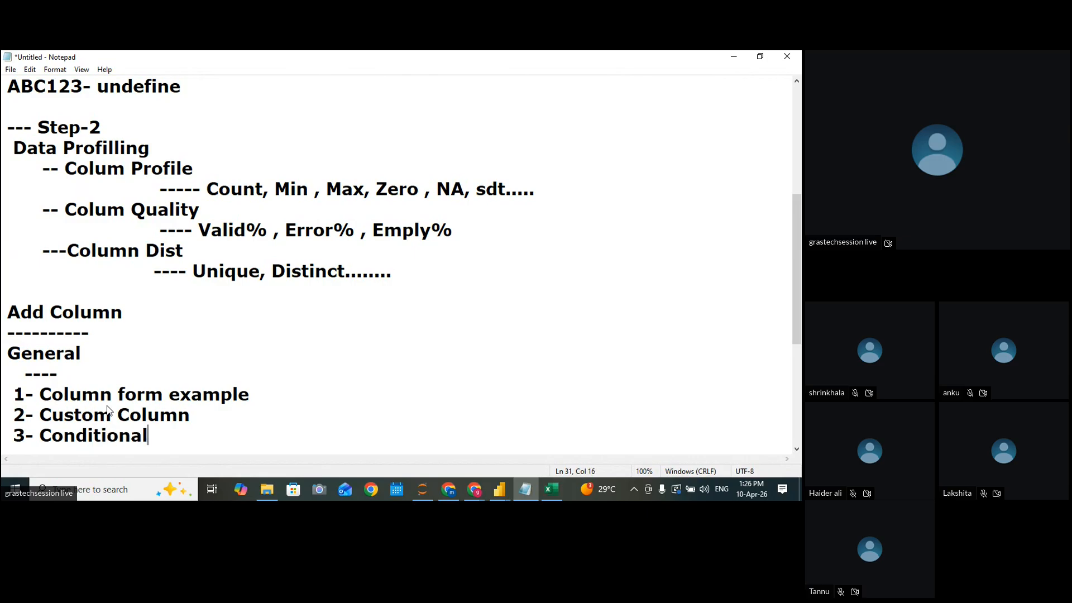
type(" Column")
key("Return")
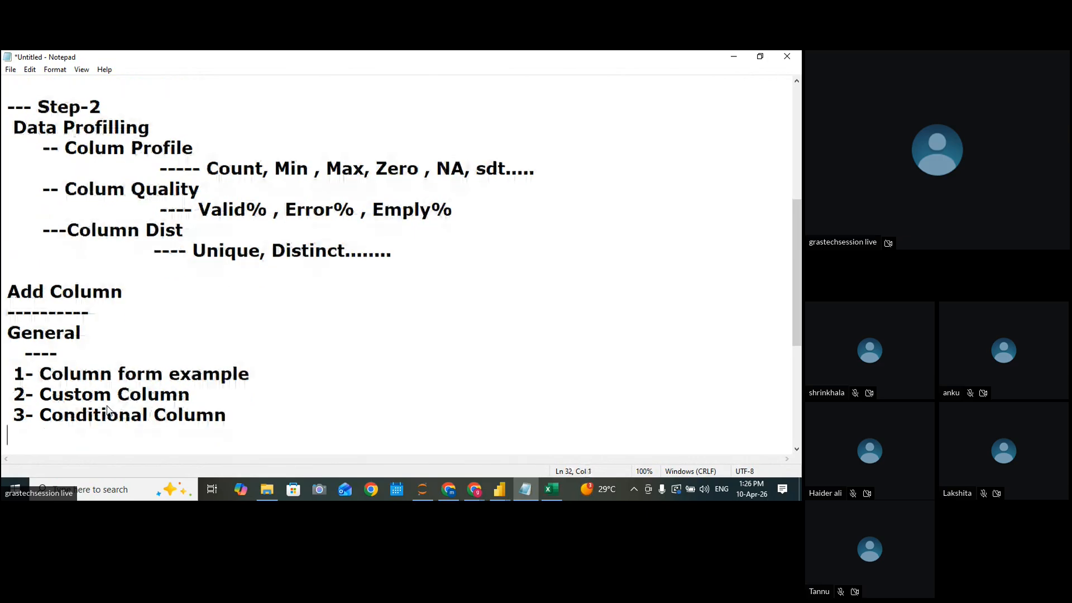
Continue the General list with the items "4- Duplcaite" and "5- Index"
type("4- Duplcate")
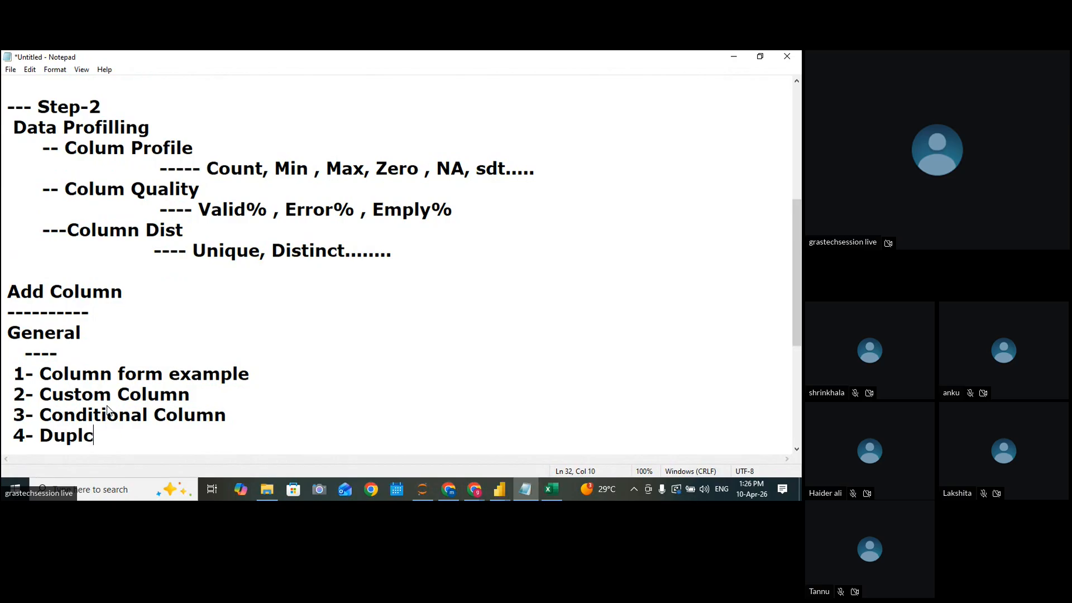
key("Return")
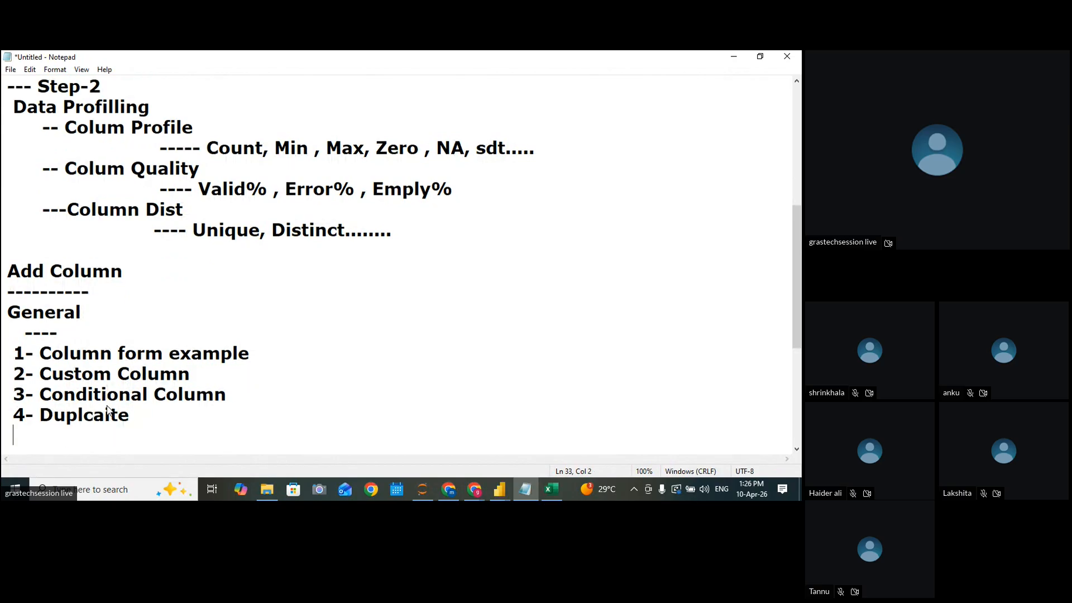
type("5- Index")
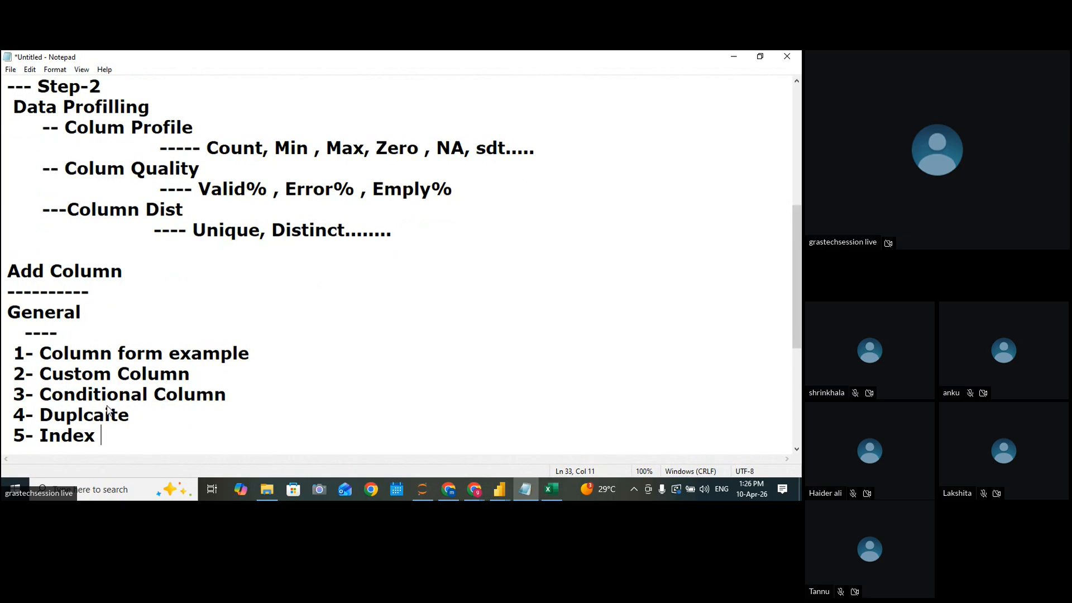
Add the list item "6- Invoke Custom" and leave blank lines after it
key("Return")
type("6=")
key("BackSpace")
type("- Inv")
type("oke Colum")
key("BackSpace")
key("BackSpace")
key("BackSpace")
key("BackSpace")
type("ustom")
key("BackSpace")
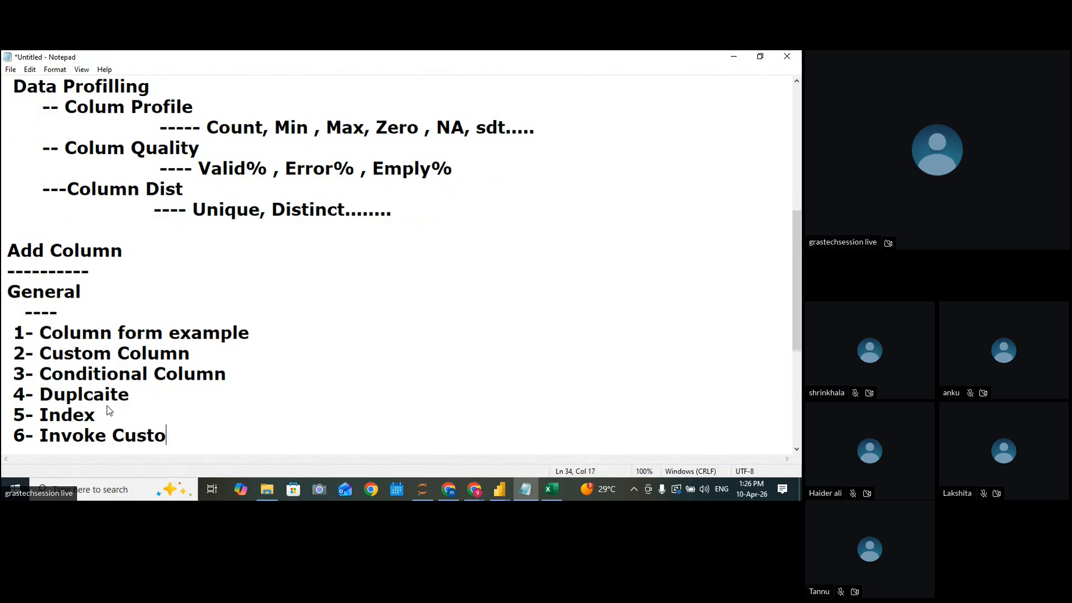
type("m")
key("Return")
key("Return")
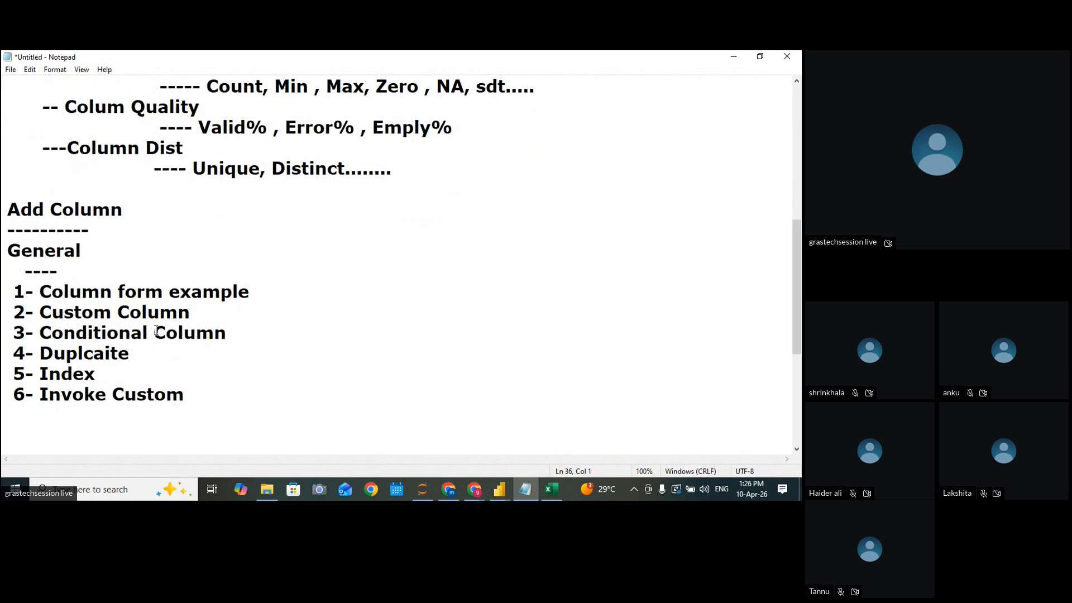
Correct the spelling of list item 4 to "Duplicate"
left_click(114, 356)
key("BackSpace")
key("BackSpace")
key("BackSpace")
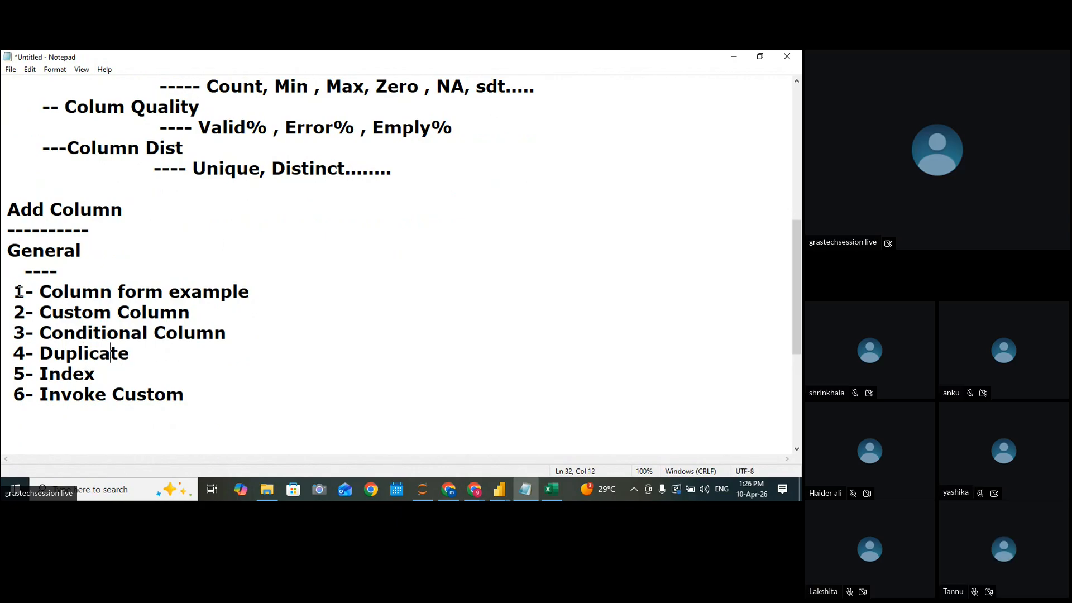
Add a separator line of six dashes below the General list, leaving one blank line above it
left_click_drag(25, 291, 191, 398)
left_click(209, 400)
key("Down")
key("Down")
type("------")
Copy the line "1- Column form example" and paste it as a heading below the dashed separator
left_click_drag(15, 291, 276, 296)
key("ctrl+c")
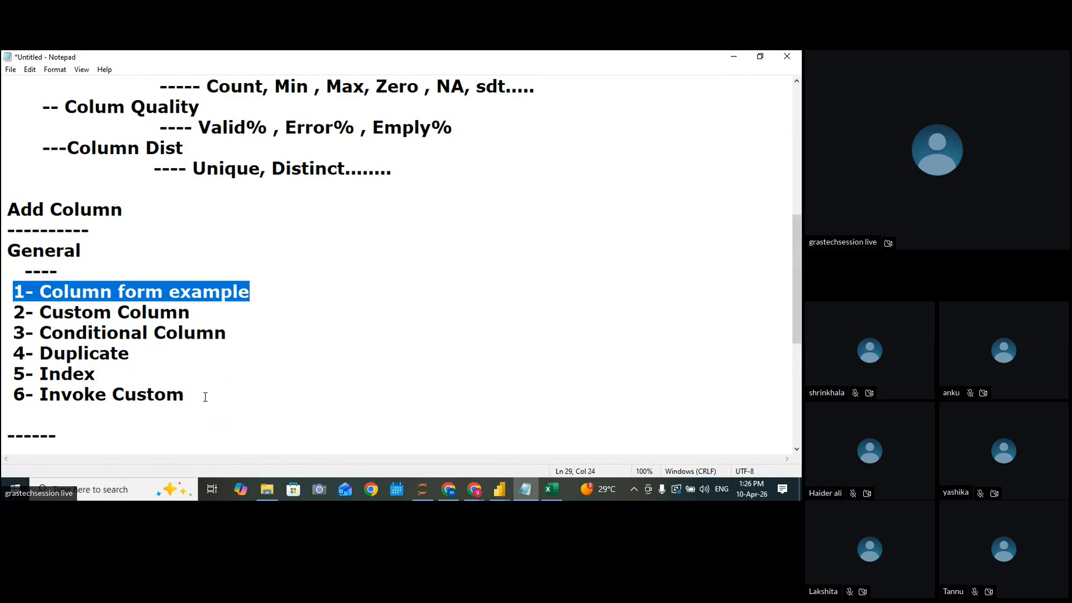
left_click(92, 444)
key("Return")
key("Return")
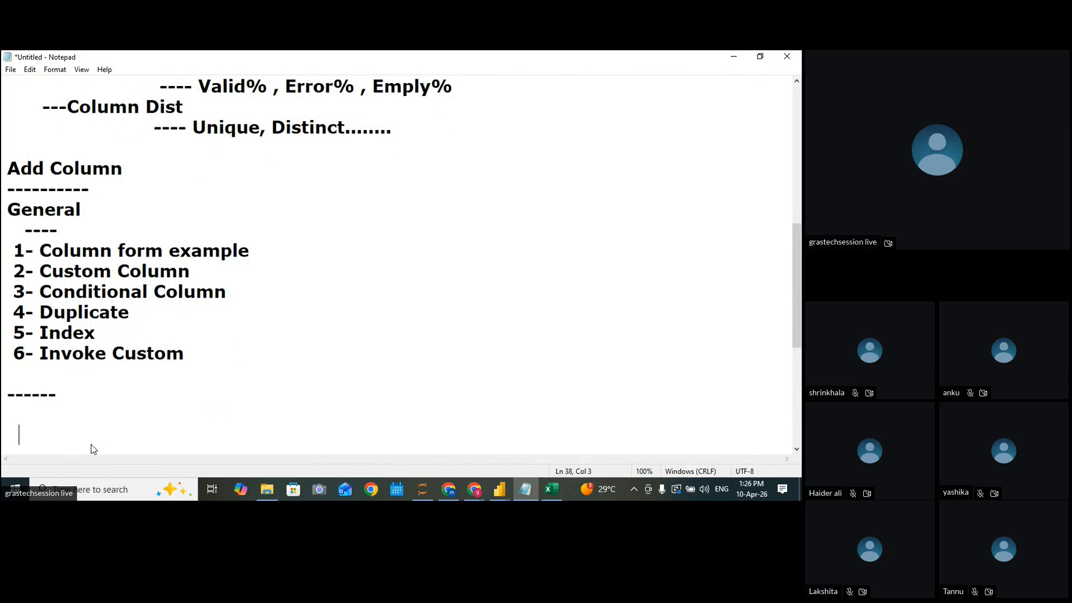
key("ctrl+v")
Restore Notepad to a smaller window and add "a- From selection" and "b- form all column" under the pasted heading
left_click_drag(273, 57, 342, 58)
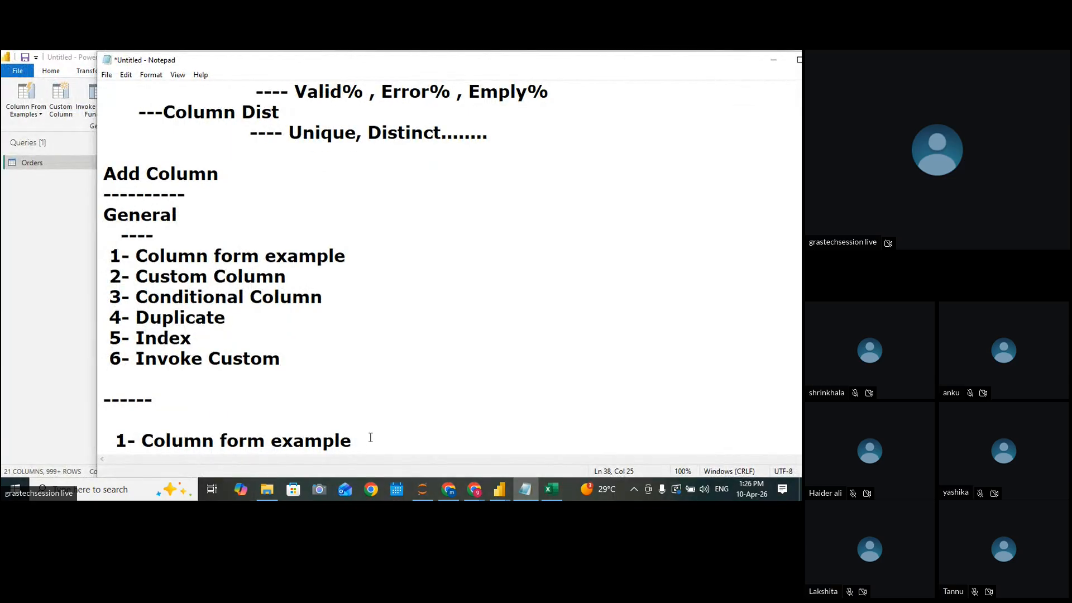
key("Return")
key("Return")
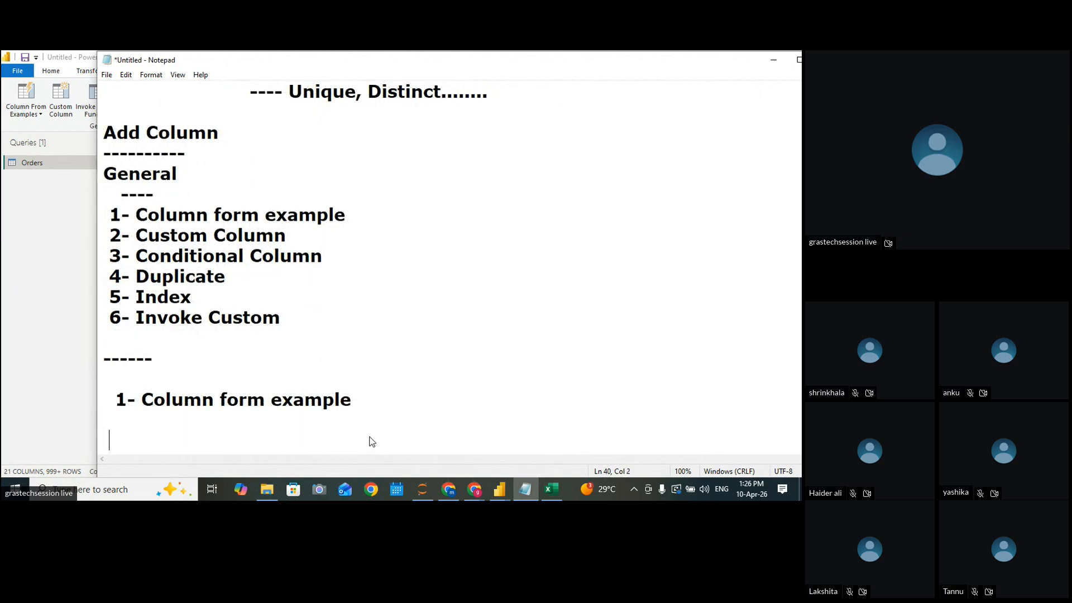
type("a- From selec")
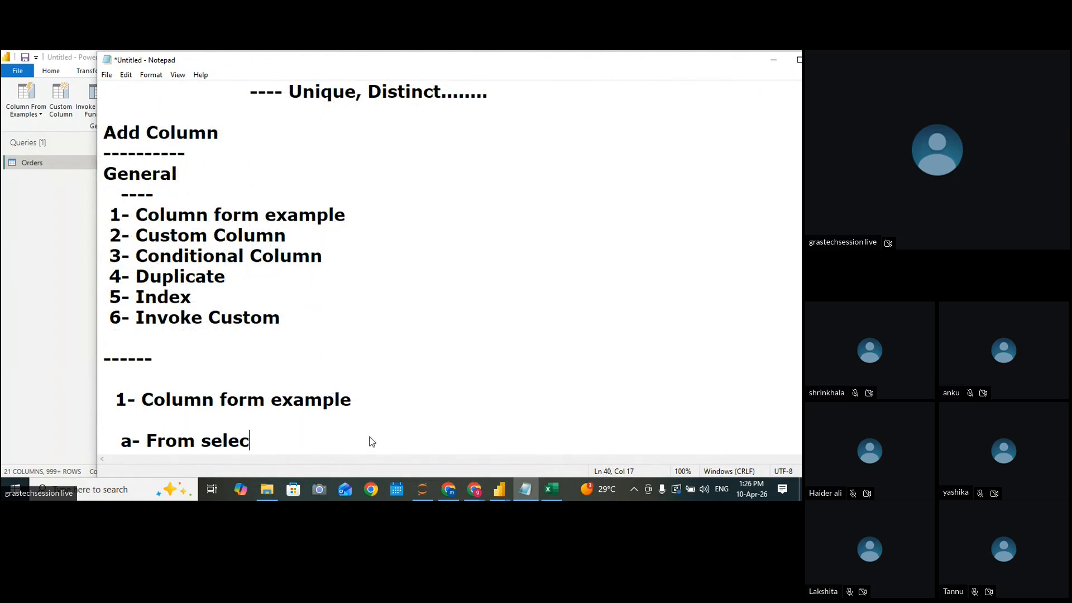
type("tion")
key("Return")
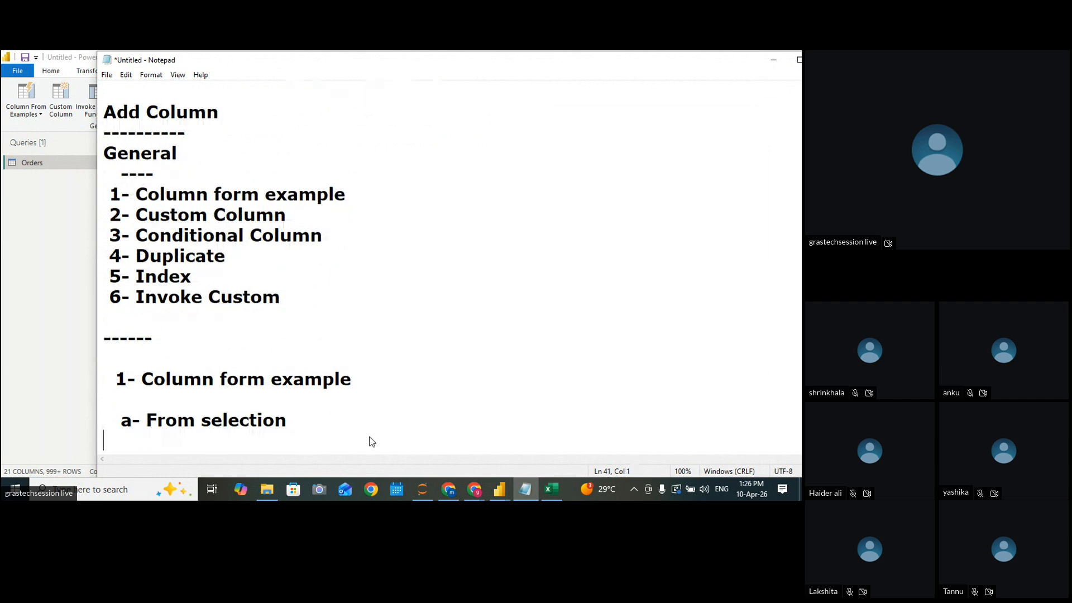
type("3")
key("BackSpace")
type("b- form all ")
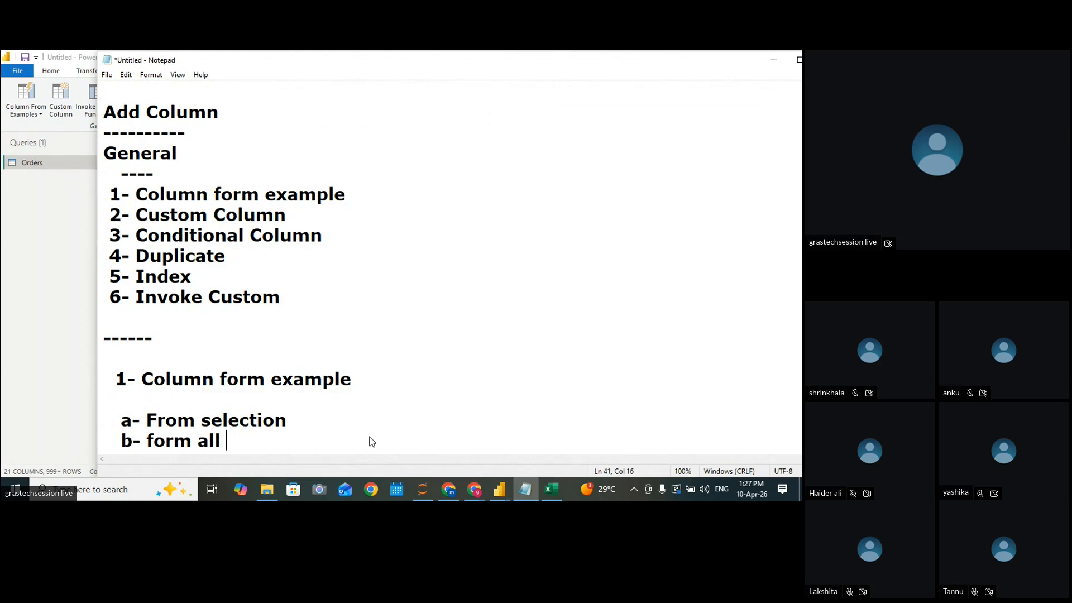
type("column")
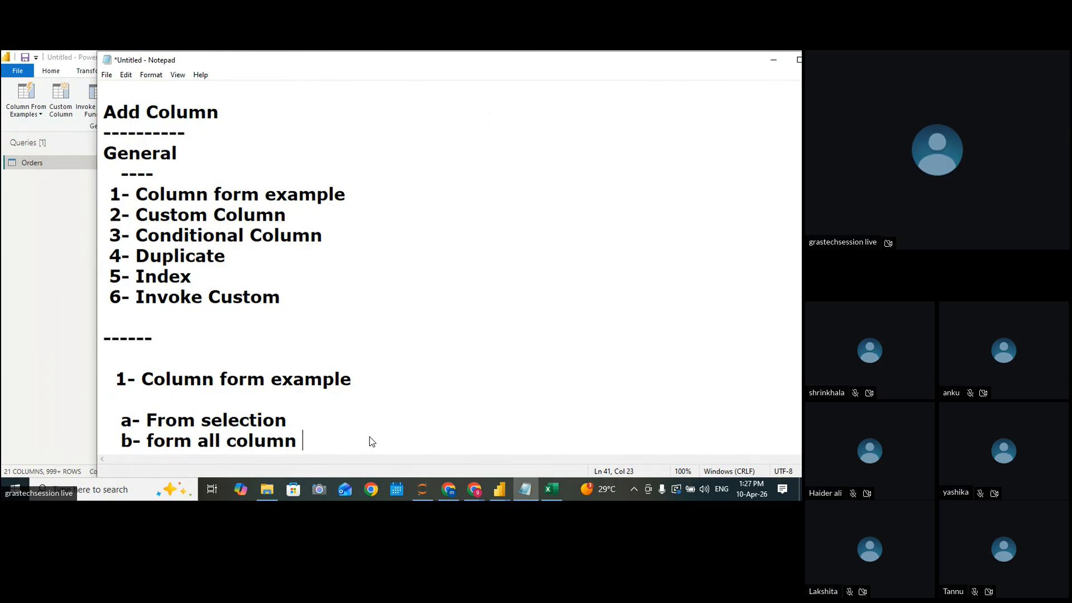
Switch to Power Query Editor and start a Column From Examples from selection on the Order ID column
left_click(37, 360)
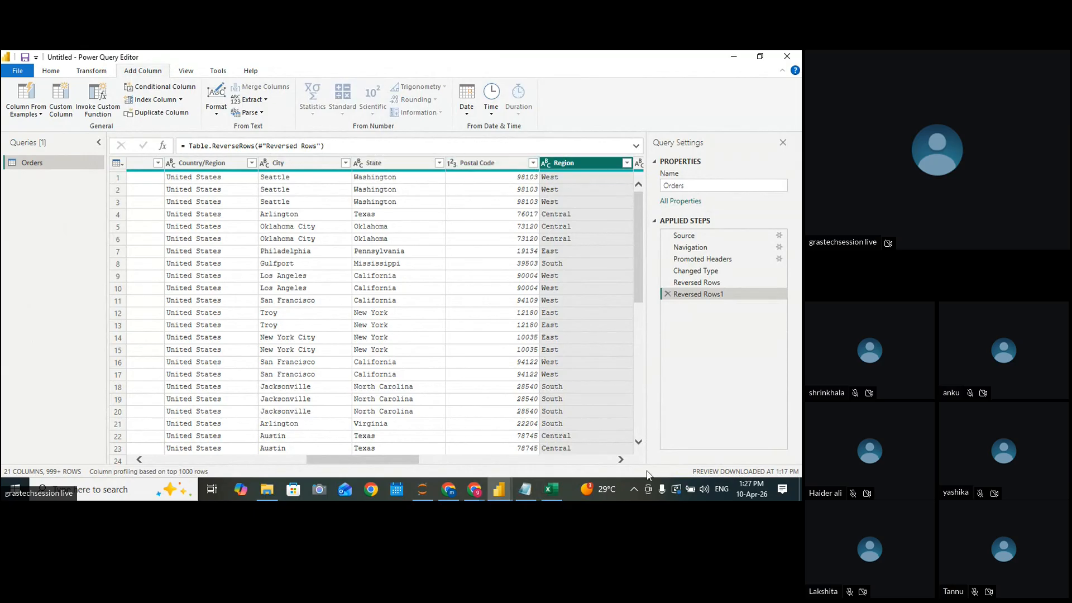
left_click_drag(429, 464, 226, 465)
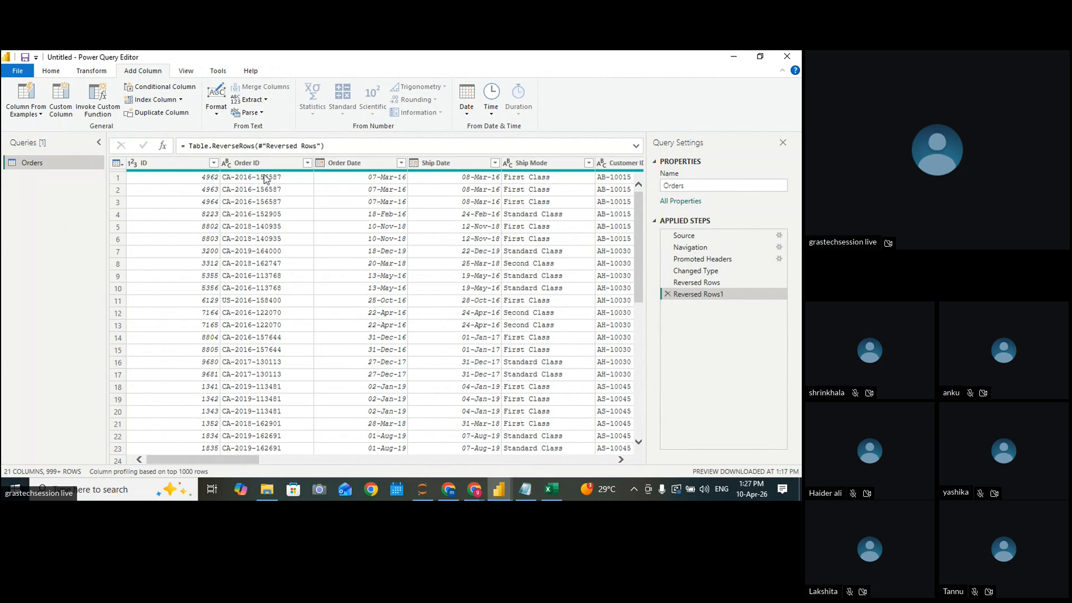
left_click(26, 112)
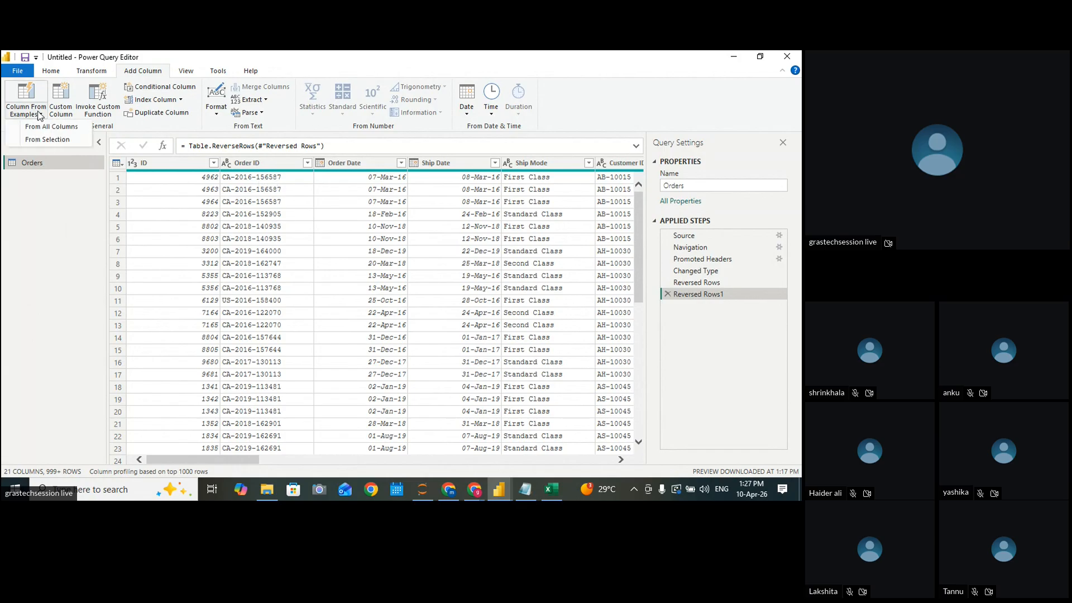
left_click(259, 166)
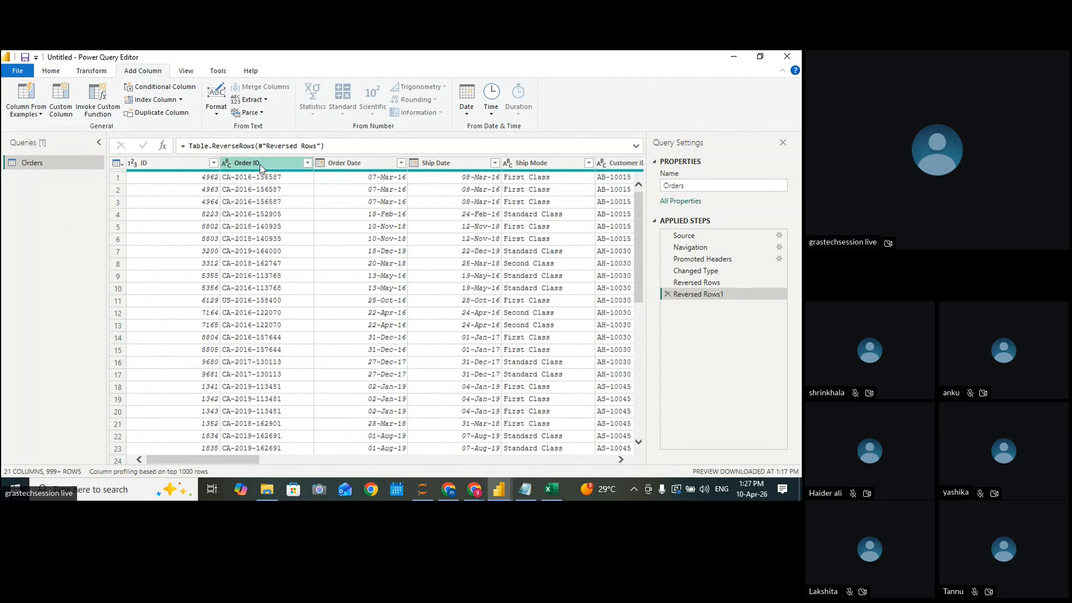
left_click(259, 164)
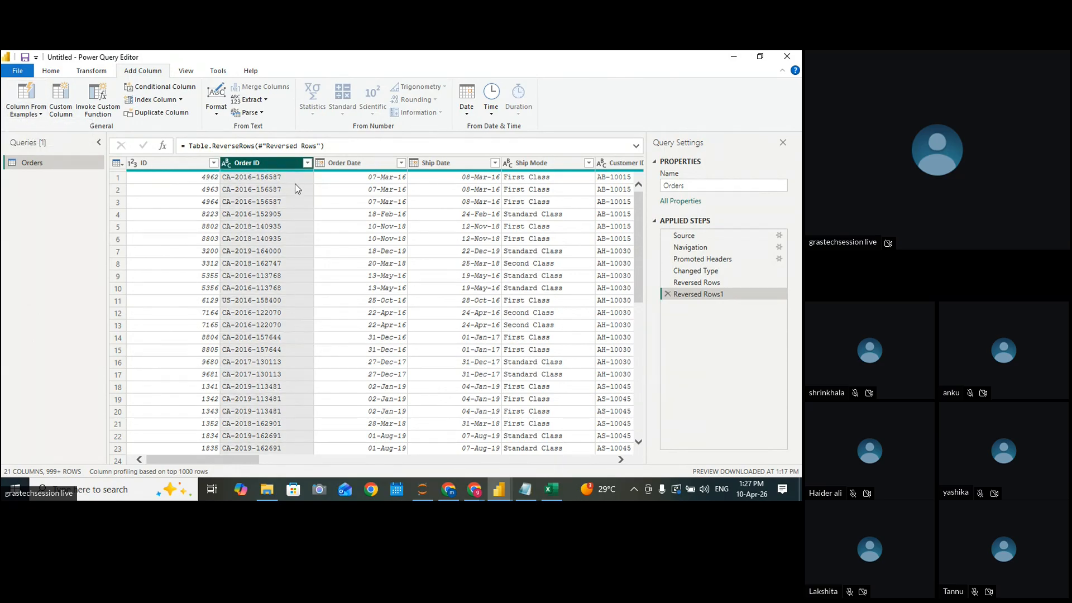
left_click(43, 115)
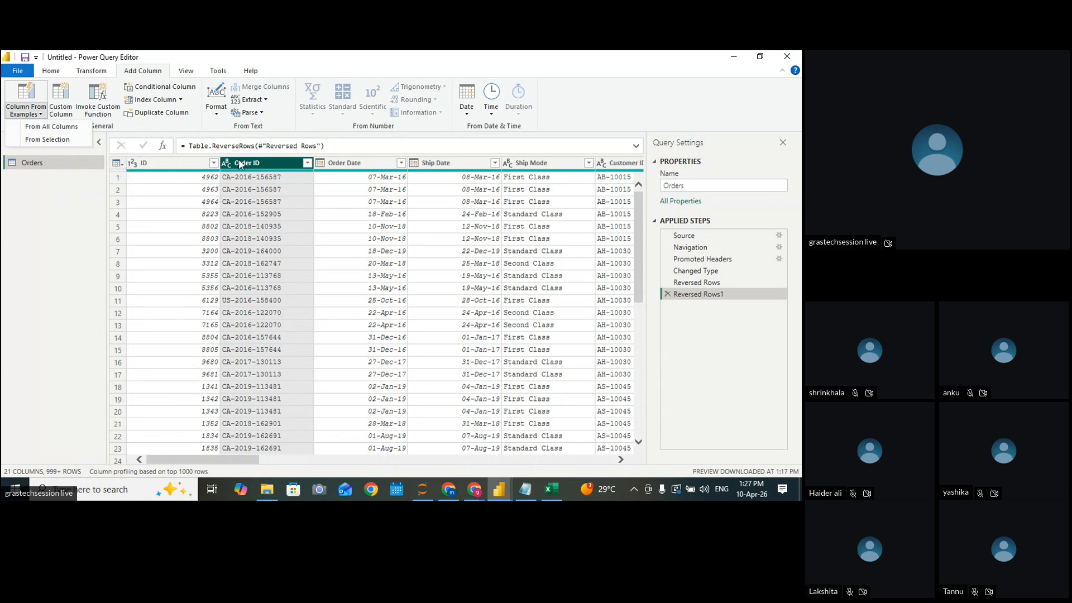
left_click(52, 139)
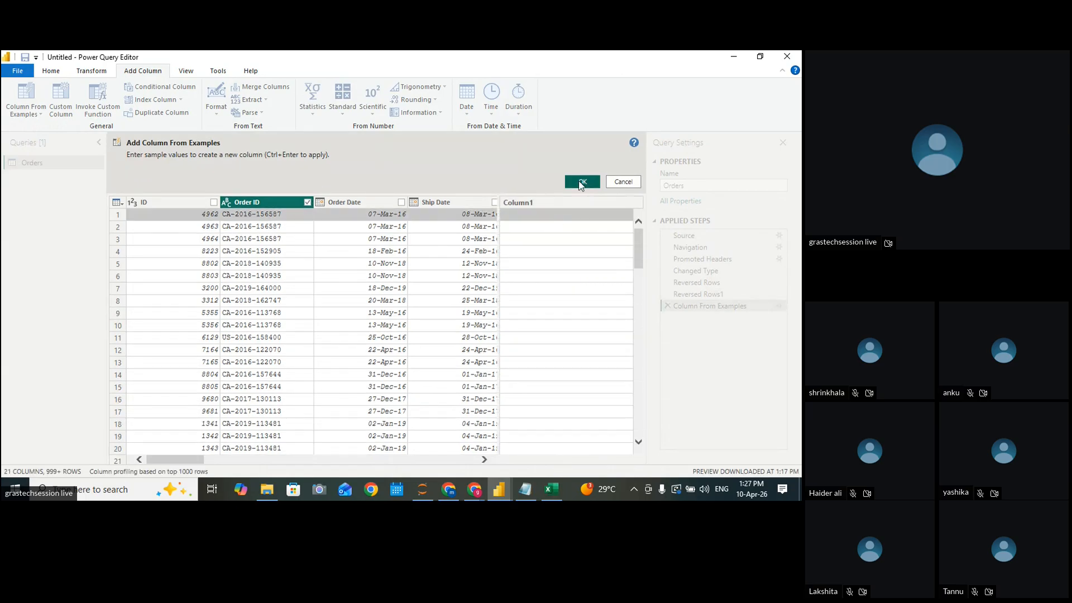
Enter the digits after the second hyphen of the first row's Order ID as the example value and create the column
left_click(523, 215)
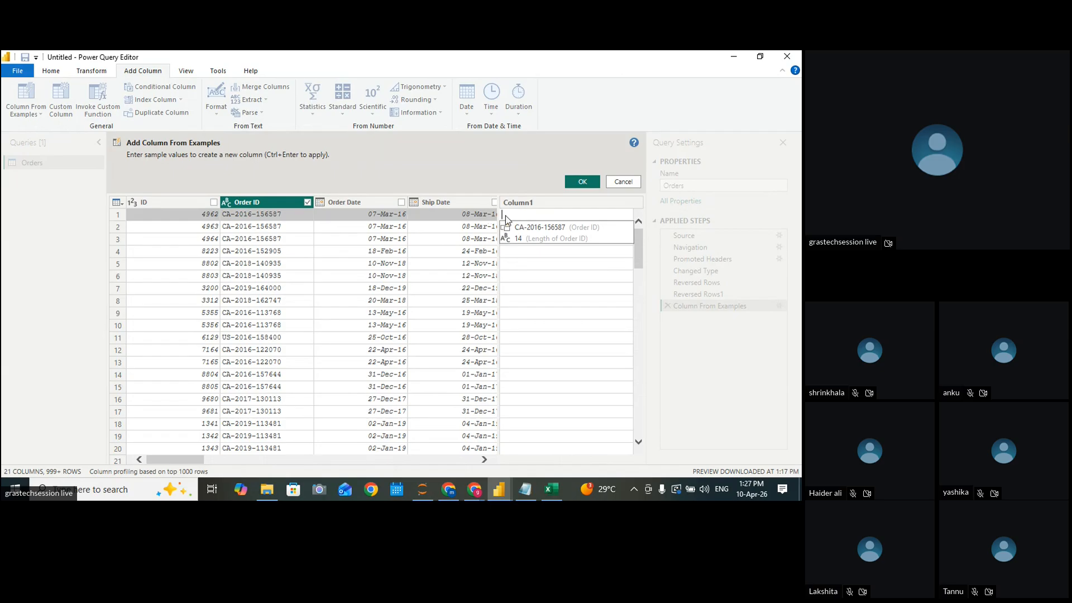
type("156587")
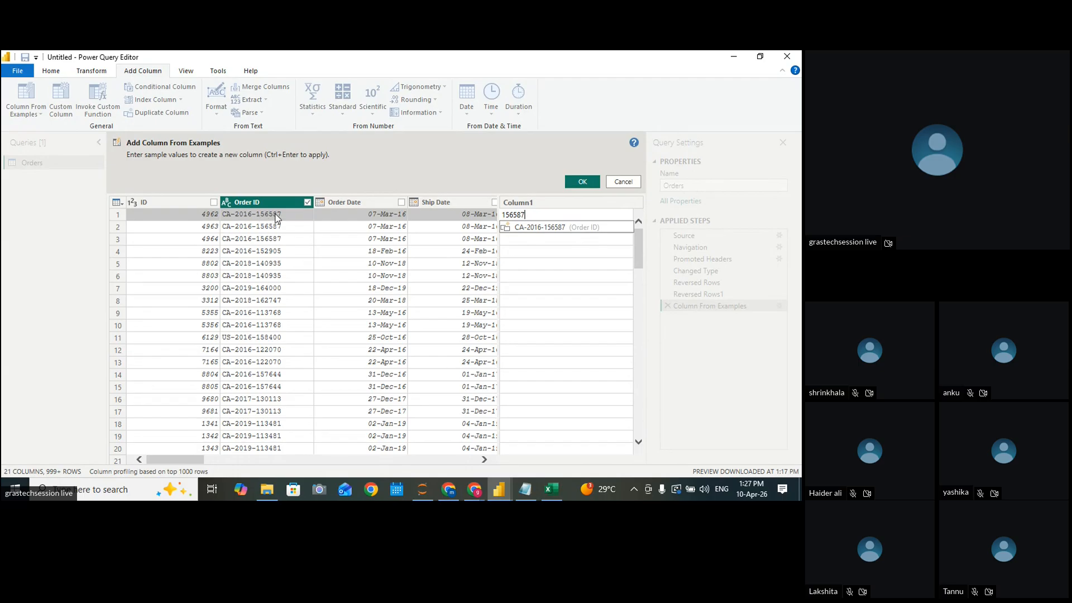
left_click(542, 220)
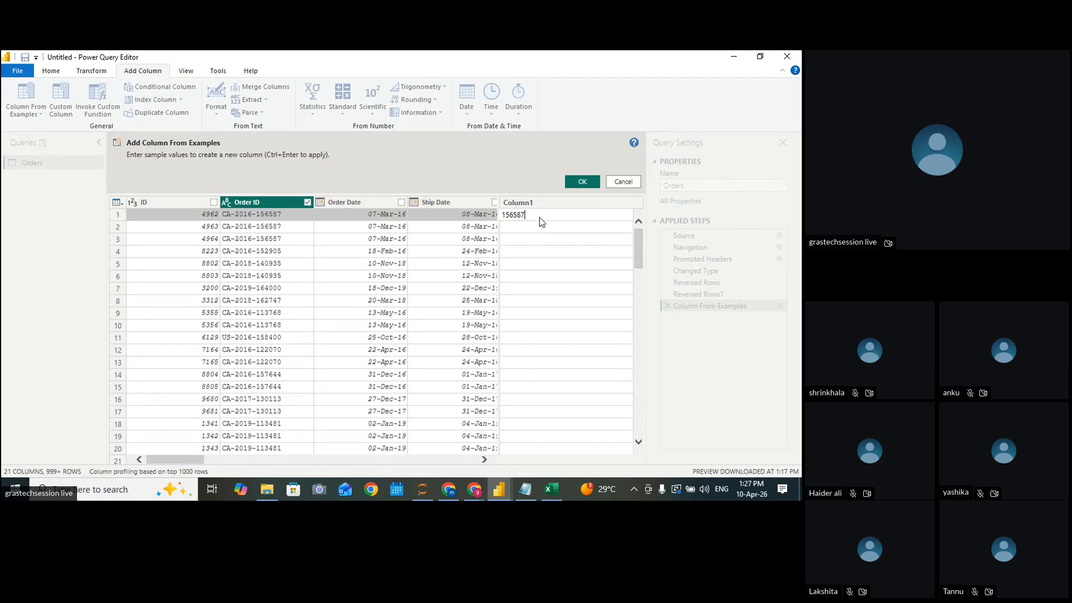
key("Return")
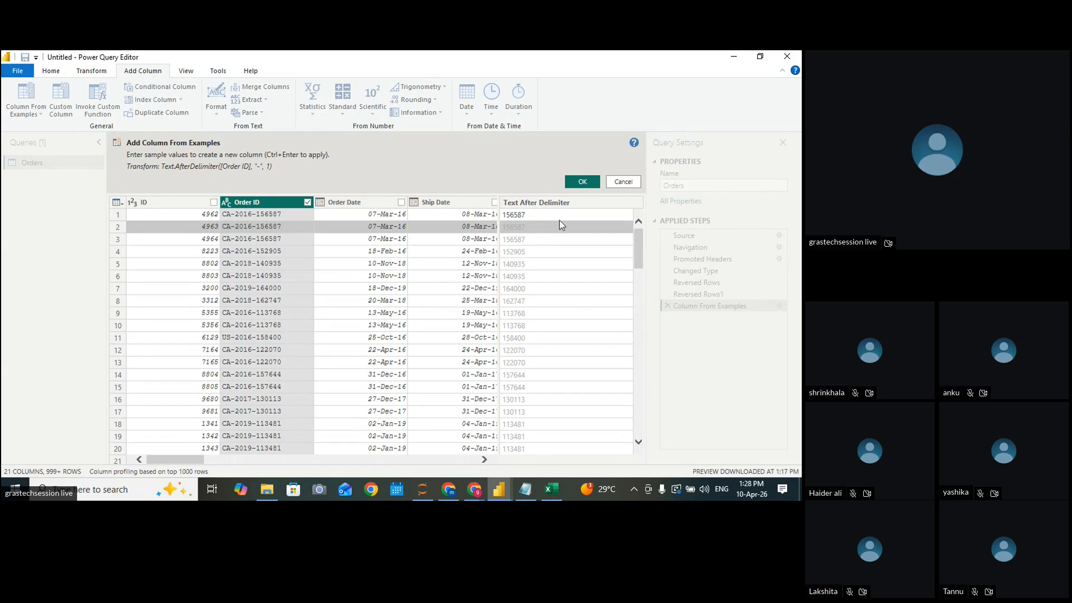
left_click(584, 182)
left_click(580, 181)
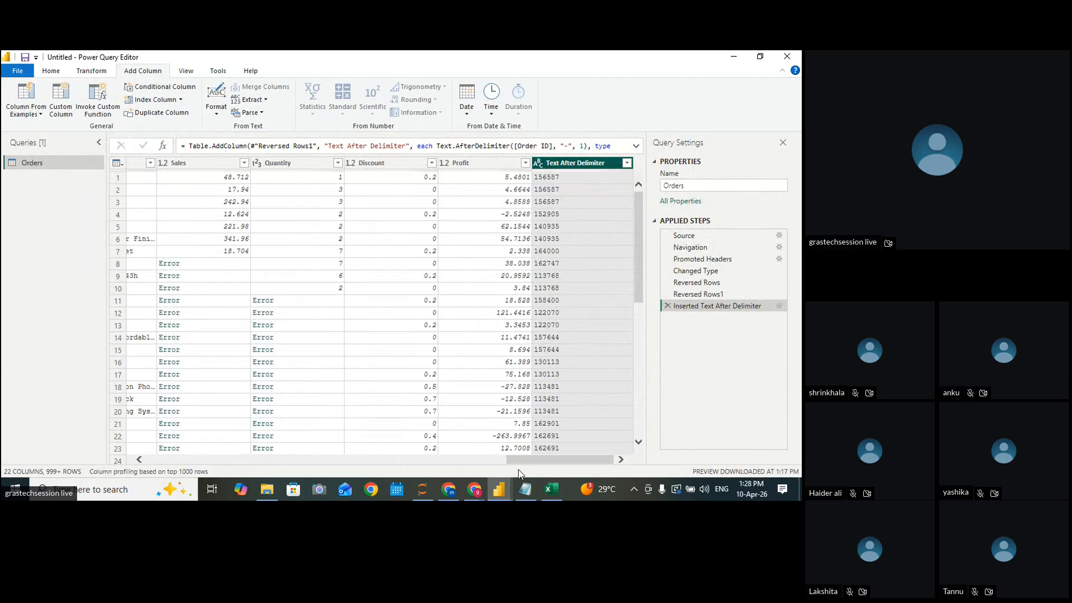
Start a Column From Examples from selection on the Order Date column
left_click_drag(528, 459, 165, 447)
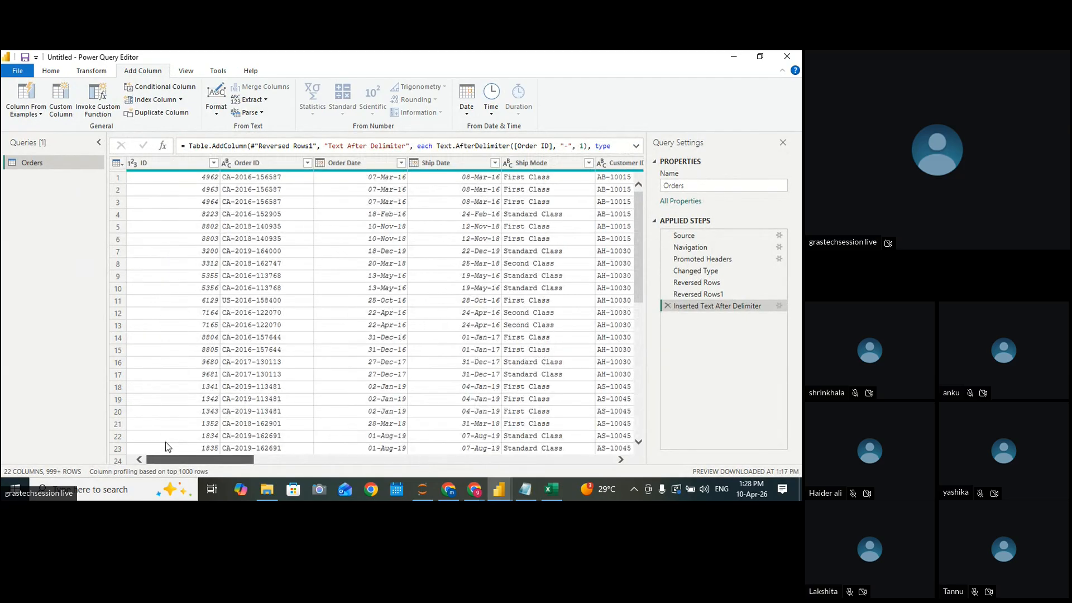
left_click_drag(169, 459, 324, 471)
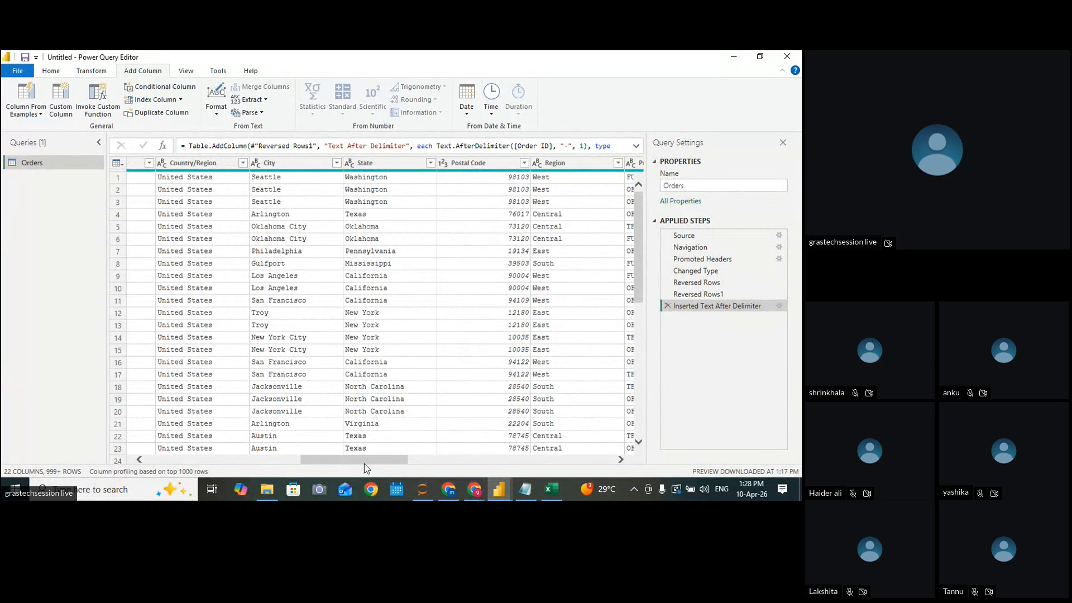
left_click_drag(384, 466, 223, 452)
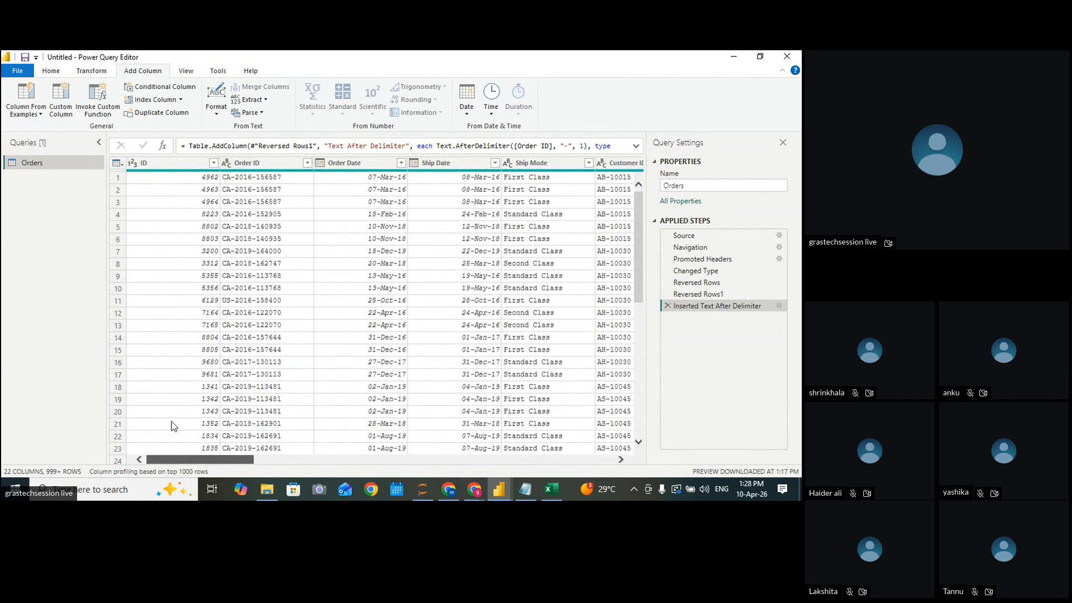
left_click(350, 164)
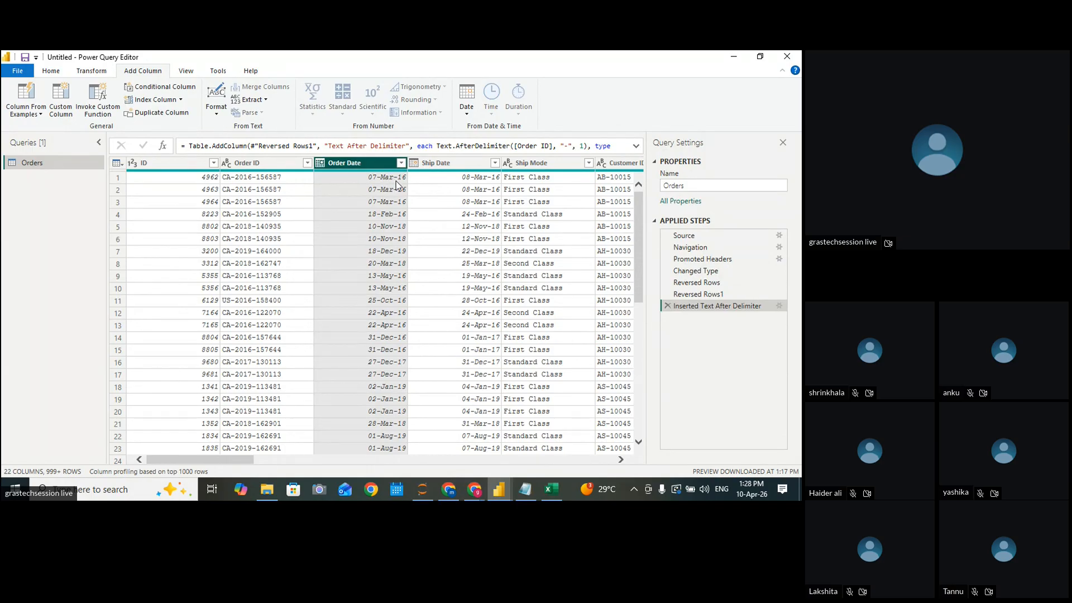
left_click(27, 111)
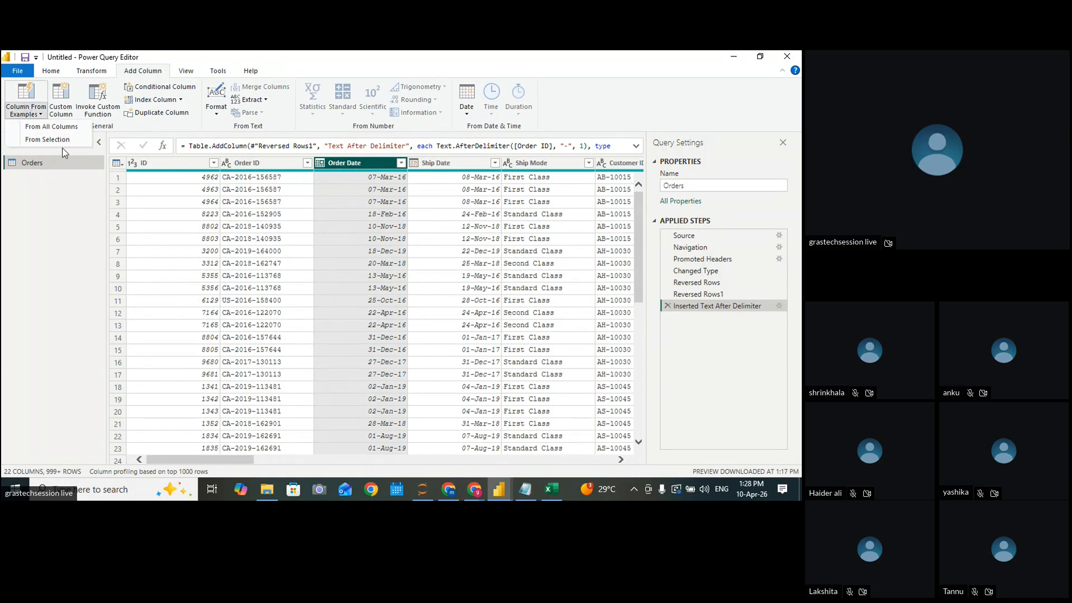
left_click(67, 140)
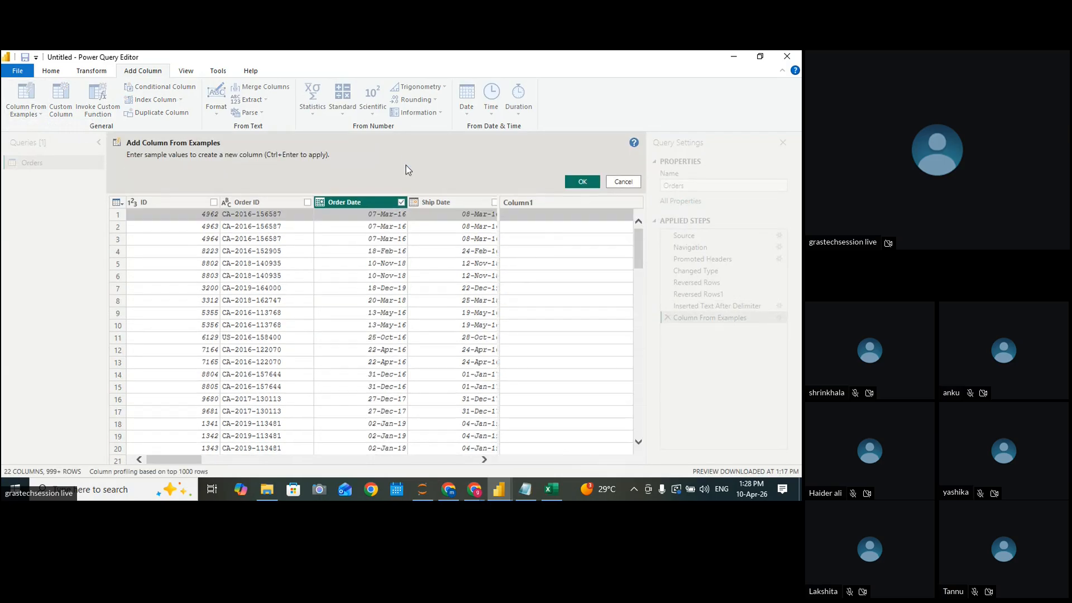
Enter "Mar" as the first row's example value, then extend it to "March"
left_click(545, 214)
type("Mar")
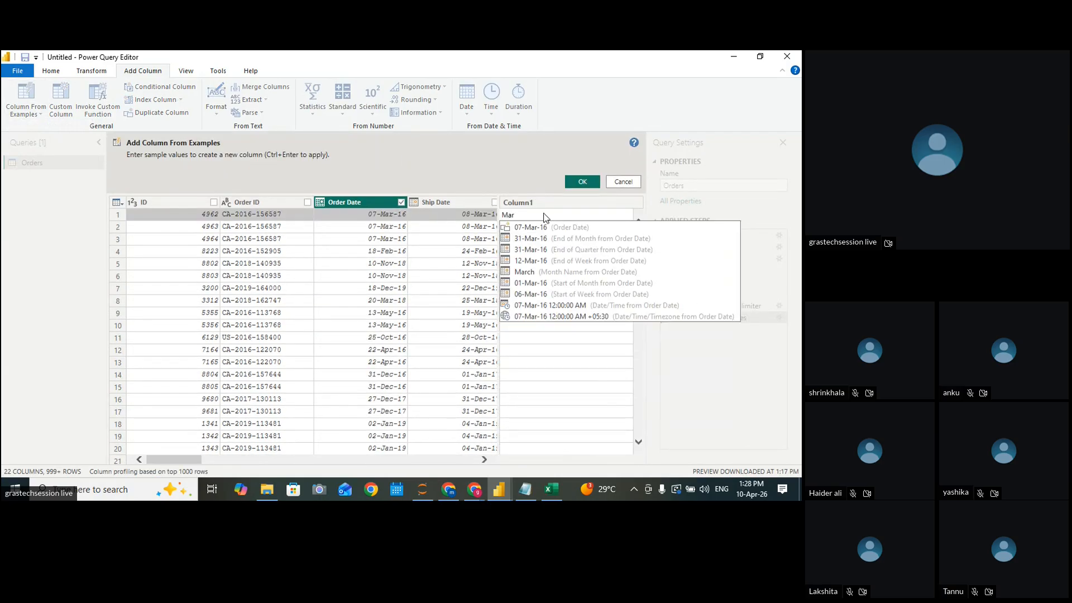
key("Return")
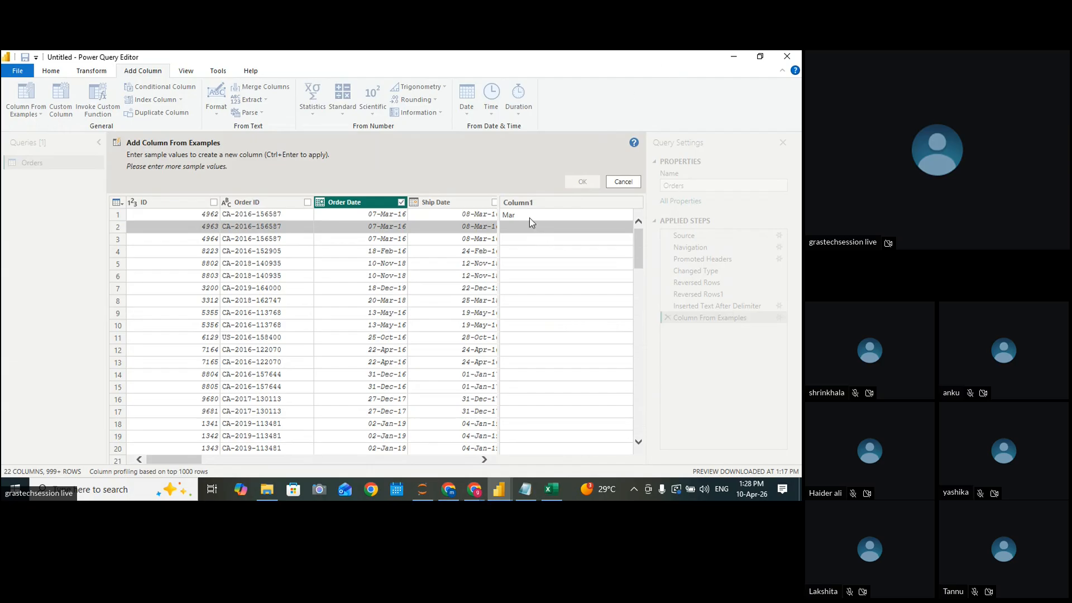
left_click(529, 216)
key("Escape")
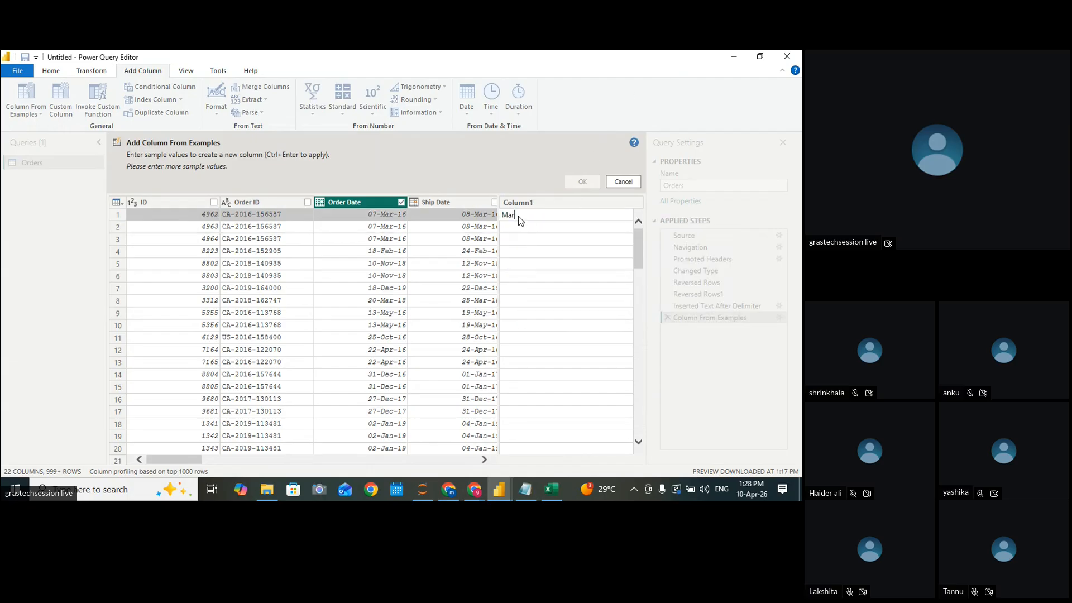
type("ch")
key("Return")
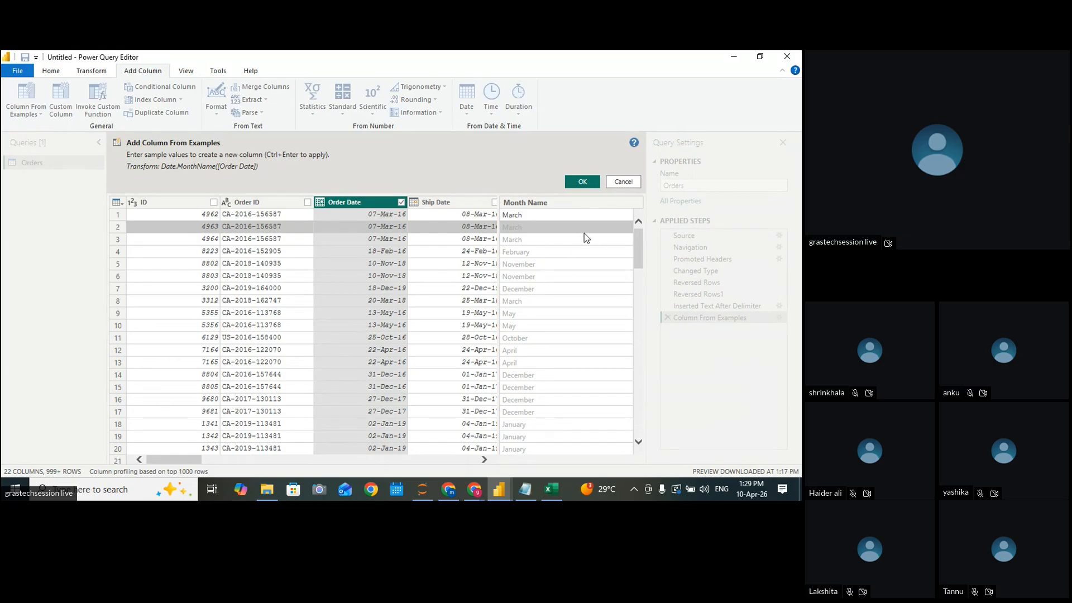
Replace the first row's example value with the day number 7
left_click(525, 217)
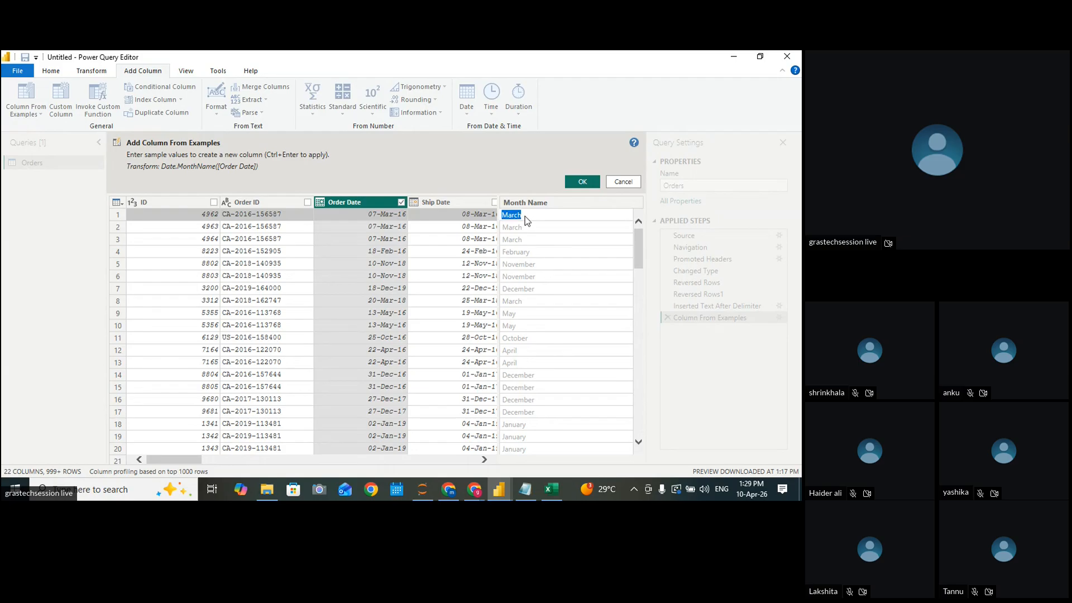
type("7")
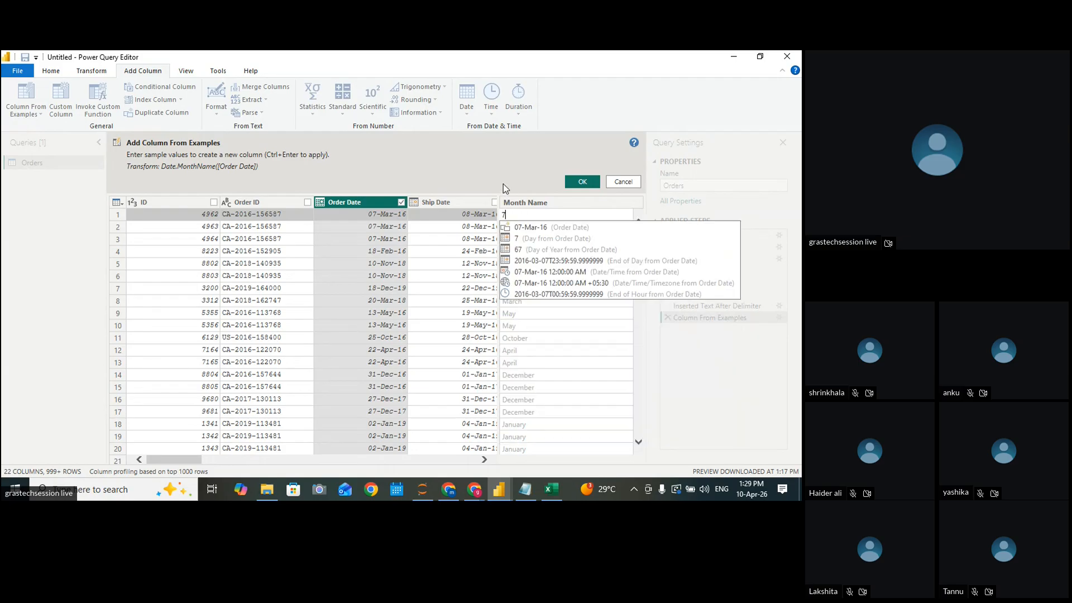
key("Return")
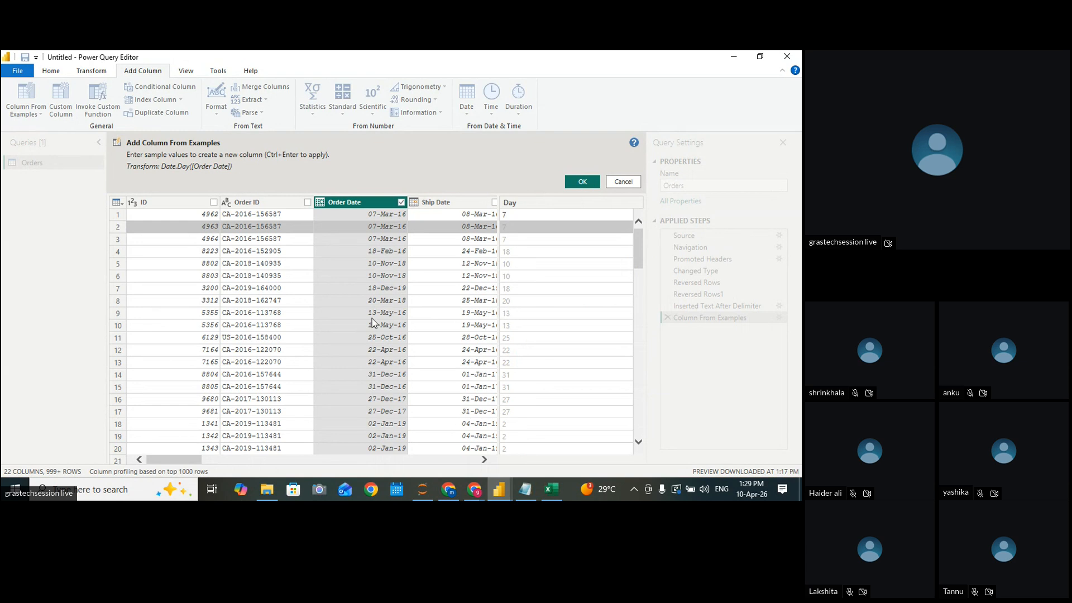
Change the first row's example value to "March" and create the month name column
double_click(524, 213)
left_click(524, 214)
type("Mra")
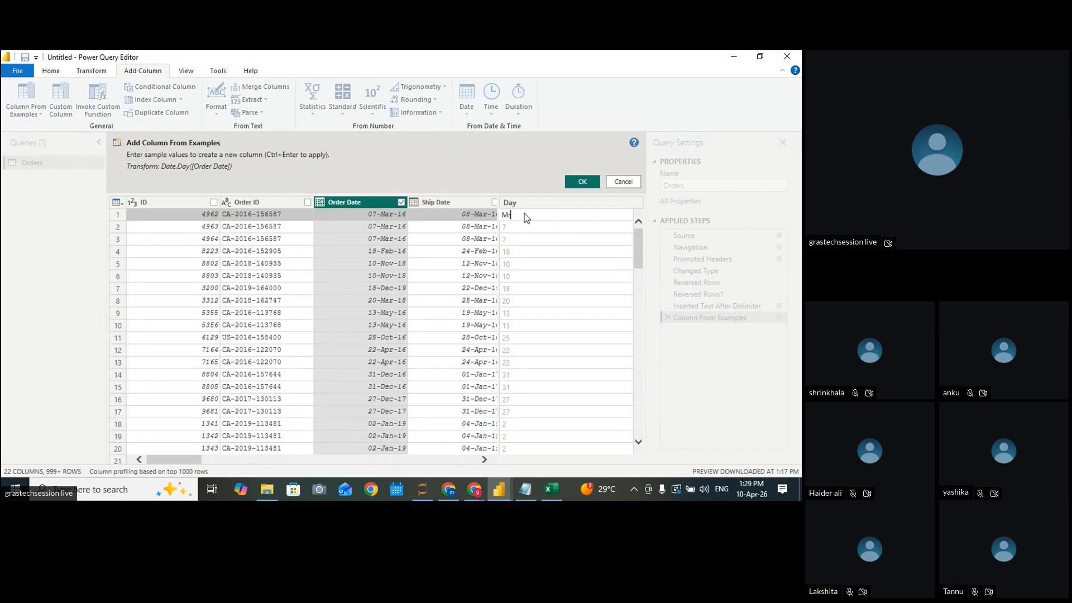
key("BackSpace")
type("arch")
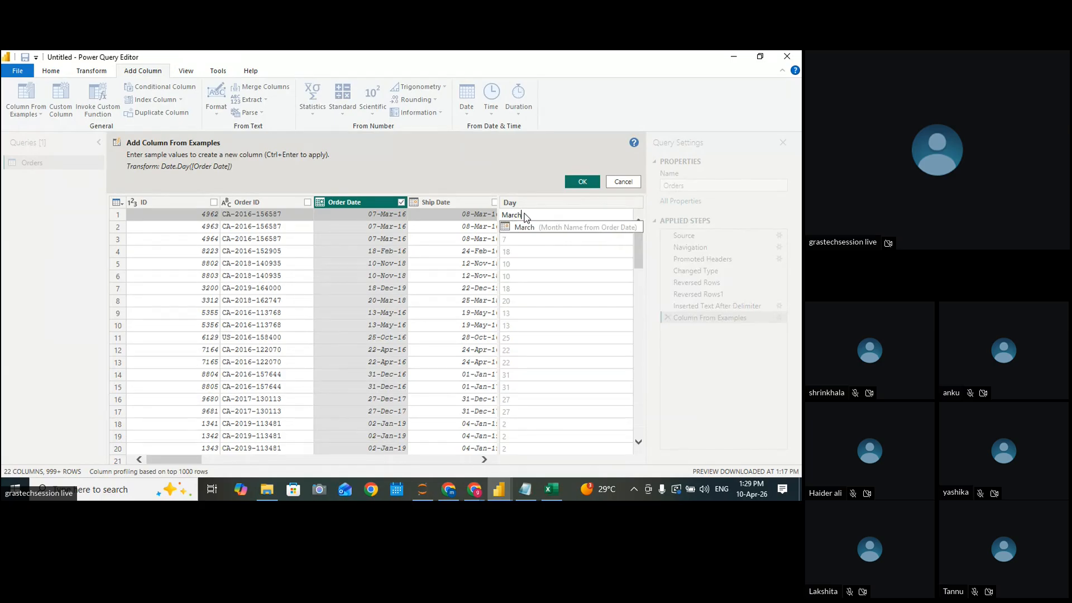
key("Return")
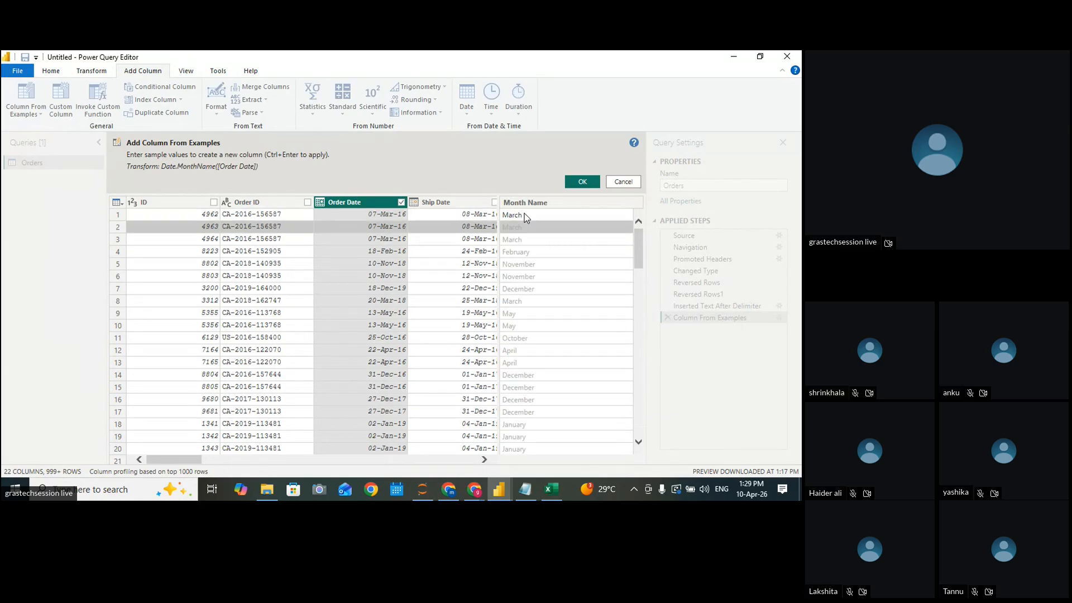
left_click(582, 182)
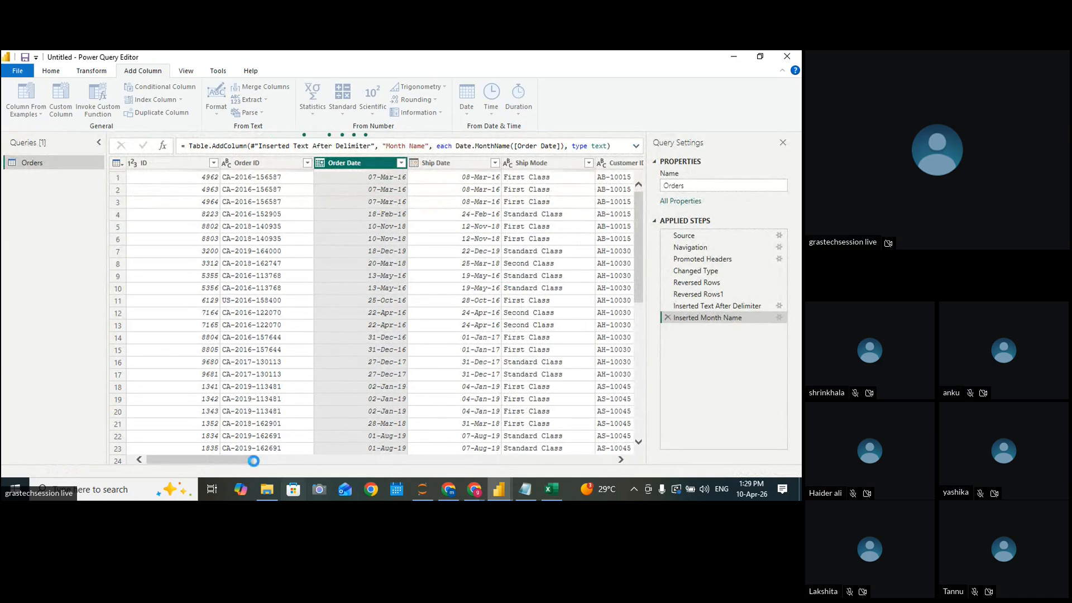
Switch to Notepad to point out the "From selection" note, and return to Power Query Editor
left_click(525, 489)
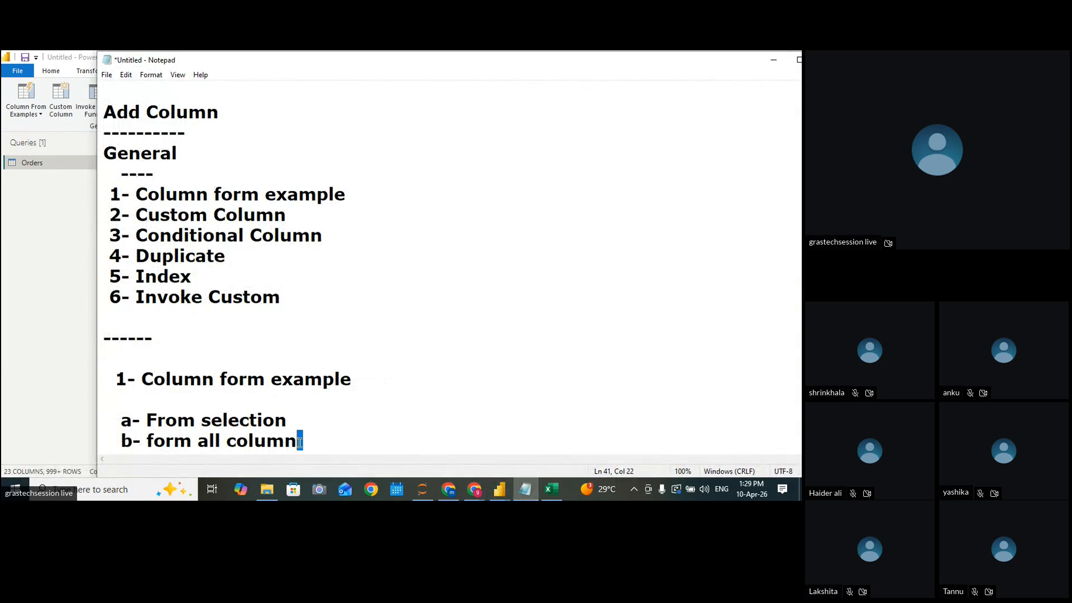
left_click_drag(302, 420, 137, 423)
left_click(56, 411)
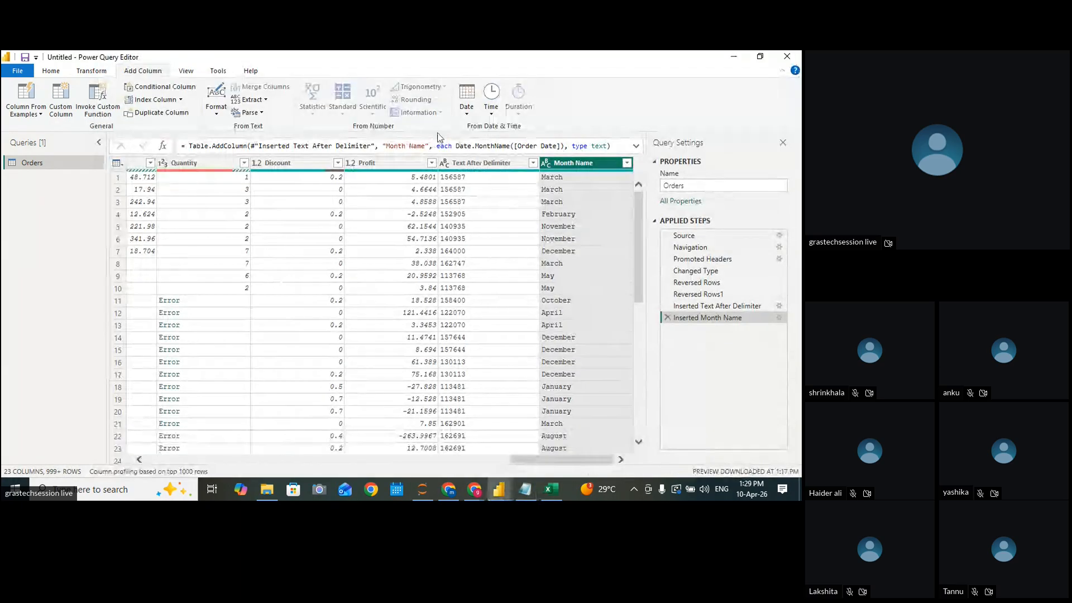
Start a Column From Examples from all columns and open the first row's list of suggested values
left_click(32, 120)
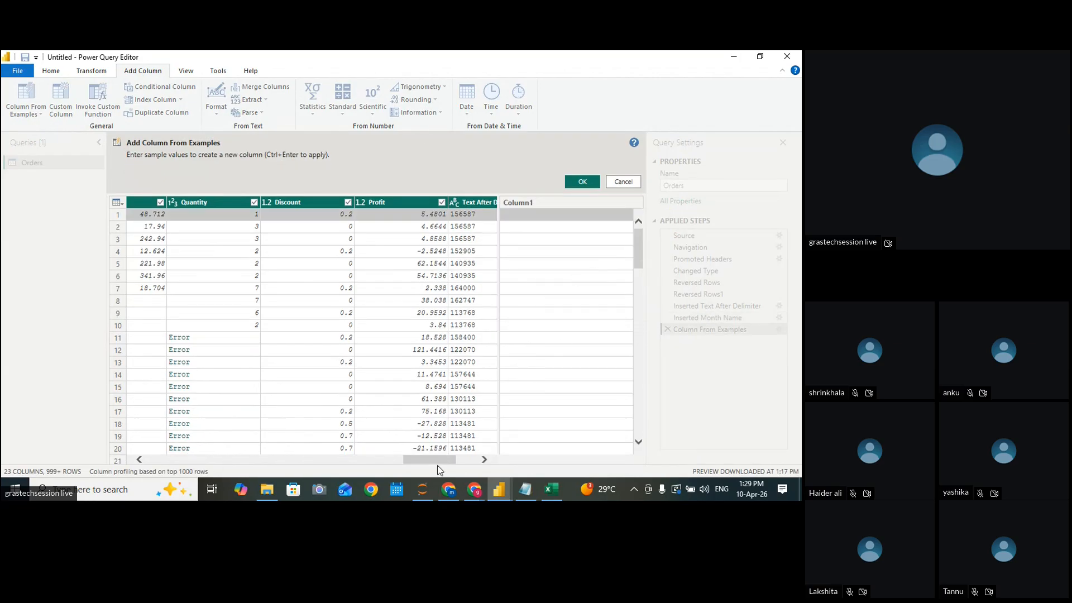
left_click_drag(437, 459, 180, 459)
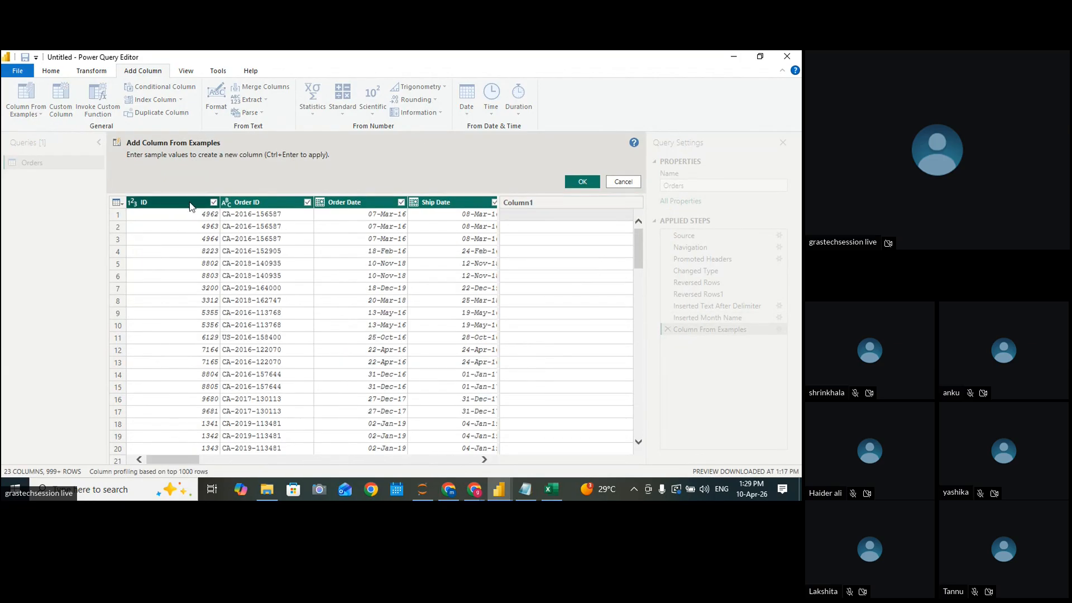
left_click_drag(207, 465, 593, 466)
left_click(528, 213)
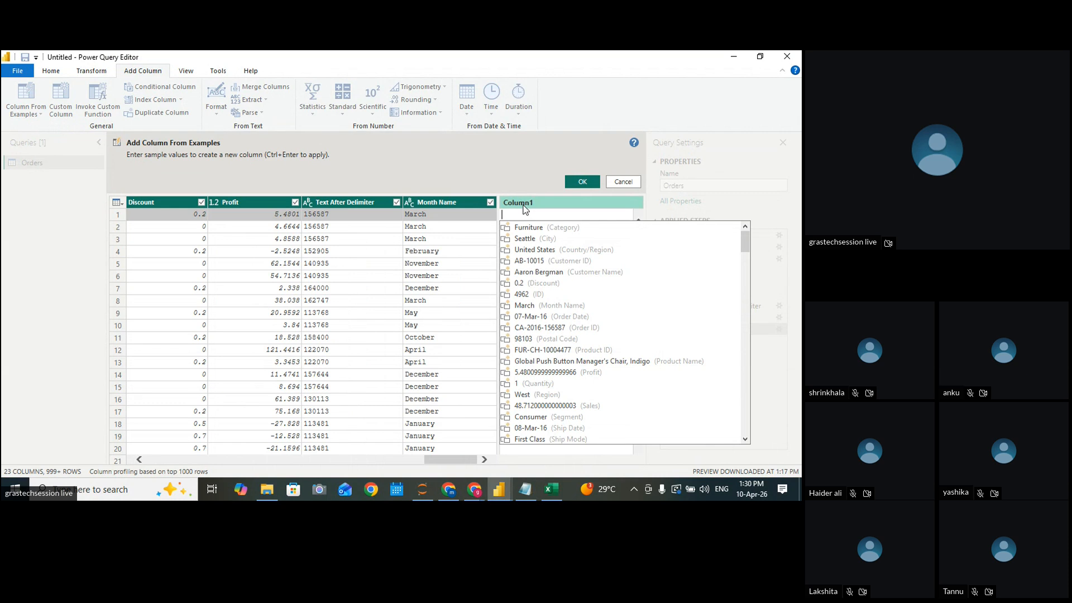
Enter the customer's first name in capitals as the first row's example value, based on the Customer Name column
left_click_drag(444, 460, 222, 460)
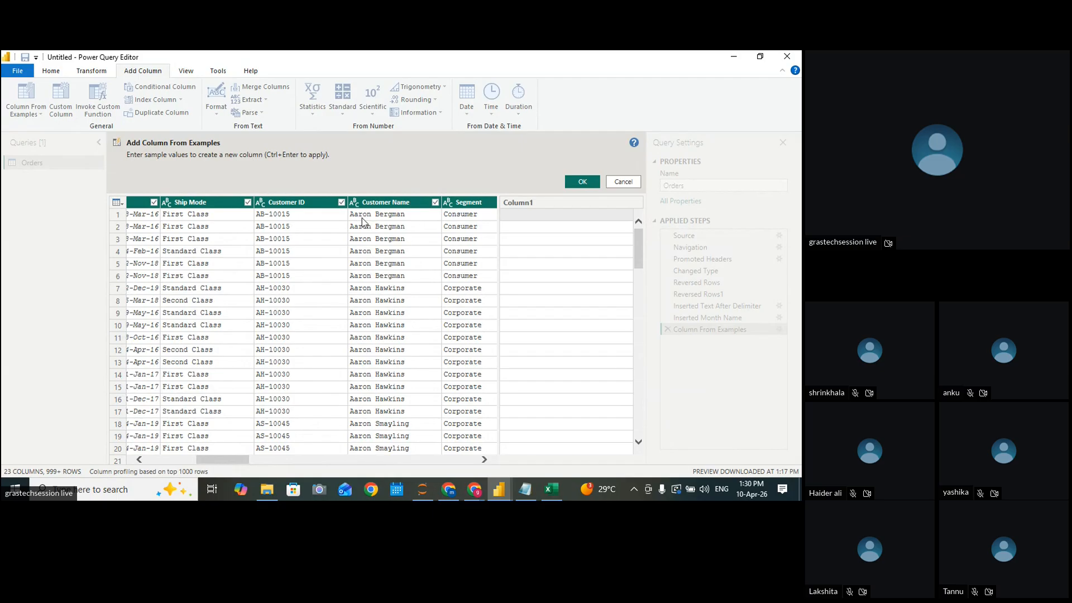
left_click(519, 217)
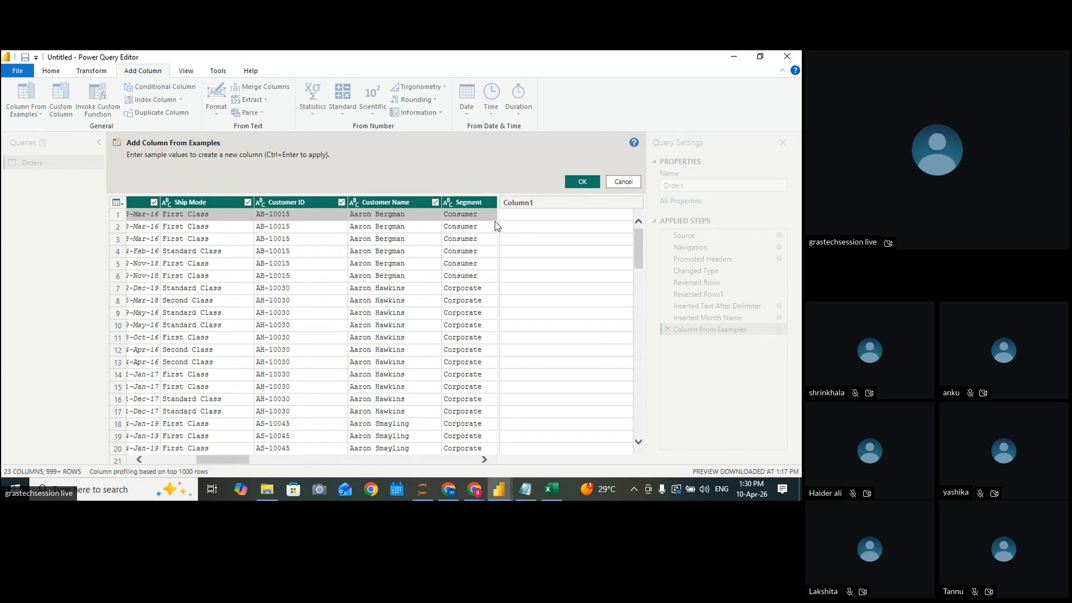
type("Aaa")
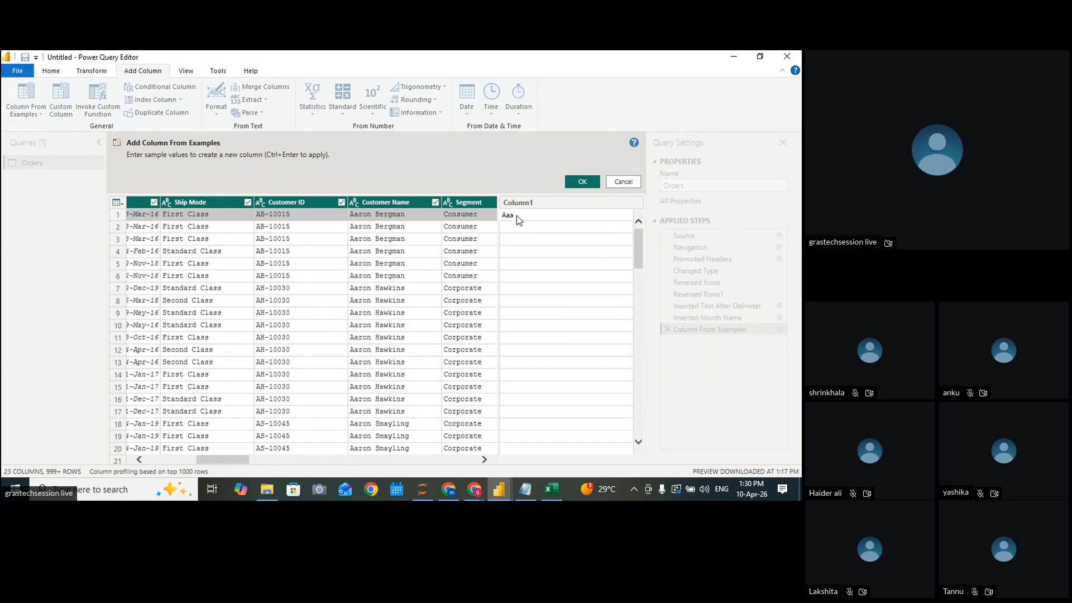
key("BackSpace")
key("BackSpace")
type("ARO")
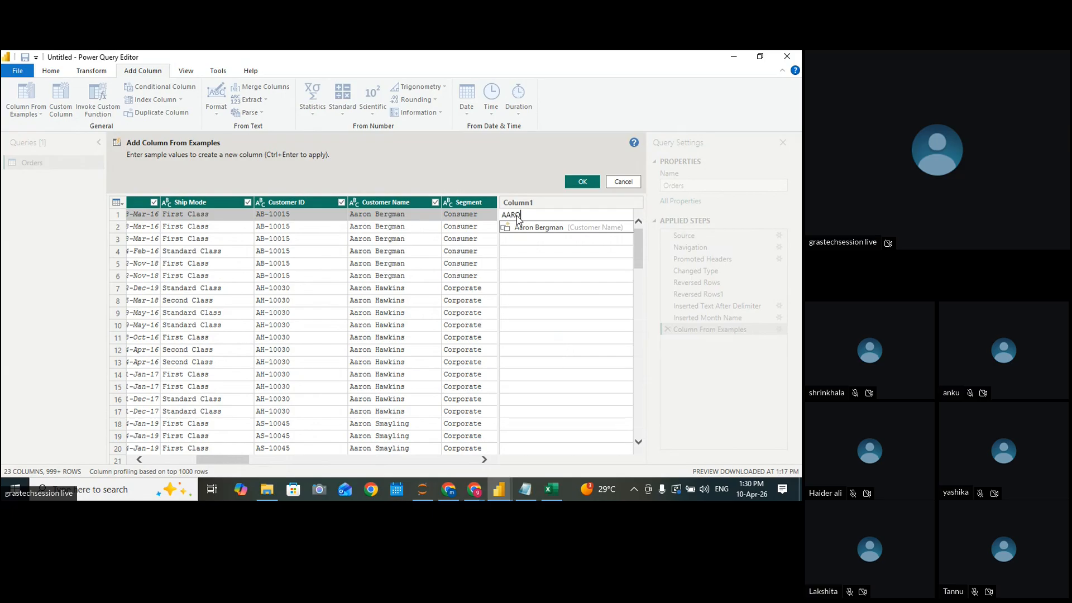
type("N")
key("Return")
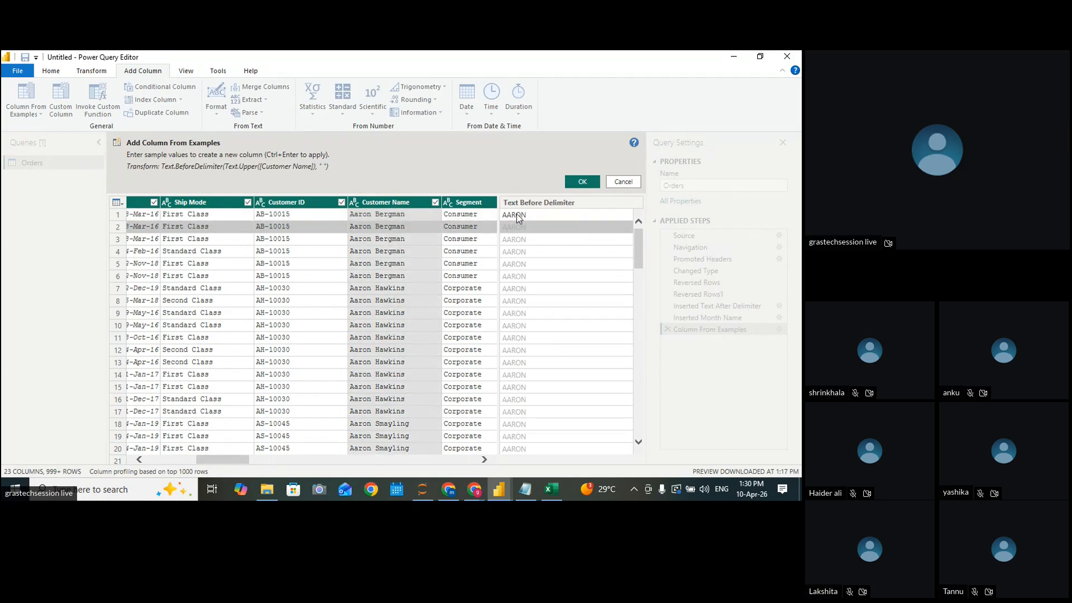
Replace the first row's example value with the digits after the hyphen of its Customer ID
mouse_move(533, 499)
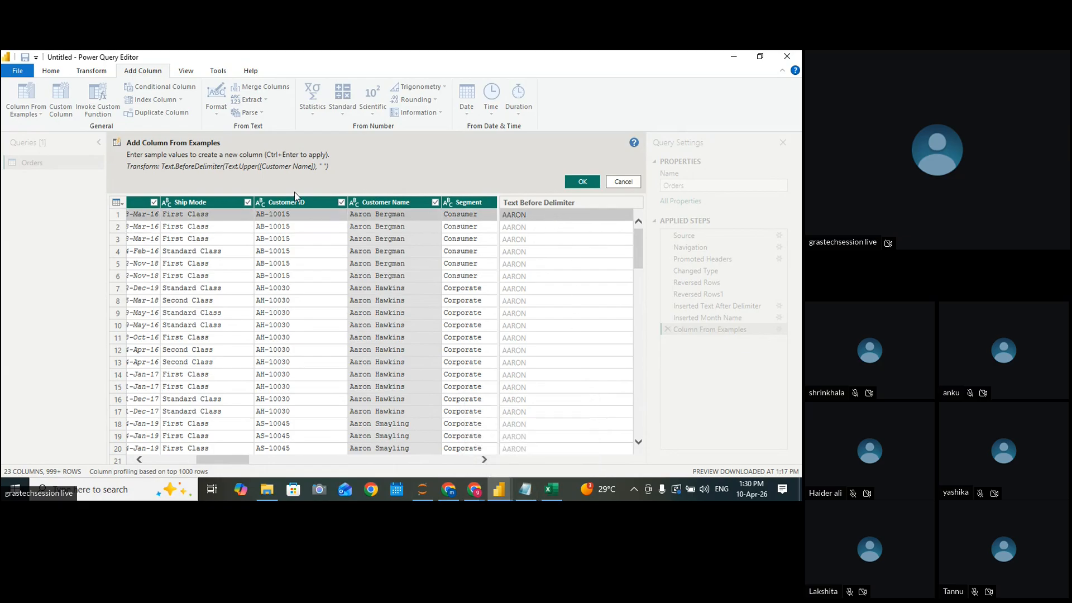
left_click(540, 215)
key("ctrl+a")
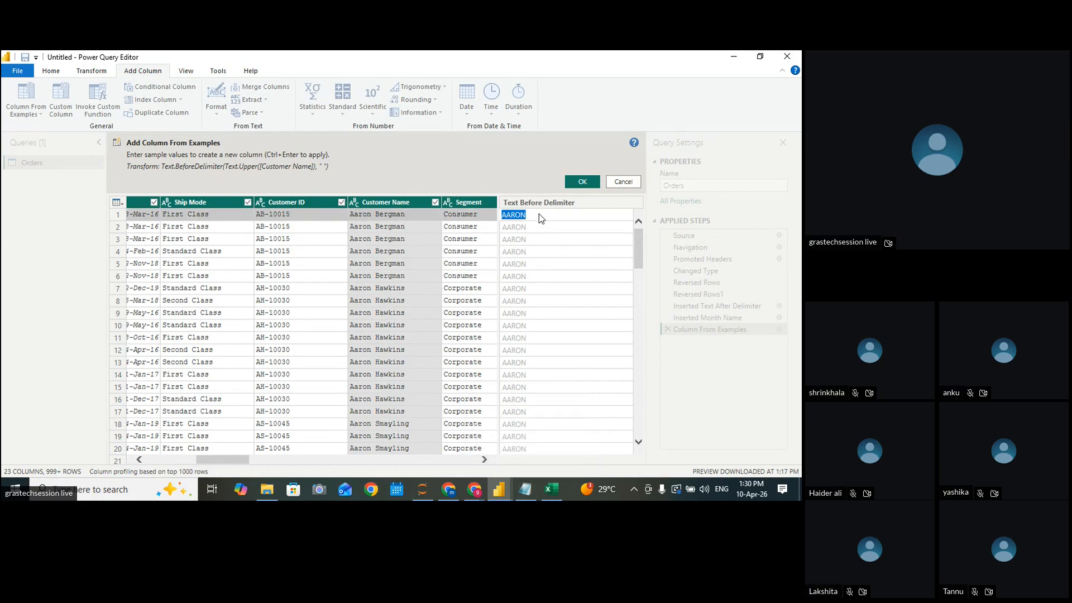
key("BackSpace")
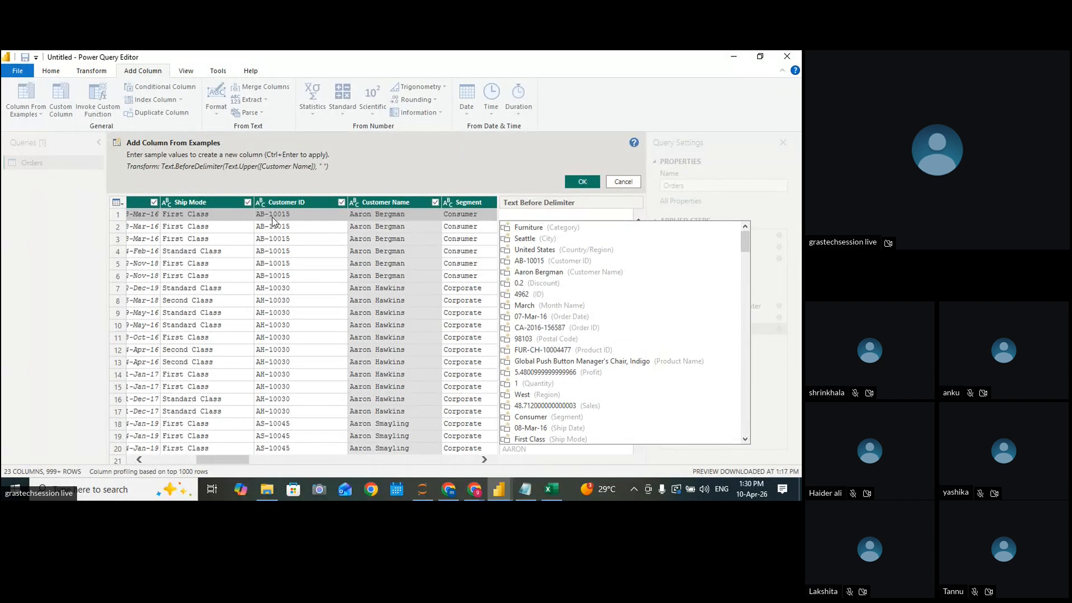
type("1001")
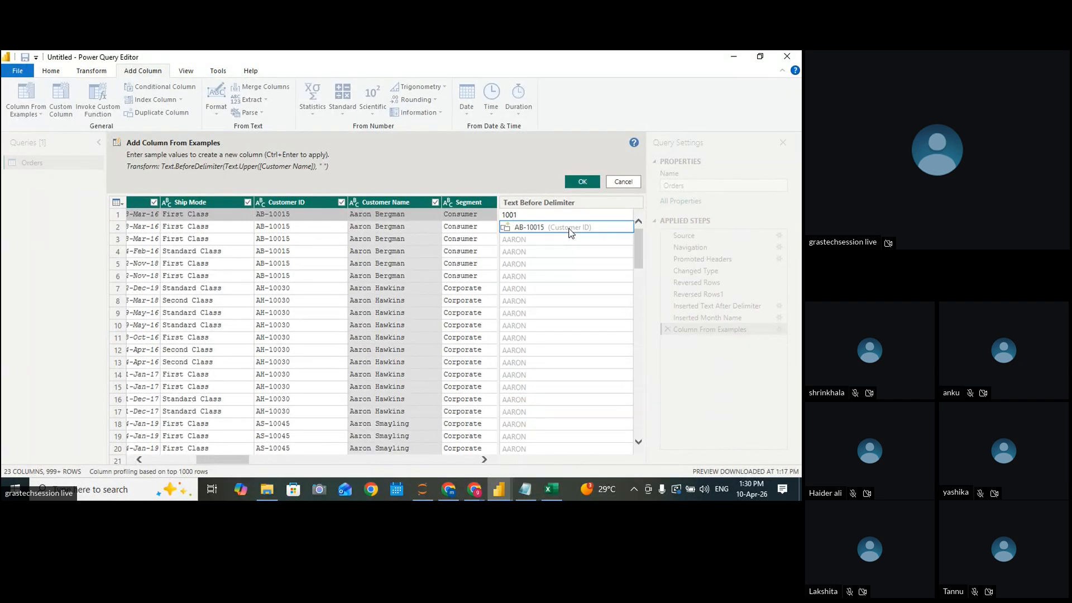
type("5")
key("Return")
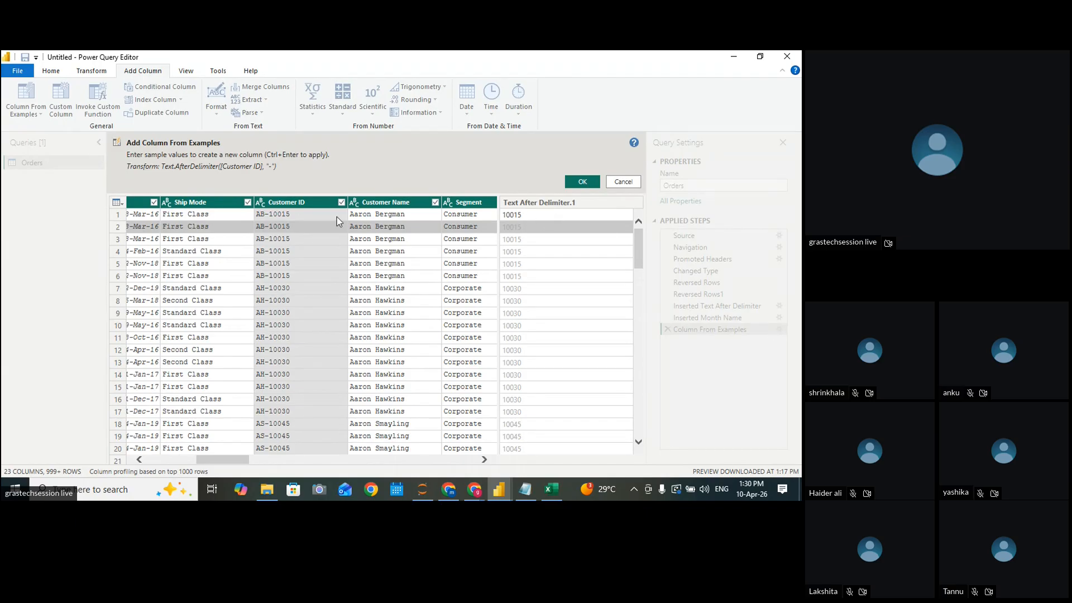
Check the example values in the first three rows against the Customer ID column
left_click(522, 240)
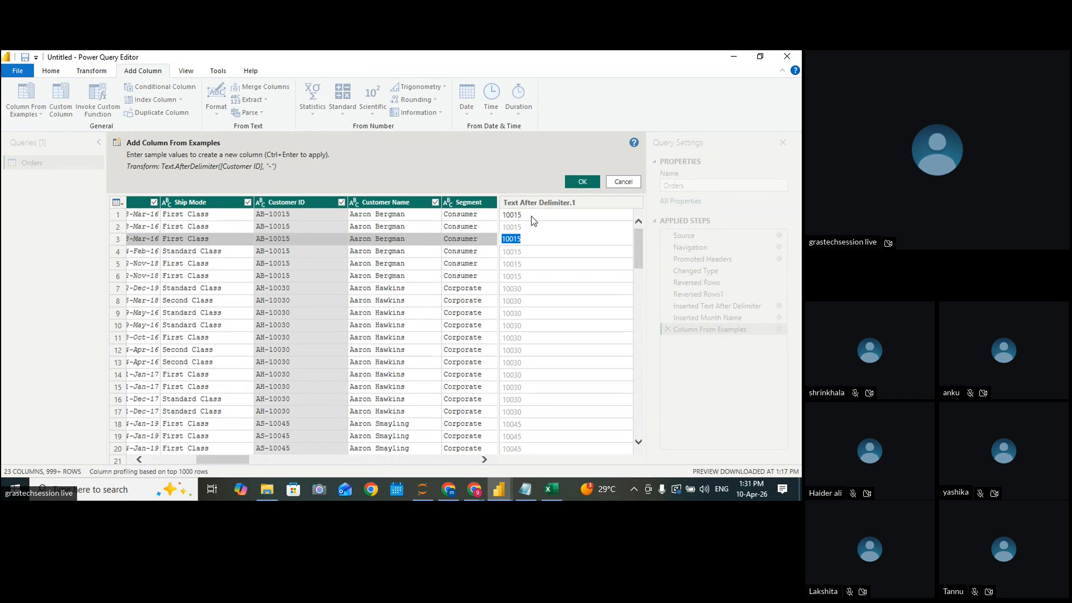
left_click(531, 216)
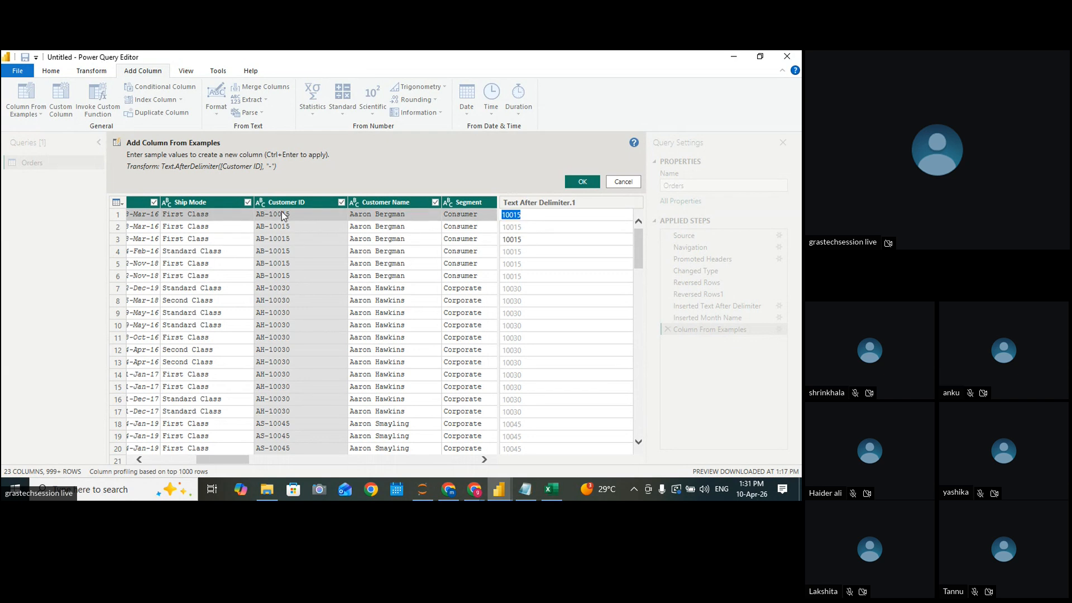
left_click(517, 227)
left_click(517, 227)
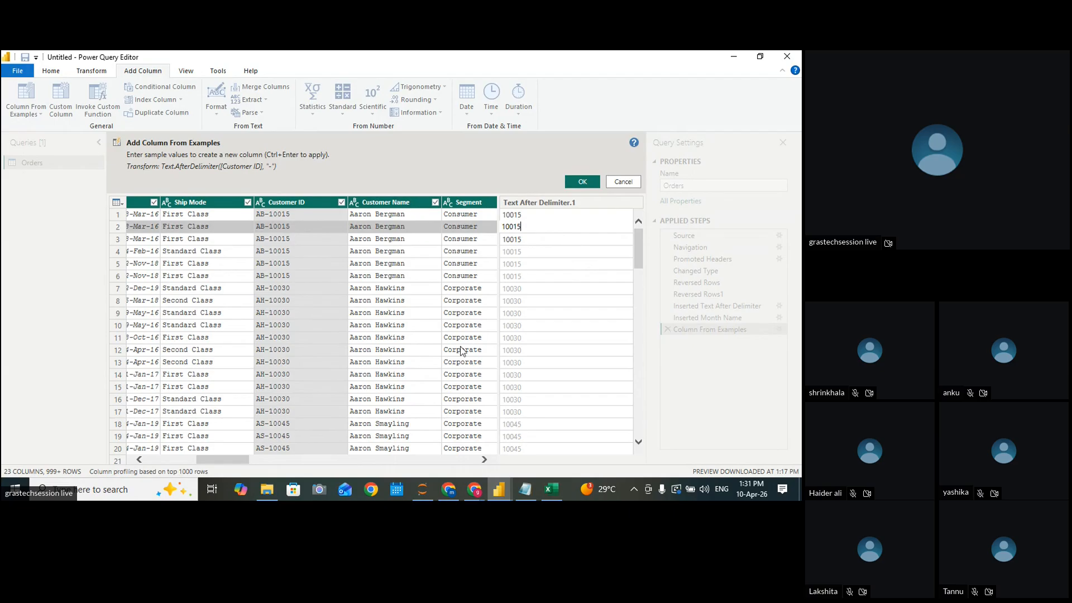
Check the ninth row's example value and accept the new column of digits after the hyphen in Customer ID
left_click(529, 314)
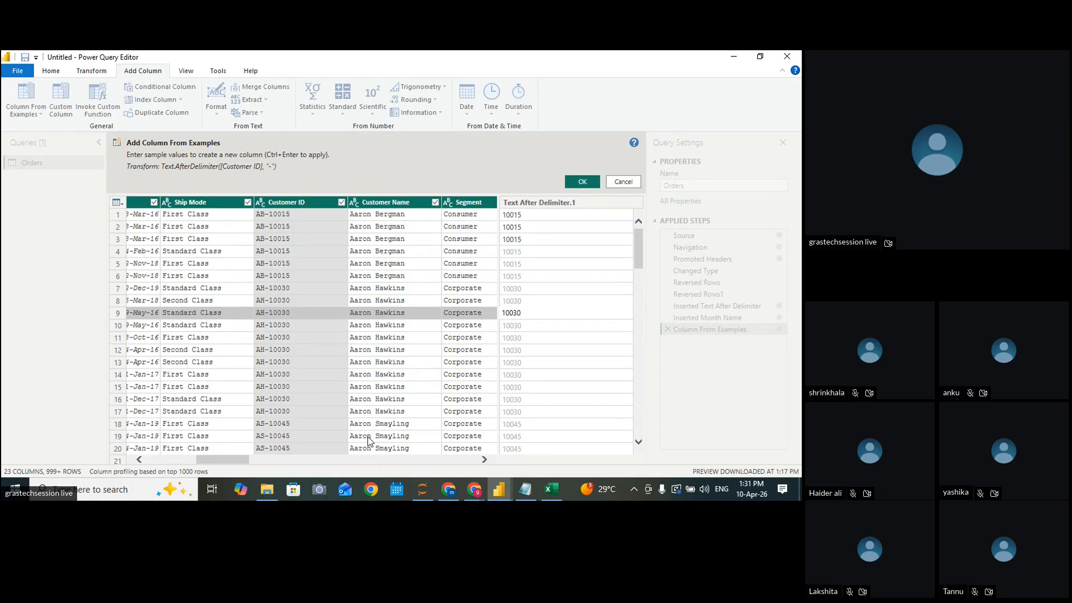
left_click(586, 183)
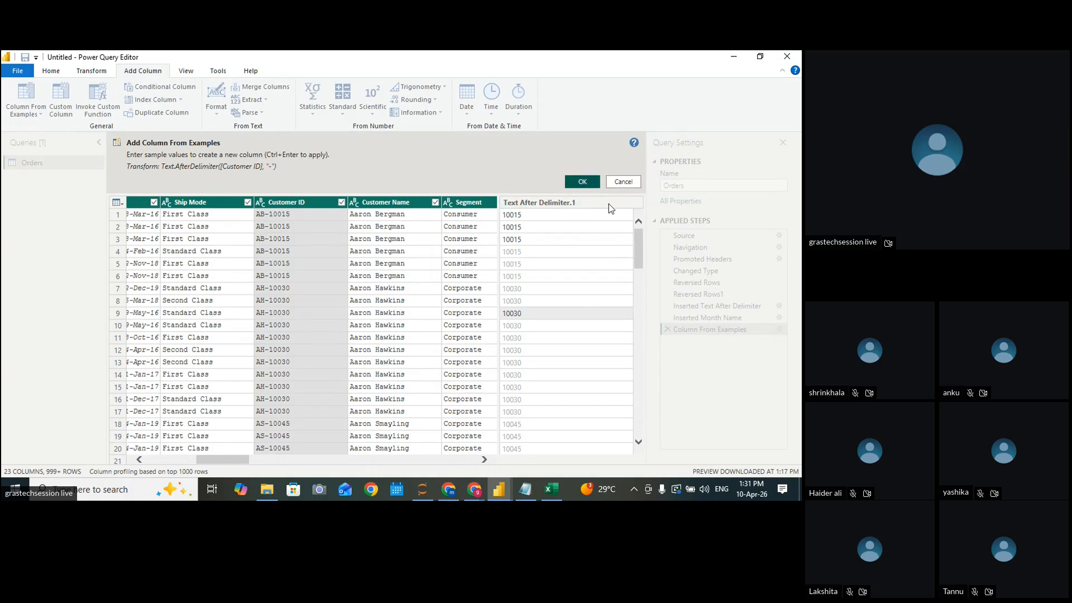
left_click(594, 183)
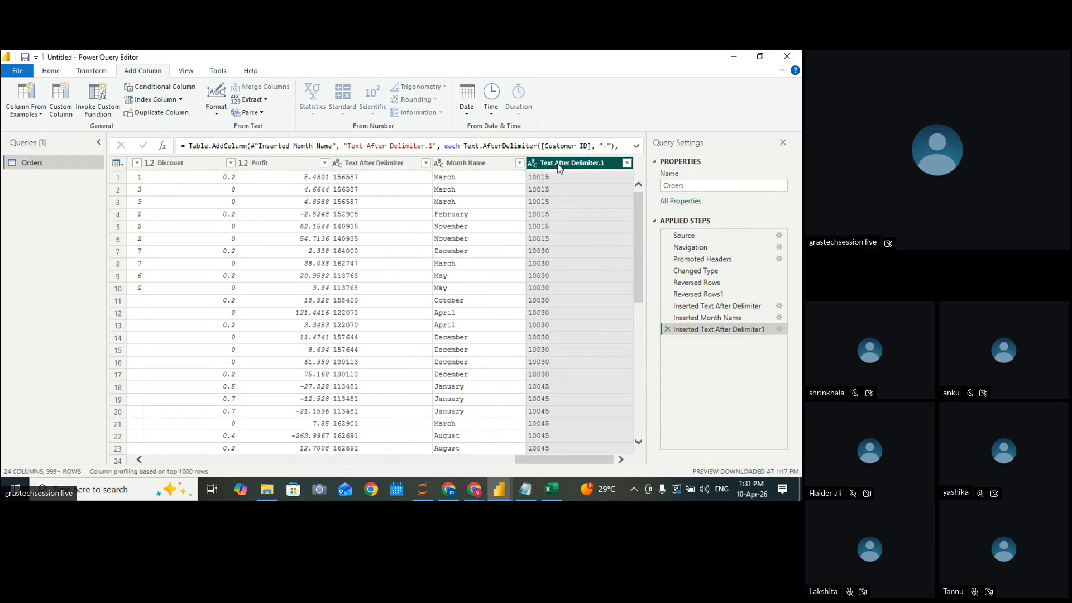
Try a Column From Examples from the selection, entering Mar, a hyphen and the Text After Delimiter digits as the first row's example value
left_click(35, 114)
left_click(35, 136)
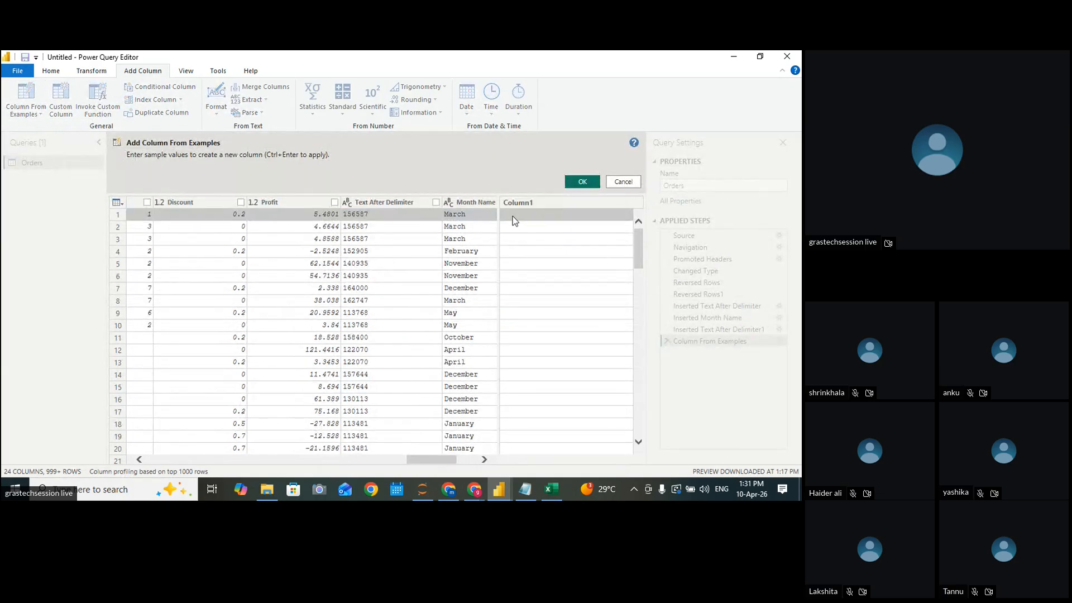
left_click(523, 216)
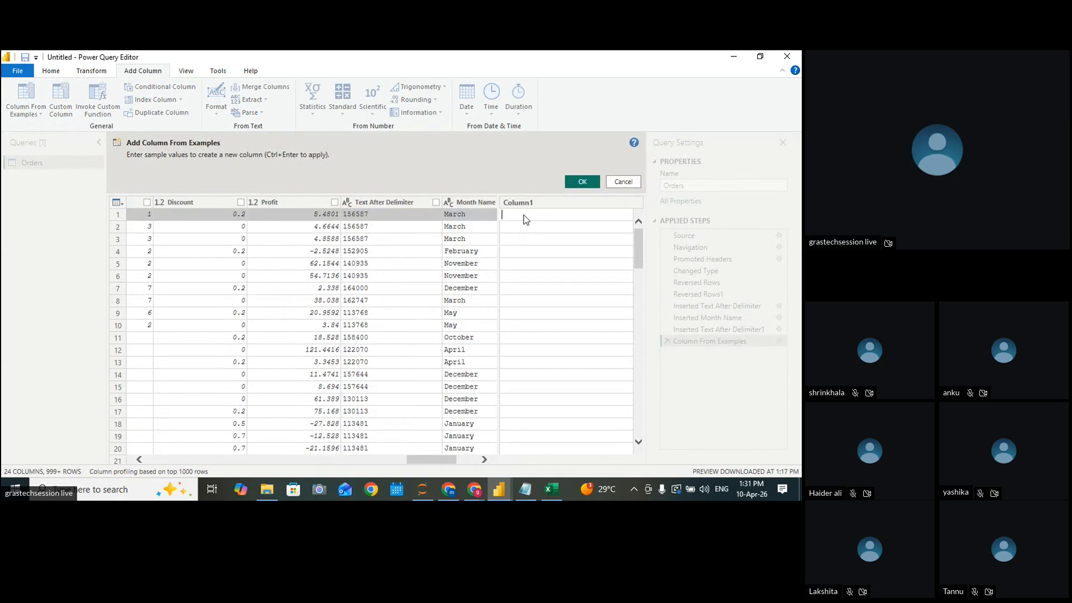
type("mA")
key("BackSpace")
key("BackSpace")
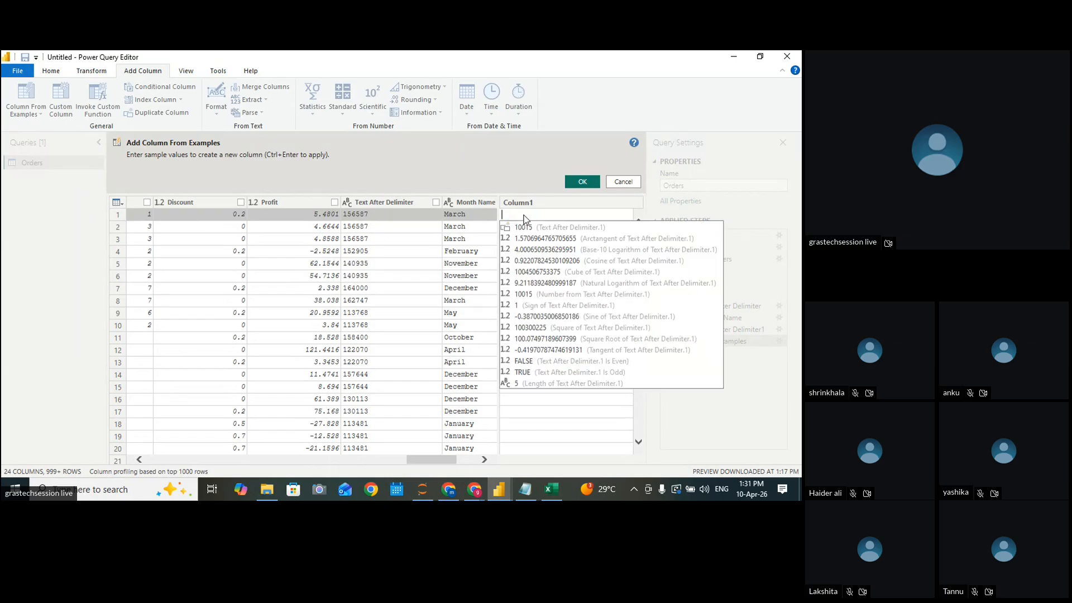
type("Mar")
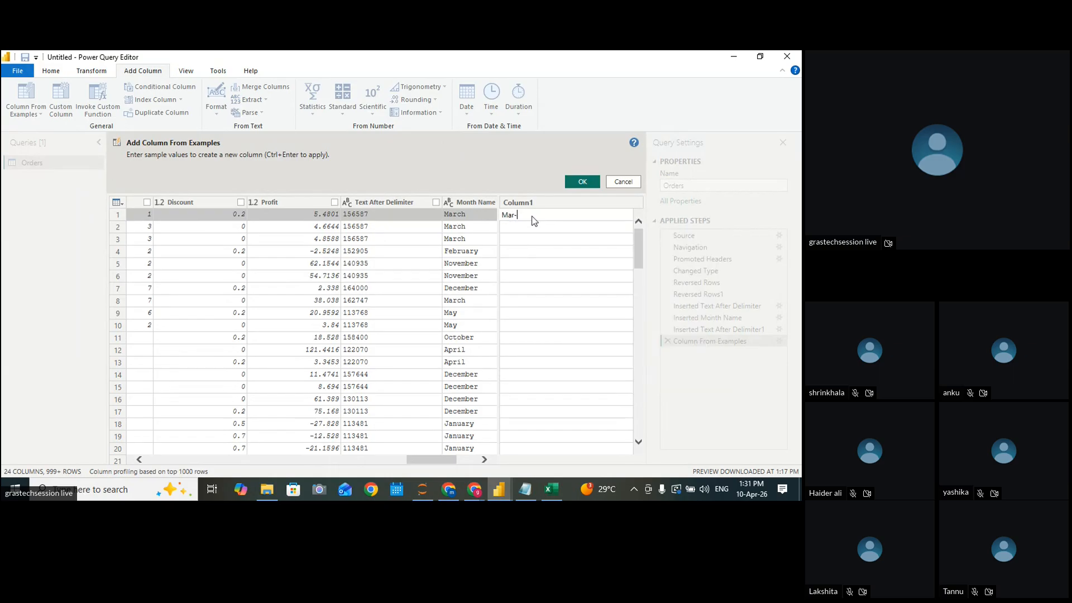
type("-156587")
key("Return")
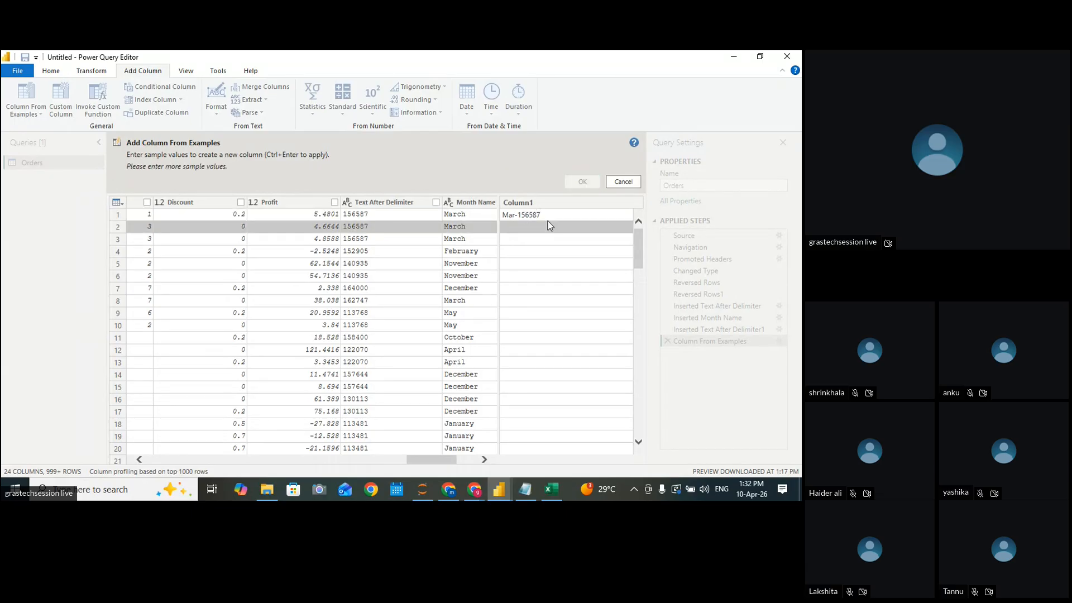
Try a different separator between Mar and the digits in the first row's example value, and cancel the new column
left_click(550, 217)
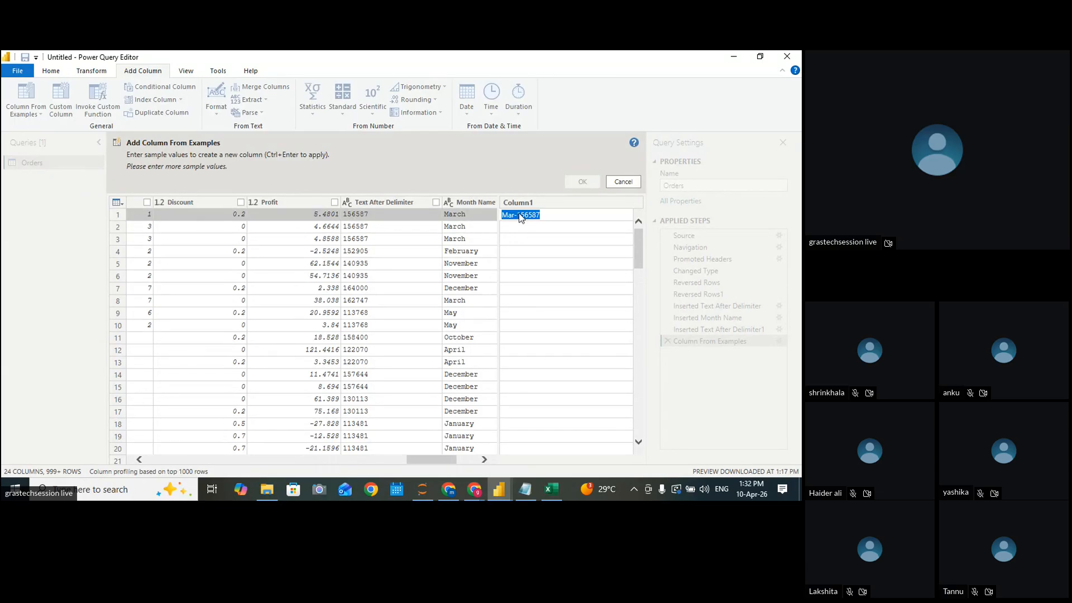
left_click(517, 216)
key("BackSpace")
key("Return")
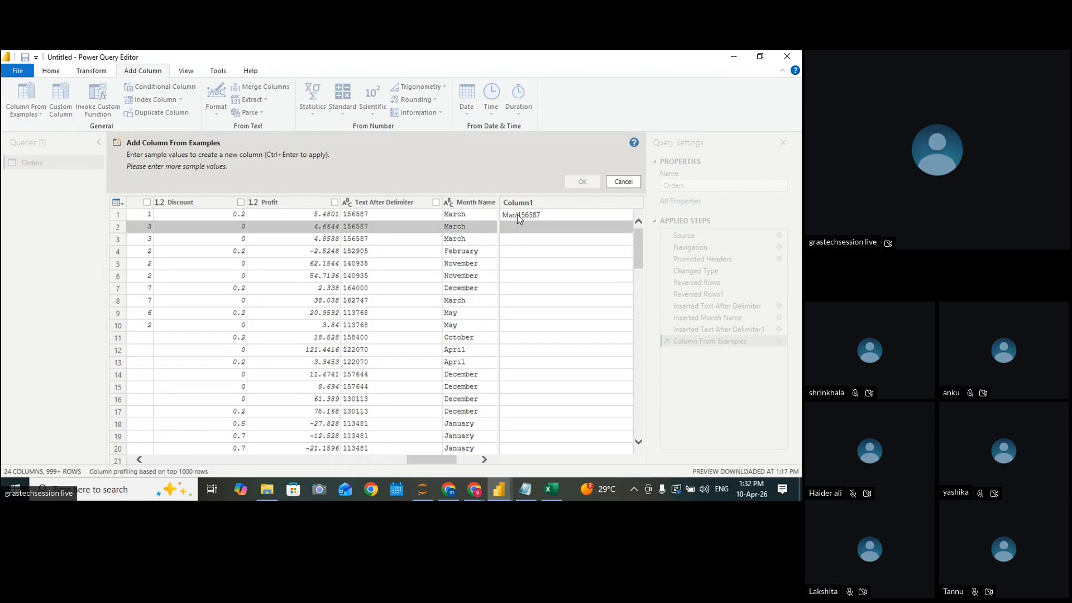
left_click(551, 216)
left_click(619, 183)
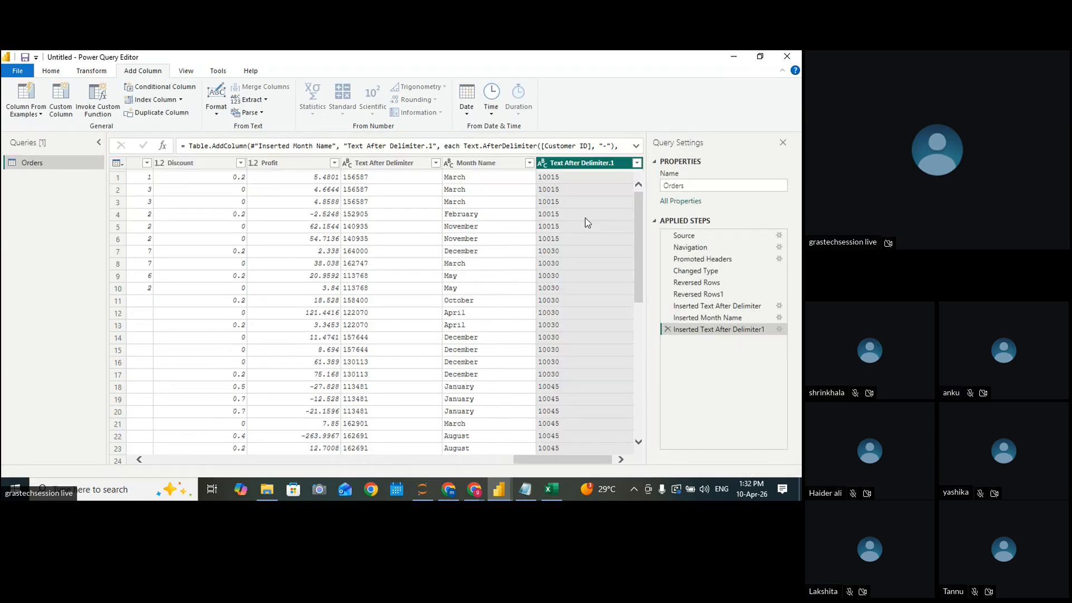
Start a Column From Examples from the selected Text After Delimiter.1 column and open the first row's list of suggested values
left_click_drag(594, 460, 262, 402)
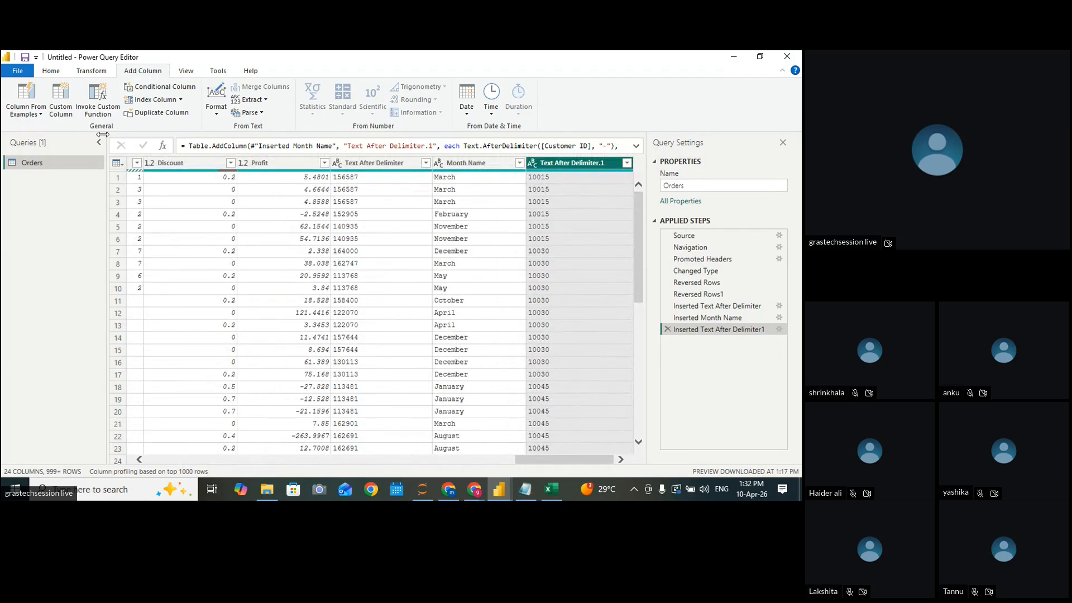
left_click(26, 111)
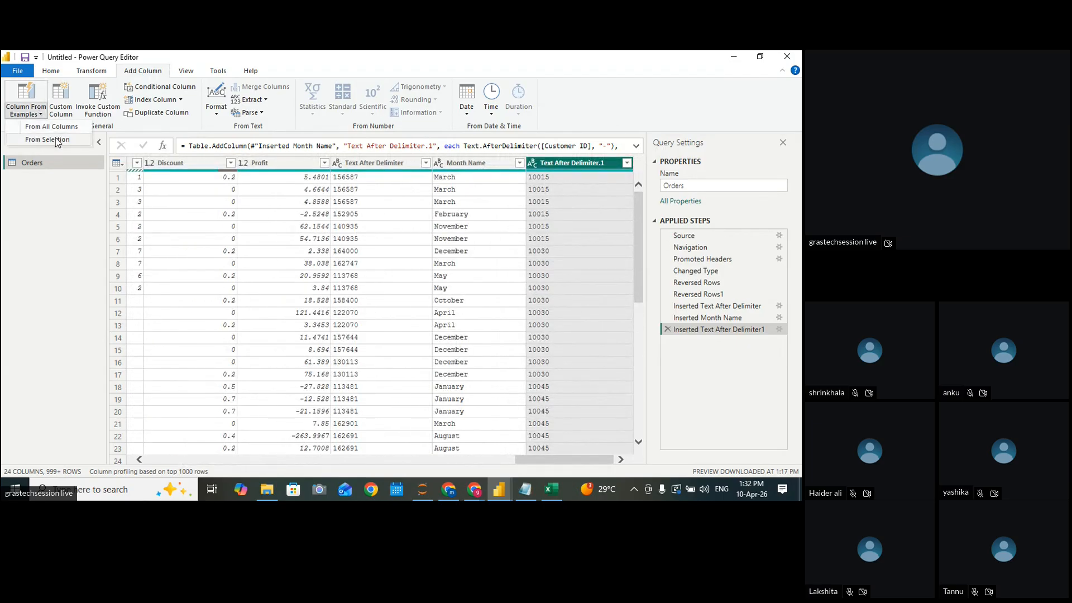
left_click(56, 140)
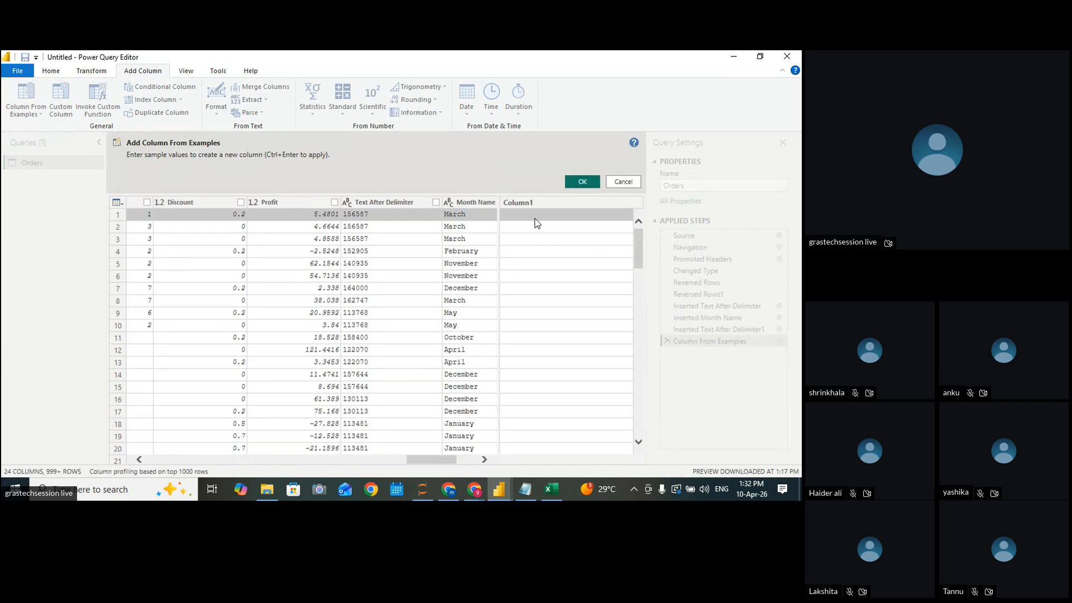
left_click(535, 217)
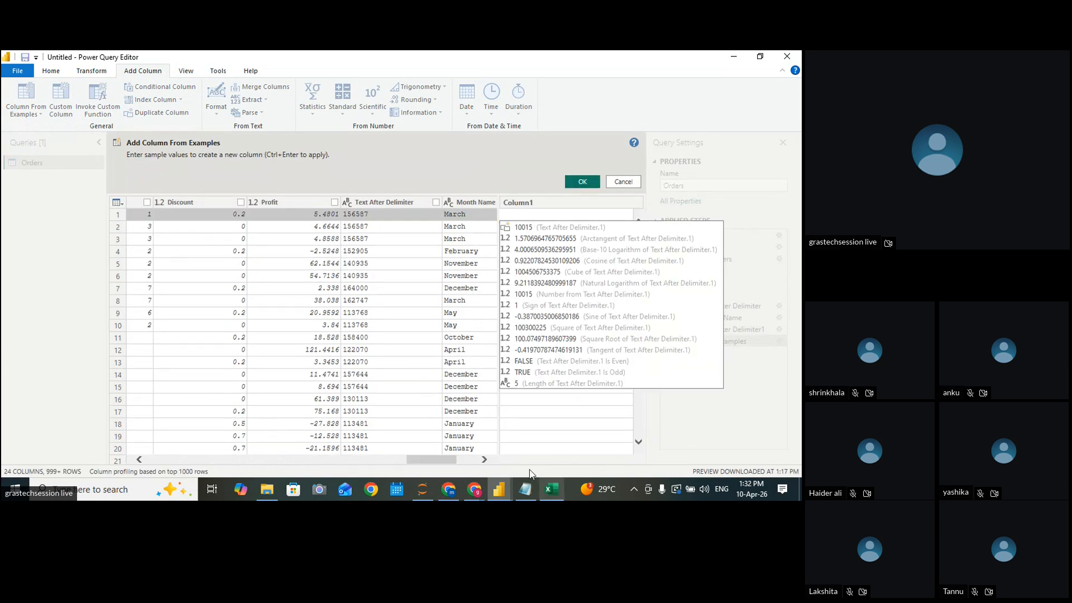
left_click_drag(453, 460, 310, 448)
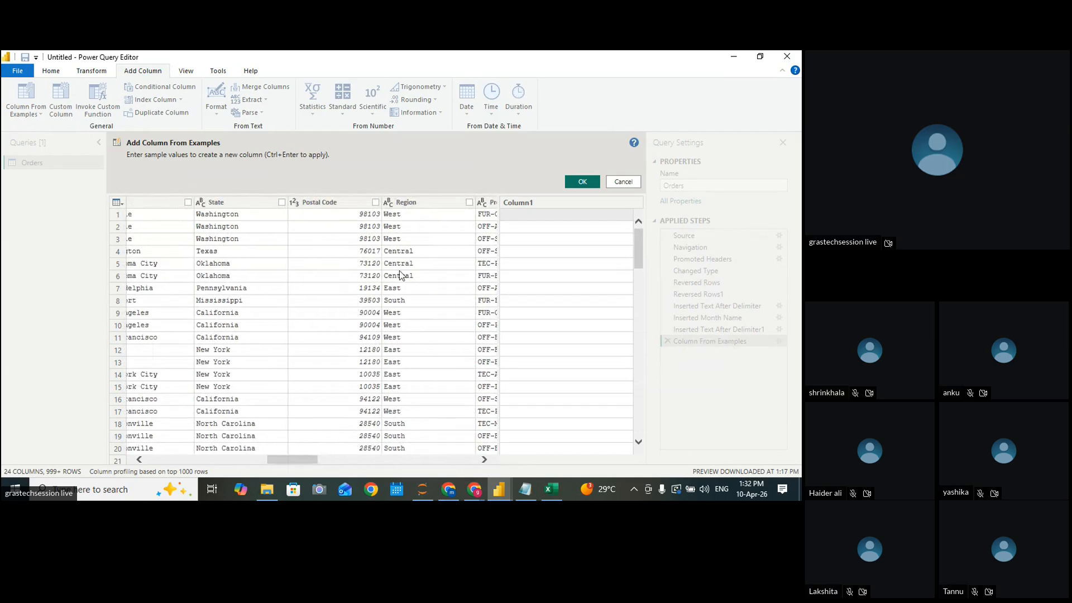
left_click(517, 213)
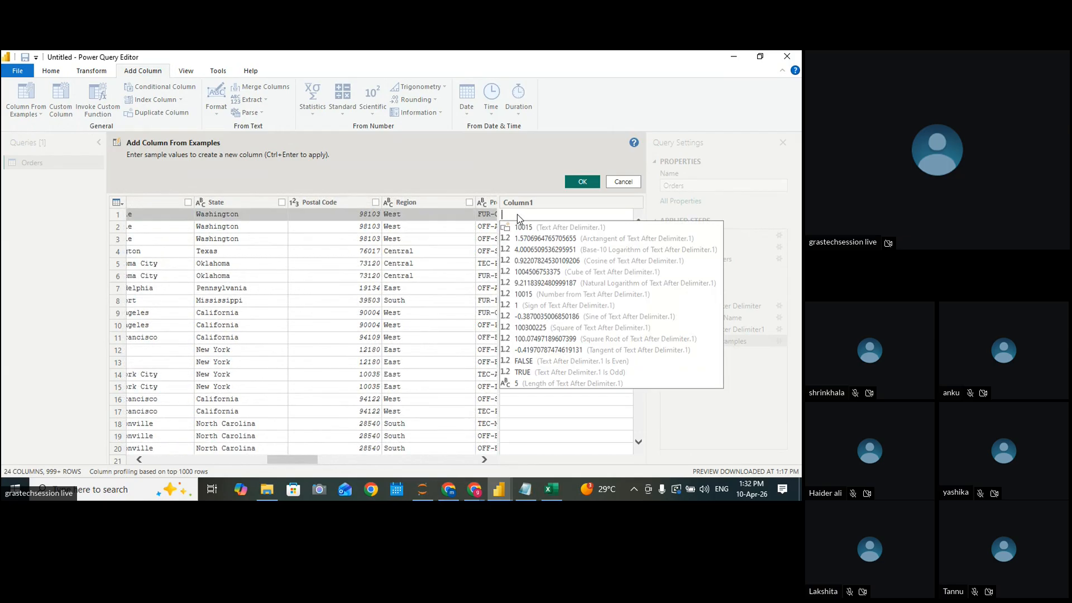
Try WEST joined by a colon to the first row's Postal Code as its example value, and cancel the new column
type("west")
key("BackSpace")
key("BackSpace")
key("BackSpace")
key("BackSpace")
type("WS")
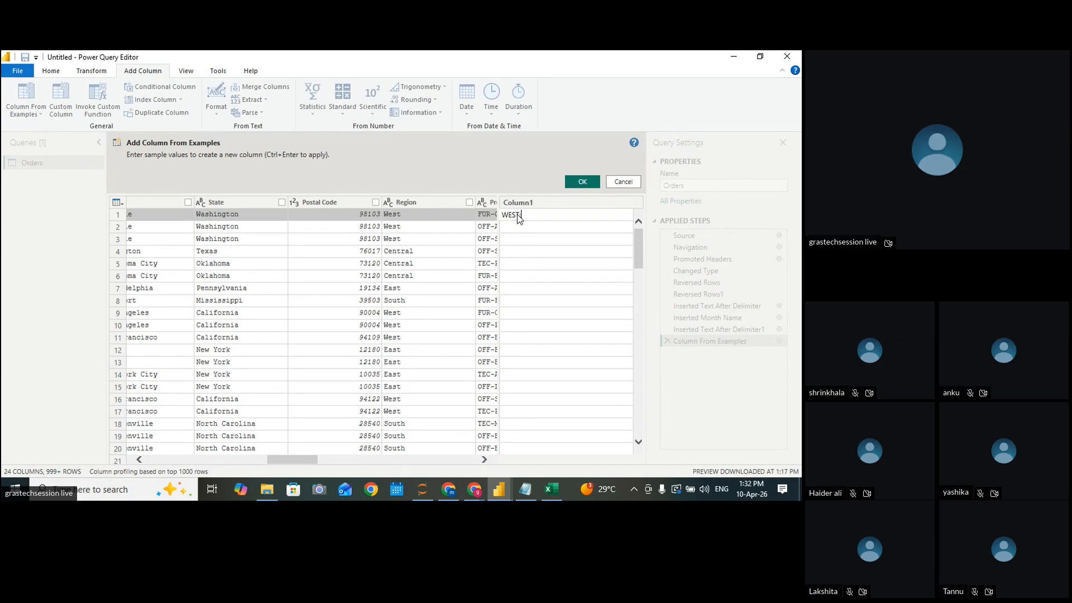
type("-98103")
key("Return")
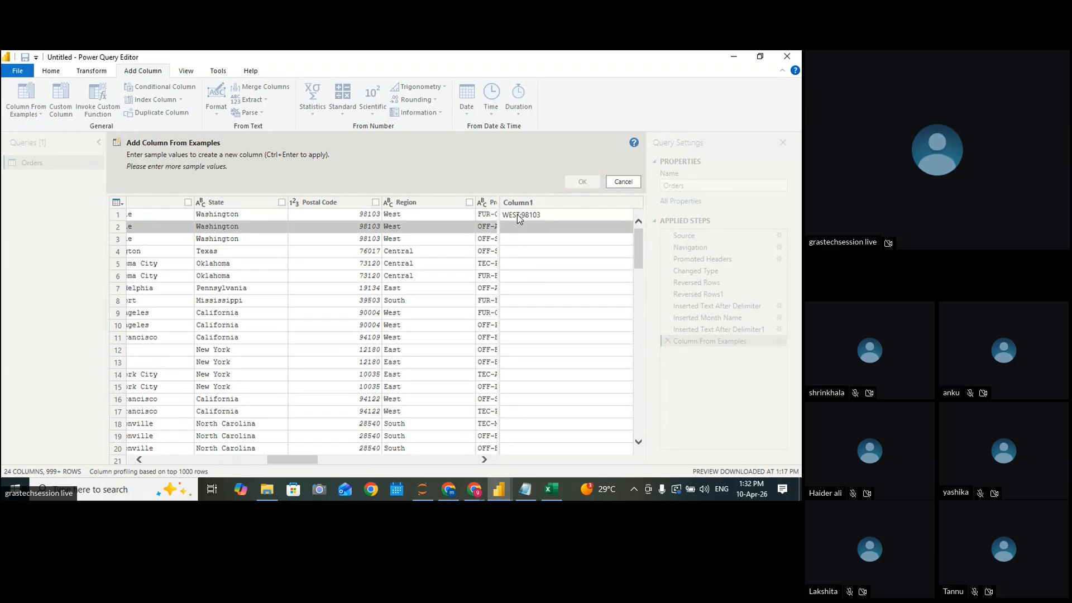
left_click(547, 218)
left_click(547, 218)
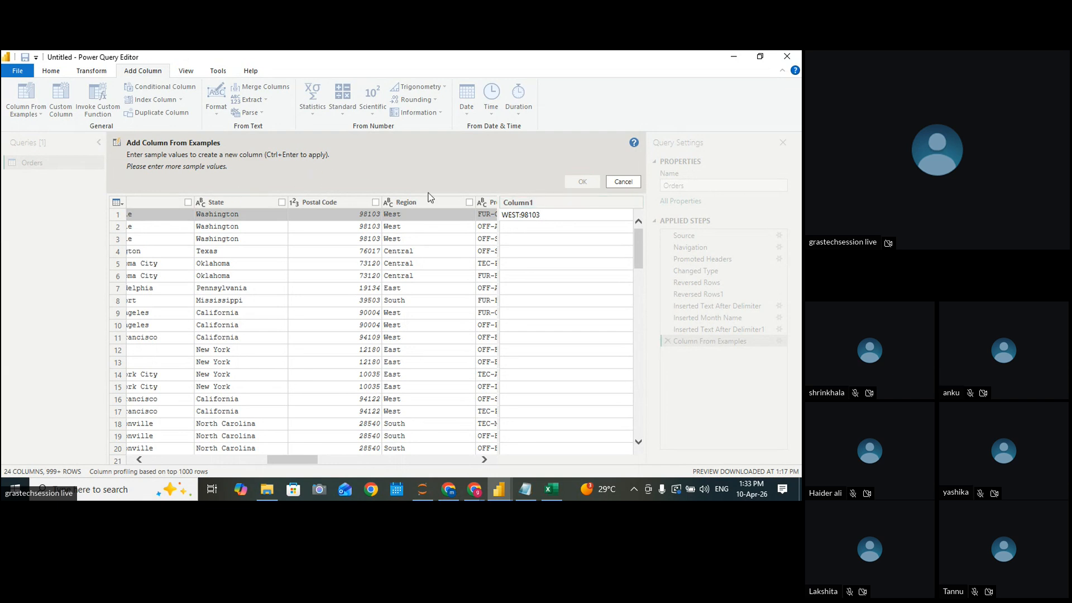
left_click(622, 181)
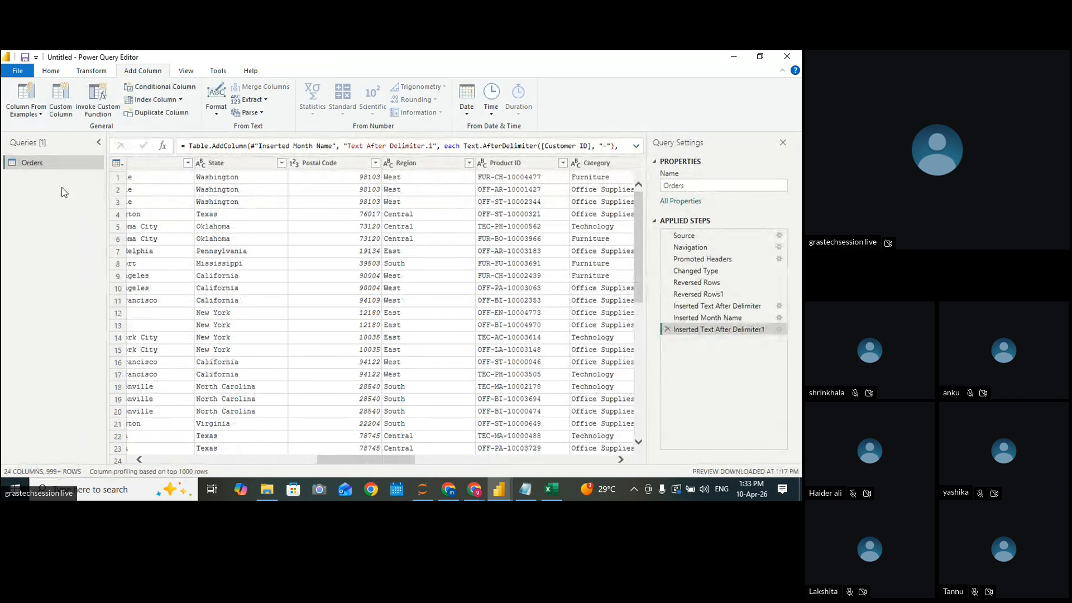
Try another Column From Examples from the selection with WEST, a comma and the Postal Code as the first row's example, and cancel it
left_click(26, 110)
left_click(56, 146)
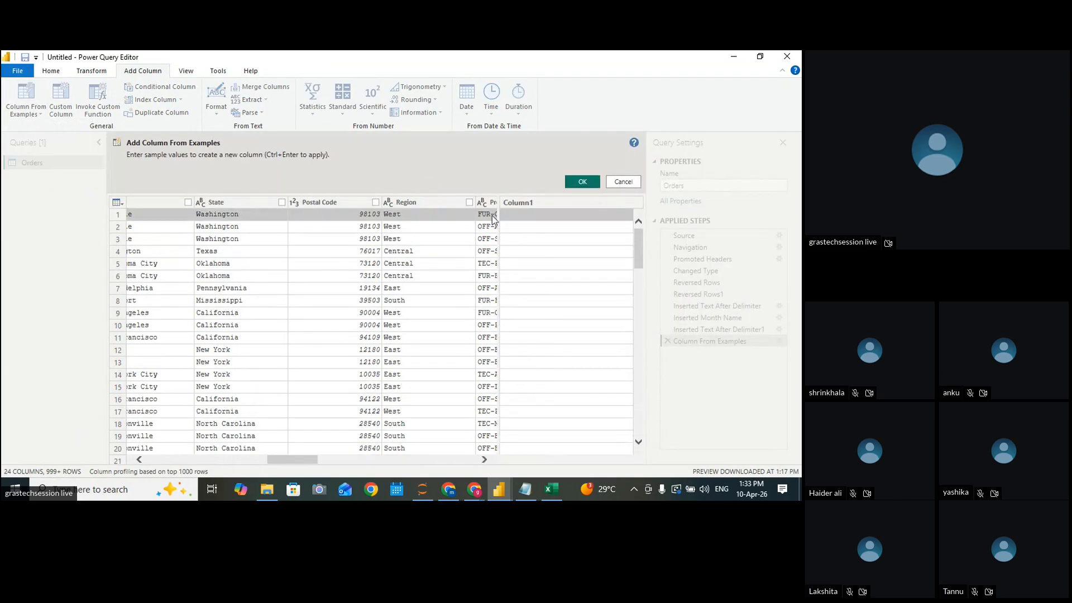
left_click(526, 216)
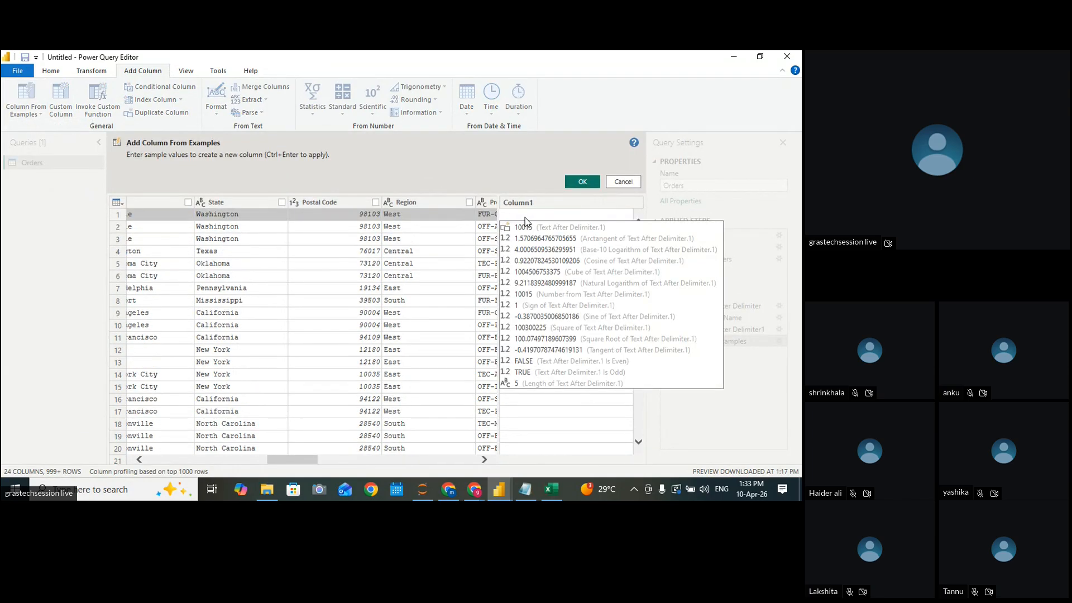
type("WEST,")
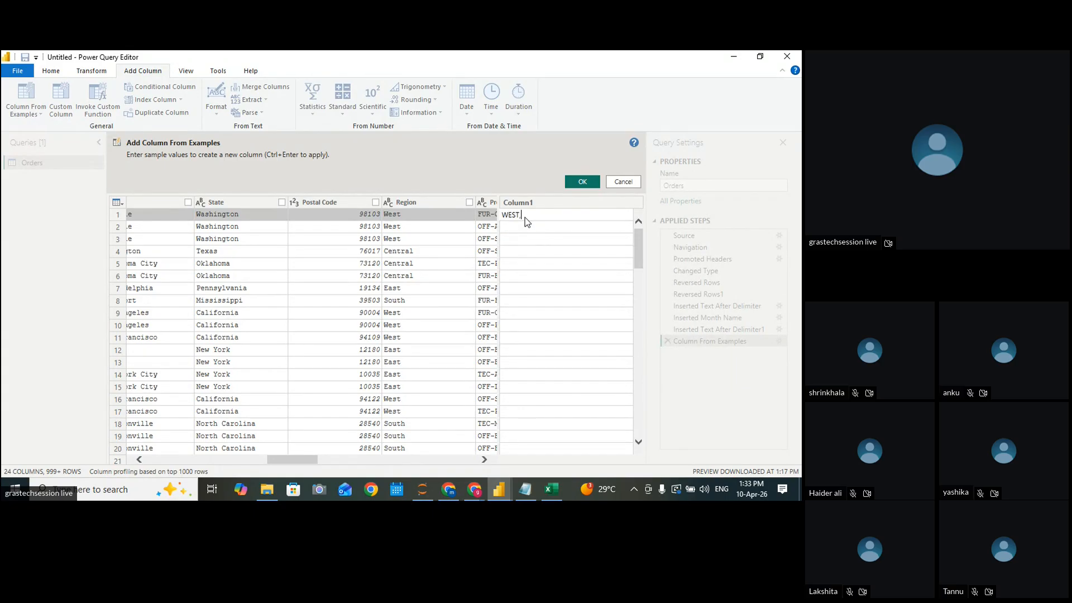
type("98103")
key("Return")
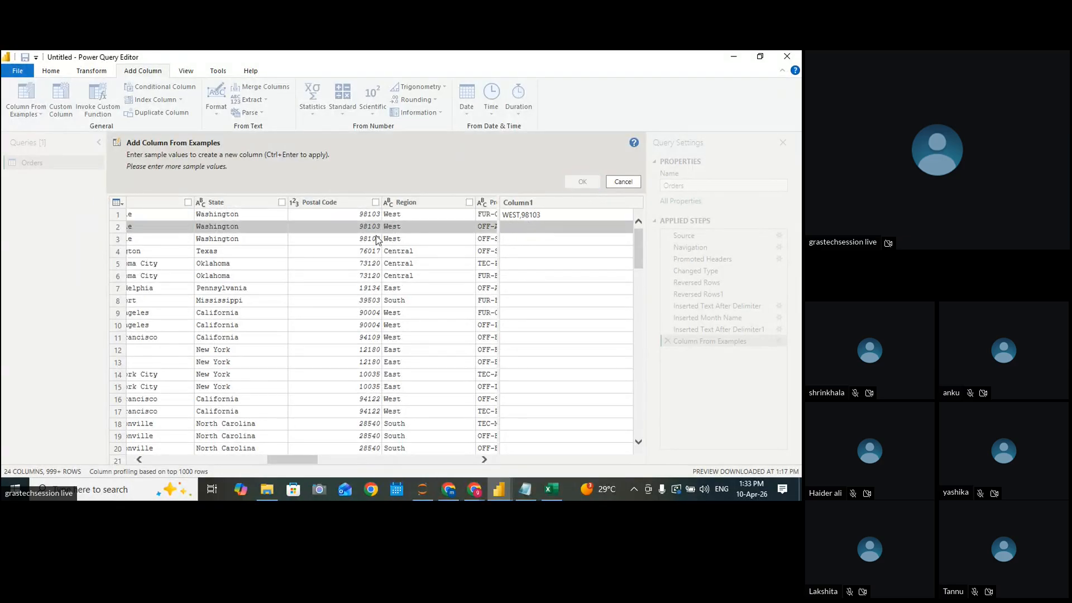
left_click(520, 226)
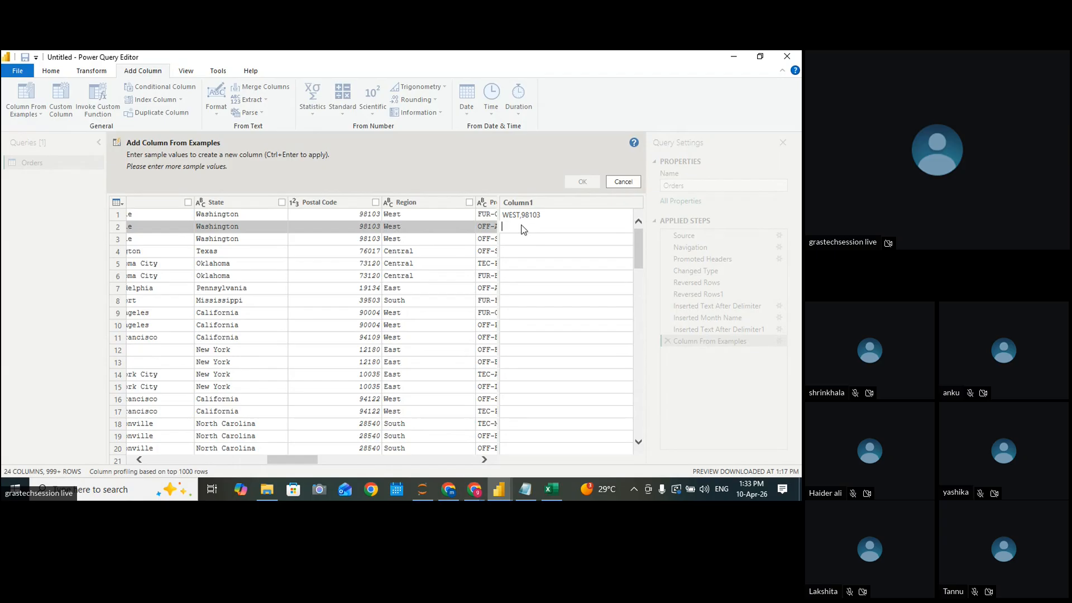
left_click(620, 181)
Start a Column From Examples from all columns and review the first row's suggested values and the source columns
left_click_drag(363, 460, 251, 426)
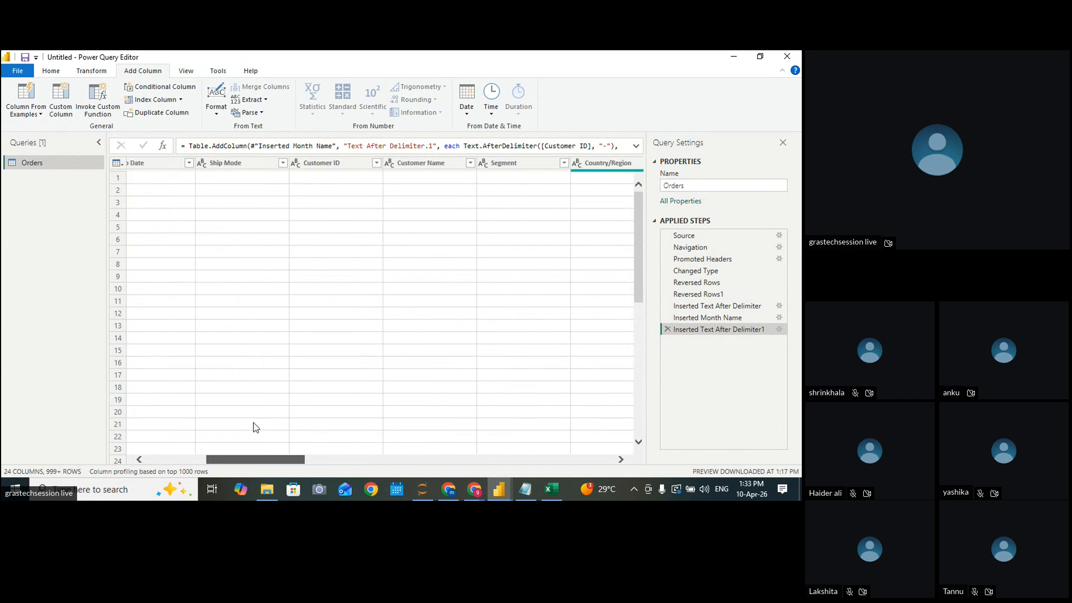
left_click(40, 114)
left_click(45, 129)
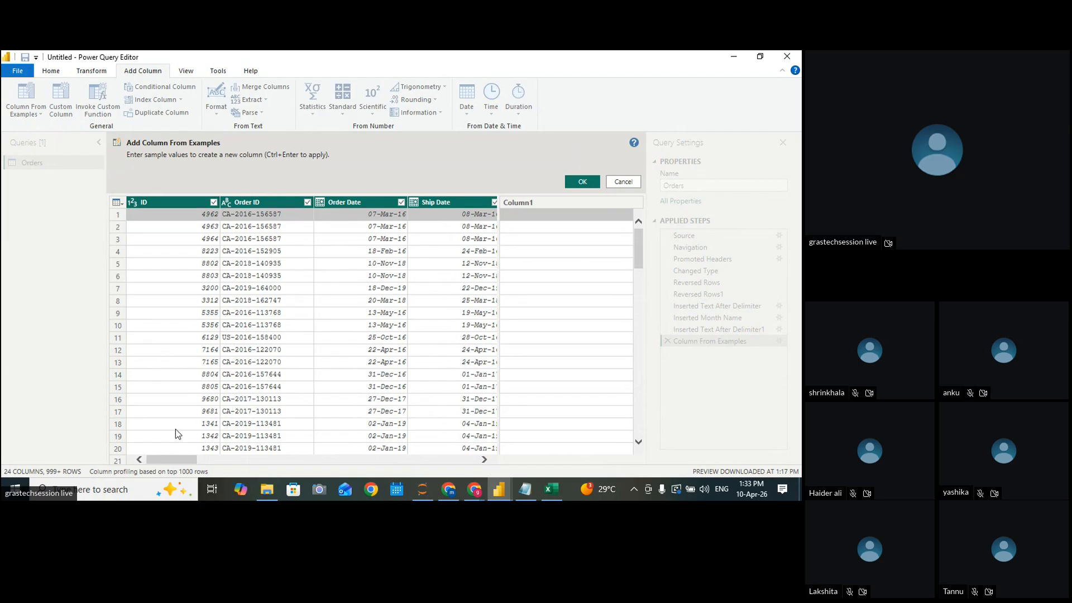
left_click_drag(181, 459, 3, 385)
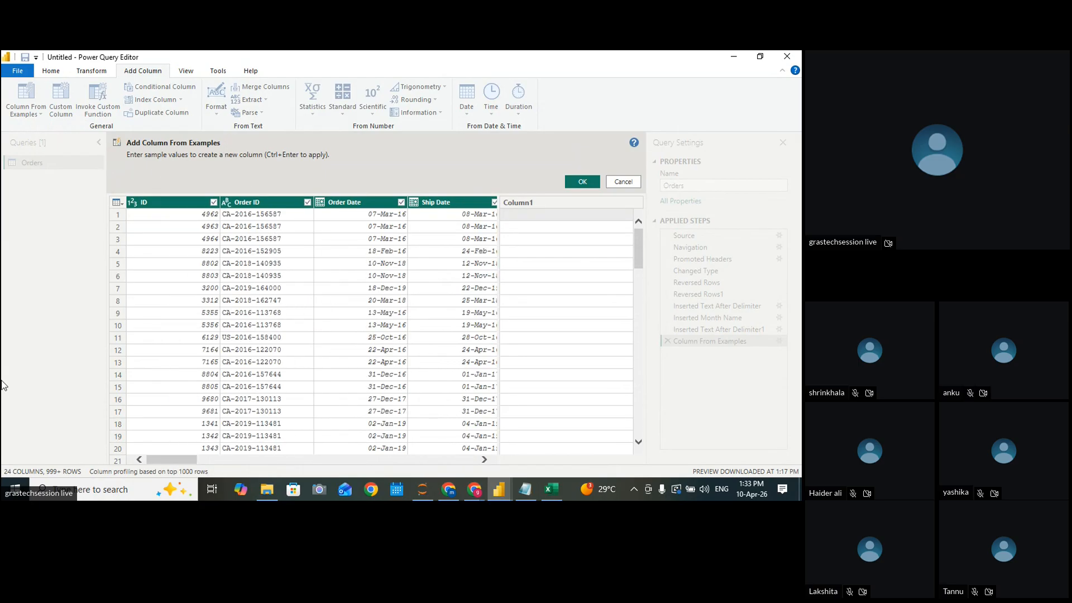
left_click(533, 216)
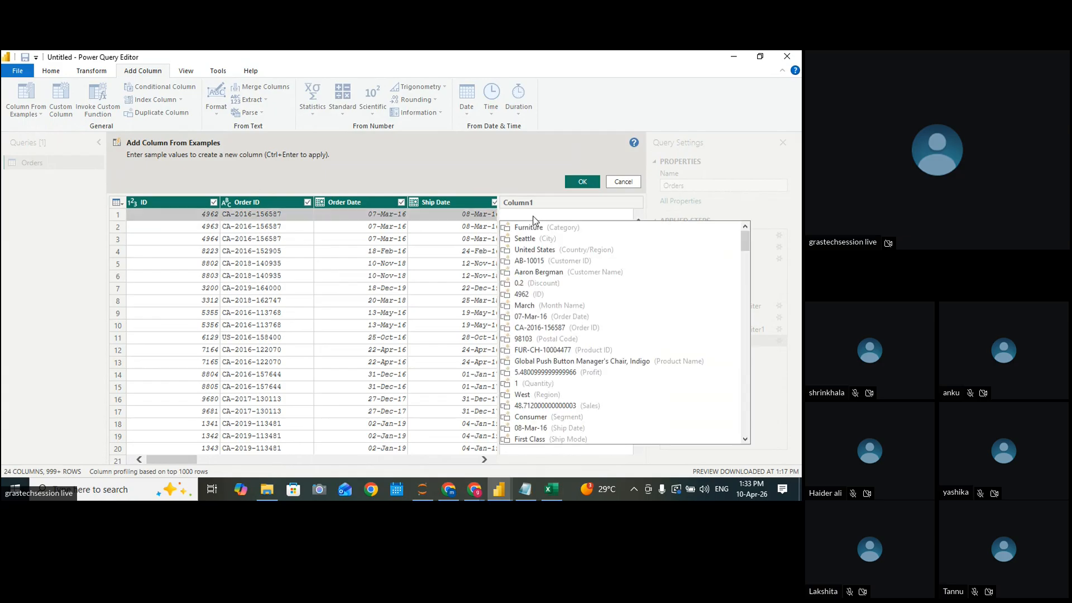
left_click_drag(166, 457, 571, 460)
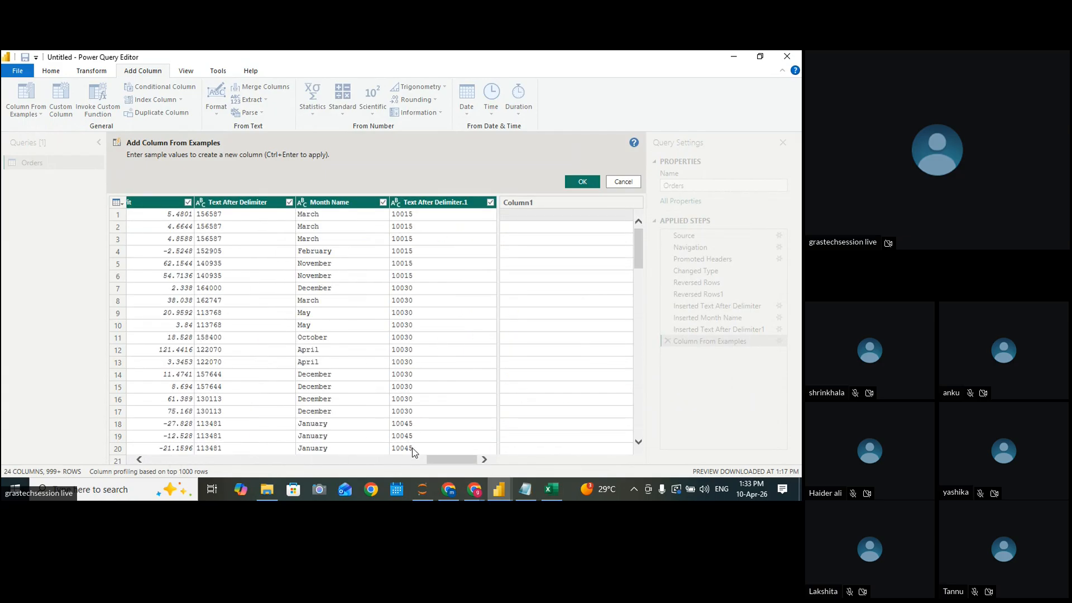
left_click_drag(445, 459, 213, 435)
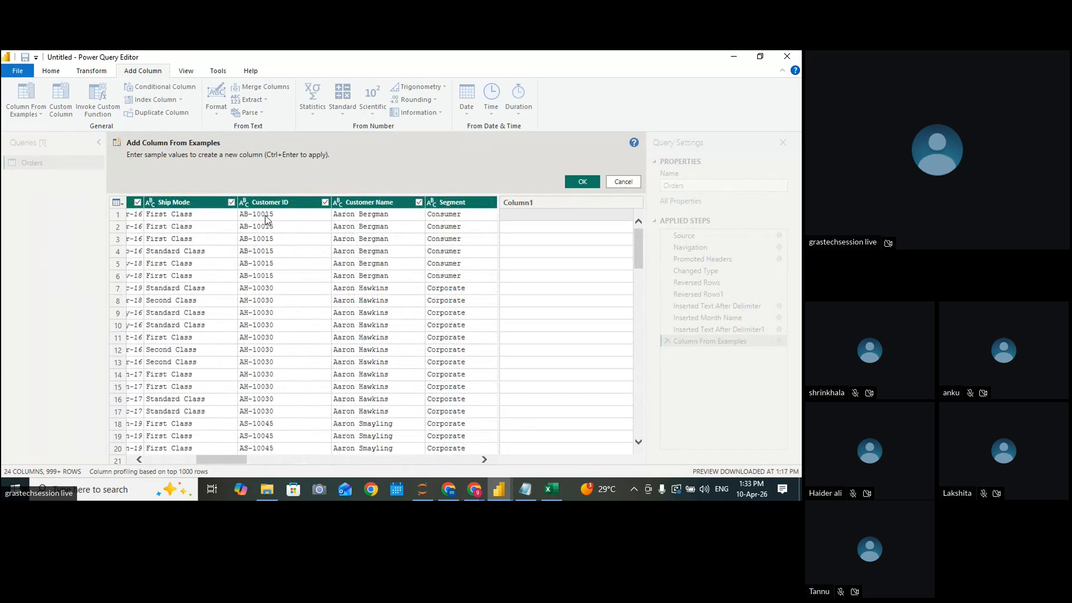
Enter AB-CONSUMER as the first row's example value and add the resulting column to the Orders table
left_click(512, 217)
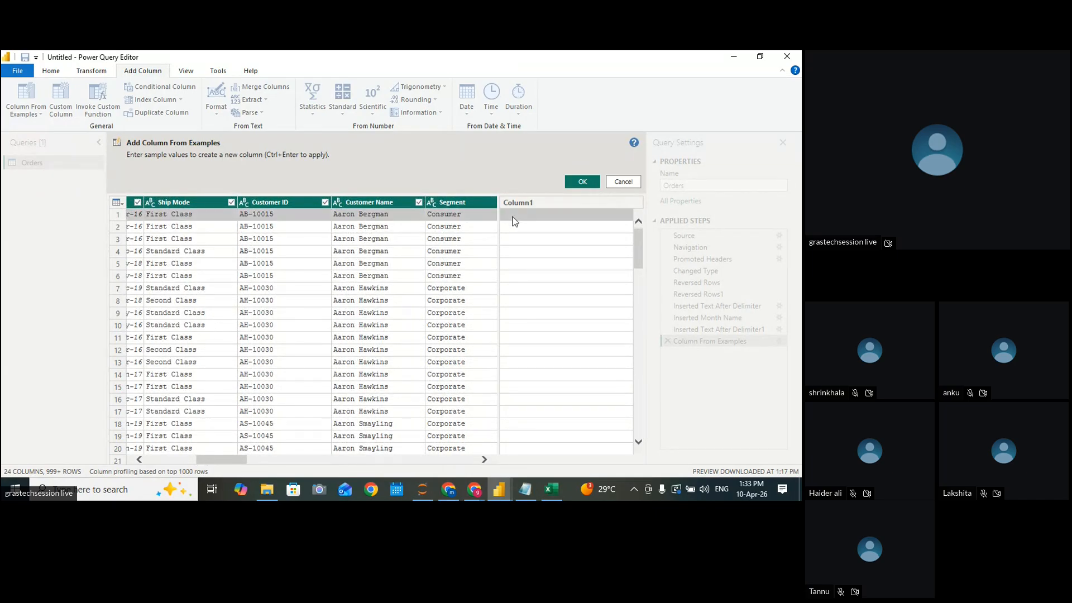
type("AB")
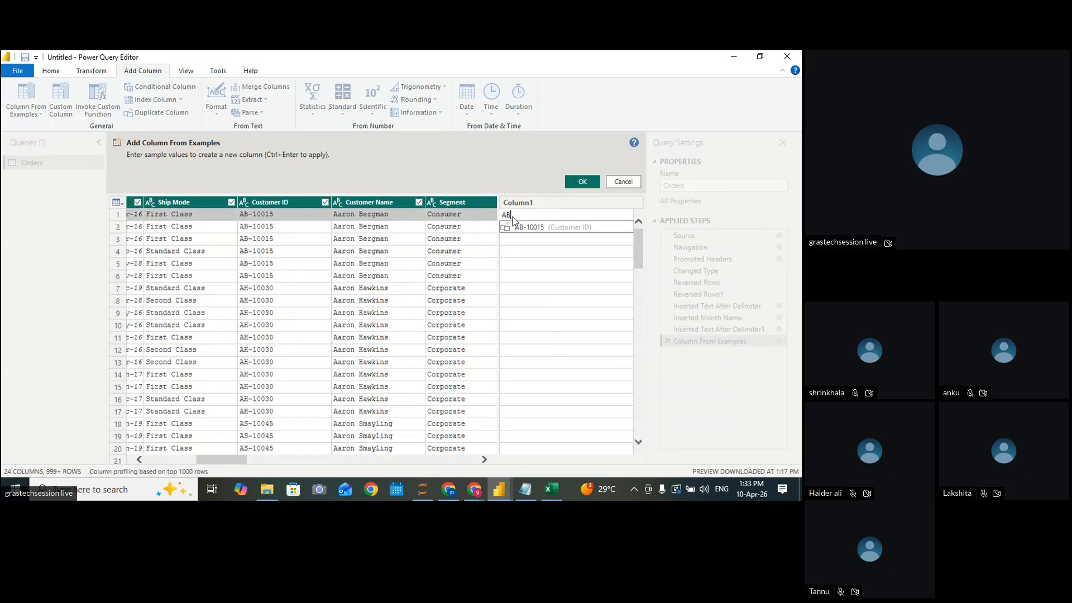
type("-cONSUMER")
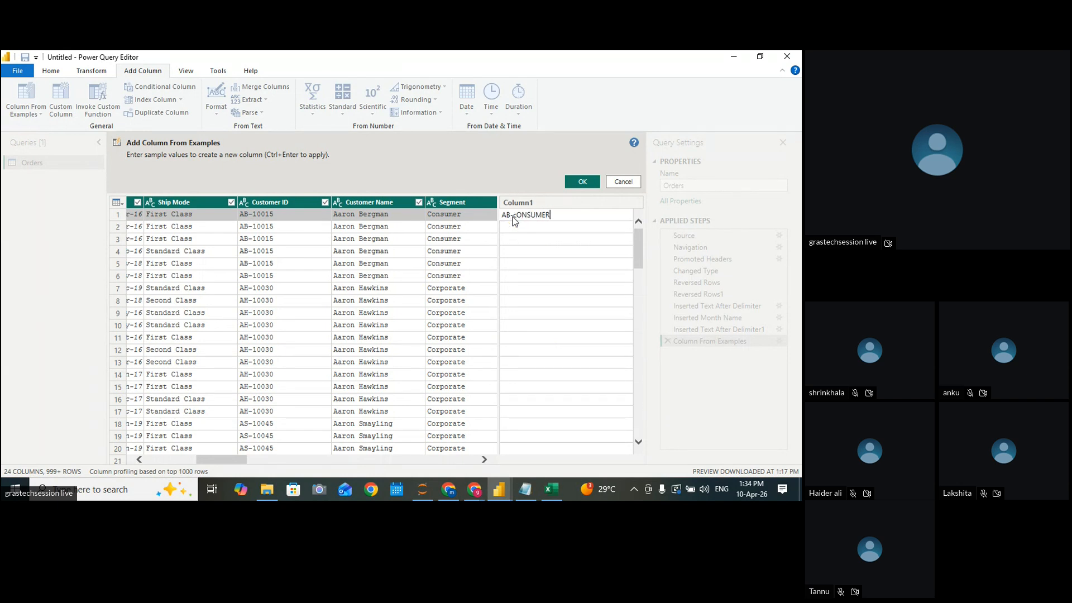
key("BackSpace")
key("BackSpace")
type("CONSUMER")
key("Return")
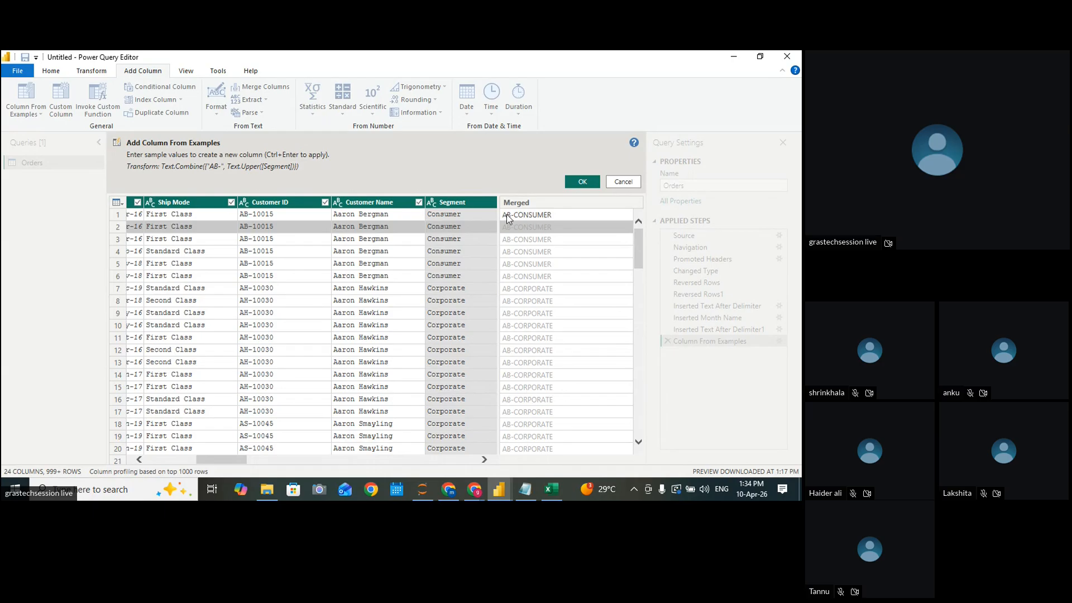
left_click(582, 182)
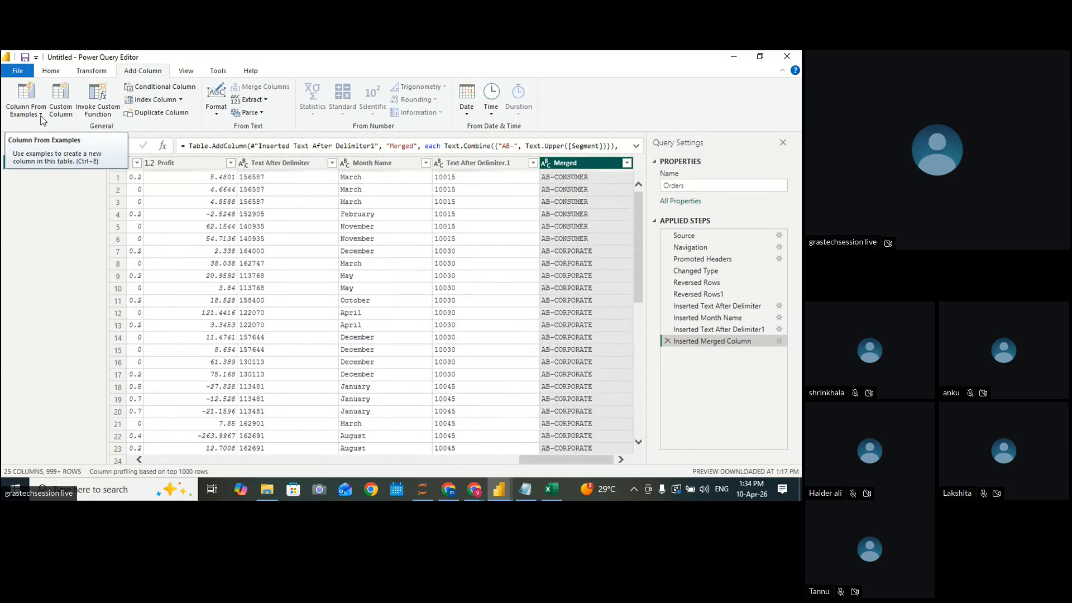
Compare the new Merged column's values with the Customer ID and Segment columns across several rows
left_click(40, 115)
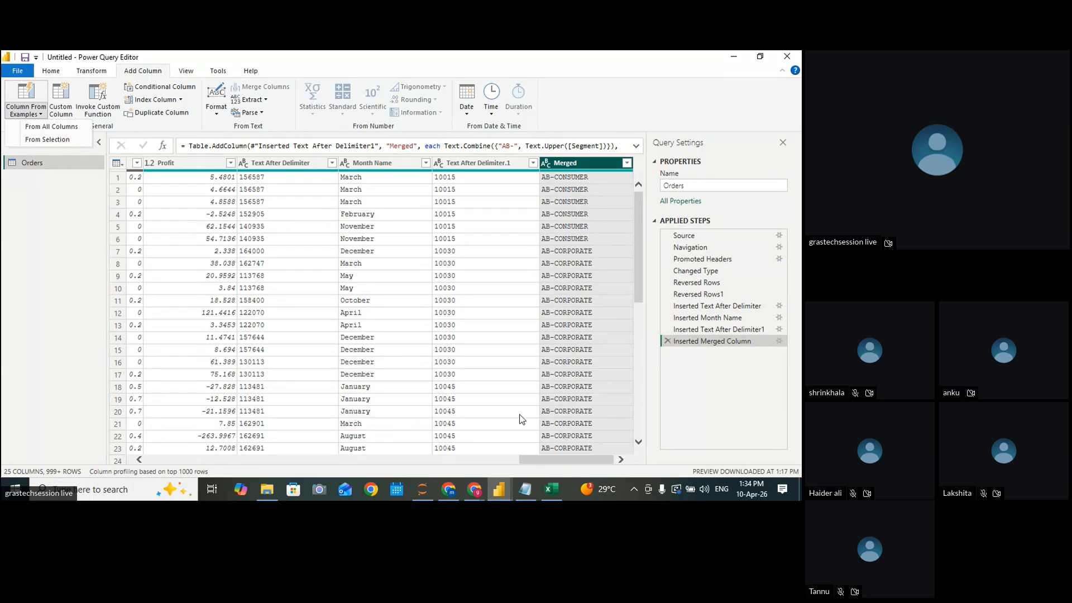
left_click(549, 459)
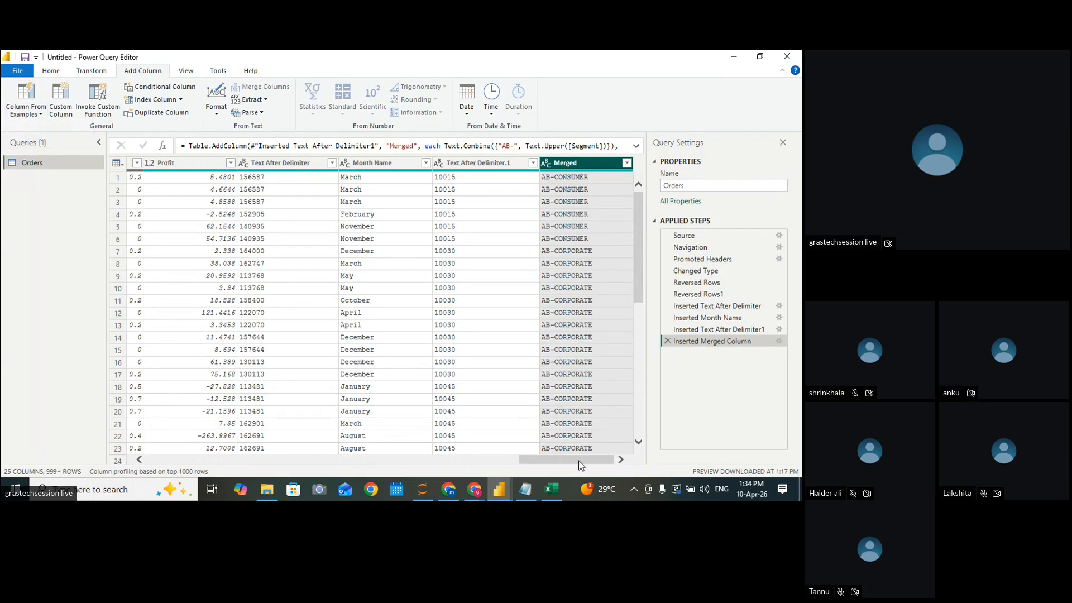
left_click(511, 411)
left_click_drag(537, 392, 206, 369)
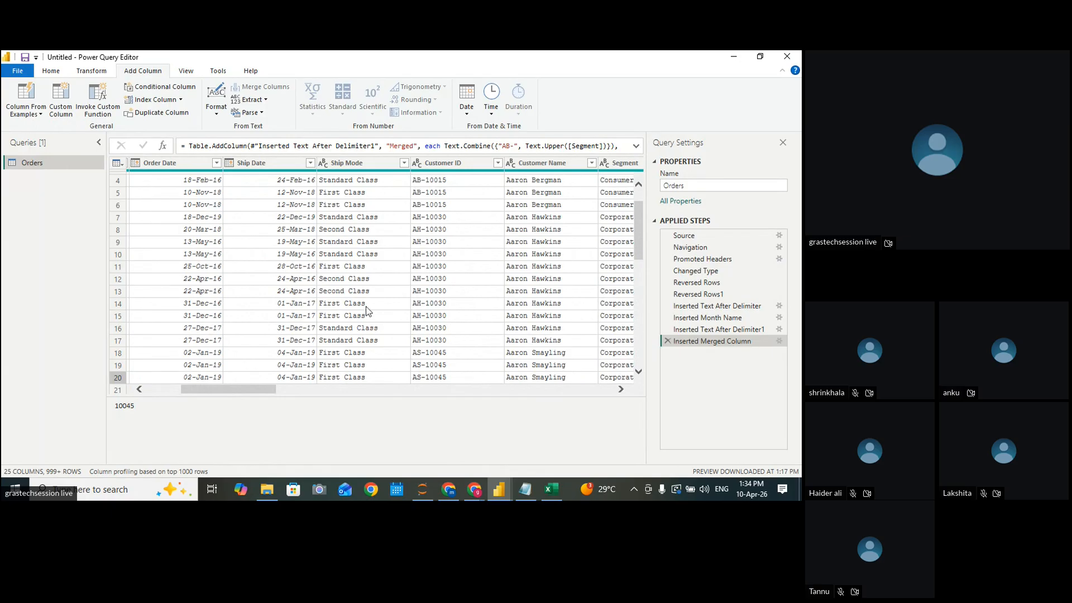
left_click_drag(261, 398, 703, 383)
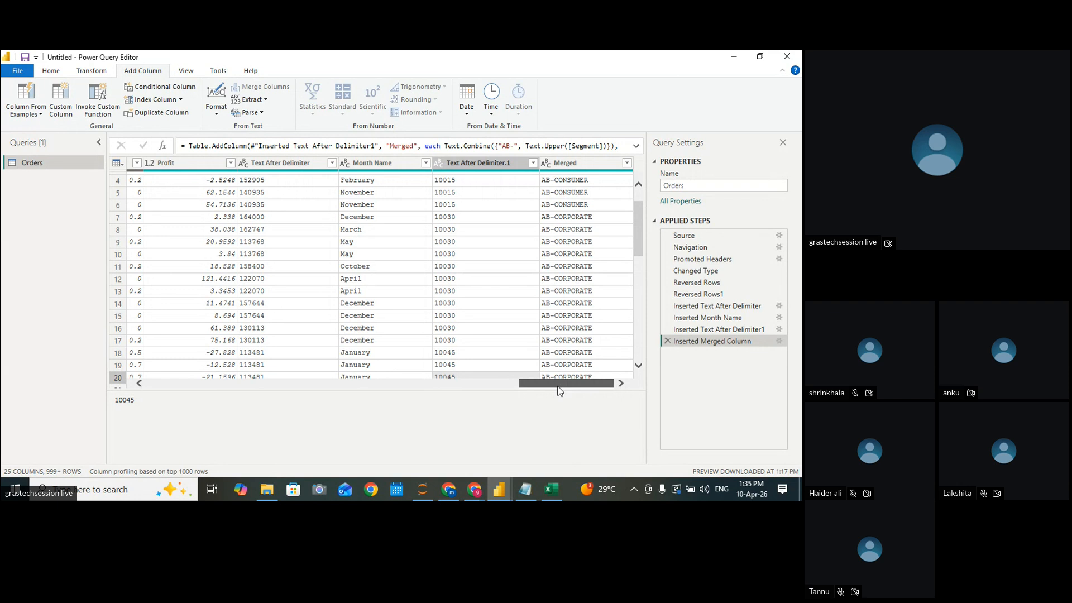
left_click_drag(636, 232, 634, 286)
left_click_drag(535, 389, 219, 385)
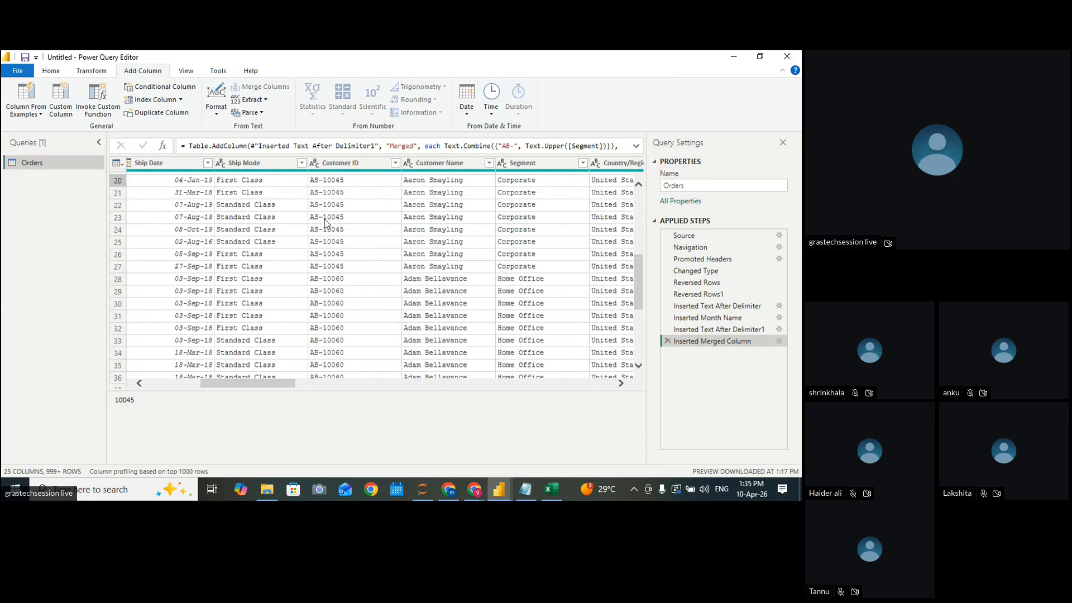
scroll(642, 235, "up", 5)
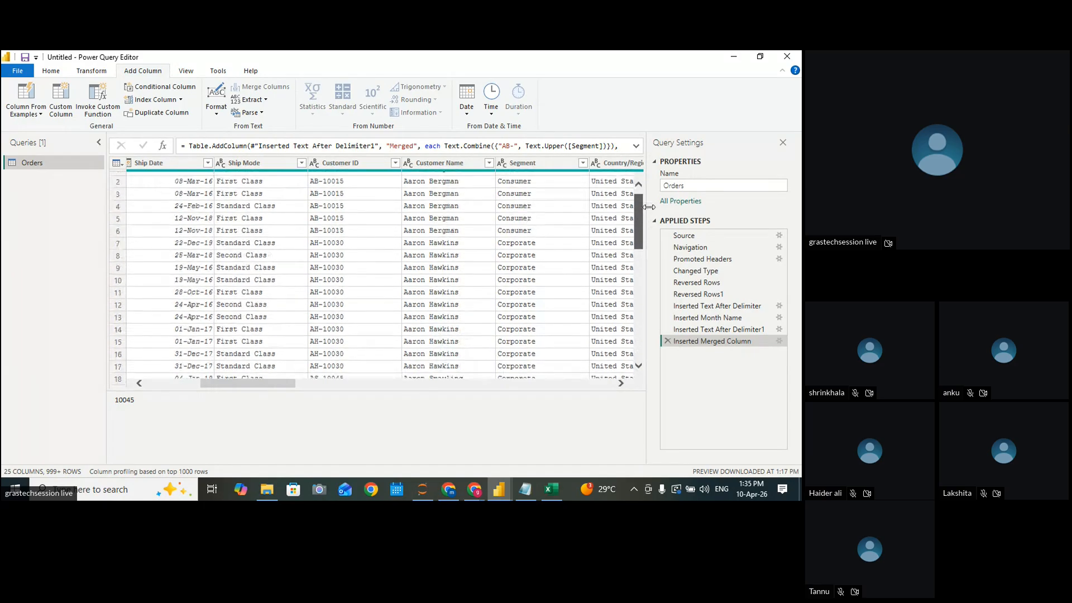
scroll(638, 240, "down", 2)
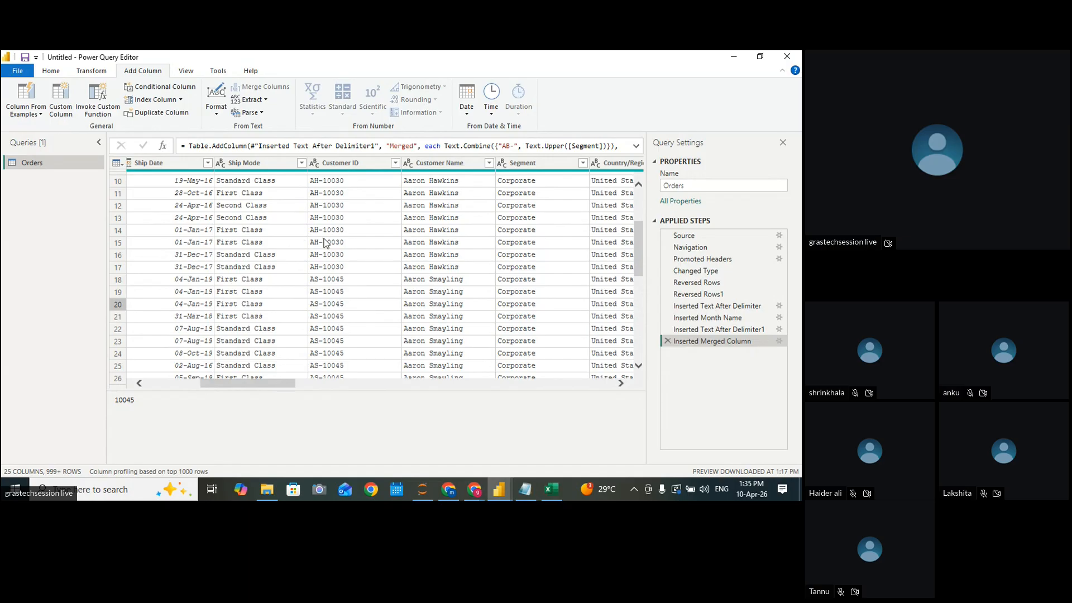
scroll(638, 254, "up", 2)
scroll(641, 243, "up", 1)
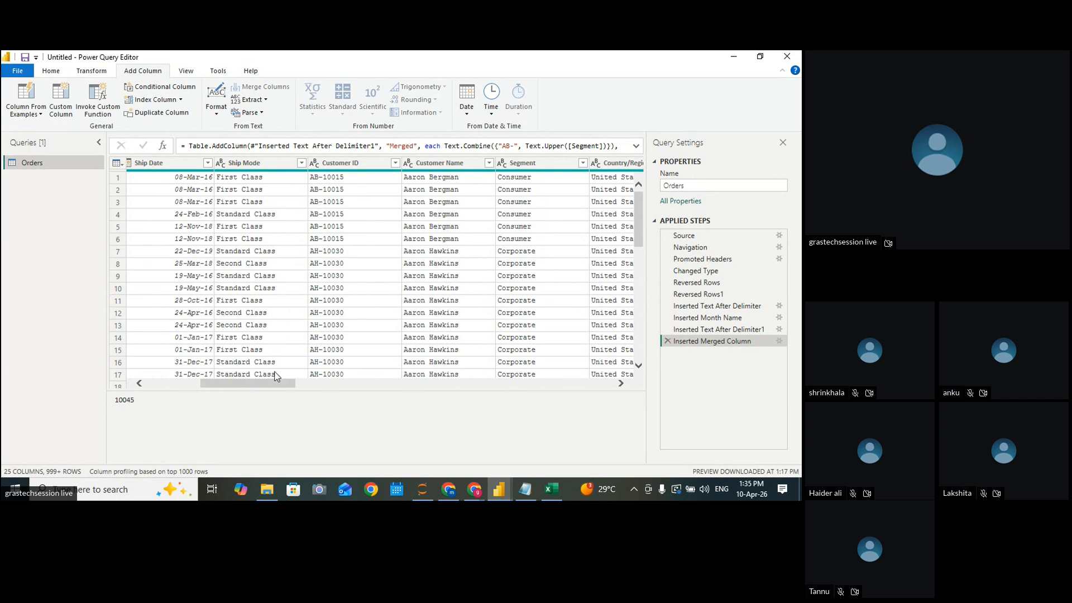
left_click_drag(271, 383, 632, 384)
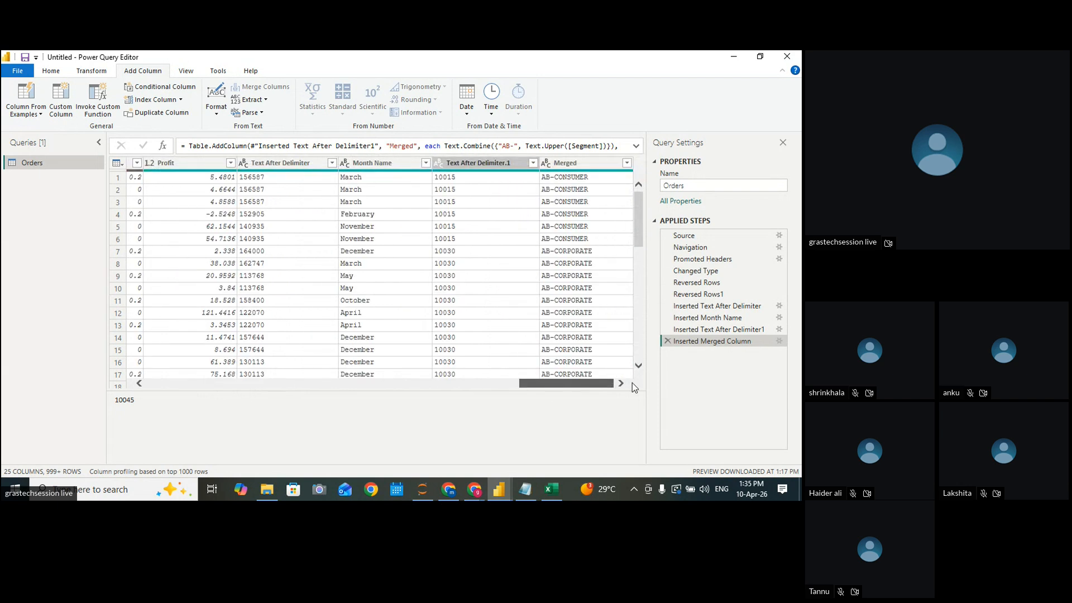
left_click(551, 254)
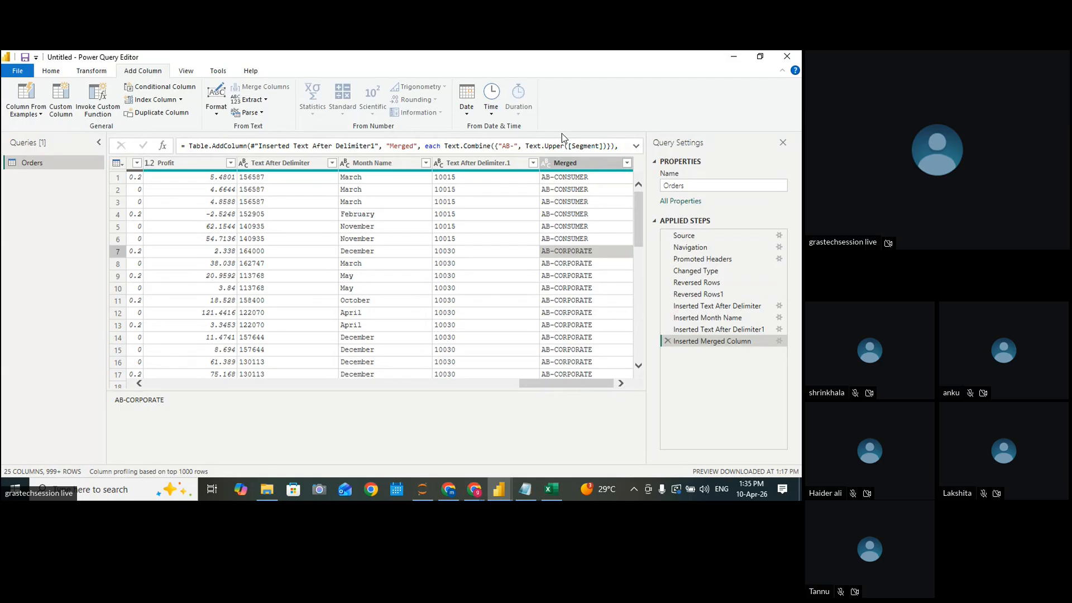
left_click(42, 115)
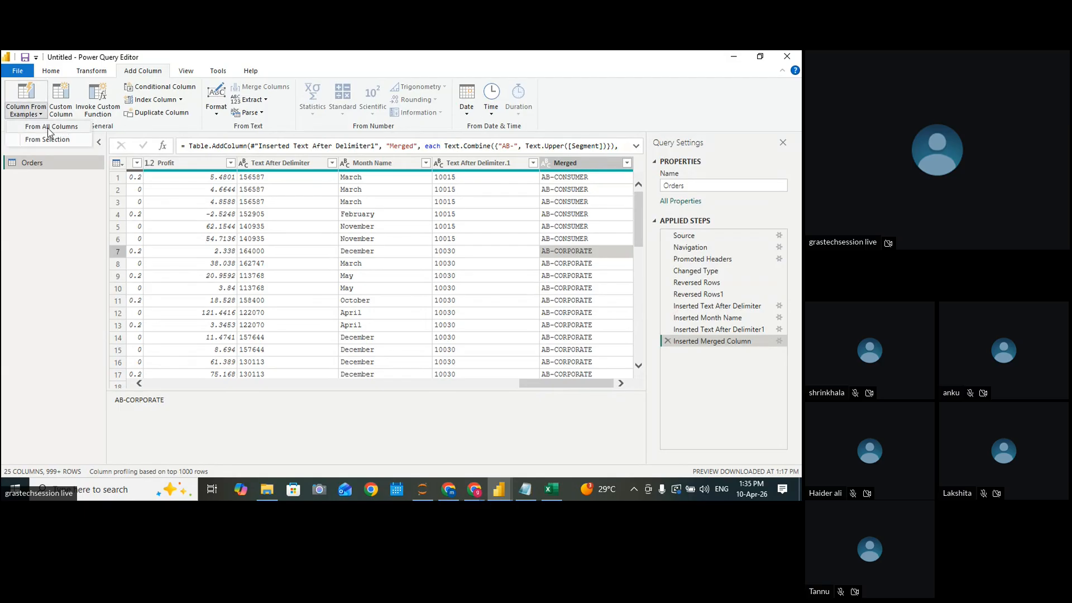
left_click(51, 127)
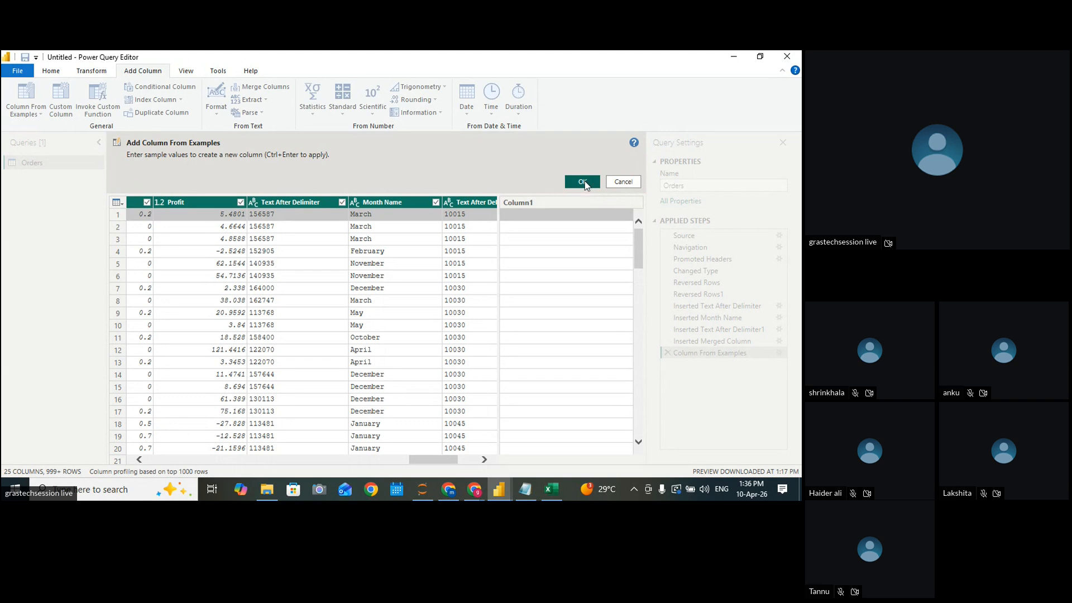
left_click(583, 182)
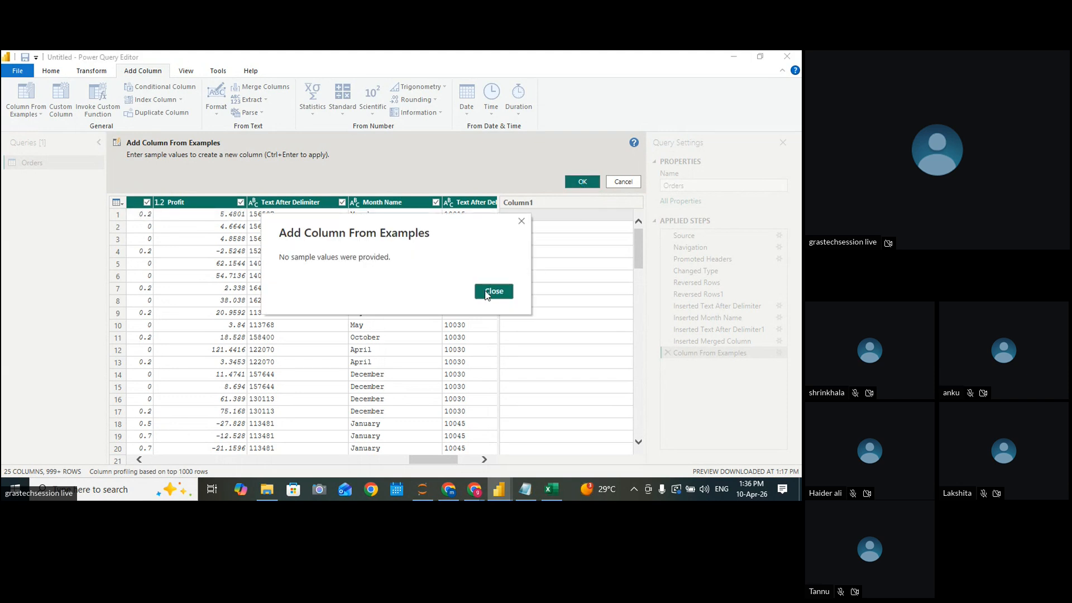
left_click(487, 291)
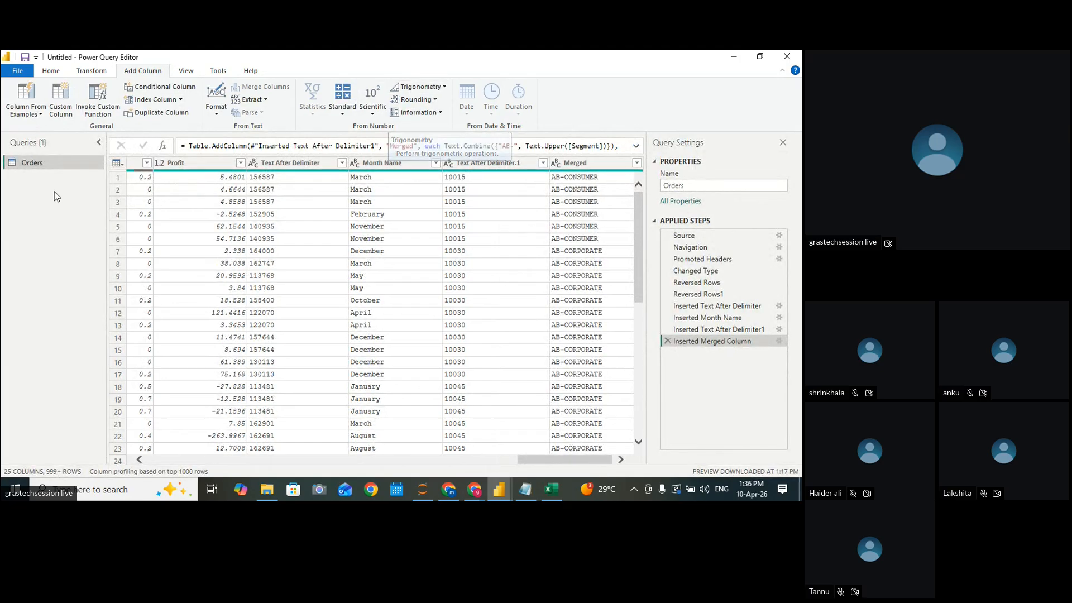
left_click(39, 114)
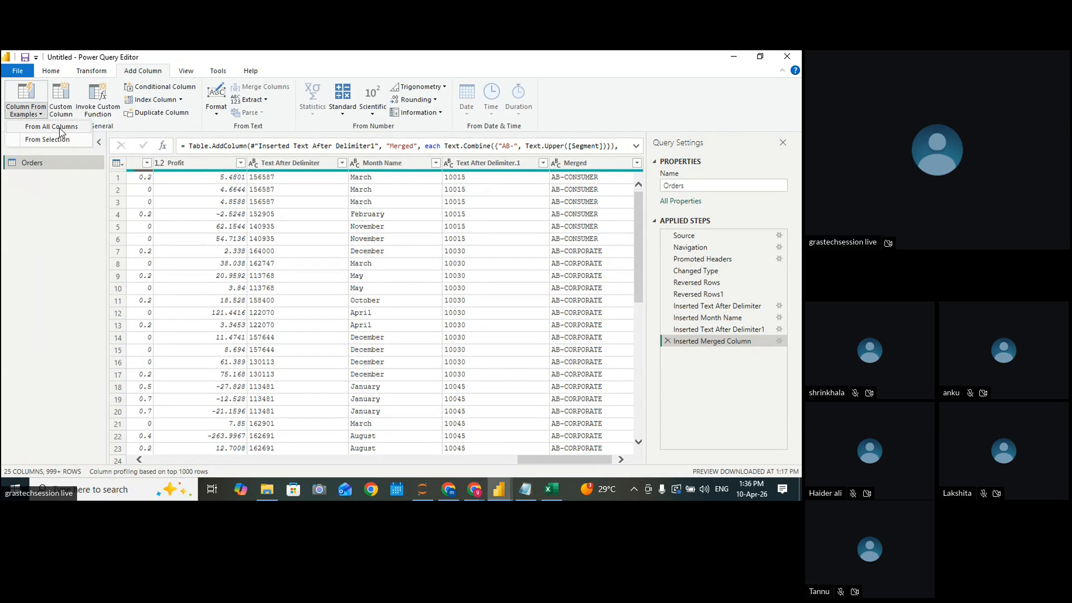
left_click(48, 224)
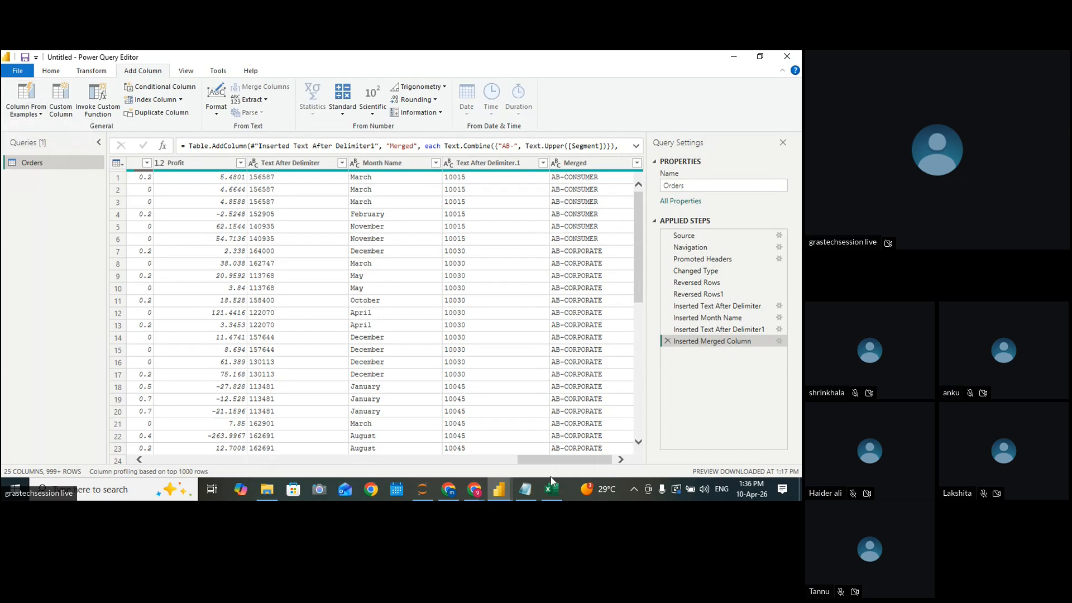
Switch to the Notepad notes and add the heading "2- Custom Column" after a blank line below "b- form all column"
left_click(524, 490)
left_click(307, 446)
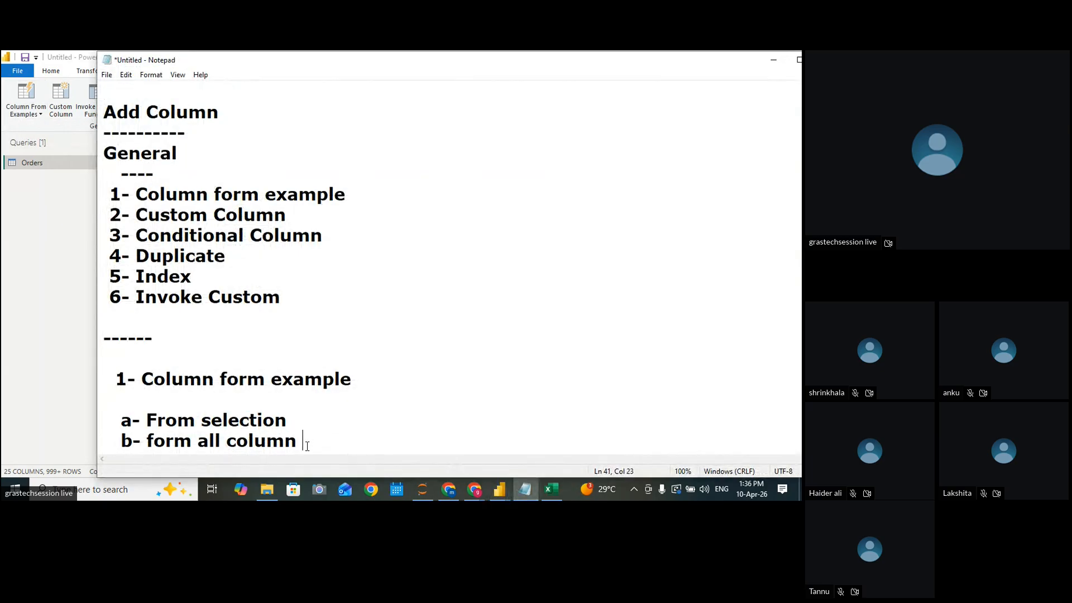
key("Return")
key("Return")
type("2- cUS")
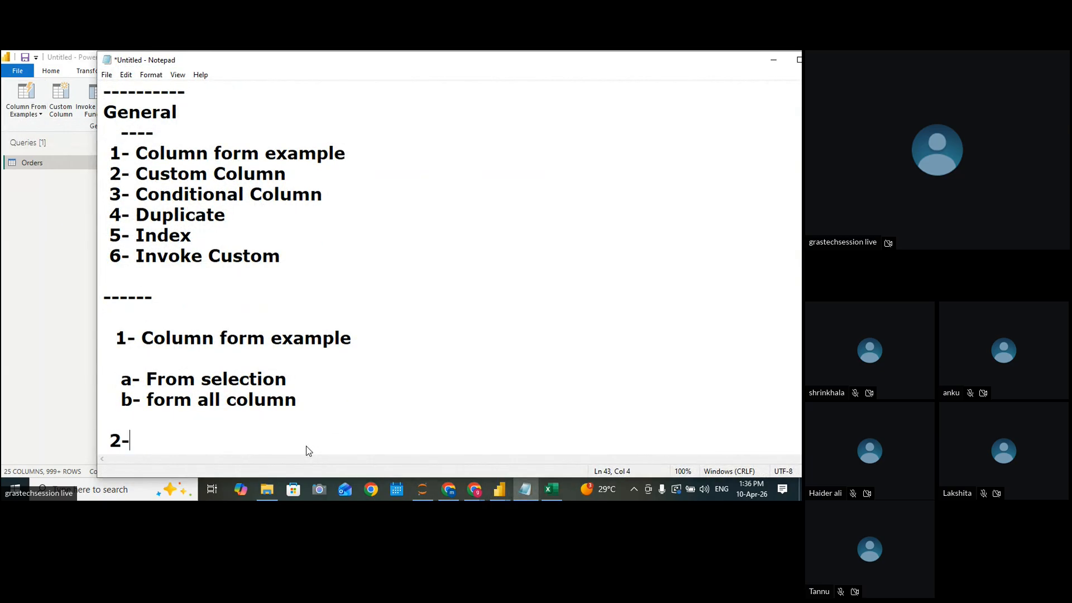
key("BackSpace")
key("BackSpace")
key("BackSpace")
type("Custom Colu")
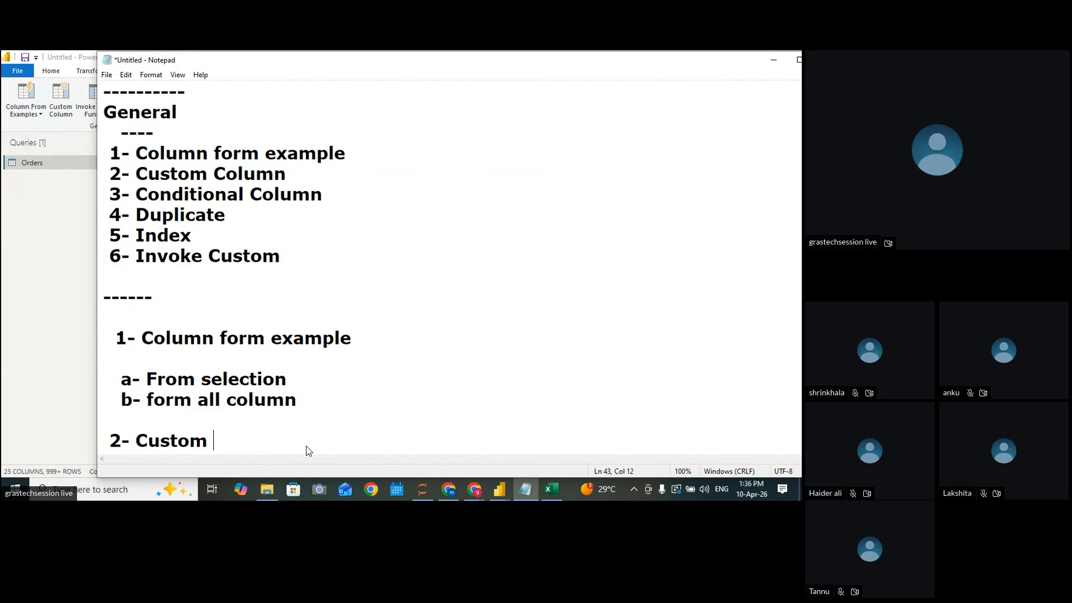
type("mn")
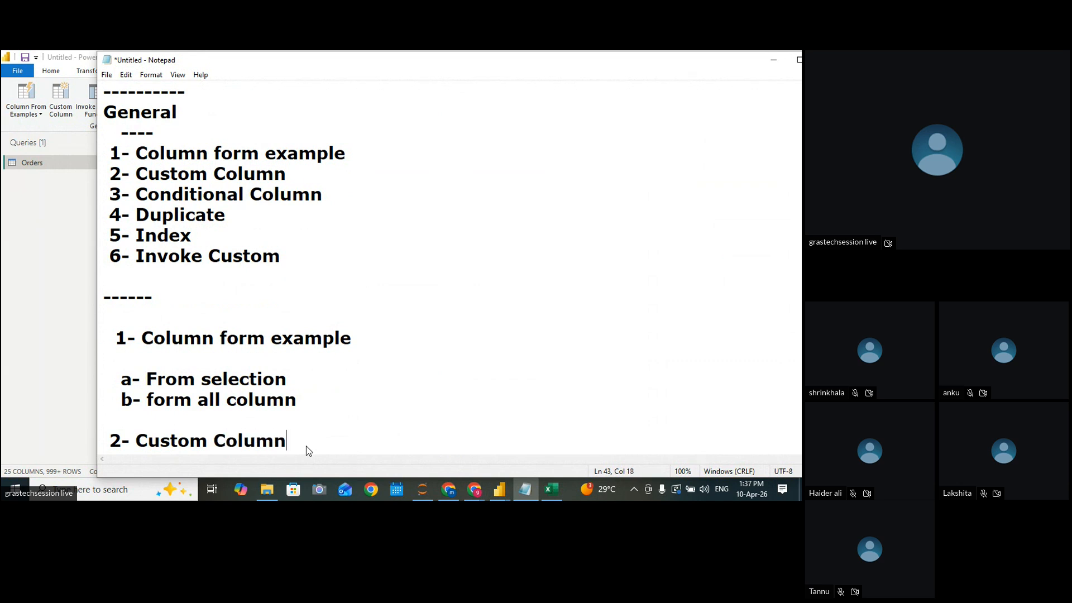
Add a "---" line below "2- Custom Column" in the notes and switch to Power Query Editor
key("Return")
type("---")
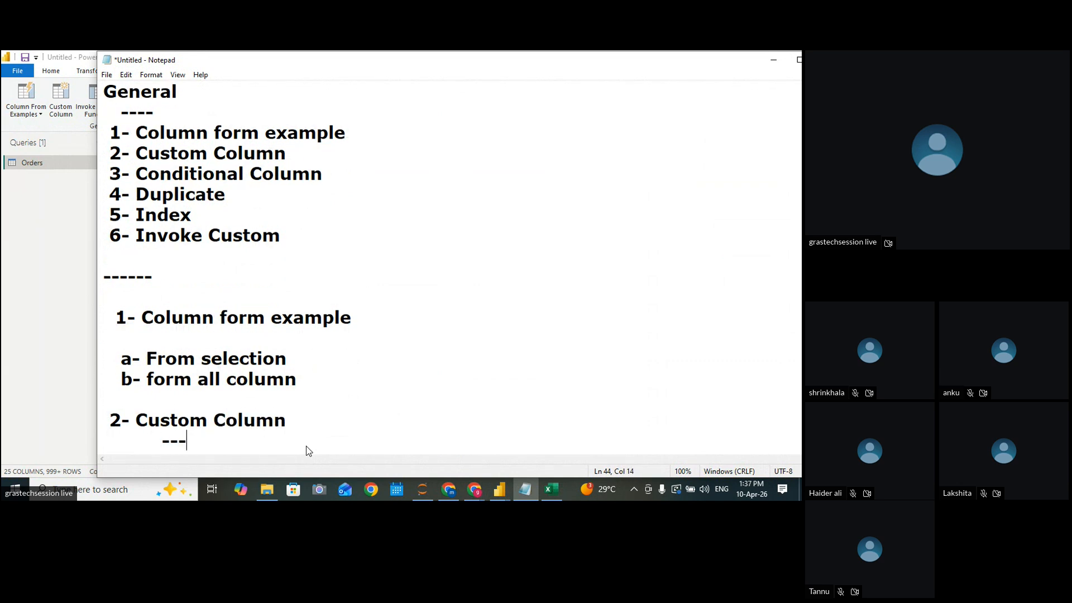
left_click(56, 270)
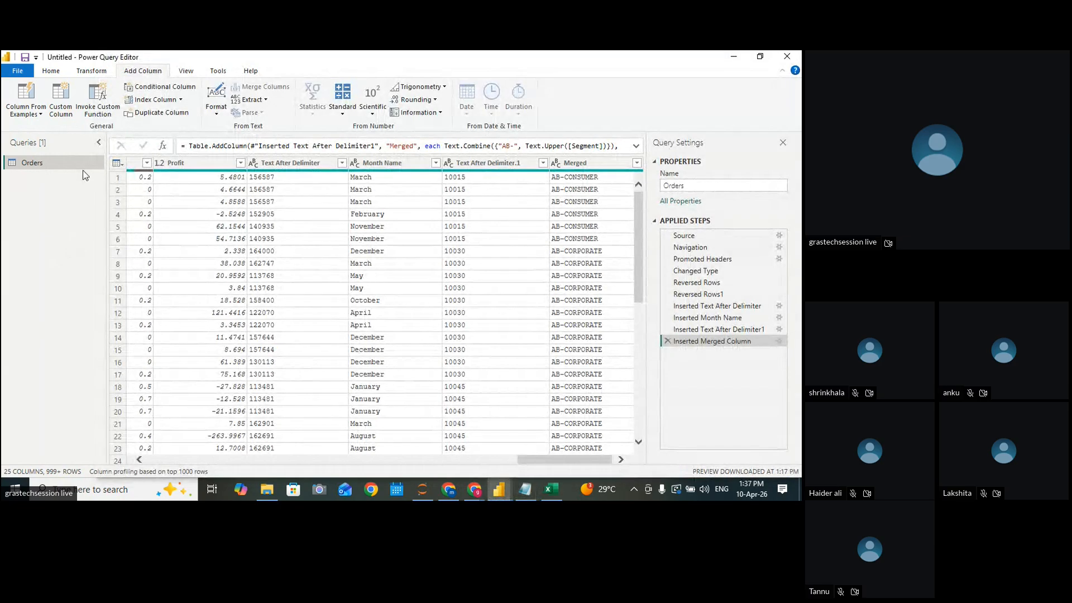
Start a new custom column in the Orders query and name it Actual Cost
left_click(69, 102)
left_click_drag(256, 208, 169, 204)
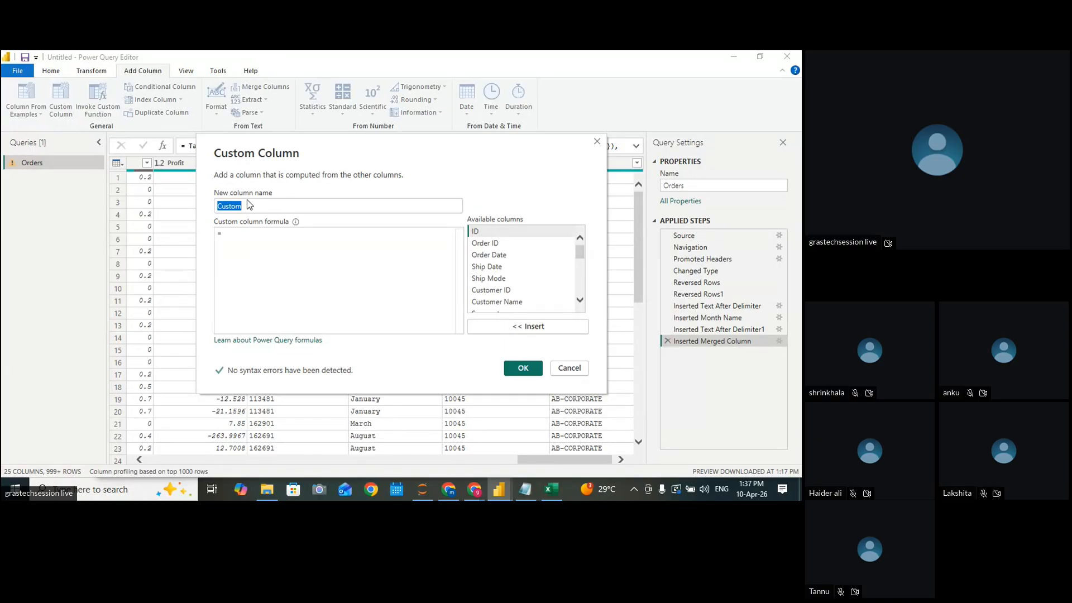
type("a")
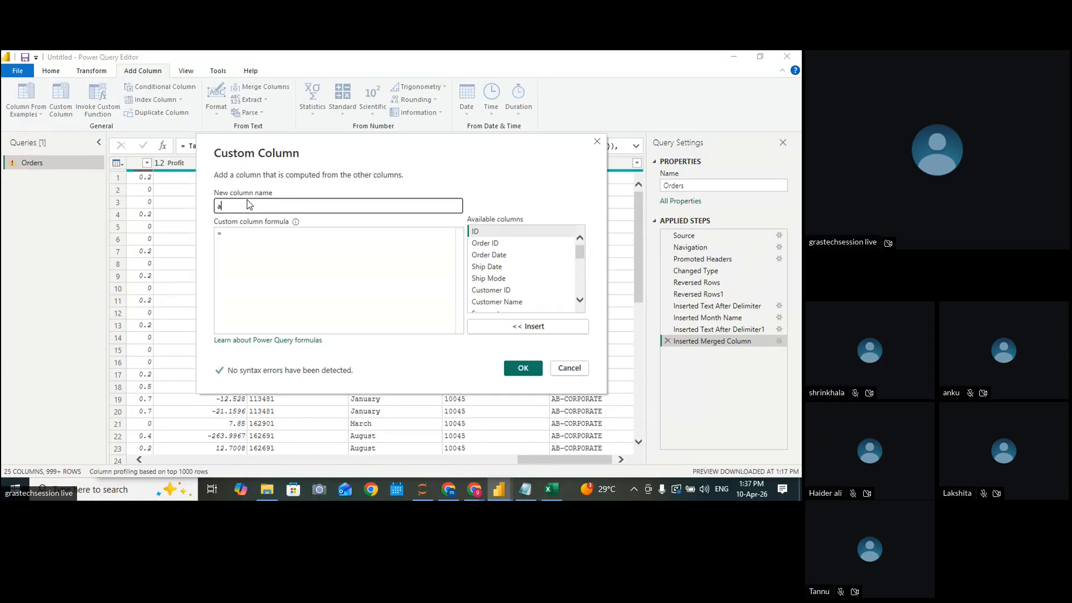
type("ctual c")
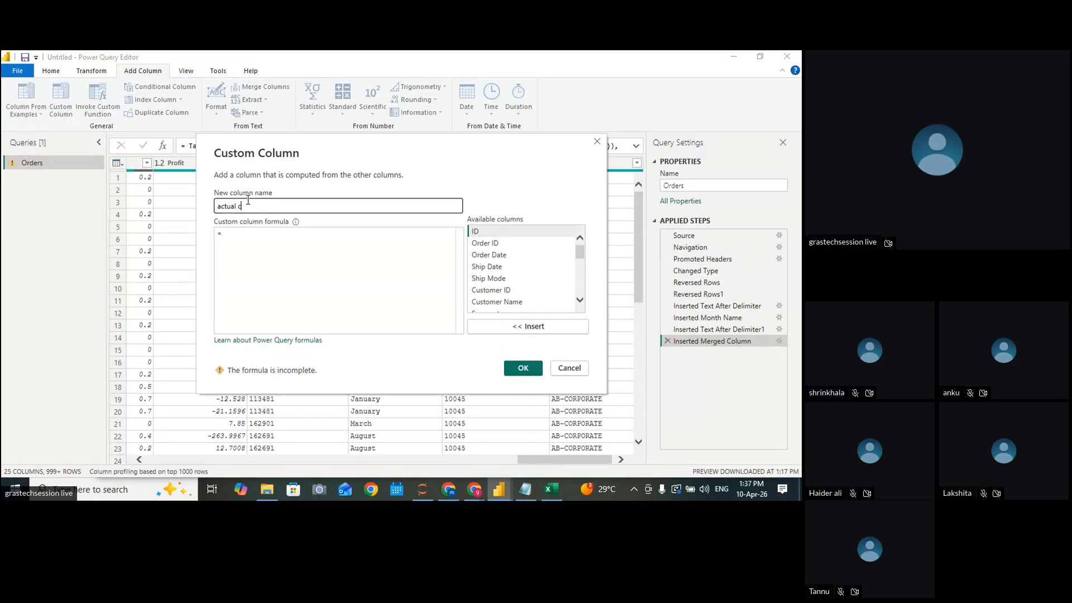
type("st")
left_click(223, 206)
key("BackSpace")
key("BackSpace")
type("Ac")
Create the Actual Cost column with the formula [Sales]-[Profit] and set its data type to decimal number
left_click(323, 259)
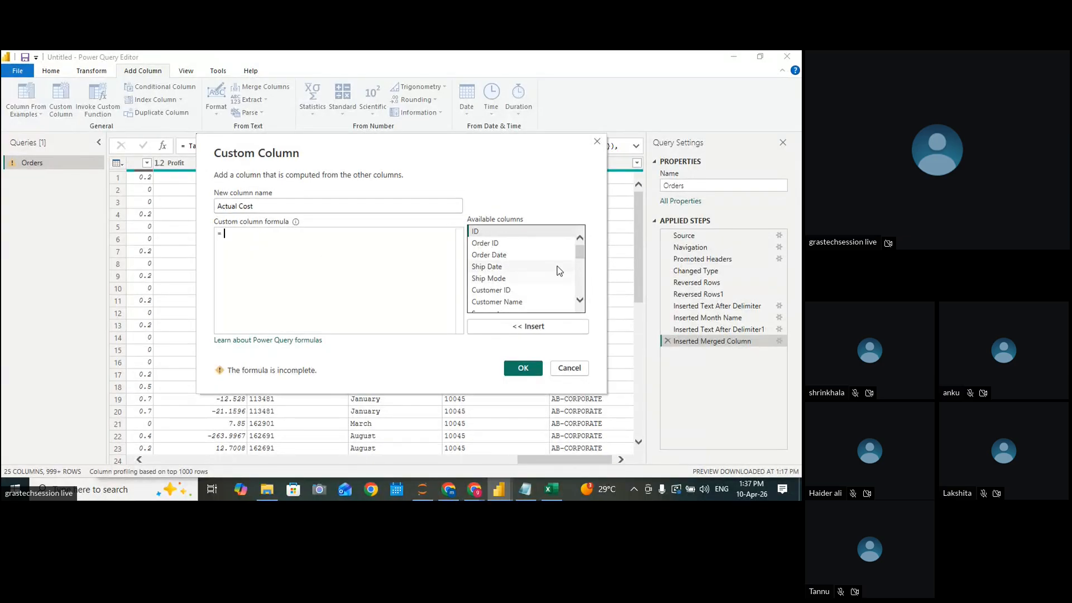
scroll(569, 296, "down", 6)
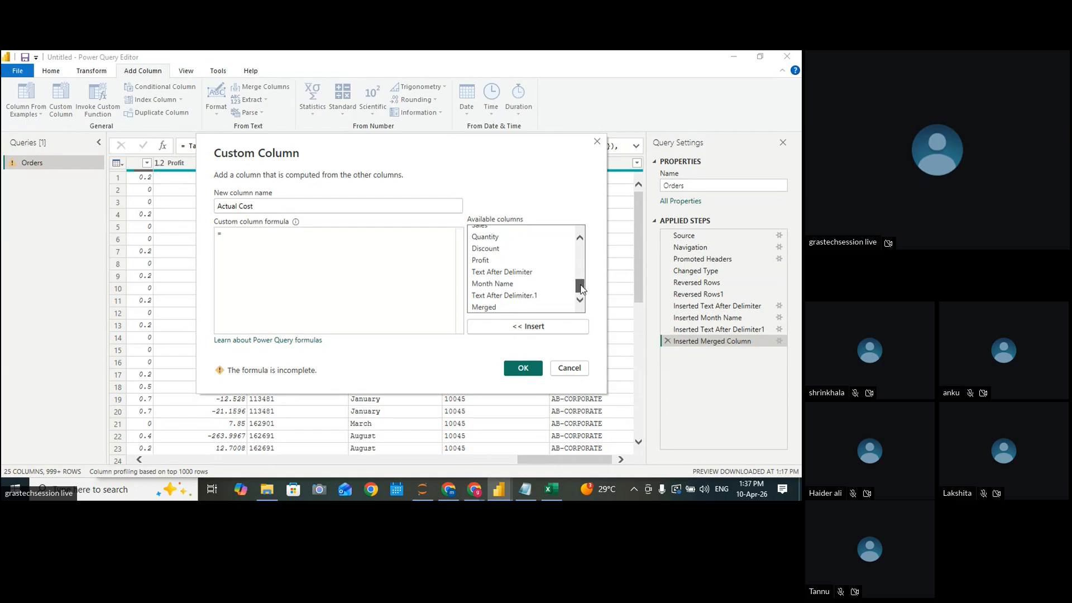
scroll(580, 288, "up", 1)
left_click(494, 266)
left_click(514, 328)
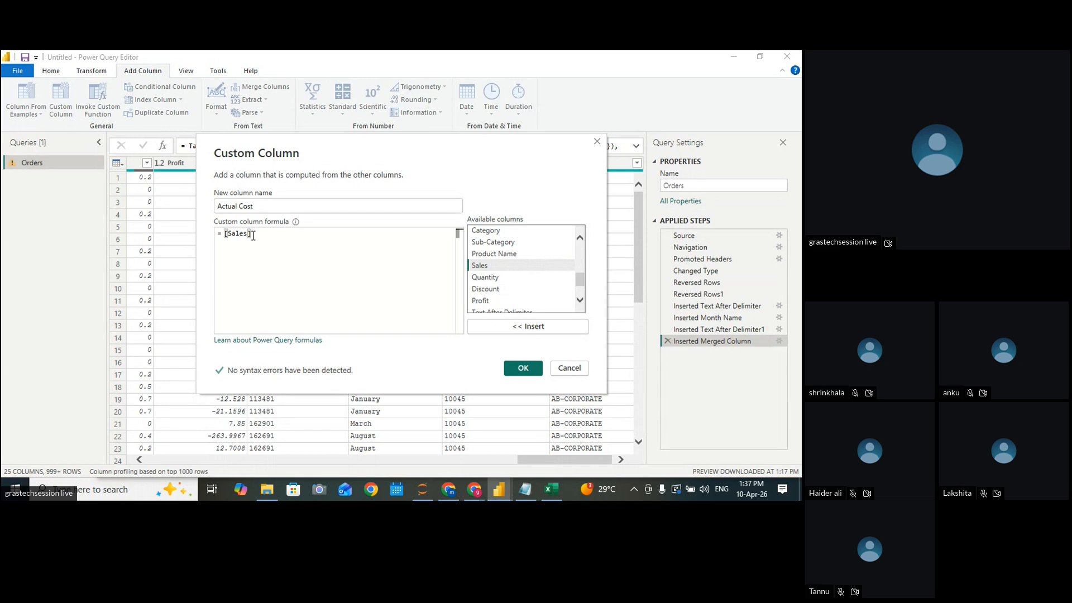
type("-")
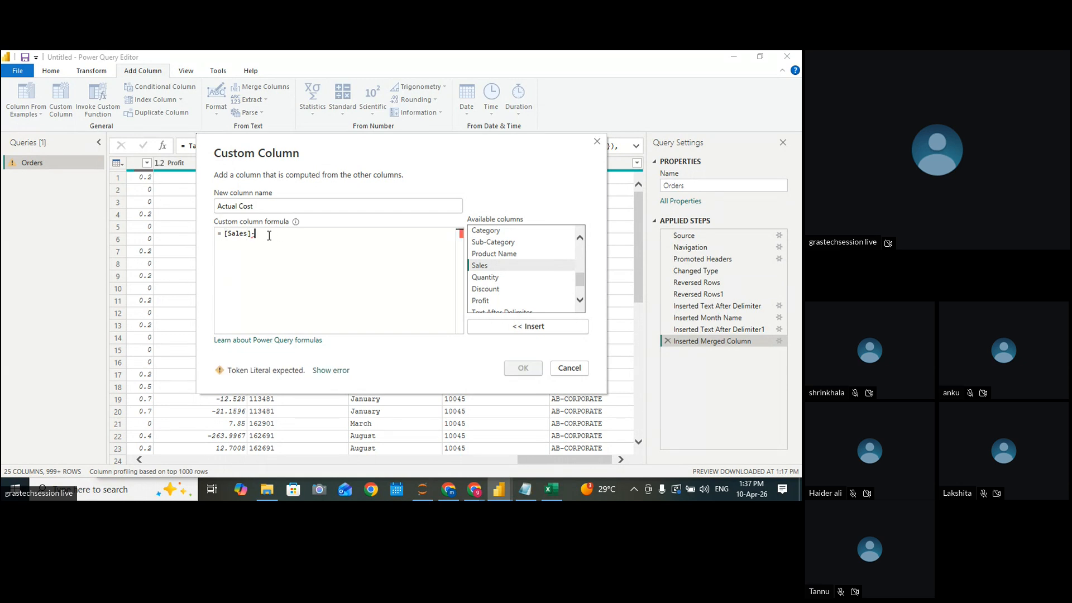
left_click(480, 302)
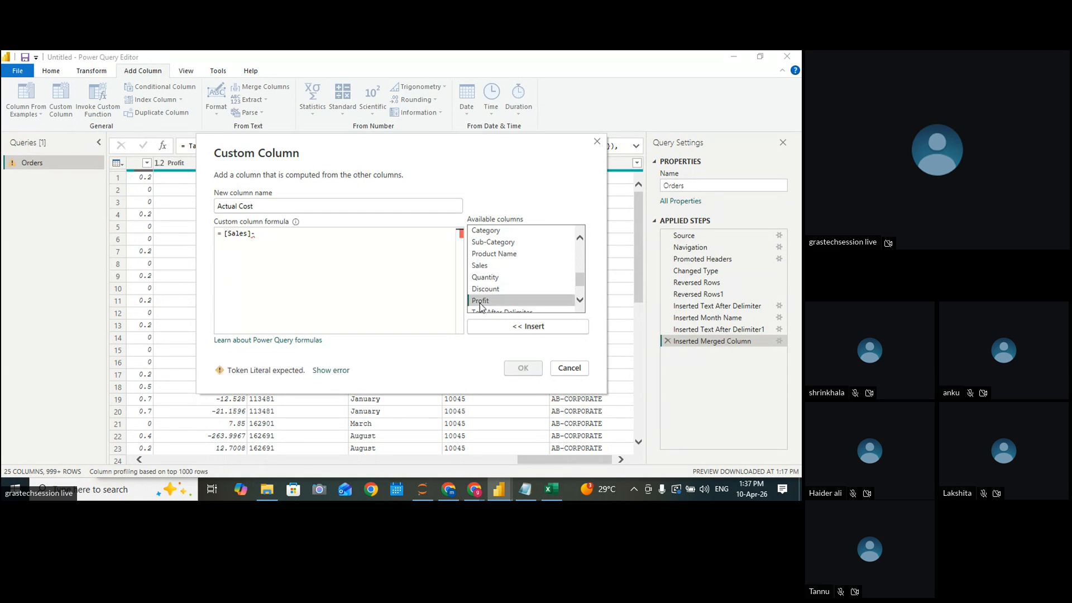
left_click(528, 326)
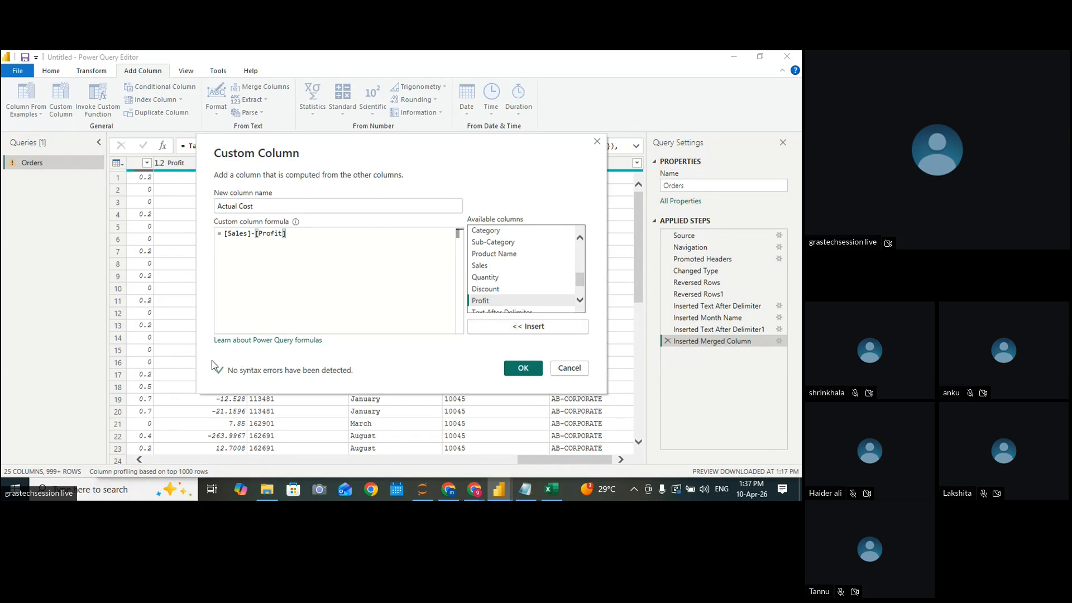
left_click(522, 368)
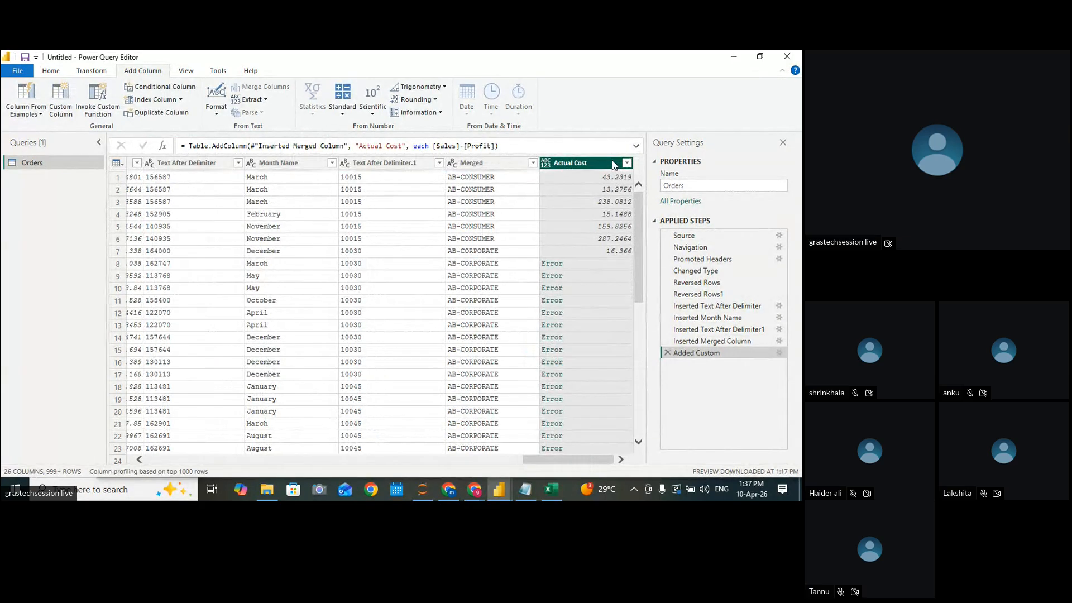
left_click(548, 163)
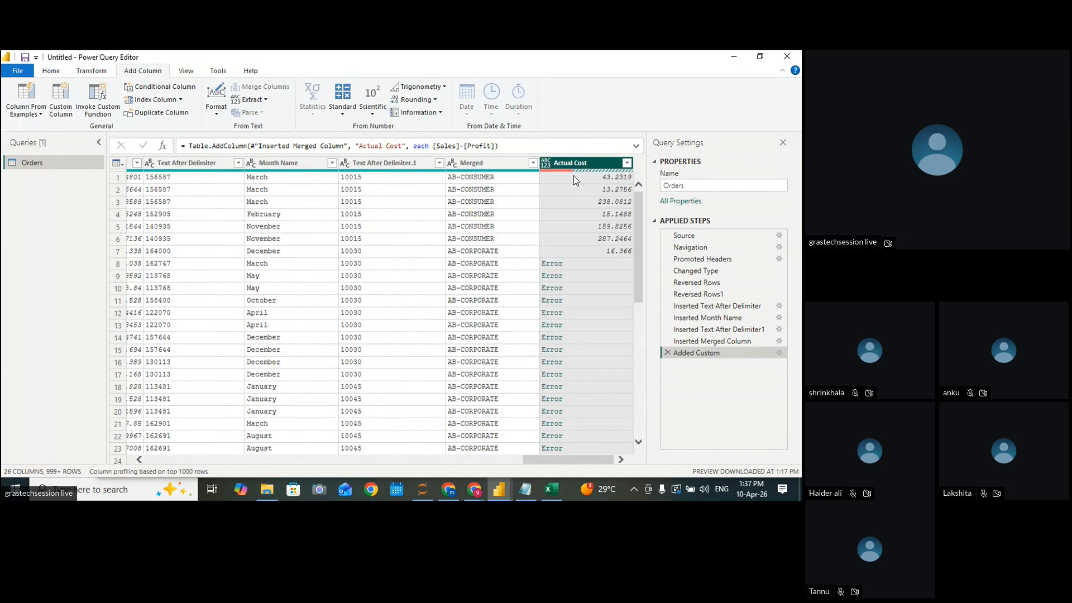
left_click(574, 175)
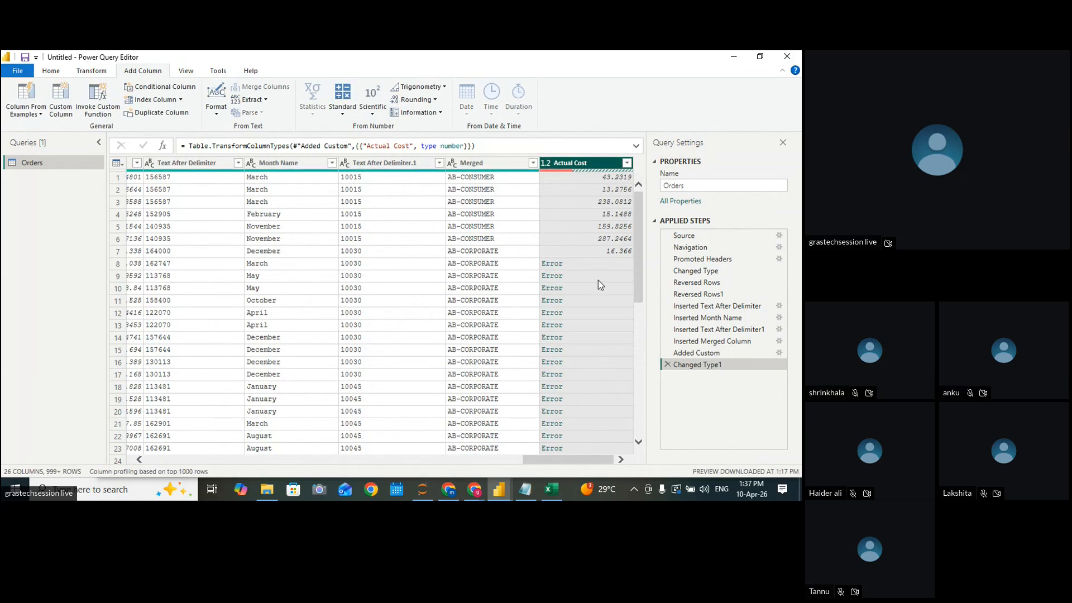
Add a custom column named Margin with the formula [Sales]*0.10
left_click(59, 105)
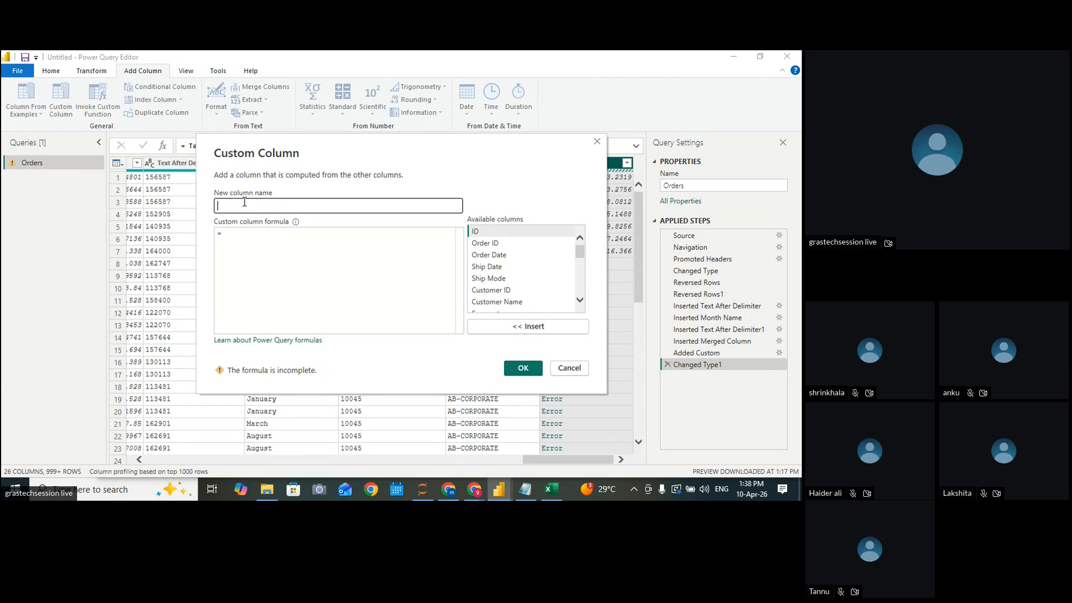
type("mA")
left_click(234, 233)
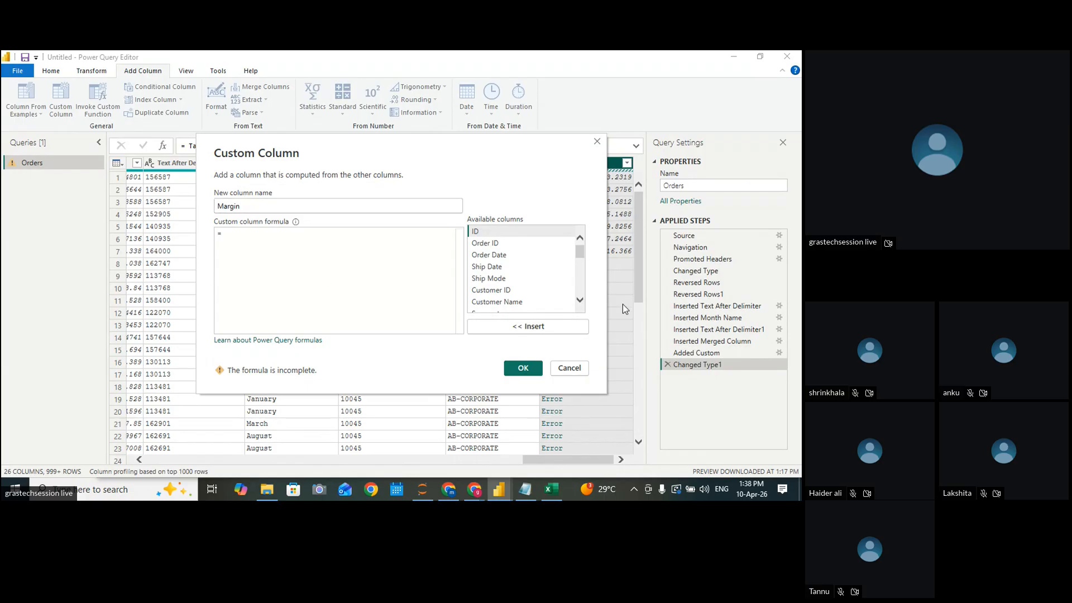
scroll(577, 252, "down", 1)
left_click_drag(577, 253, 578, 278)
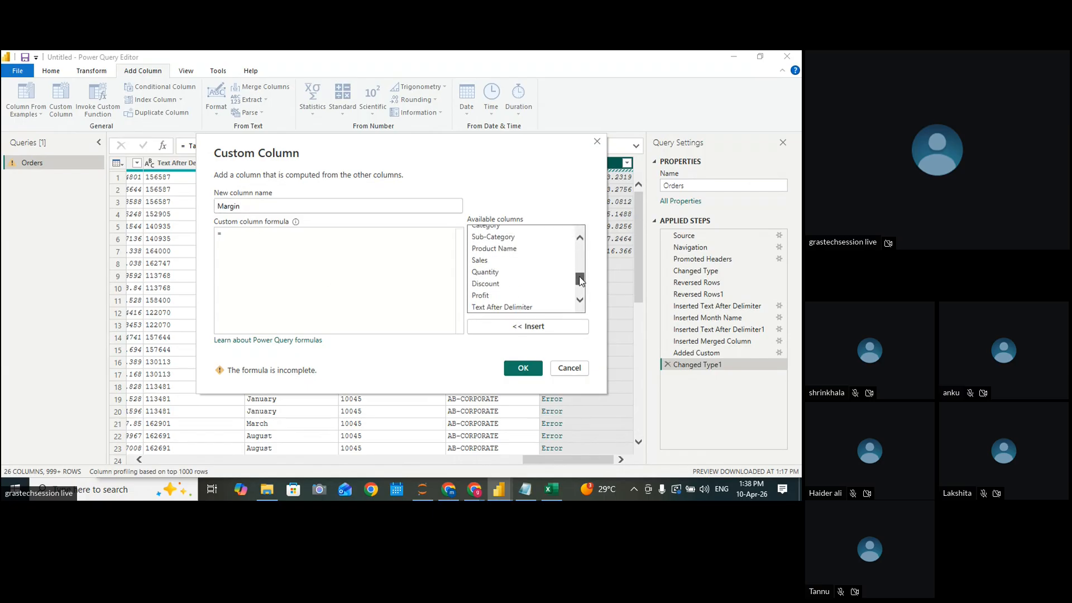
left_click(486, 260)
left_click(507, 324)
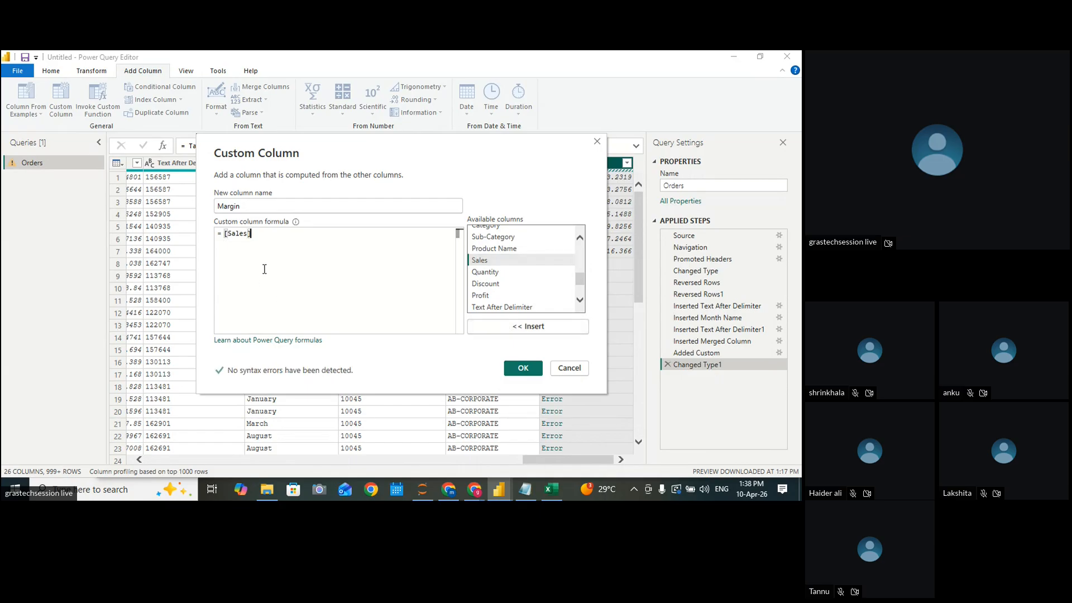
type("(")
key("BackSpace")
type("*0.10")
left_click(525, 375)
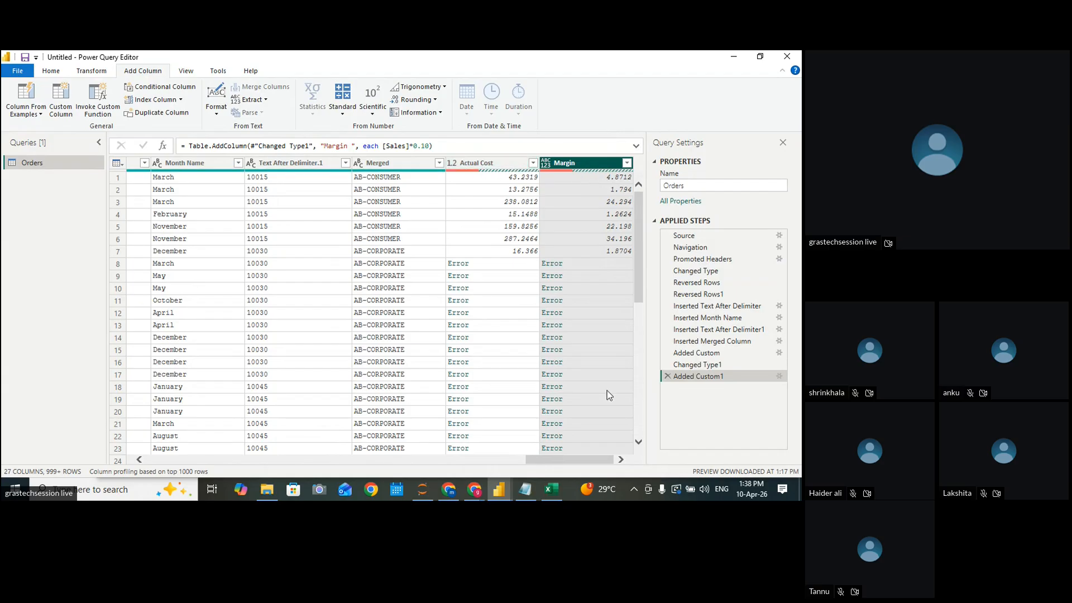
Edit the applied step for the Margin column so its formula is [Sales]*0.20
double_click(705, 378)
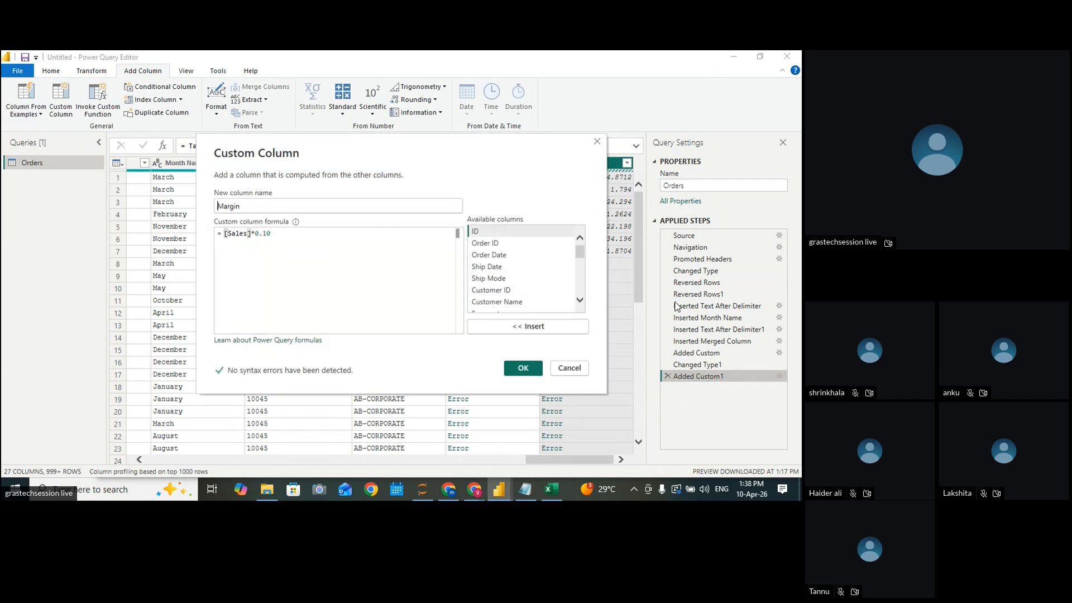
left_click_drag(434, 159, 375, 147)
left_click(219, 222)
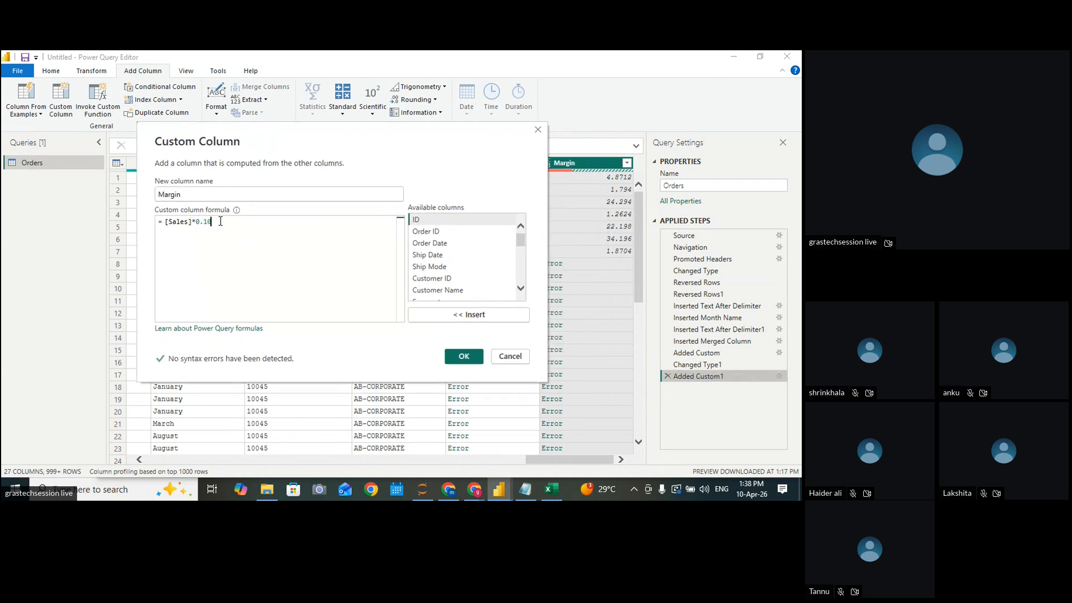
key("BackSpace")
key("BackSpace")
type("20")
left_click(474, 364)
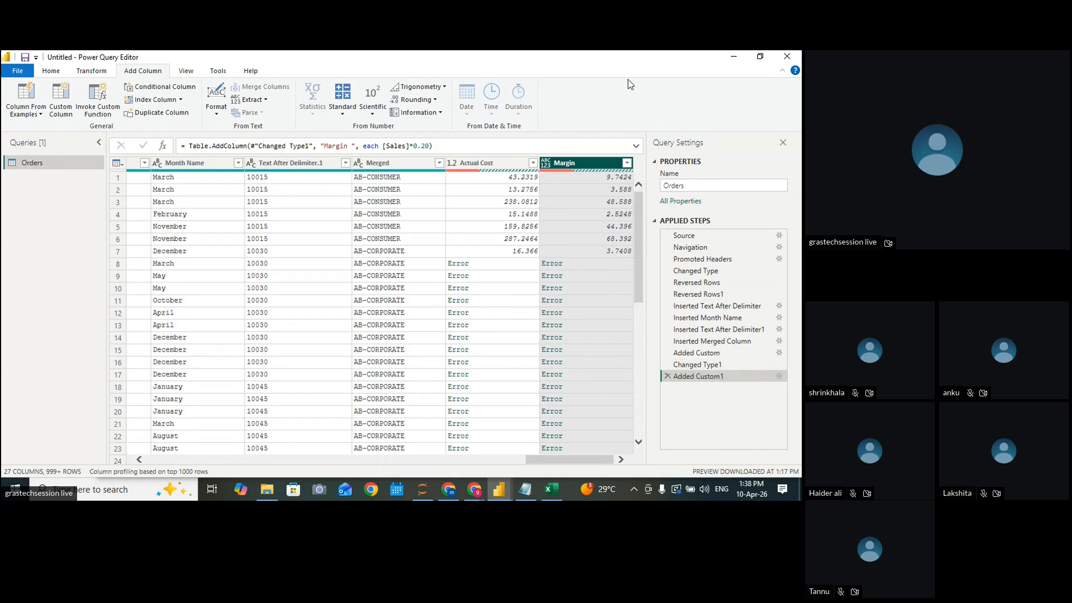
Copy the Margin column's formula [Sales]*0.20 into the notes under the "2- Custom Column" heading in Notepad
left_click(696, 365)
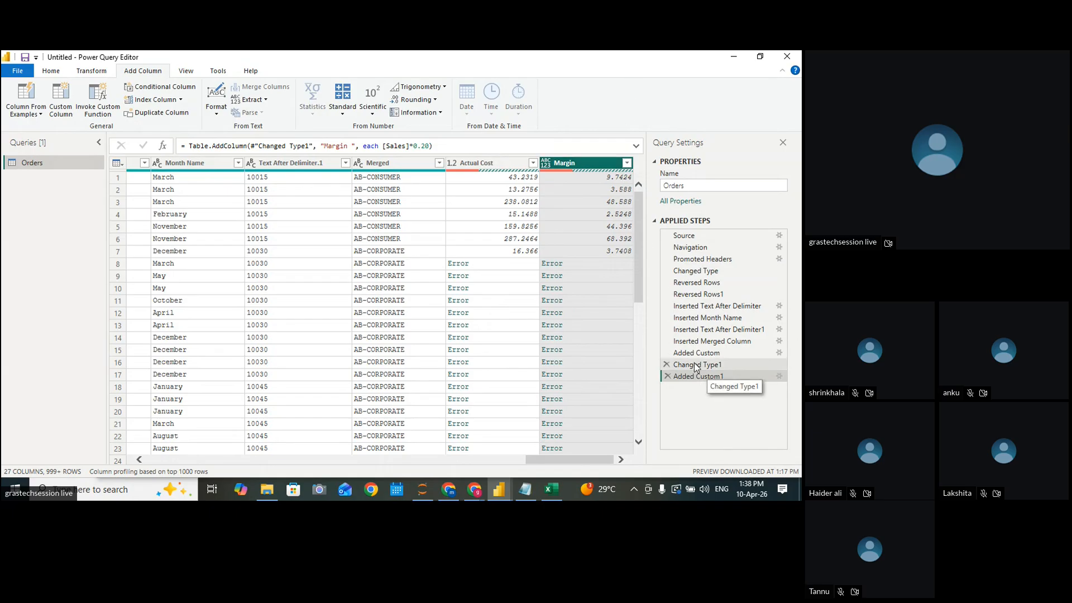
left_click(702, 376)
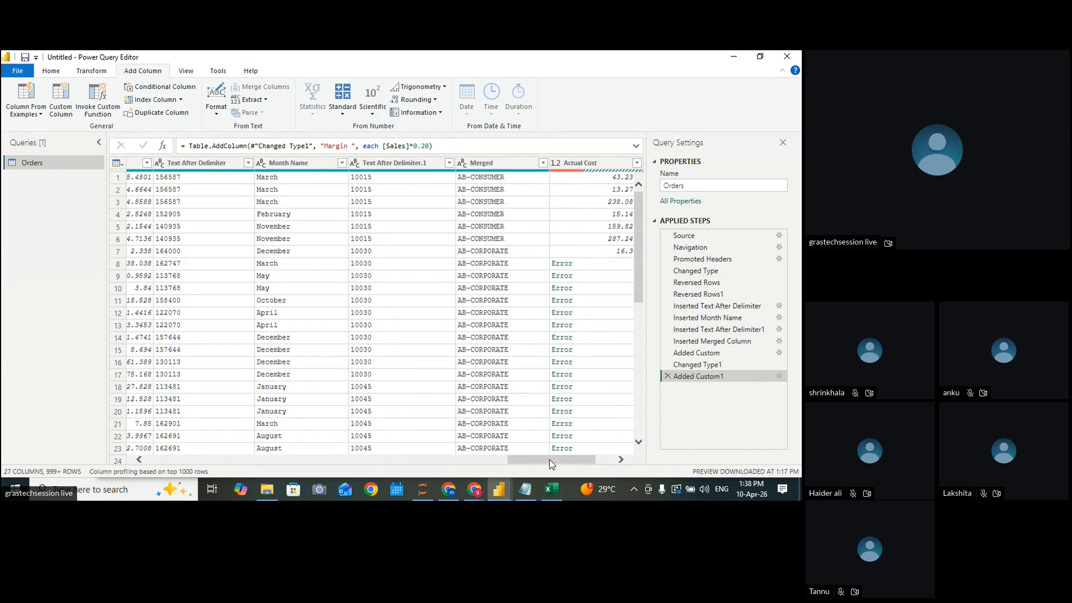
double_click(712, 377)
left_click_drag(279, 230, 213, 233)
key("ctrl+c")
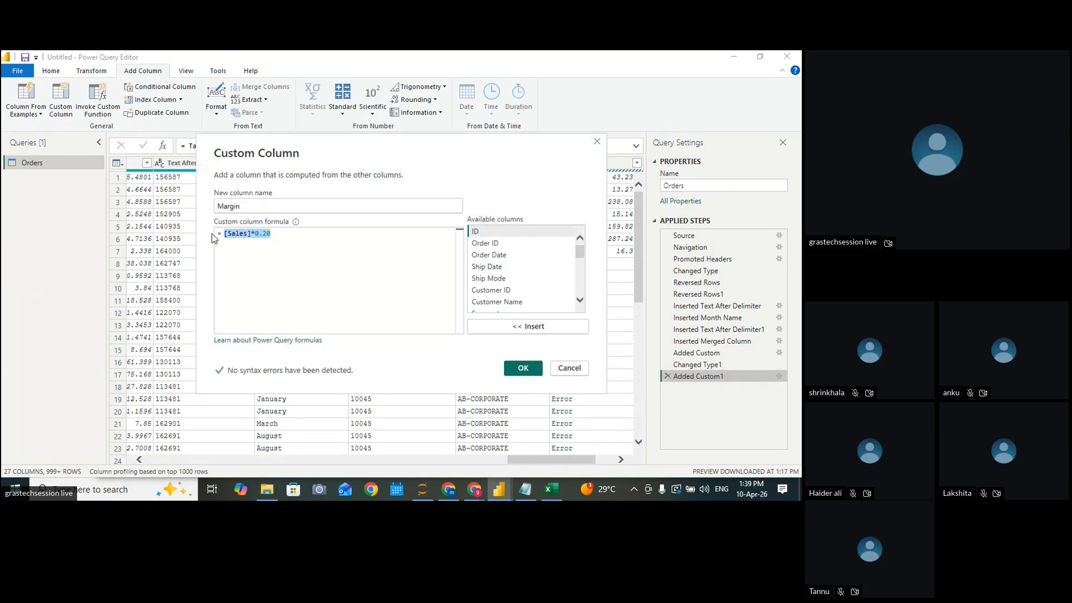
left_click(522, 368)
left_click(526, 490)
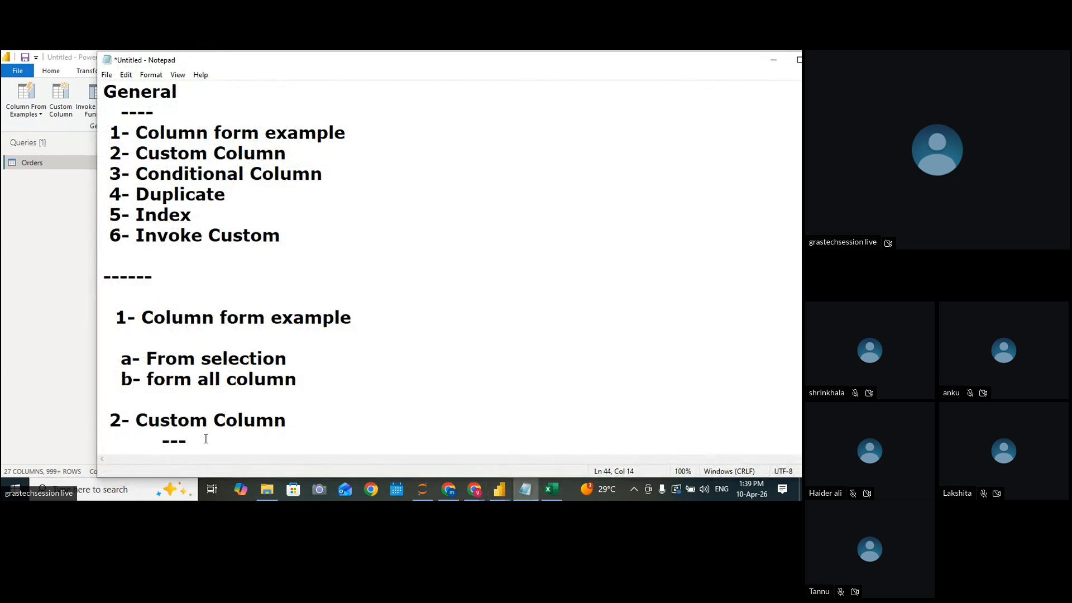
key("ctrl+v")
Switch back to Power Query Editor, open the Actual Cost column's definition and select its formula [Sales]-[Profit]
left_click(11, 350)
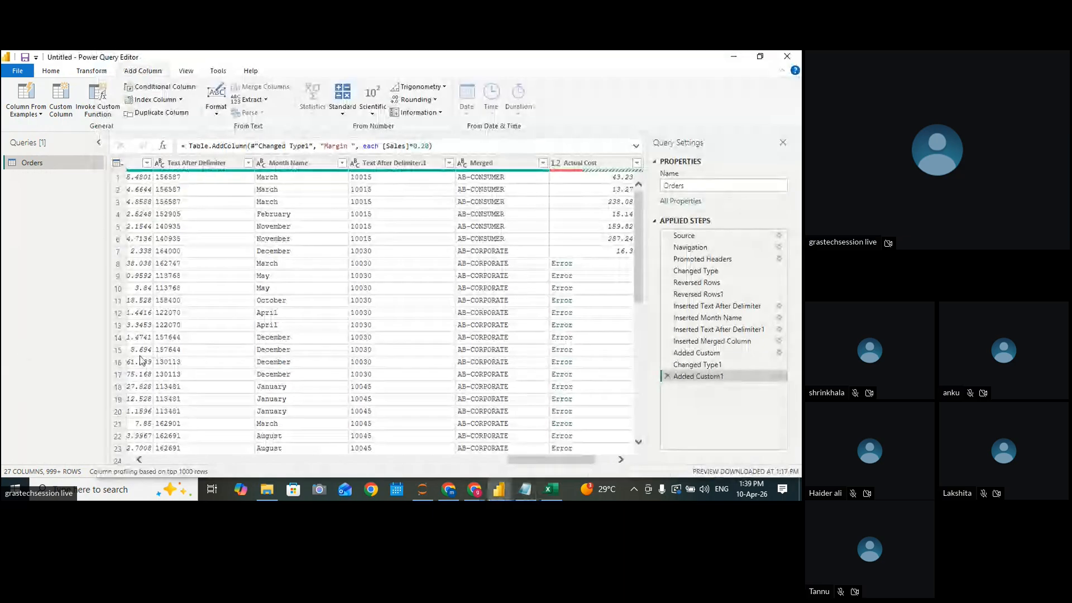
double_click(696, 352)
left_click_drag(290, 233, 220, 235)
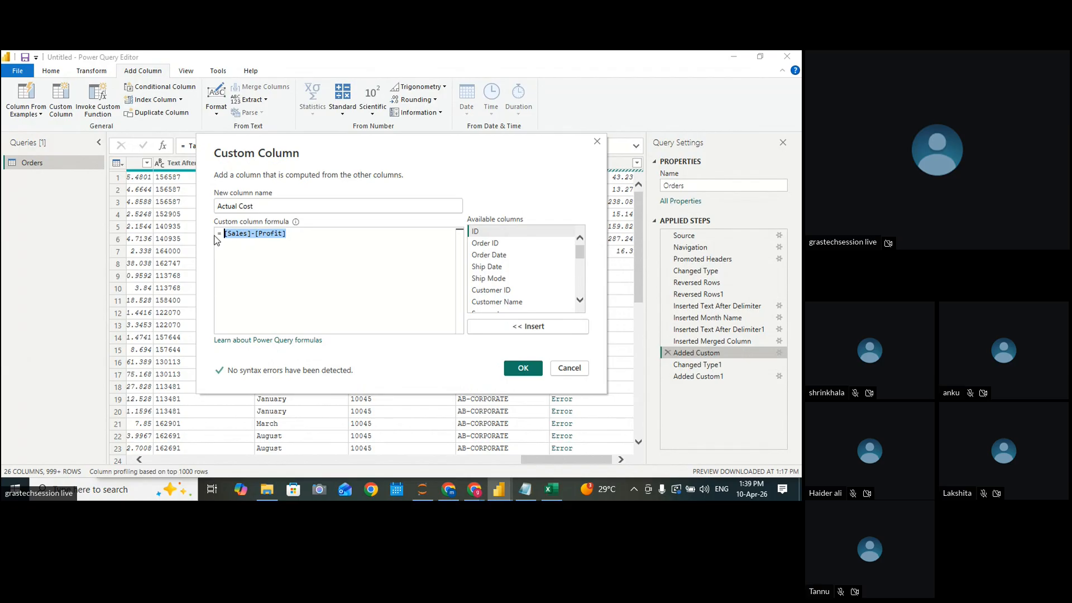
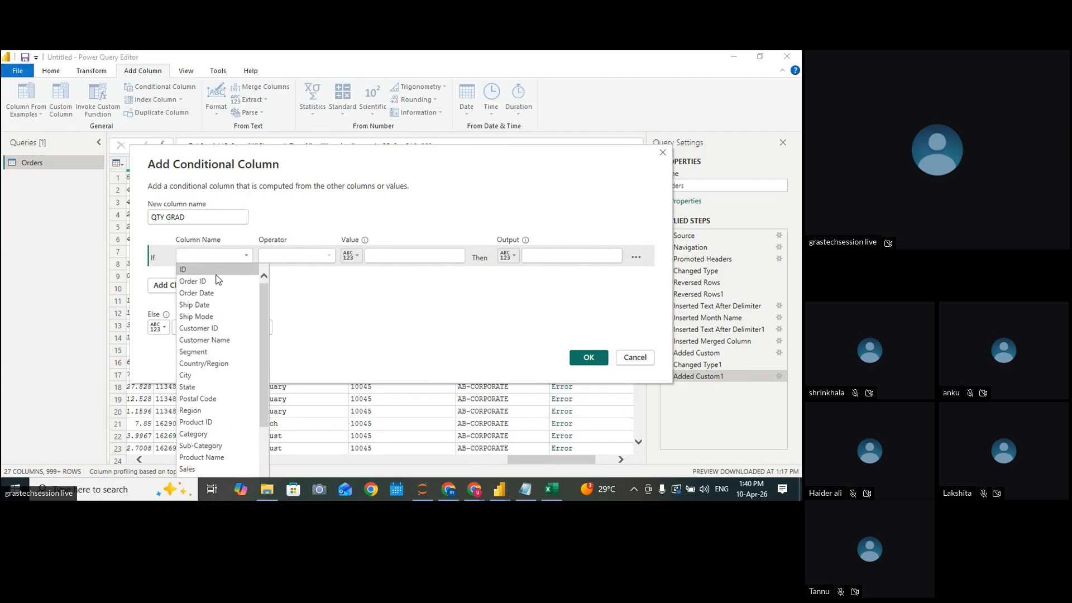
Set the QTY GRAD conditional column's first condition to Quantity is greater than 10
left_click_drag(265, 333, 264, 410)
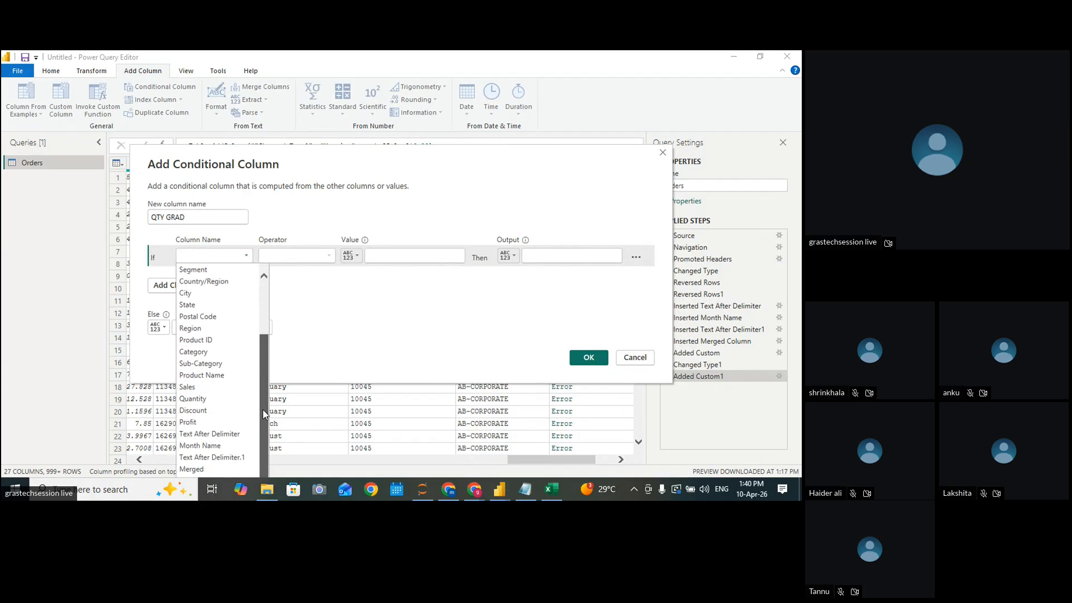
left_click(193, 399)
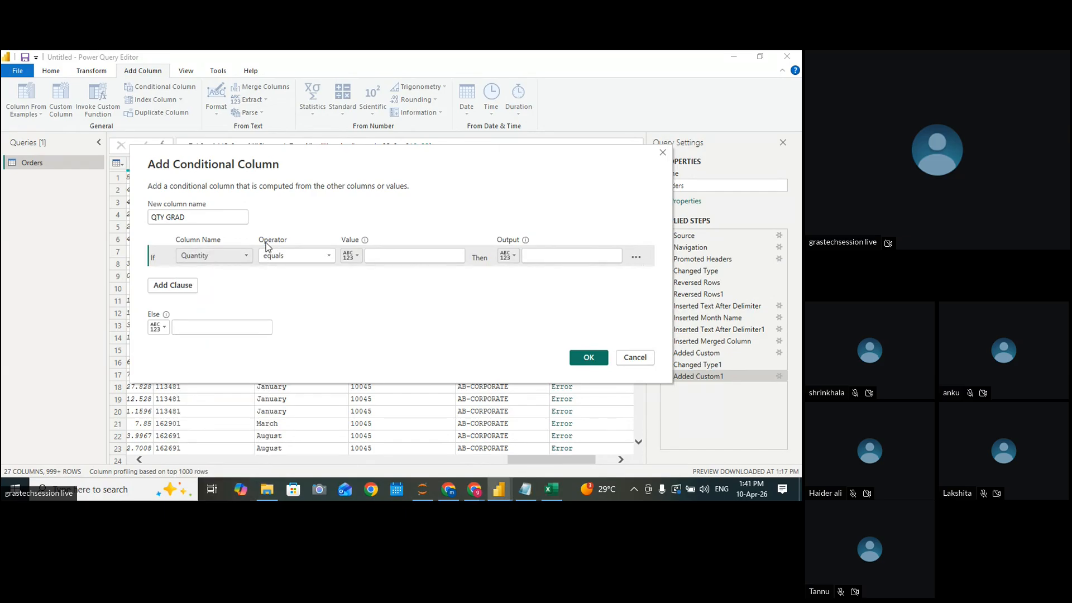
left_click(314, 258)
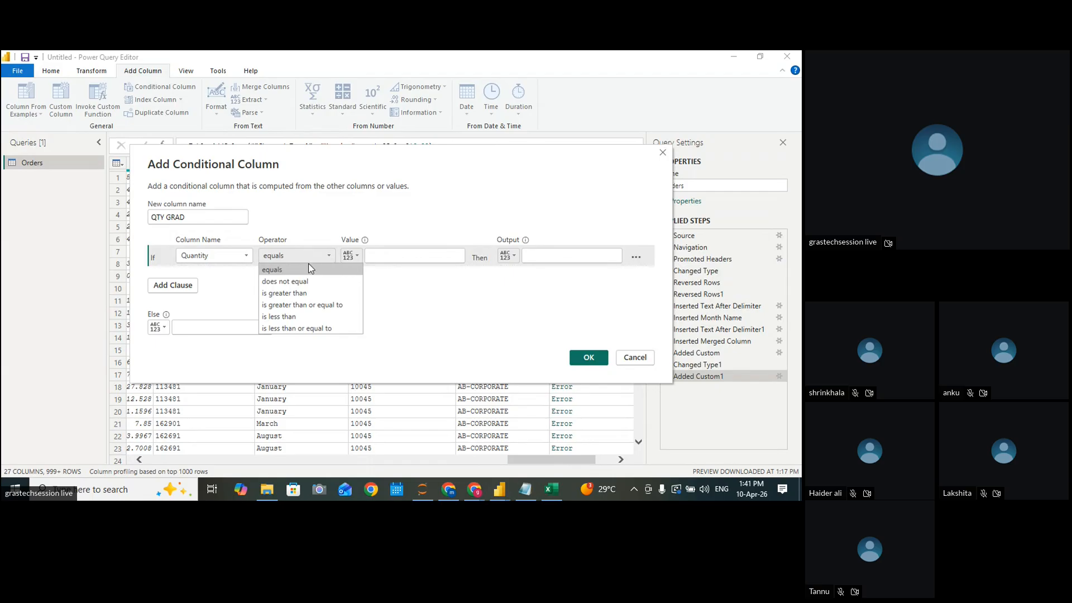
left_click(295, 294)
left_click(385, 255)
type("10")
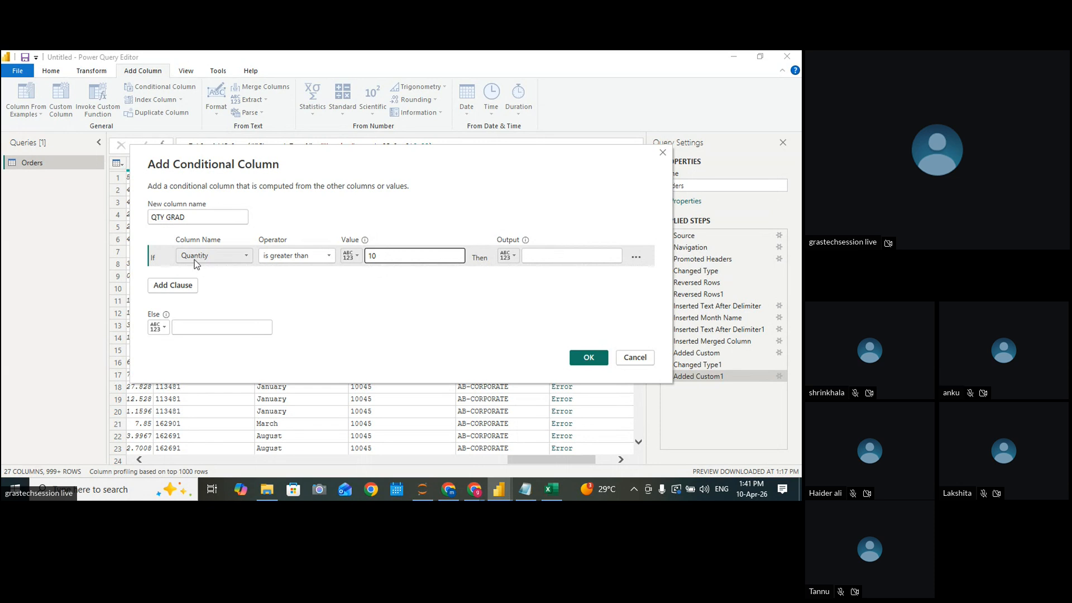
Set the output of the Quantity condition to HIGH and the else value to LOW
left_click(547, 257)
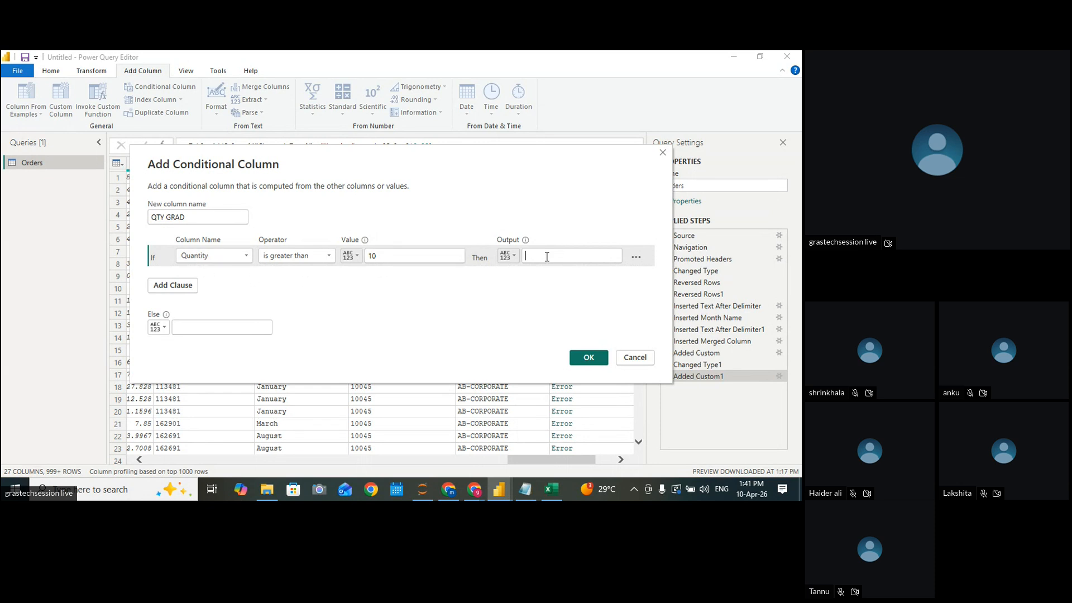
type("HIGH")
left_click(194, 327)
type("LOW")
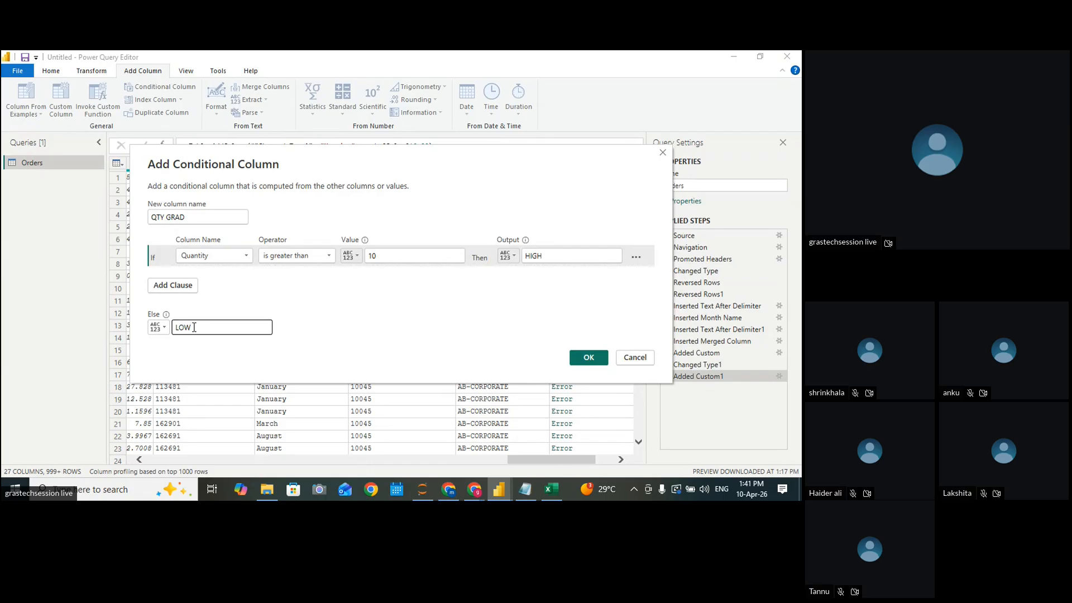
Create the QTY GRAD conditional column and set its data type to Text
left_click(570, 359)
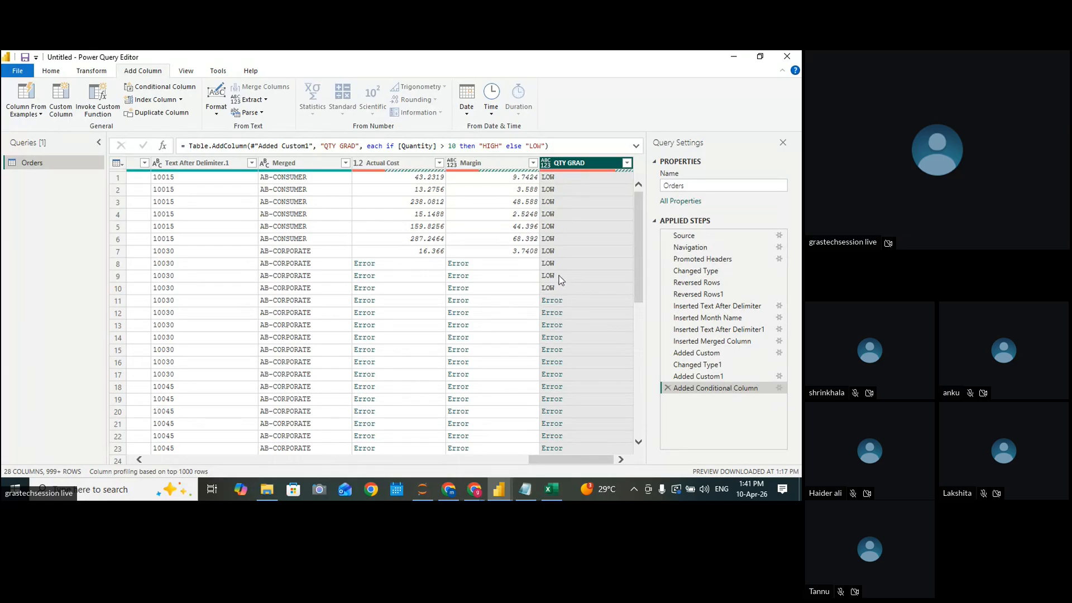
left_click(552, 164)
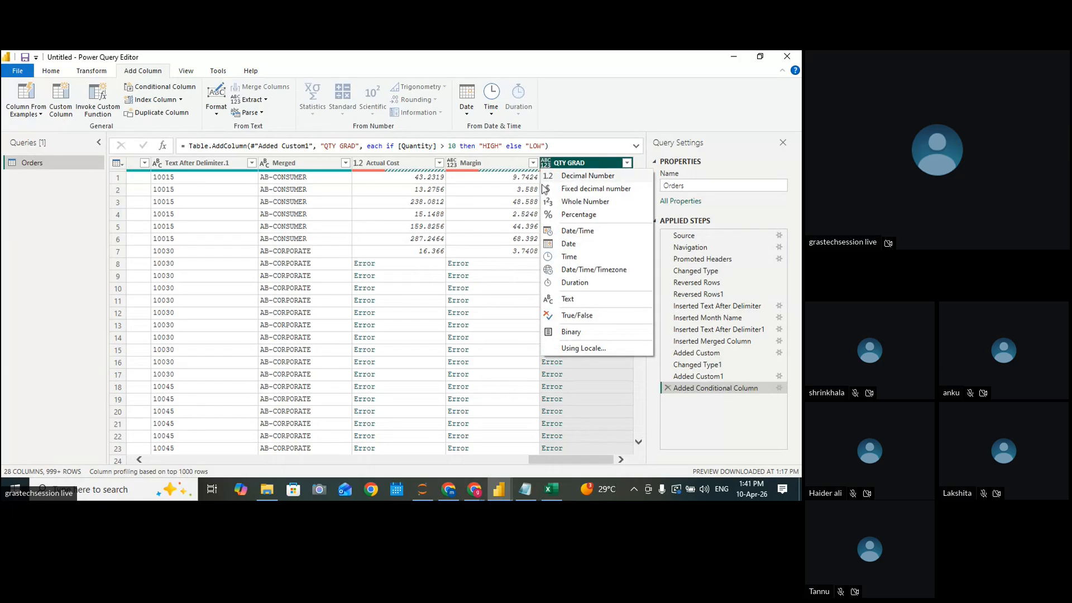
left_click(566, 300)
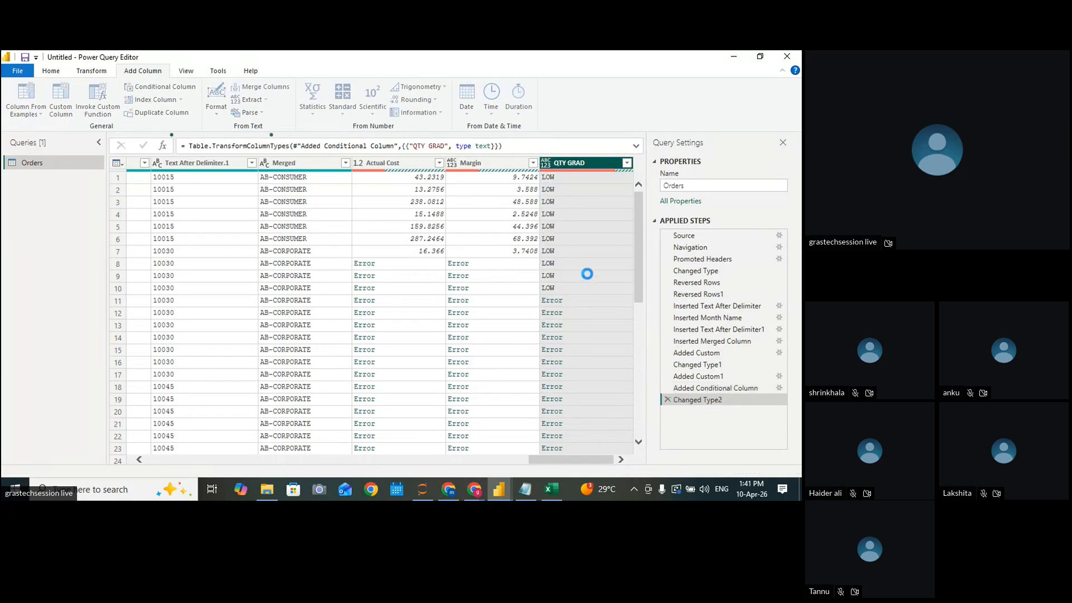
left_click(627, 162)
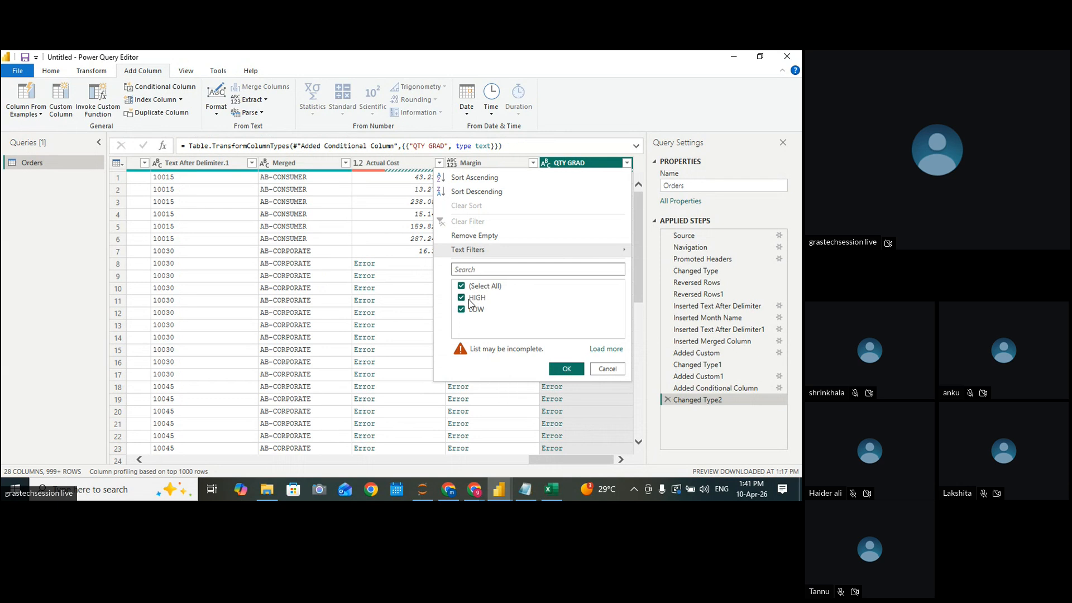
left_click(610, 368)
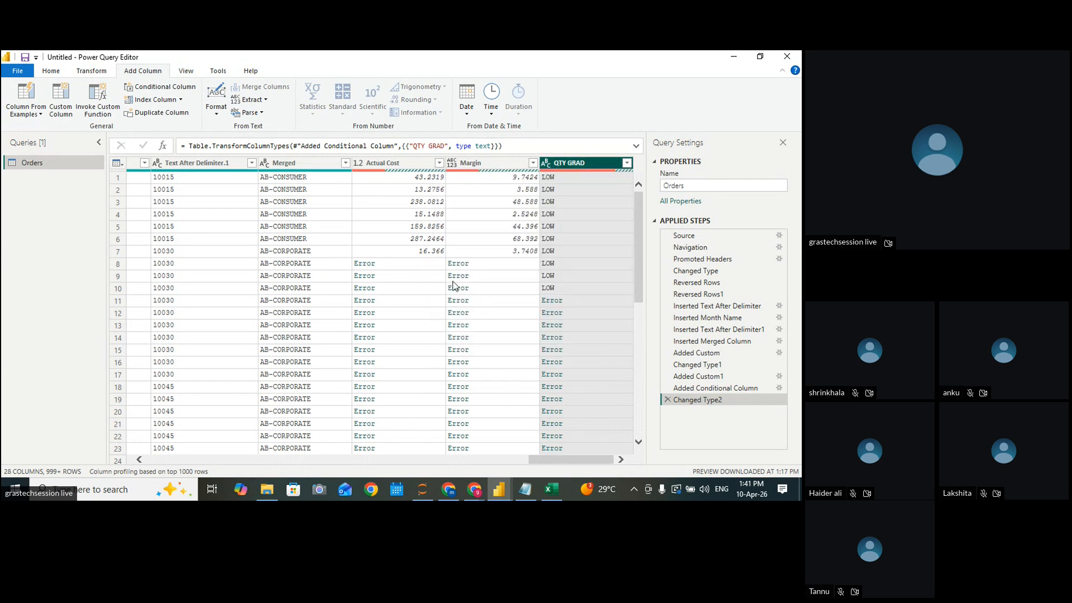
Set the Margin column's data type to Decimal Number and look over the Quantity column's values
left_click(452, 163)
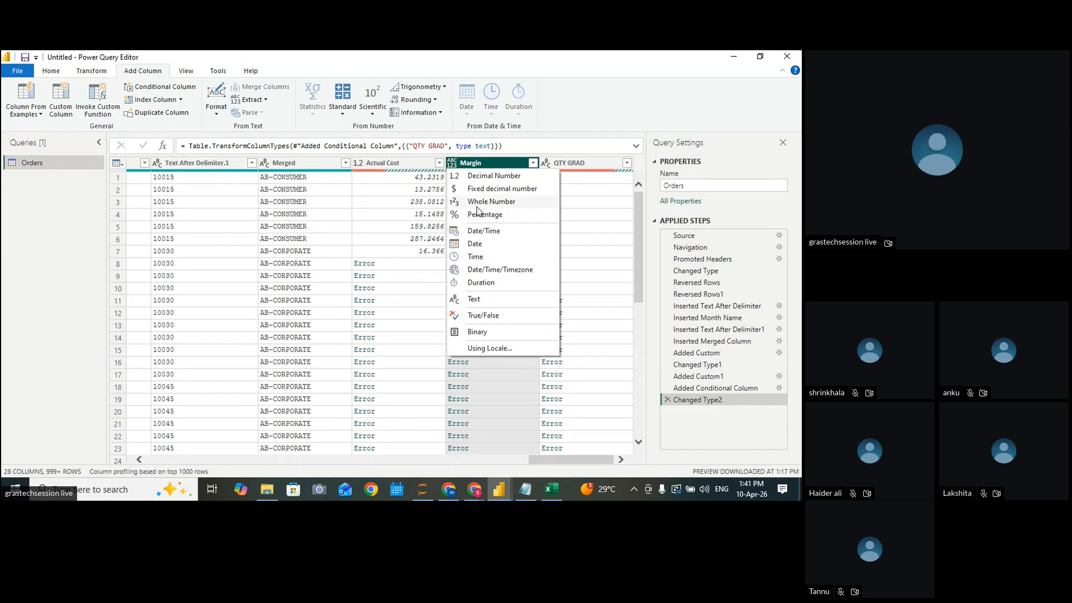
key("Escape")
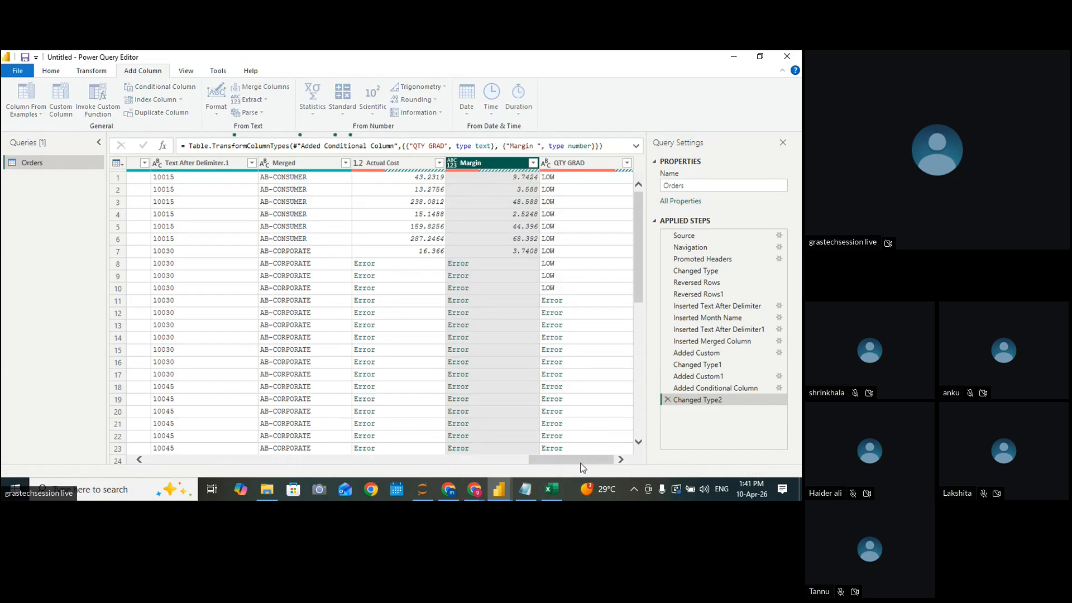
left_click_drag(589, 462, 501, 462)
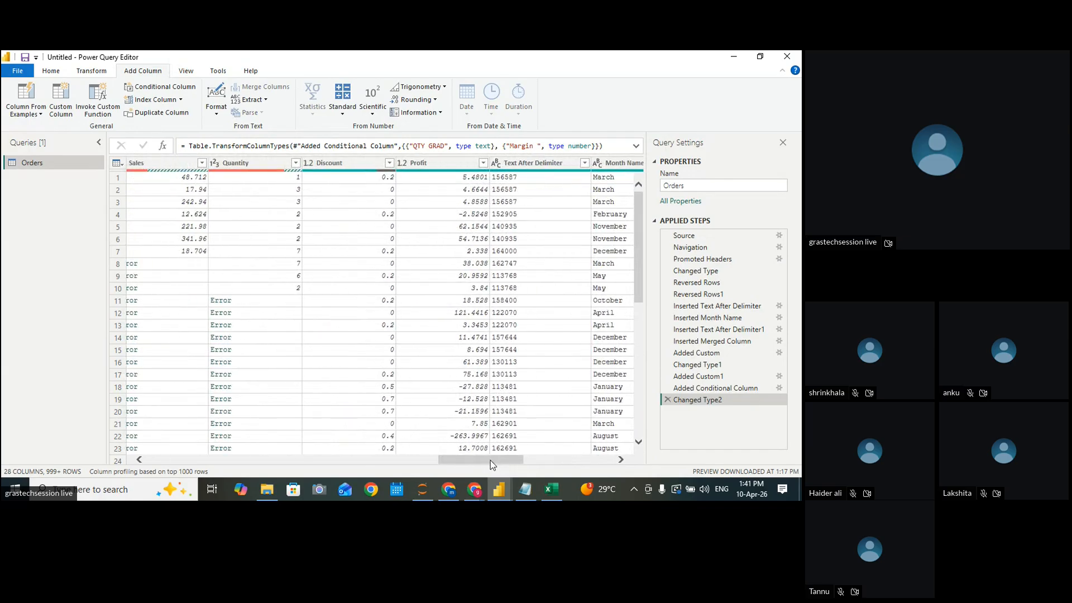
left_click(483, 447)
left_click_drag(504, 461, 613, 460)
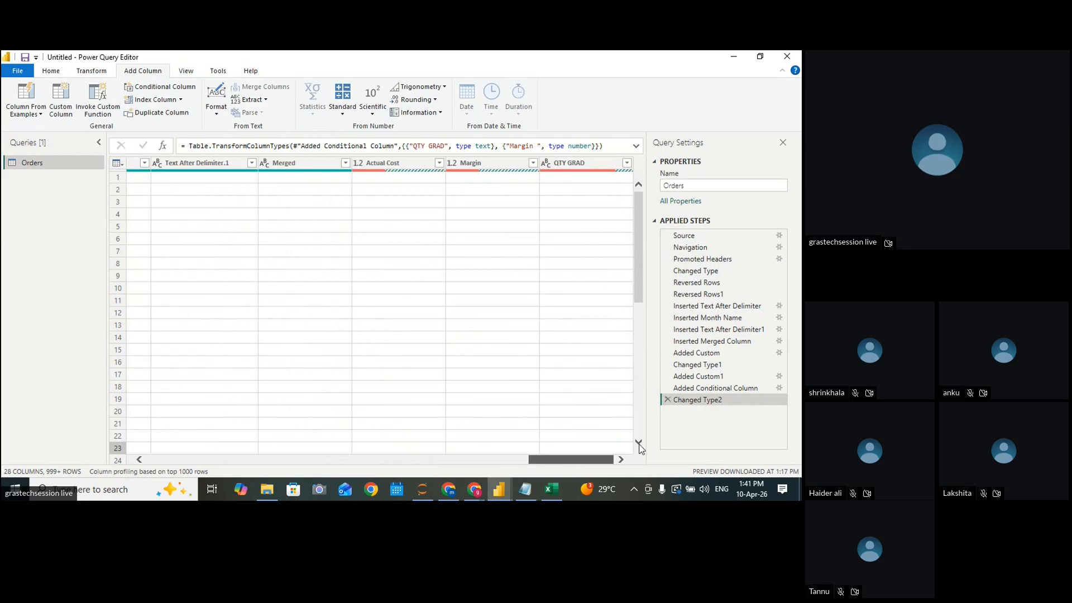
Try filtering the QTY GRAD column to HIGH only, and remove the resulting filter step from the query
left_click(574, 162)
left_click(626, 163)
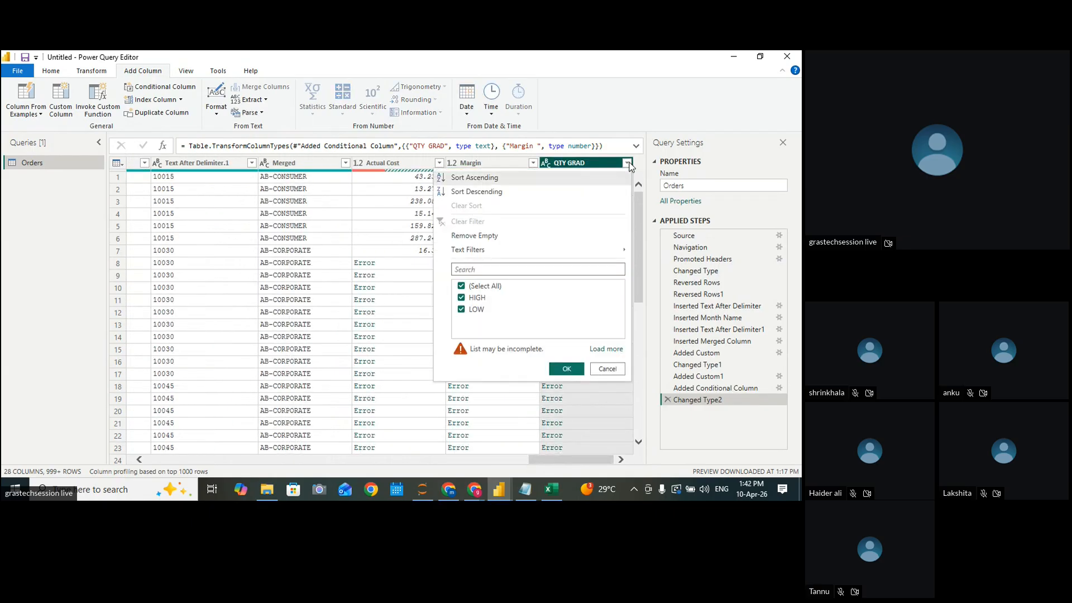
left_click(461, 309)
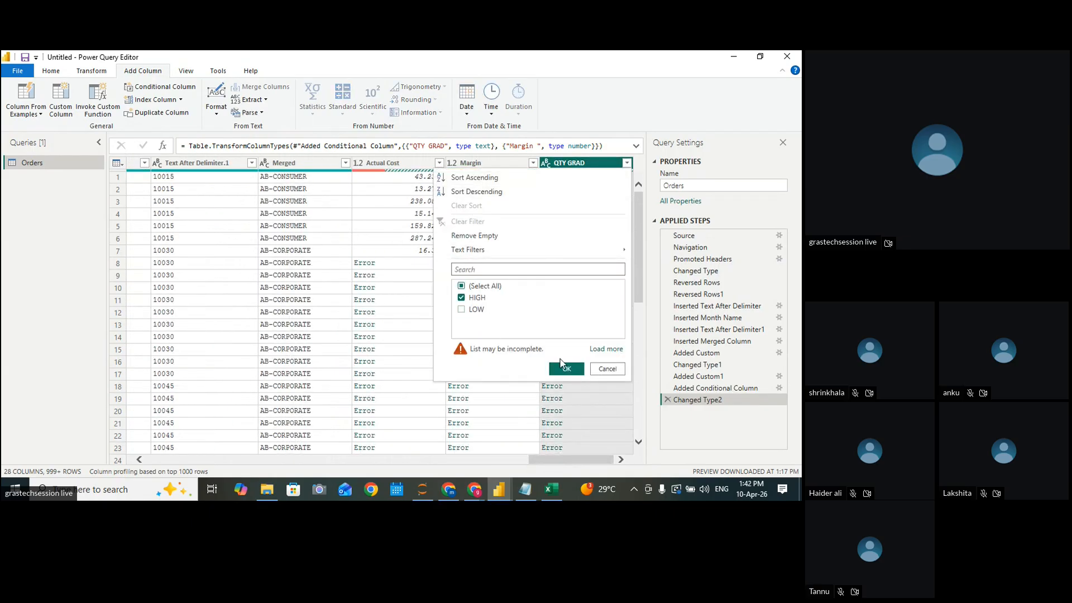
left_click(566, 369)
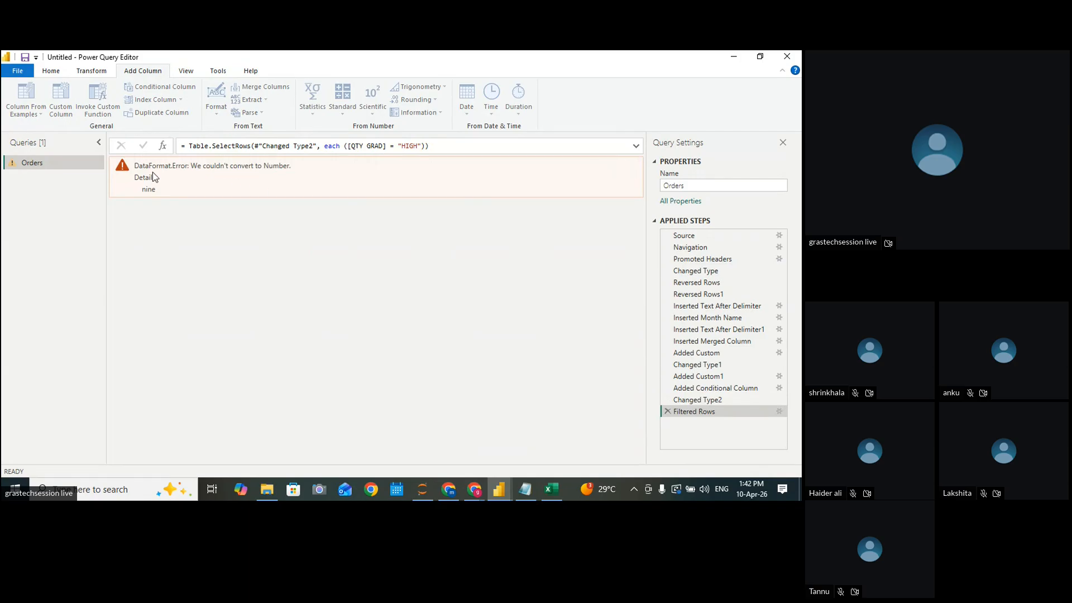
left_click(667, 411)
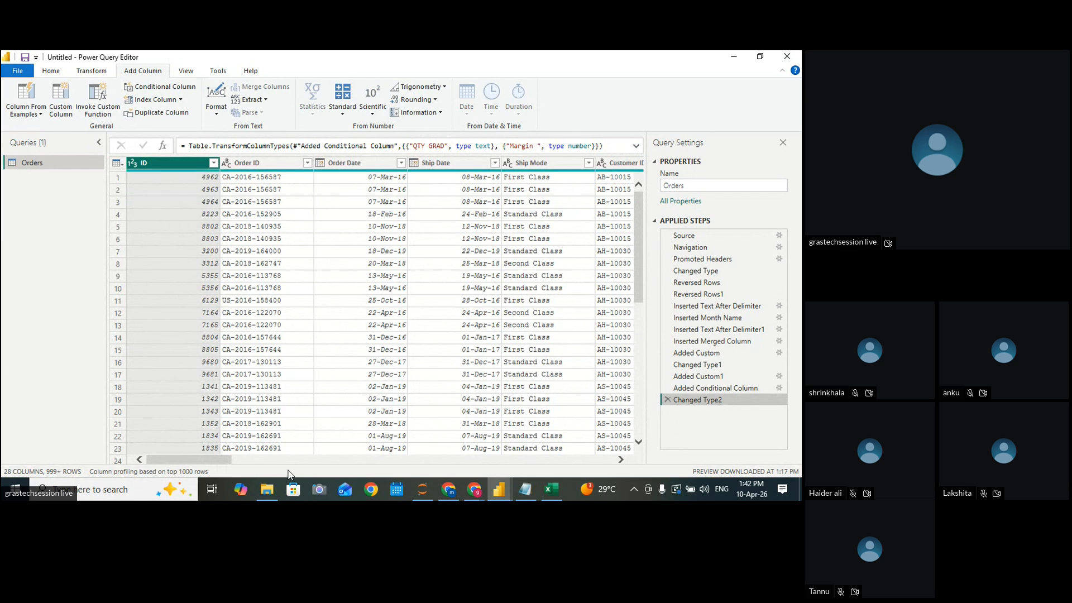
Filter the QTY GRAD column to LOW only and compare the remaining rows with their Quantity values
left_click_drag(212, 461, 595, 461)
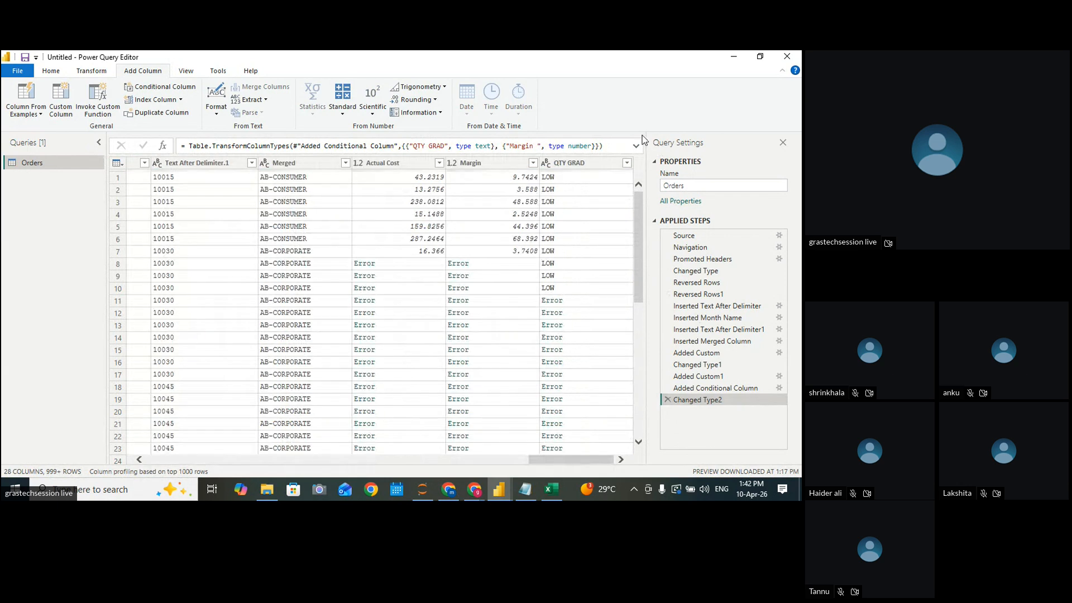
left_click(627, 164)
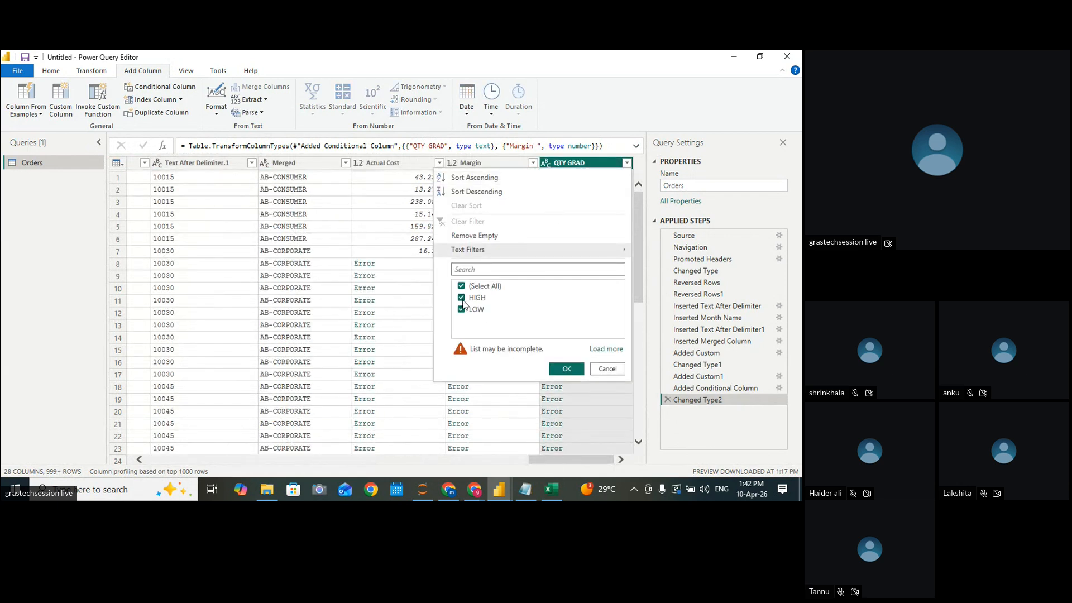
left_click(461, 299)
left_click(566, 368)
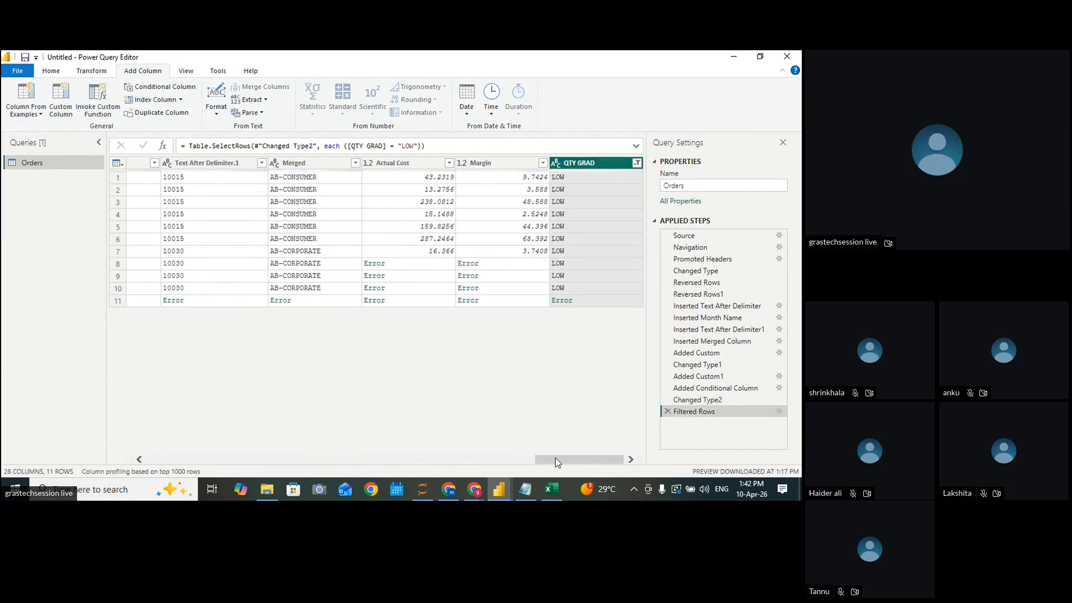
left_click_drag(565, 459, 451, 455)
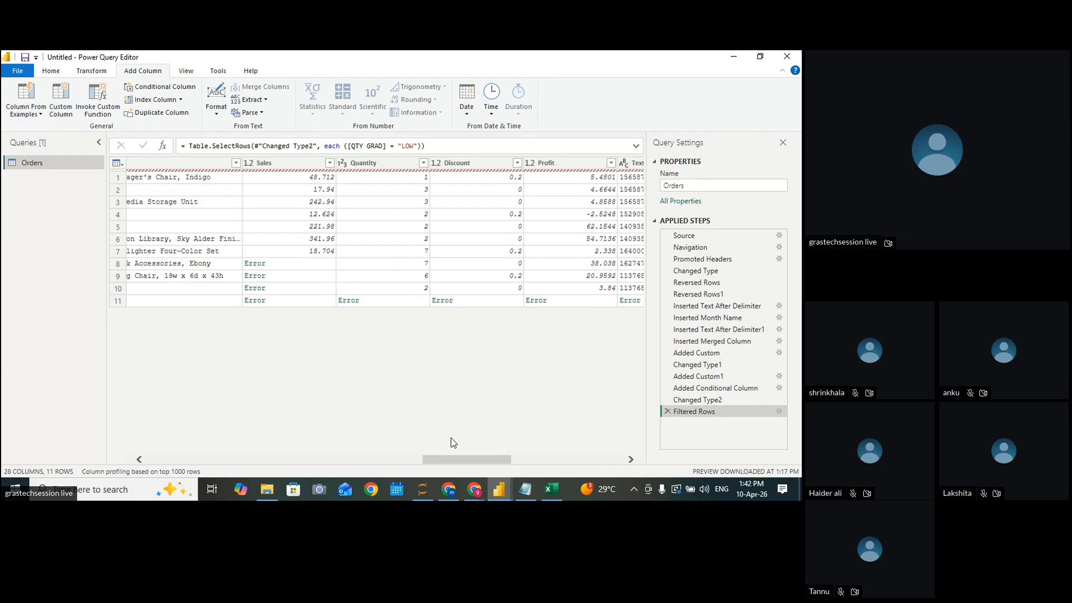
Clear the filter on the QTY GRAD column
left_click_drag(459, 461, 635, 461)
left_click(635, 163)
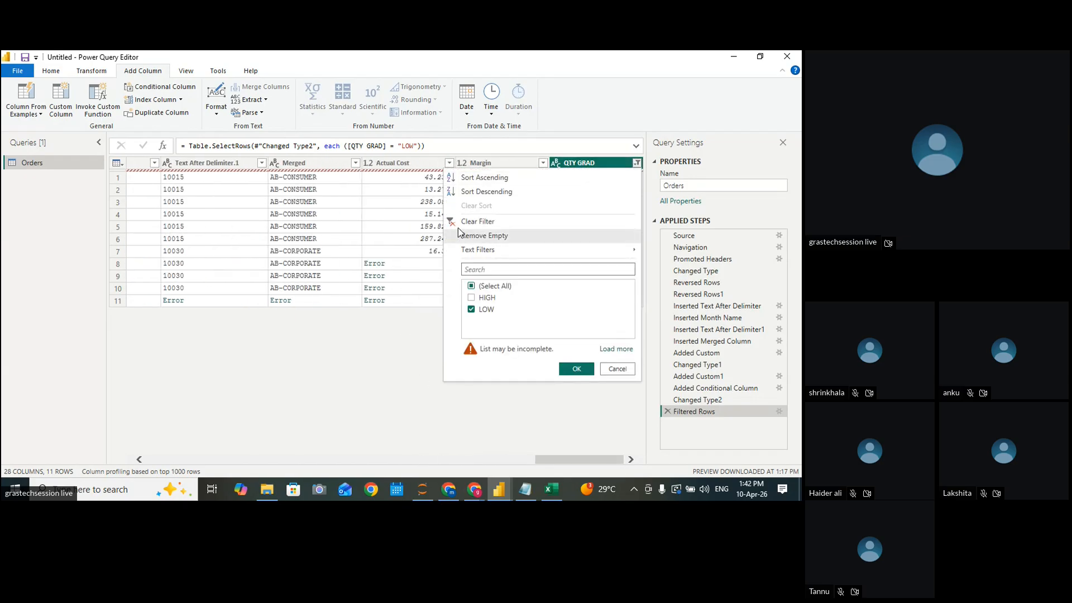
left_click(452, 222)
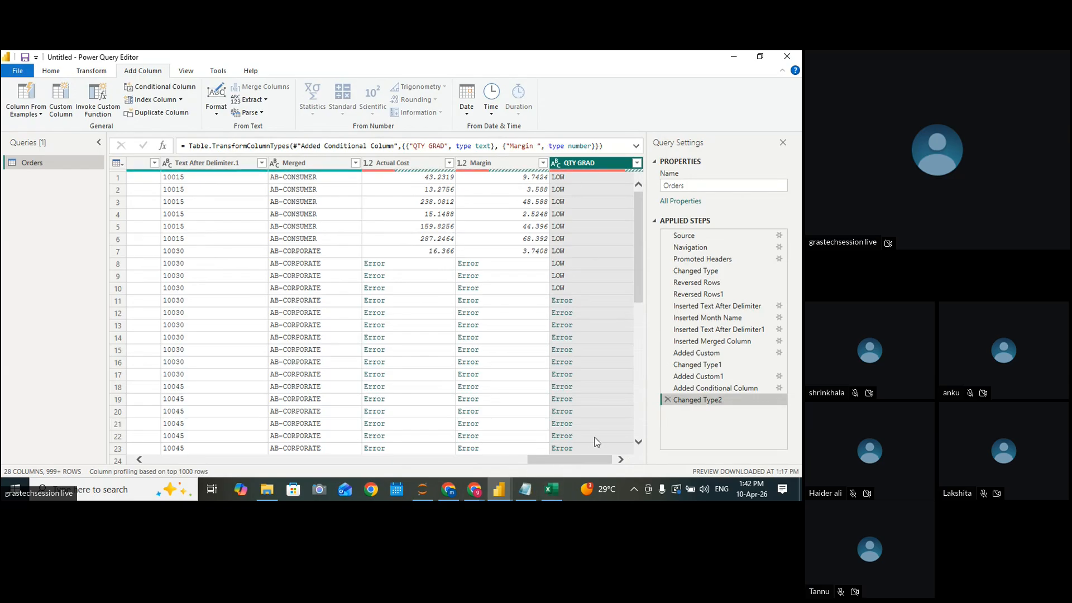
Examine the Actual Cost, Margin and QTY GRAD values across the first several hundred rows of the Orders query
left_click_drag(560, 461, 681, 467)
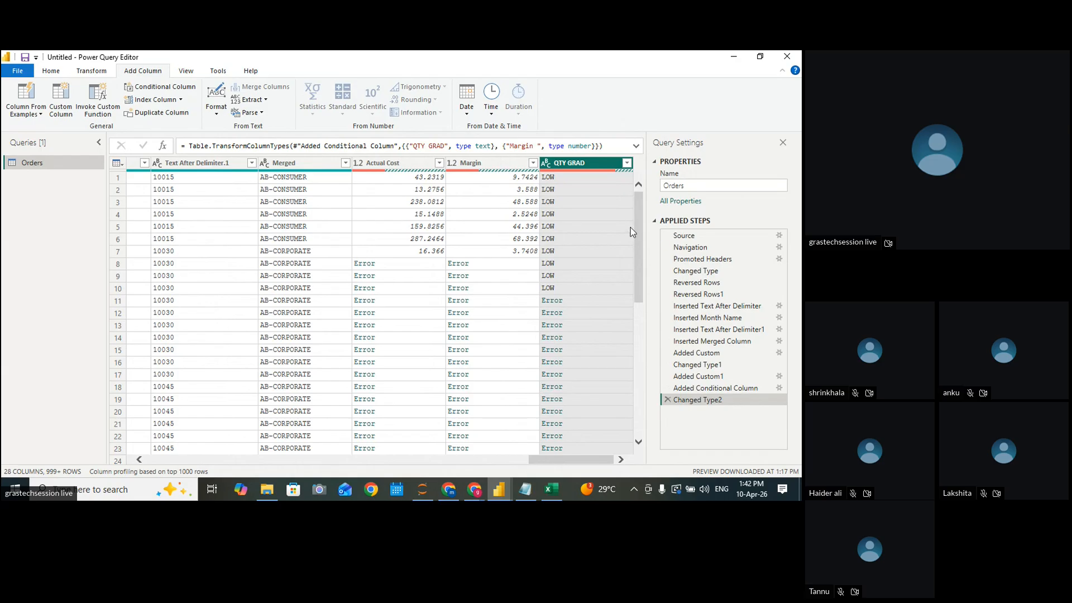
scroll(418, 282, "down", 20)
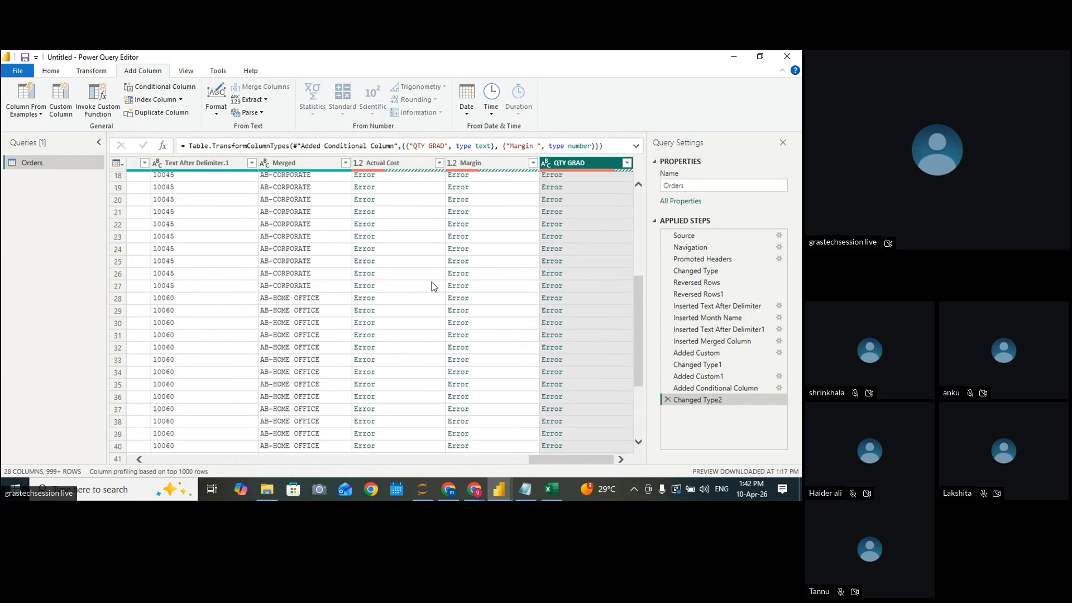
scroll(439, 281, "down", 20)
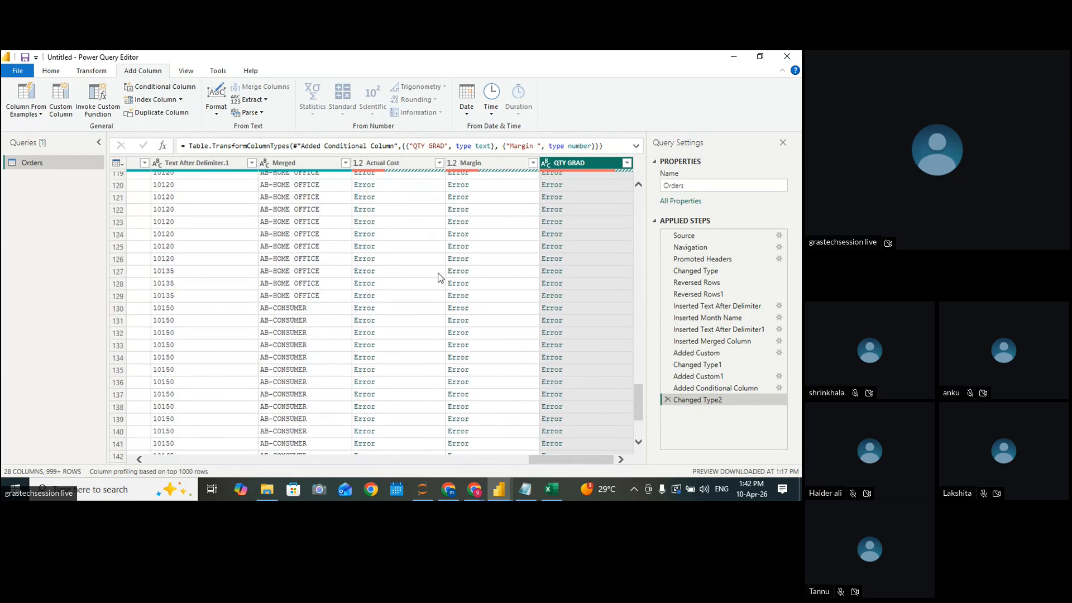
scroll(441, 271, "down", 20)
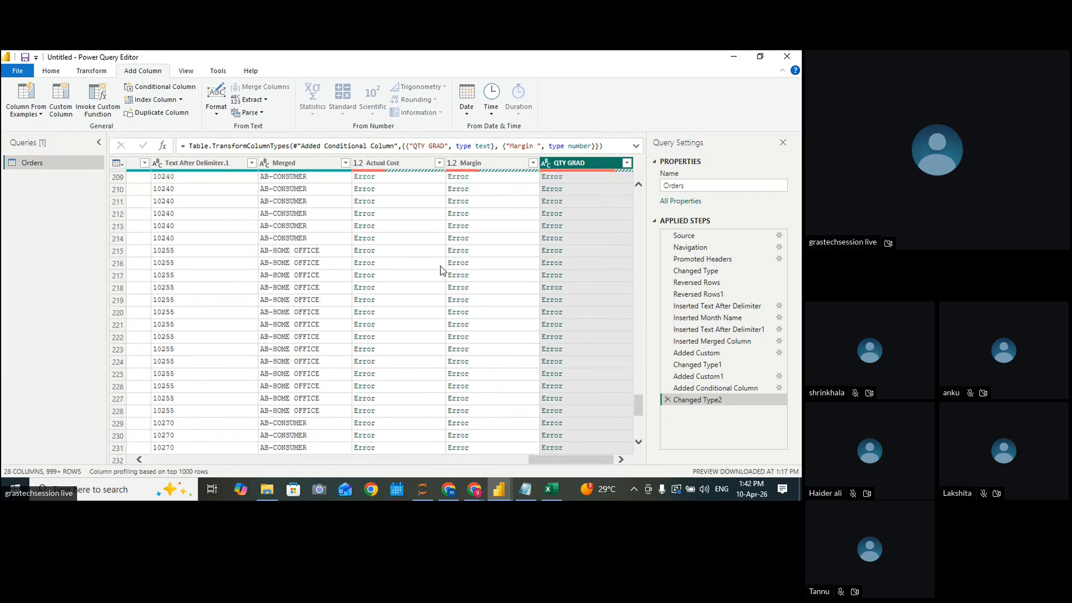
scroll(638, 427, "down", 20)
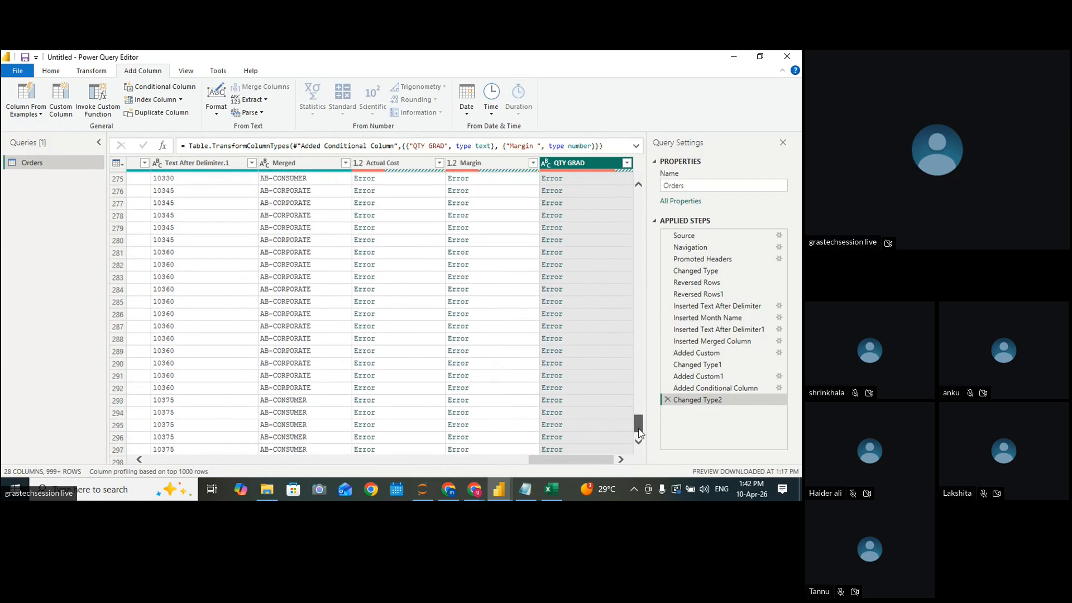
scroll(640, 414, "down", 19)
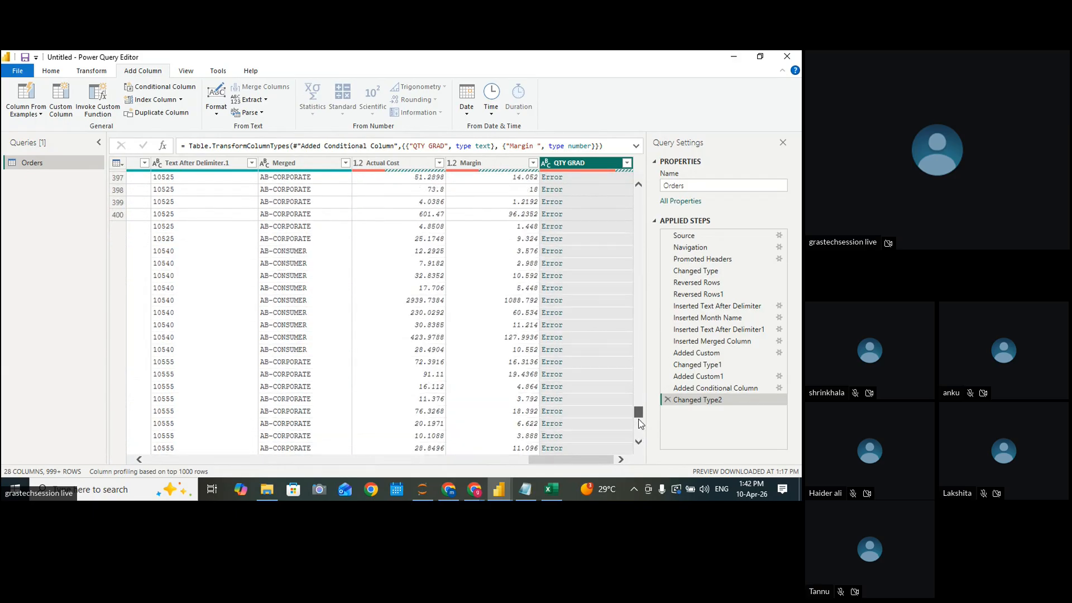
left_click_drag(640, 415, 636, 167)
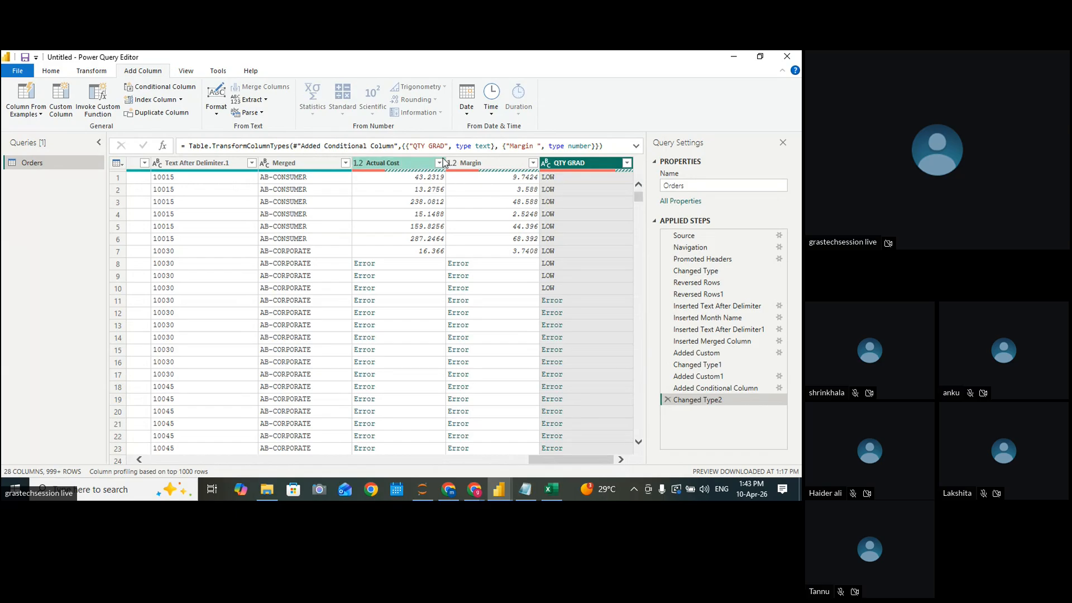
Apply a filter to the Quantity column with all of its values selected
left_click_drag(546, 463, 433, 465)
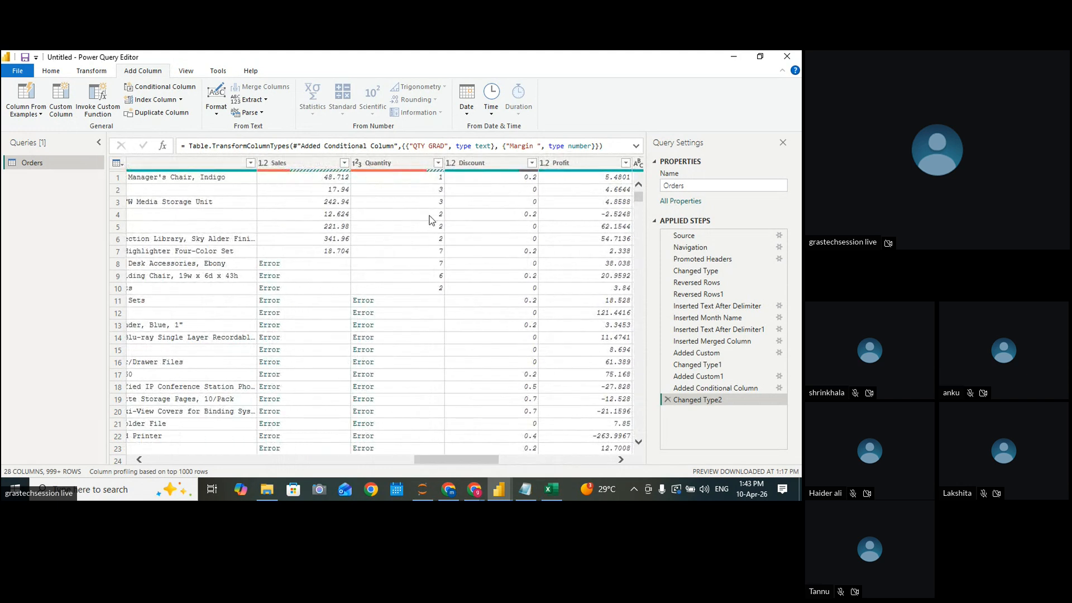
left_click(438, 162)
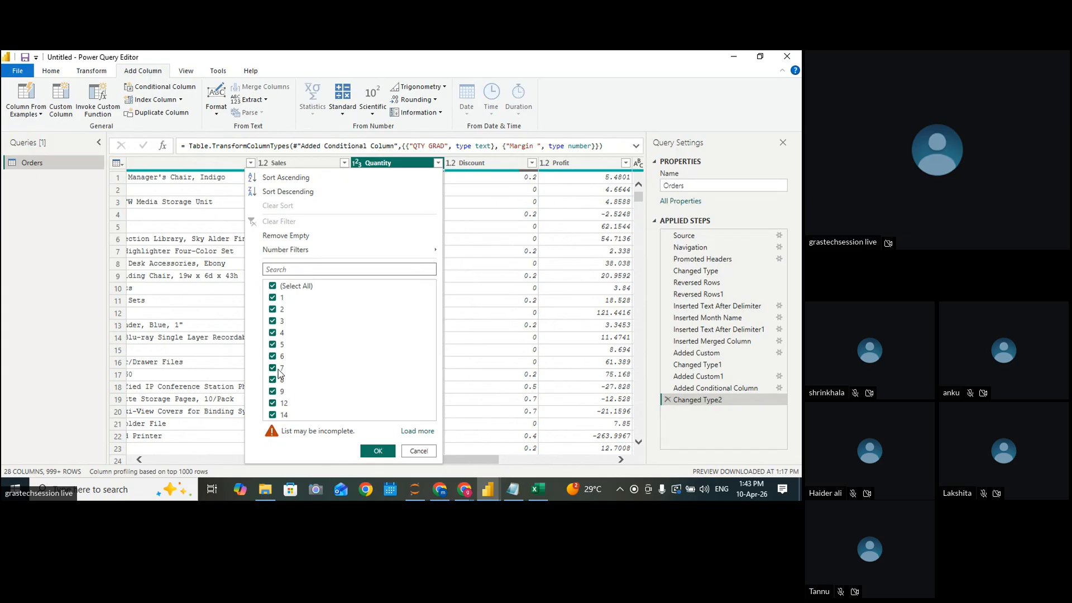
left_click(277, 288)
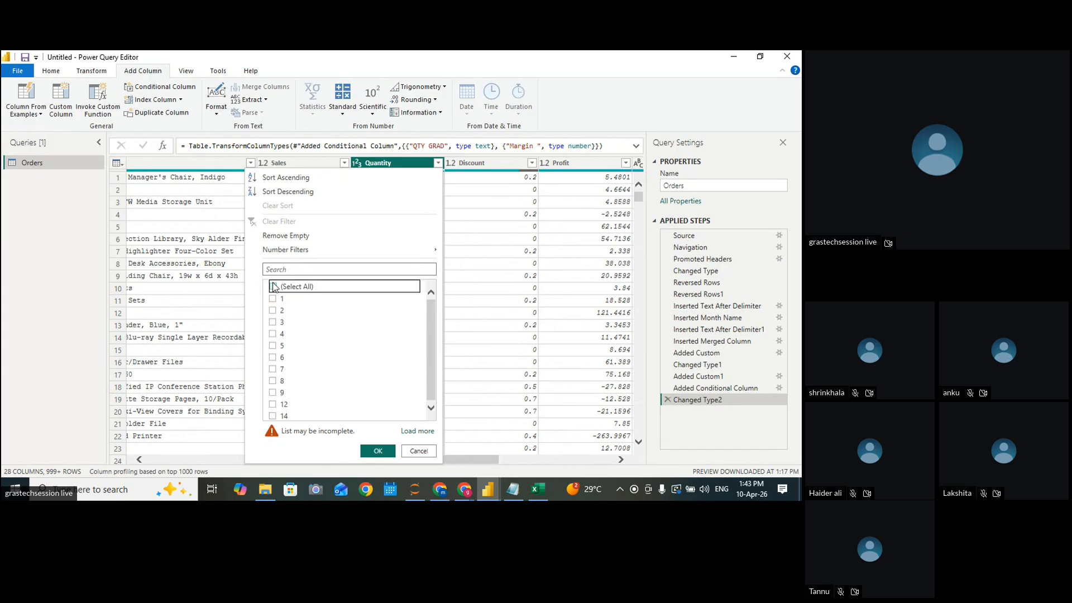
left_click(277, 288)
left_click(377, 451)
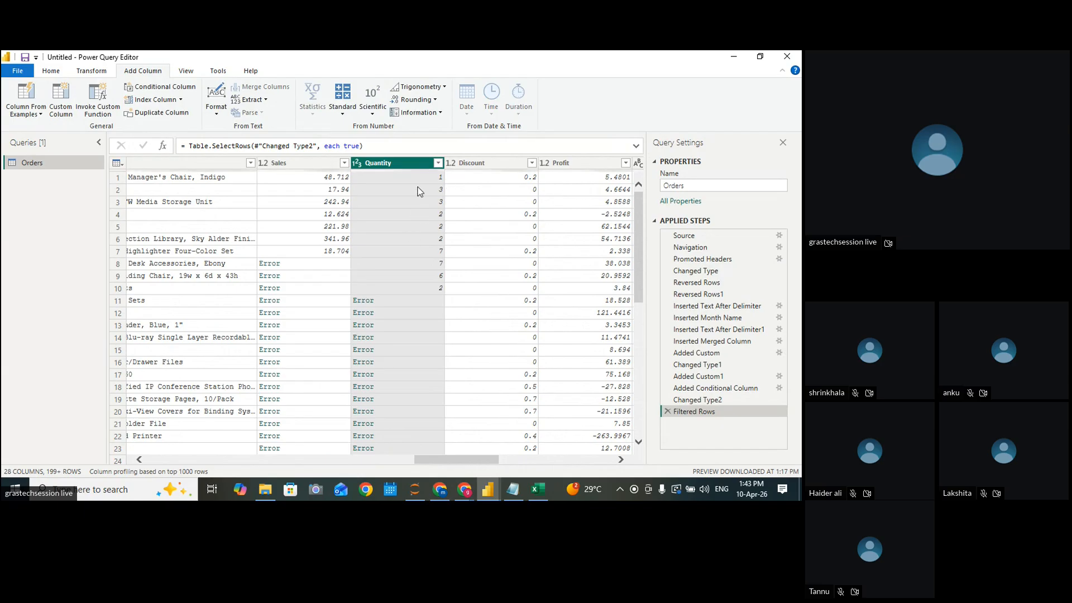
Review the number filter options available for the Quantity column without applying one
left_click(438, 163)
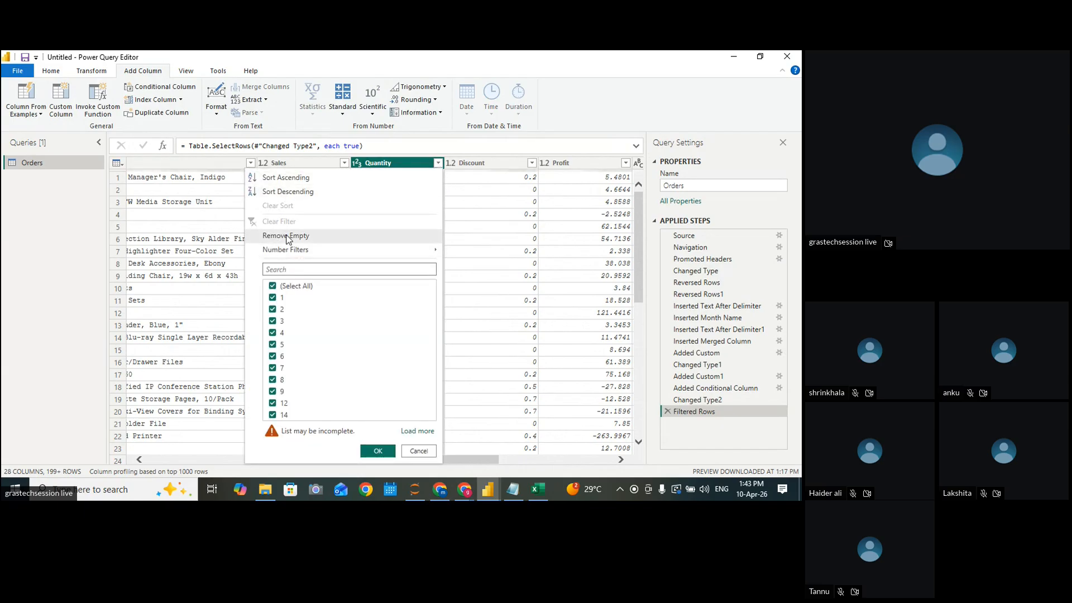
mouse_move(283, 255)
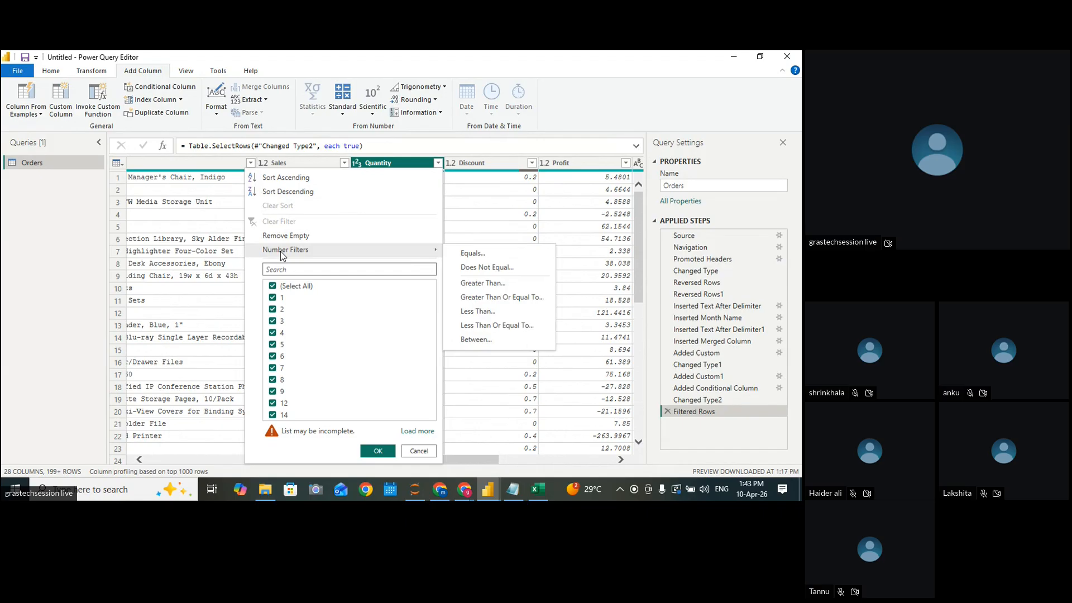
left_click(418, 451)
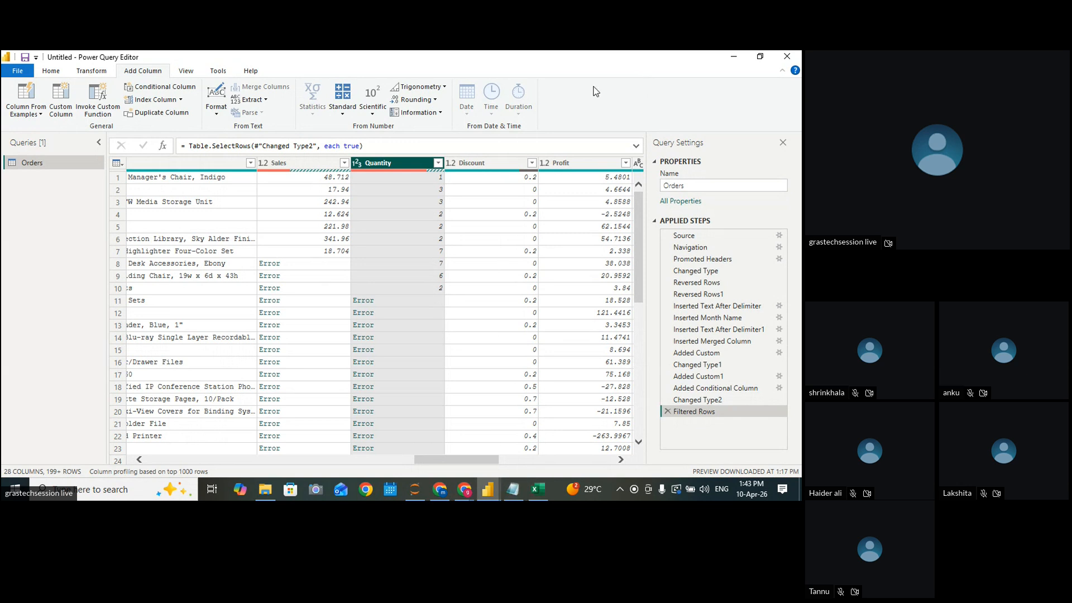
Open the definition of the existing QTY GRAD conditional column from its applied step
left_click(156, 89)
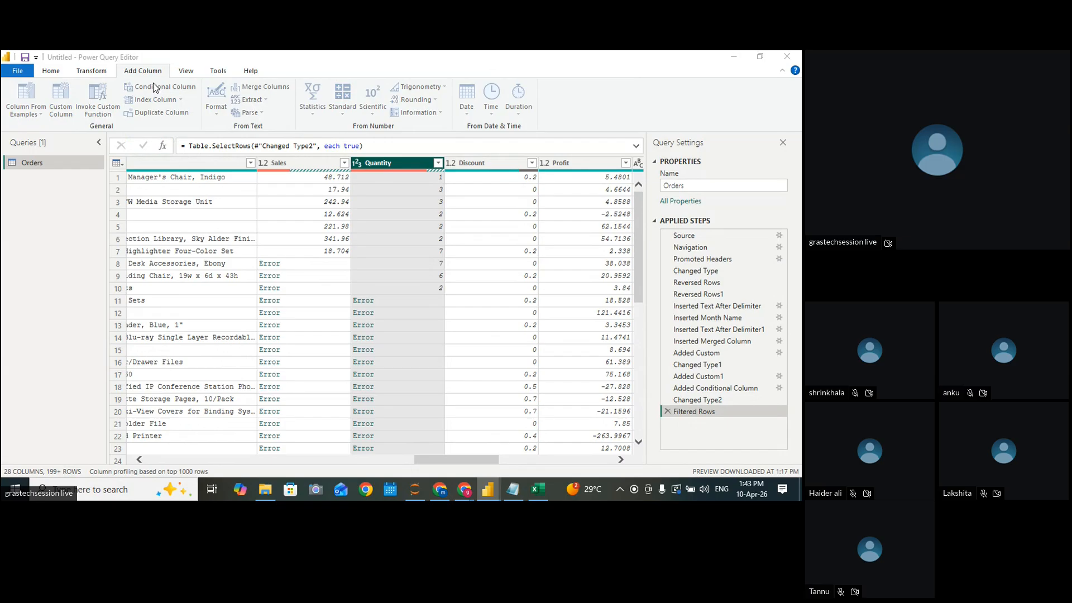
left_click(662, 153)
left_click(704, 389)
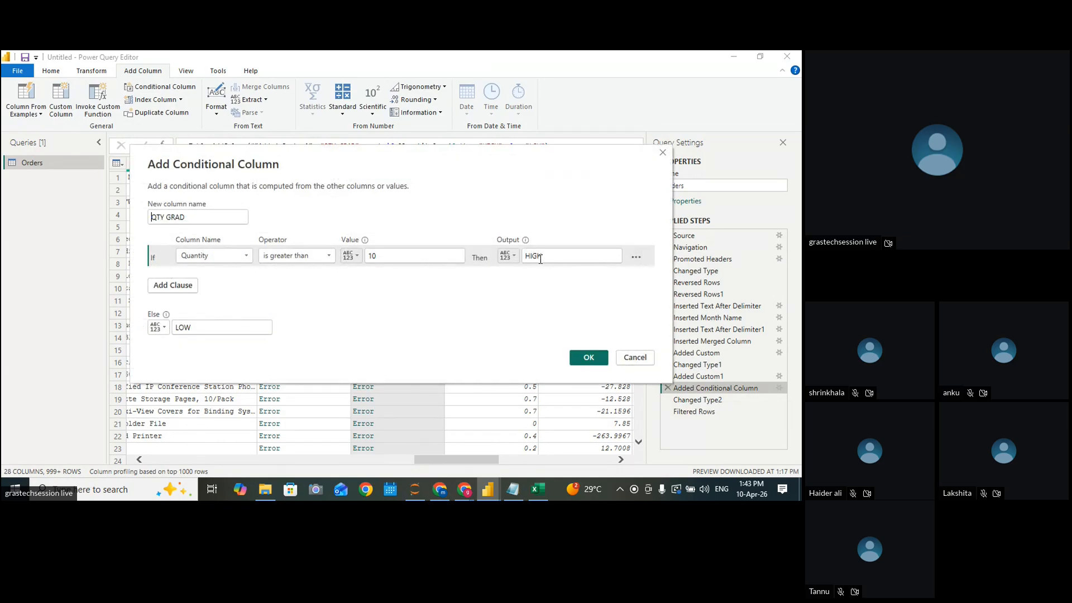
Add an else-if clause to the QTY GRAD column that tests Quantity with the "is greater than" operator
left_click(172, 285)
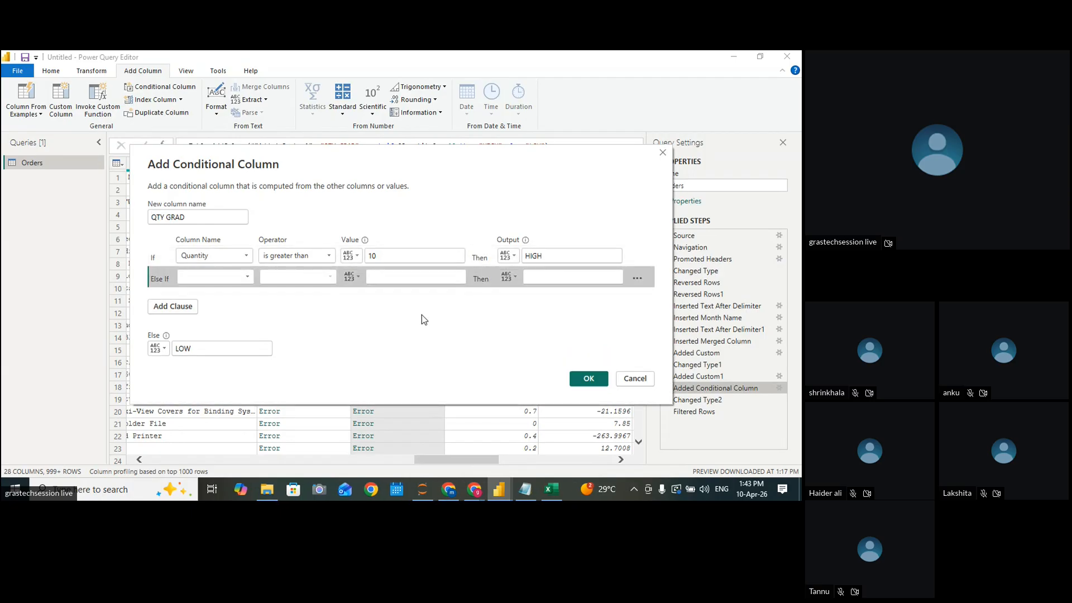
left_click(192, 277)
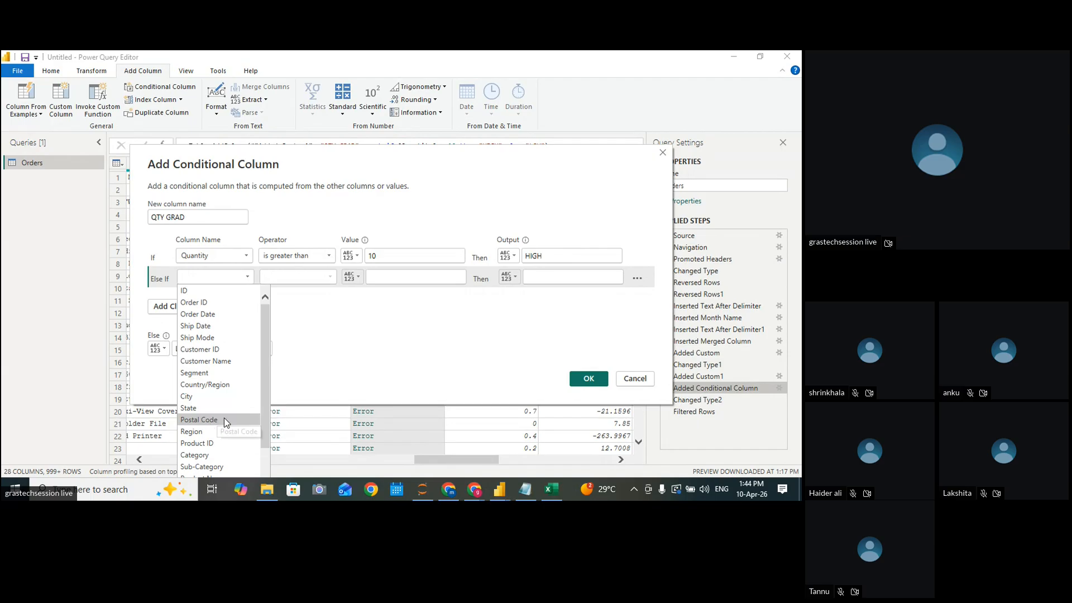
scroll(223, 417, "down", 1)
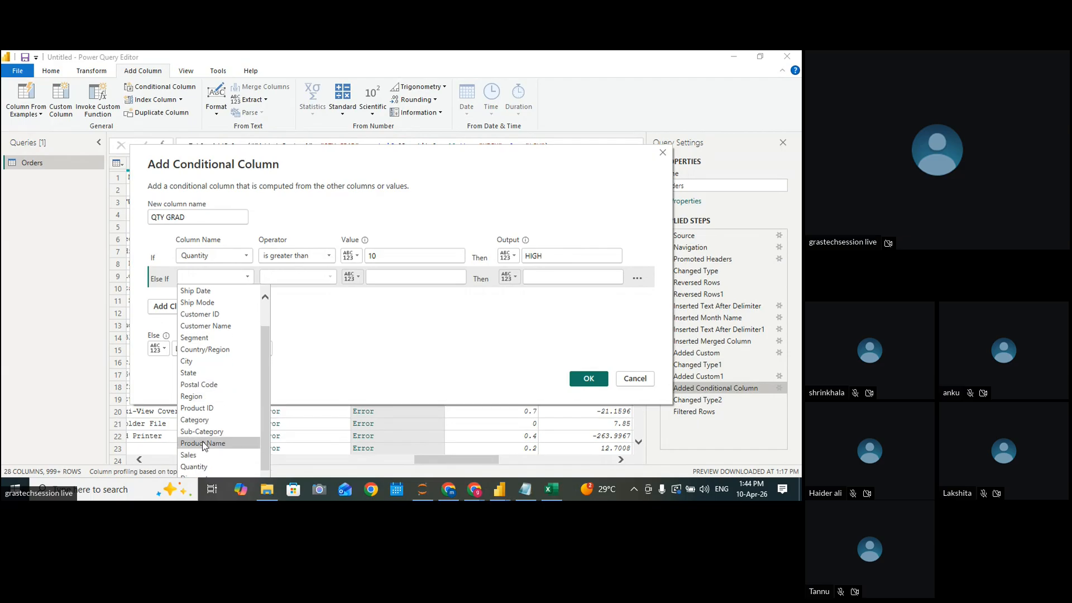
scroll(201, 443, "down", 1)
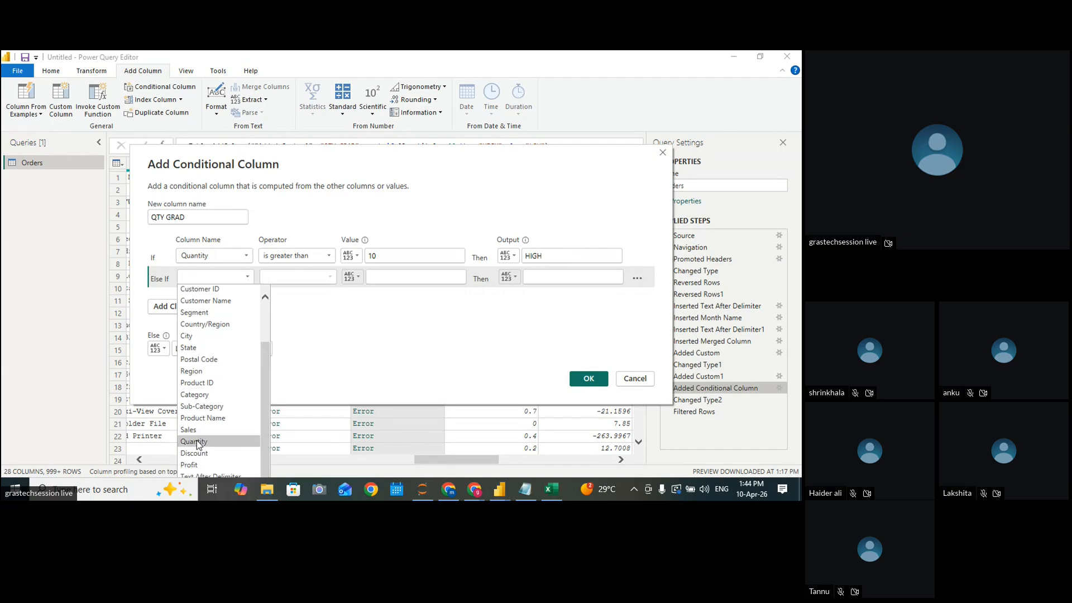
left_click(197, 441)
left_click(293, 277)
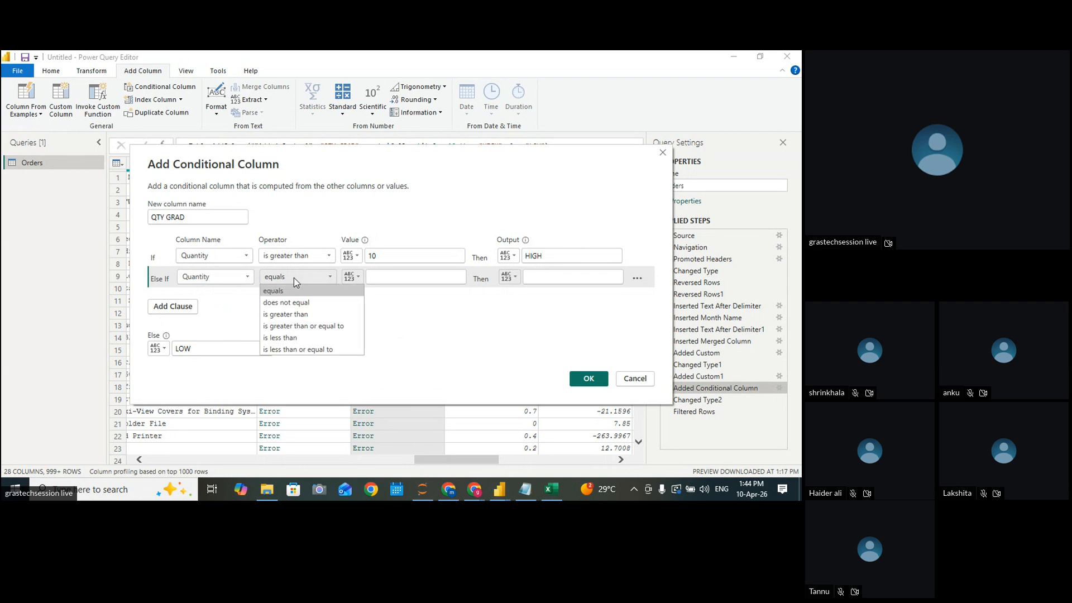
left_click(290, 314)
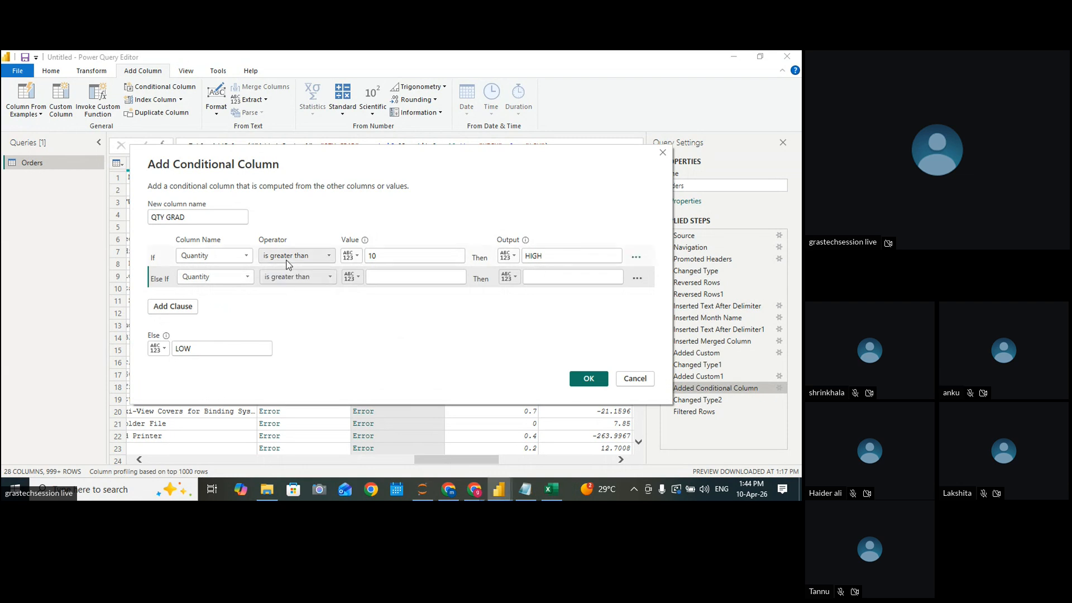
Set the else-if clause's value to 5 and its output to MID, and apply the conditional column
left_click(377, 280)
type("5")
left_click(541, 276)
type("MI")
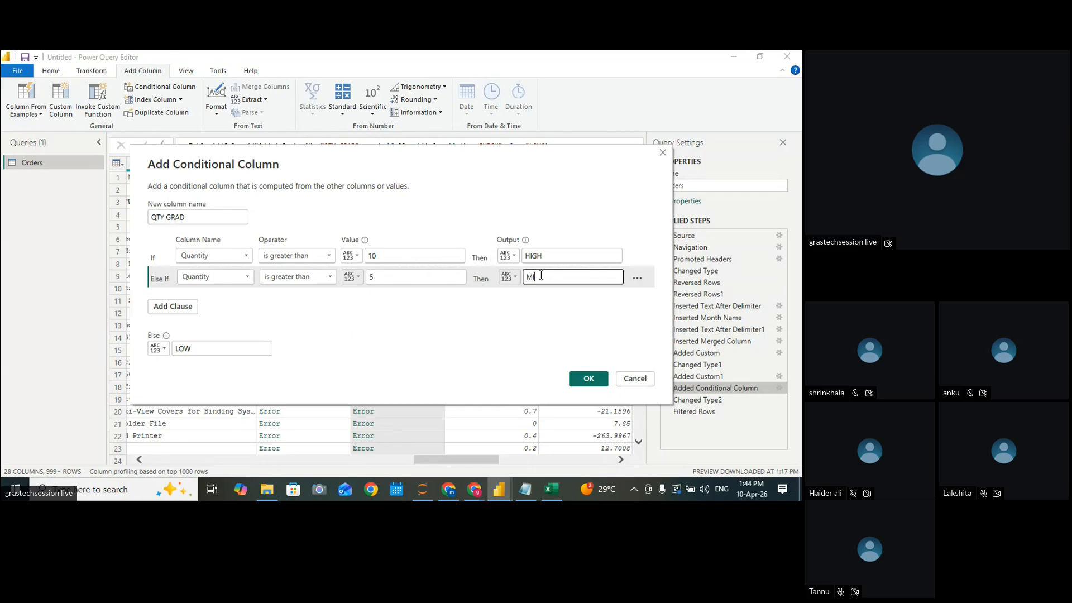
type("D")
left_click_drag(546, 278, 514, 276)
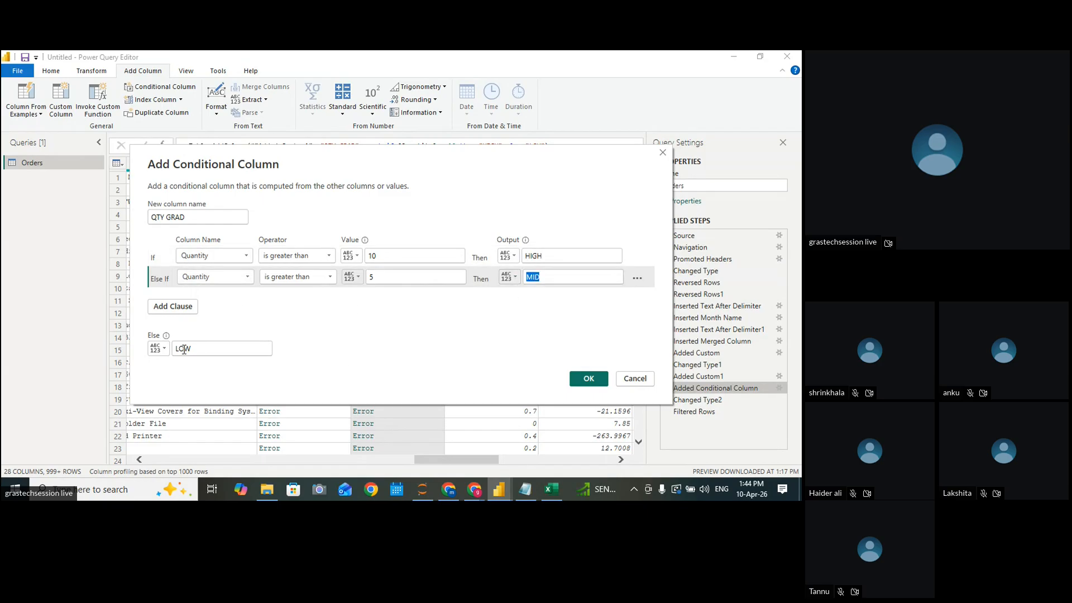
left_click(587, 378)
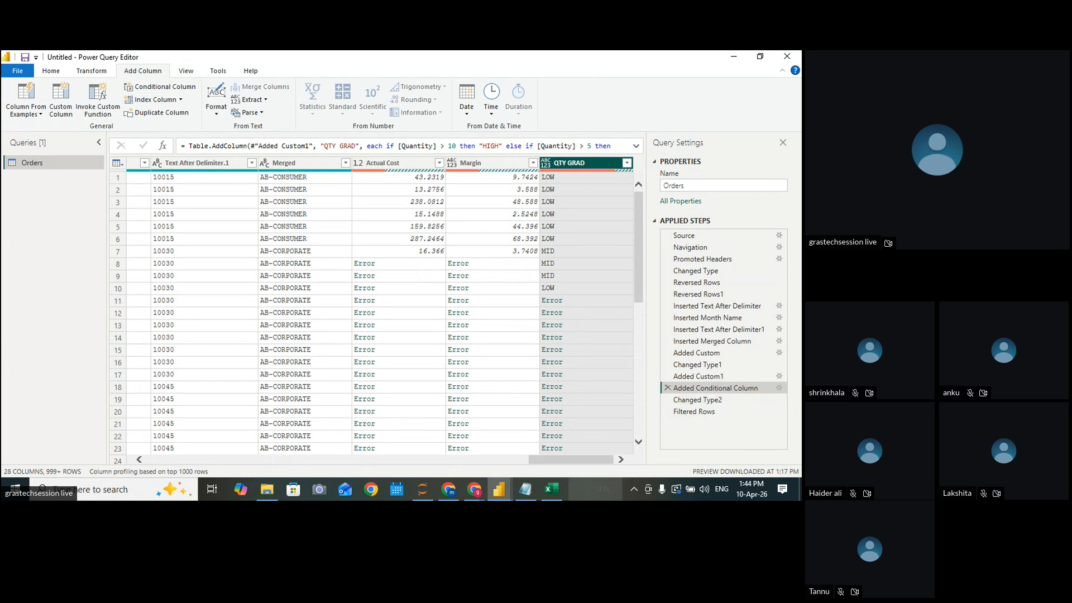
Switch to Notepad and delete the "if qty>10 than high else low" lines above the Conditional Column heading
left_click(525, 489)
scroll(319, 404, "down", 1)
left_click(317, 365)
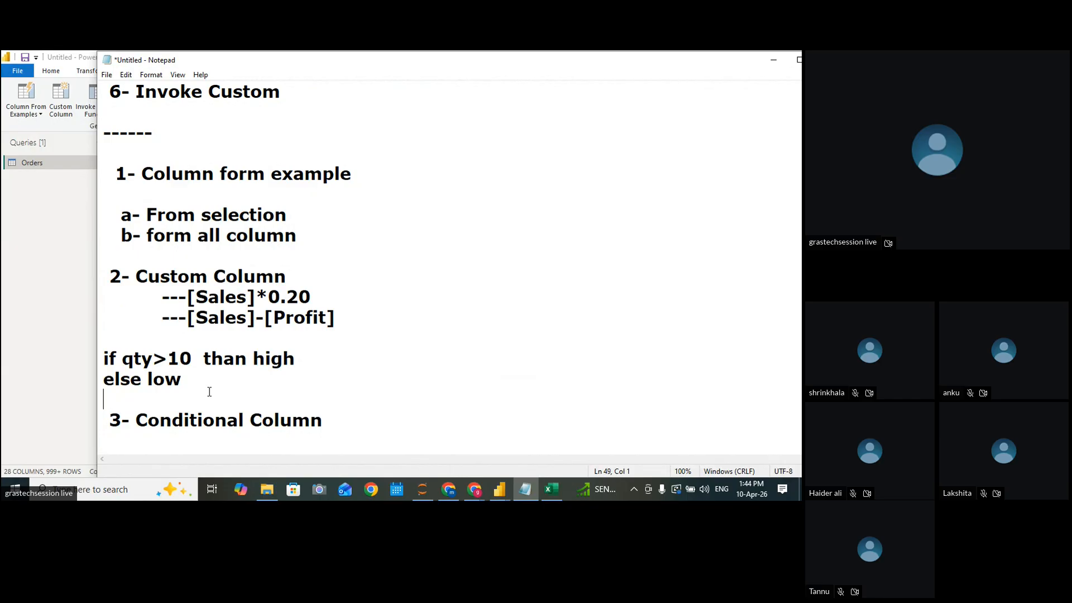
left_click_drag(210, 393, 77, 350)
key("BackSpace")
left_click(145, 419)
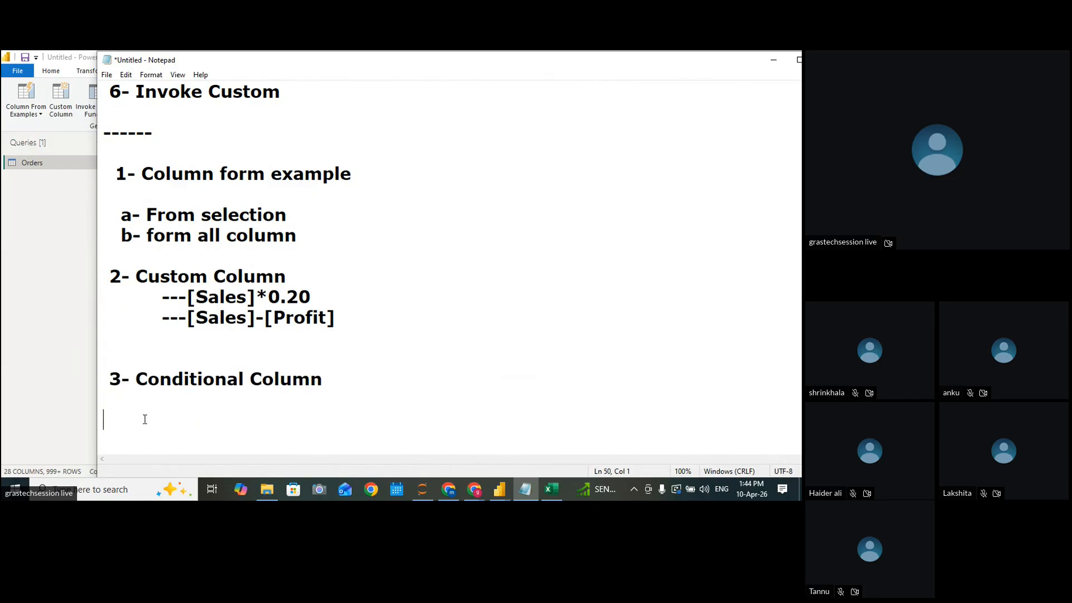
scroll(146, 414, "down", 1)
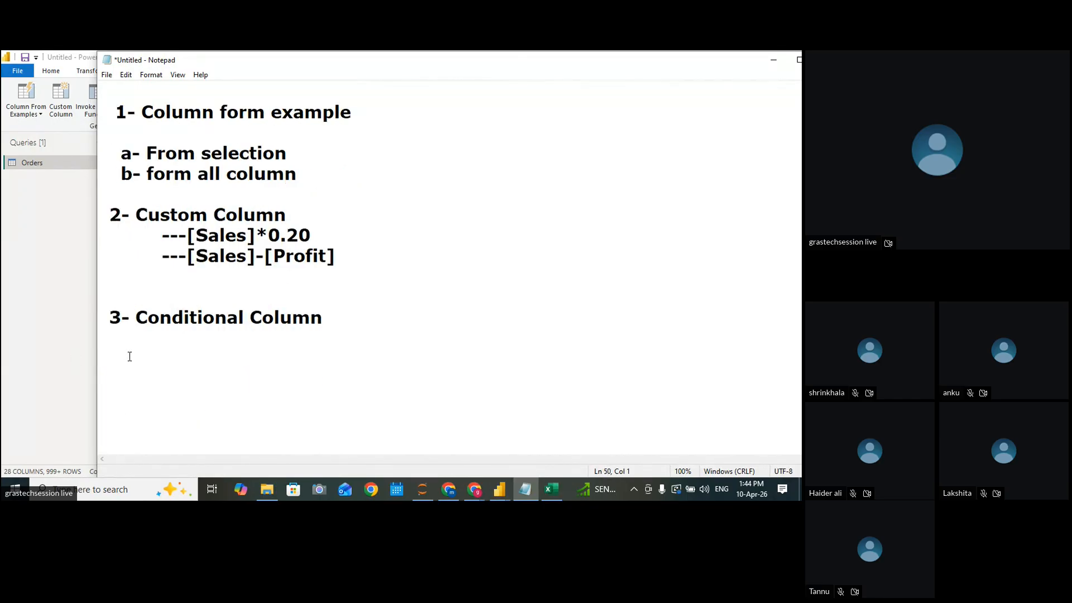
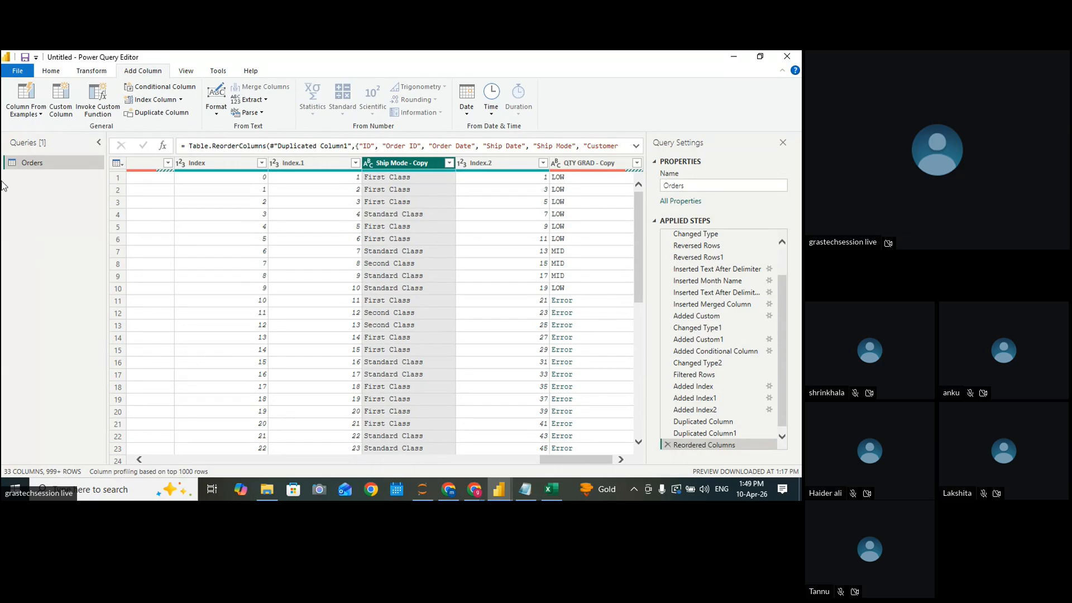
Create a new blank query alongside the Orders query
right_click(33, 190)
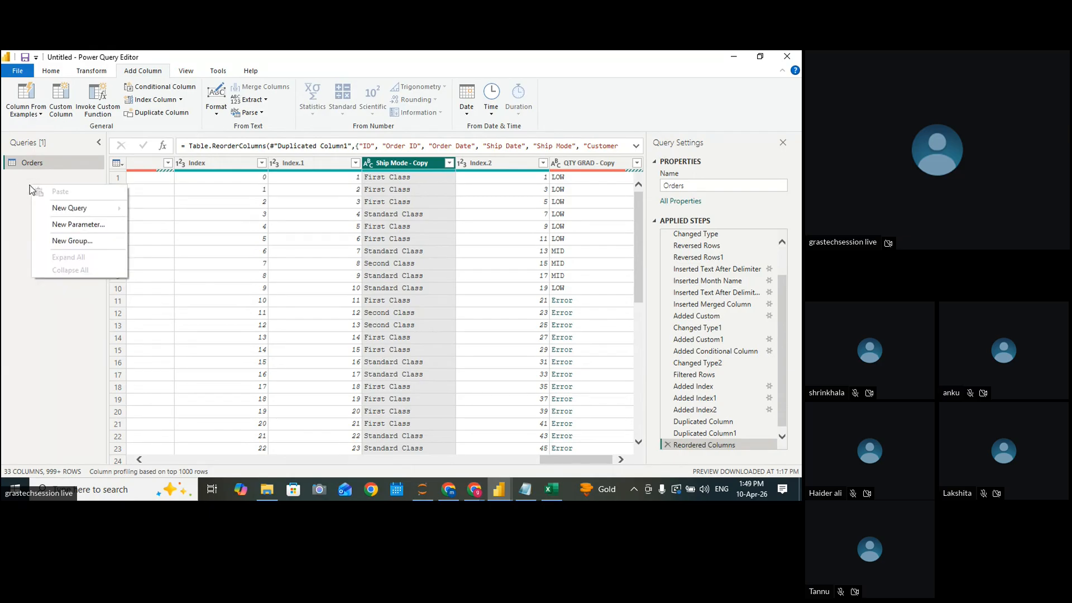
left_click(22, 189)
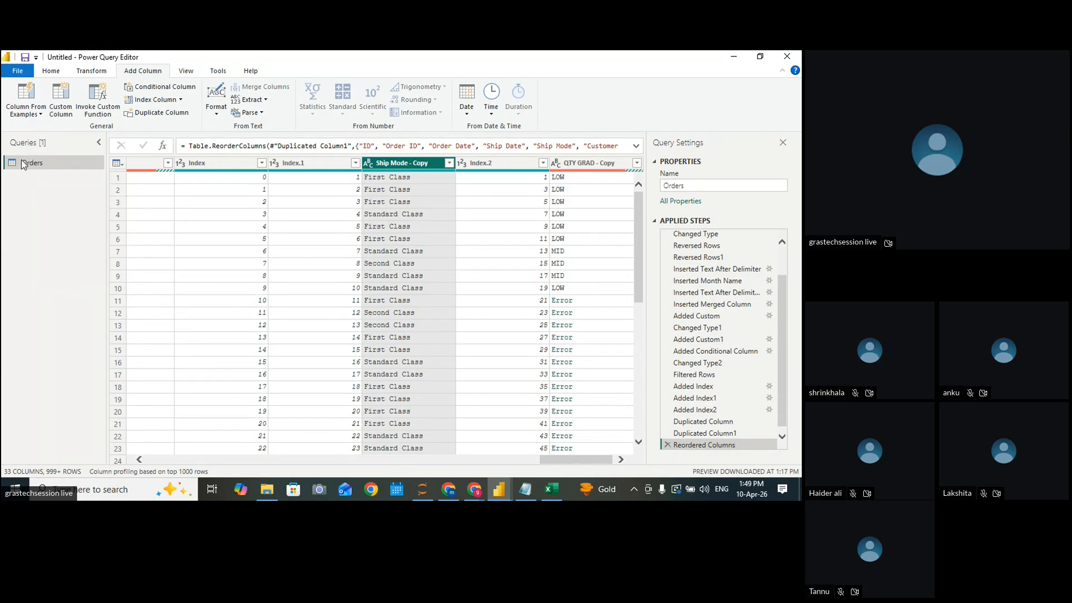
right_click(28, 187)
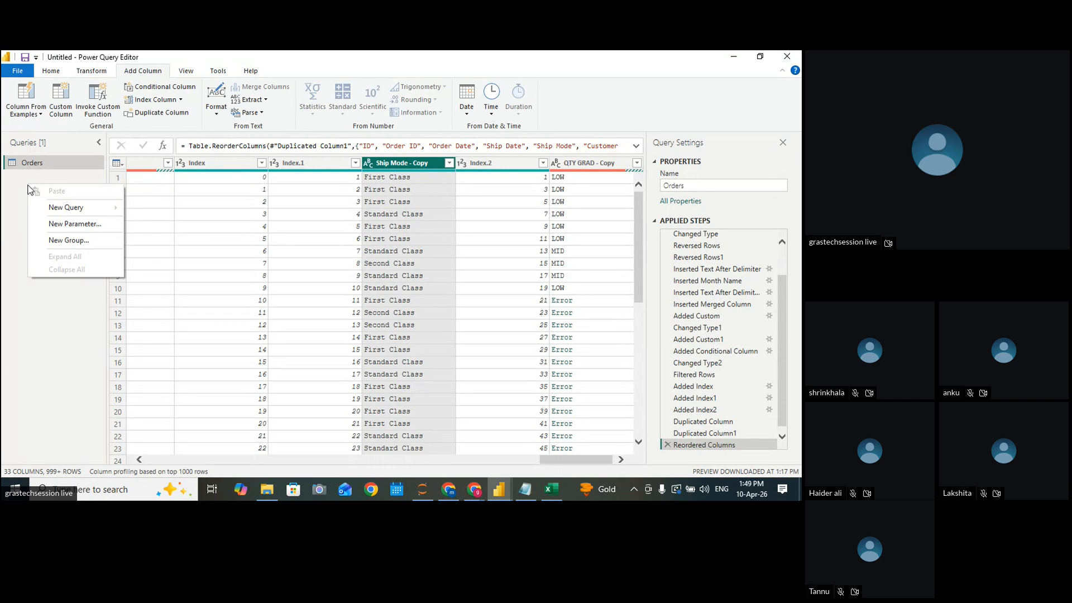
mouse_move(58, 213)
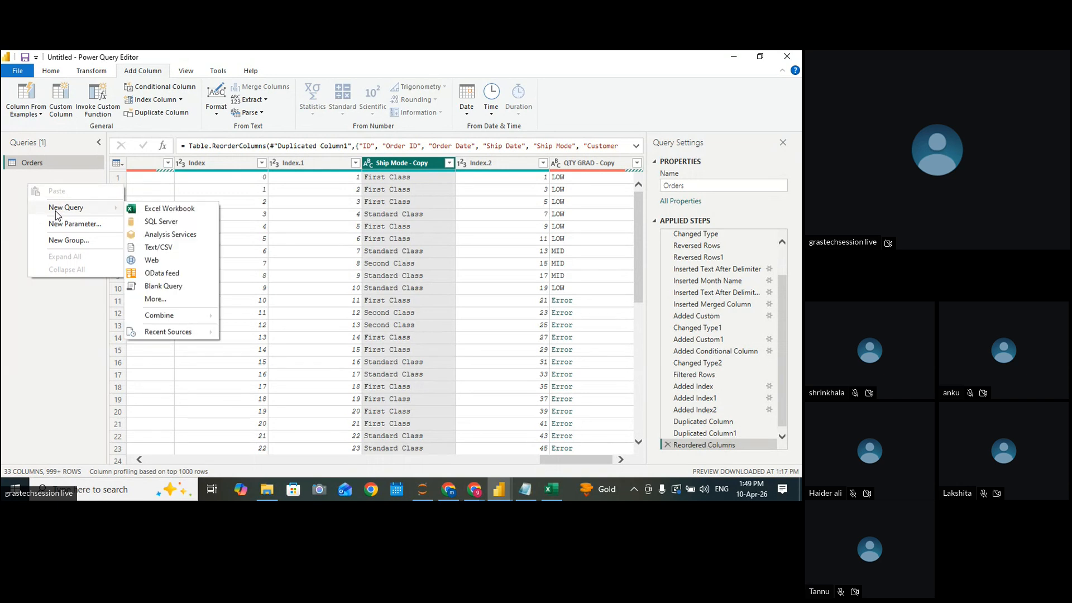
left_click(164, 287)
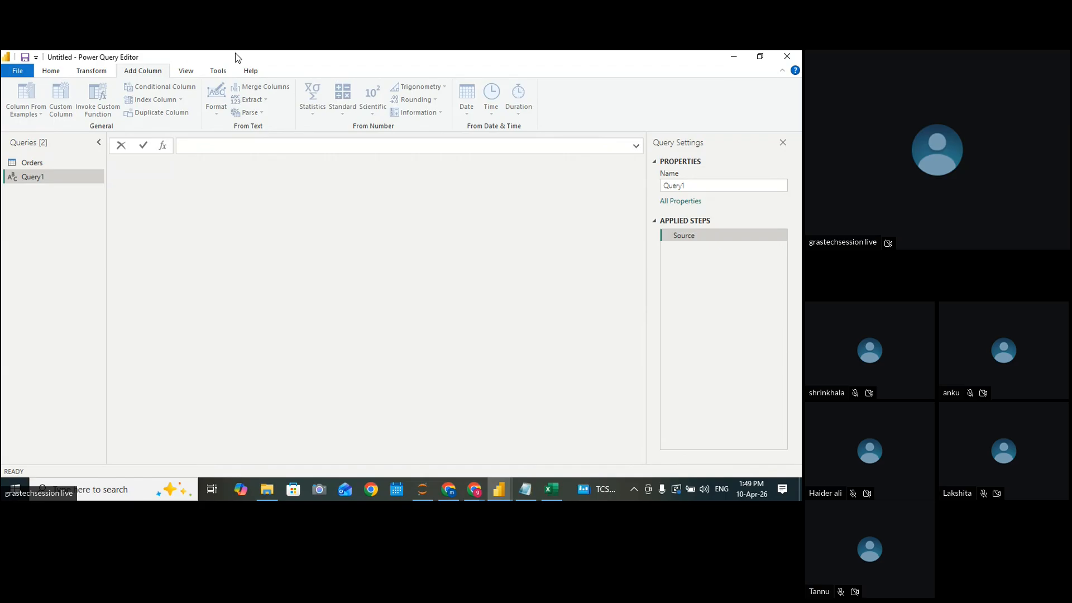
Enter =(Paraemter as number) as the blank query's formula
type("=")
type("(")
type("v")
key("BackSpace")
type("pa")
key("BackSpace")
key("BackSpace")
type("Paramter")
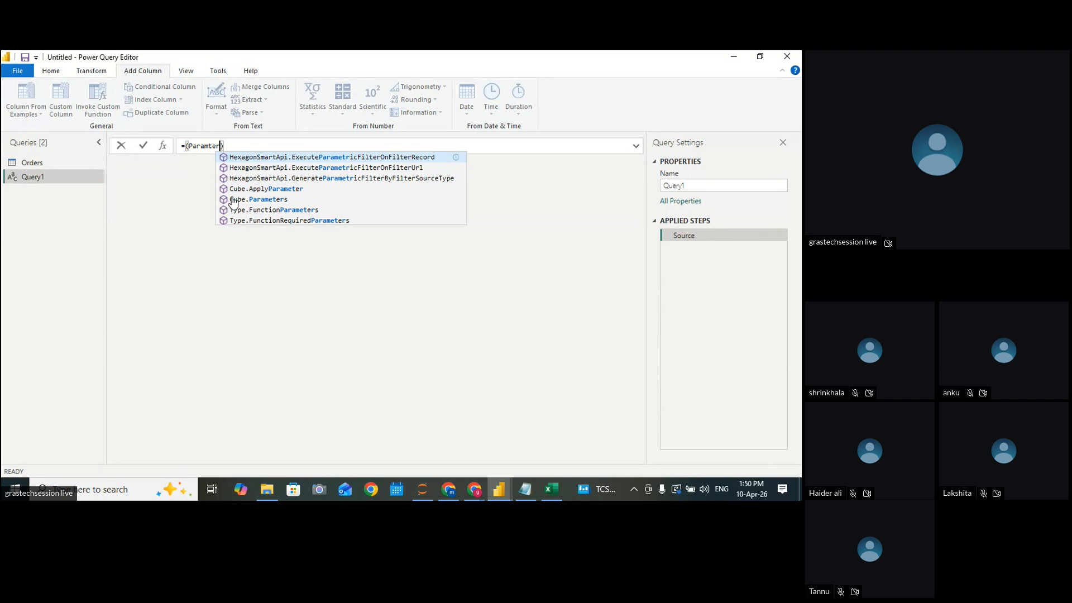
key("BackSpace")
key("BackSpace")
key("BackSpace")
key("BackSpace")
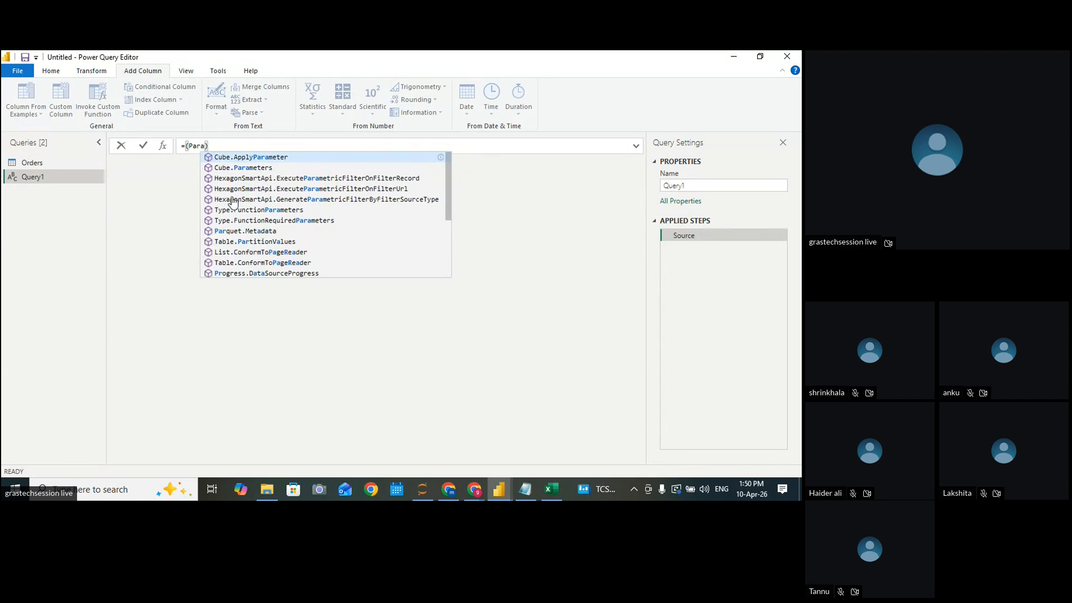
type("emter")
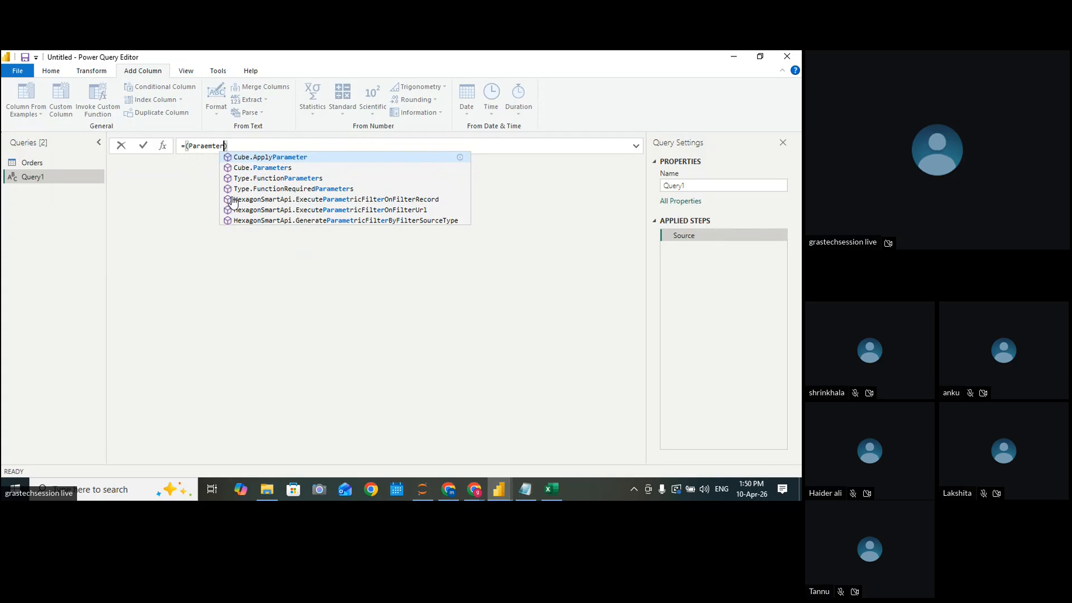
type("as ")
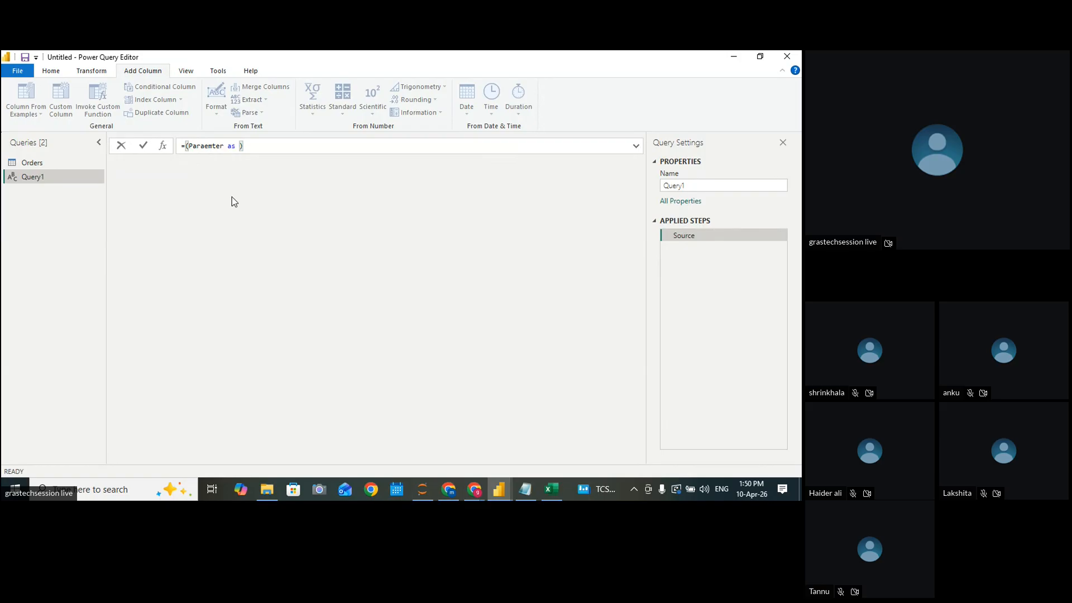
type("number")
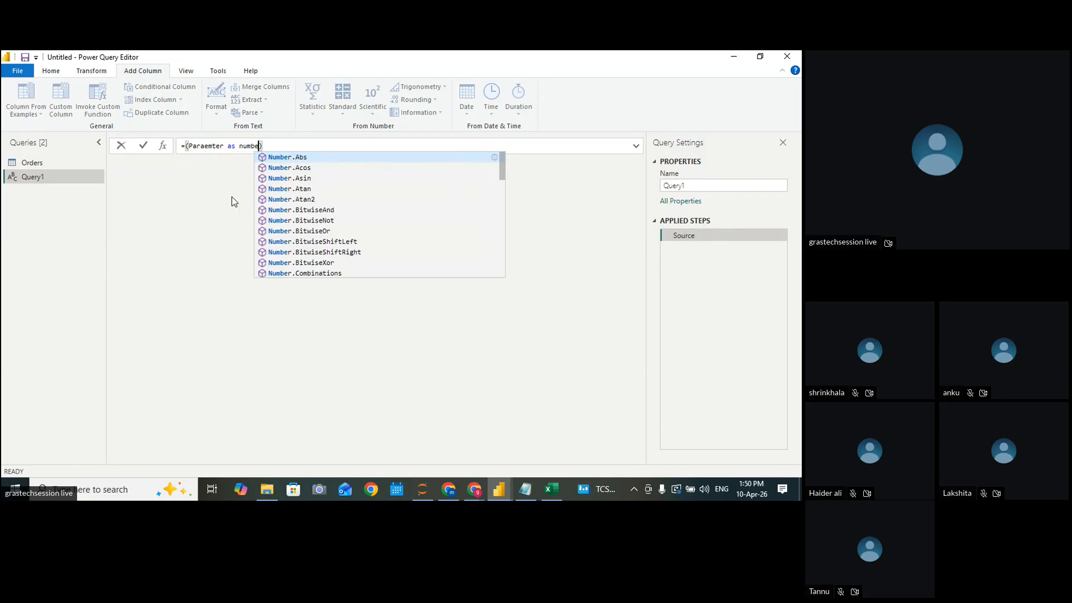
left_click(277, 147)
key("Return")
Replace the parameter name in the Query1 formula with var
left_click(205, 146)
left_click(190, 146)
left_click_drag(244, 146, 270, 146)
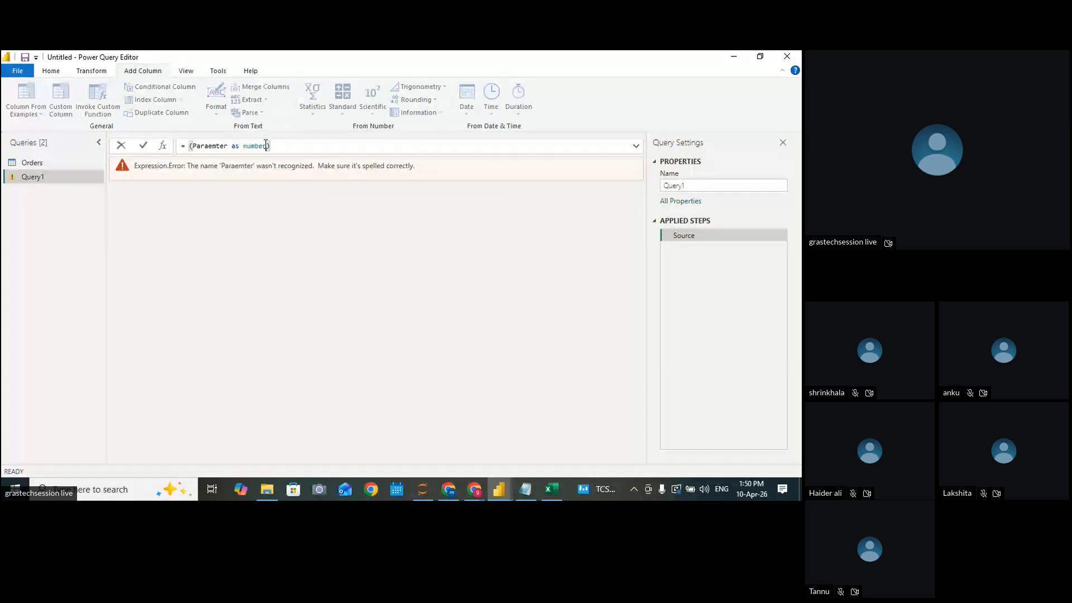
left_click(294, 145)
double_click(228, 146)
left_click(232, 147)
key("BackSpace")
key("BackSpace")
key("BackSpace")
key("BackSpace")
key("BackSpace")
key("BackSpace")
key("BackSpace")
key("BackSpace")
key("BackSpace")
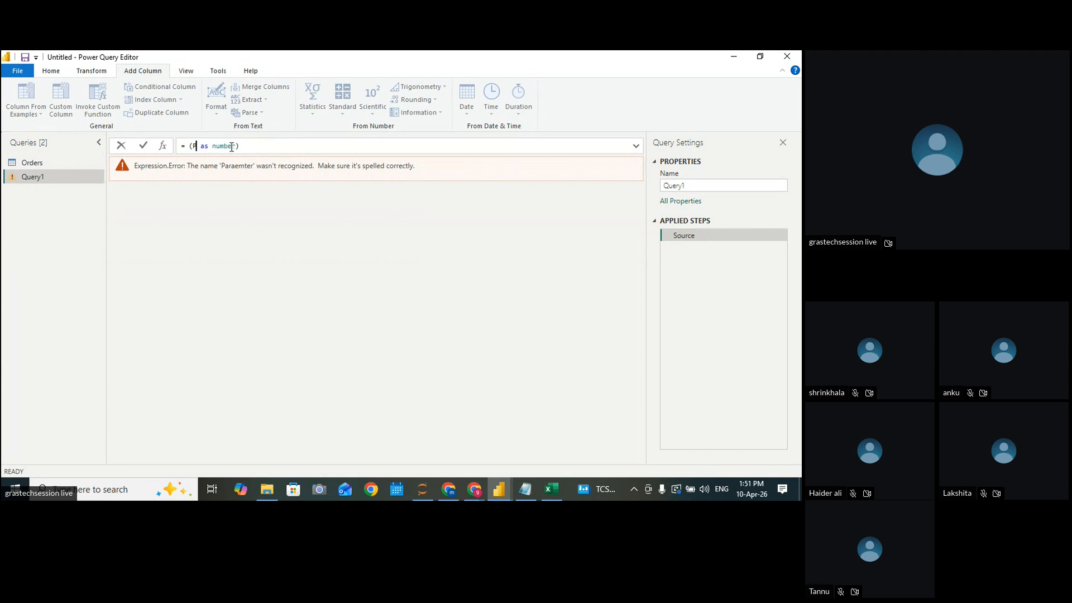
type("n")
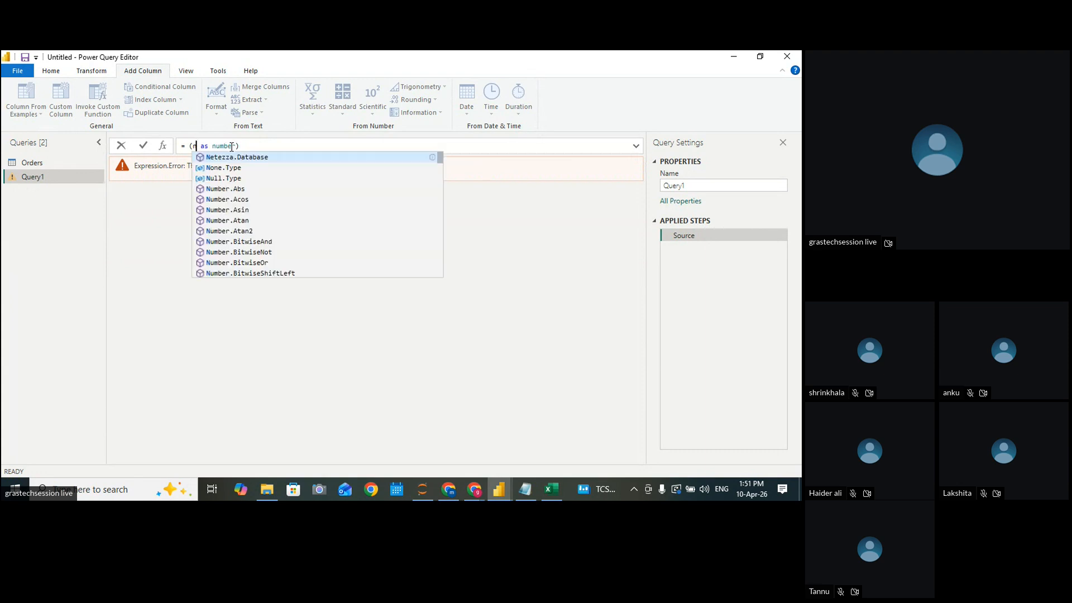
key("BackSpace")
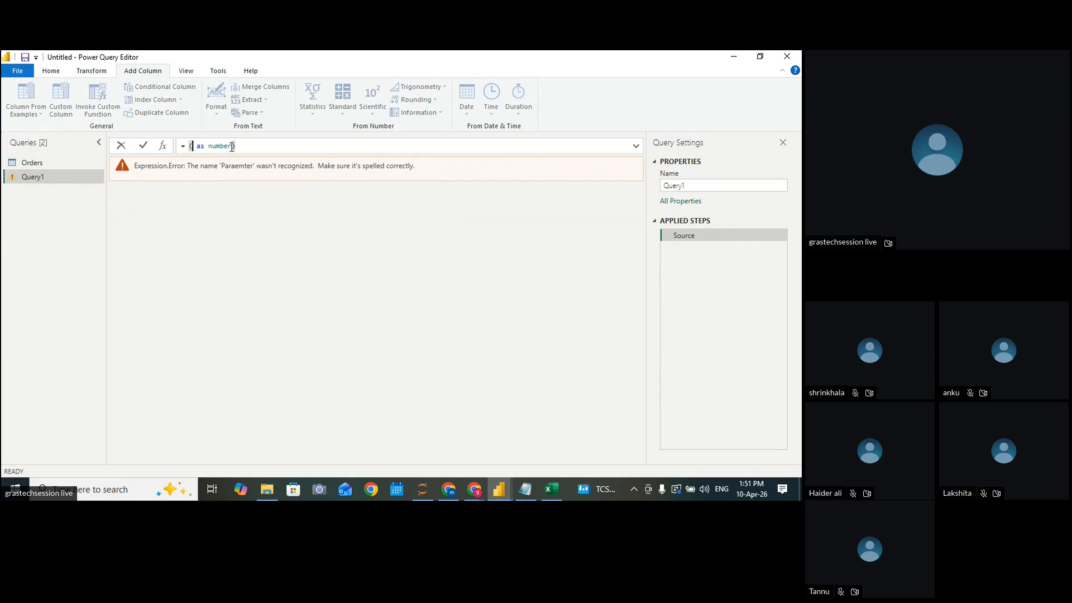
type("var")
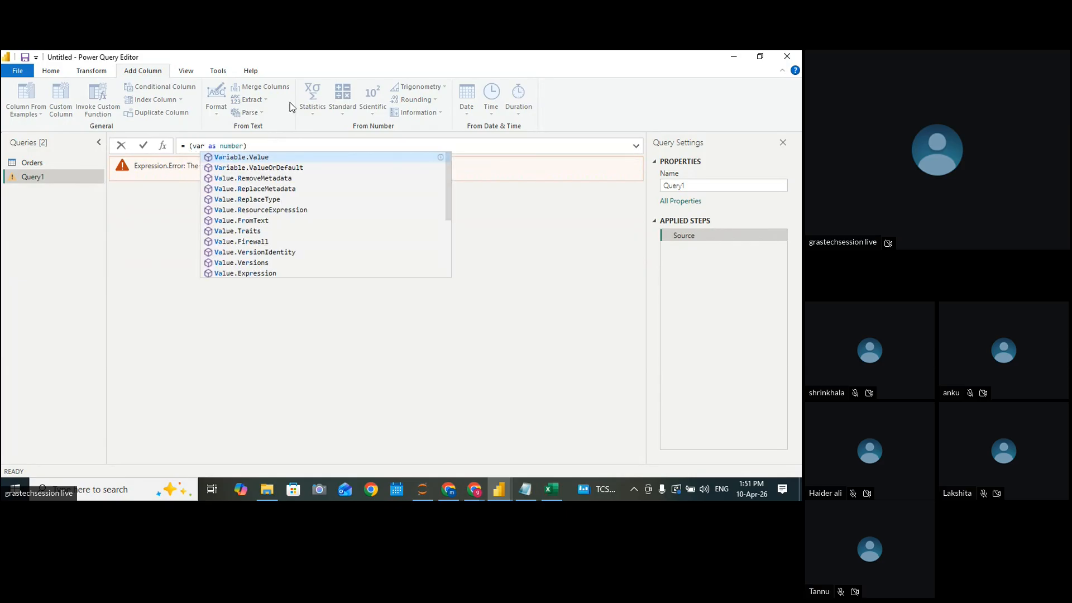
Complete the Query1 formula as a function, = (var as number)=>var*0.10, and commit it
left_click(271, 146)
double_click(221, 146)
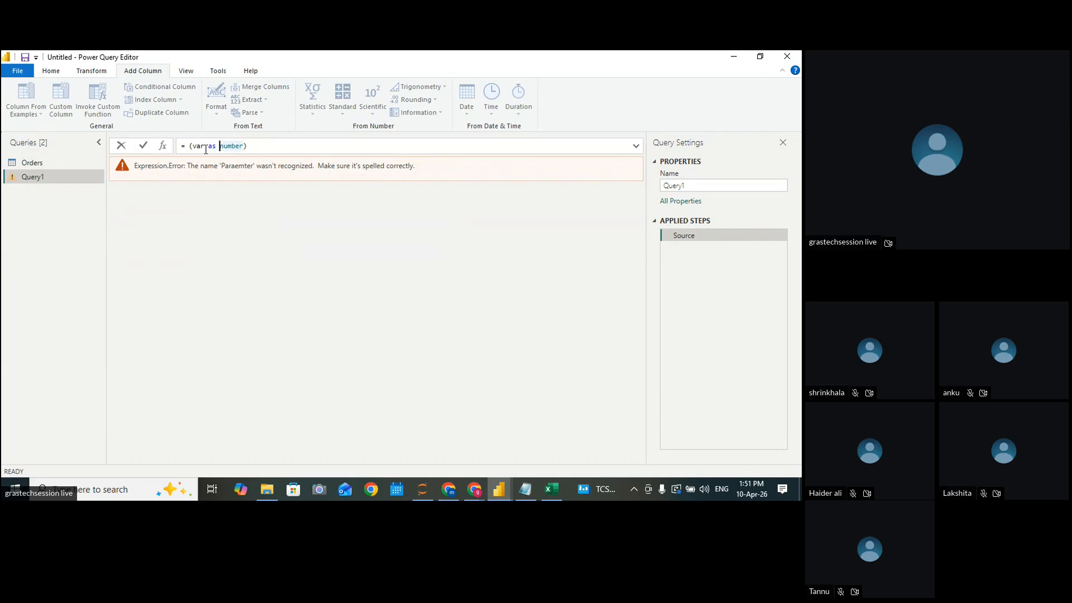
left_click(248, 145)
type(">")
key("BackSpace")
type("=>")
type("var")
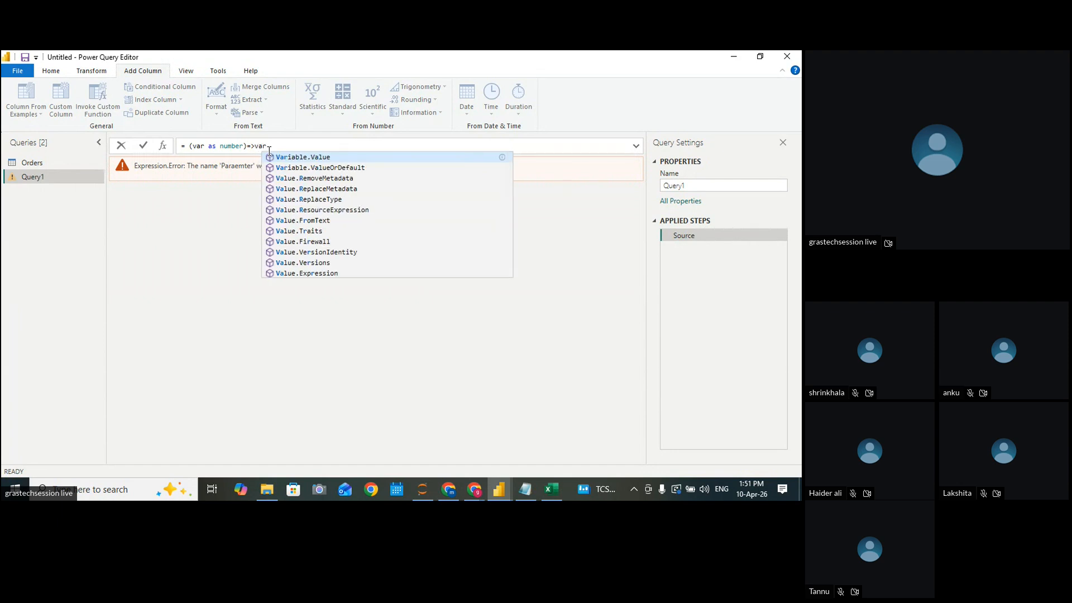
type("*")
type("2")
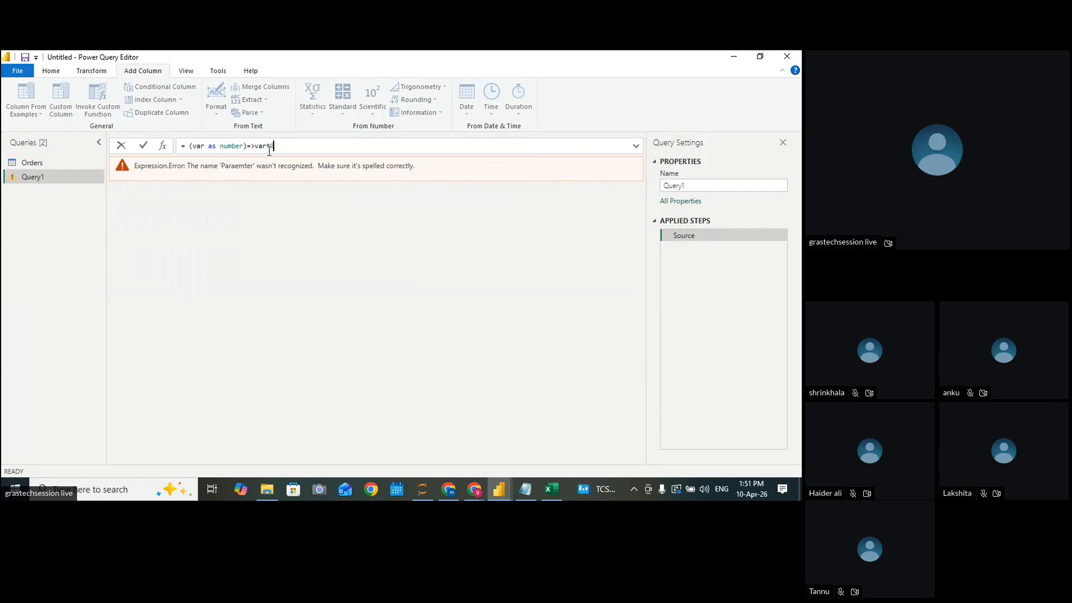
type(".10")
left_click(209, 145)
key("Return")
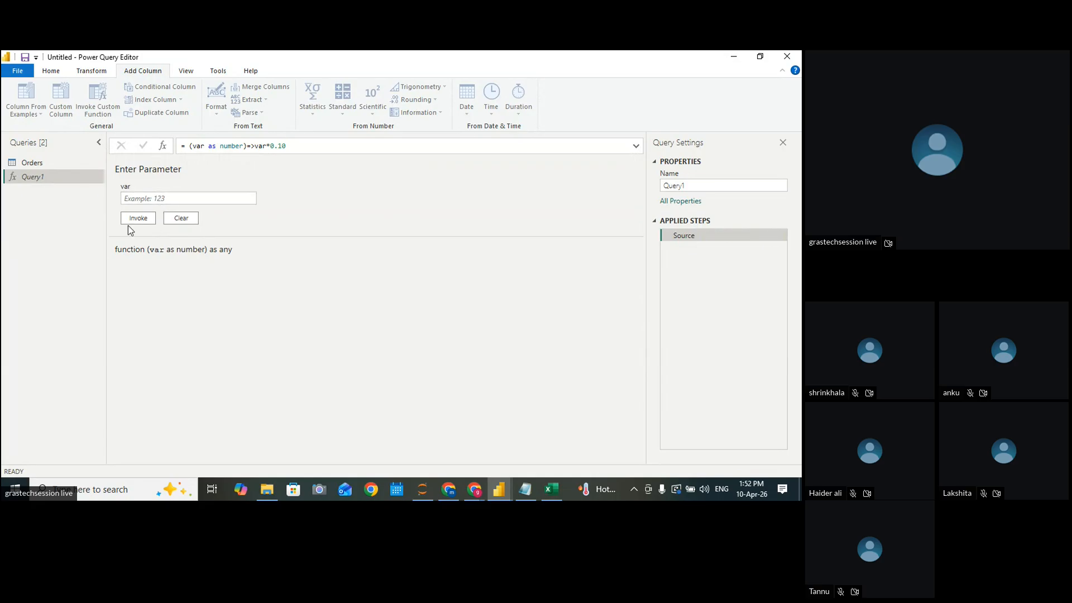
Invoke the function with var set to 100, and return to the Query1 function
left_click(141, 198)
type("100")
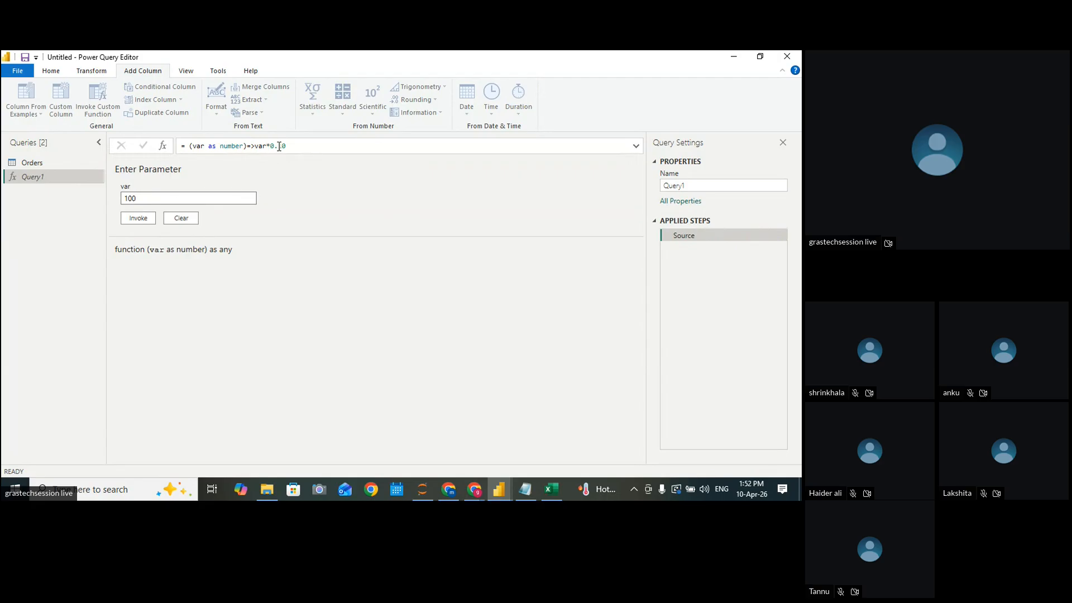
left_click(138, 218)
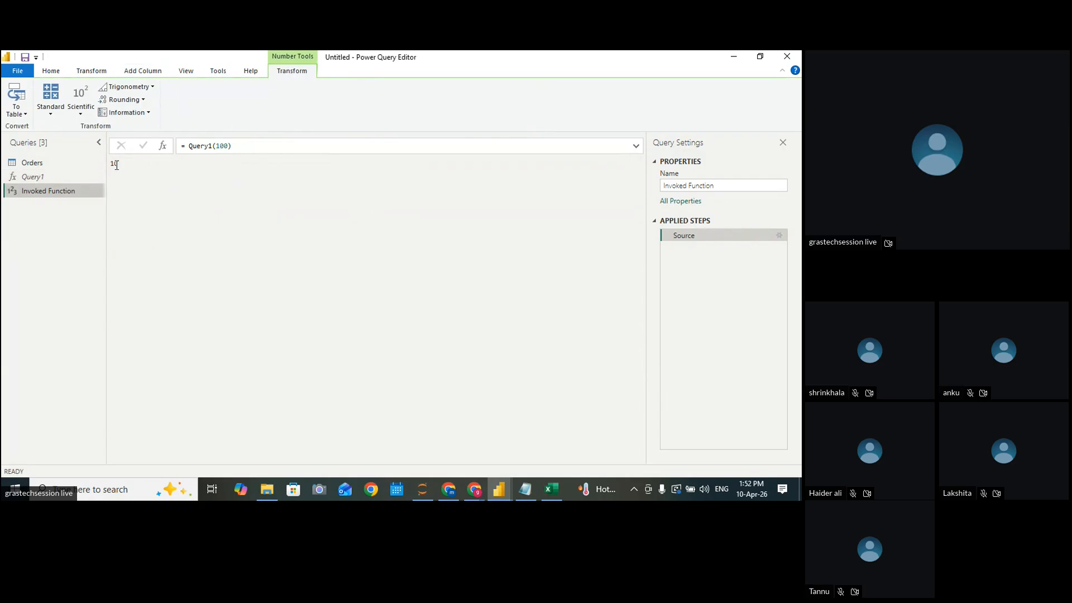
left_click(37, 177)
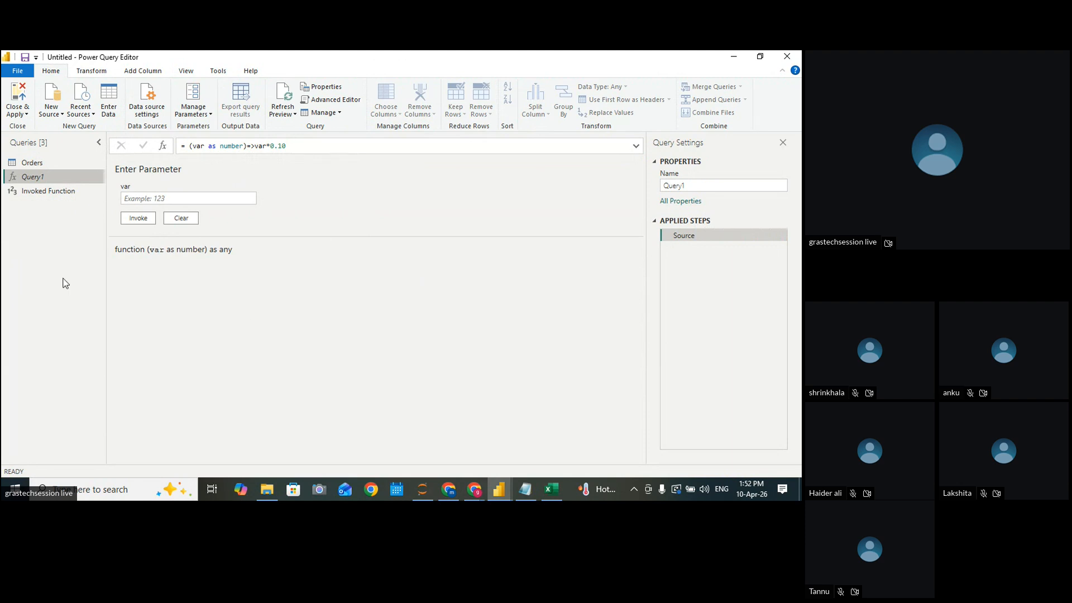
Rename the Query1 function as newcal
right_click(35, 177)
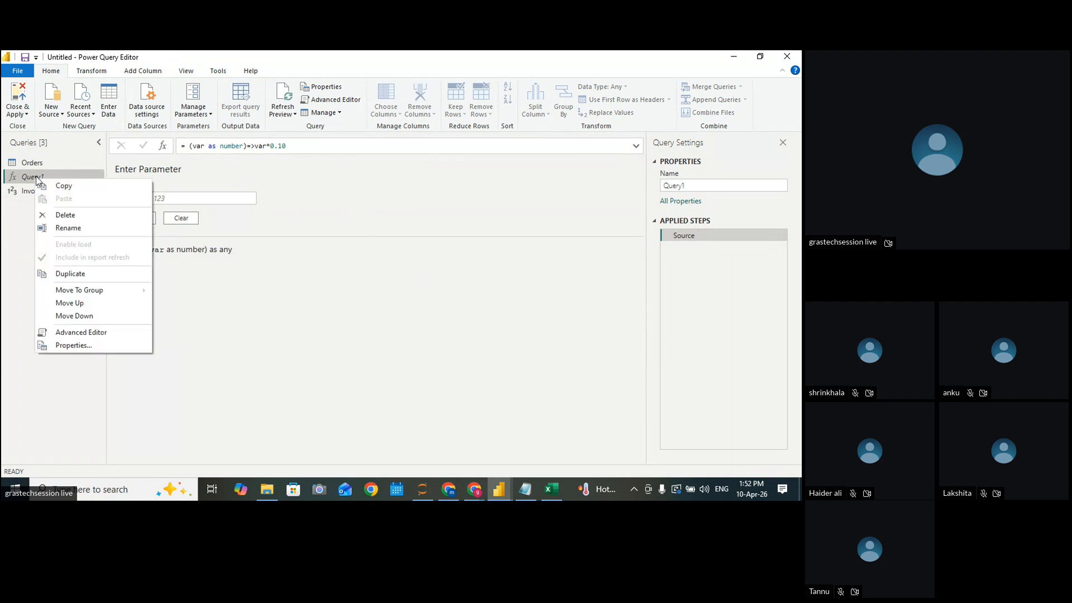
left_click(77, 229)
type("new")
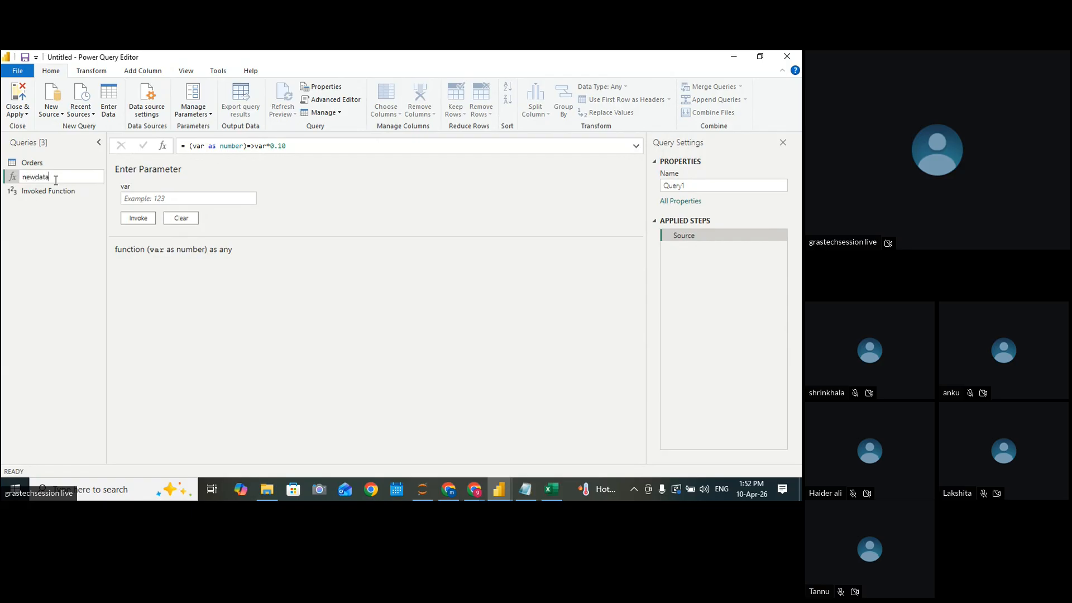
type("cal")
left_click(51, 243)
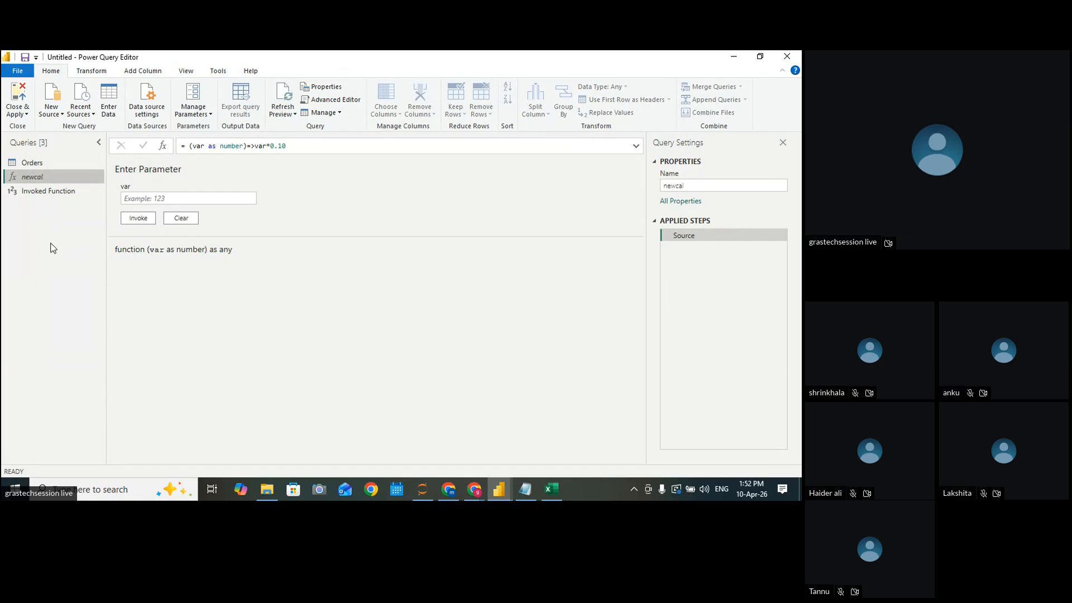
In the Orders query, invoke the newcal custom function with the Sales column as var, adding a column named newcal
left_click(41, 167)
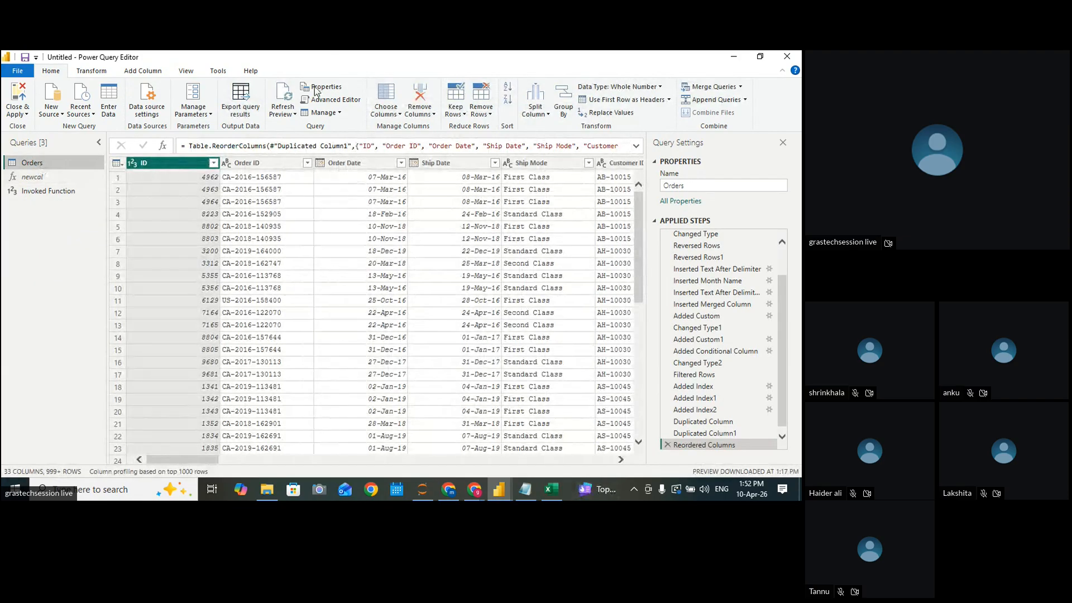
left_click(143, 71)
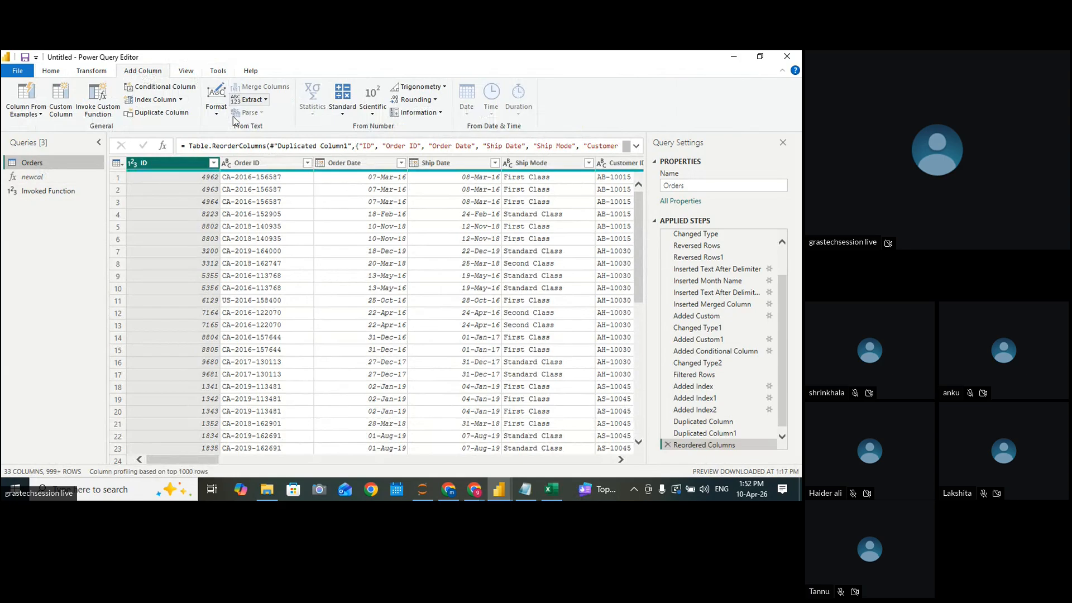
left_click(99, 103)
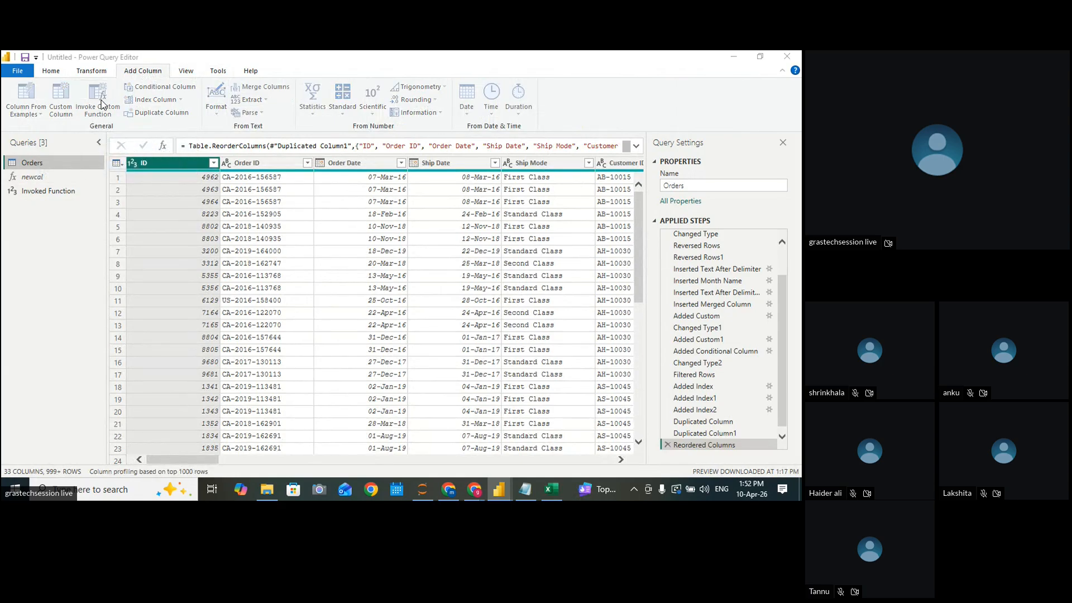
left_click_drag(427, 193, 402, 101)
left_click(316, 188)
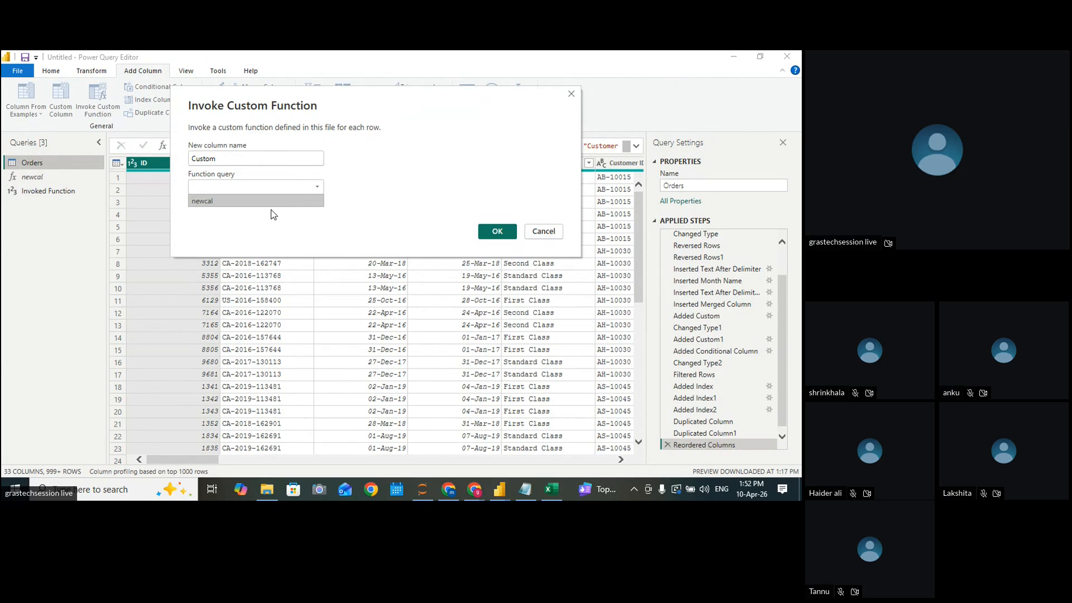
left_click(216, 202)
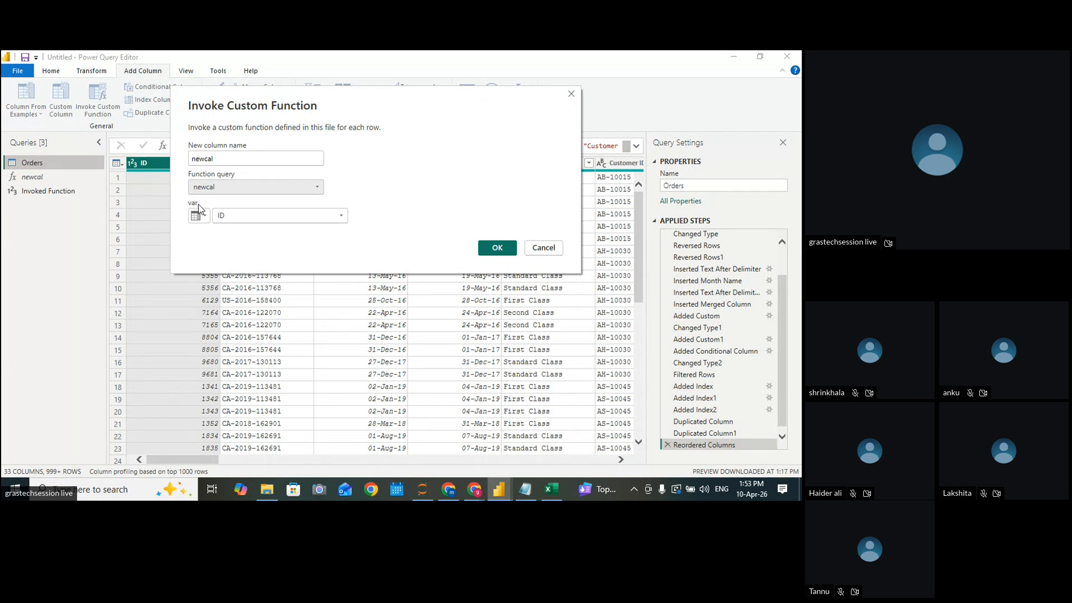
left_click(240, 218)
left_click_drag(343, 273, 342, 348)
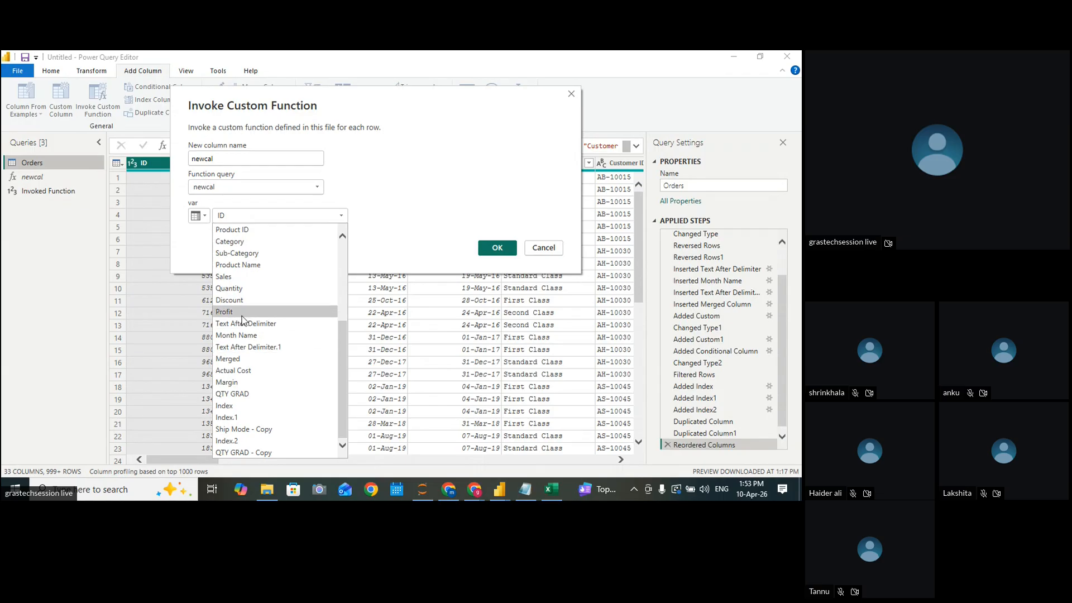
left_click(233, 277)
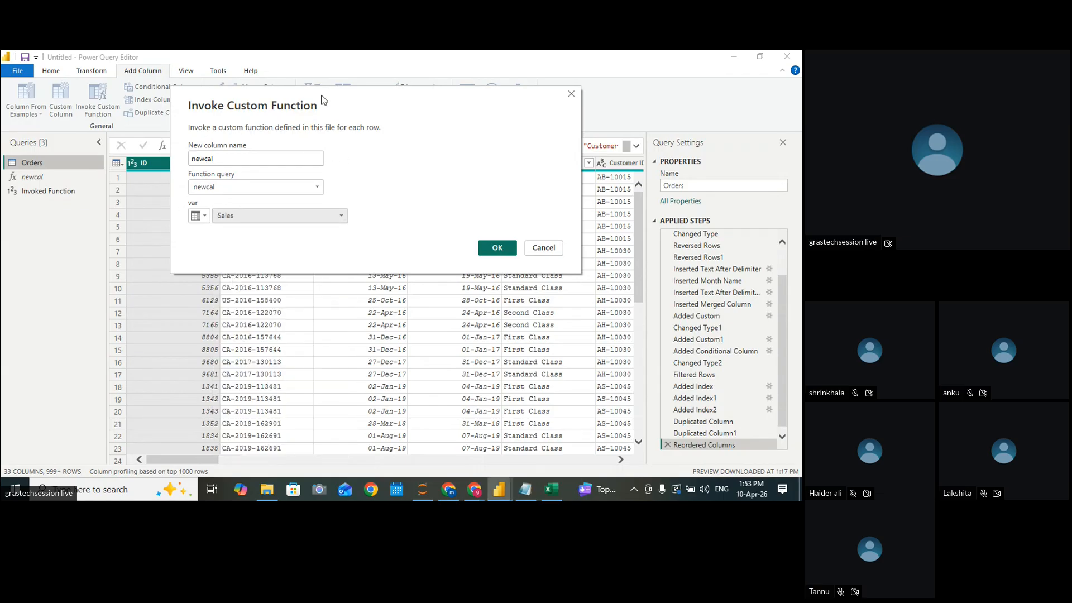
left_click_drag(323, 100, 336, 234)
left_click_drag(416, 240, 408, 129)
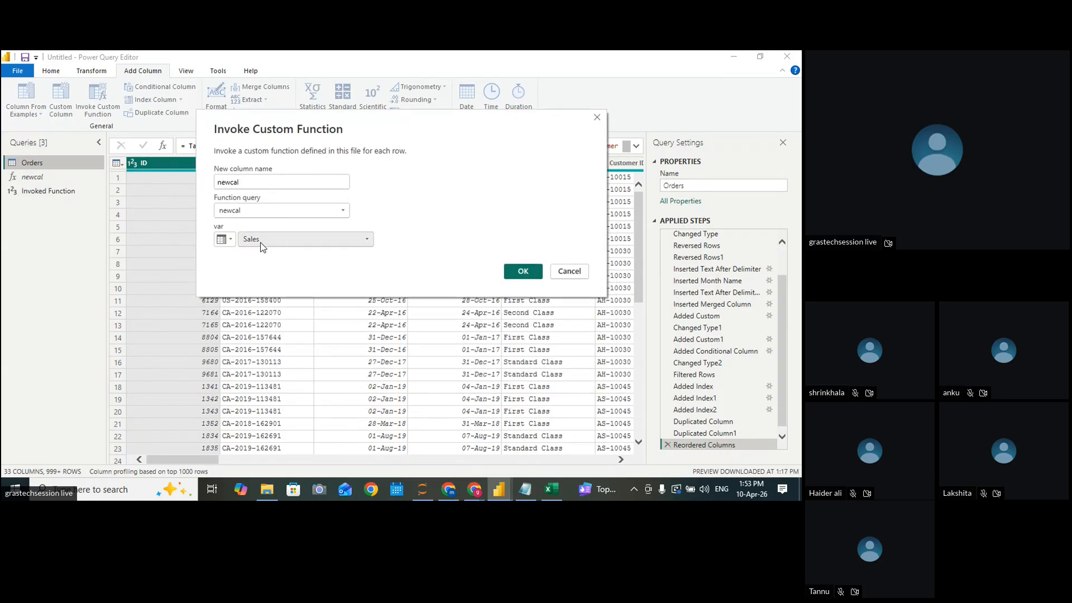
left_click(519, 270)
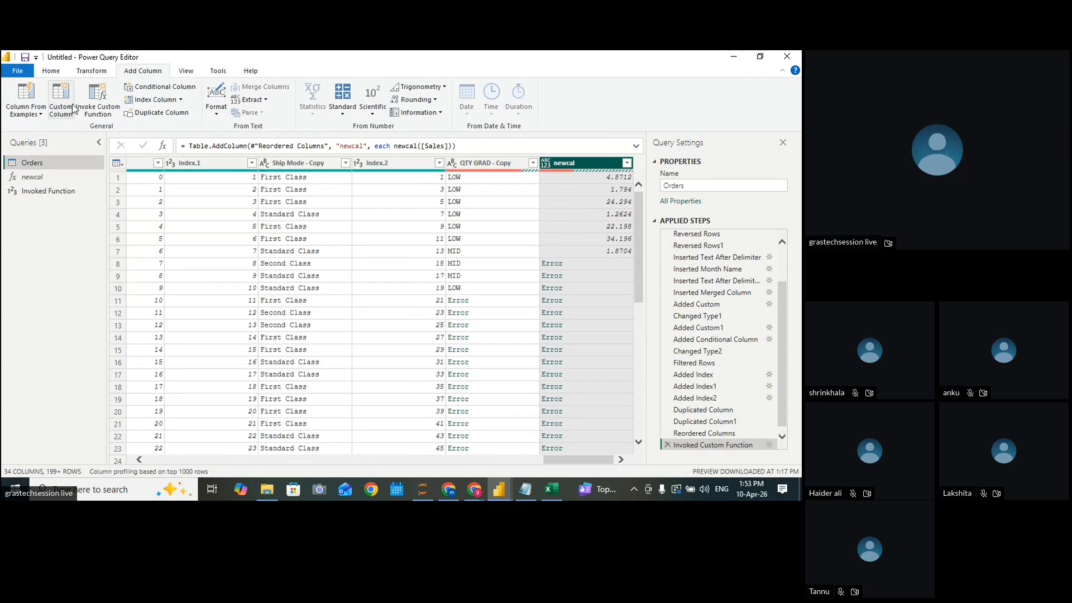
Invoke the newcal custom function on the Orders query again, using the Profit column as var
left_click(107, 100)
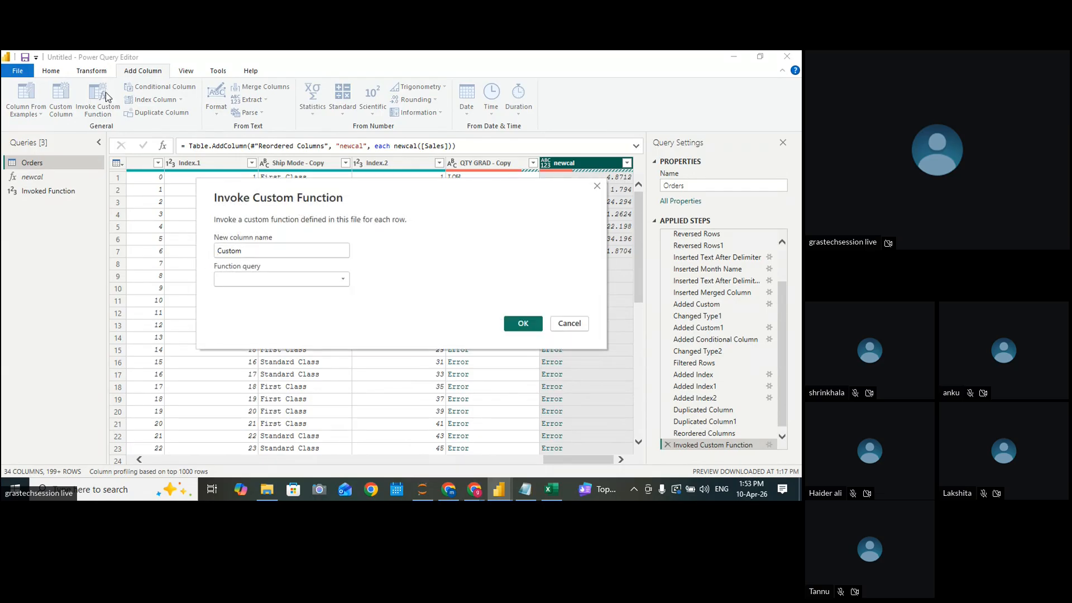
left_click(234, 279)
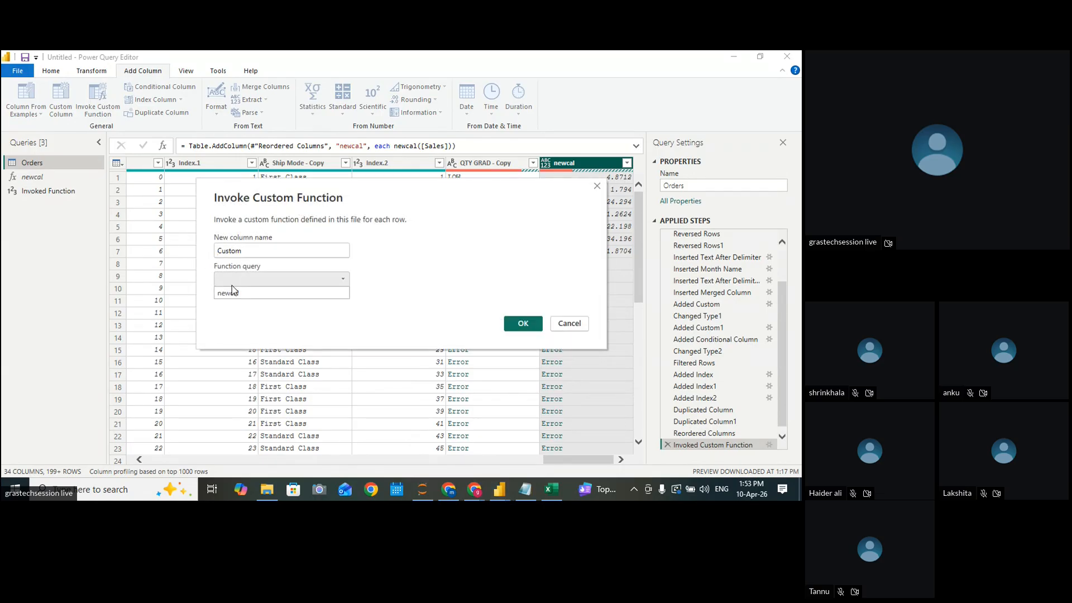
left_click(229, 294)
left_click(269, 310)
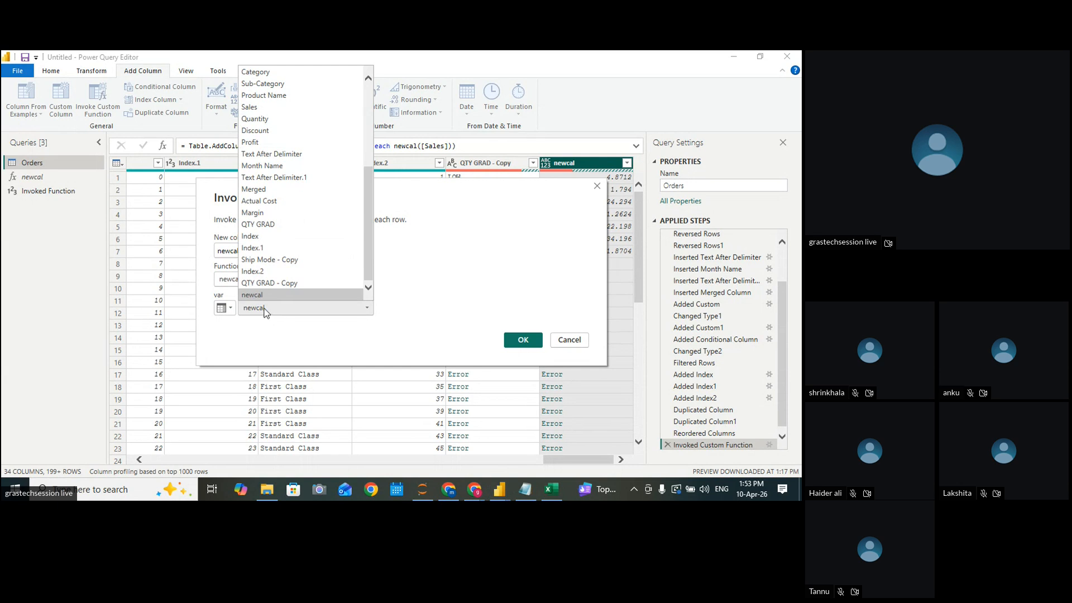
left_click(251, 143)
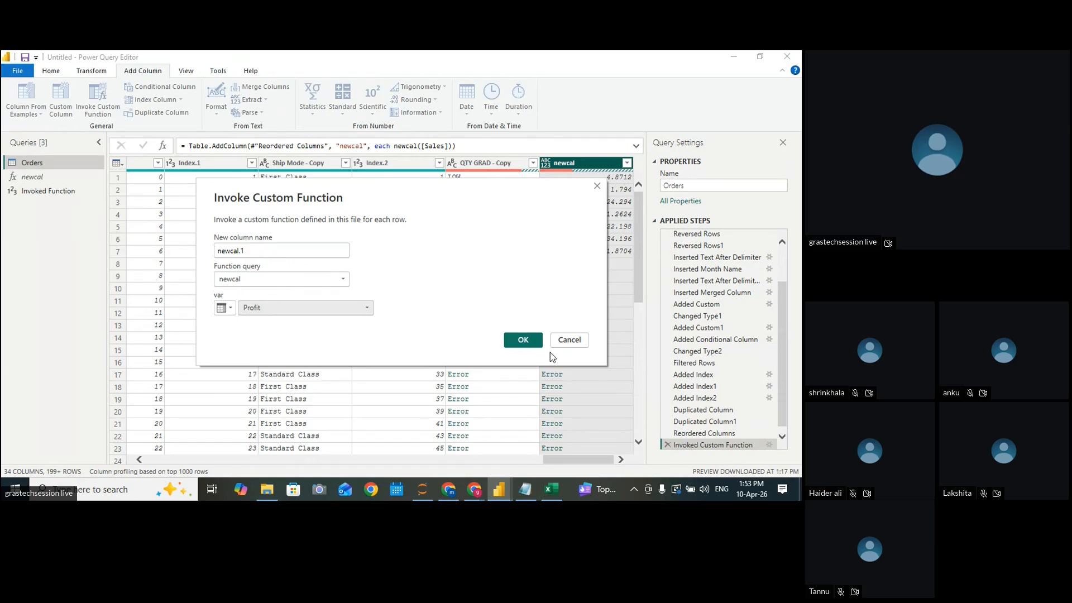
left_click(522, 340)
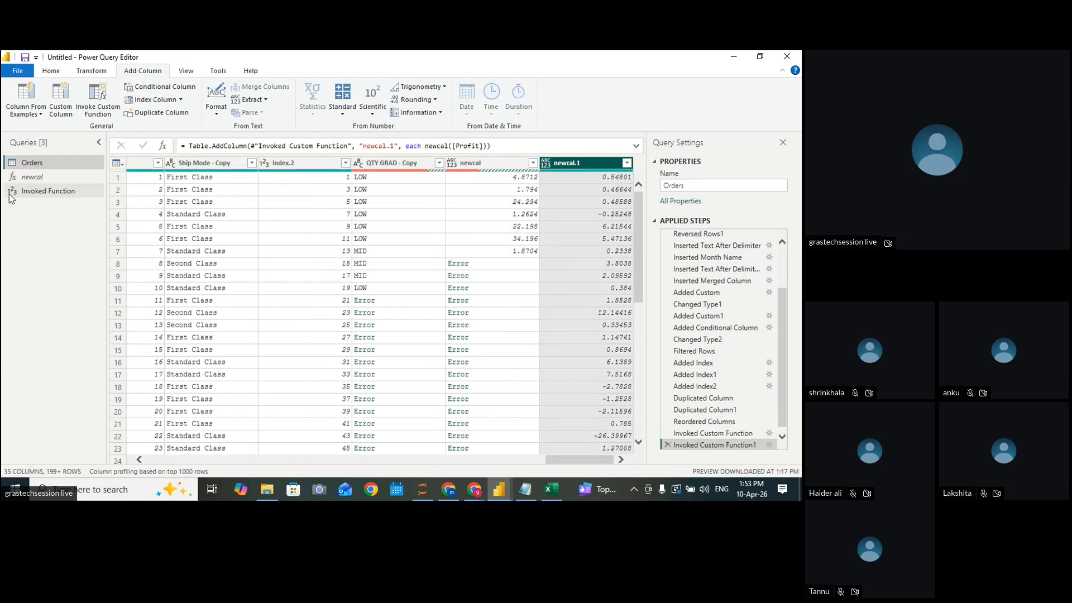
left_click(91, 112)
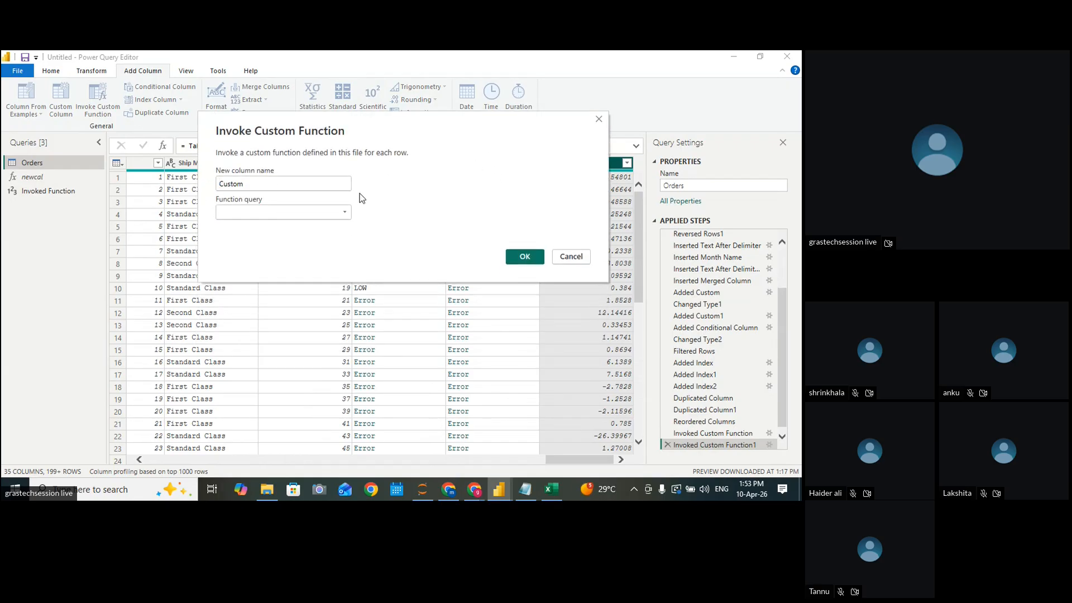
left_click(317, 217)
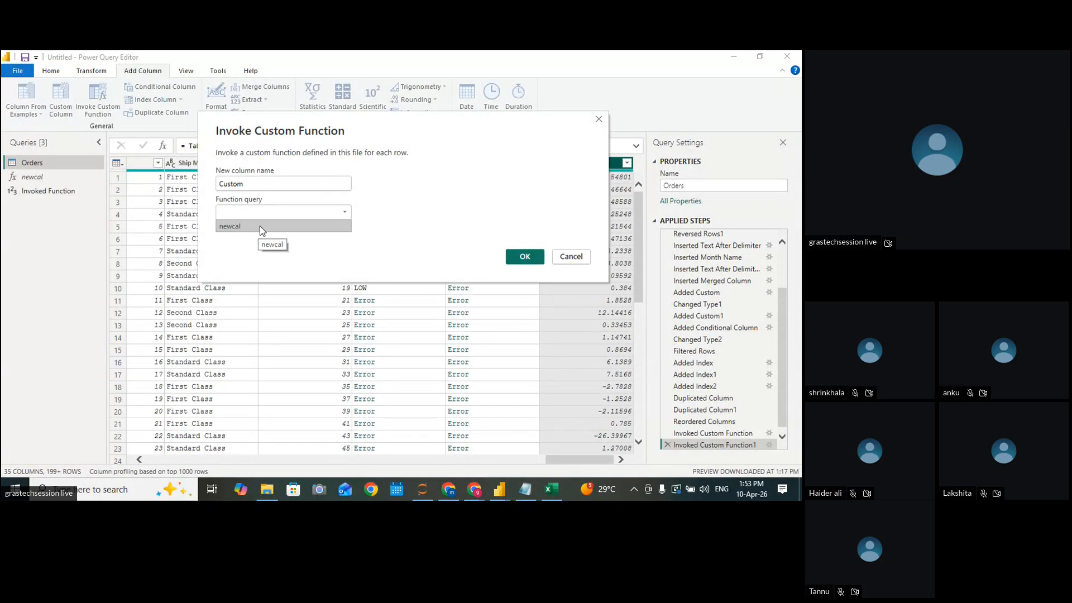
left_click(582, 257)
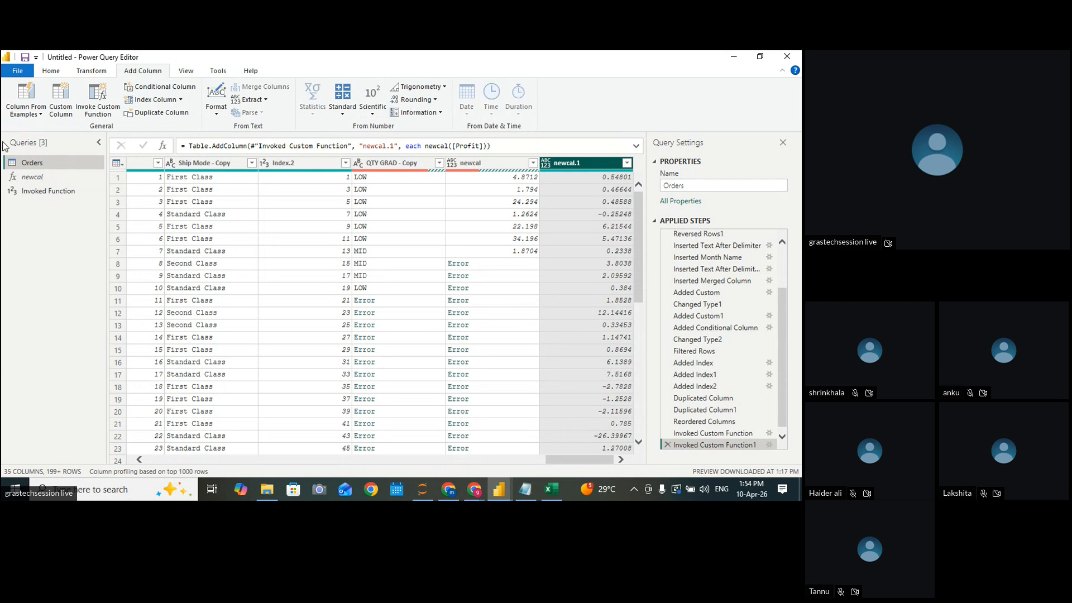
Open the newcal function query and review its parameter and formula
left_click(21, 177)
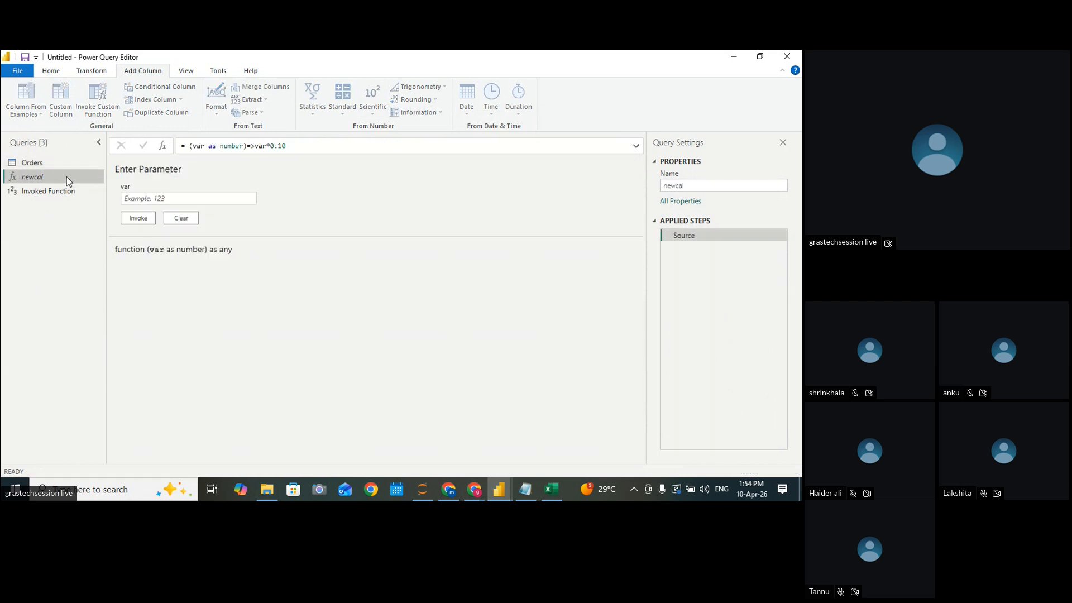
left_click(32, 167)
left_click(32, 177)
Switch to Notepad and add the lines define function, resure, any table and a dashed divider under the Invoke Custom Column heading
left_click(526, 490)
scroll(282, 411, "down", 4)
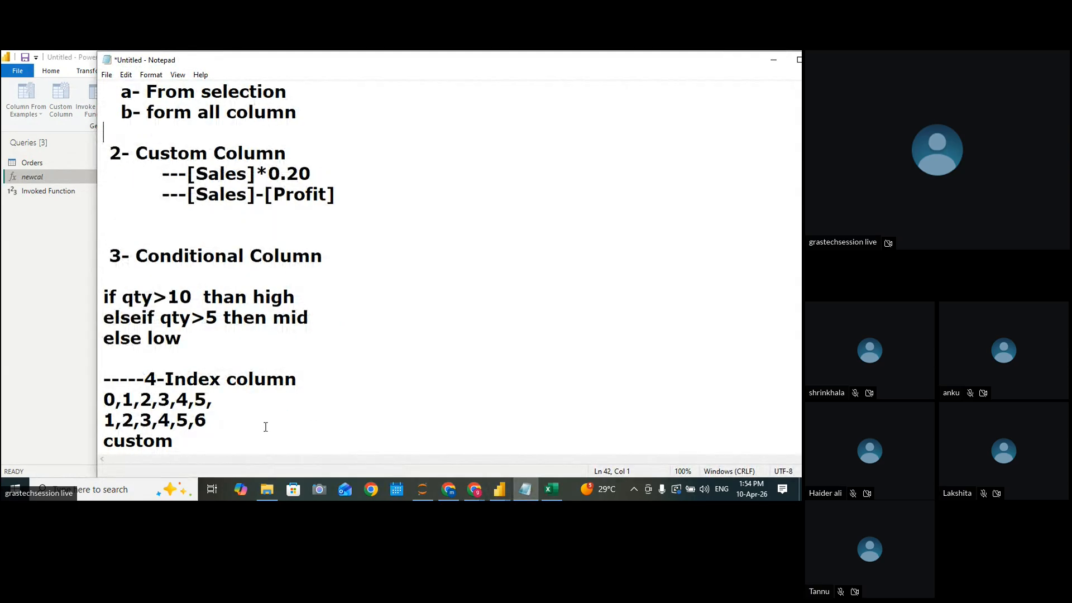
left_click(378, 294)
key("Return")
key("Return")
type("define function")
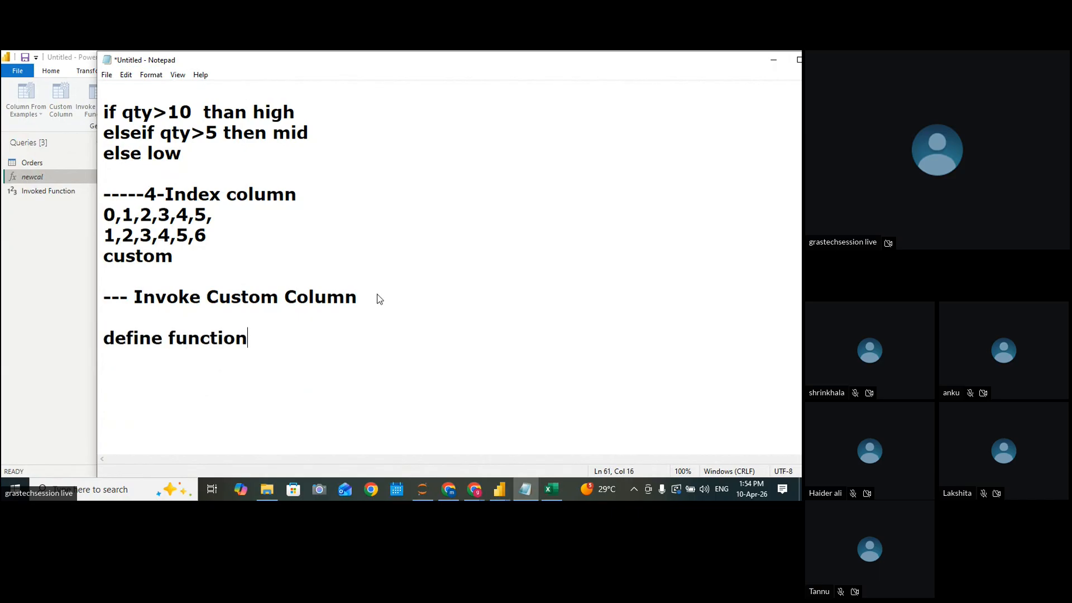
key("Return")
type("resure")
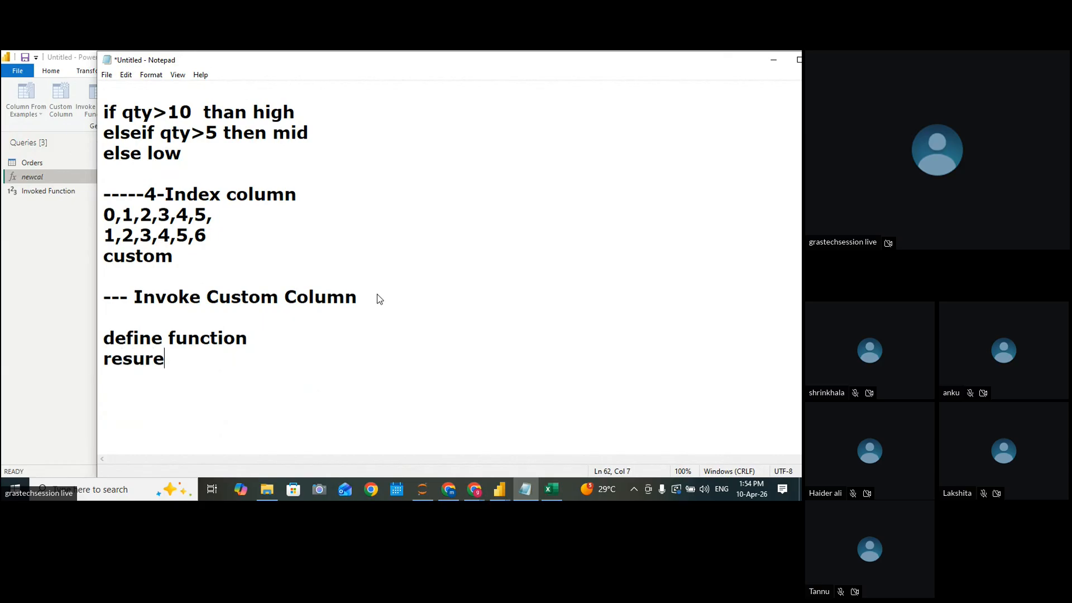
key("Return")
type("any table")
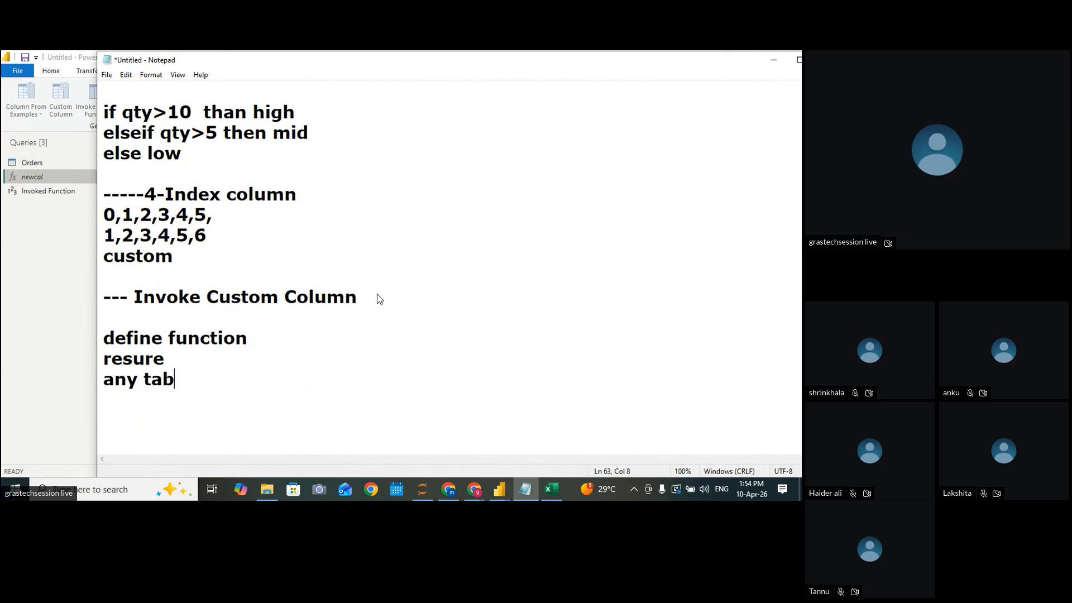
key("Return")
type("----------")
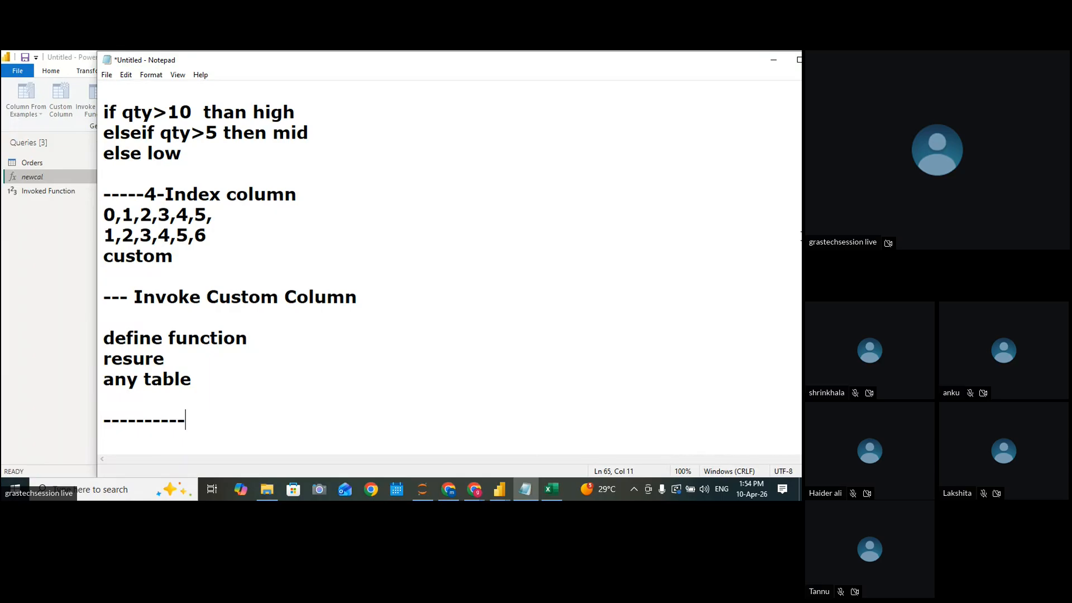
scroll(702, 83, "up", 1)
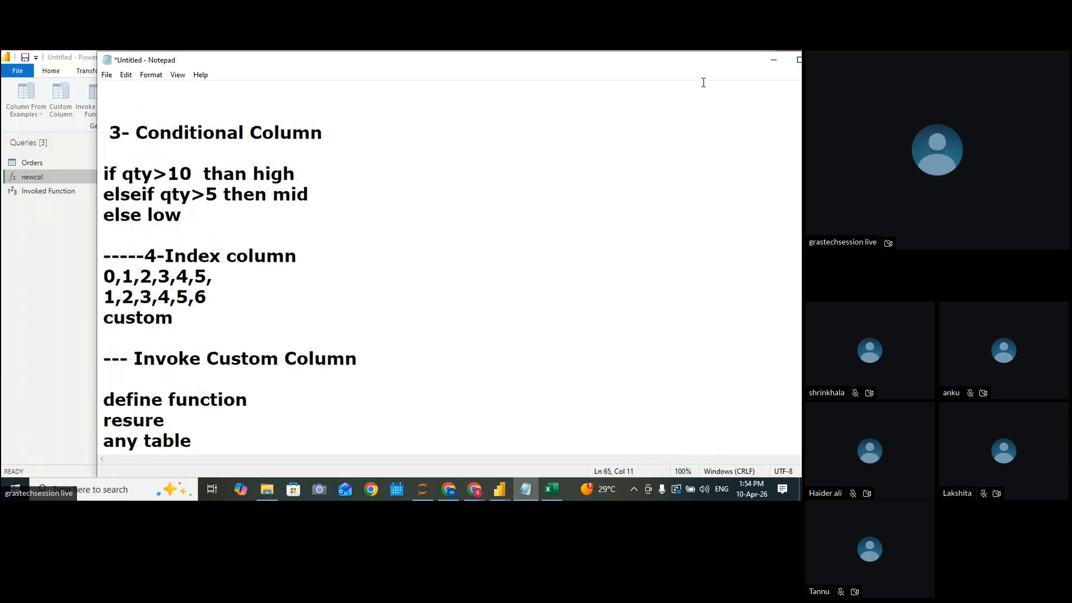
Return to the Power Query Editor and create a new blank query
left_click(17, 286)
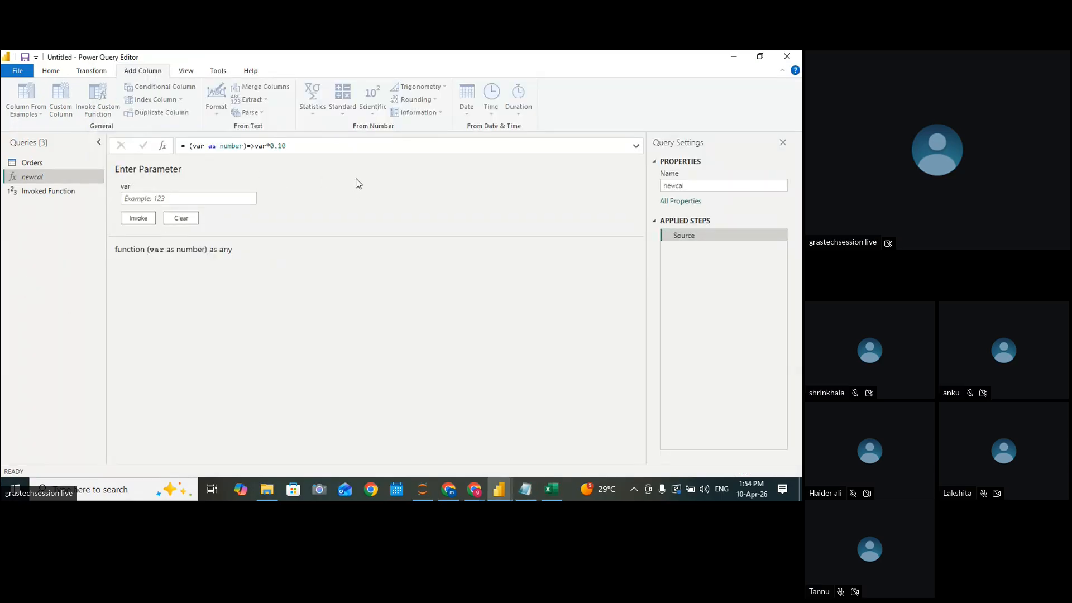
right_click(24, 223)
right_click(18, 211)
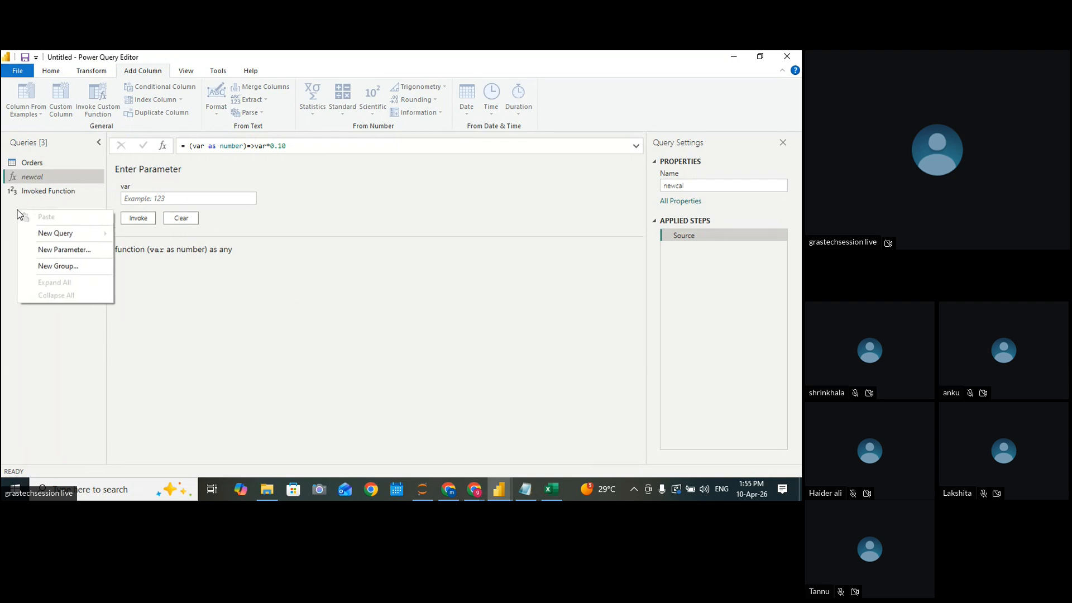
mouse_move(59, 236)
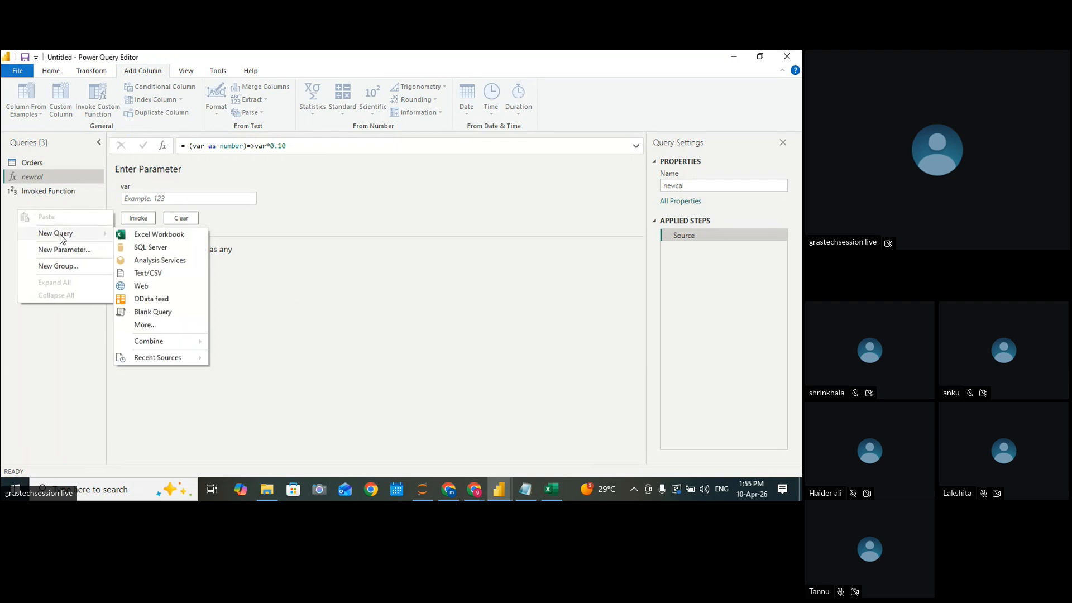
left_click(145, 314)
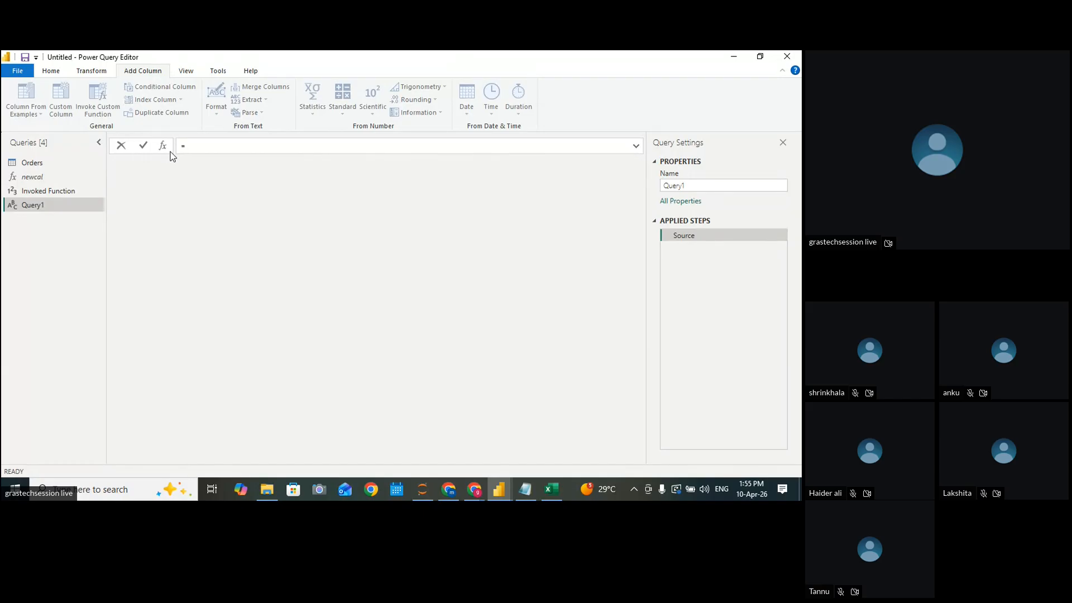
Start the blank query's formula with two parameters, p1 as number and p2 as number, enclosed in parentheses
type("()")
type("p1 as num")
type("ber")
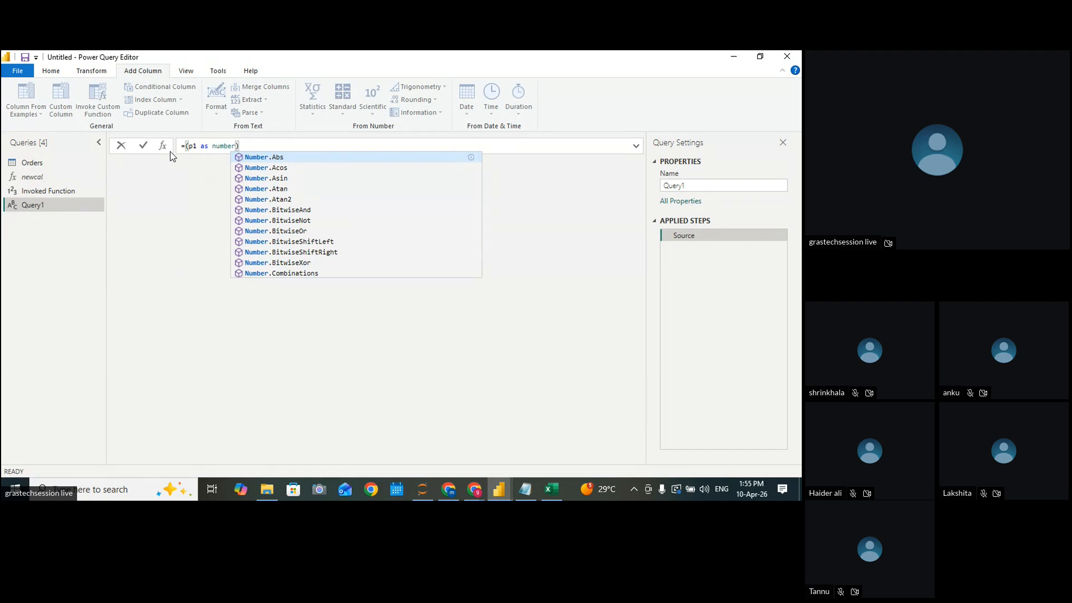
type(", ")
type("p2")
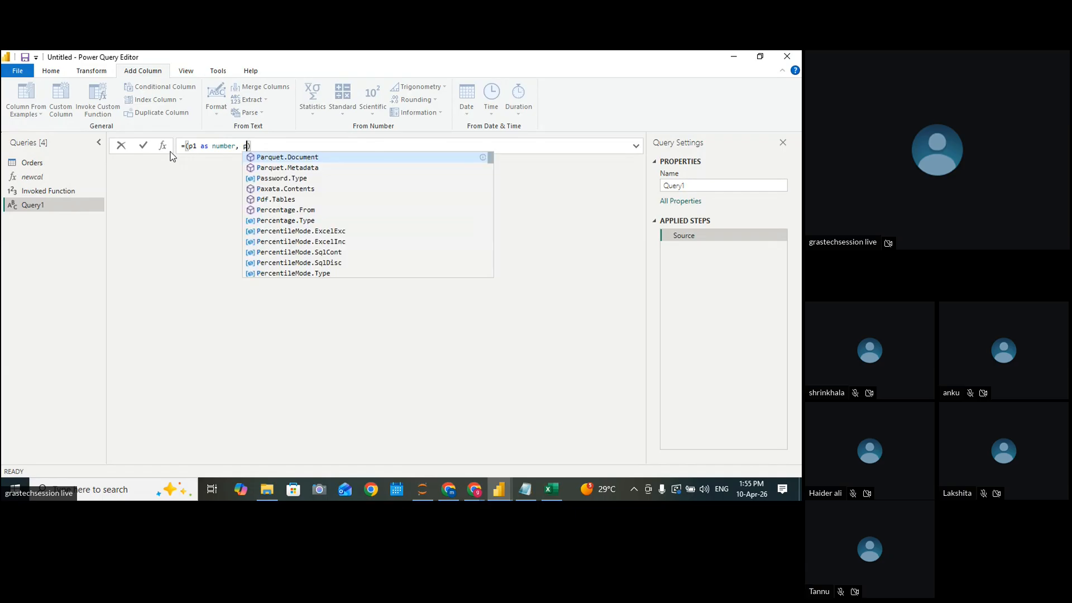
key("BackSpace")
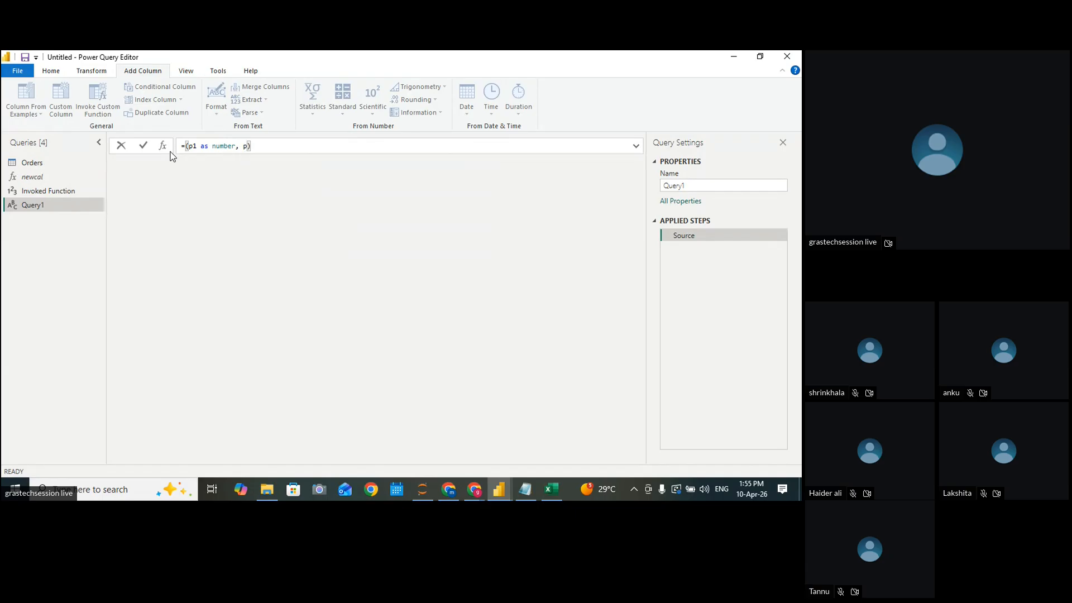
type("2 as number")
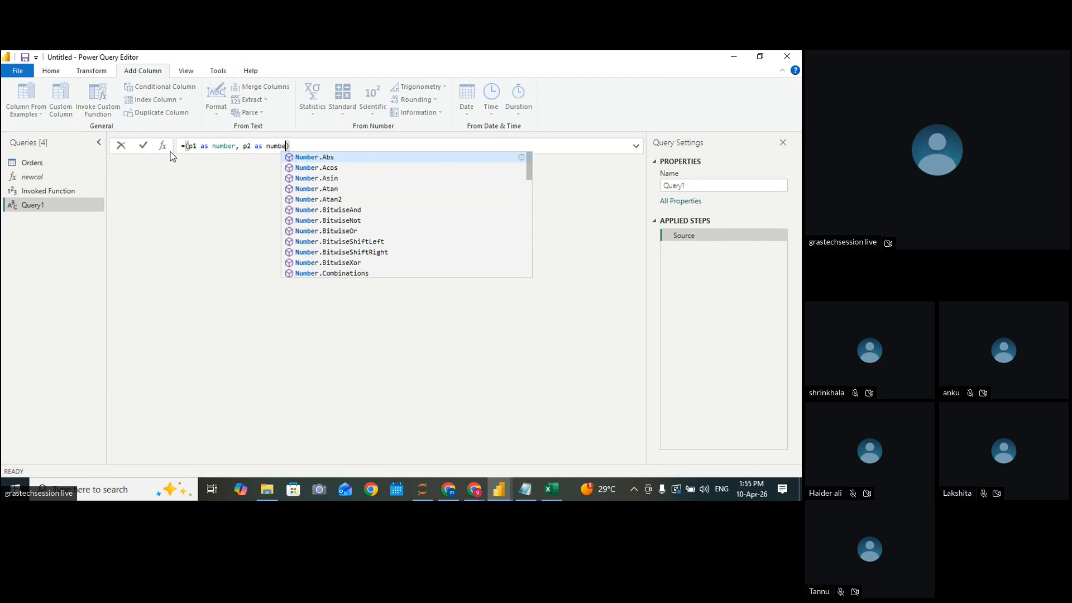
left_click_drag(208, 147, 220, 148)
left_click(196, 147)
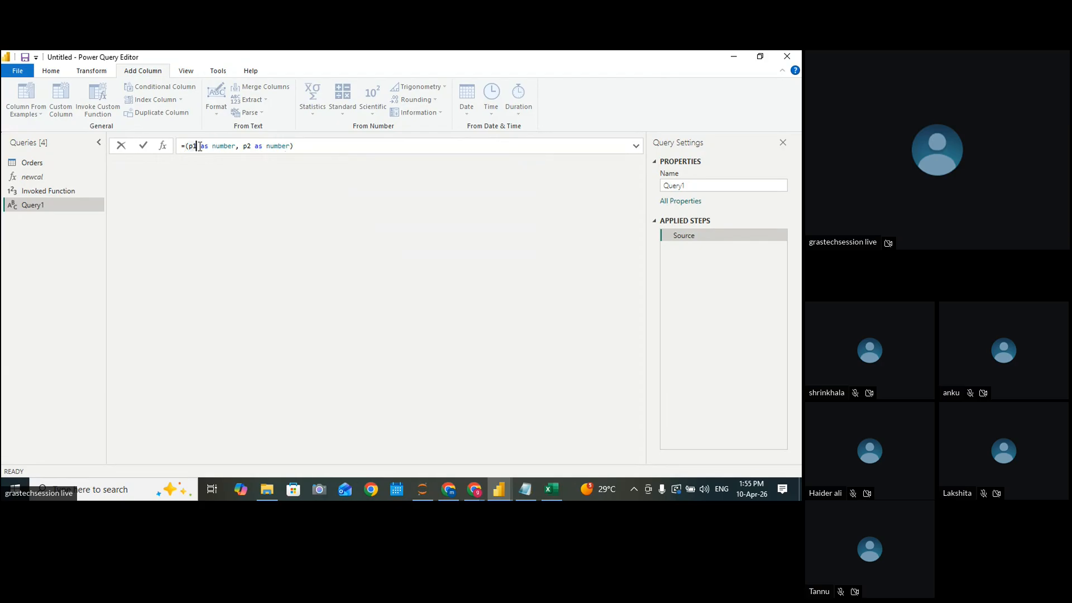
left_click(209, 146)
left_click_drag(213, 146, 236, 145)
left_click(204, 146)
Complete the function formula by adding =>p1-p2 after the parameter list and commit it
left_click(308, 145)
type("=")
type(">p")
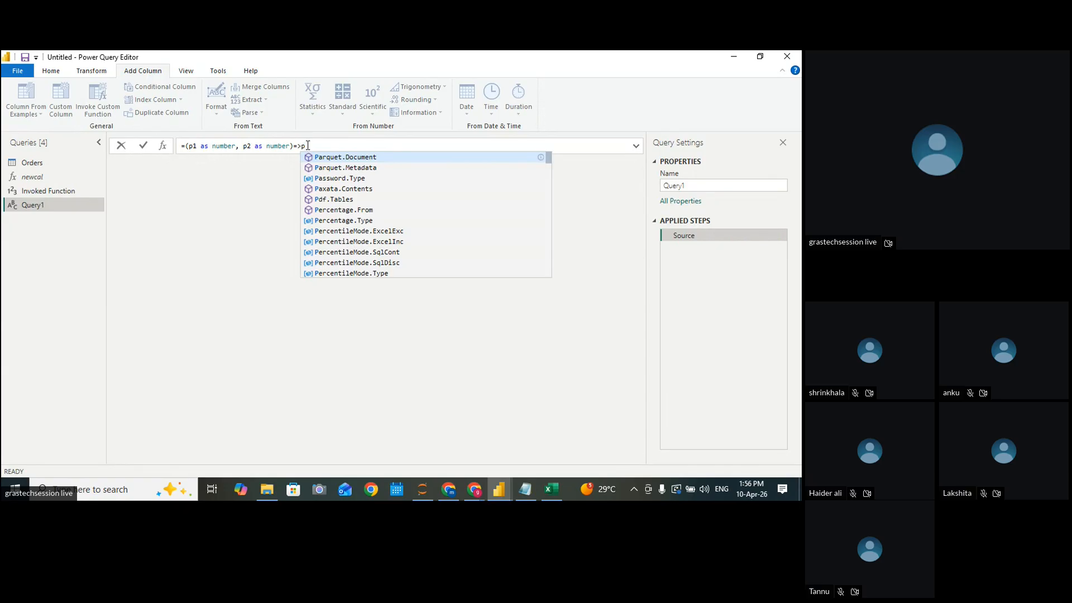
type("1-p2")
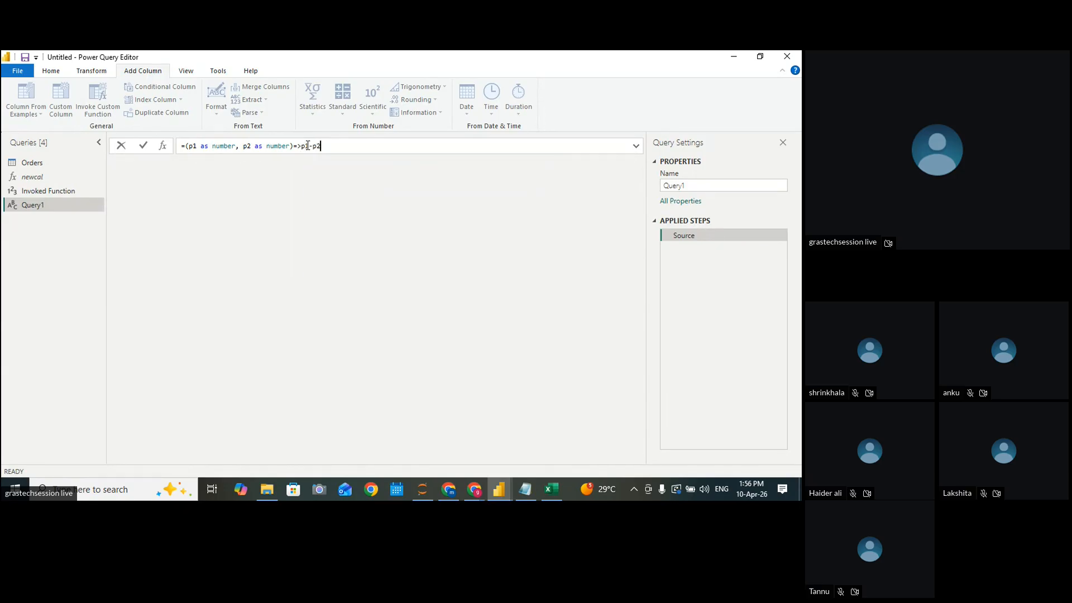
left_click_drag(302, 145, 323, 146)
left_click(334, 144)
double_click(192, 146)
double_click(247, 146)
key("Return")
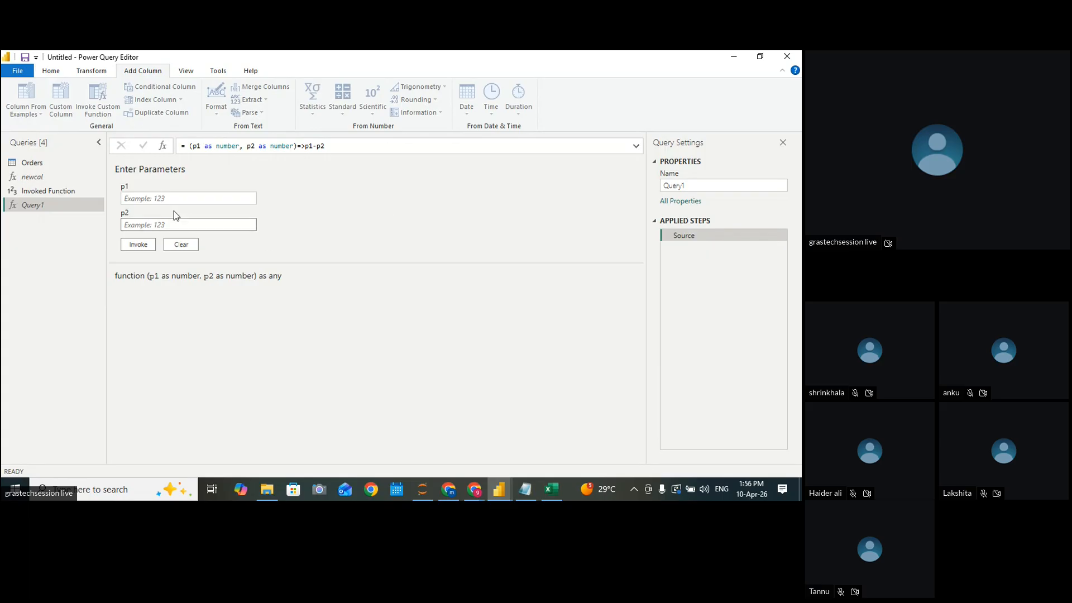
left_click(130, 196)
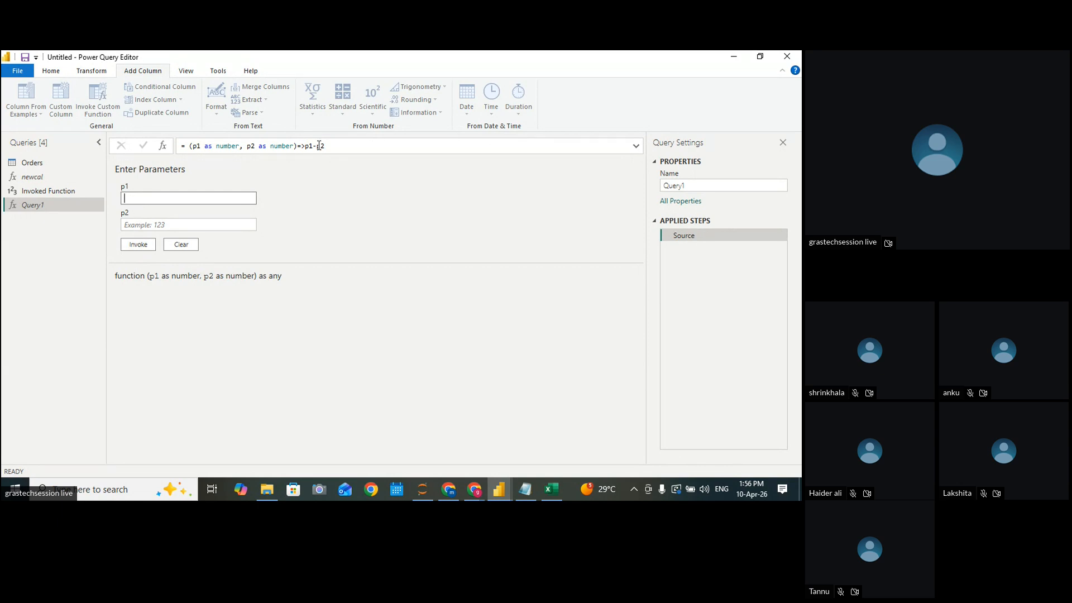
left_click(408, 242)
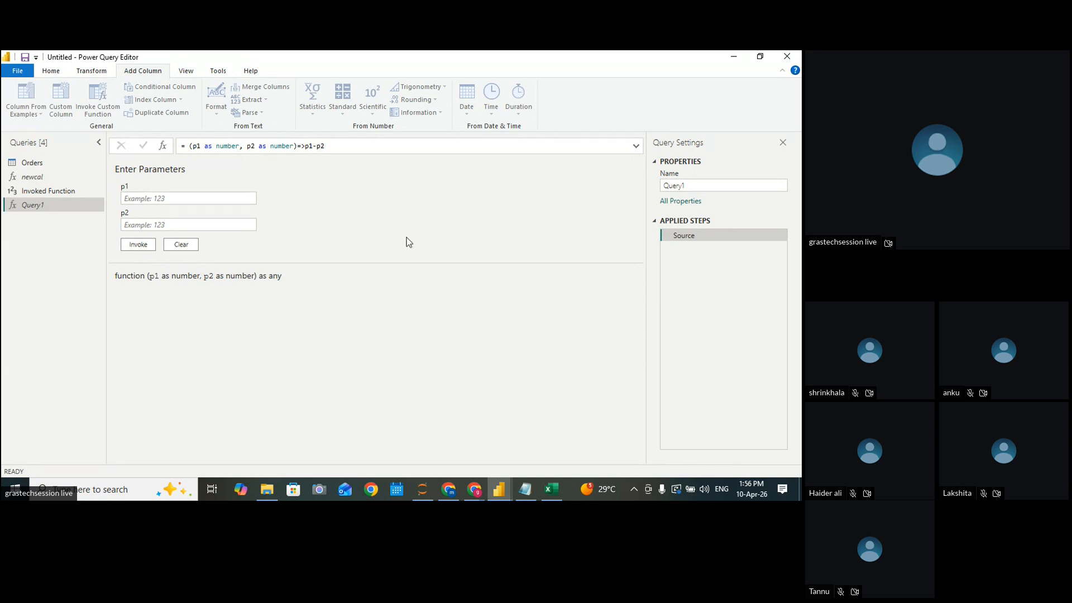
Rename the new function query as newdata
double_click(36, 207)
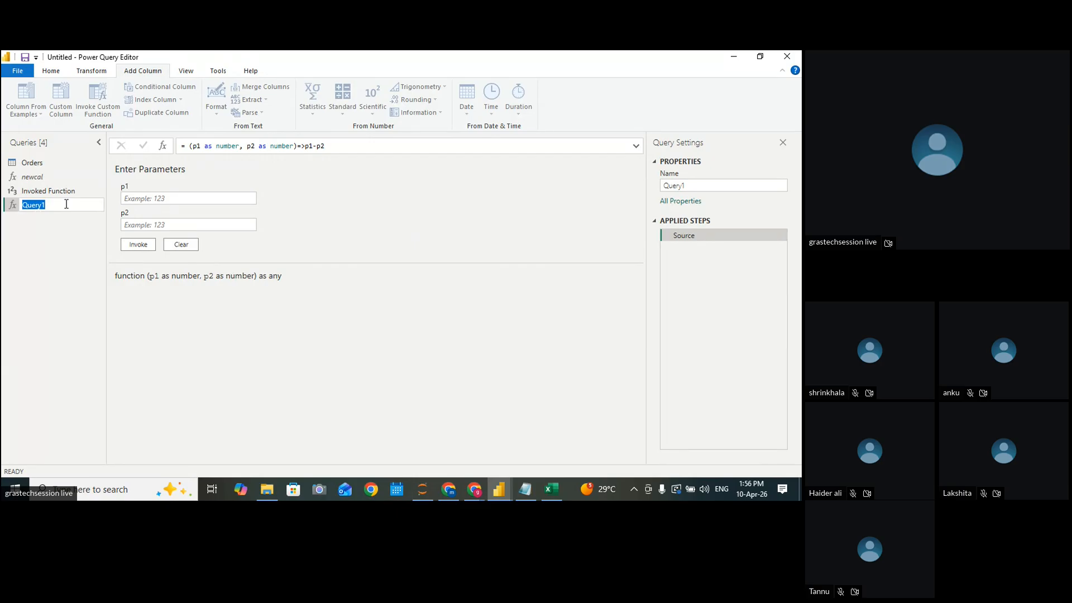
type("n")
key("BackSpace")
key("BackSpace")
key("BackSpace")
type("newdata")
key("Return")
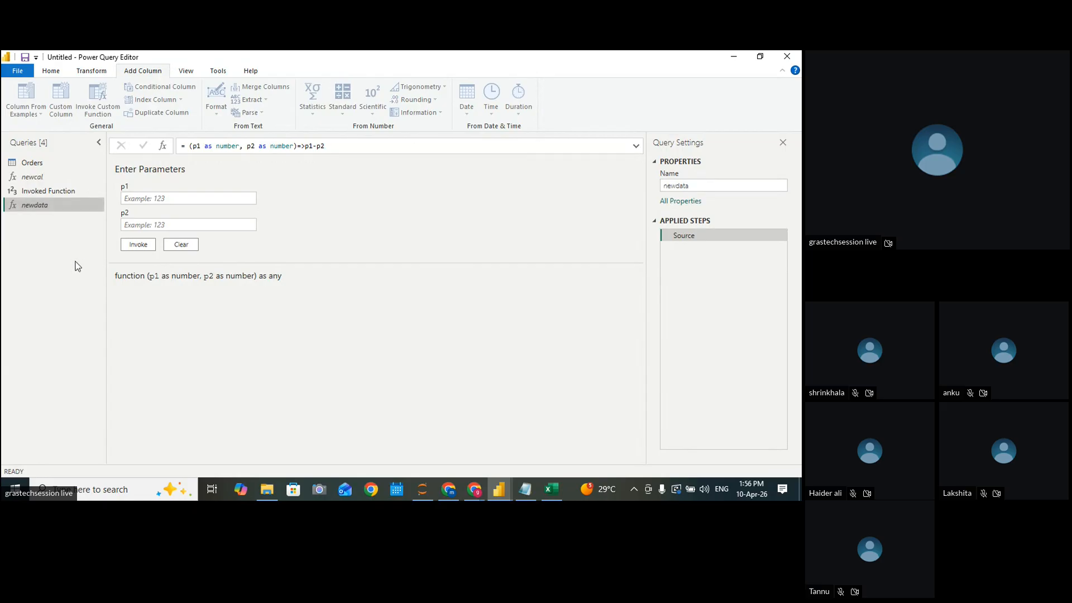
Begin invoking the newdata custom function on the Orders query, with the Sales column as p1
left_click(44, 164)
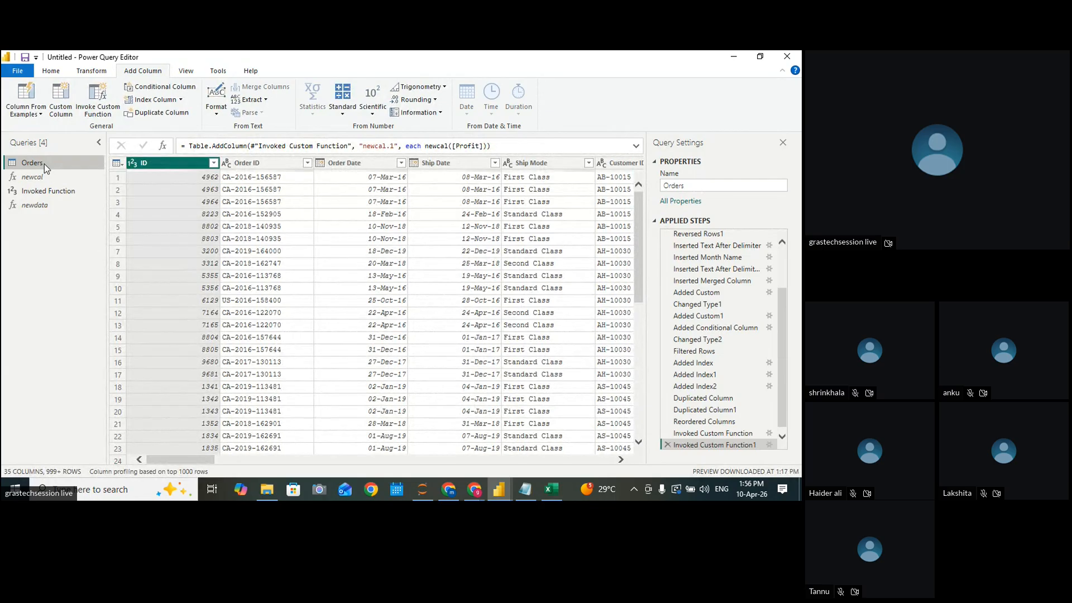
left_click(101, 100)
left_click(335, 277)
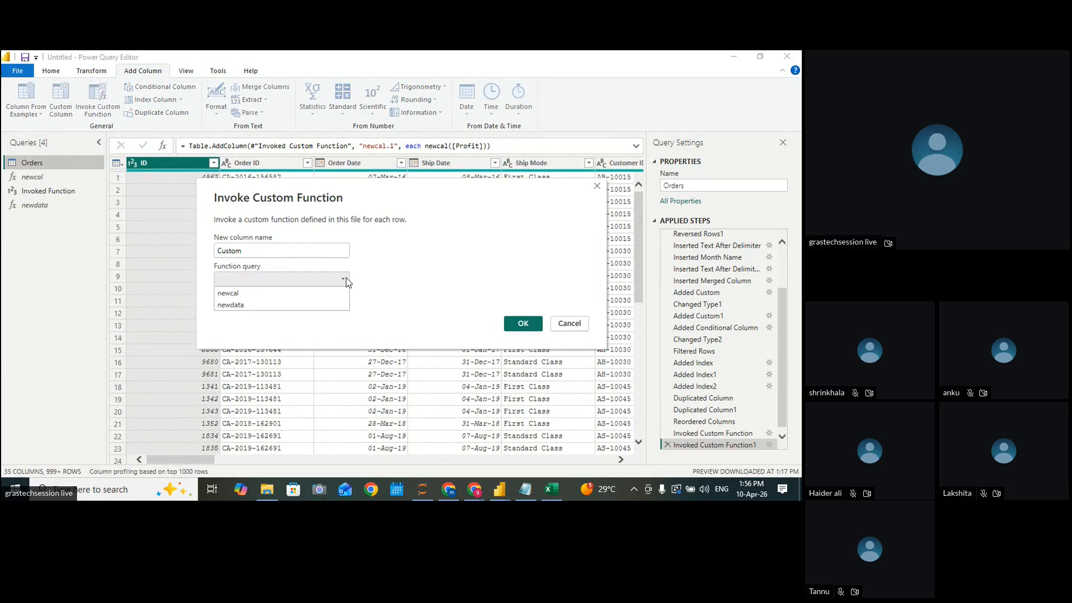
left_click(245, 305)
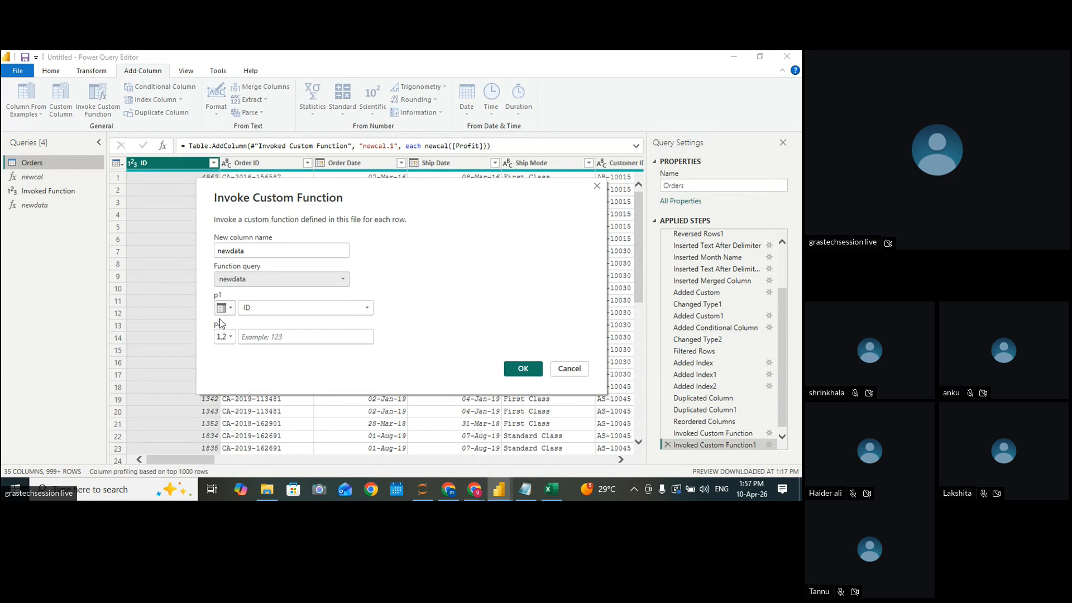
left_click(254, 308)
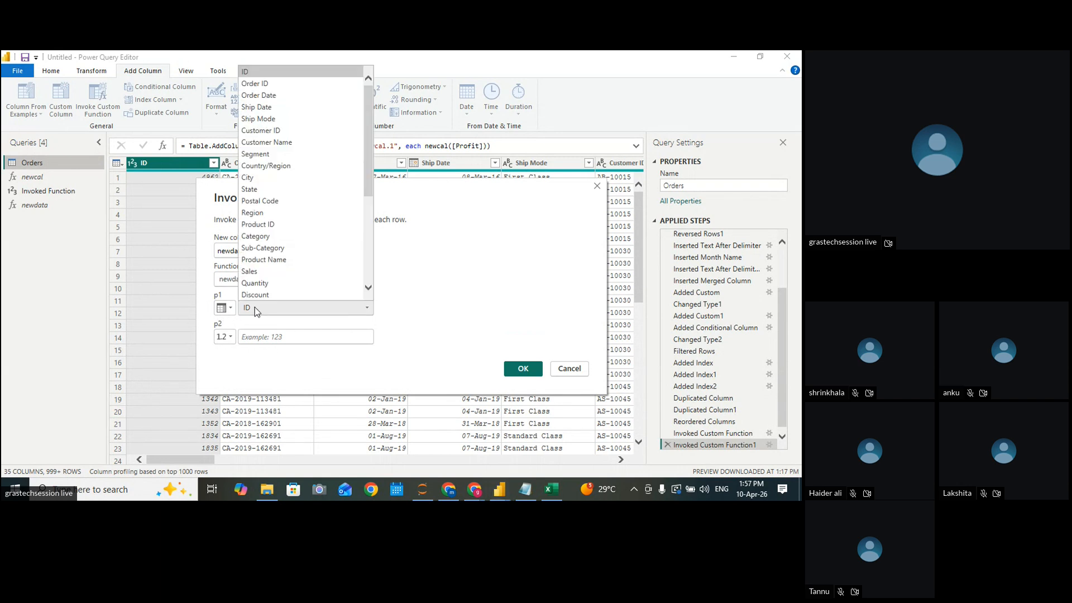
left_click(251, 271)
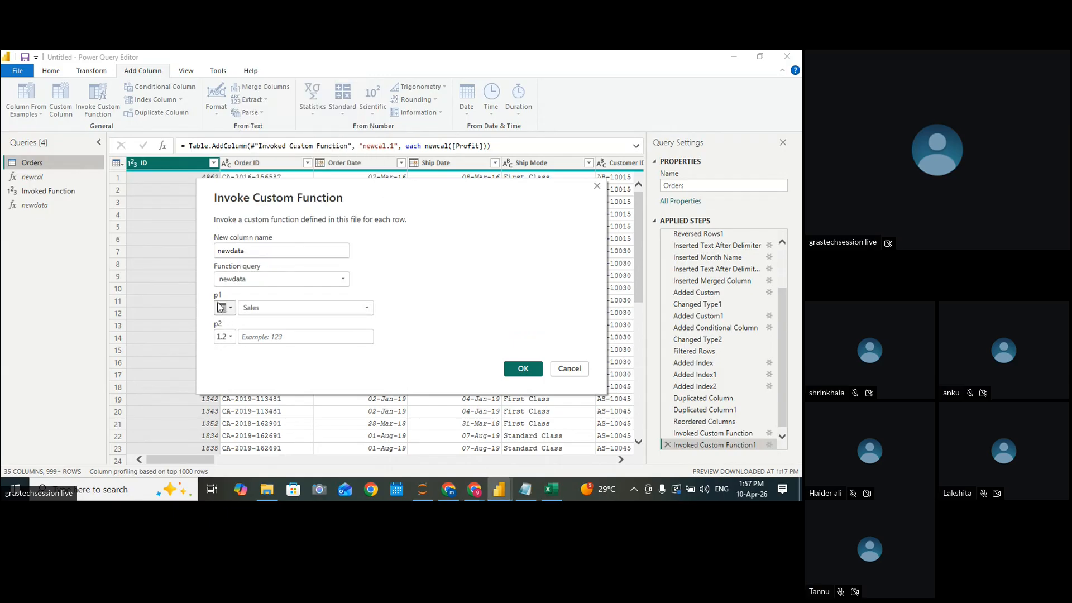
left_click(266, 307)
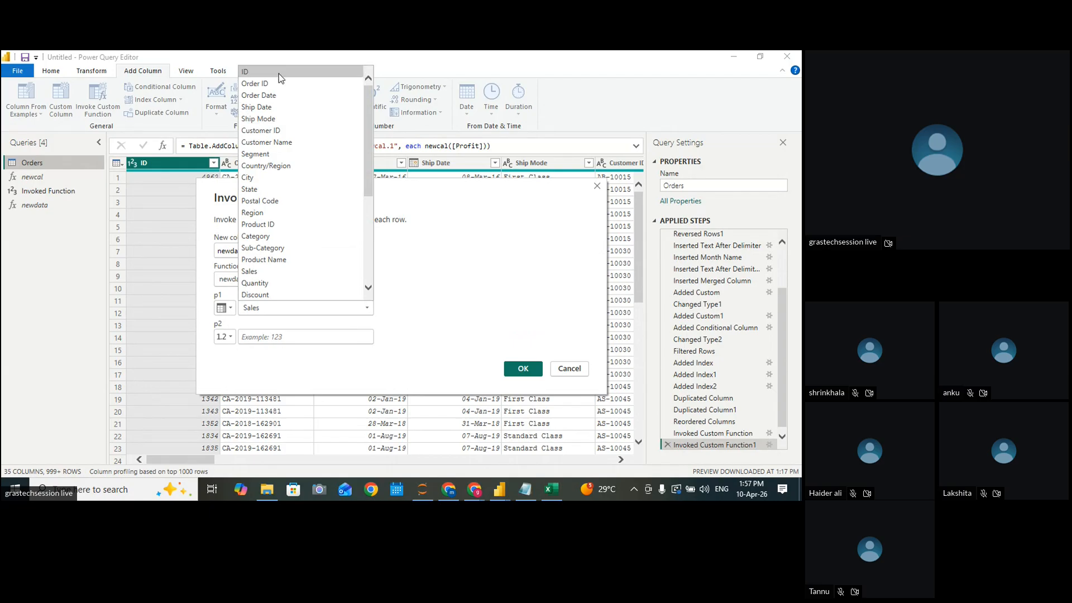
left_click(500, 272)
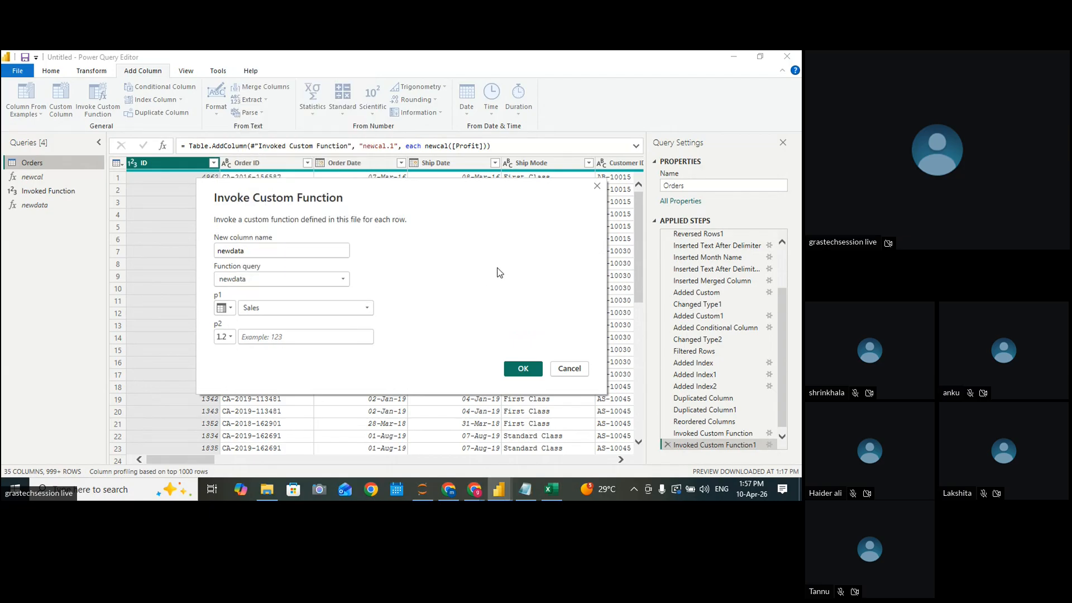
Switch p2 to a column input, choose the Profit column, and add the newdata column to Orders
left_click(230, 337)
left_click(251, 366)
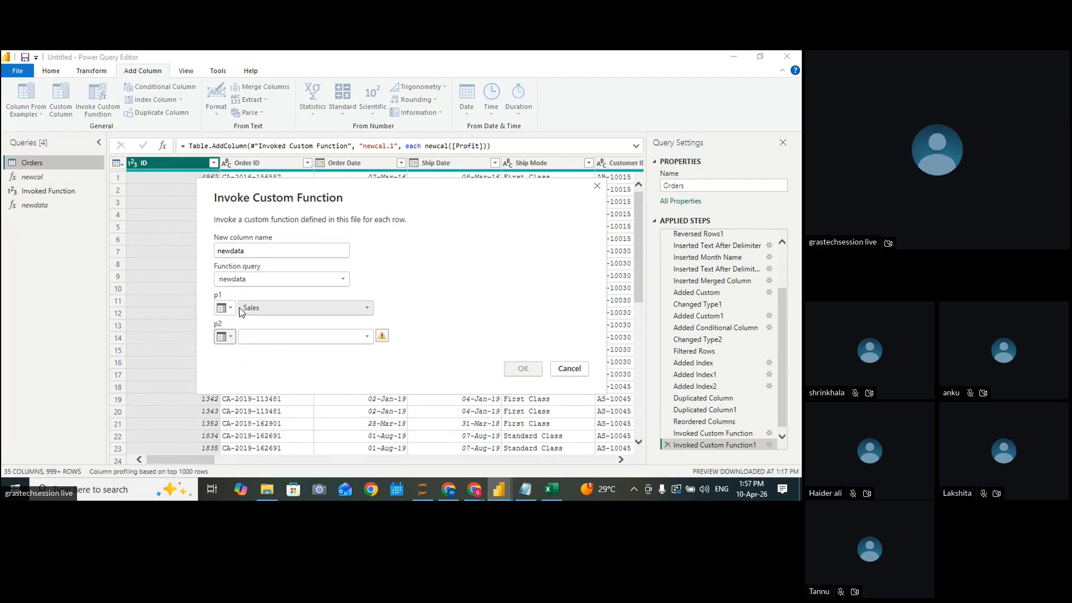
left_click(369, 341)
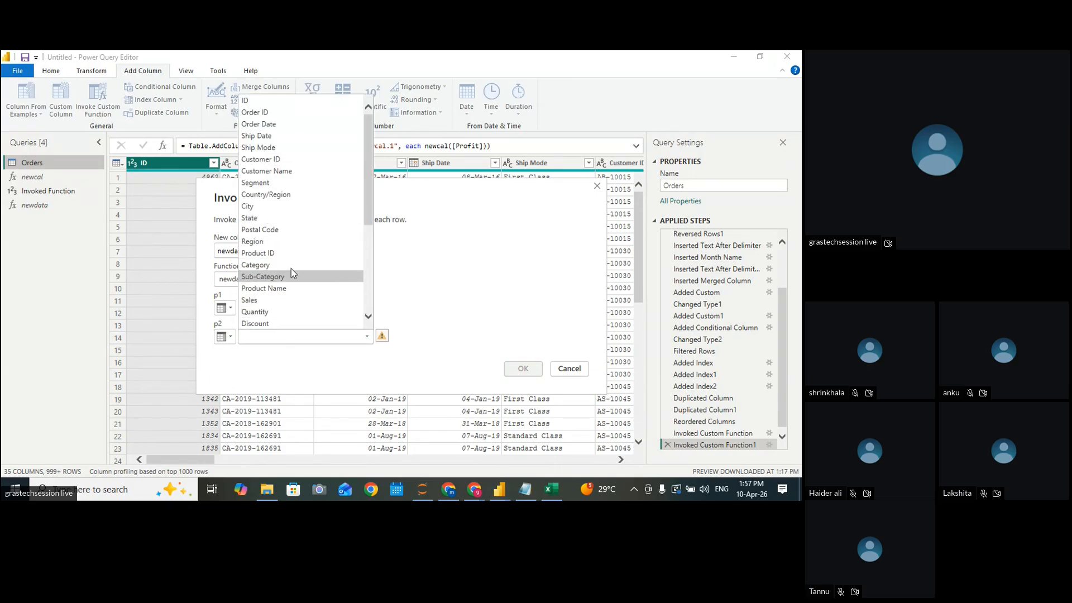
scroll(367, 221, "down", 1)
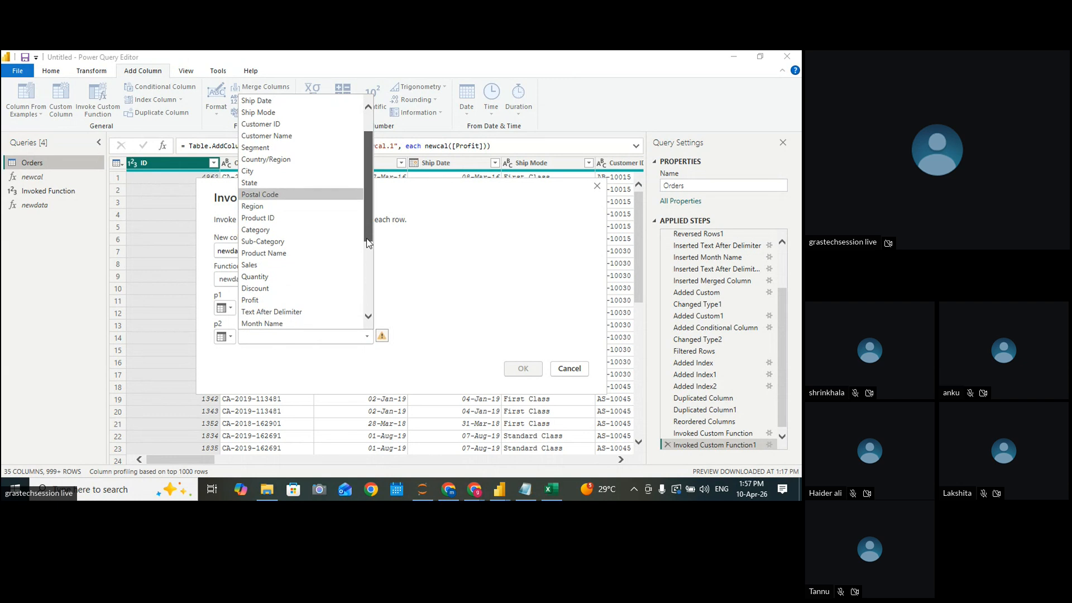
left_click(273, 300)
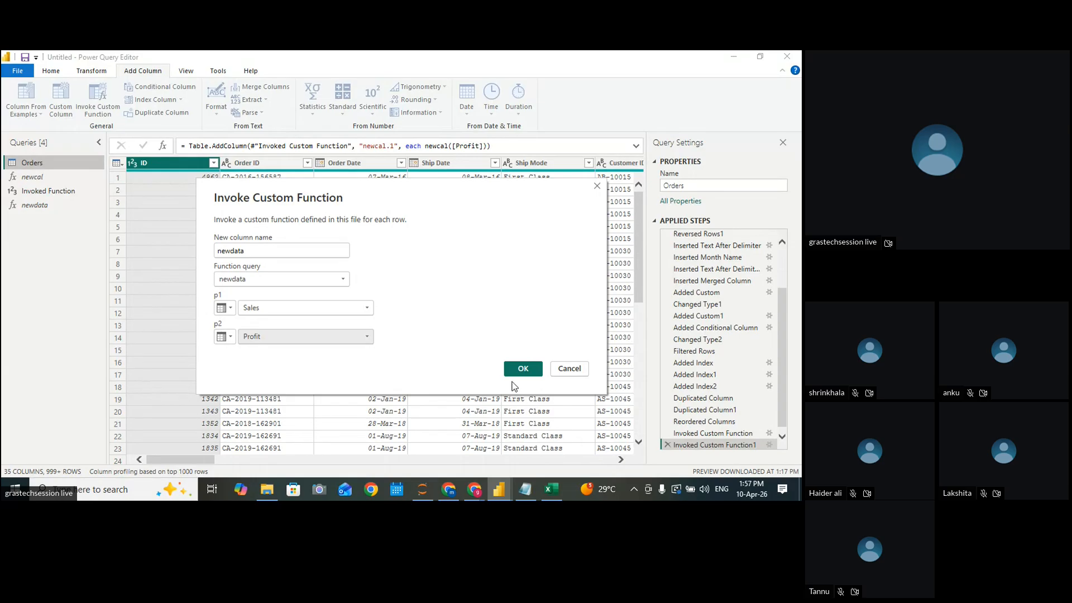
left_click(522, 368)
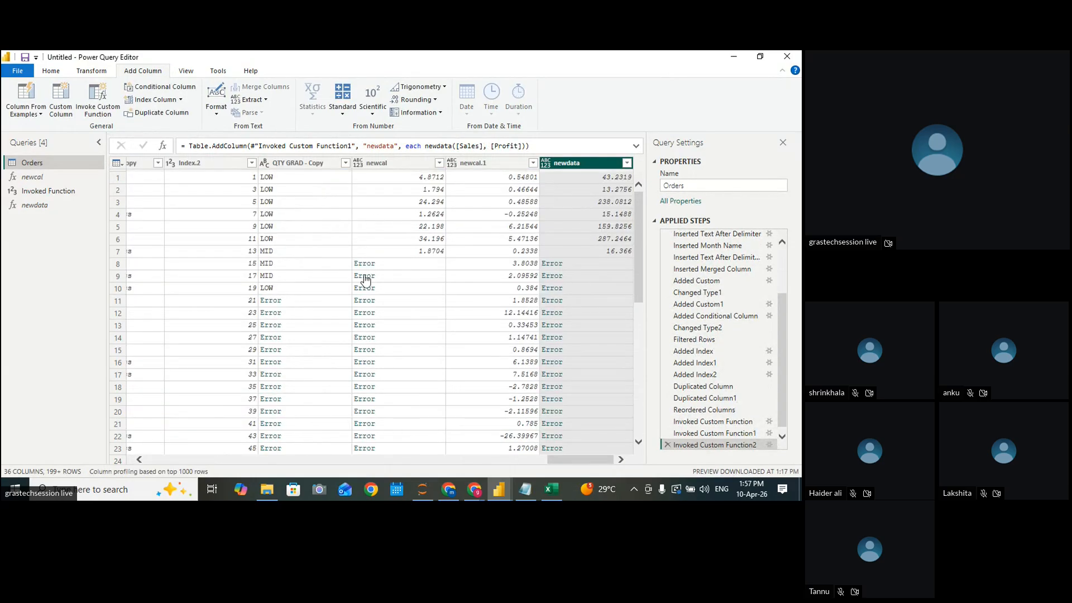
Compare the newdata column with the Actual Cost column and view the data type options for newcal
left_click_drag(562, 463, 474, 465)
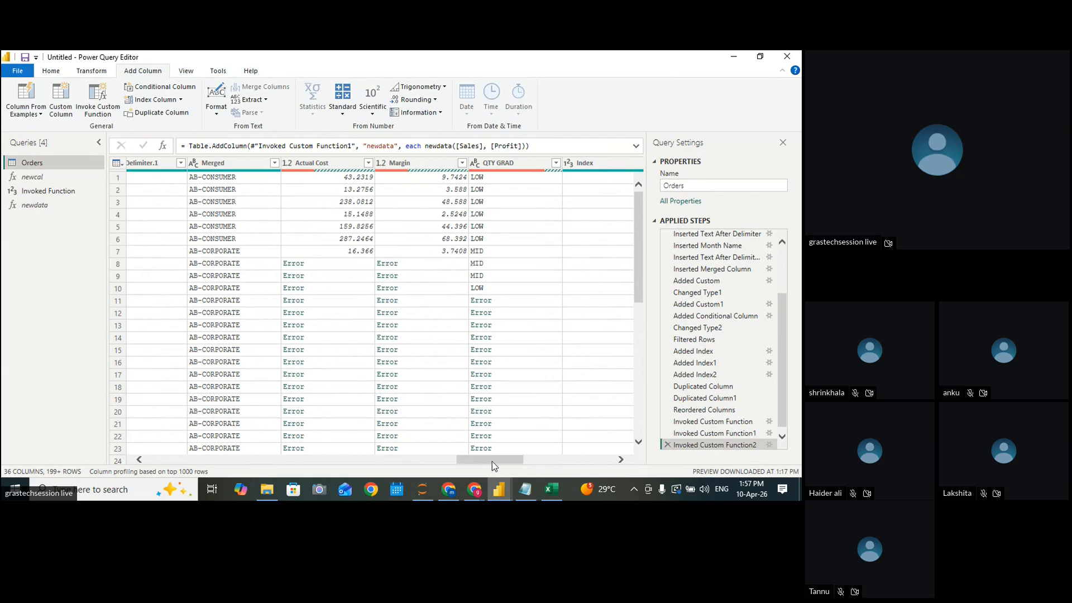
left_click_drag(491, 460, 583, 460)
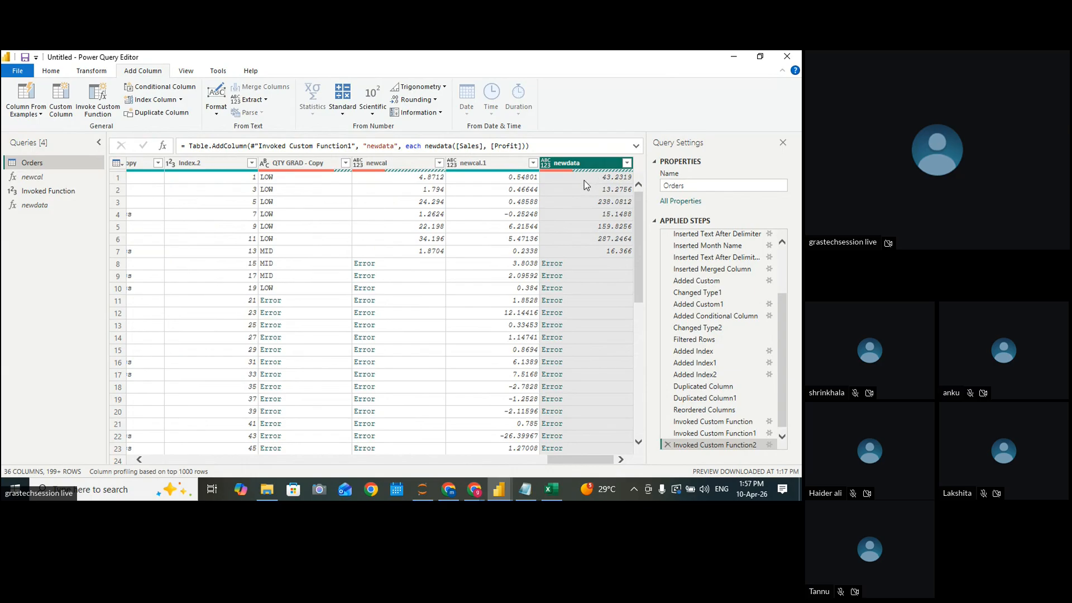
left_click(358, 163)
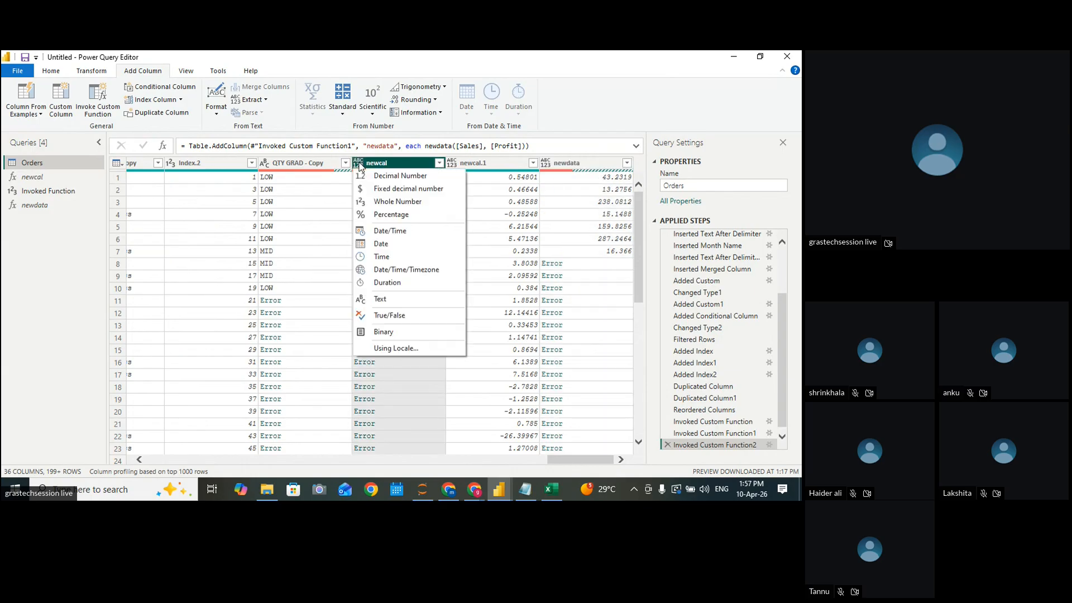
left_click(607, 92)
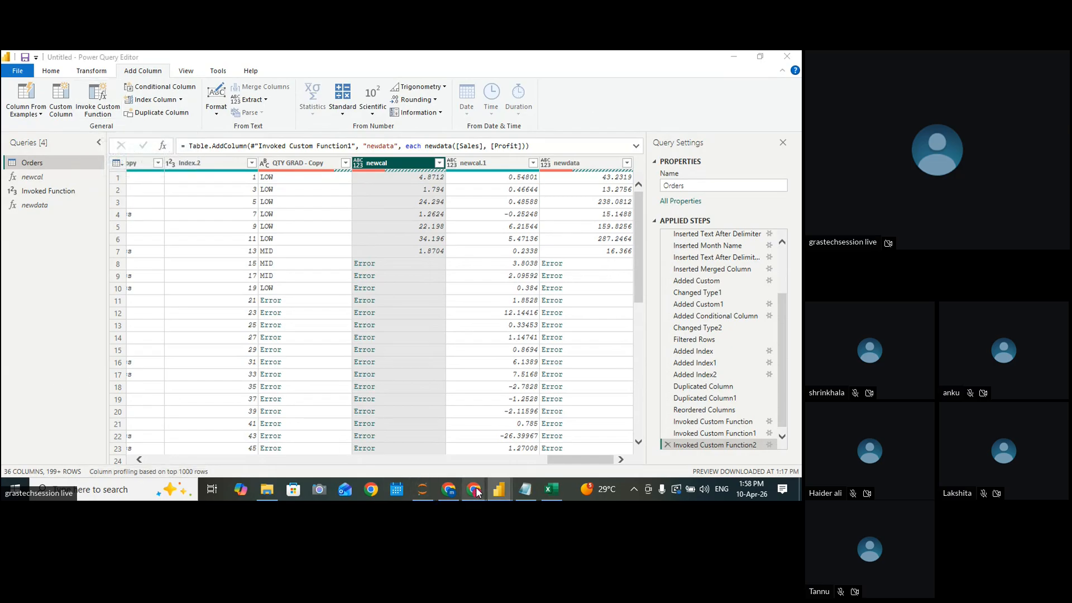
mouse_move(474, 489)
left_click(407, 444)
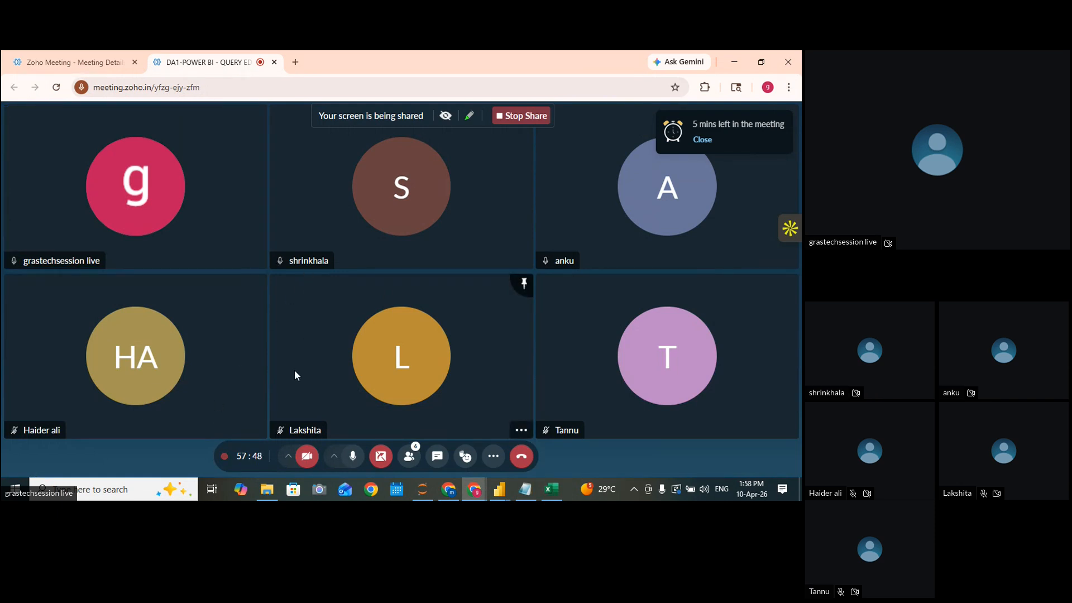
left_click(523, 489)
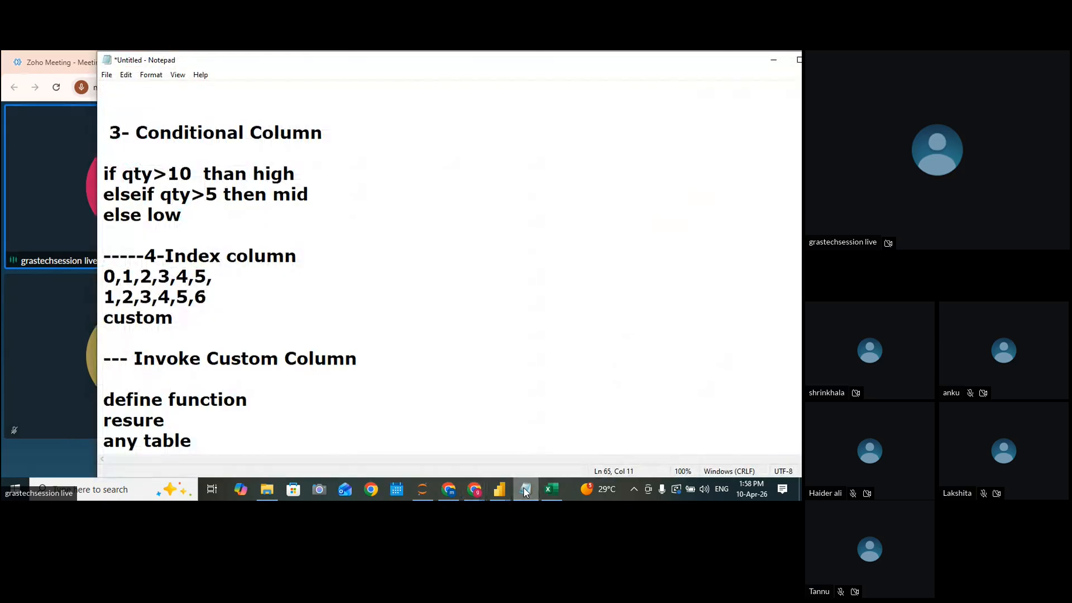
scroll(349, 391, "down", 2)
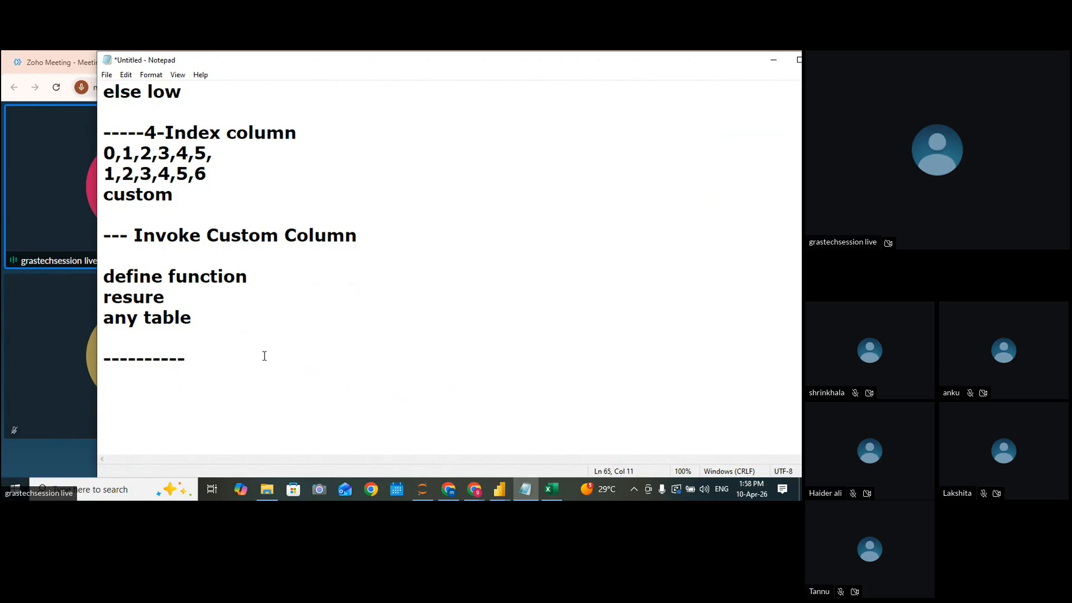
left_click(499, 489)
left_click(514, 434)
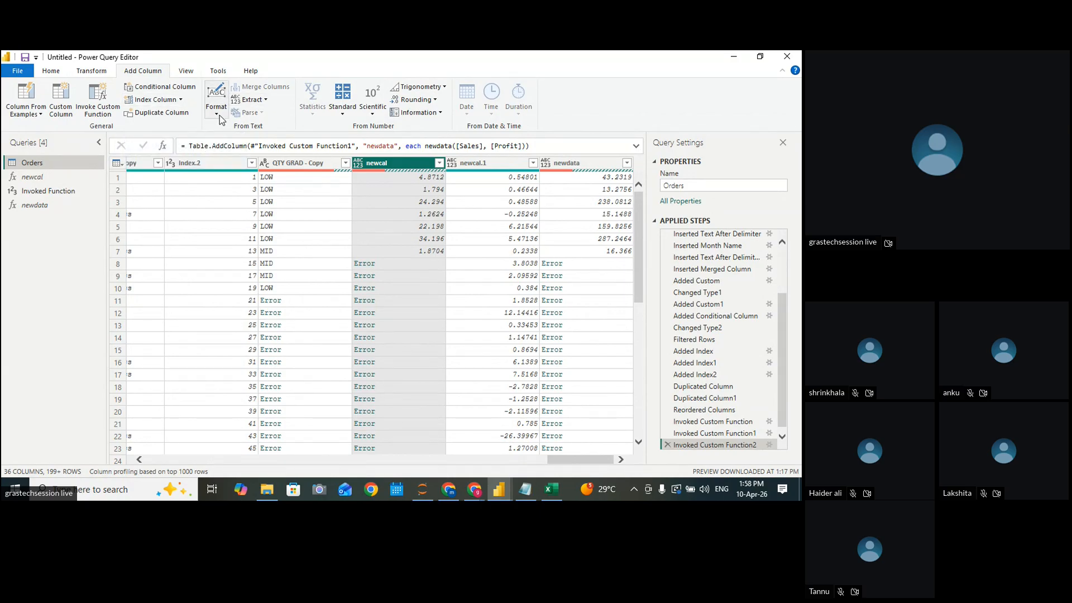
Switch to Notepad, add the heading Format after the dashed divider, and return to the Power Query Editor
left_click(527, 489)
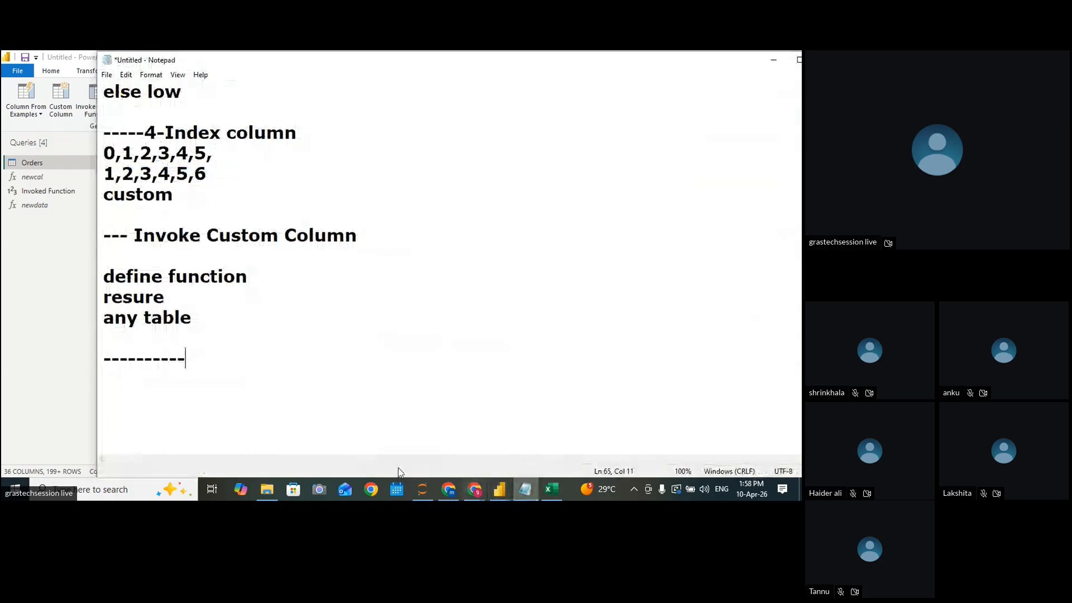
type("Fom")
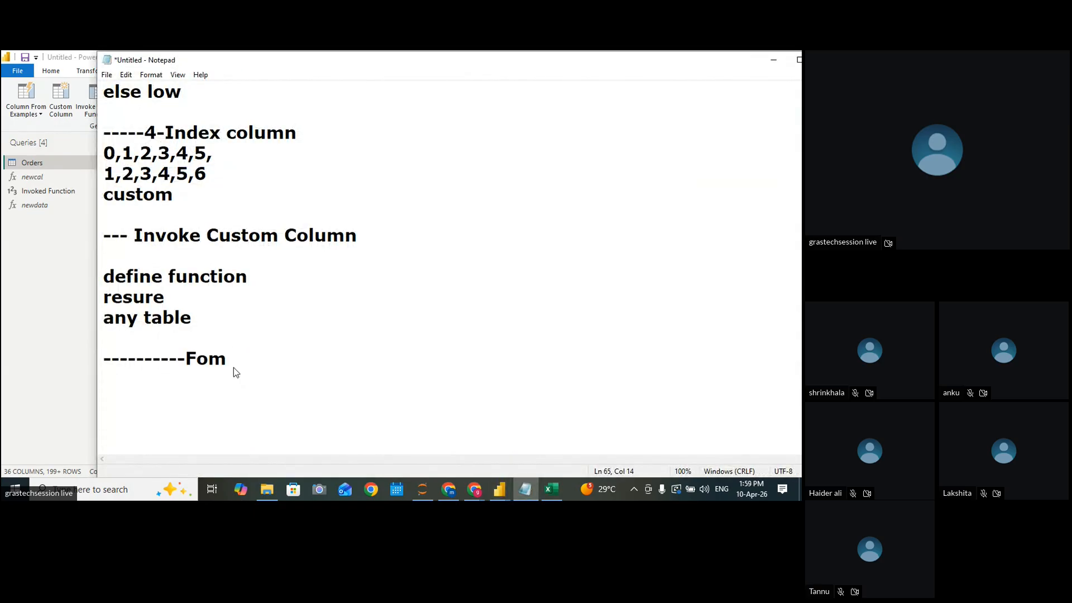
type("rmat")
key("Return")
key("Return")
left_click(29, 282)
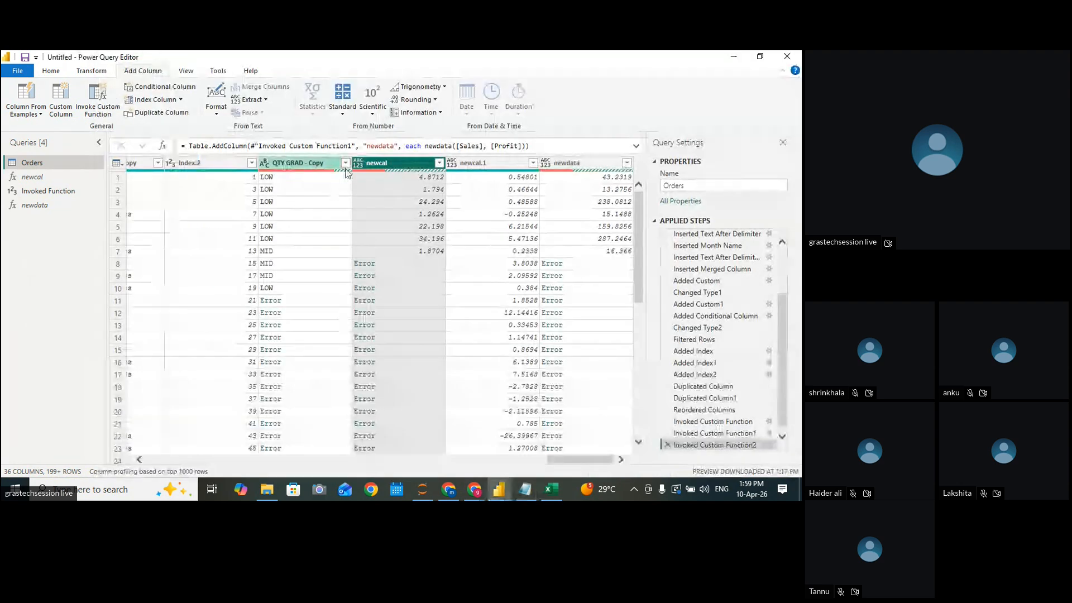
Add a lowercase version of the Segment column to the Orders query using the Format command
left_click(564, 447)
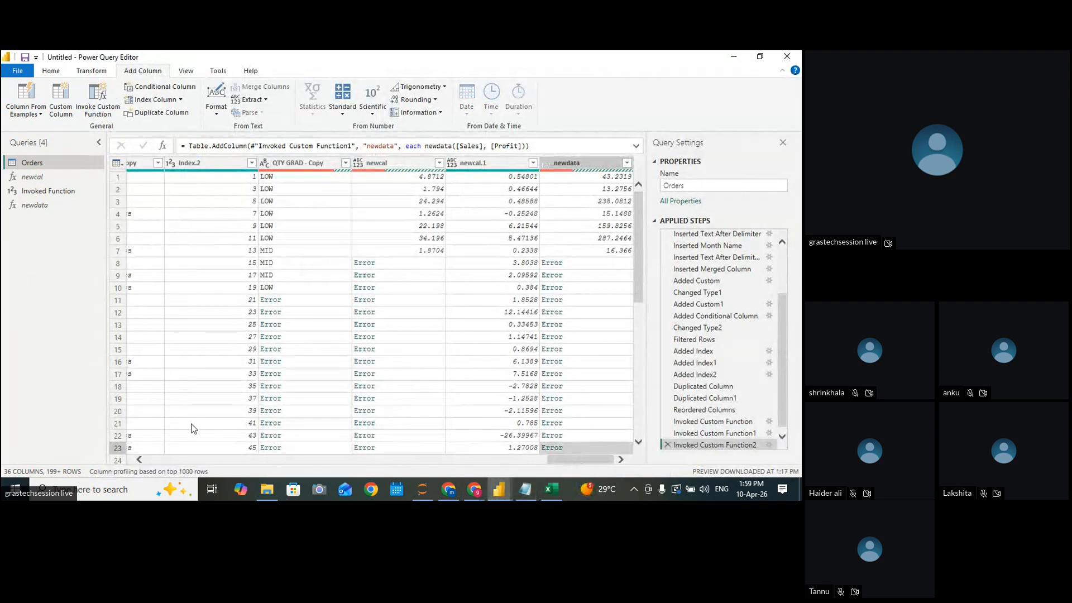
left_click_drag(556, 462, 216, 462)
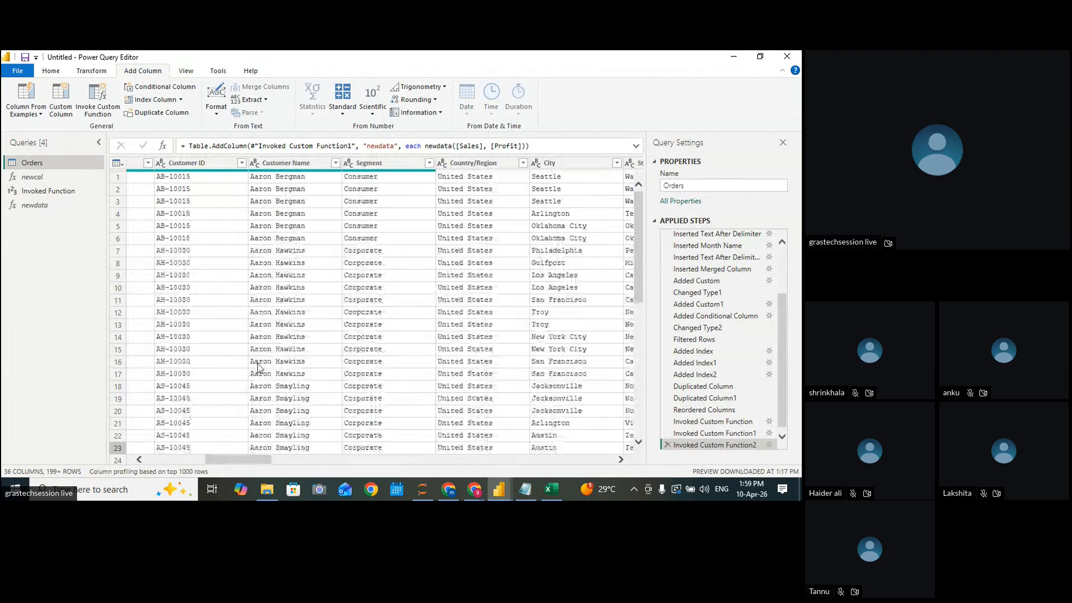
left_click(373, 164)
left_click(216, 101)
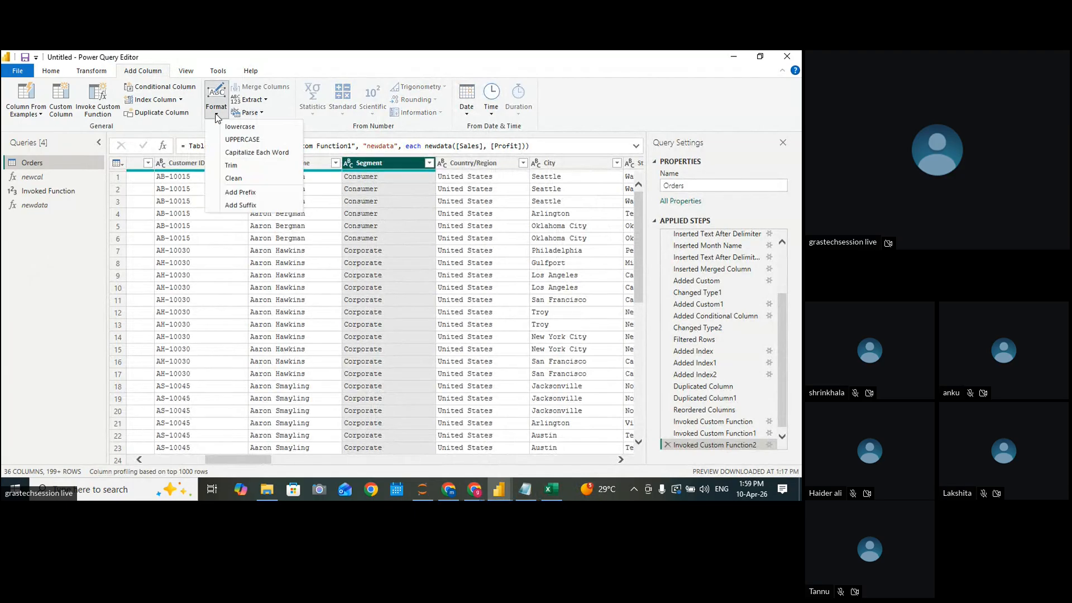
left_click(239, 127)
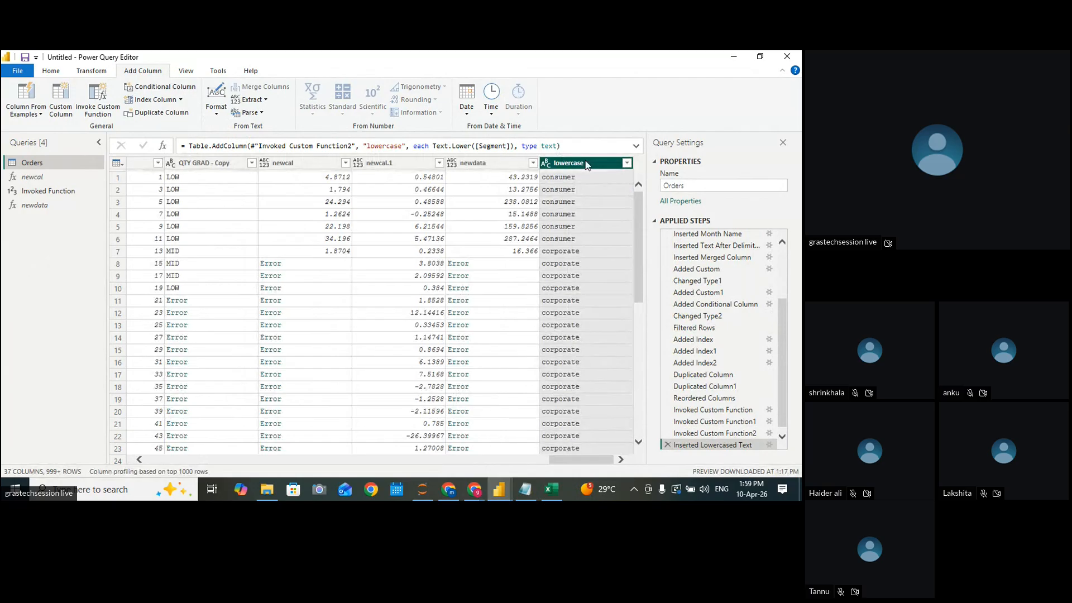
Try adding UPPERCASE and Capitalize Each Word columns based on the lowercase column, and delete both applied steps
left_click(216, 114)
left_click(250, 144)
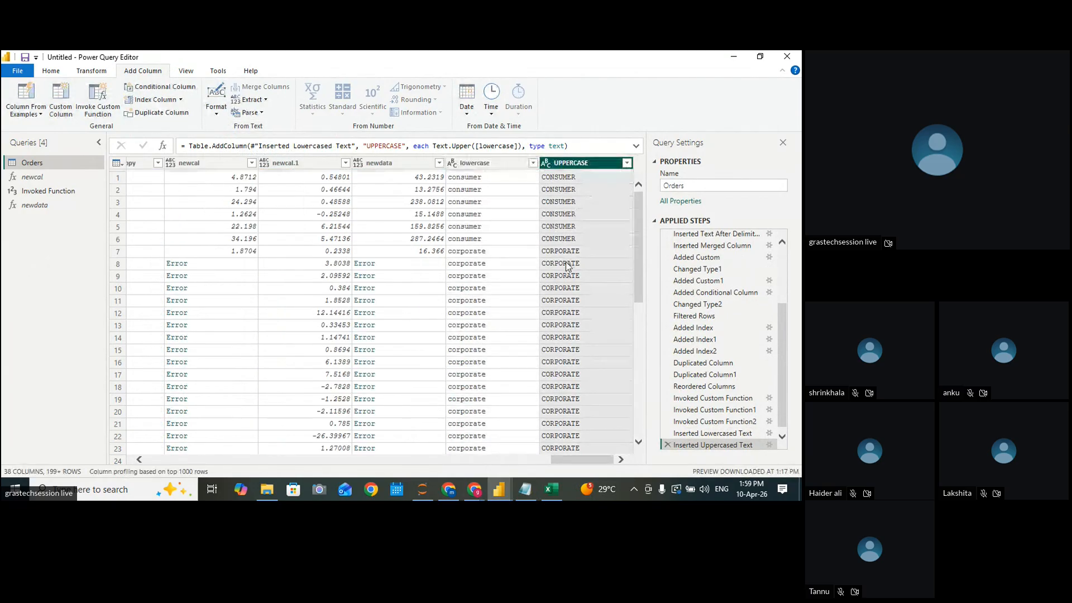
left_click(218, 114)
left_click(255, 152)
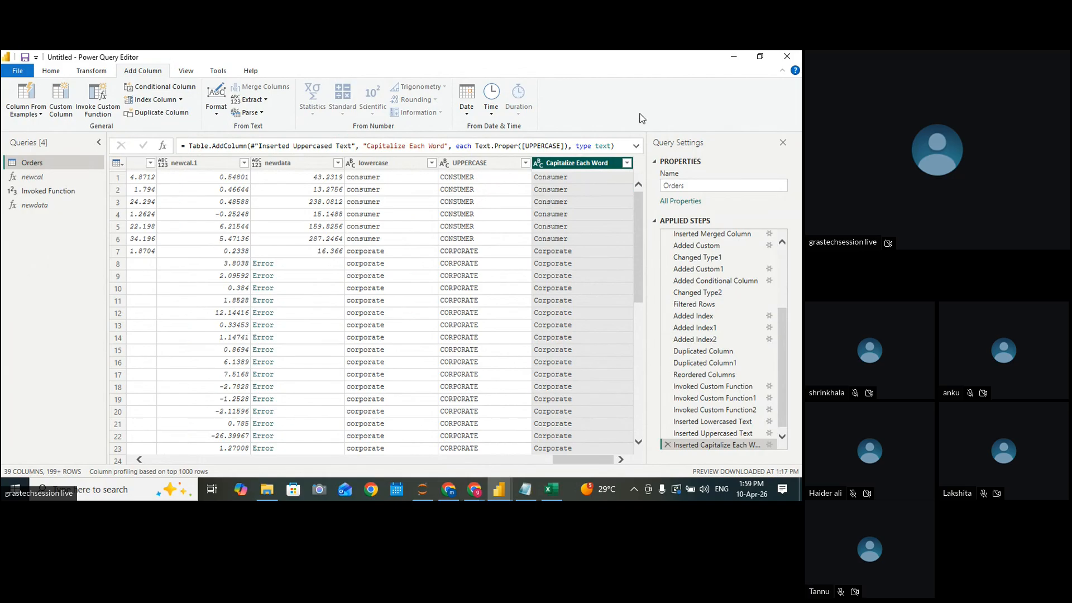
left_click(668, 445)
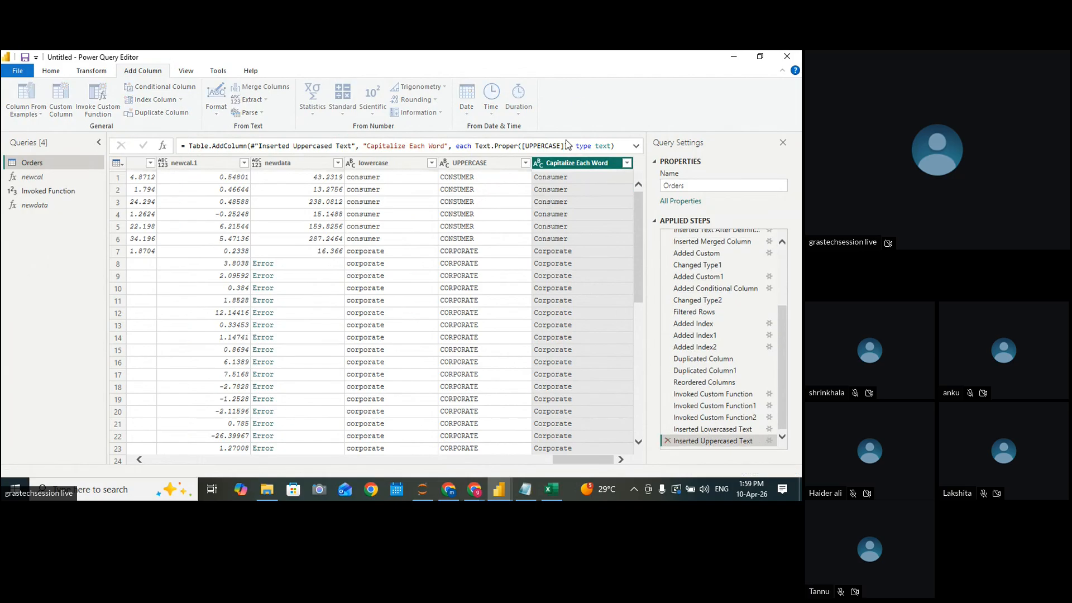
left_click(667, 441)
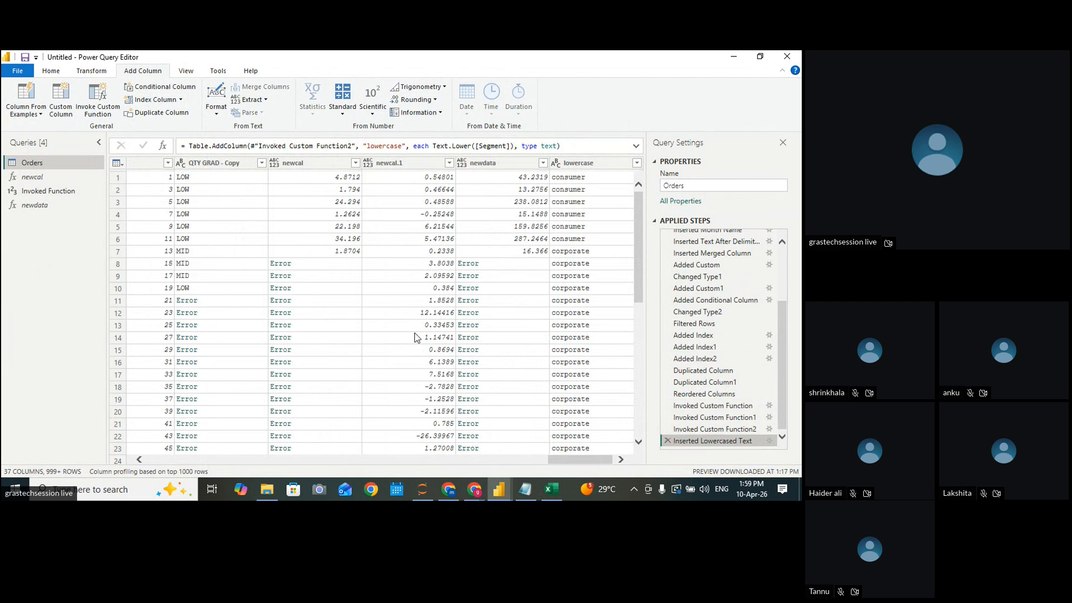
Add a Trim column to the Orders query using the Format command
left_click(216, 103)
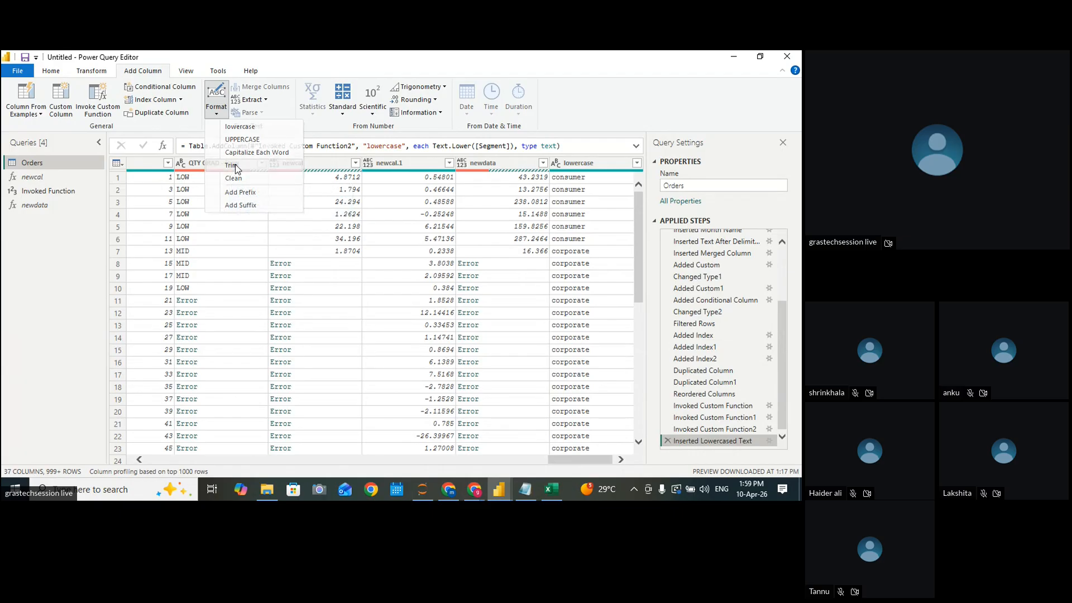
left_click(232, 164)
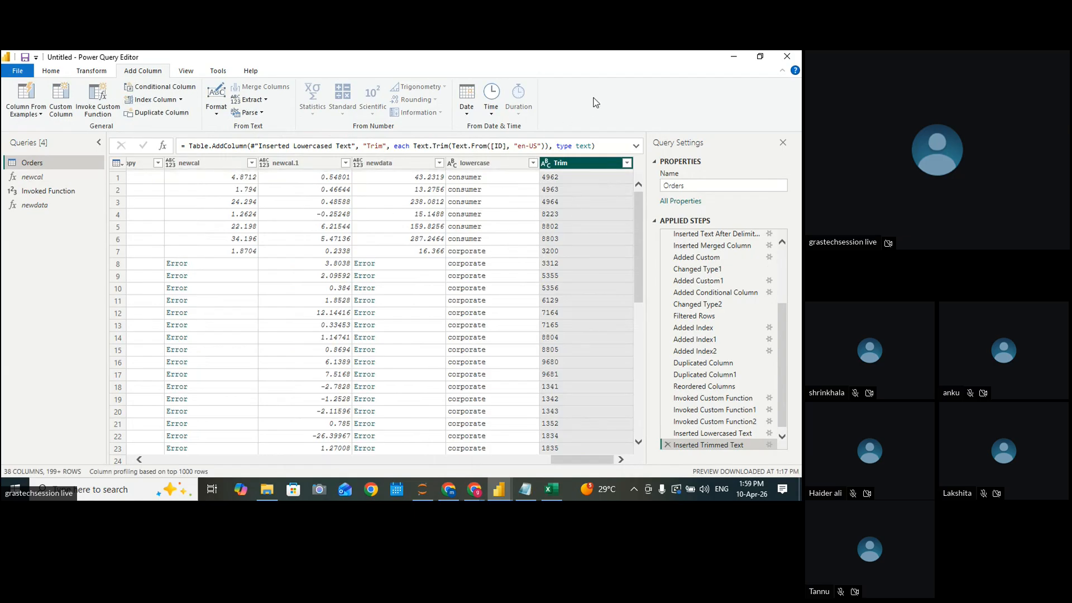
left_click_drag(561, 461, 606, 443)
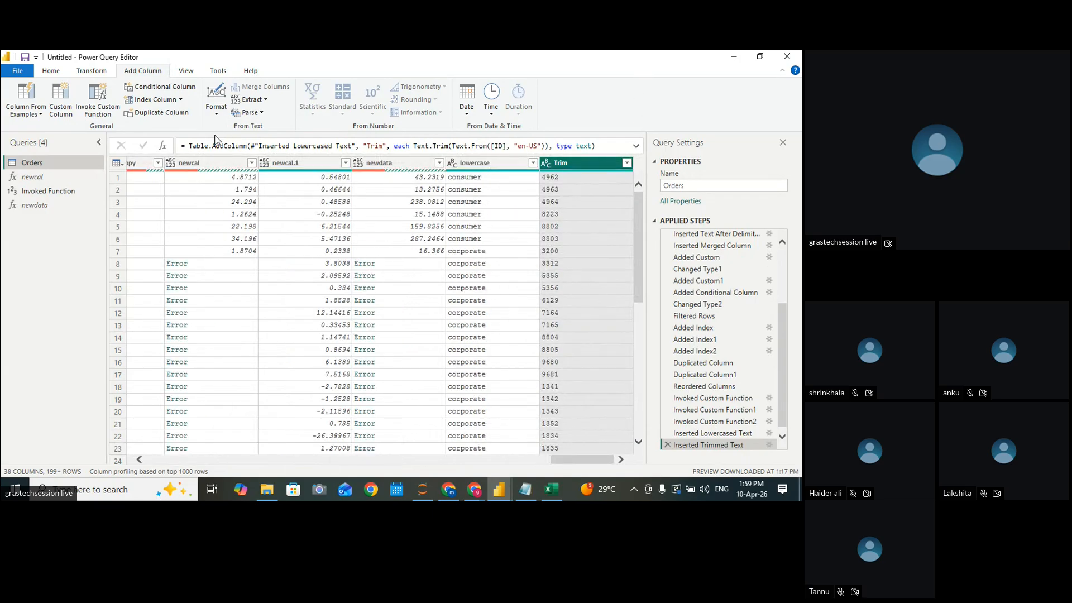
Add a column that puts the prefix "Mr. " in front of each Customer Name value
left_click(217, 106)
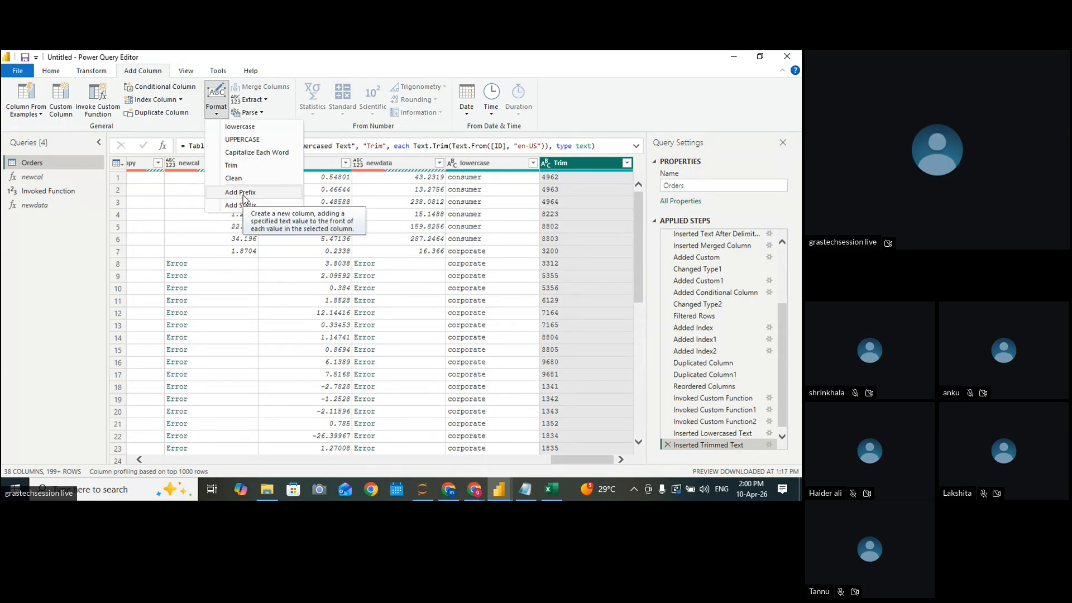
left_click(563, 459)
left_click_drag(563, 459, 192, 466)
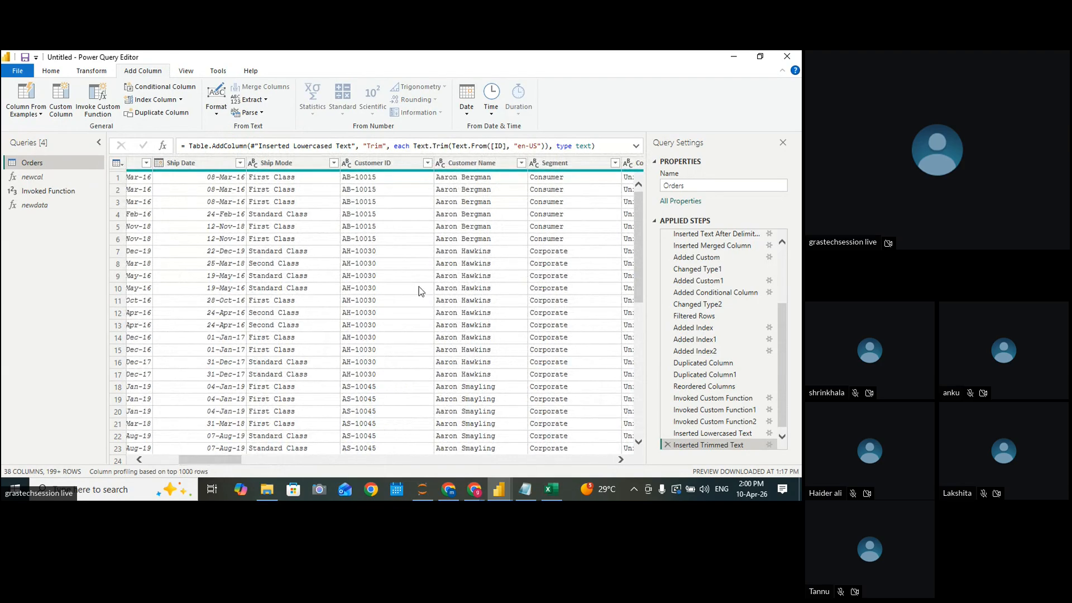
left_click(456, 164)
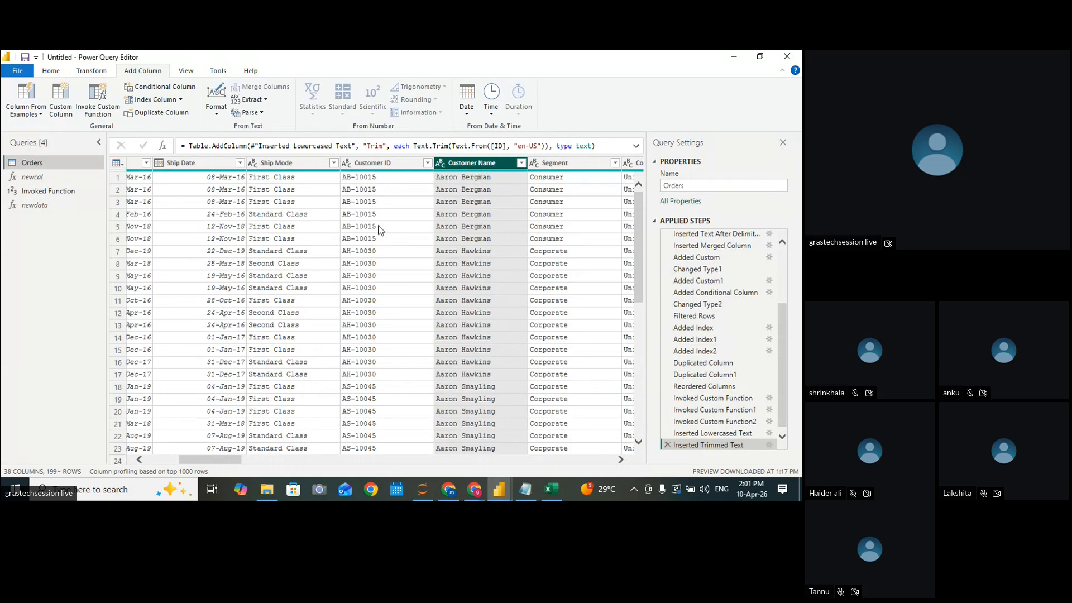
left_click(213, 116)
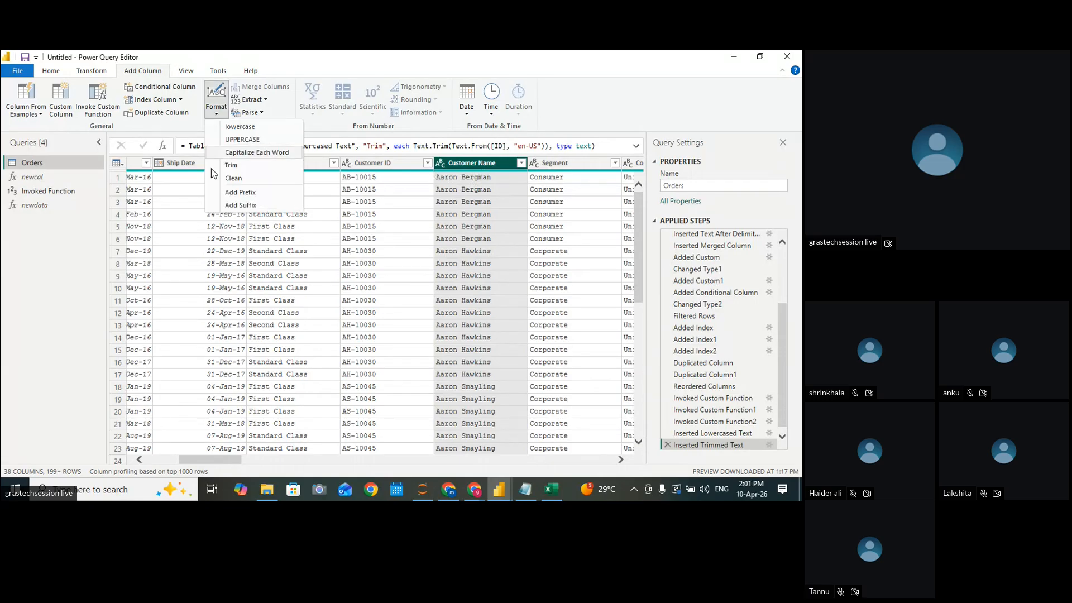
left_click(248, 193)
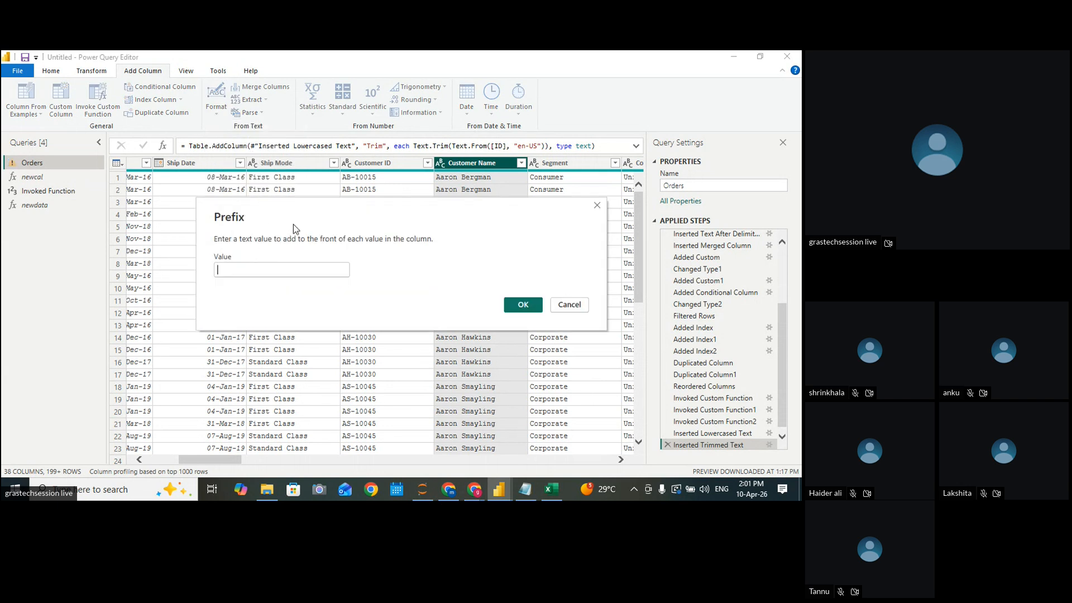
left_click_drag(313, 211, 292, 129)
left_click(234, 183)
type("Mr.")
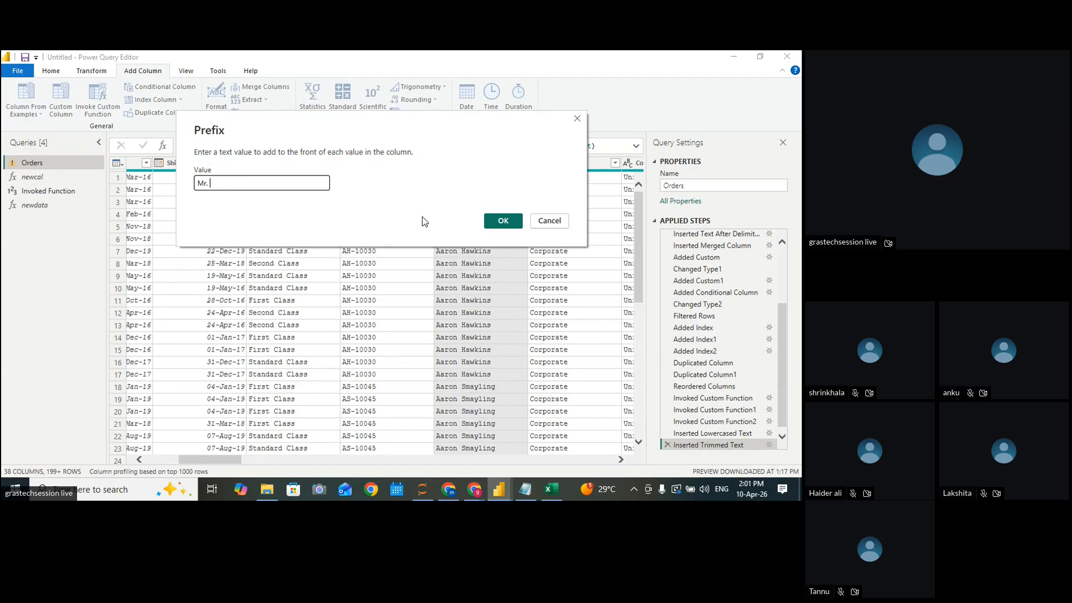
left_click(494, 225)
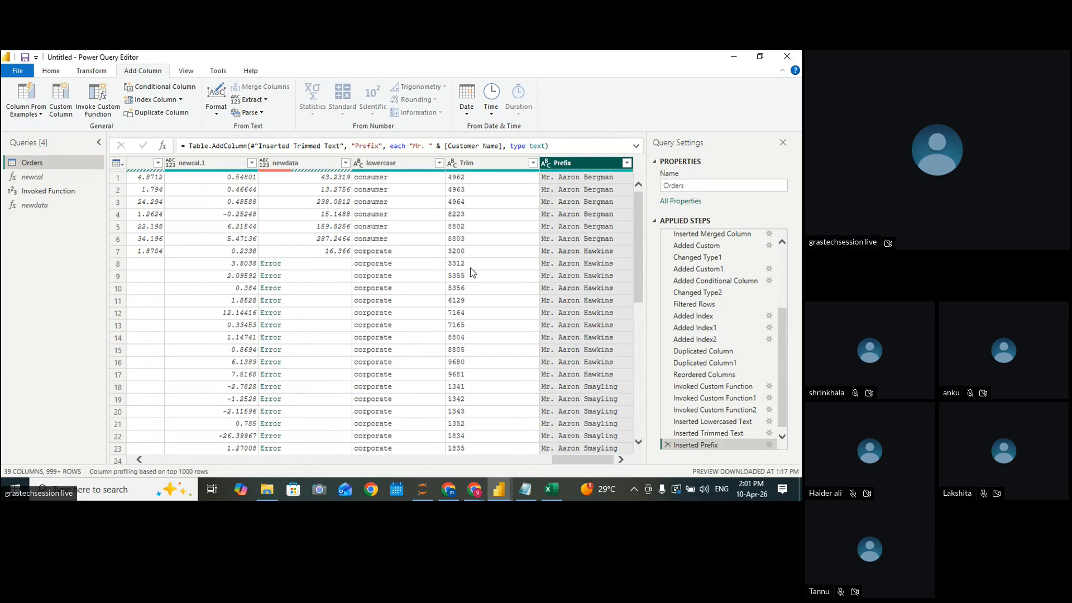
left_click(216, 107)
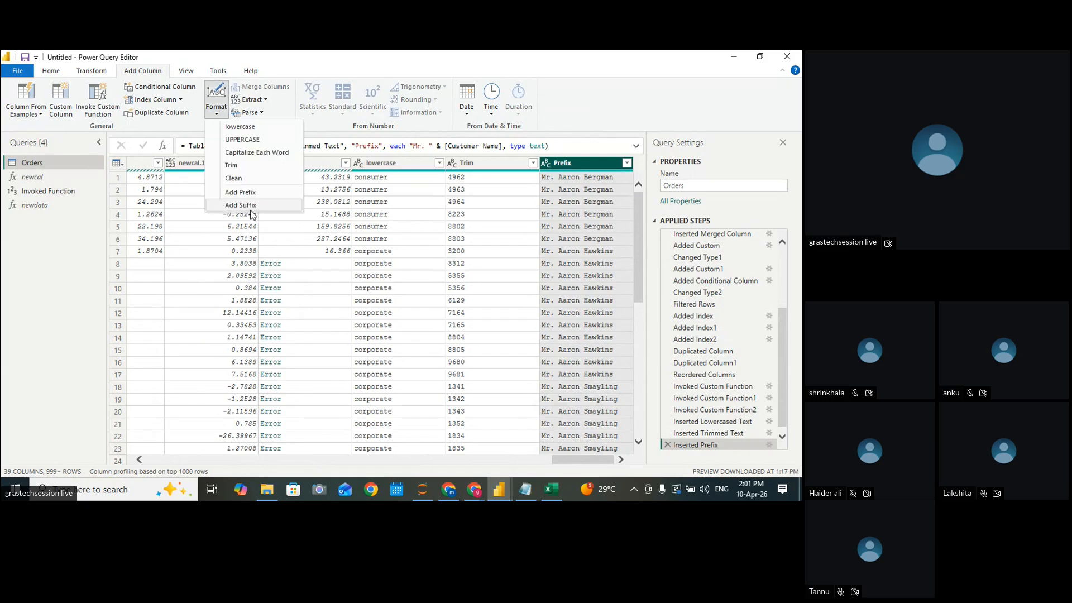
left_click(609, 83)
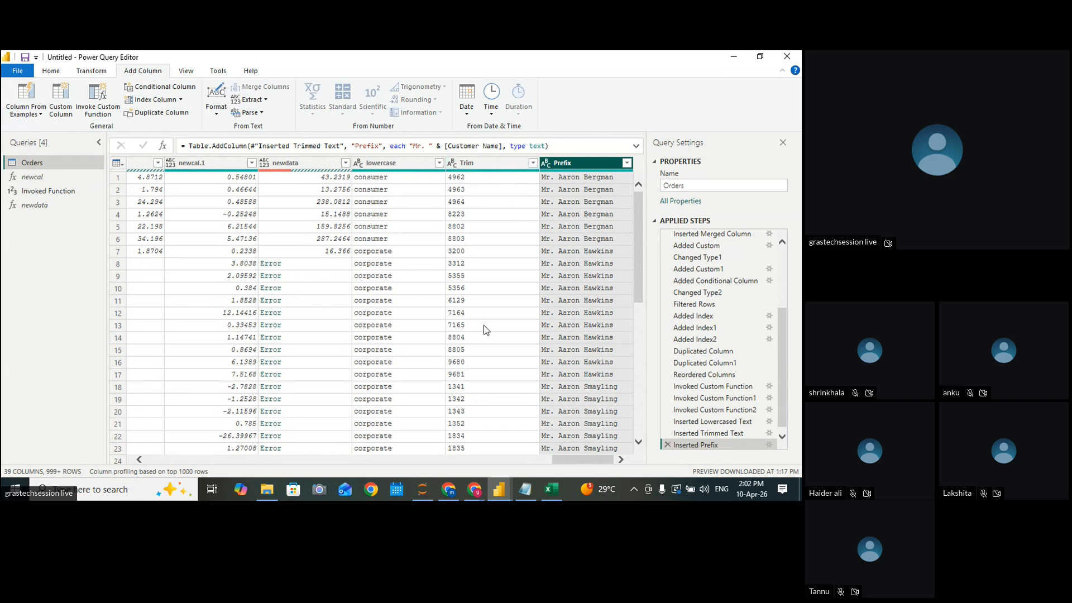
left_click(60, 114)
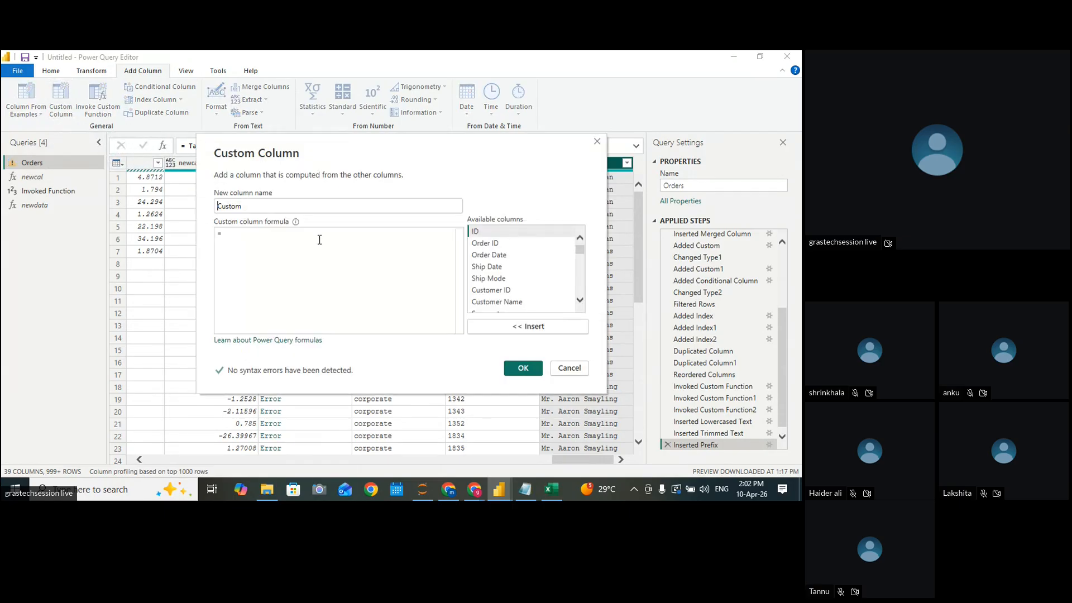
left_click(596, 142)
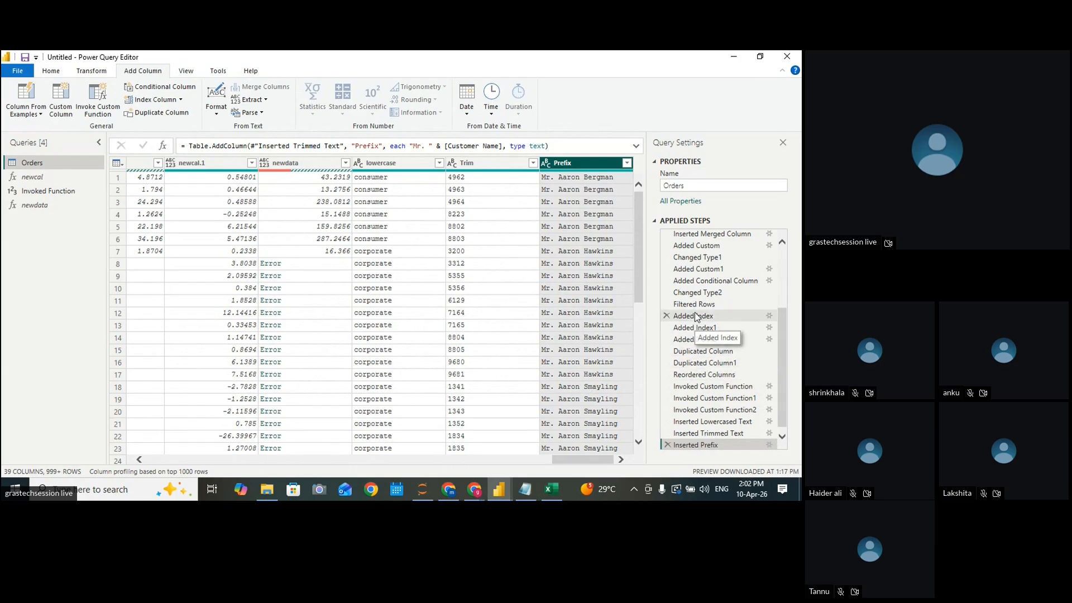
Open the settings of the Added Custom1 step, review the Margin column's formula, and close them without changes
left_click(695, 272)
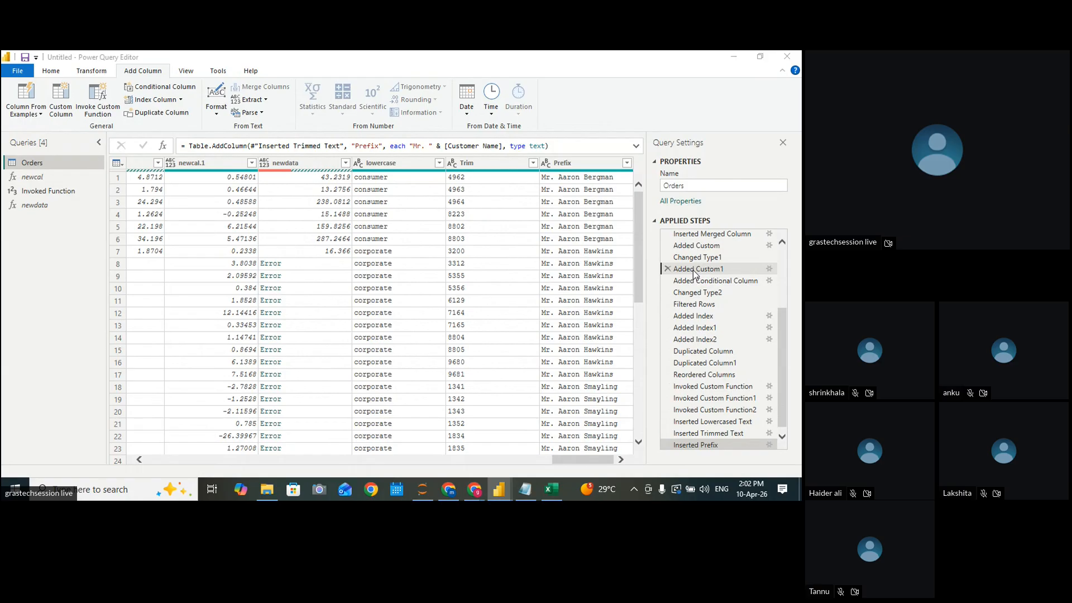
double_click(695, 272)
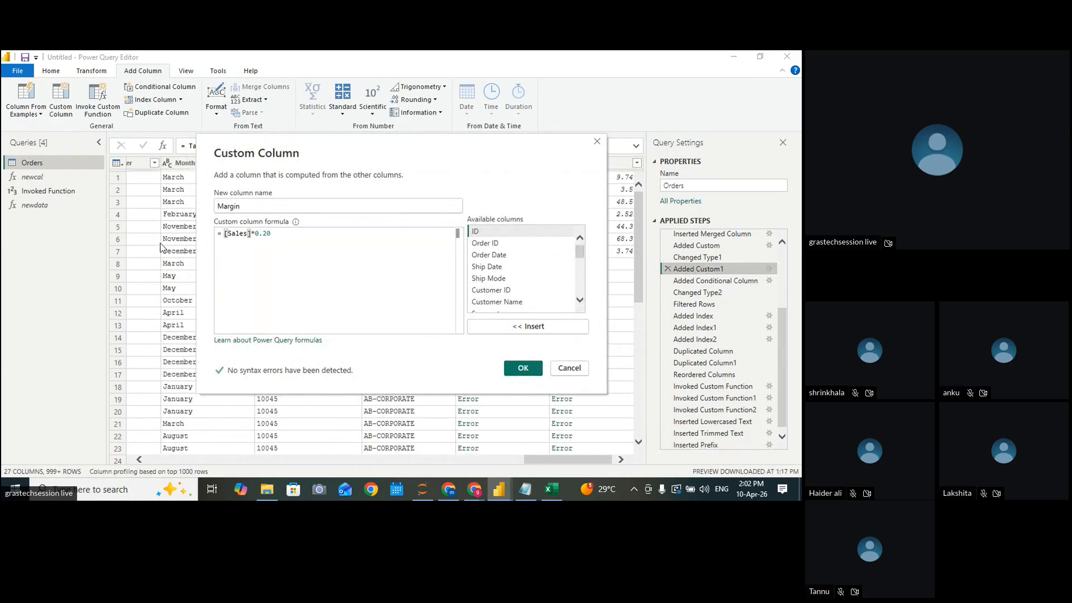
left_click_drag(262, 196, 200, 196)
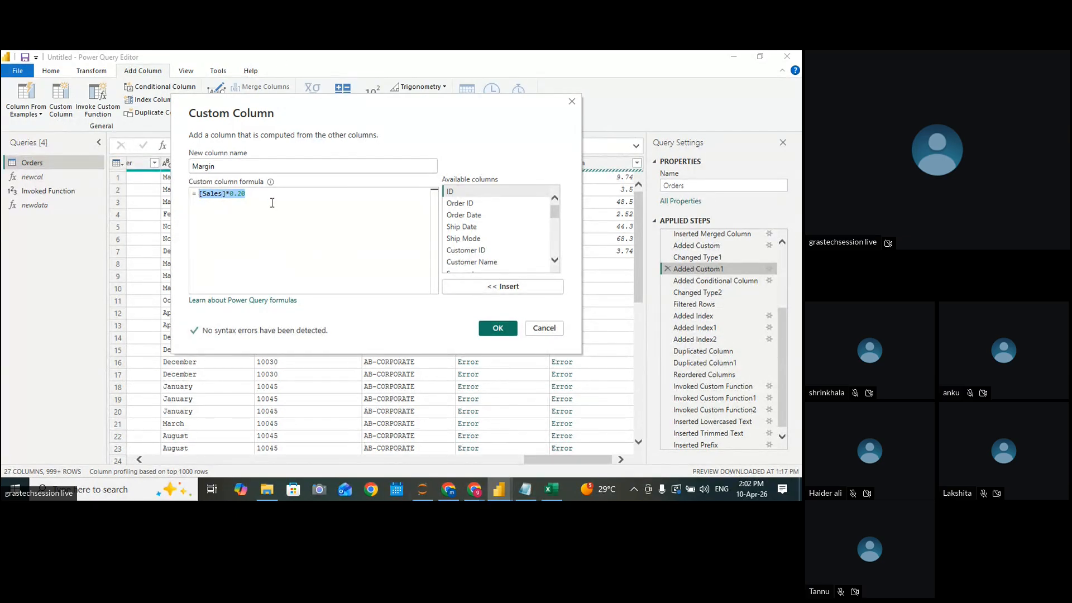
left_click(575, 102)
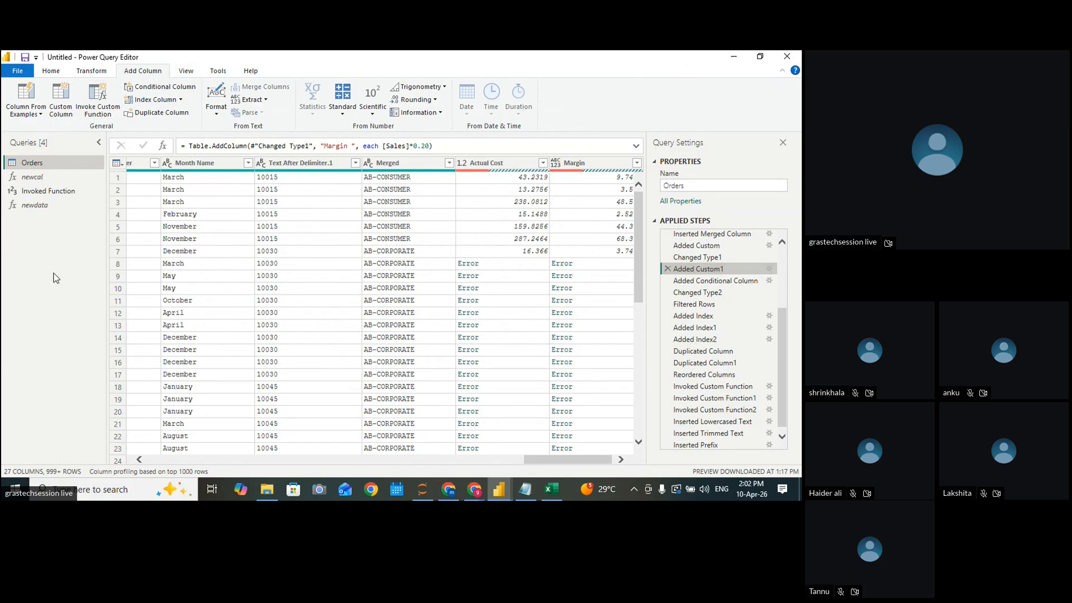
left_click(216, 103)
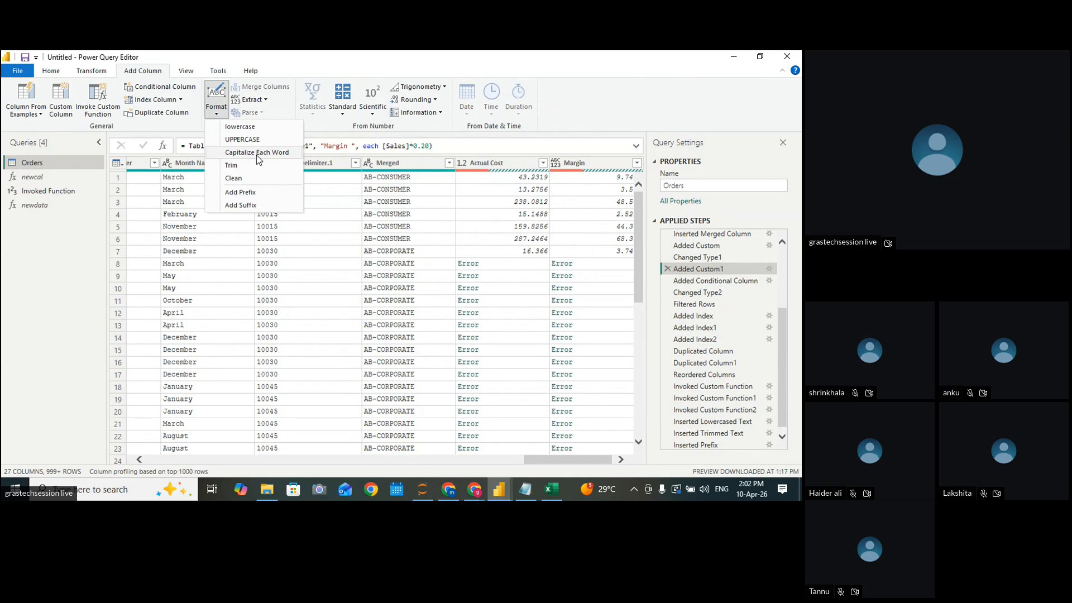
left_click(357, 60)
left_click_drag(551, 457, 313, 464)
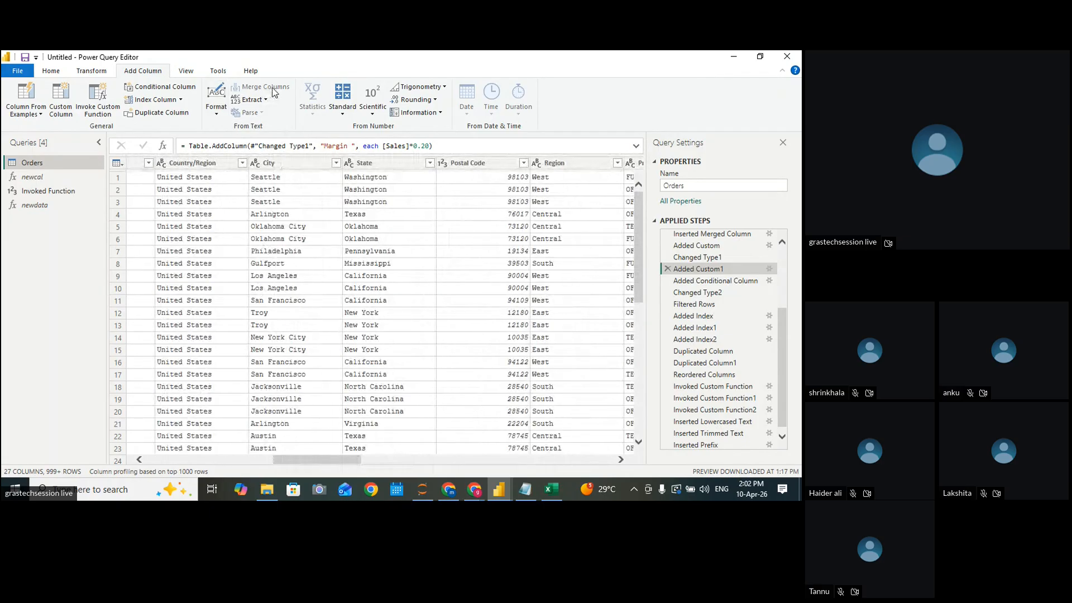
Switch to Notepad and add the line "- upper , lower , proper ...." under the Format heading
left_click(525, 489)
key("Return")
key("Return")
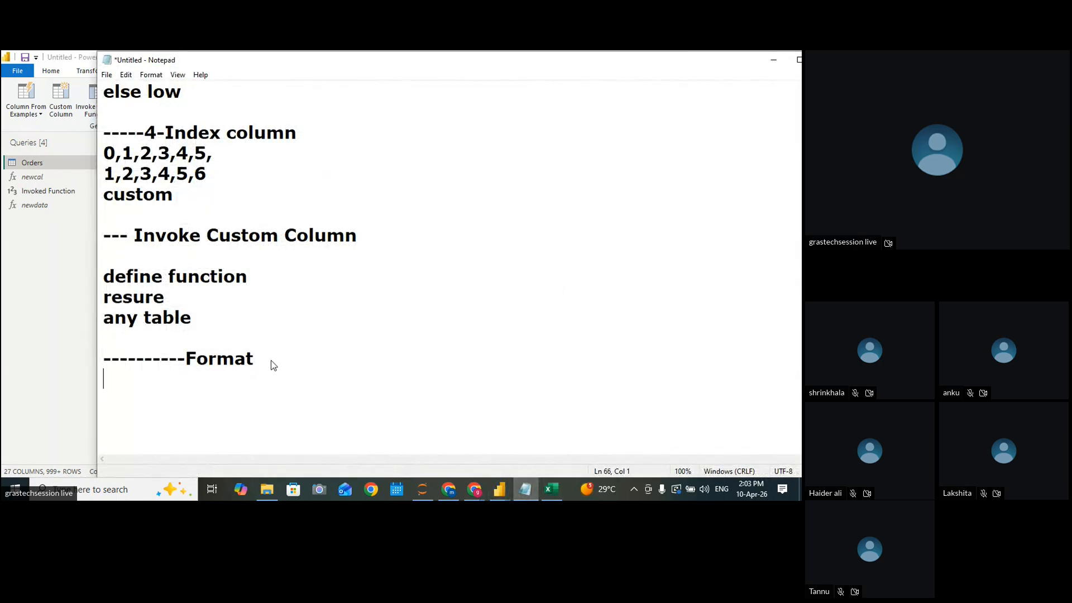
key("BackSpace")
type("- upper , lower ")
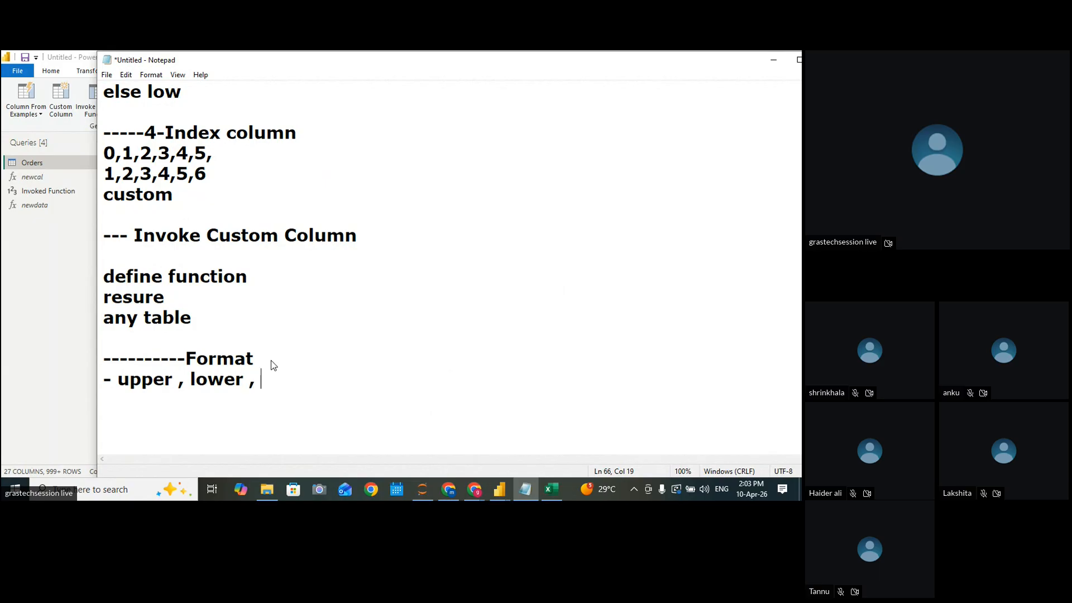
type(", pr")
type("rper")
key("BackSpace")
key("BackSpace")
key("BackSpace")
type("roper ....")
Add the heading "--------- Merger Column" after a blank line below the Format notes, and return to the Power Query Editor
key("Return")
type("-")
key("BackSpace")
key("Return")
type("--------- Merger Column")
key("Return")
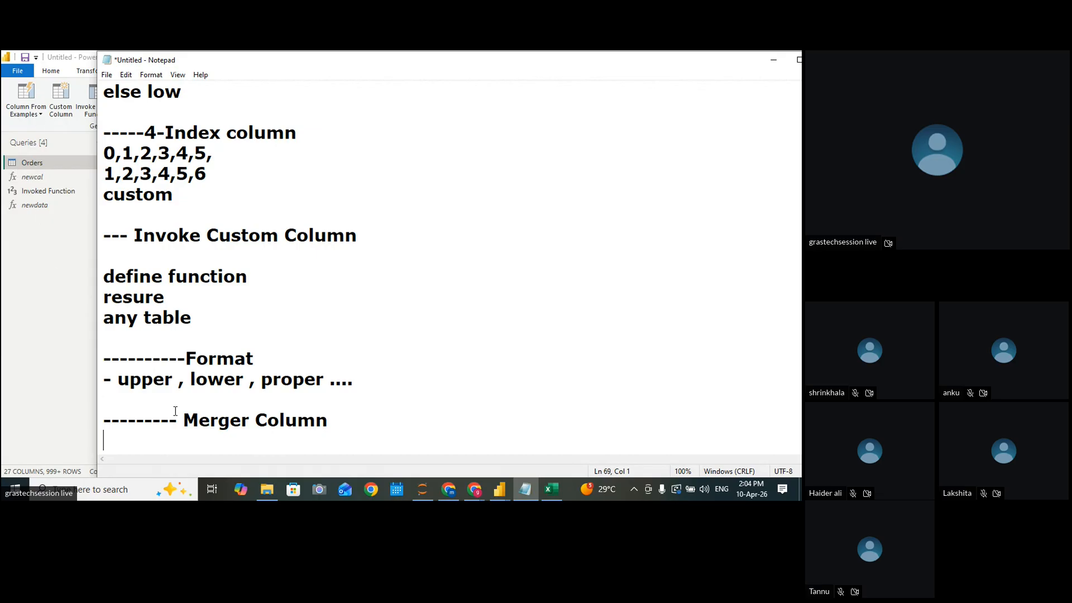
left_click(49, 413)
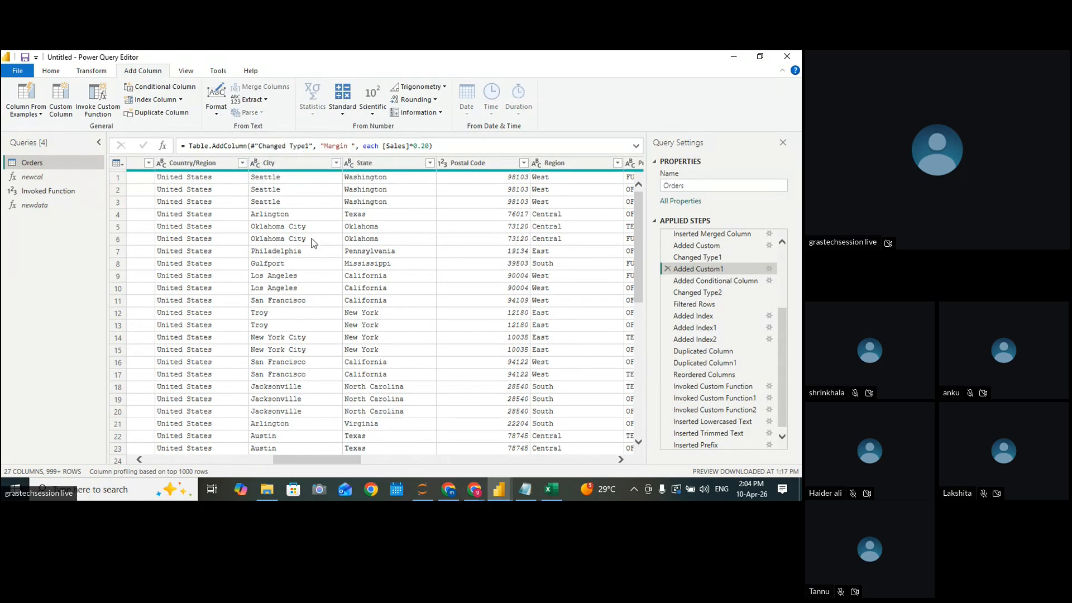
left_click(279, 161)
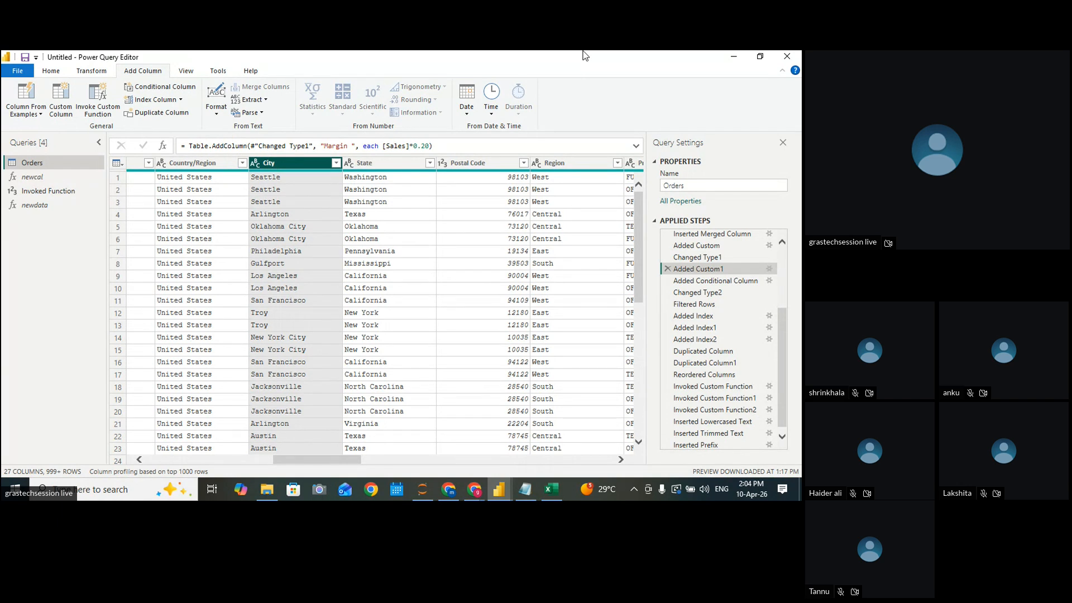
left_click(391, 162, "ctrl")
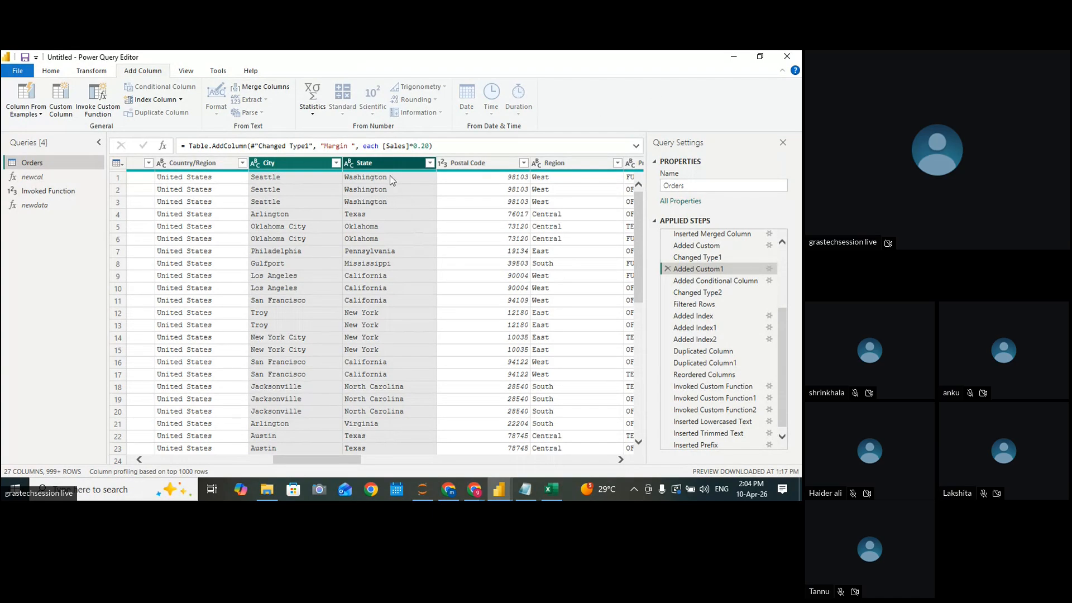
left_click(366, 167)
left_click(290, 164)
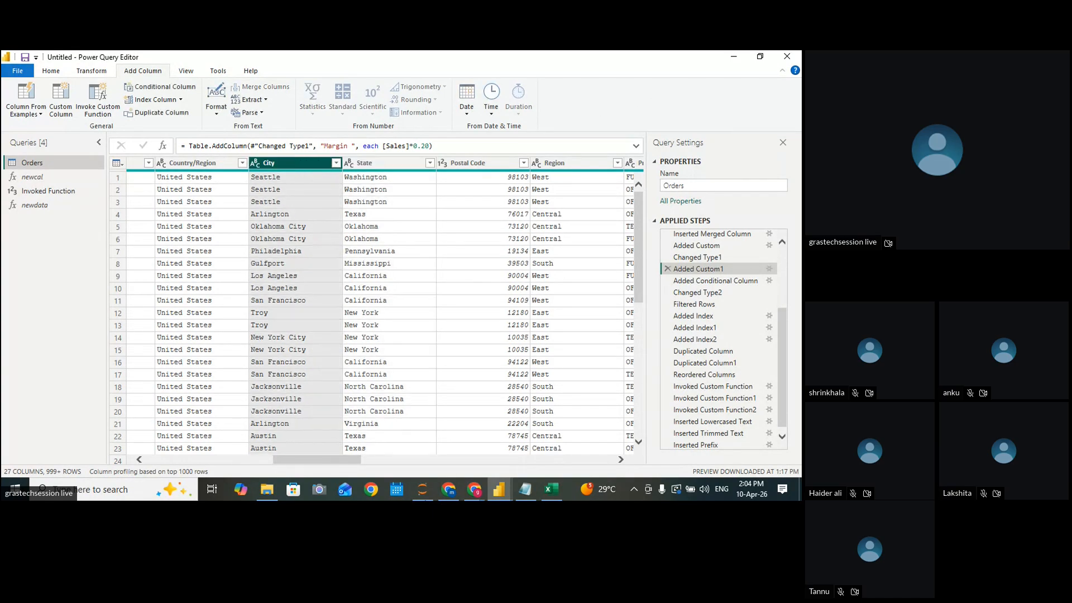
Start merging the ID and Segment columns into a new column, inserting the step after Added Custom1
left_click(352, 451)
left_click_drag(316, 454, 167, 468)
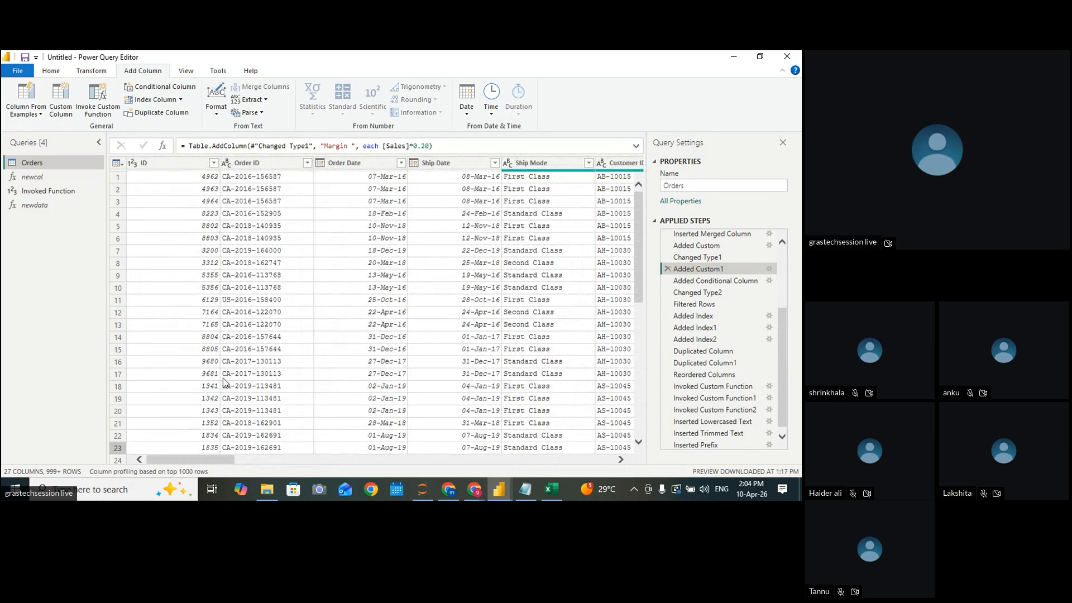
left_click(171, 165)
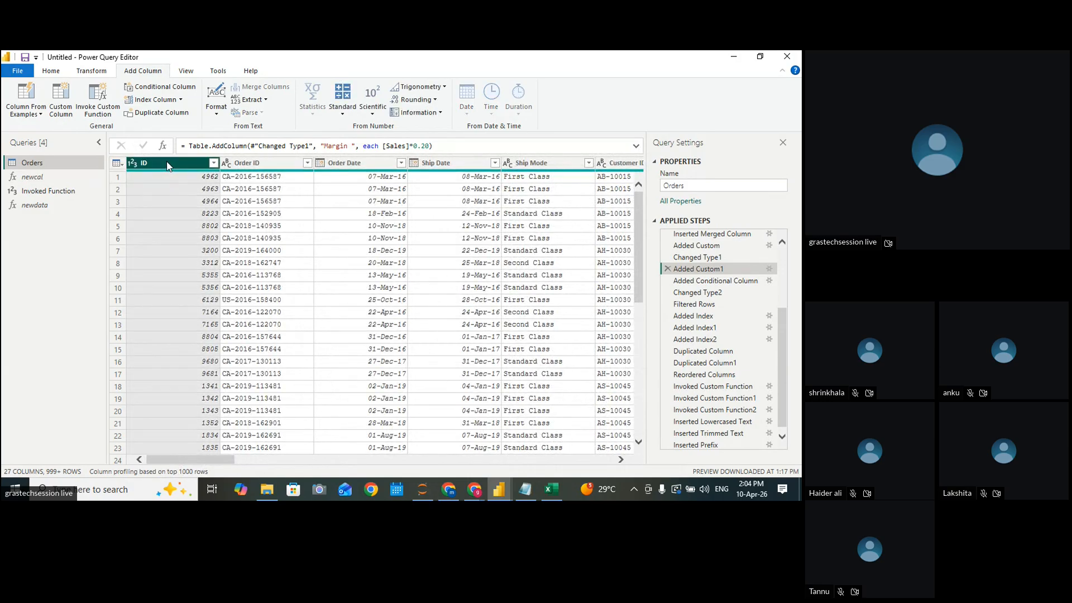
left_click_drag(209, 462, 283, 463)
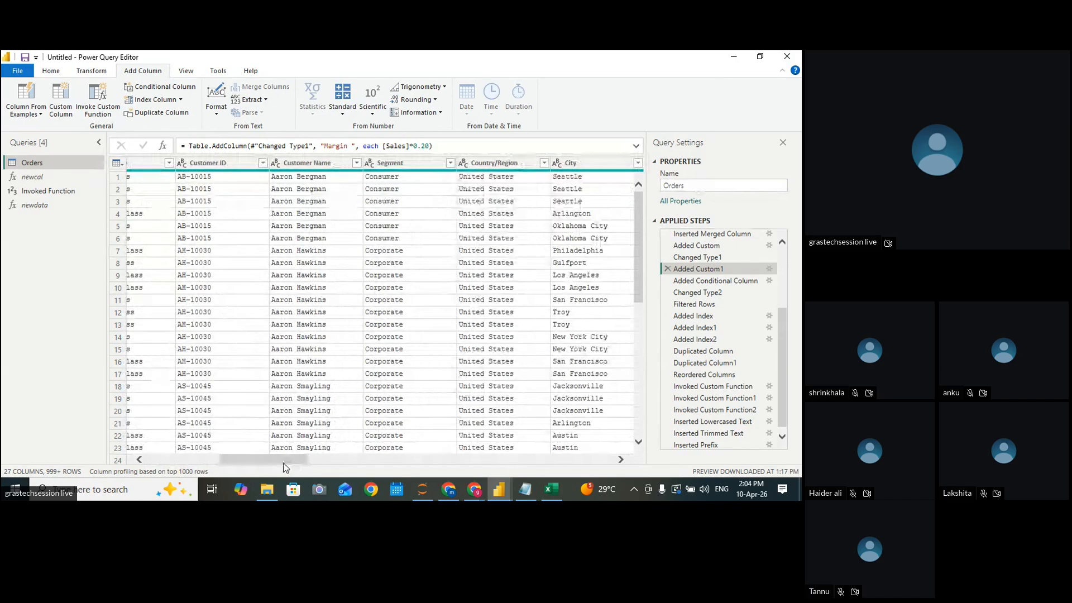
left_click(392, 165)
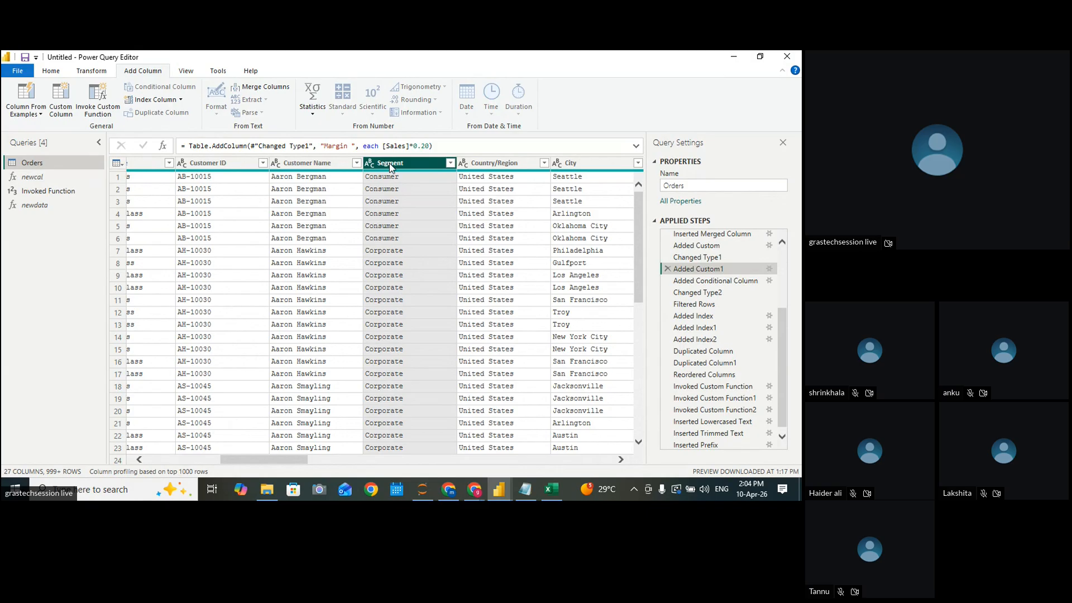
left_click(269, 86)
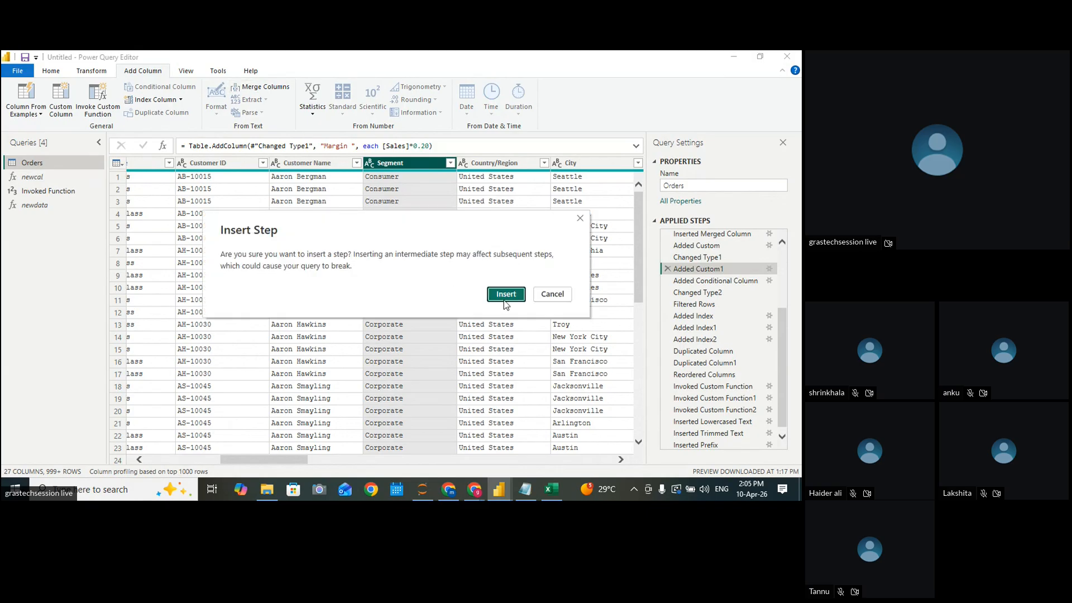
left_click(505, 296)
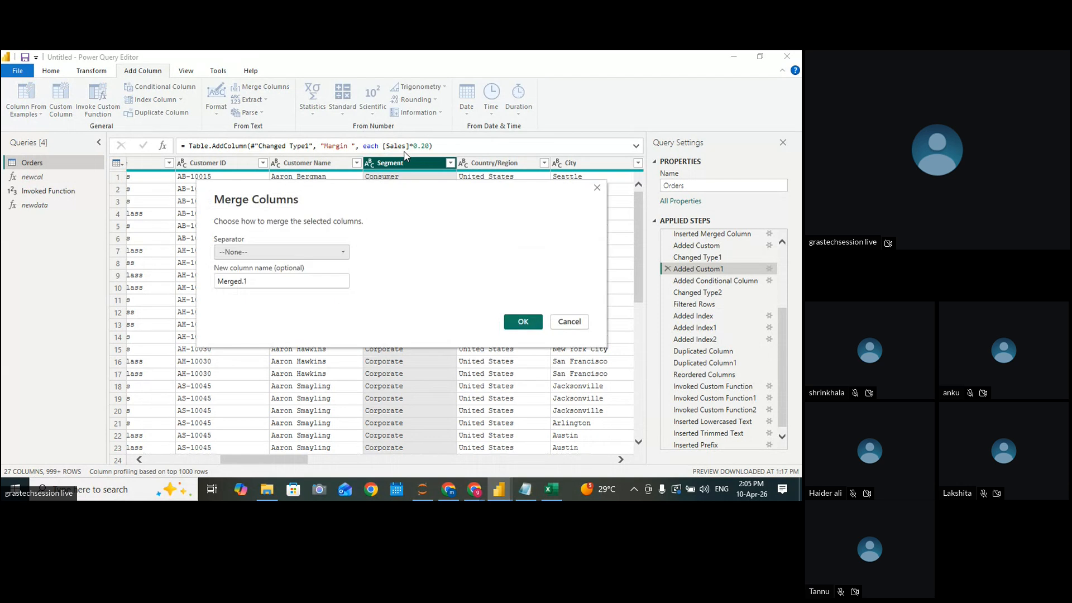
Use a custom "-" separator, name the new column "merge", and create it at the end of the table
left_click_drag(457, 210, 456, 143)
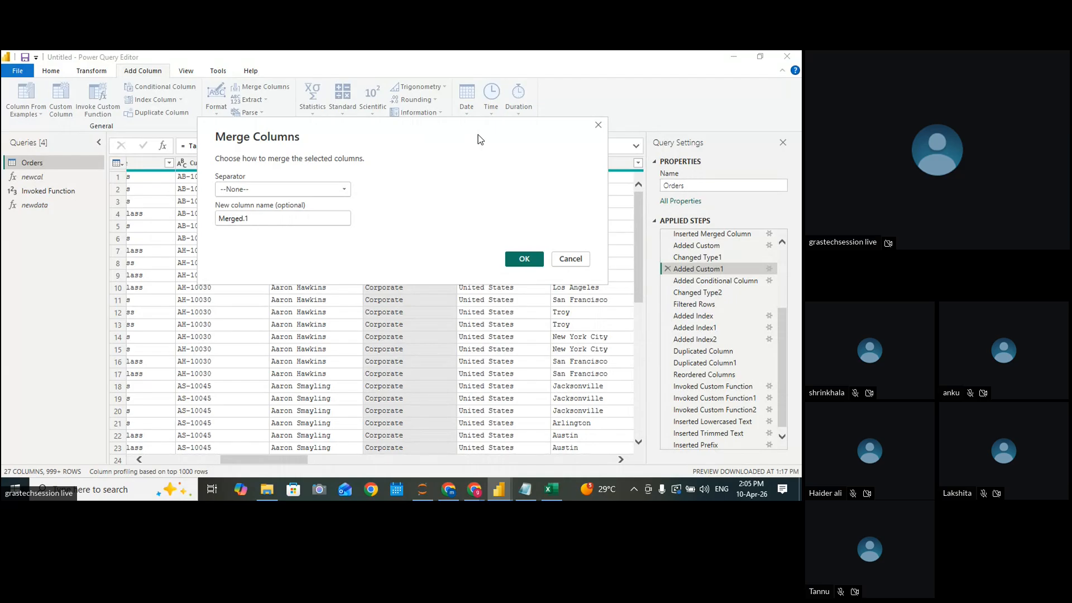
left_click(344, 189)
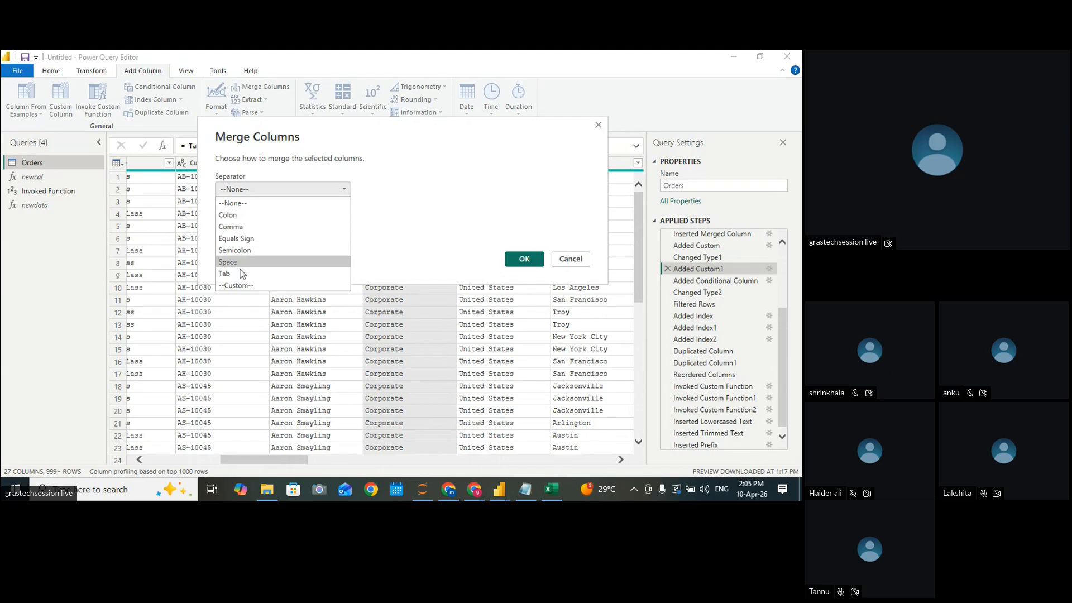
left_click(241, 285)
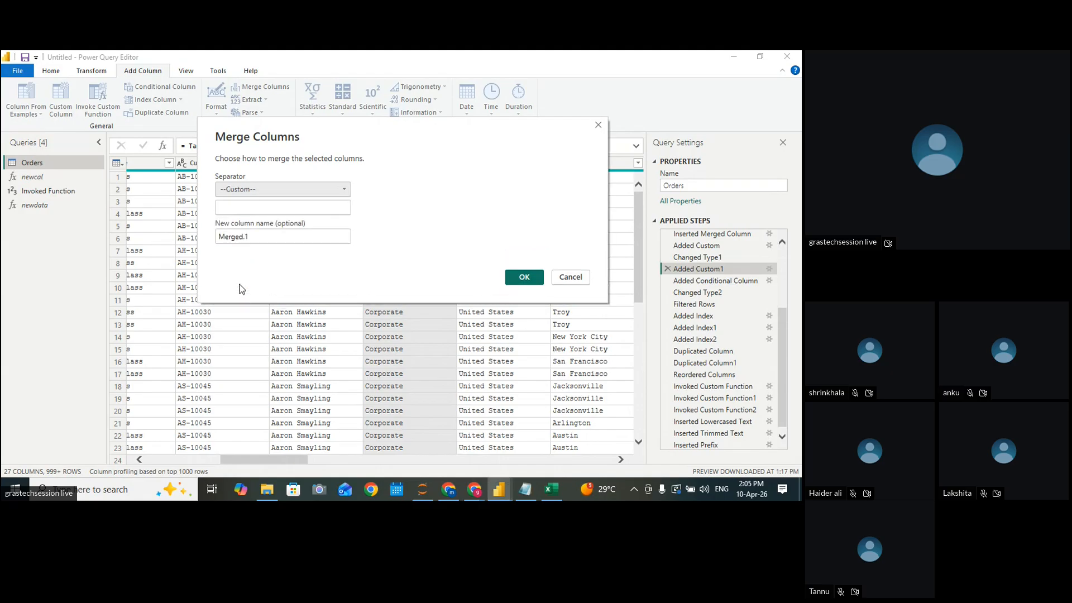
left_click(239, 210)
type("-")
key("Tab")
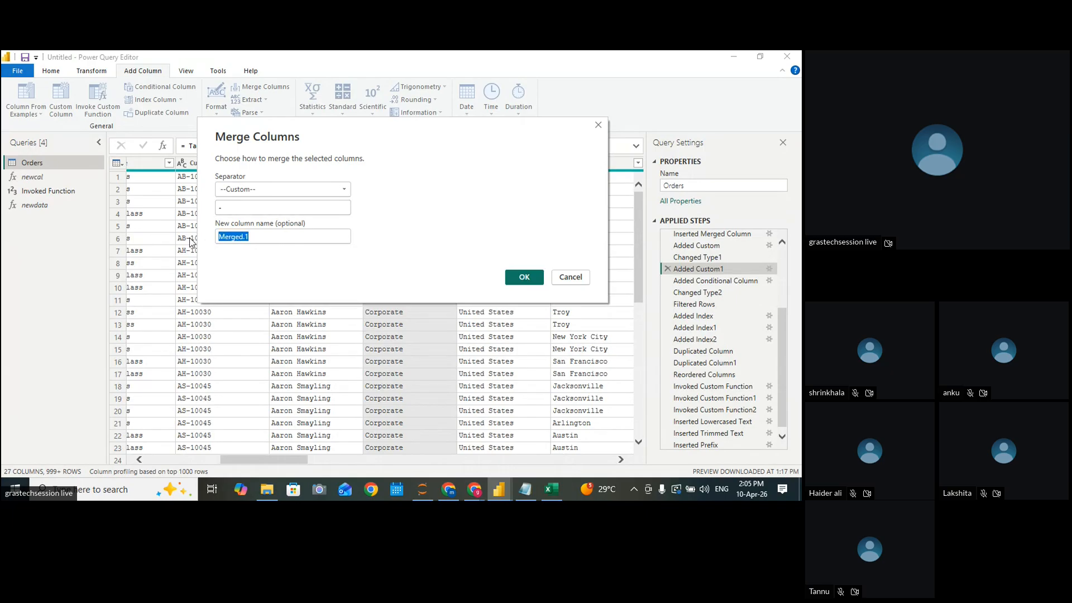
type("megrer")
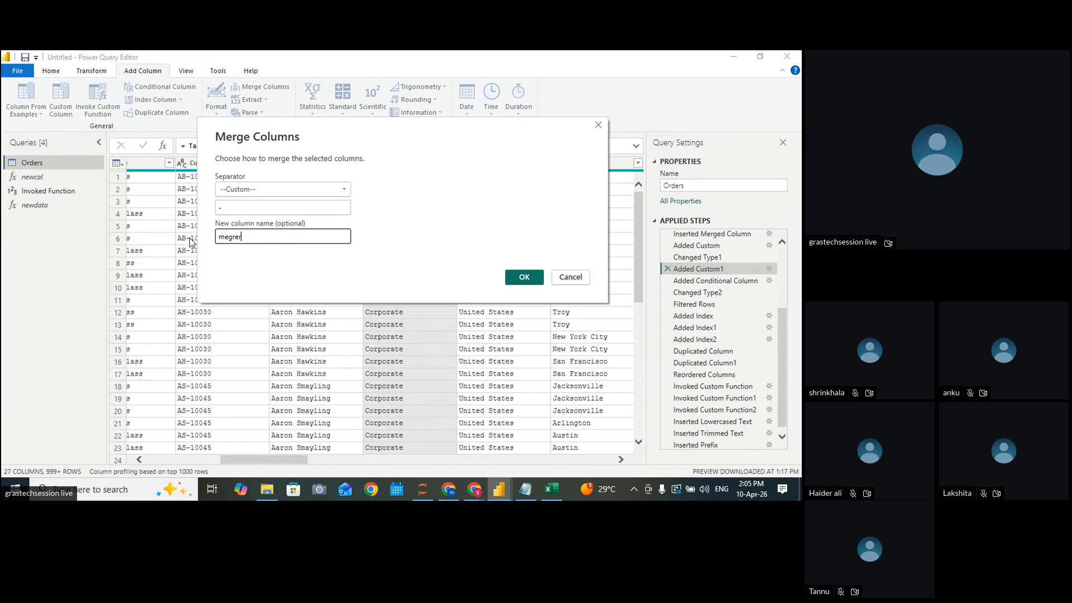
key("BackSpace")
key("BackSpace")
key("BackSpace")
type("e")
key("BackSpace")
key("BackSpace")
type("rge")
left_click(522, 279)
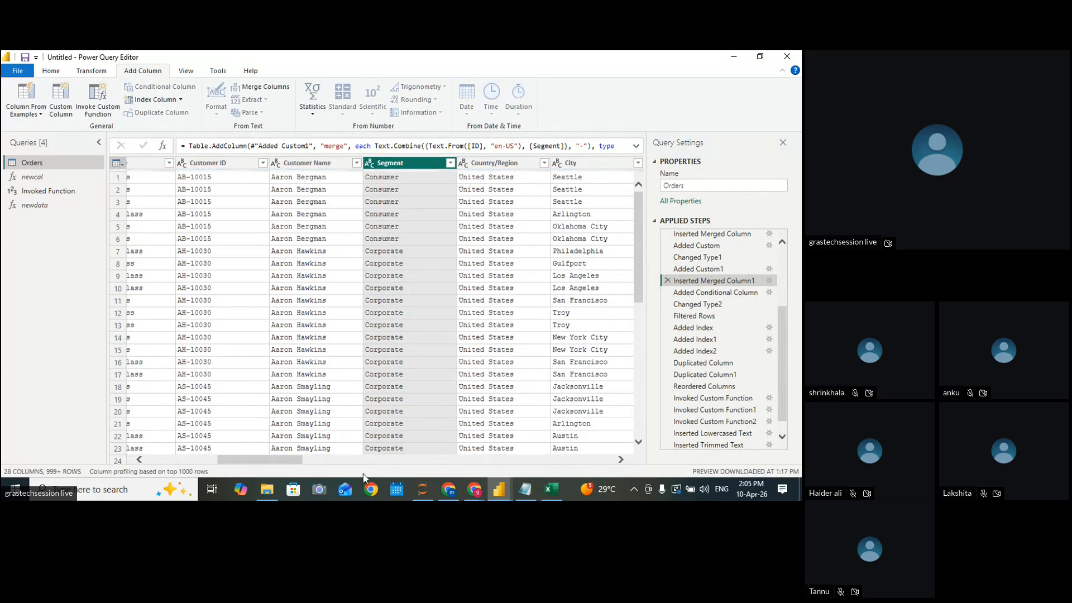
left_click_drag(301, 460, 624, 460)
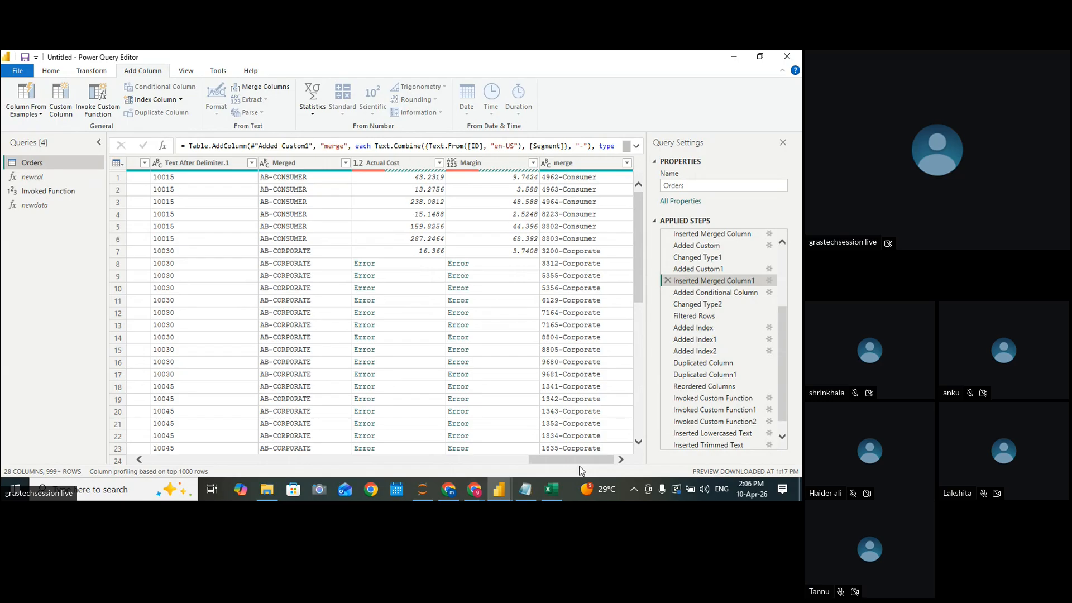
Add the Postal Code, City, State and Region columns to the existing ID and Segment selection, in that order
left_click_drag(554, 461, 298, 465)
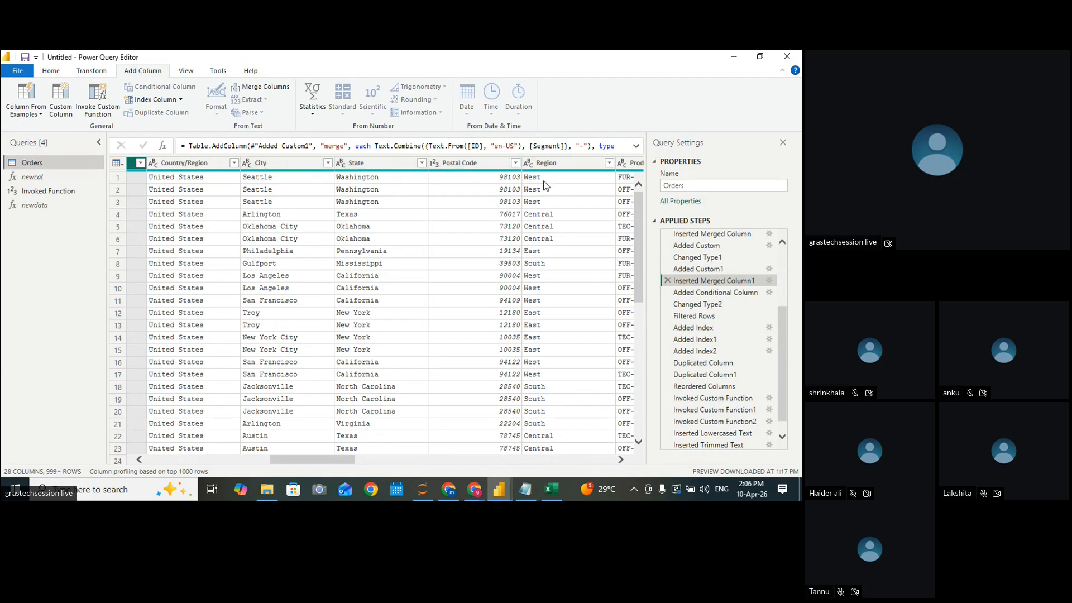
left_click(474, 167)
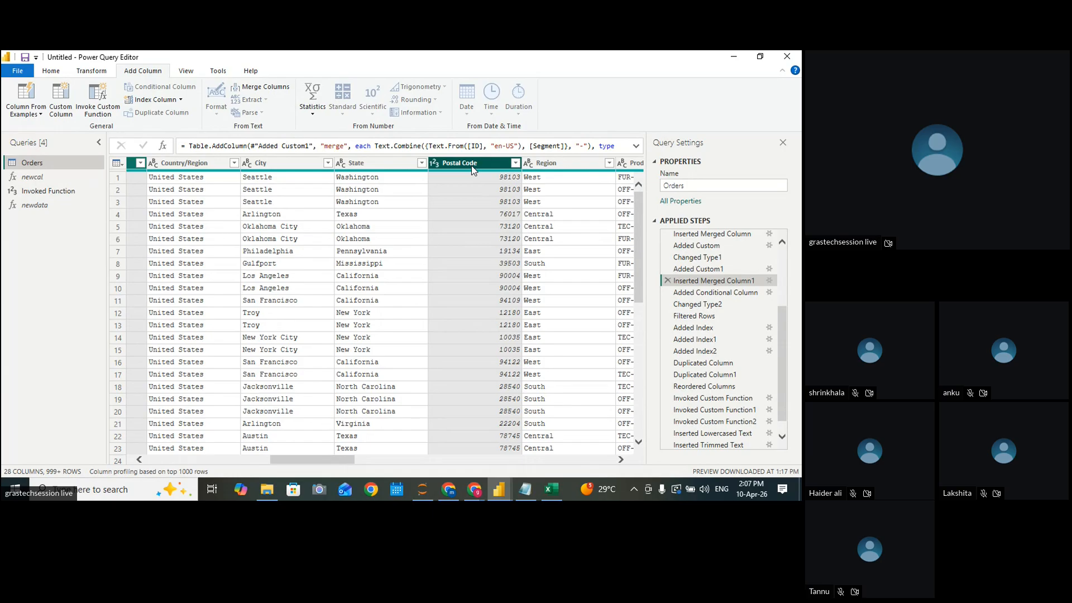
left_click(471, 165, "ctrl")
left_click(471, 165, "ctrl")
left_click(277, 169, "ctrl")
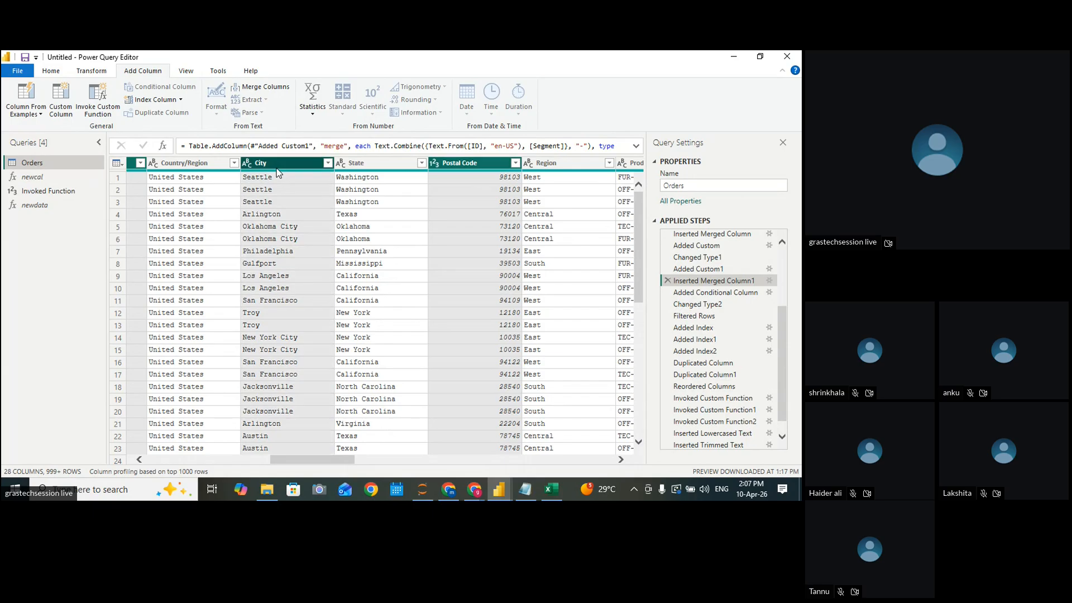
left_click(370, 167, "ctrl")
left_click(548, 167, "ctrl")
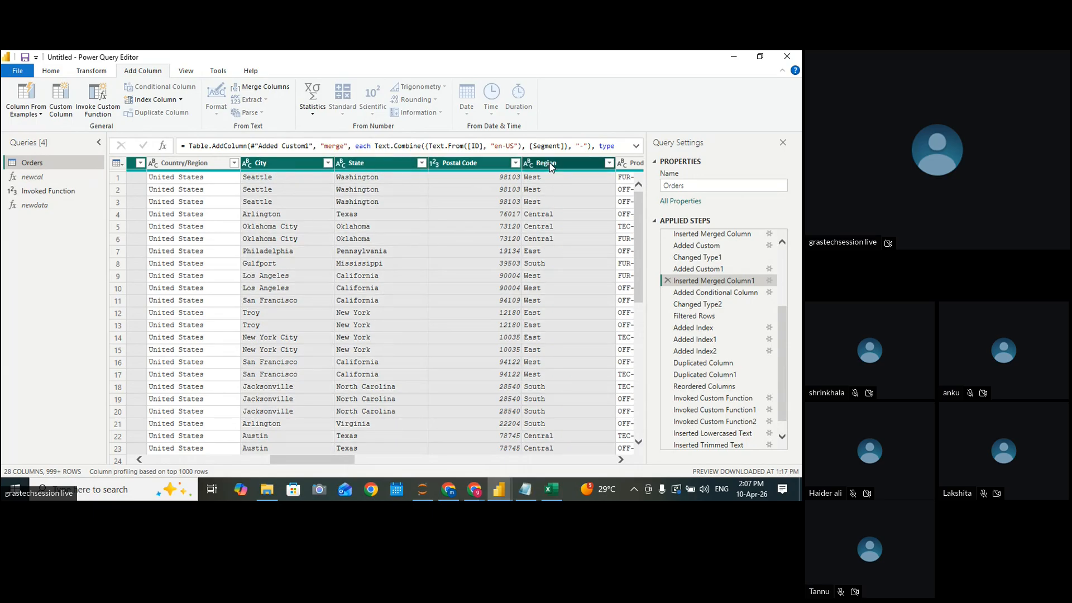
Merge the selected columns into a new column with a custom "-" separator, keeping the default column name
left_click(261, 88)
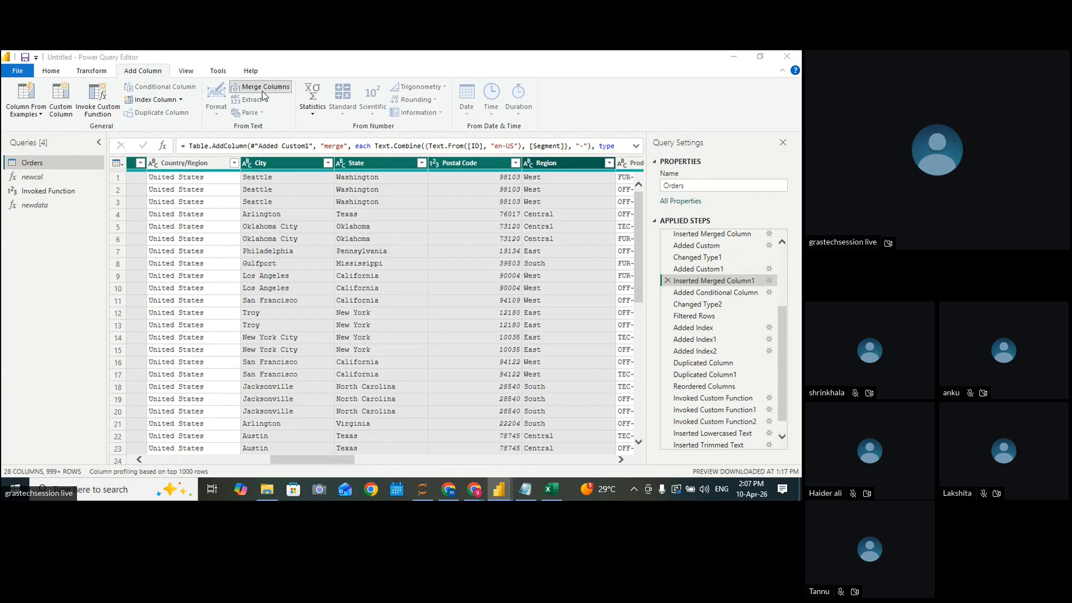
left_click(506, 294)
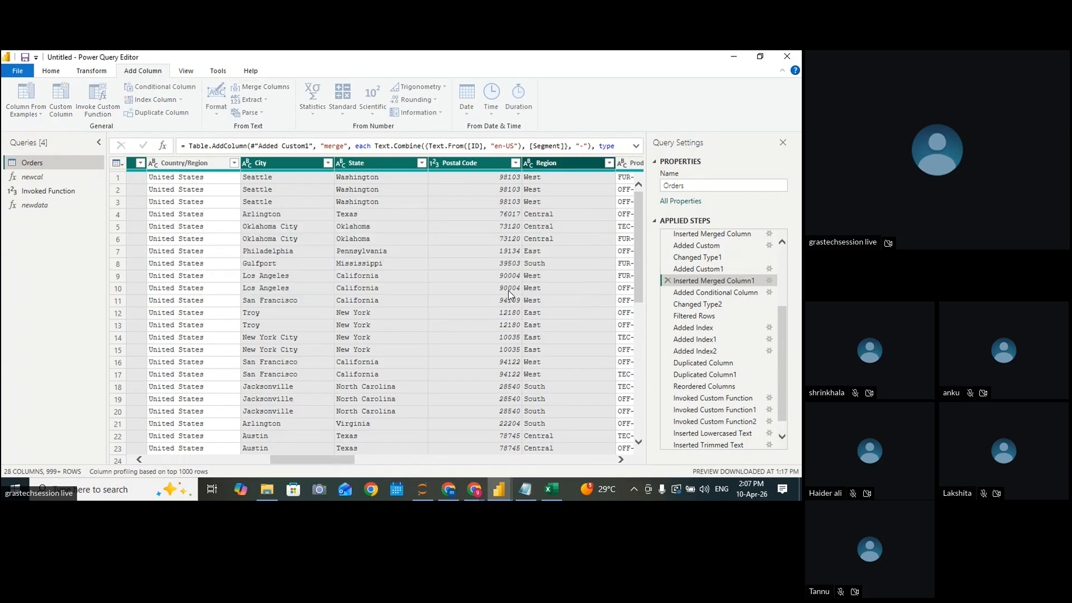
left_click(307, 255)
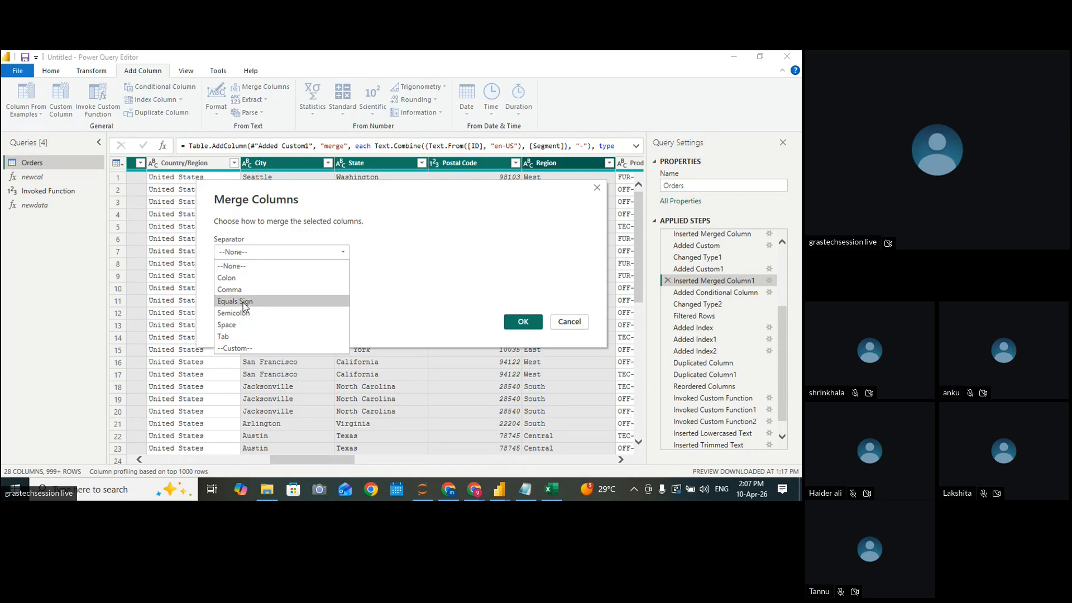
left_click(242, 346)
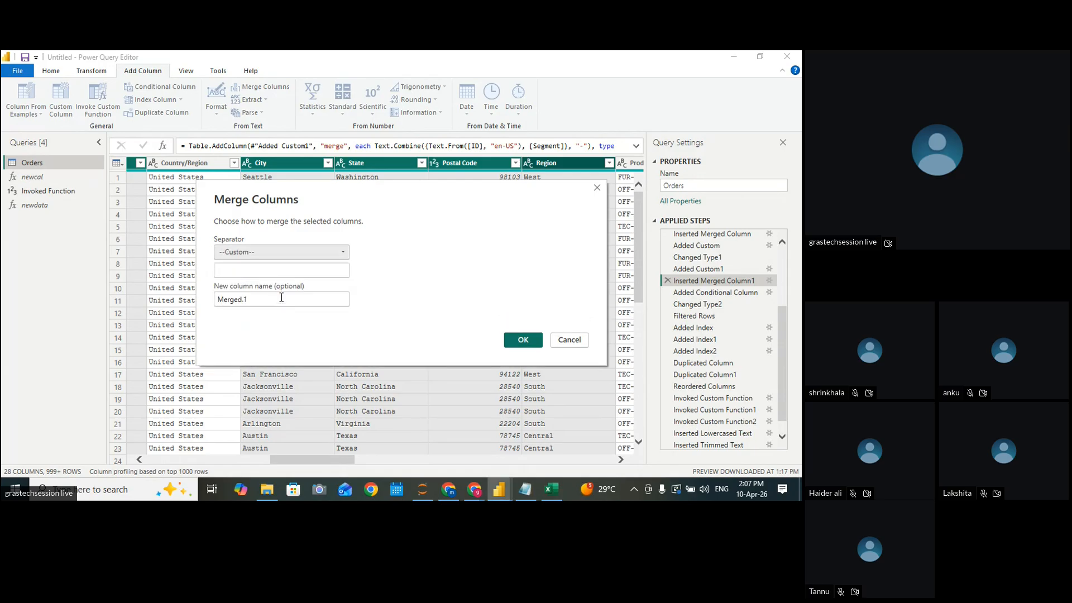
left_click(273, 272)
type("-")
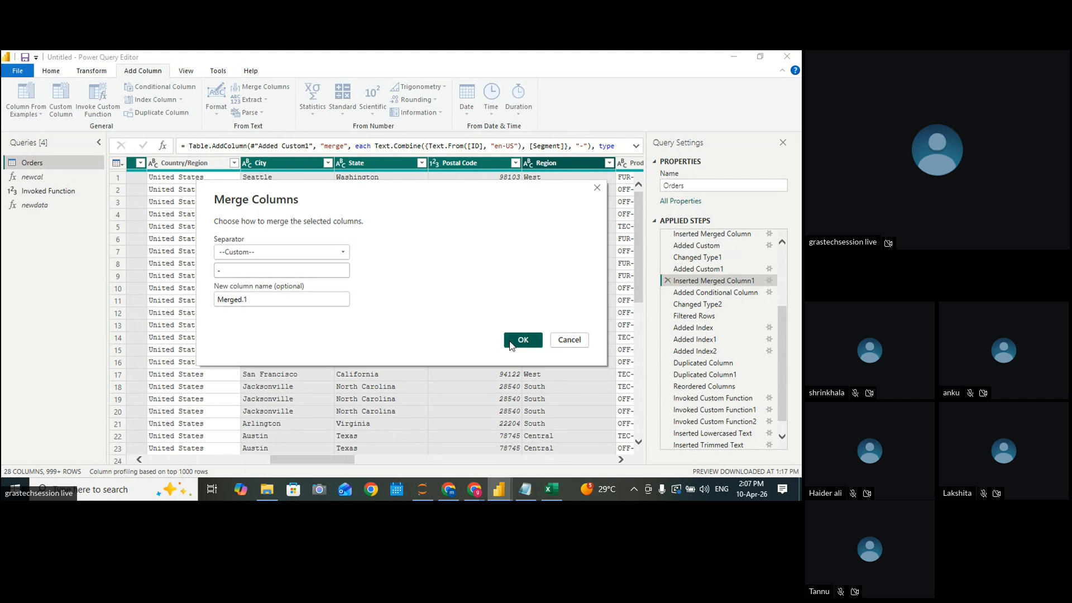
left_click(512, 339)
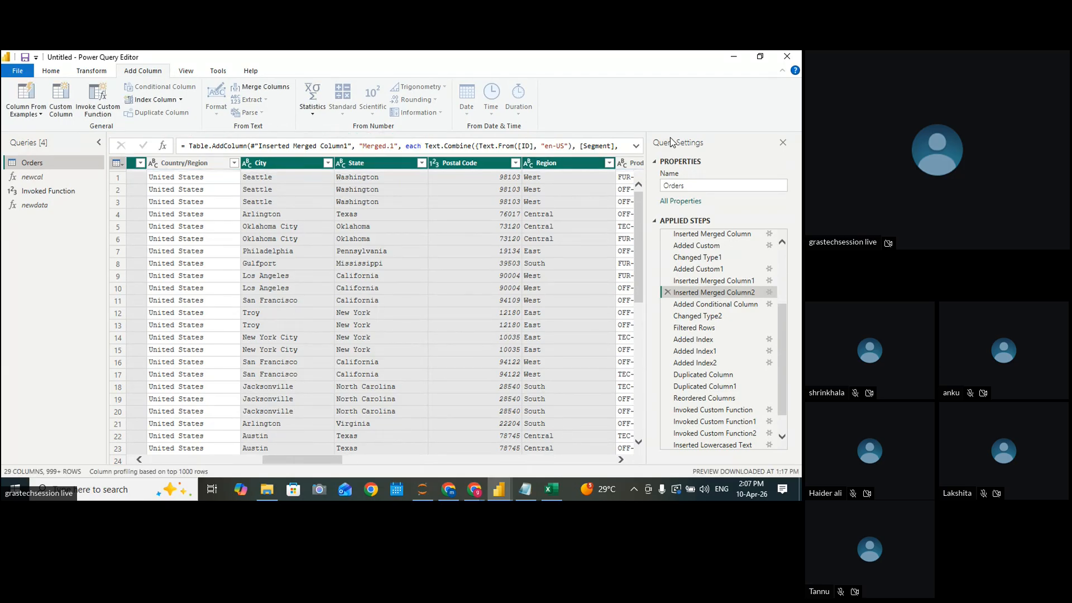
left_click_drag(330, 462, 623, 461)
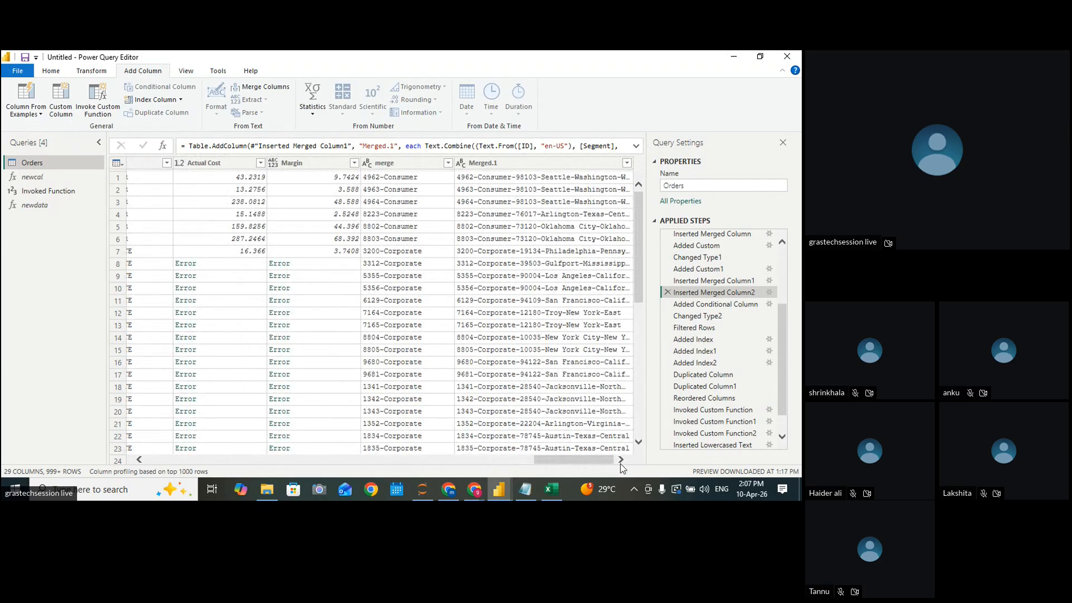
Remove the Merged.1 column from the Orders query, inserting the removal as an intermediate step
left_click(456, 163)
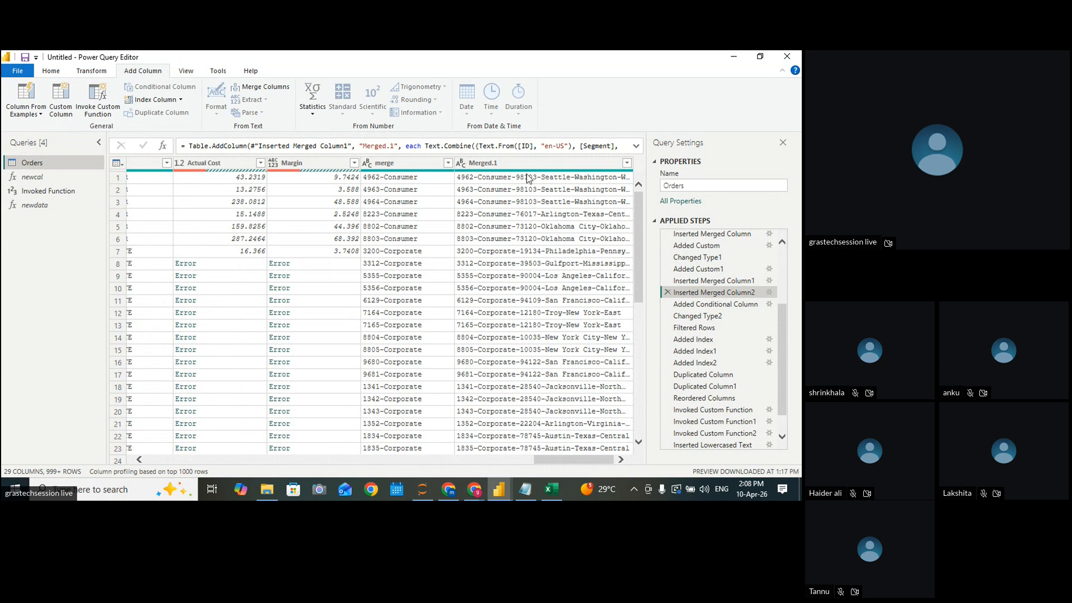
mouse_move(523, 174)
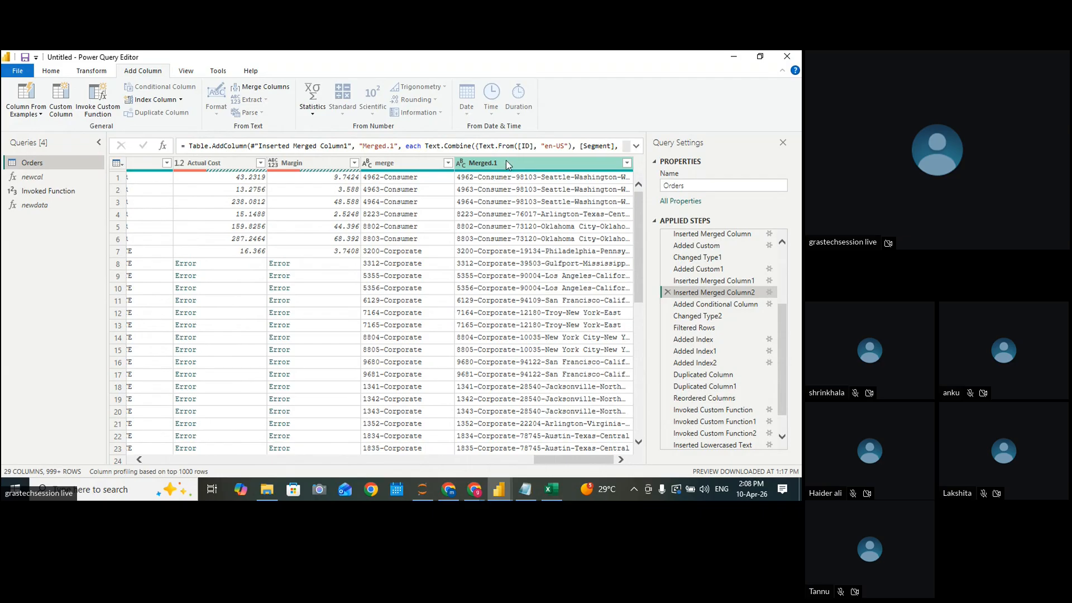
right_click(521, 165)
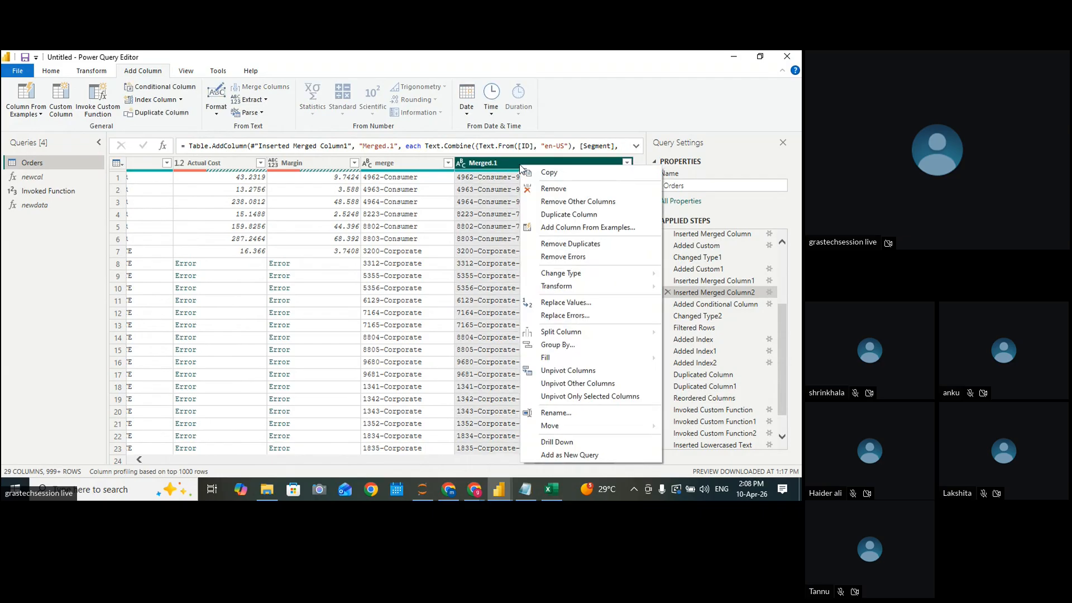
left_click(549, 192)
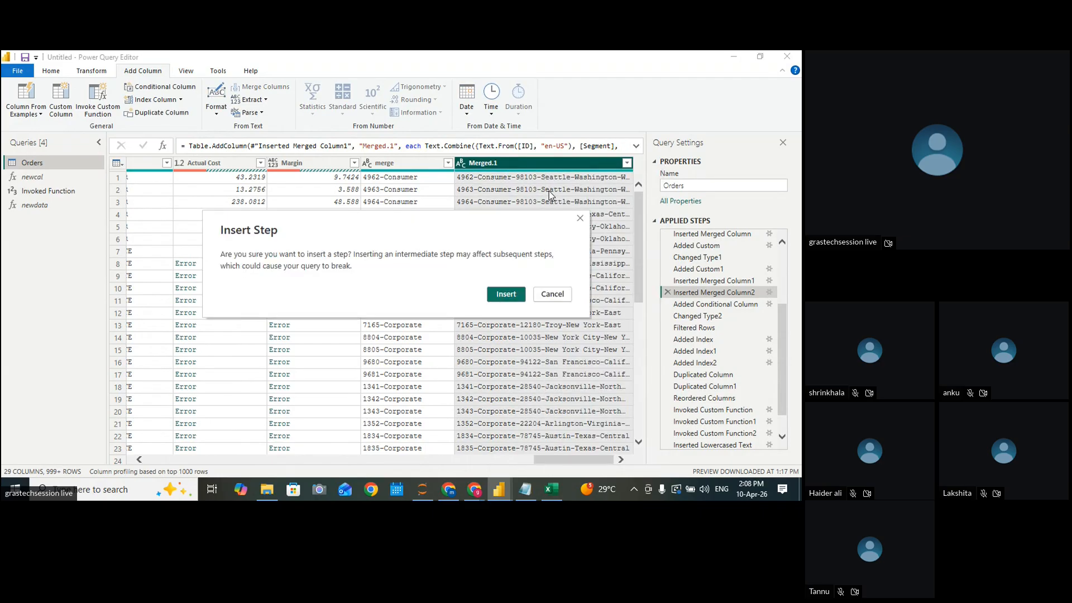
left_click(506, 294)
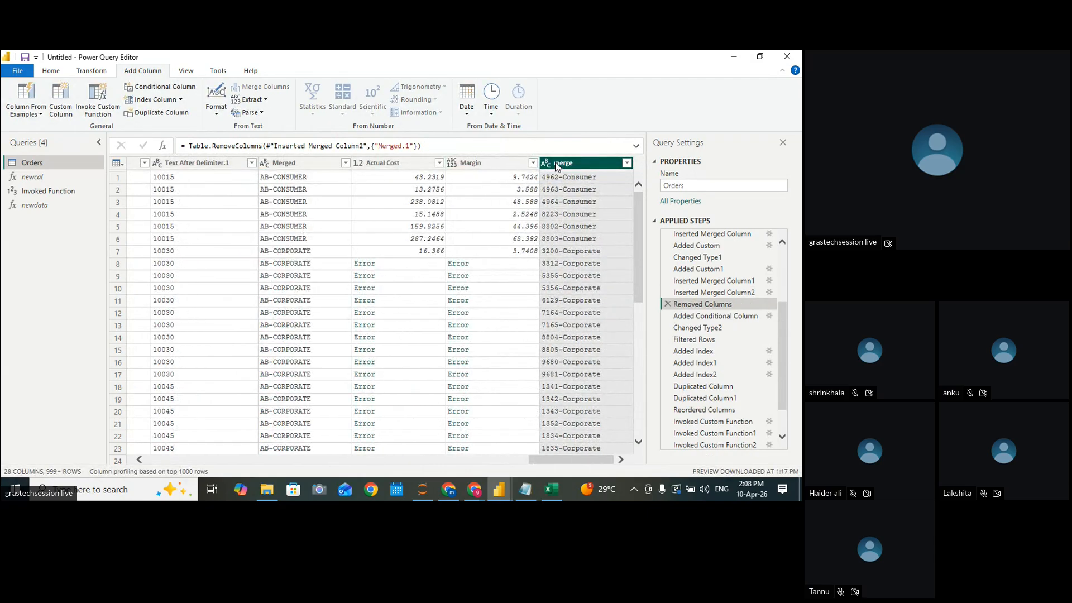
left_click_drag(527, 459, 561, 458)
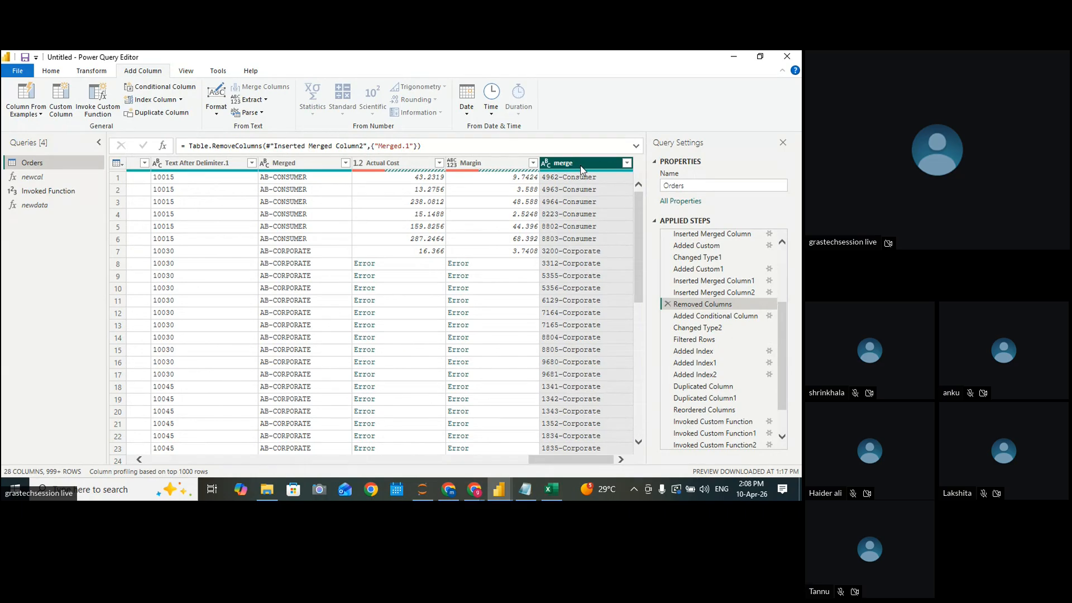
left_click(600, 147)
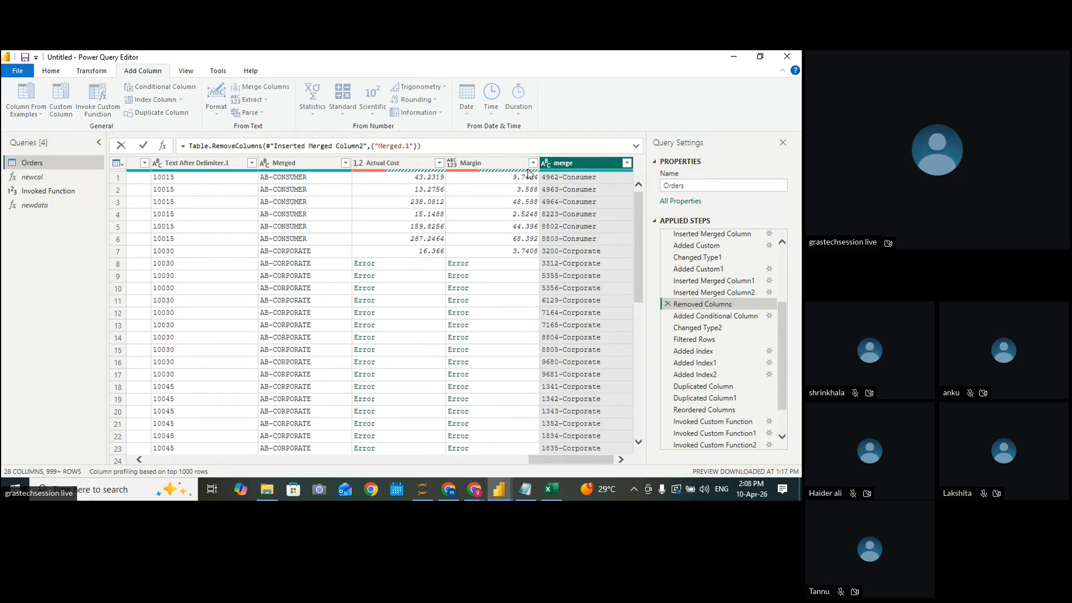
left_click(580, 164)
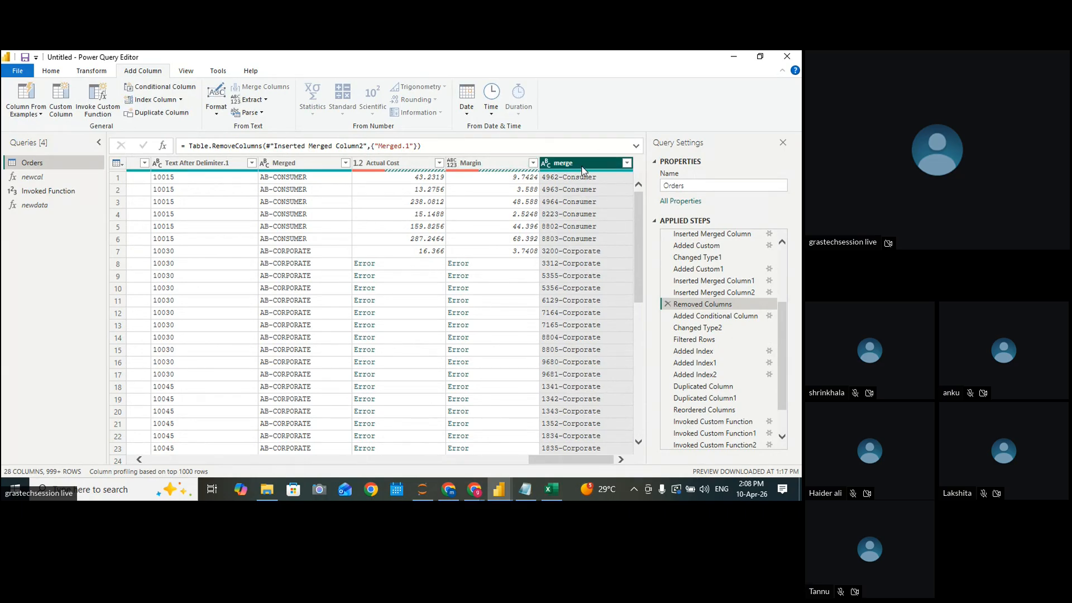
Select the Postal Code, City, State and Region columns of the Orders query, in that order
left_click(511, 189)
left_click_drag(561, 381, 302, 391)
left_click(480, 163)
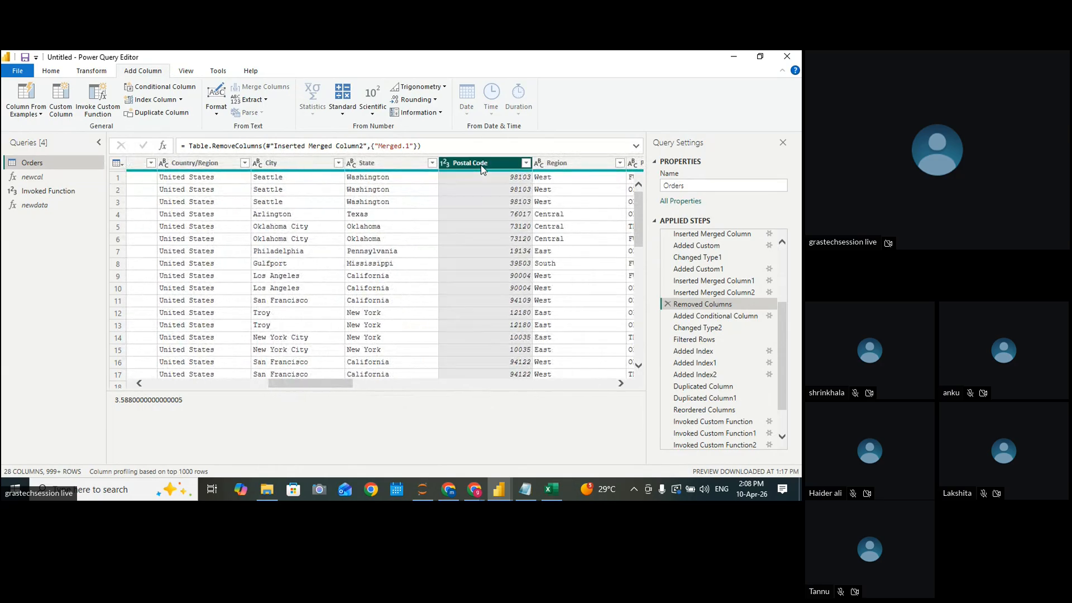
left_click(279, 162, "ctrl")
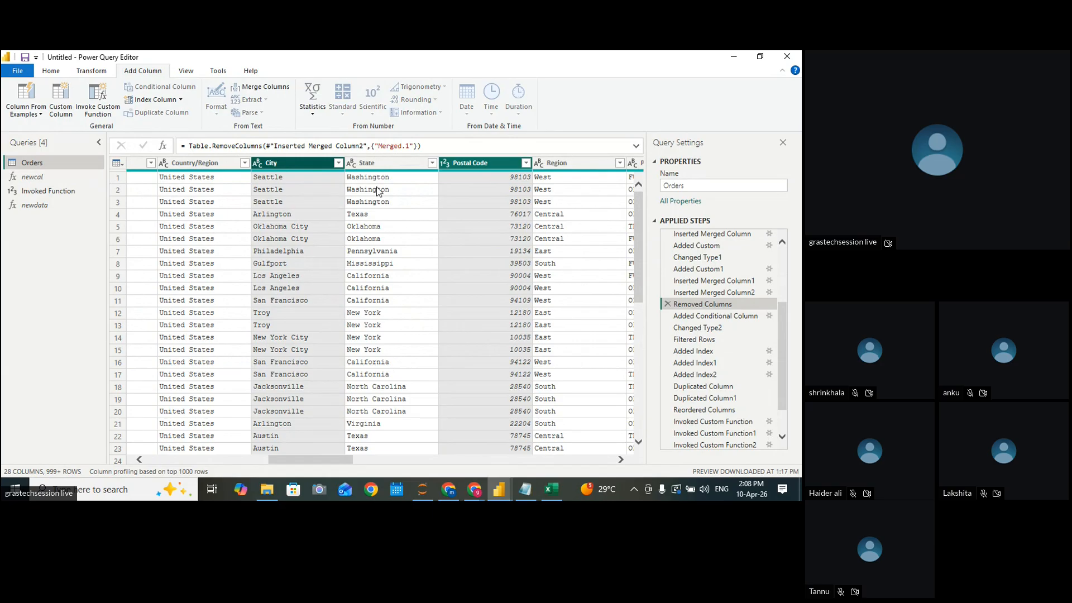
left_click(386, 163, "ctrl")
left_click(557, 163, "ctrl")
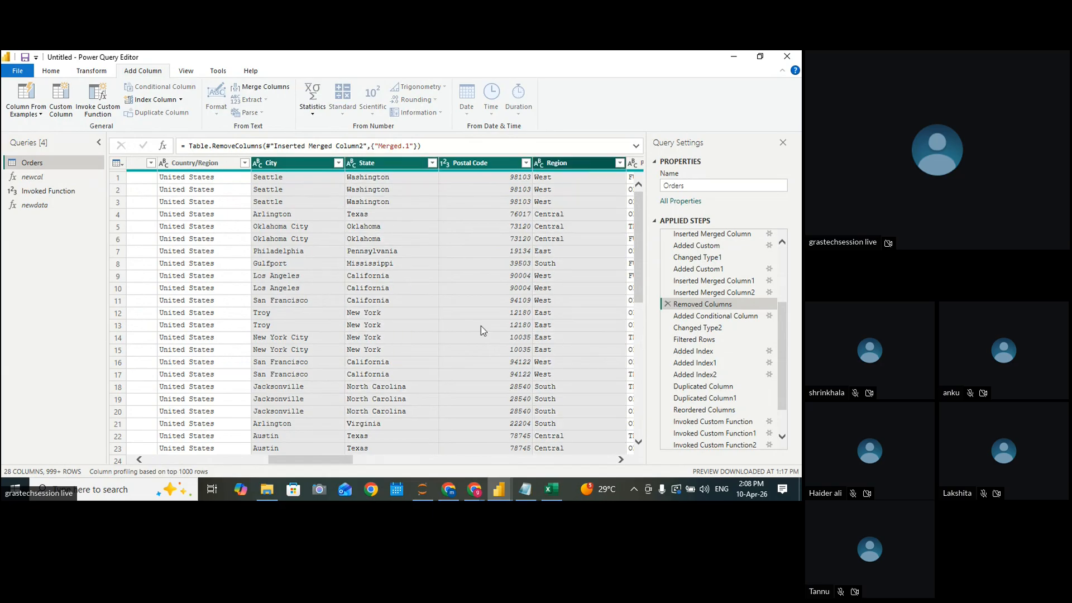
left_click_drag(340, 462, 194, 444)
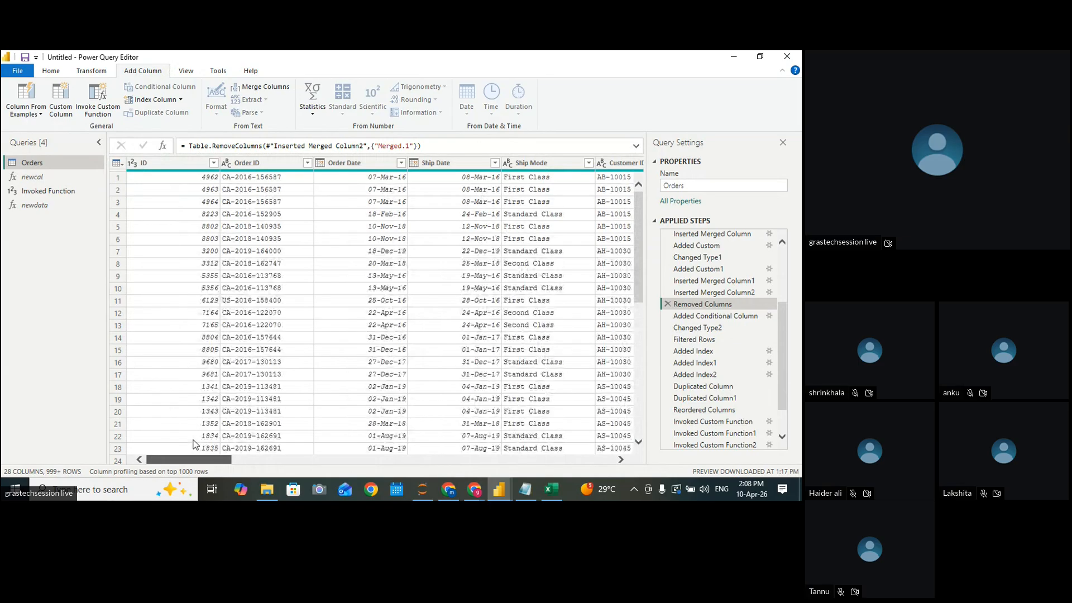
left_click(288, 88)
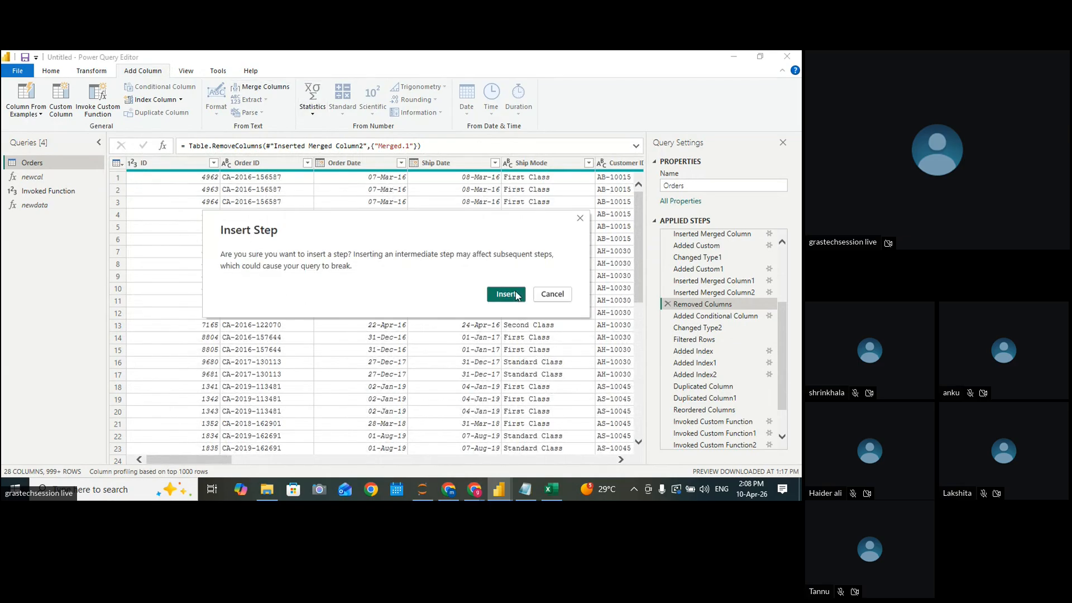
left_click_drag(390, 224, 324, 162)
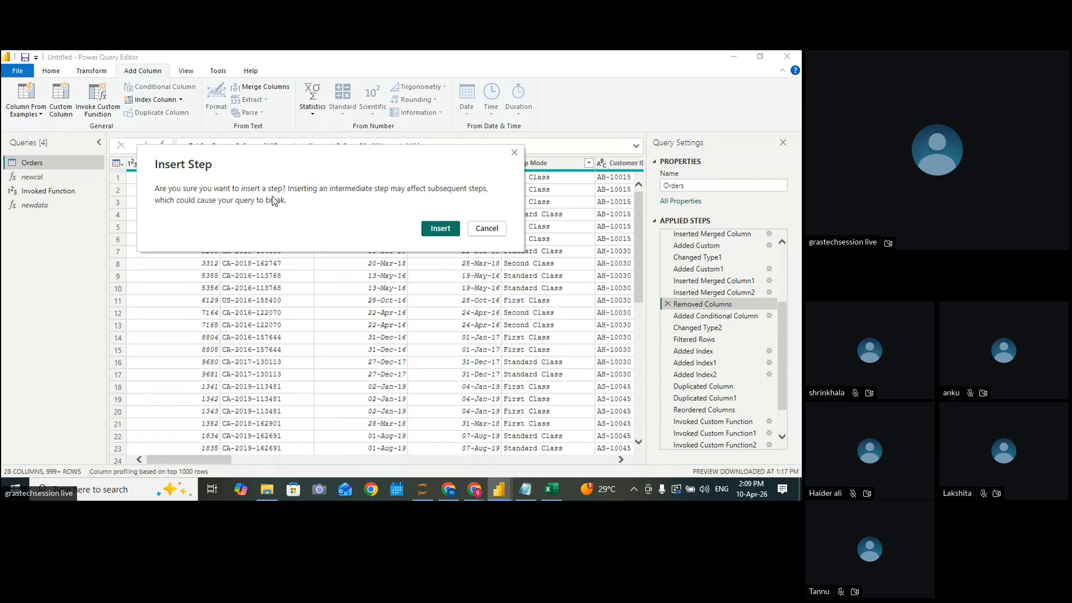
left_click(493, 230)
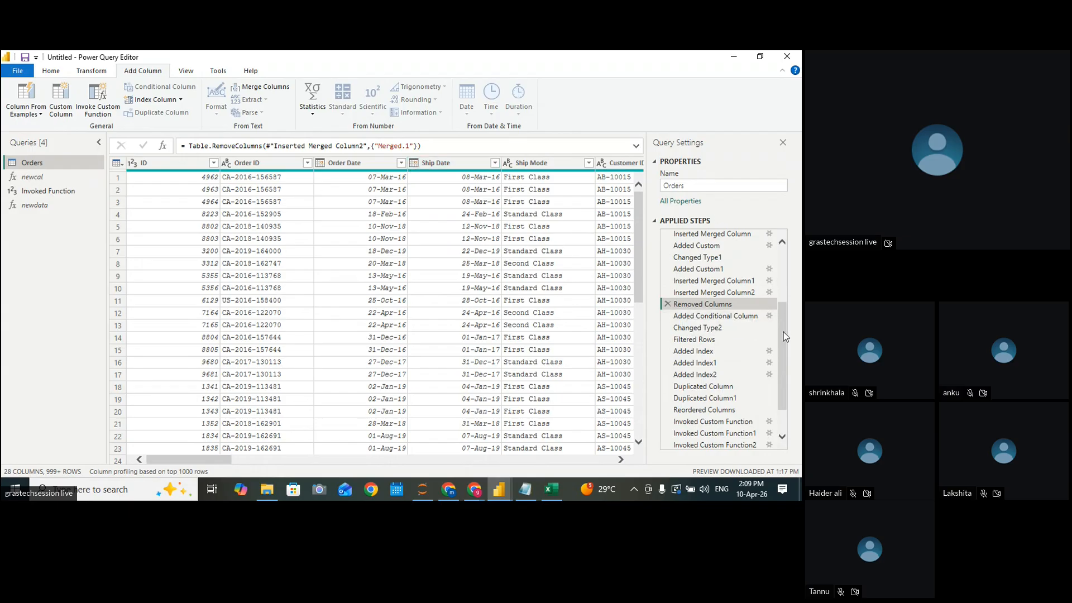
Return the Orders query to its last applied step, Inserted Prefix, keeping the column selection
scroll(782, 332, "down", 2)
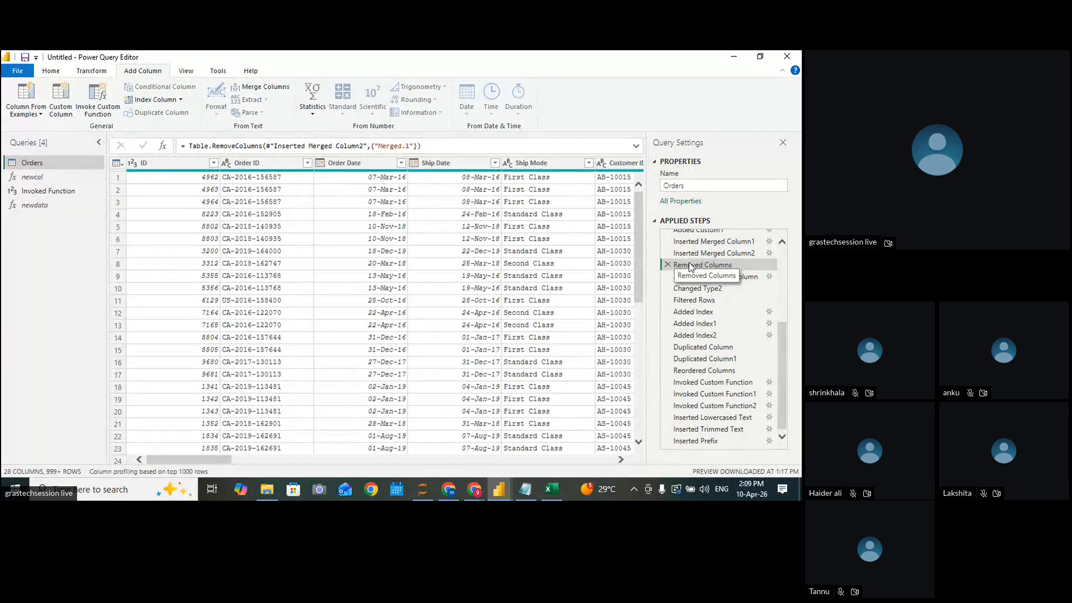
left_click(707, 442)
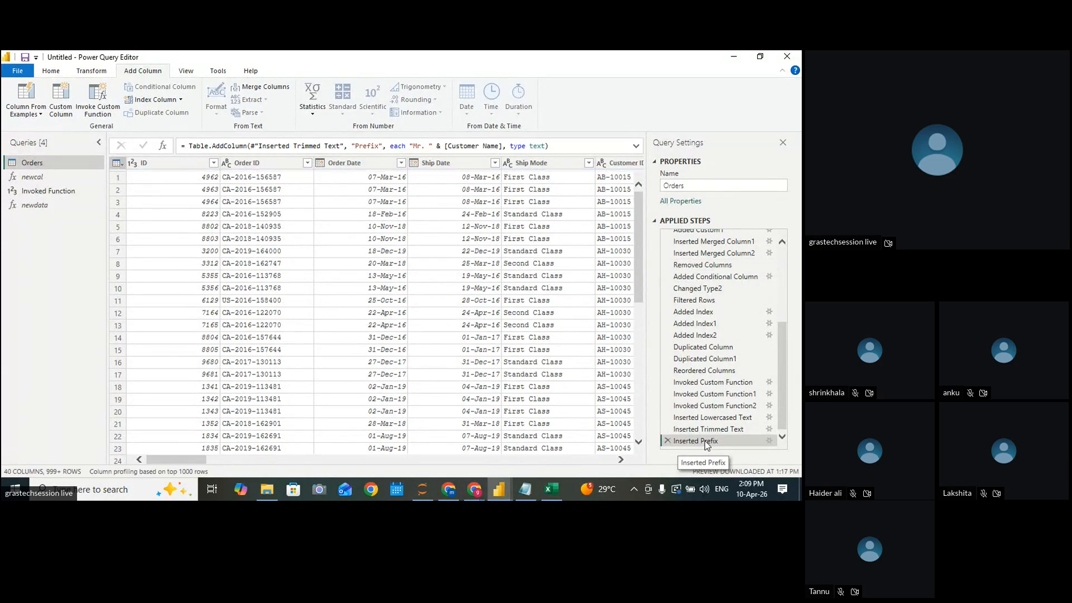
left_click(262, 89)
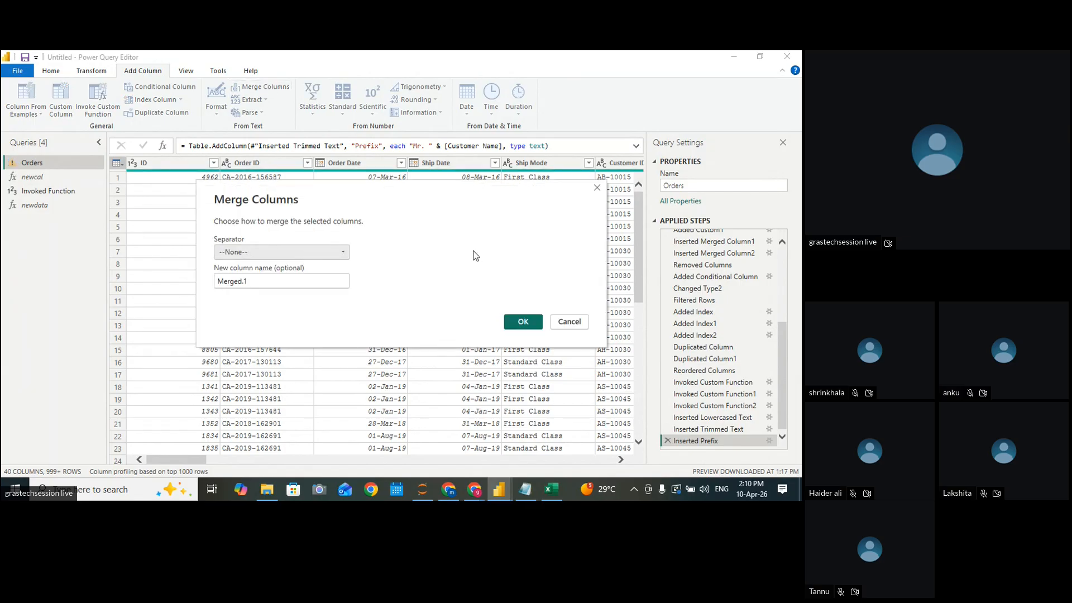
left_click(562, 324)
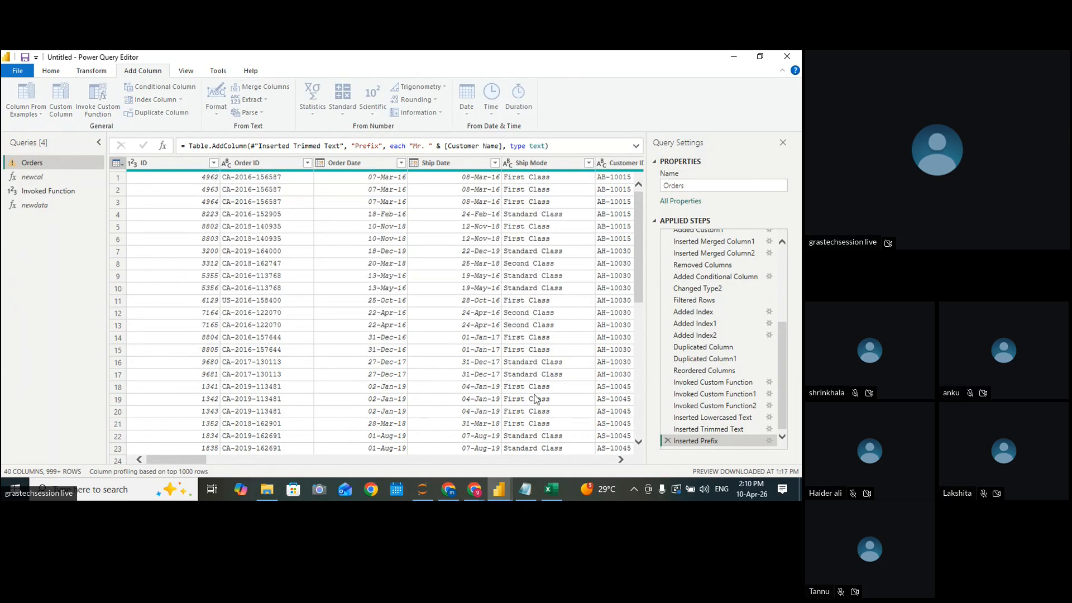
Merge the selected Postal Code, City, State and Region columns into a new column with a custom "-" separator, keeping the default name
left_click(258, 455)
mouse_move(259, 455)
left_mouse_down()
mouse_move(339, 455)
mouse_move(270, 463)
left_mouse_up()
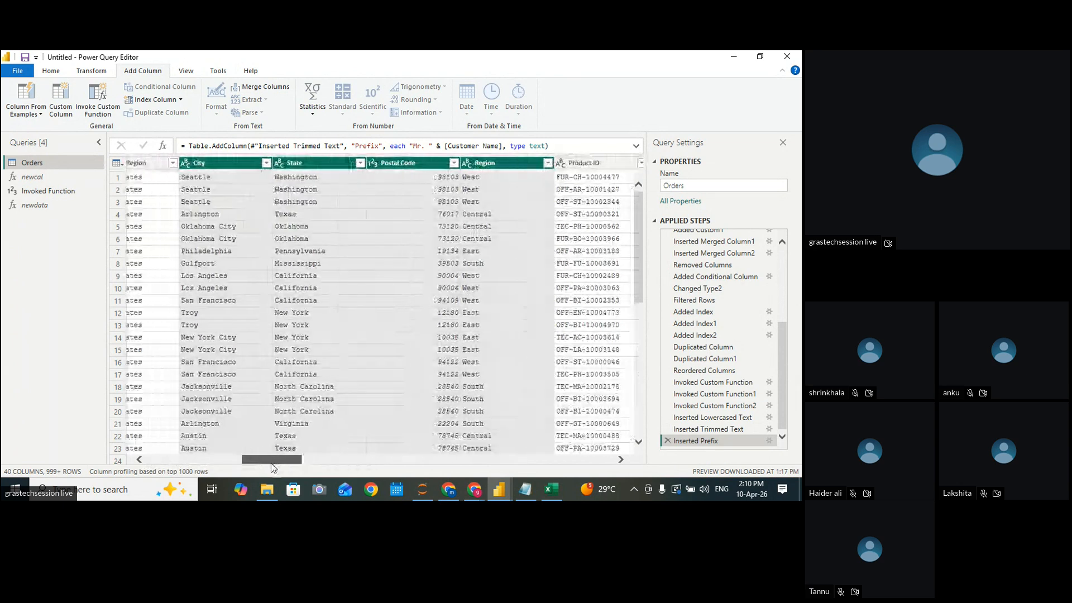
left_click(265, 90)
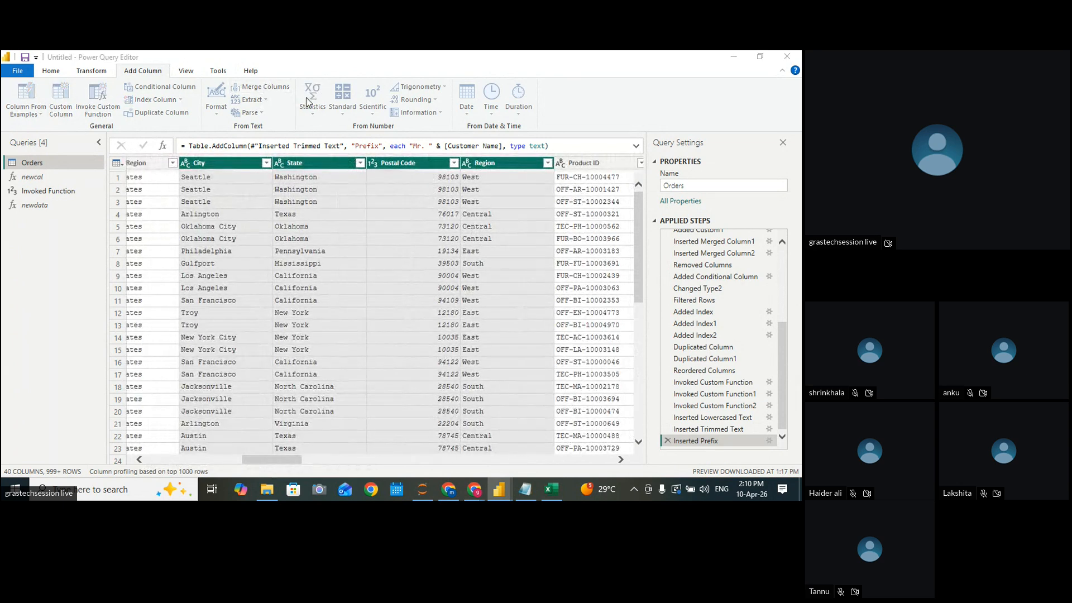
left_click(276, 252)
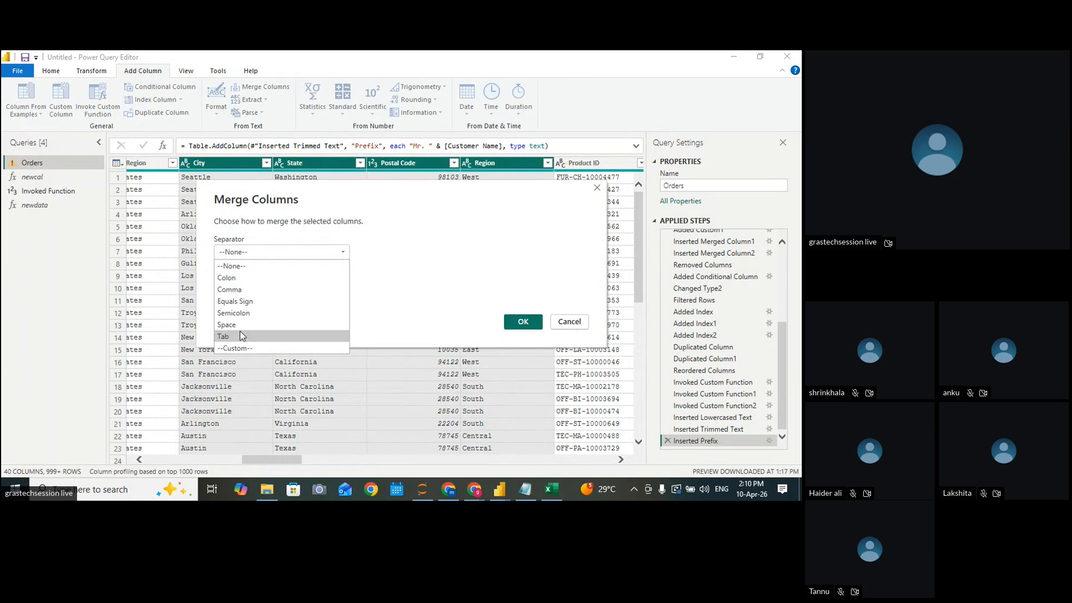
left_click(234, 348)
left_click(246, 273)
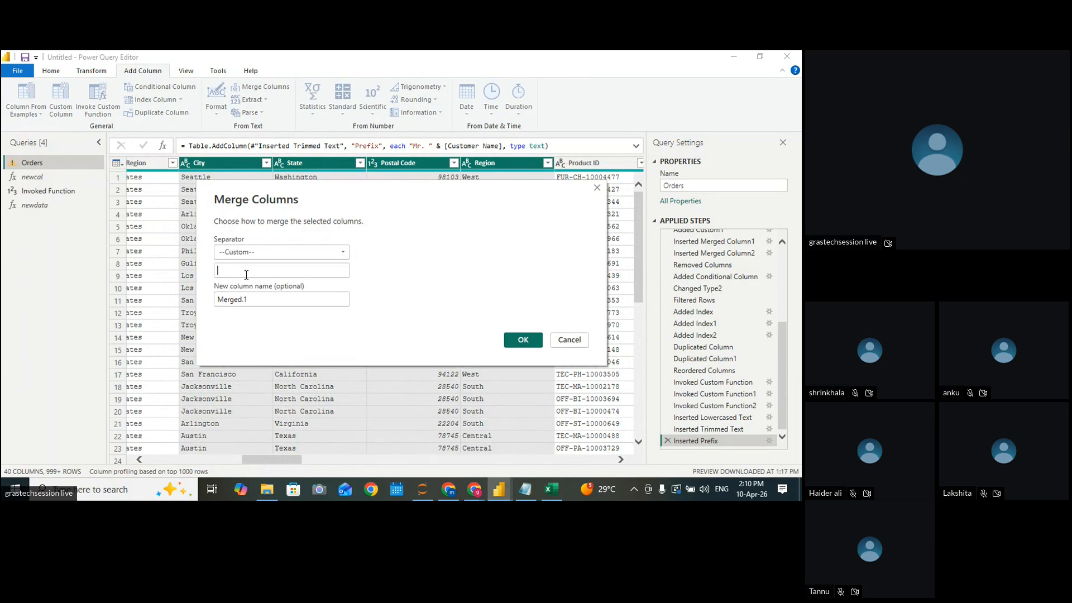
left_click(514, 338)
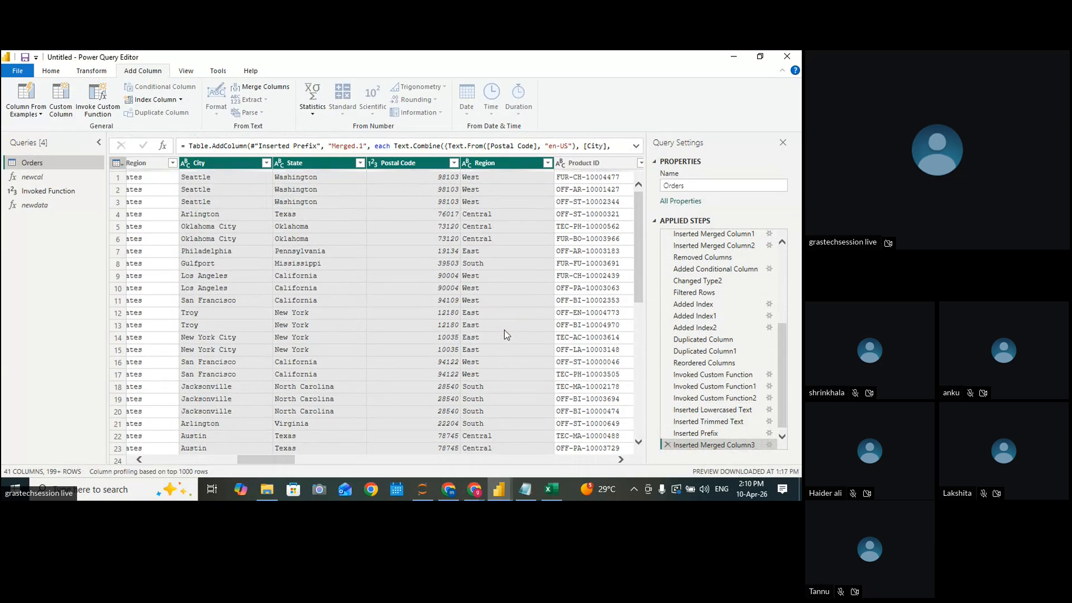
Add a column that extracts the text length of the Merged.1 column
left_click_drag(282, 459, 679, 453)
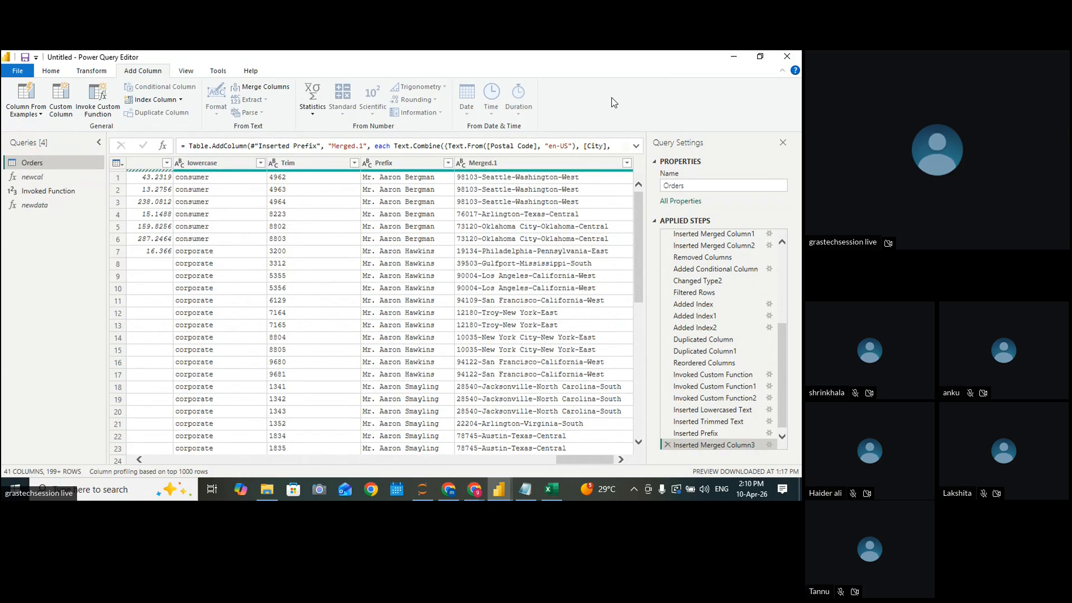
left_click(514, 162)
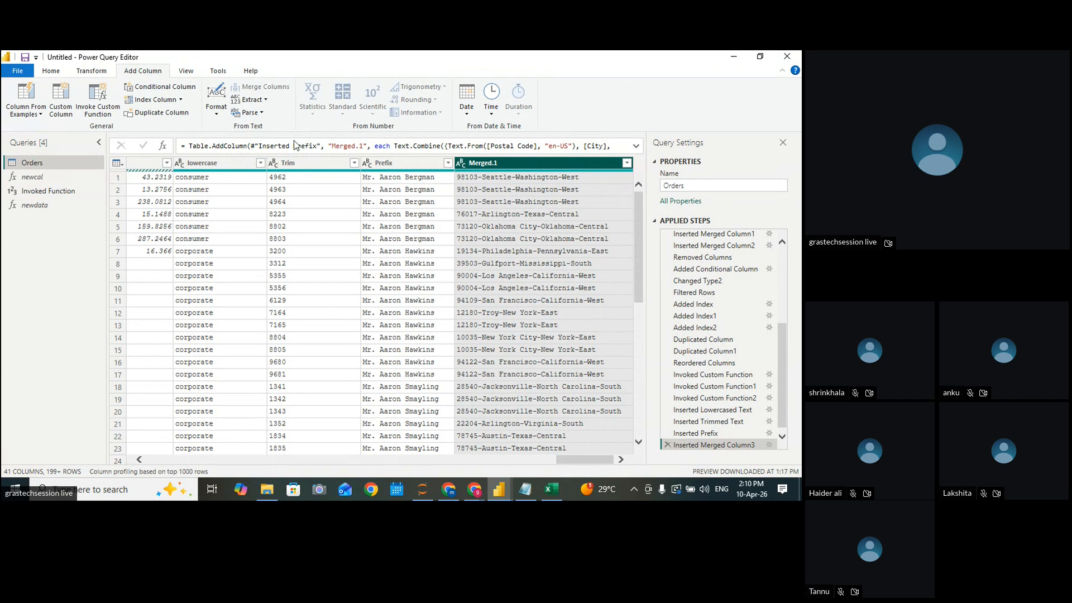
left_click(266, 100)
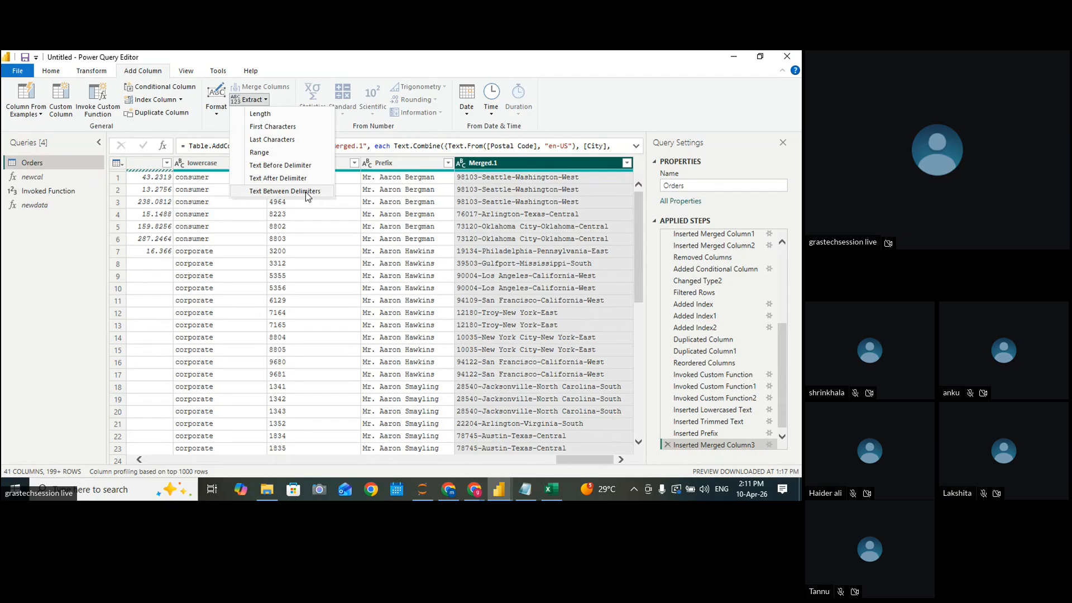
left_click(268, 115)
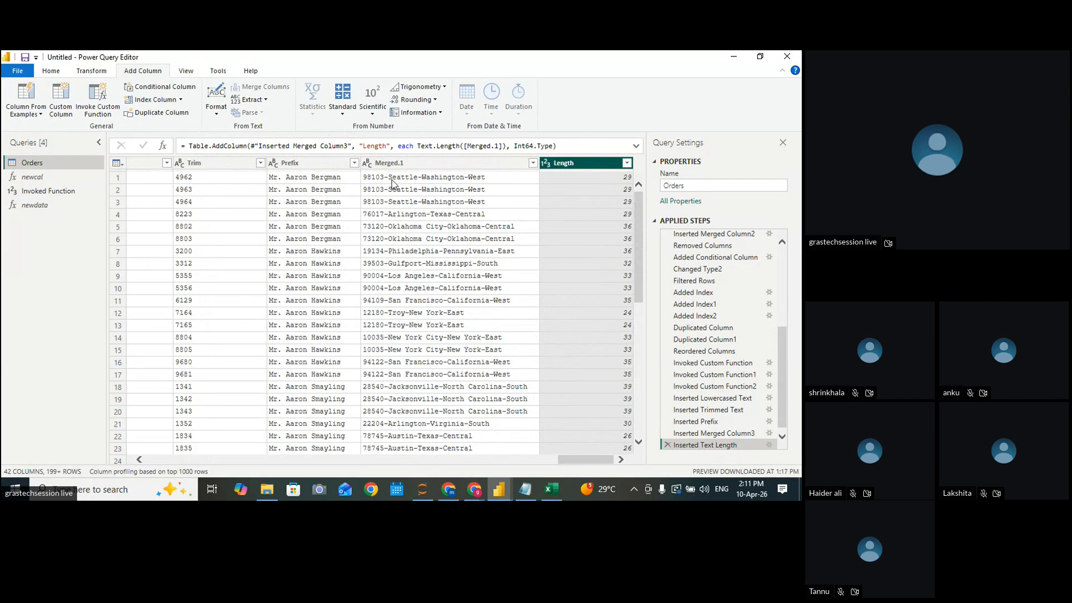
Add a column that extracts the first 6 characters of the Merged.1 column
left_click(457, 163)
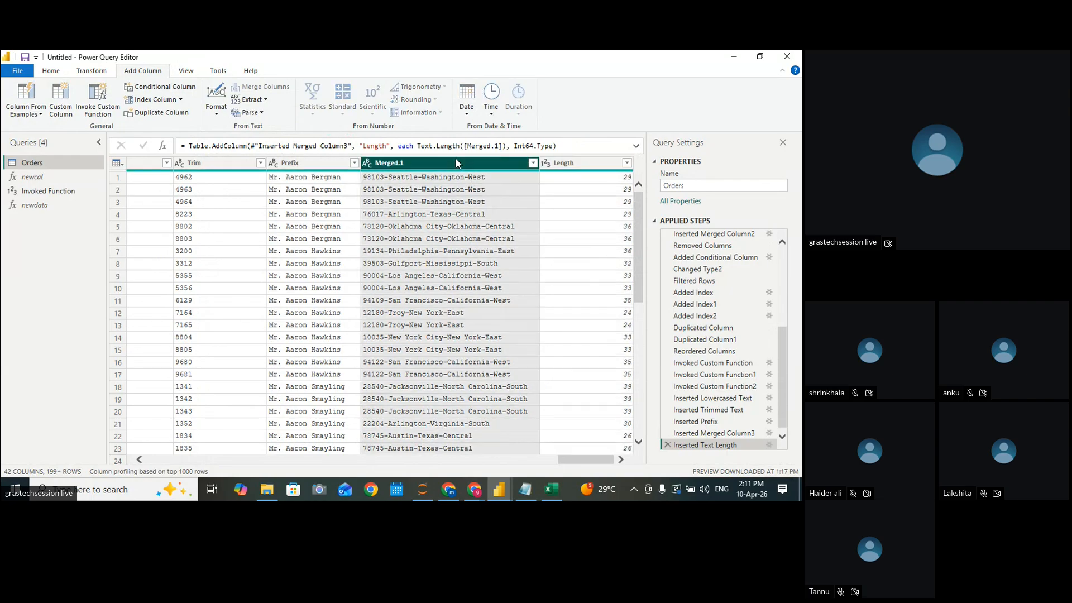
left_click(265, 100)
left_click(273, 127)
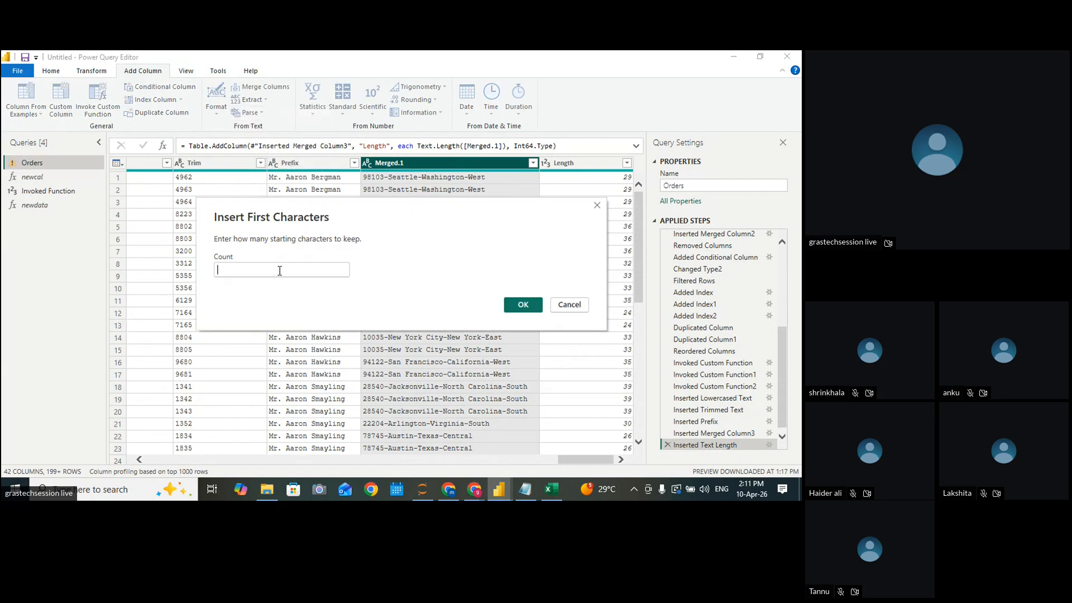
type("6")
left_click(514, 308)
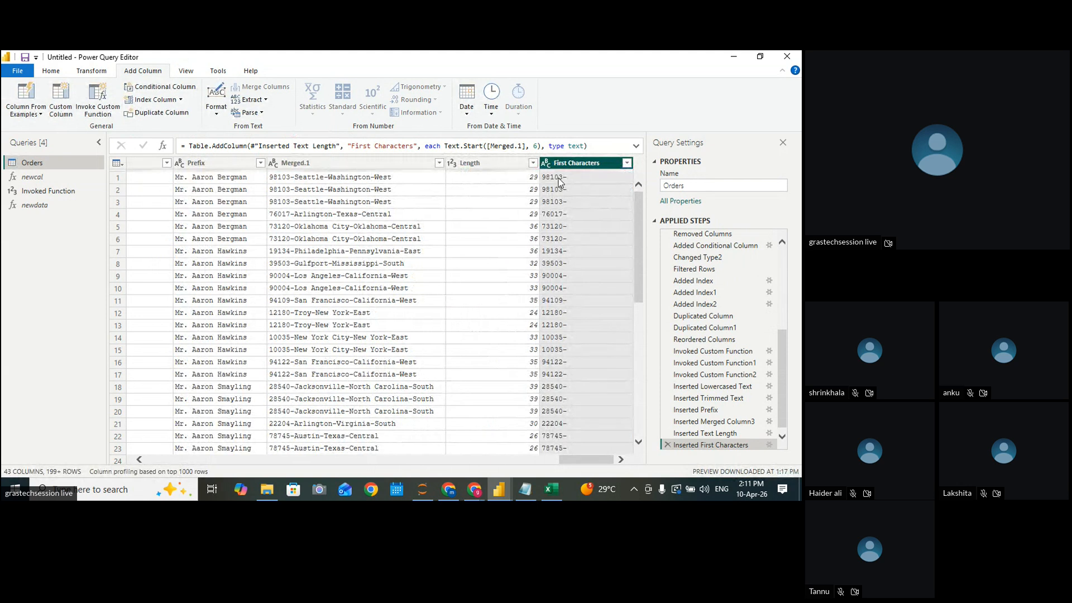
Add a column that extracts the last 6 characters of the Merged.1 column
left_click(336, 168)
left_click(266, 100)
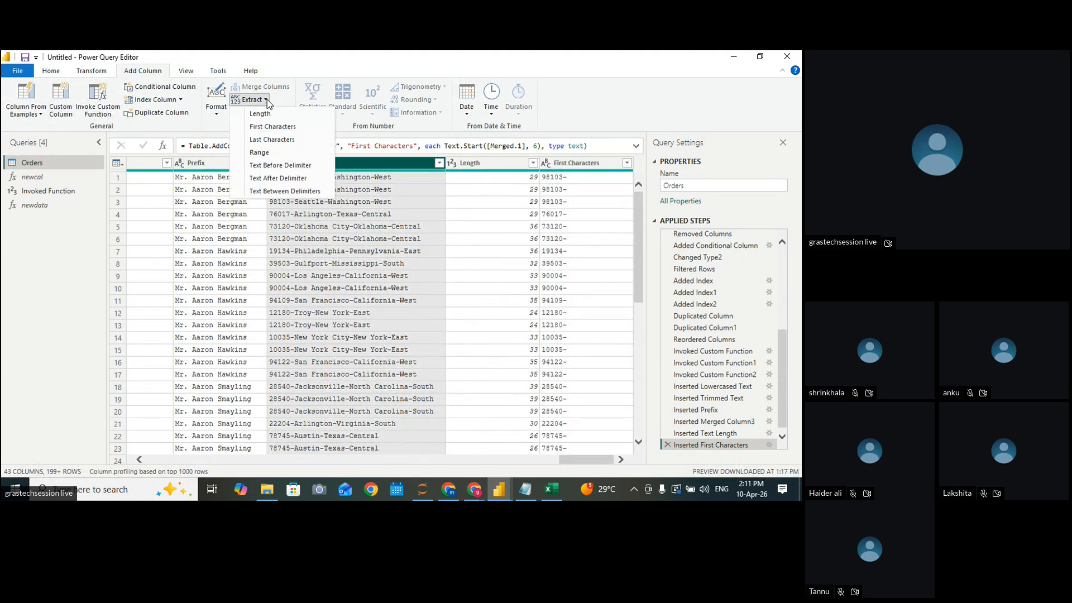
left_click(271, 140)
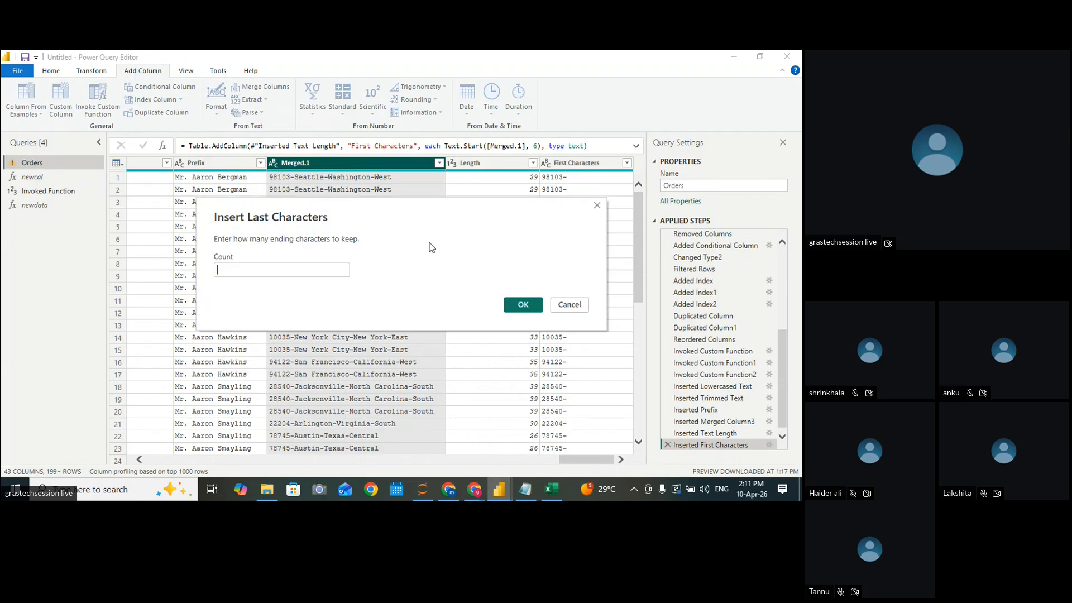
type("4")
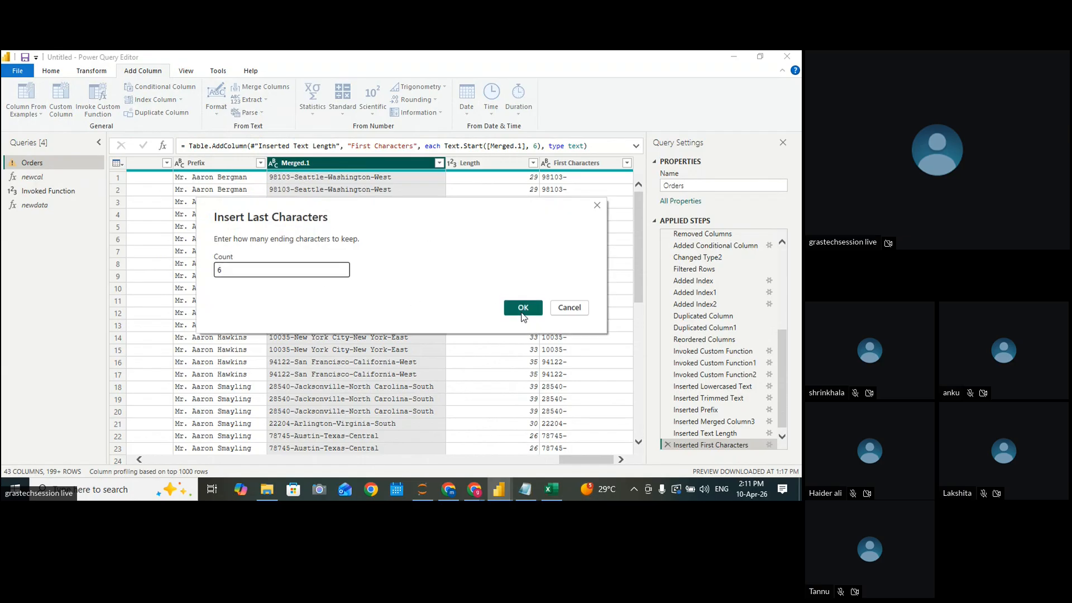
left_click(523, 306)
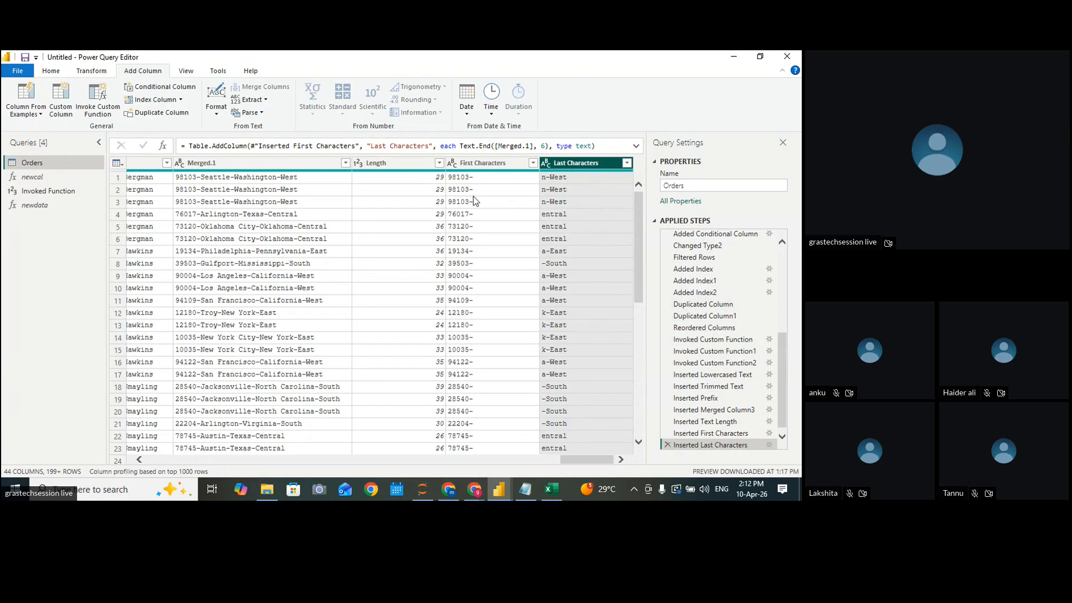
Add a column that extracts the Merged.1 text between delimiters, using "-" as both the start and end delimiter
left_click(274, 170)
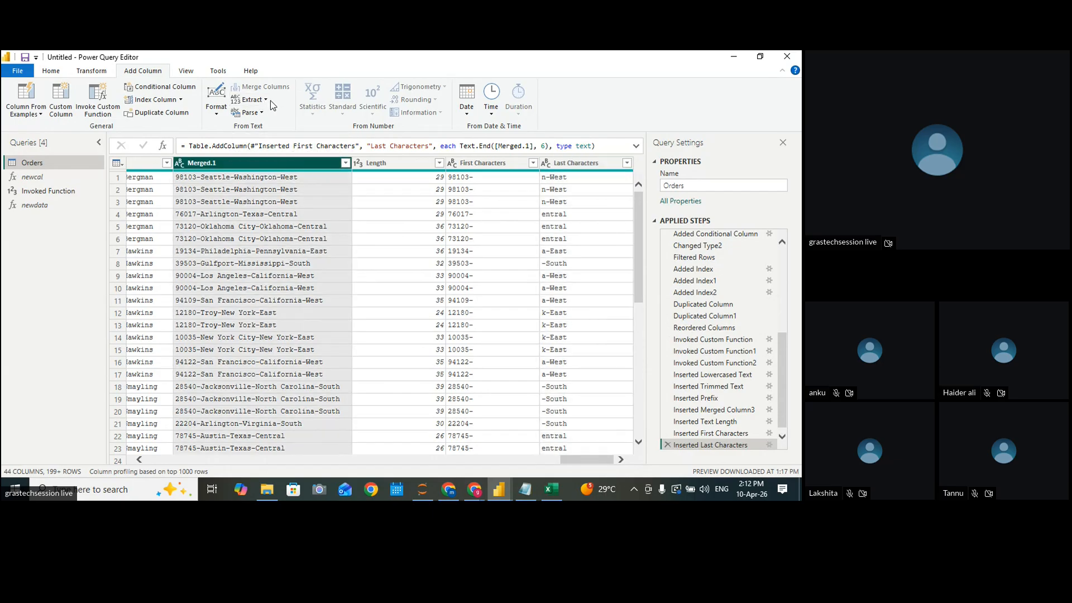
left_click(252, 99)
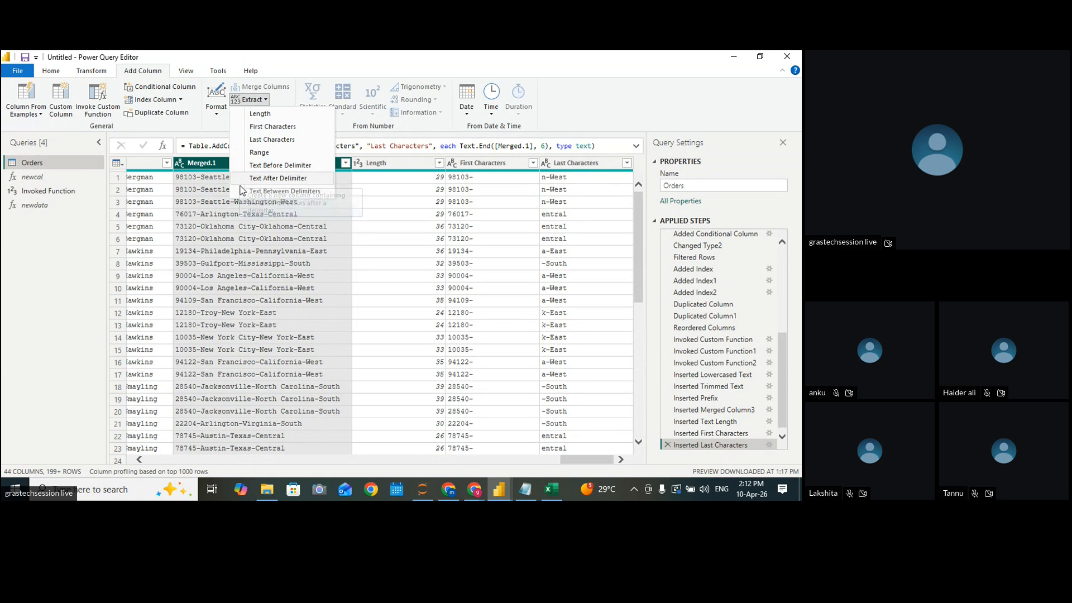
left_click(205, 210)
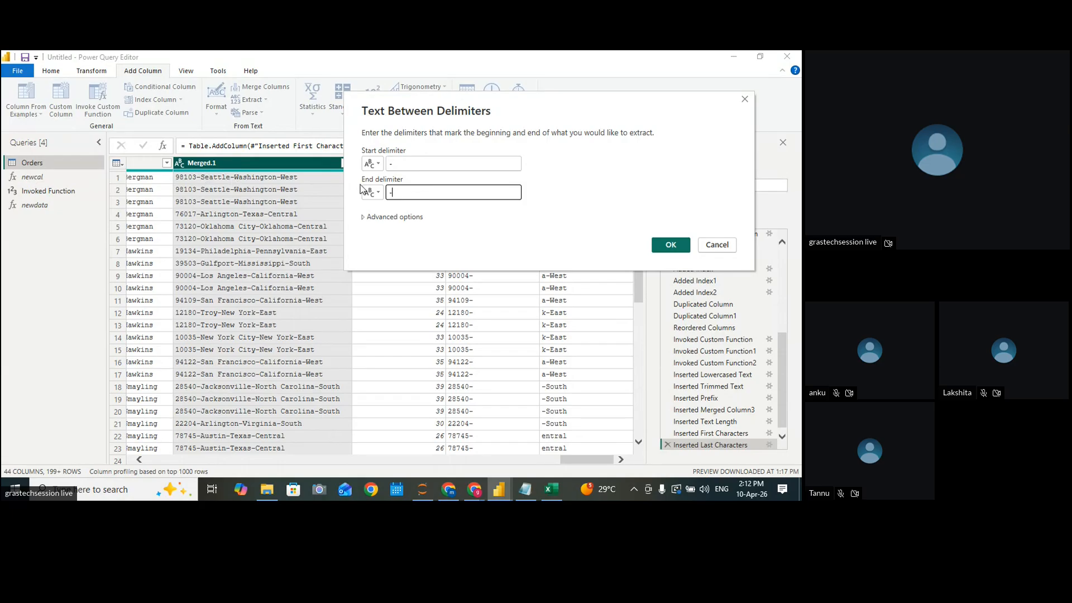
left_click(660, 244)
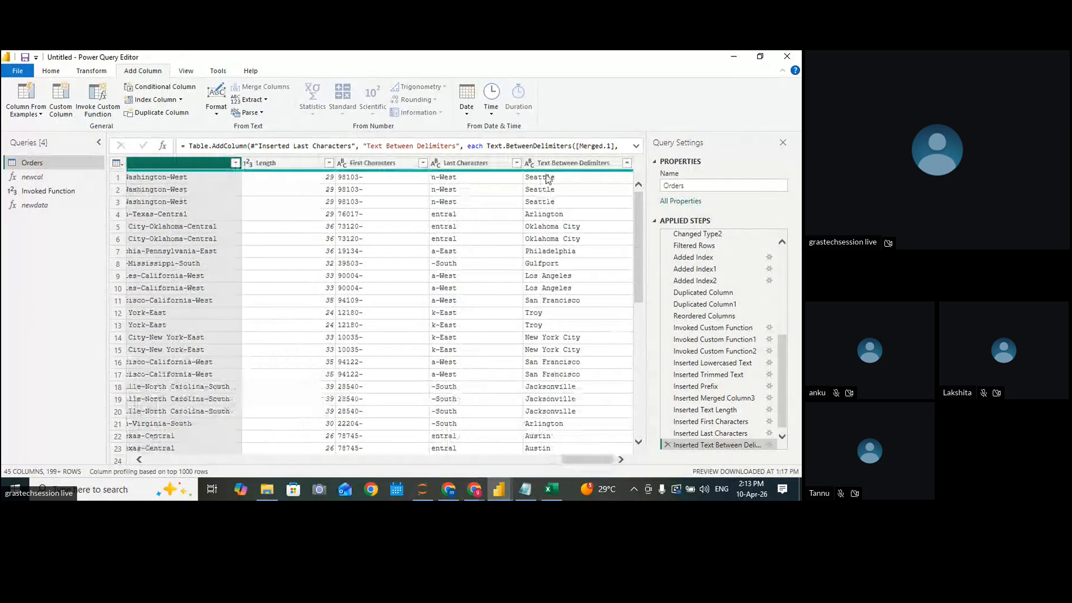
Add a column that extracts the Merged.1 text before the "-" delimiter
left_click_drag(599, 459, 577, 460)
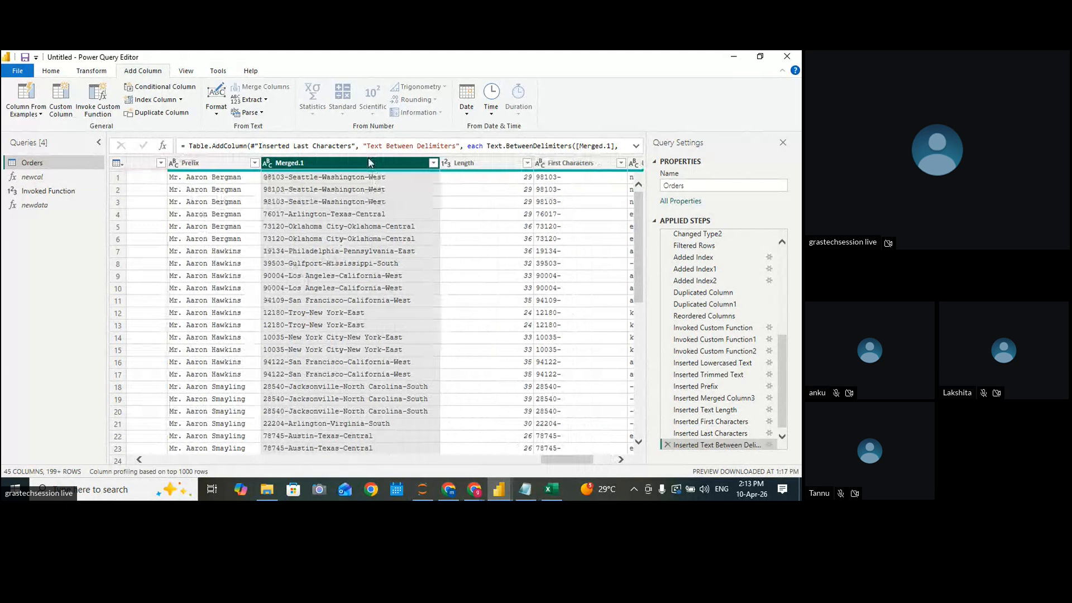
left_click(352, 178)
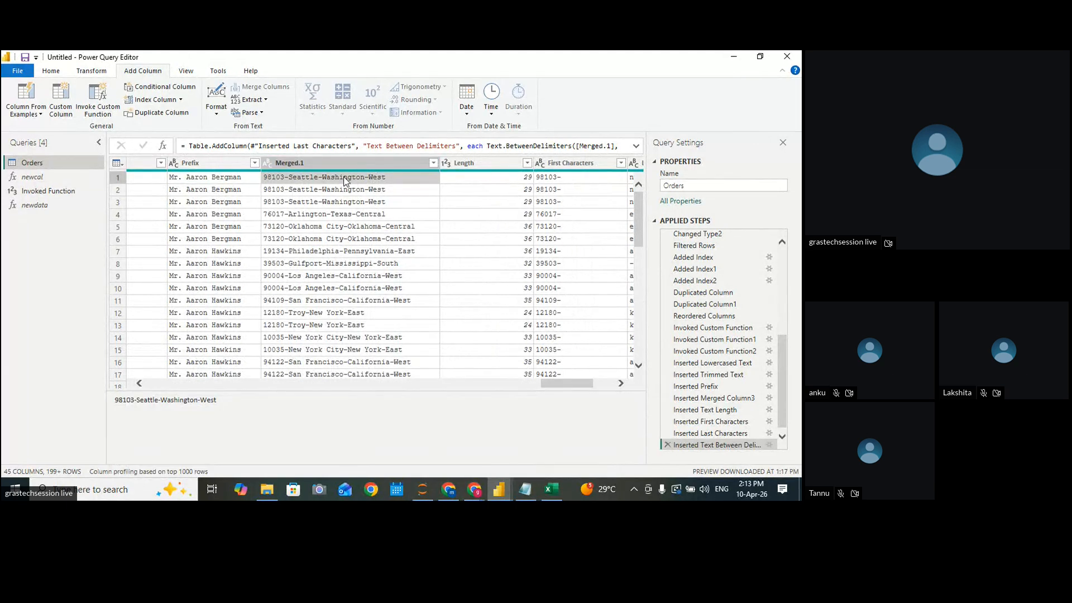
left_click(346, 161)
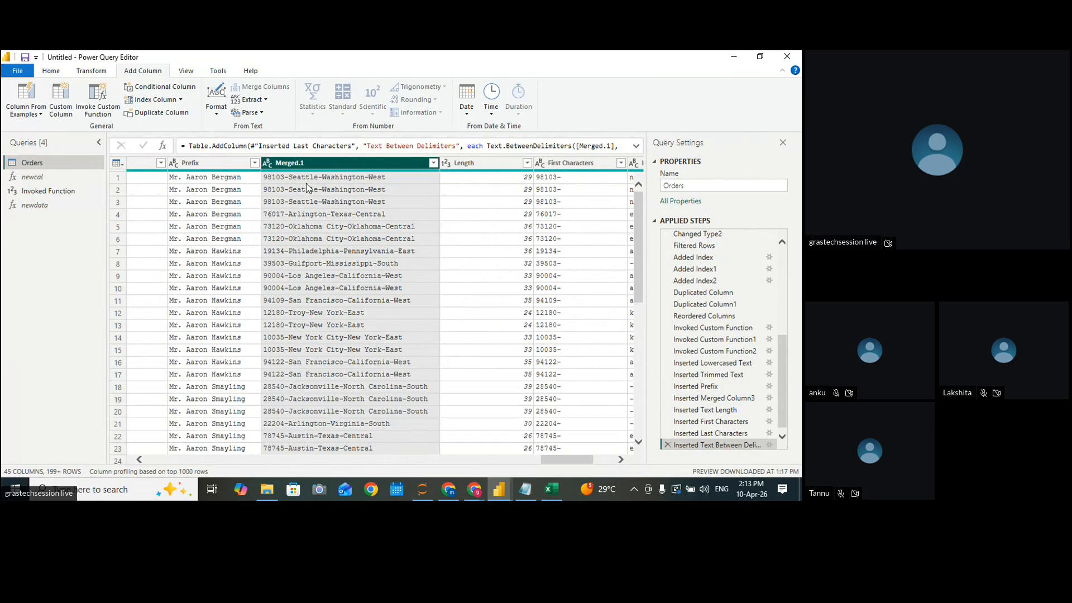
left_click(265, 101)
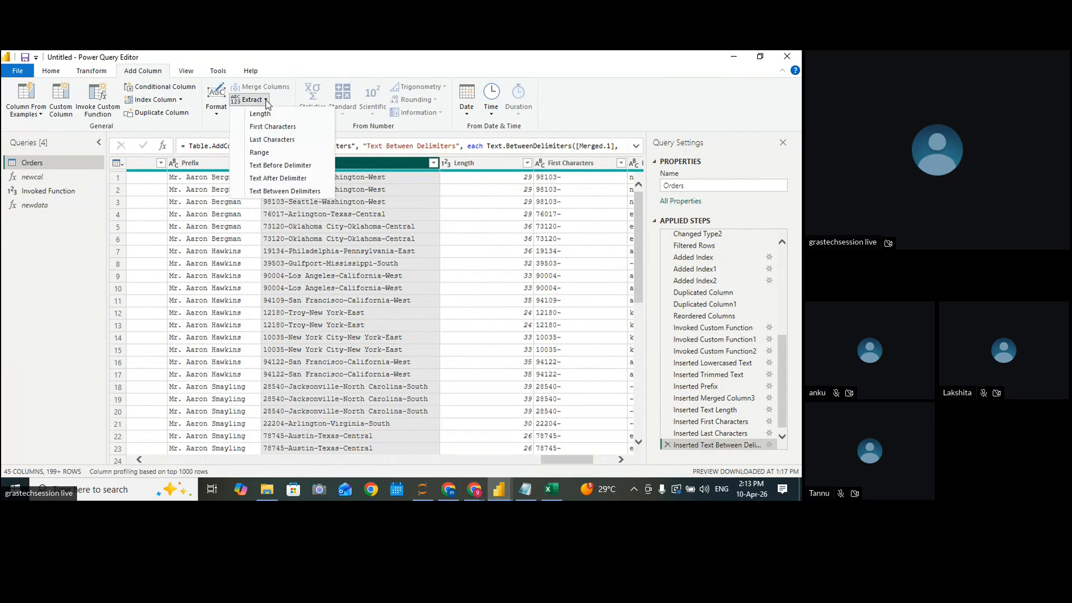
left_click(290, 166)
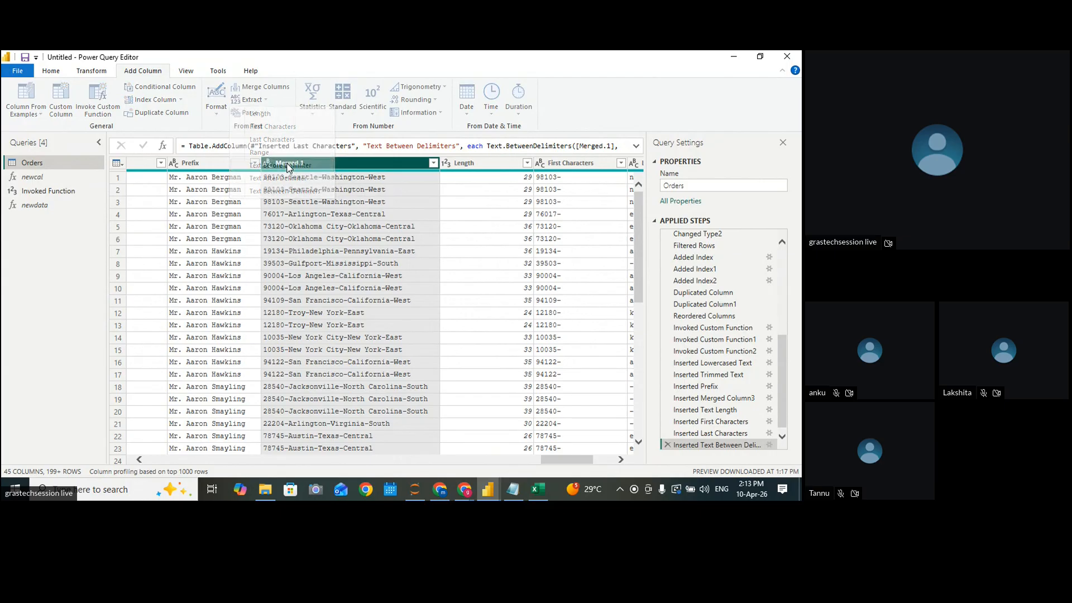
left_click(273, 262)
type("-")
left_click_drag(338, 215, 352, 310)
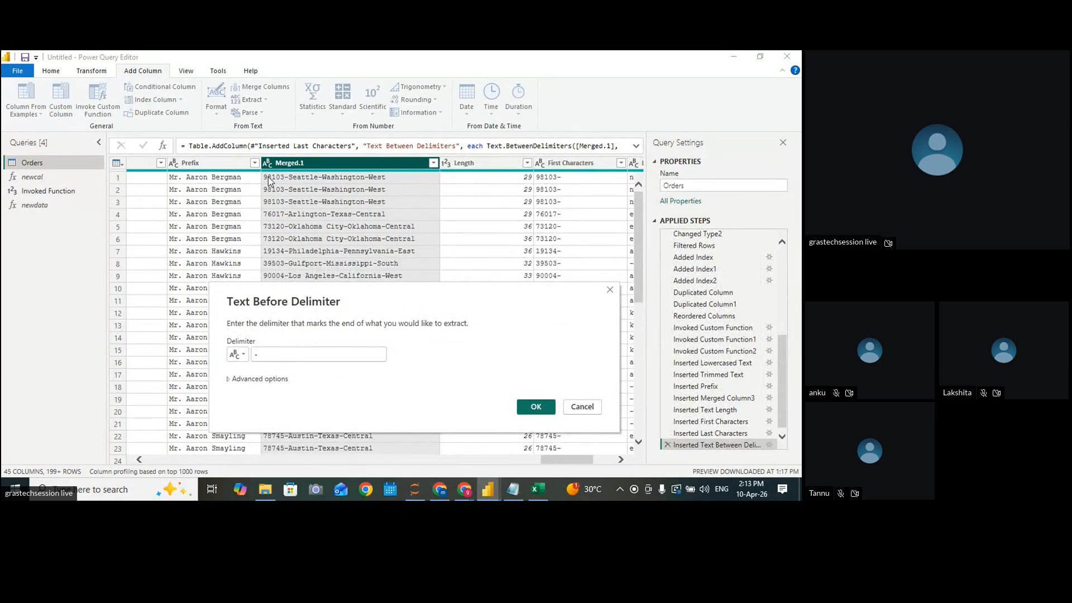
left_click(535, 406)
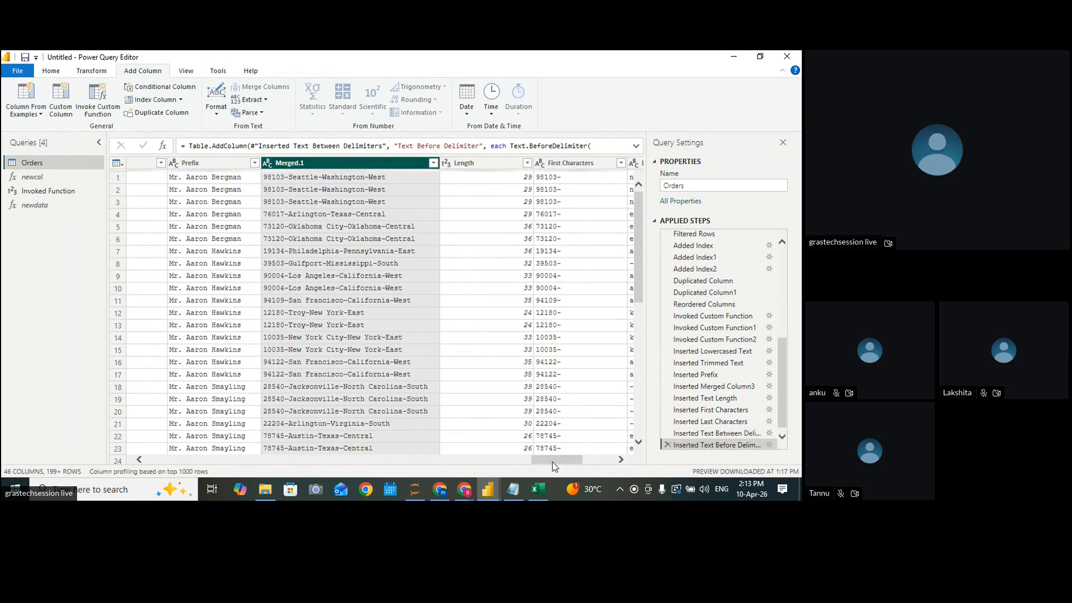
left_click_drag(551, 461, 659, 461)
Add a column that extracts the Merged.1 text after the first "-" delimiter
left_click_drag(574, 462, 554, 463)
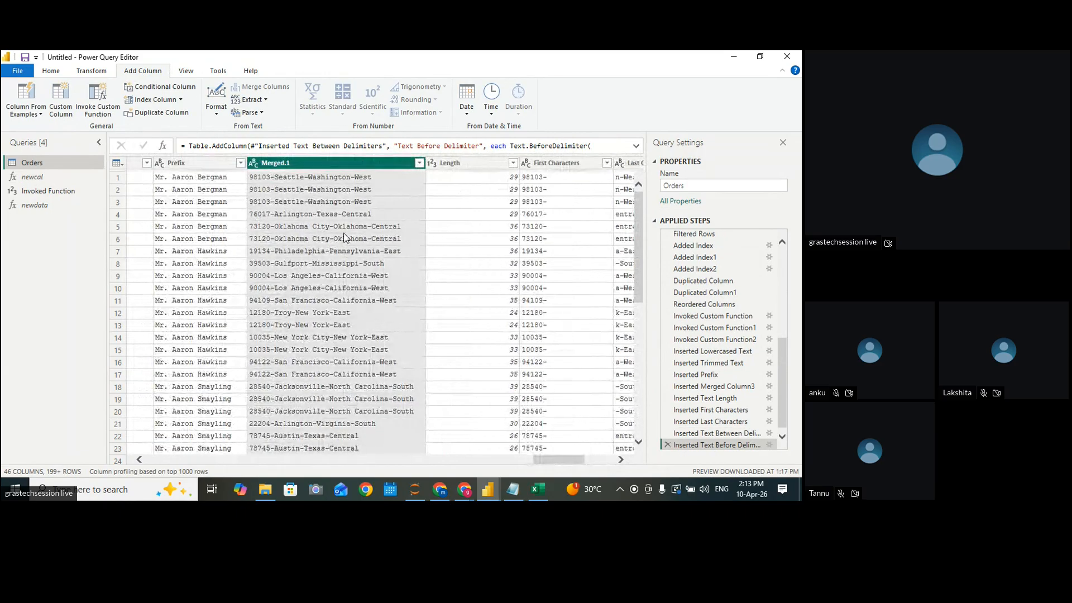
left_click(267, 99)
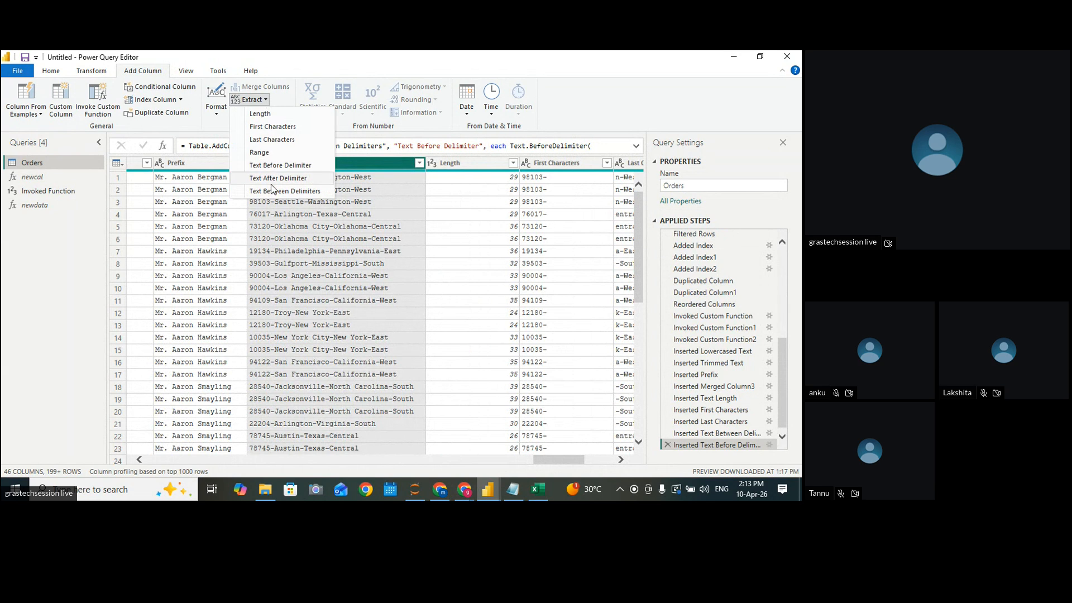
left_click(274, 179)
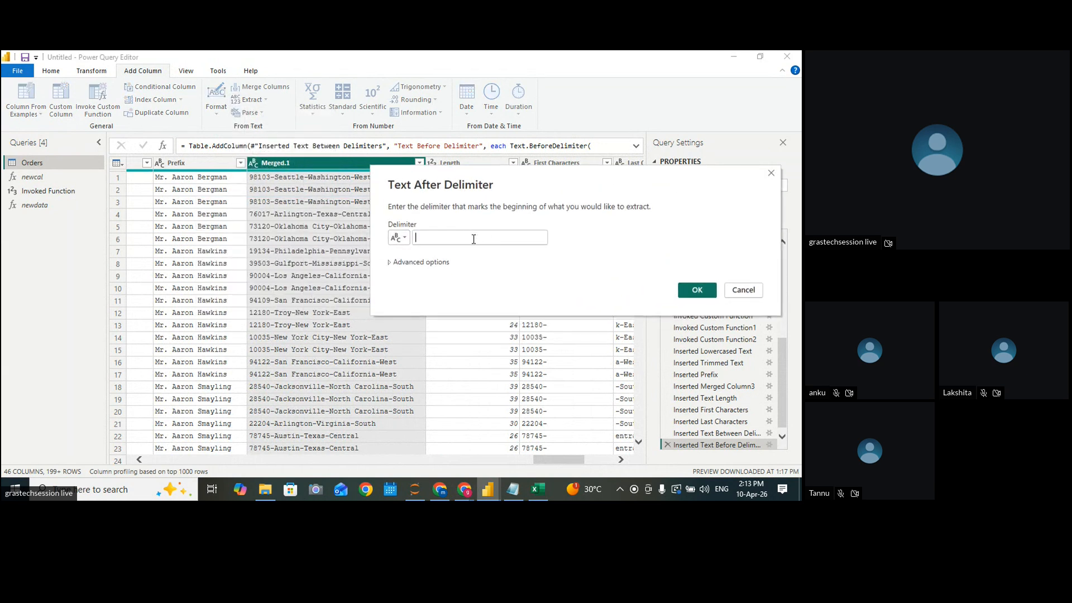
left_click(473, 239)
type("-")
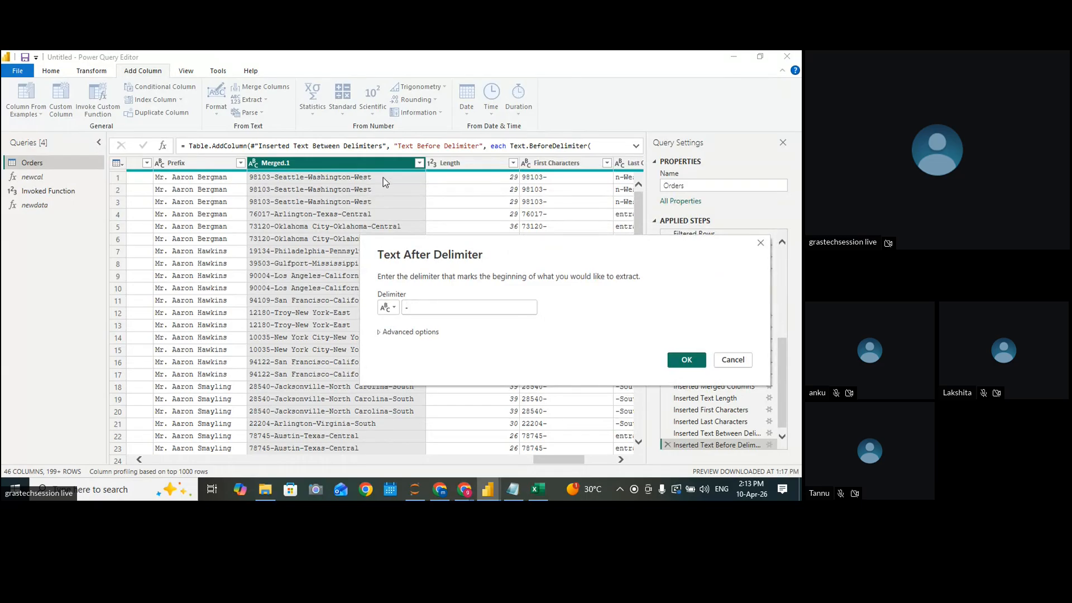
left_click(687, 361)
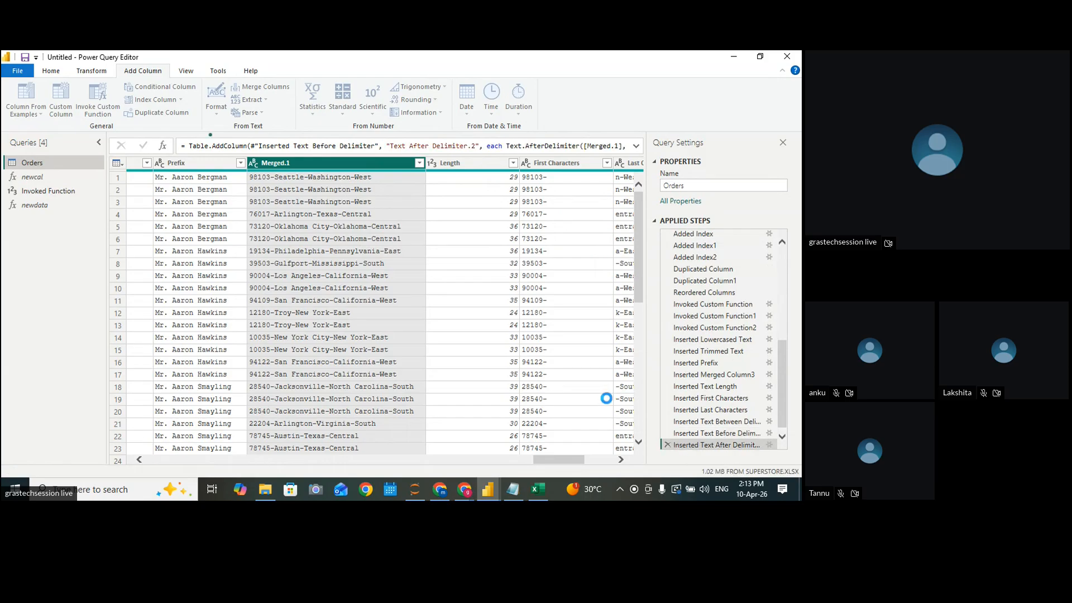
scroll(629, 460, "right", 5)
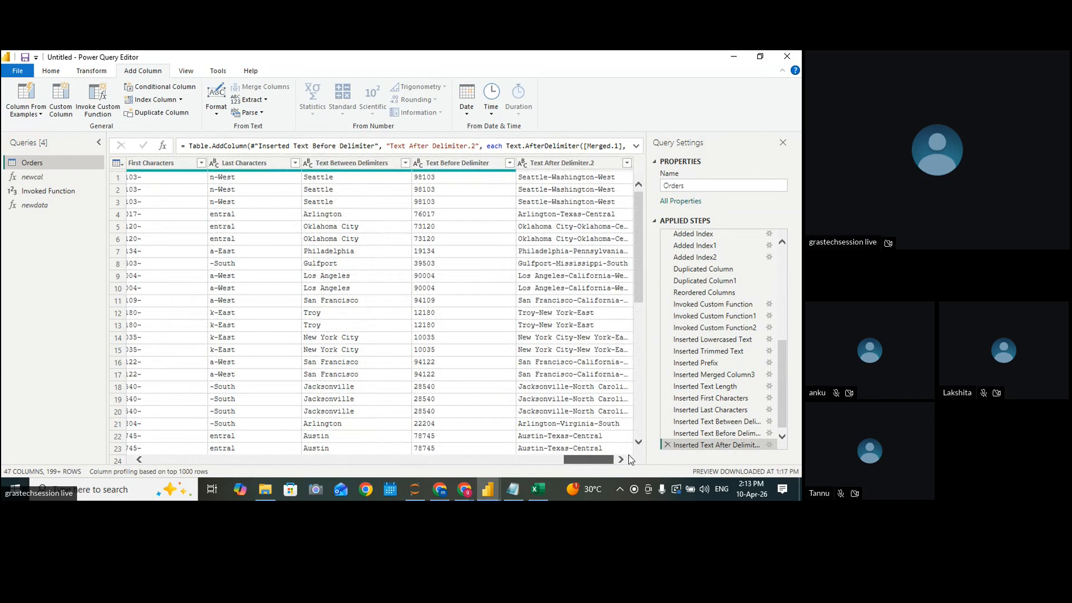
Add a column that extracts the Merged.1 text after the "-" delimiter, scanning from the start of the input and skipping 1 delimiter
left_click_drag(610, 460, 568, 463)
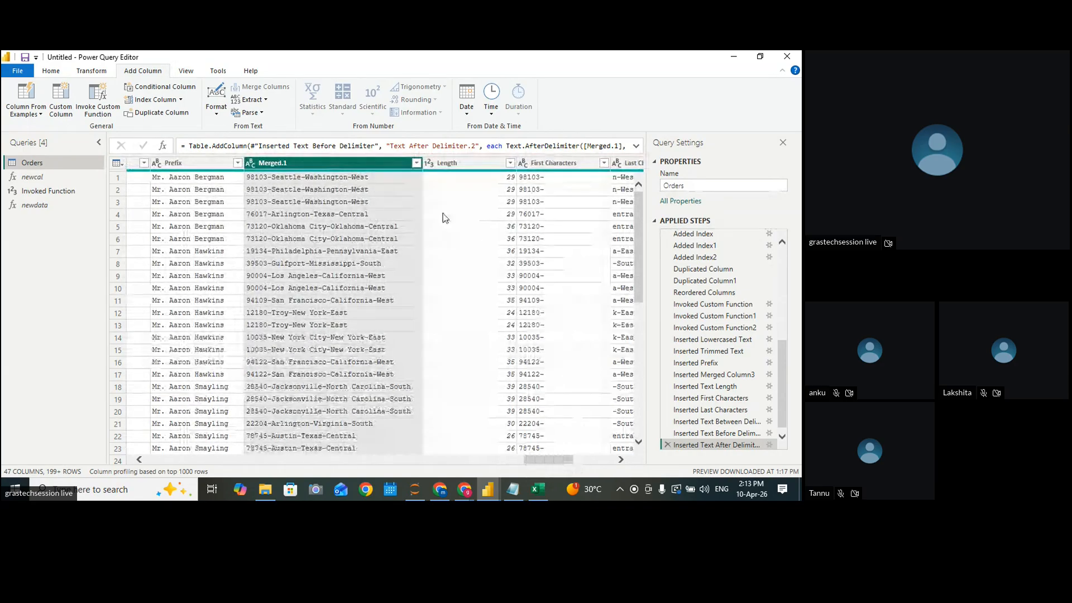
left_click(329, 178)
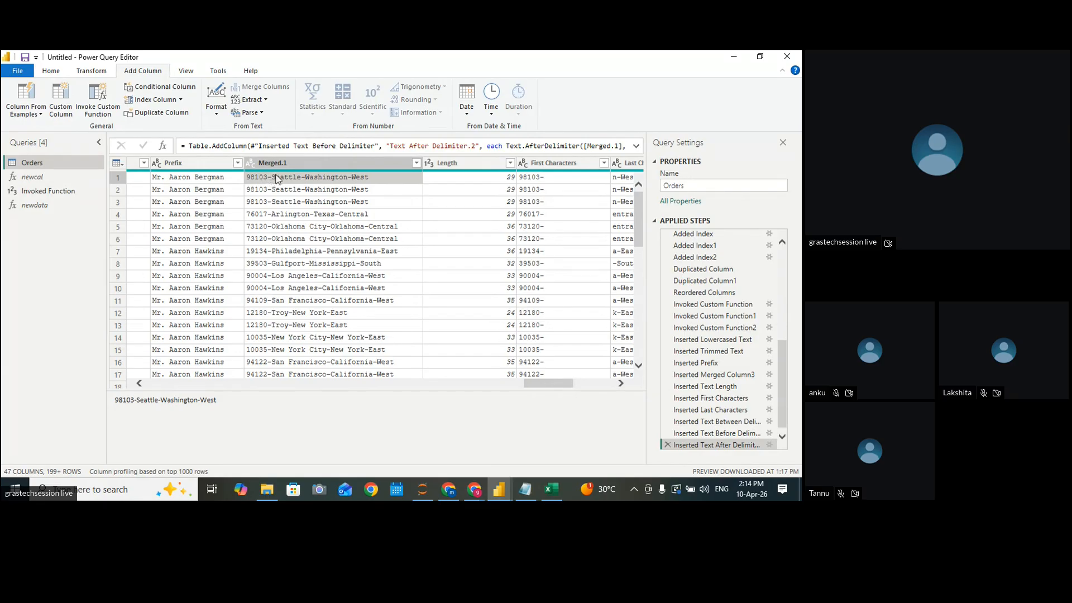
left_click(303, 165)
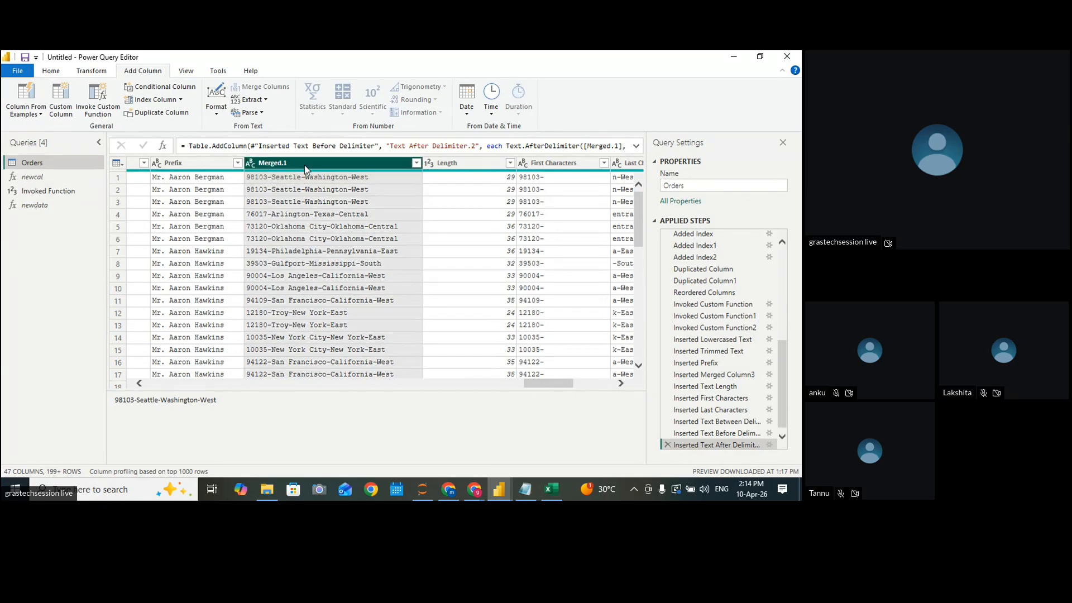
left_click(260, 100)
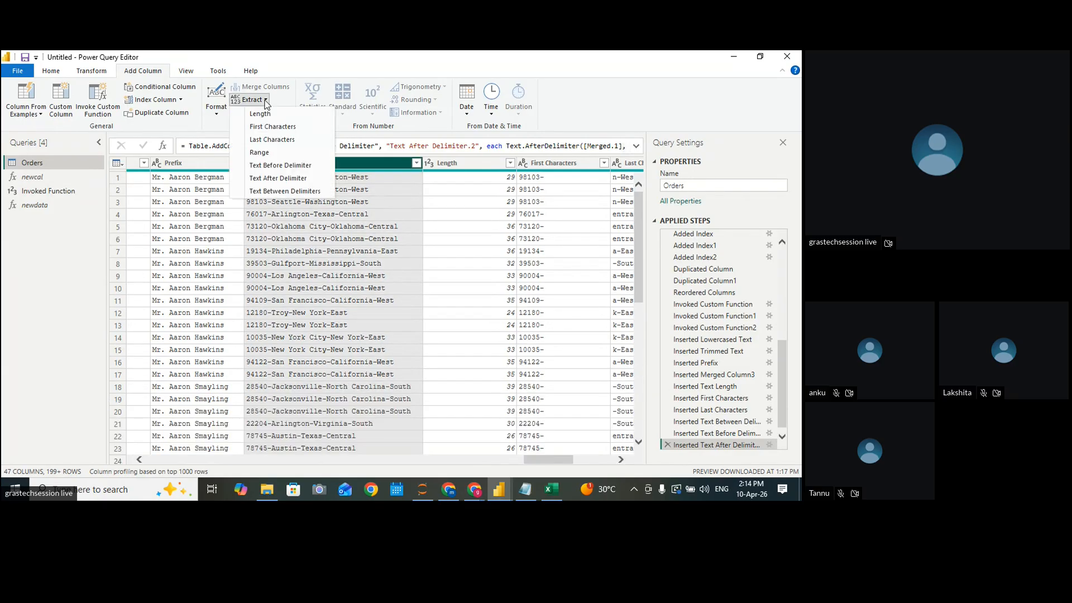
left_click(281, 179)
left_click_drag(330, 198, 565, 78)
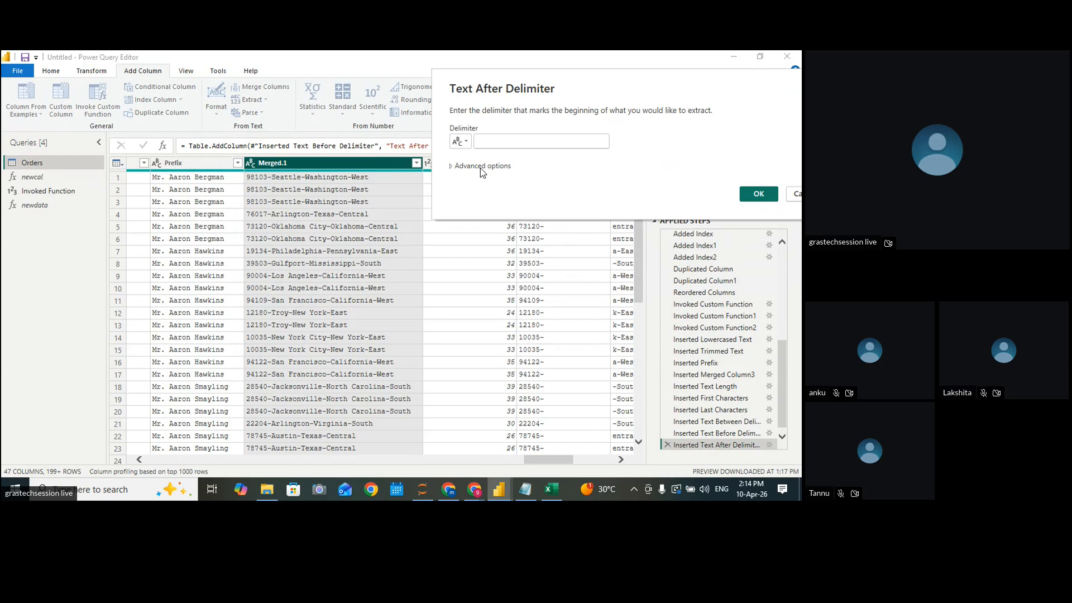
left_click(501, 142)
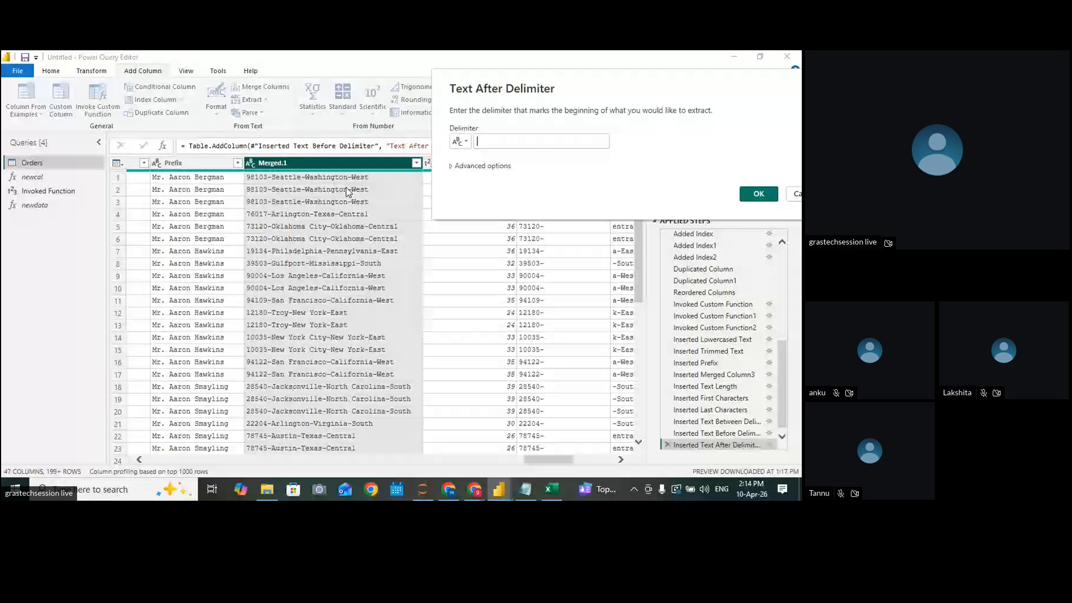
type("-")
left_click(453, 165)
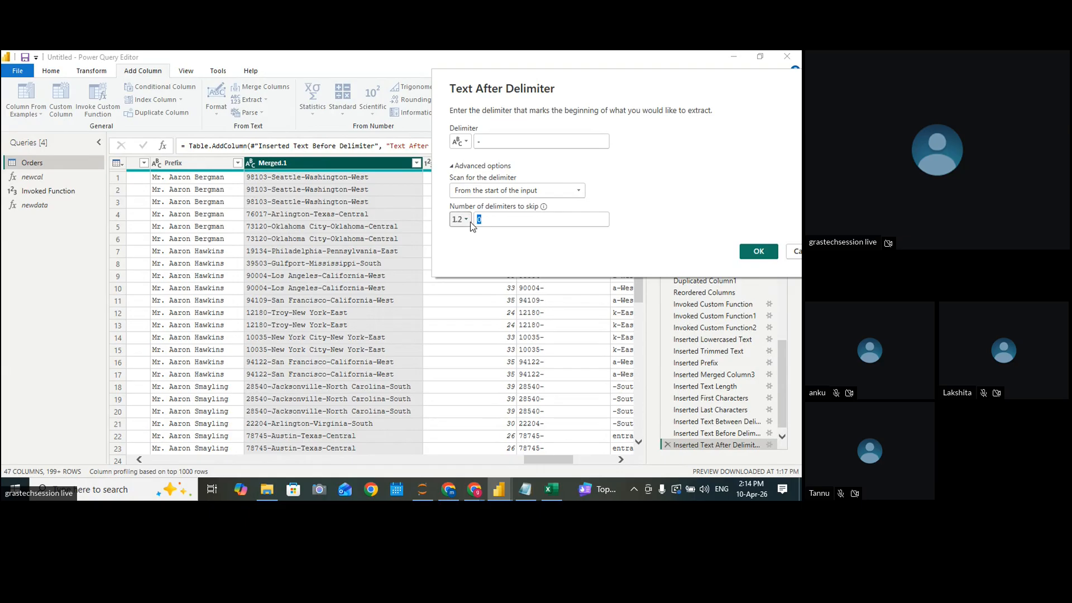
type("2")
key("BackSpace")
type("1")
left_click(759, 251)
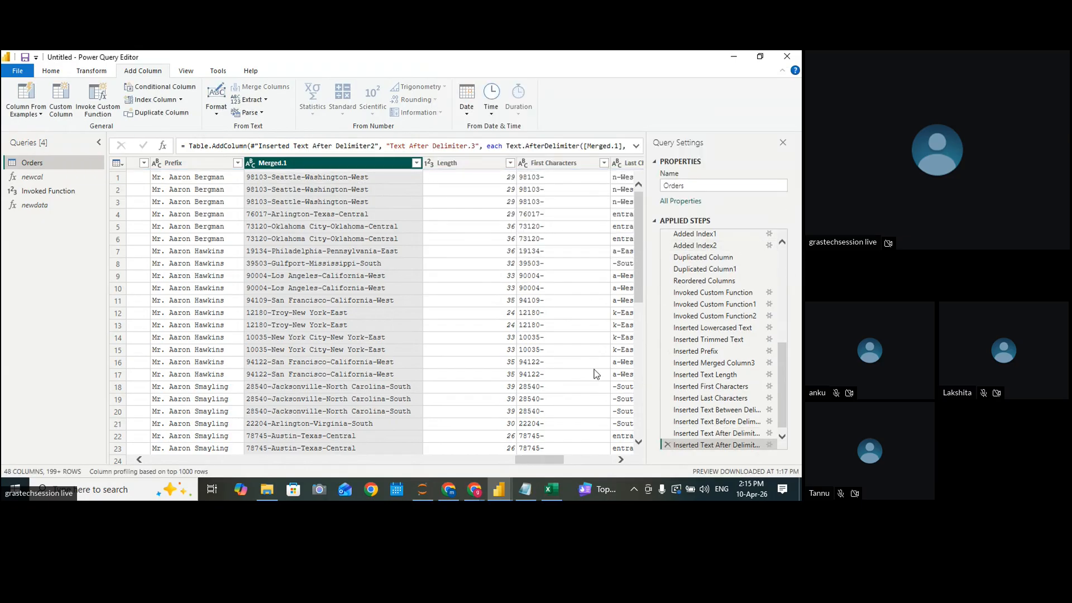
left_click(577, 460)
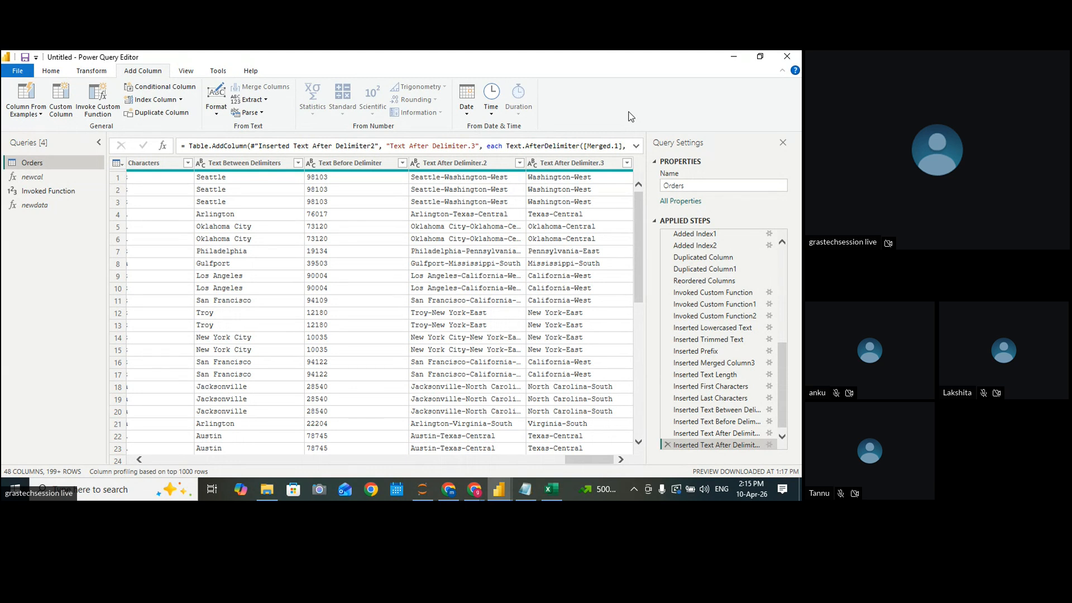
Switch to the Zoho Meeting window in Chrome and show the meeting's participants list
left_click(474, 490)
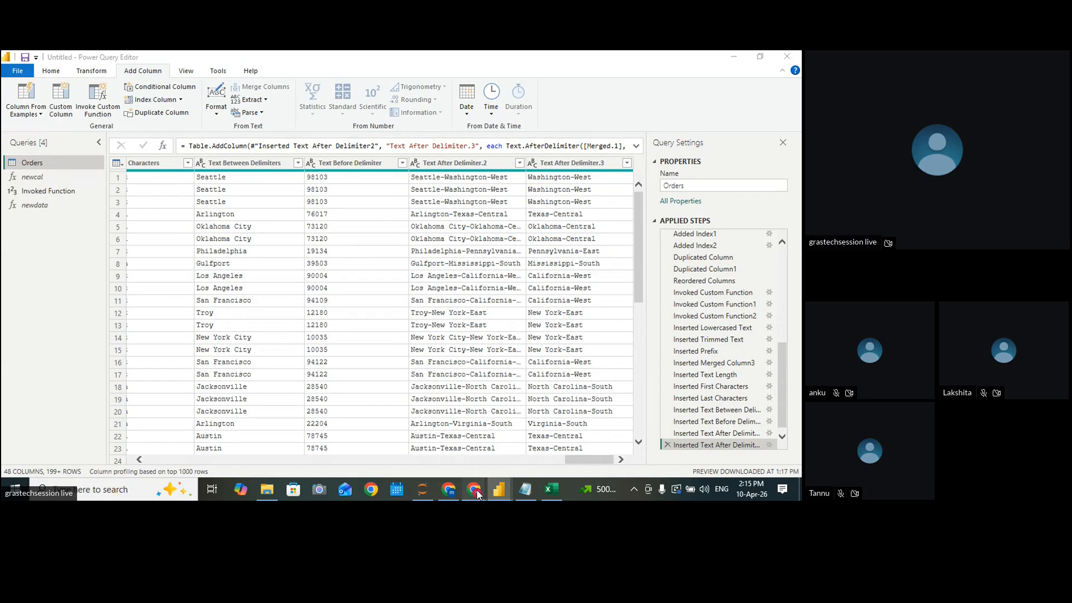
left_click(436, 459)
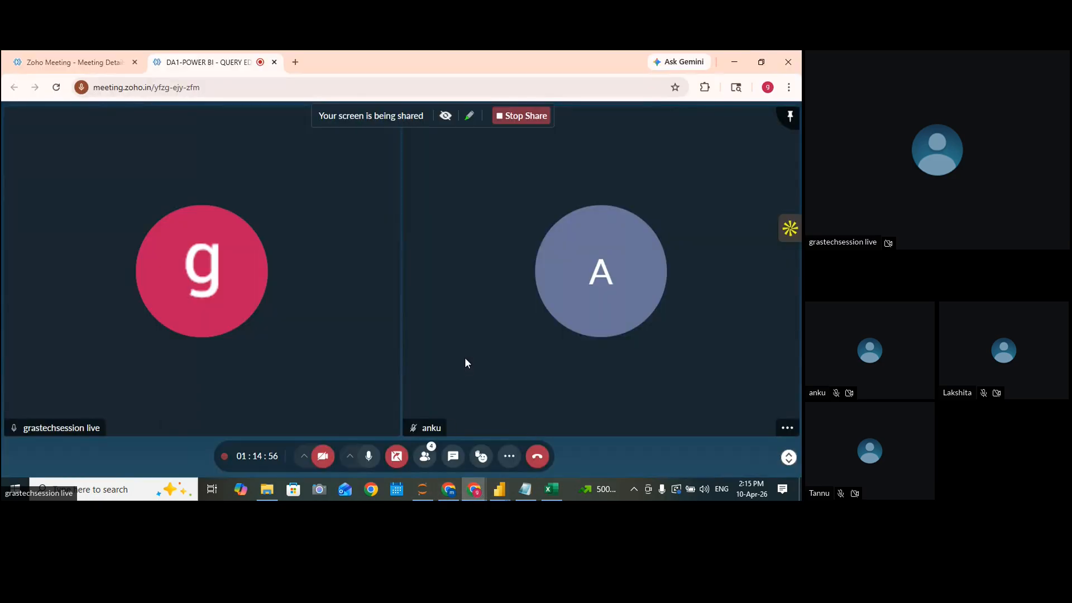
left_click(425, 456)
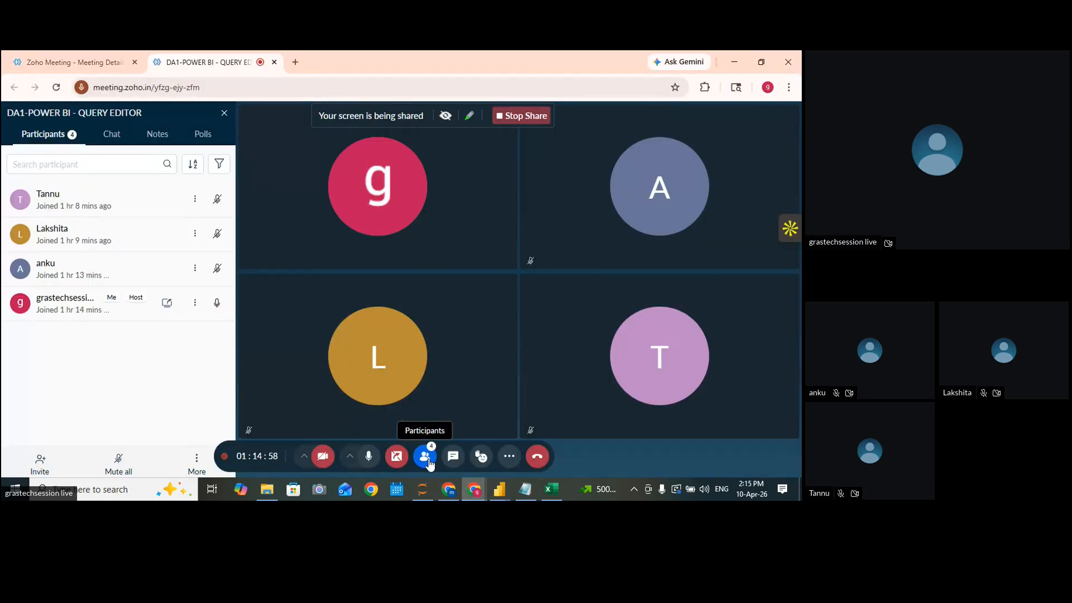